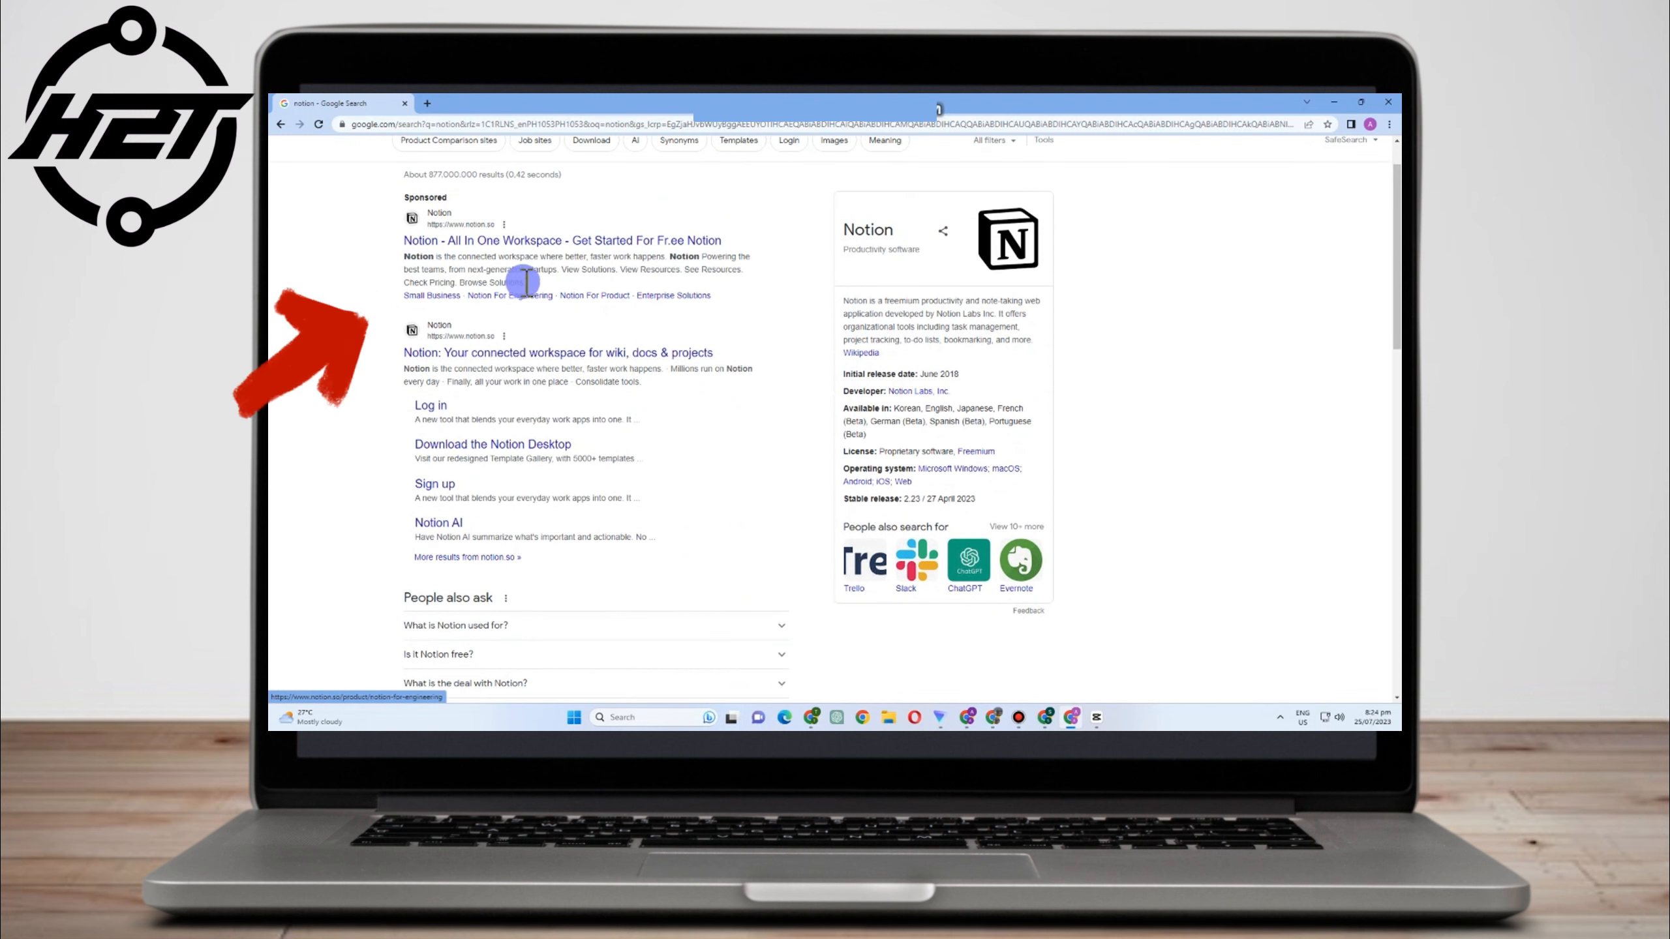
Open the Notion website from the search results and set up the account for personal use
left_click(516, 355)
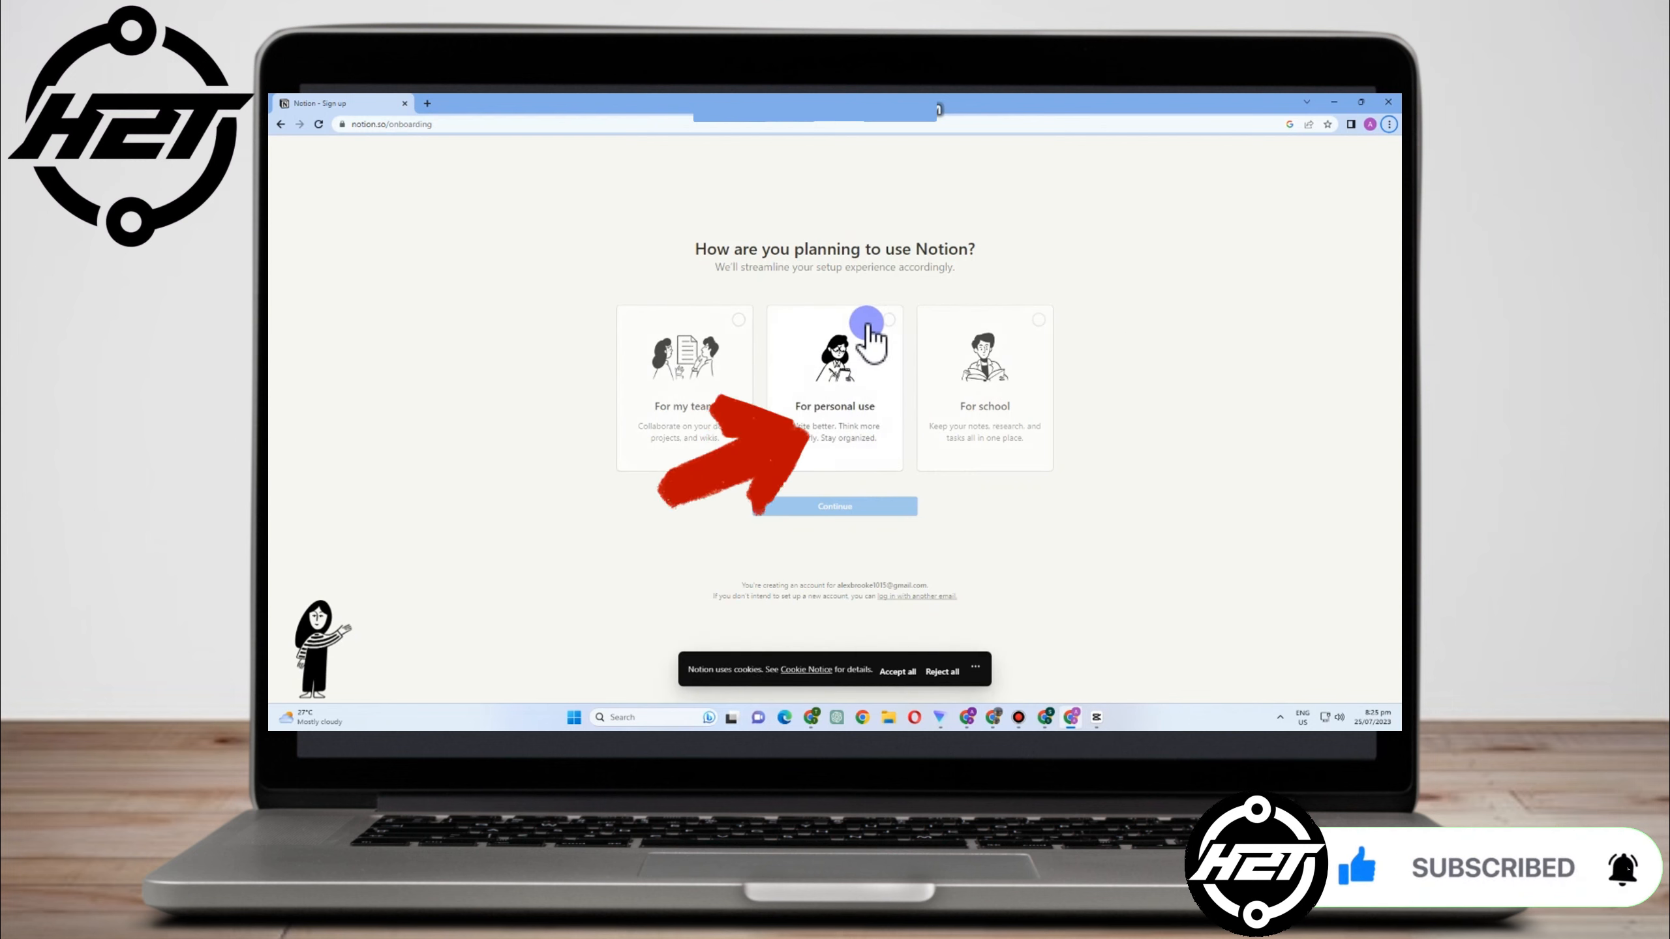
left_click(885, 325)
left_click(861, 503)
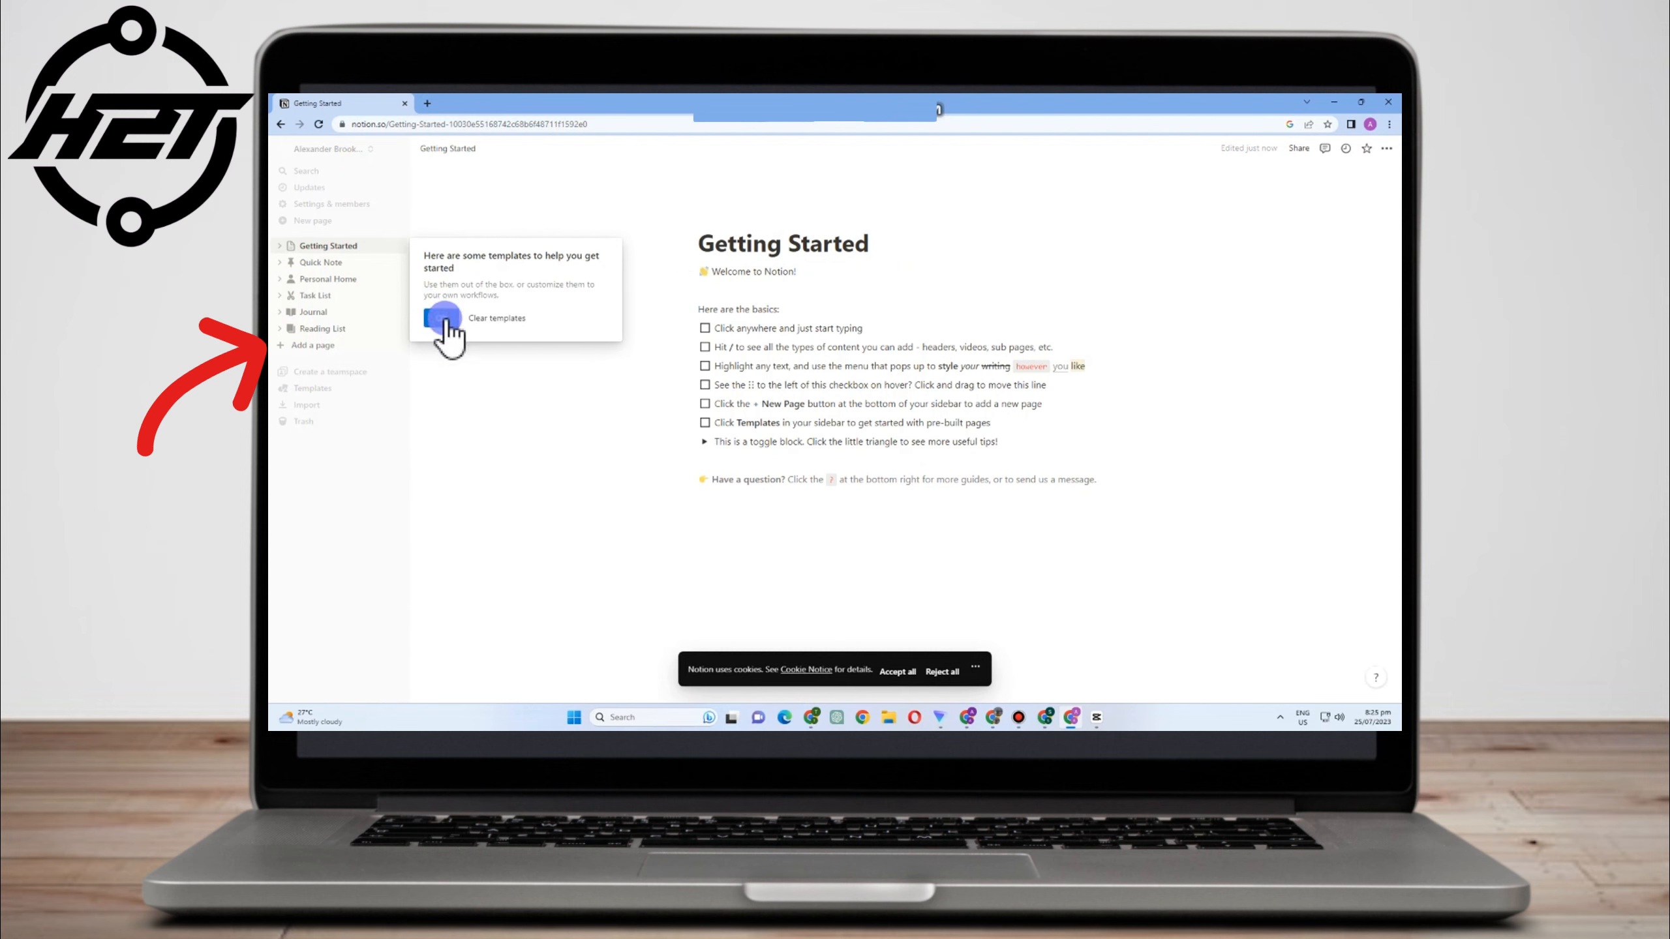
Clear the starter templates and add a new page titled "Personal Dashboard"
left_click(485, 319)
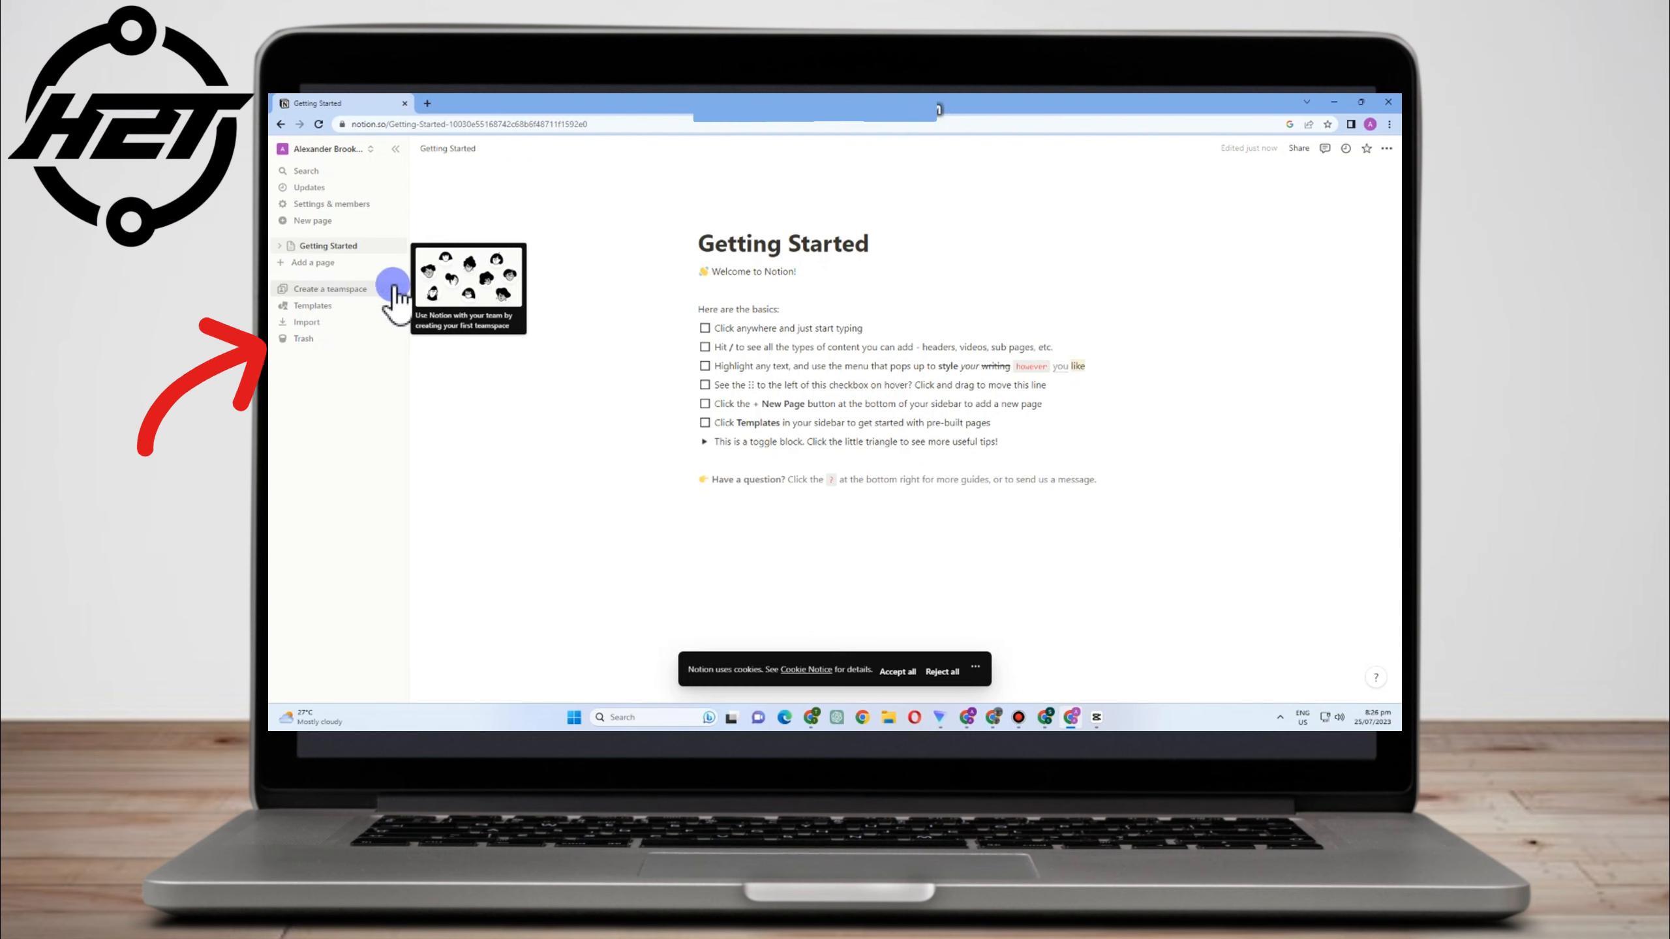
left_click(328, 262)
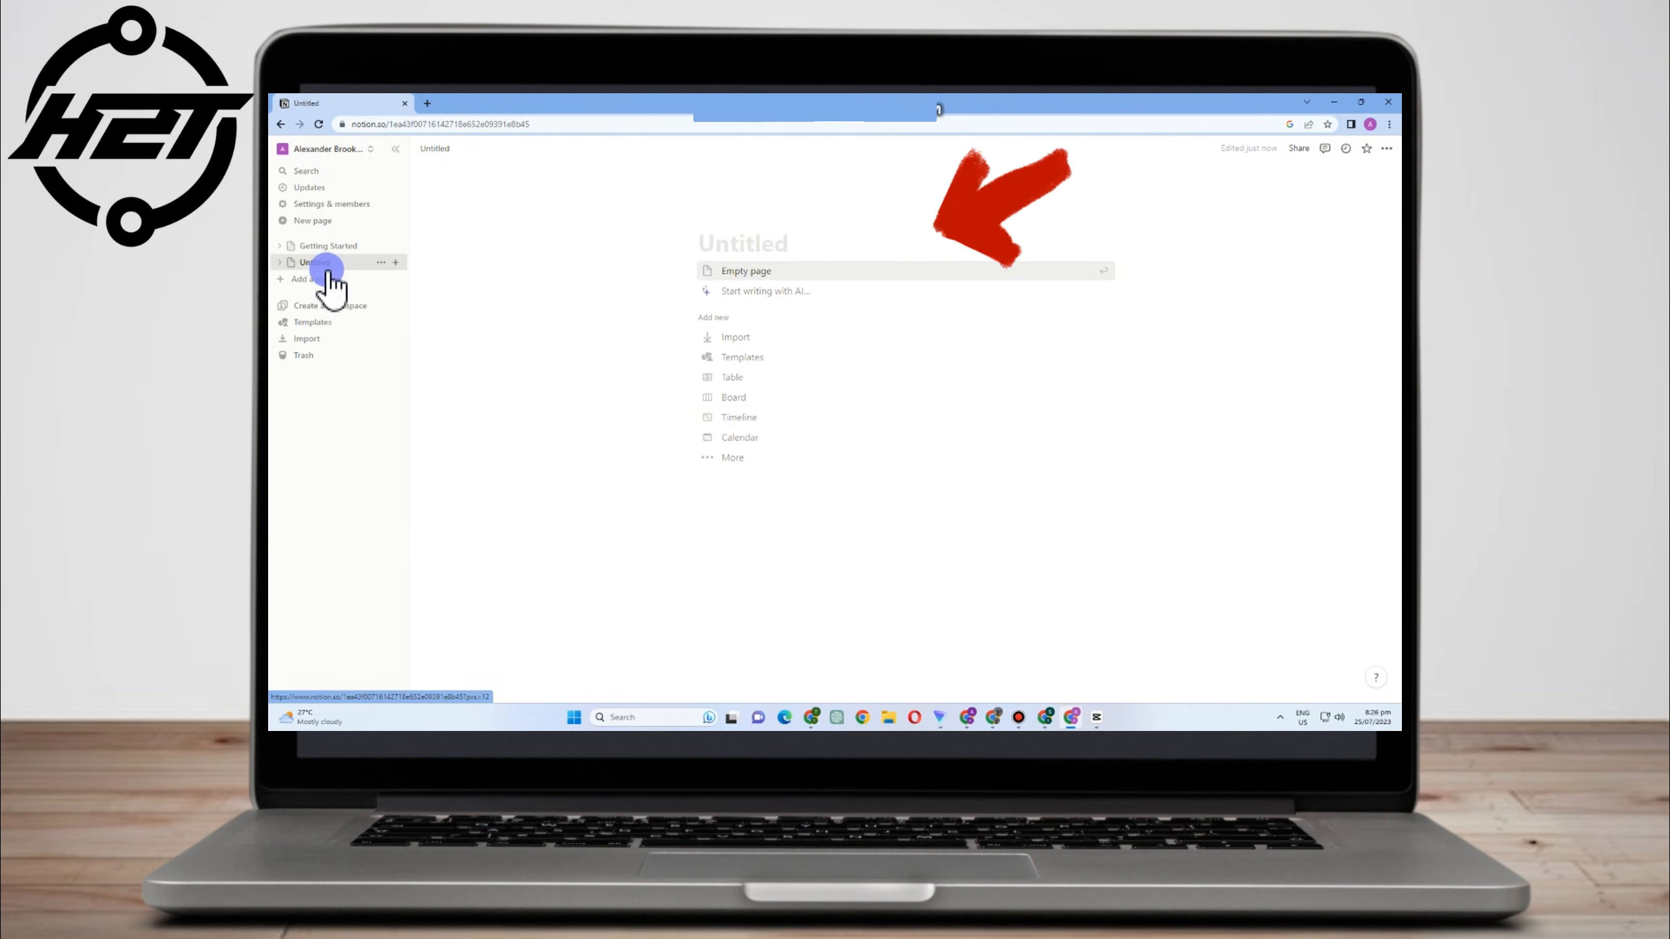
left_click(736, 243)
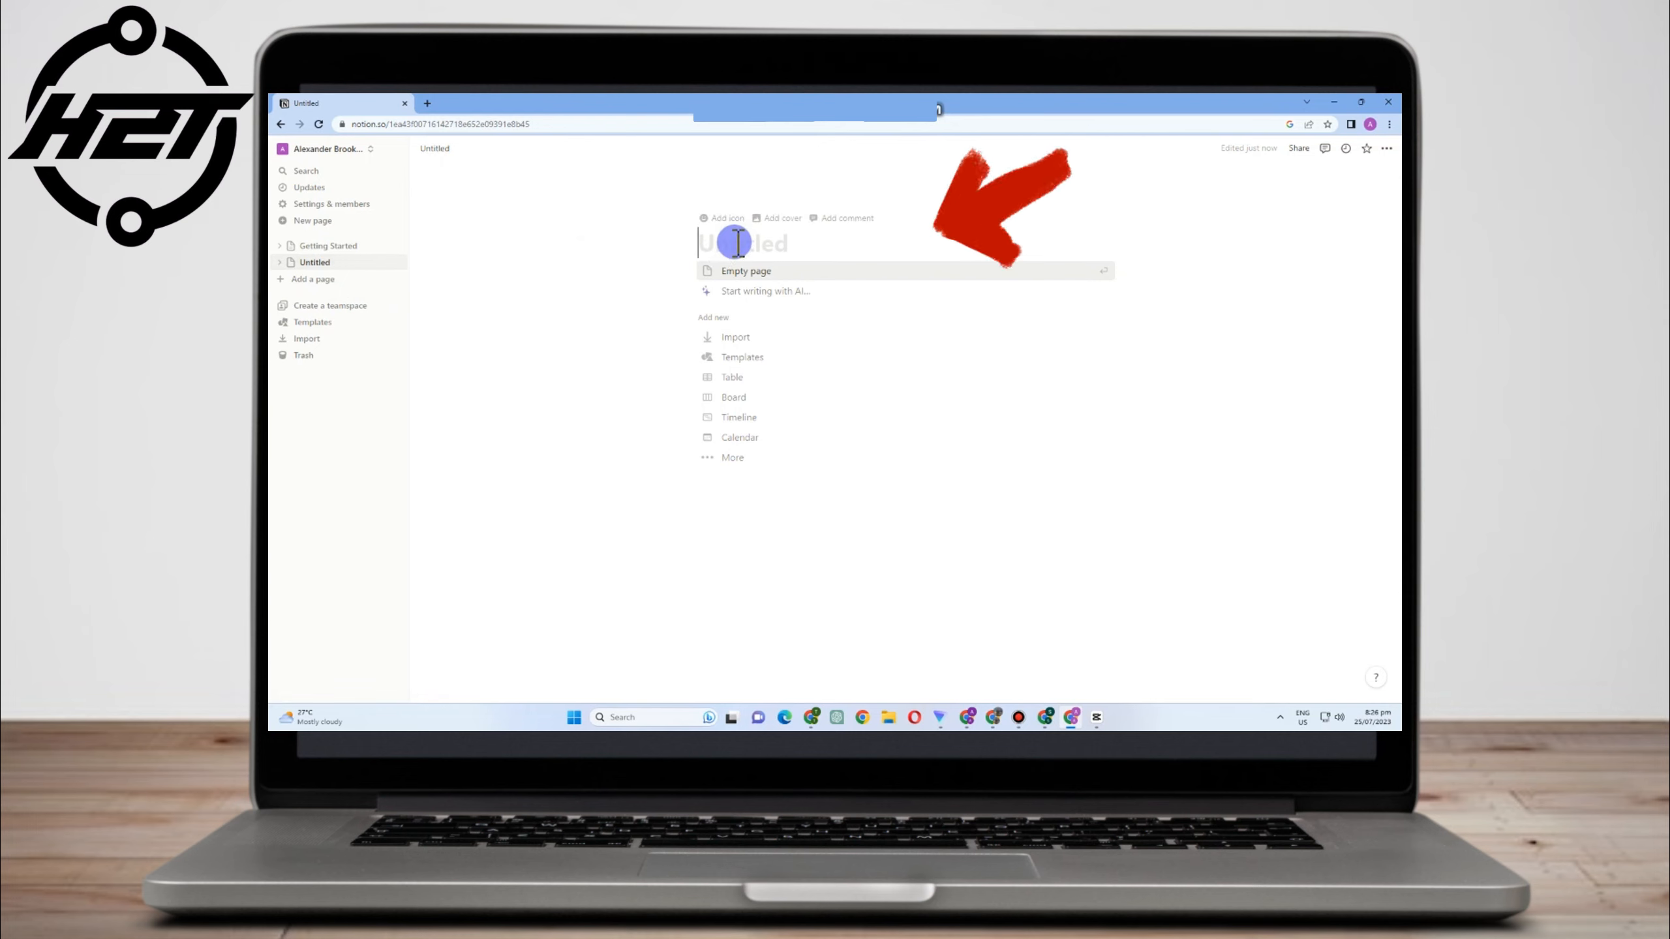
type("Pers")
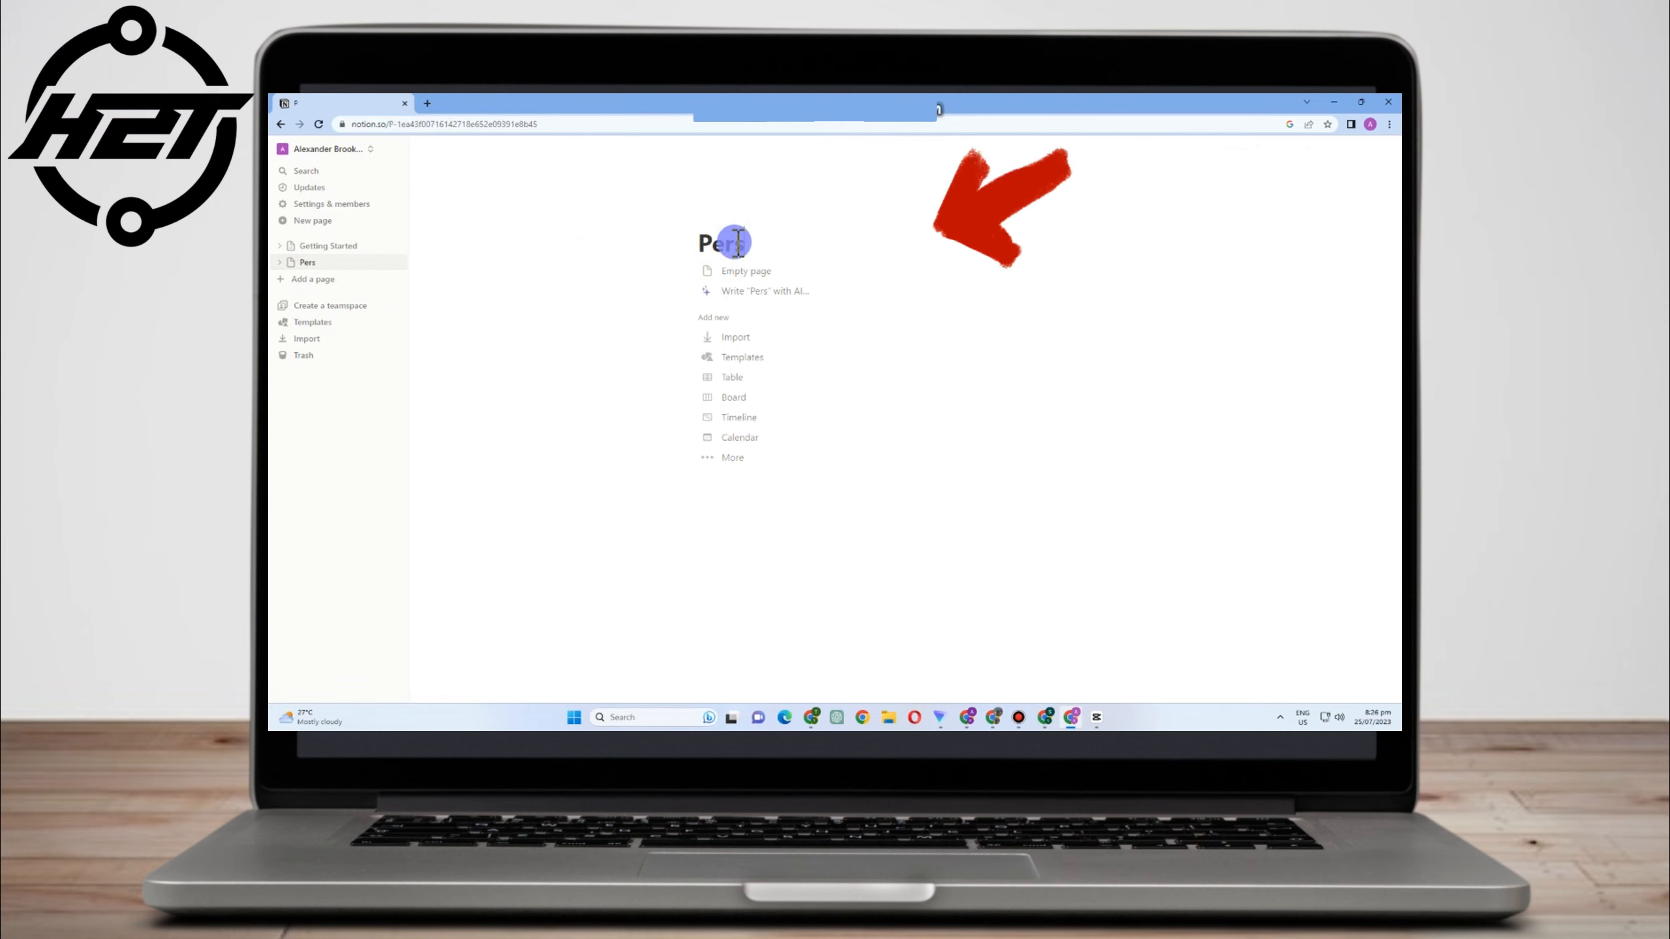
type("onal Da")
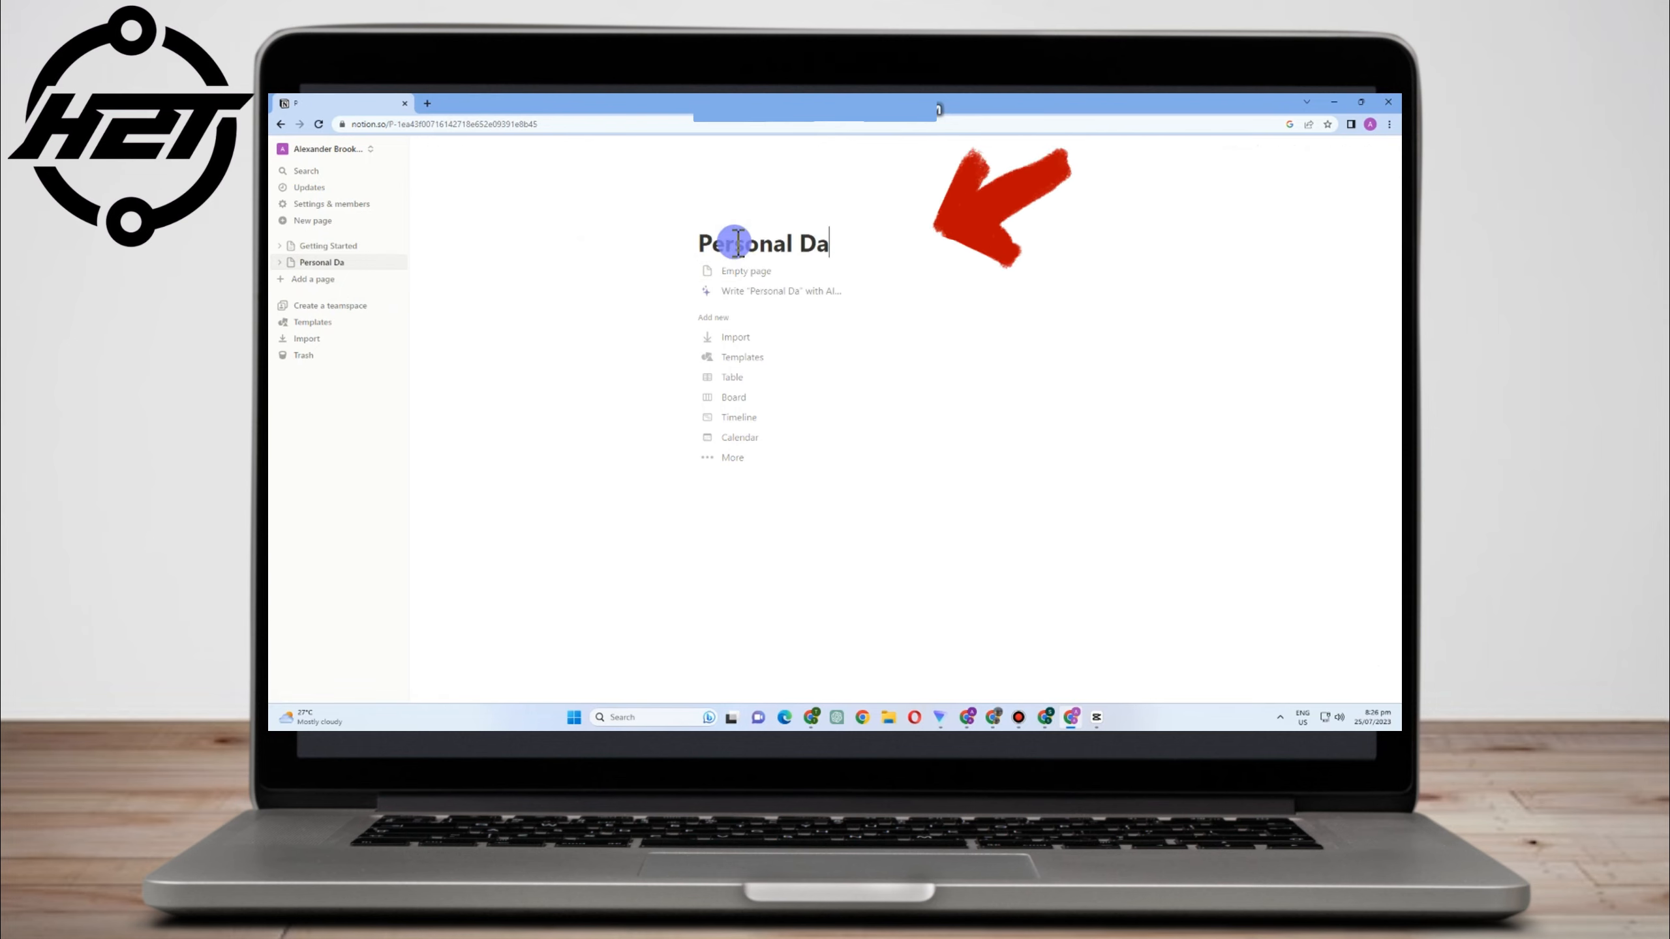
type("shboard")
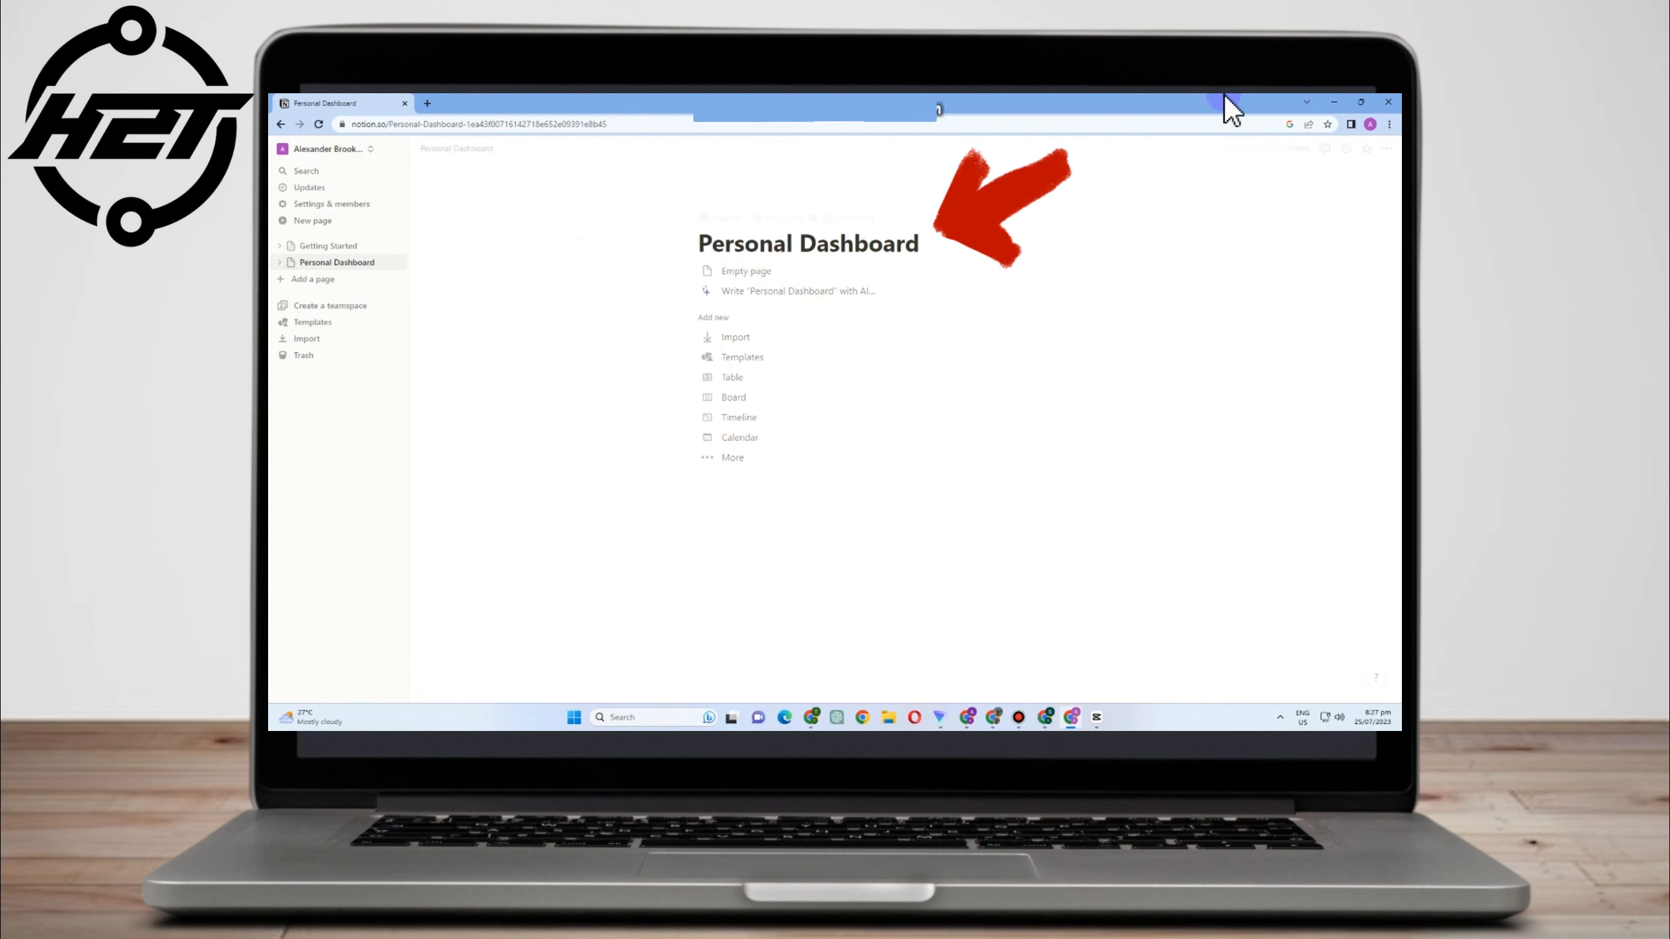
Switch the Personal Dashboard page to full width and start it as an empty page
left_click(1386, 147)
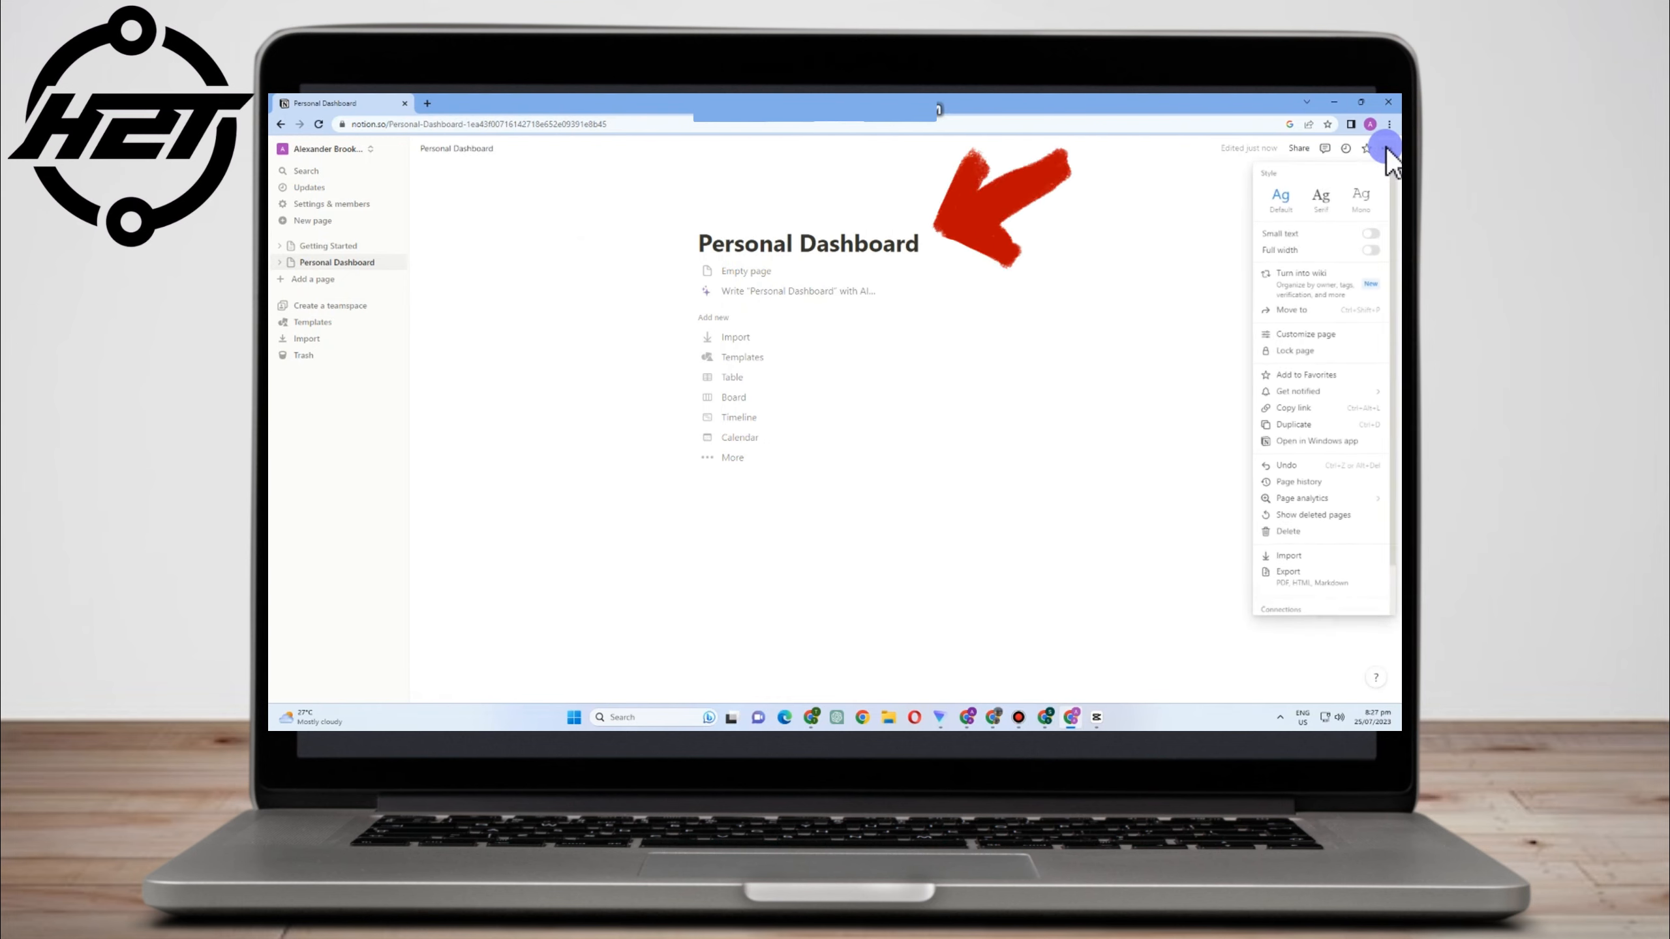
left_click(1371, 250)
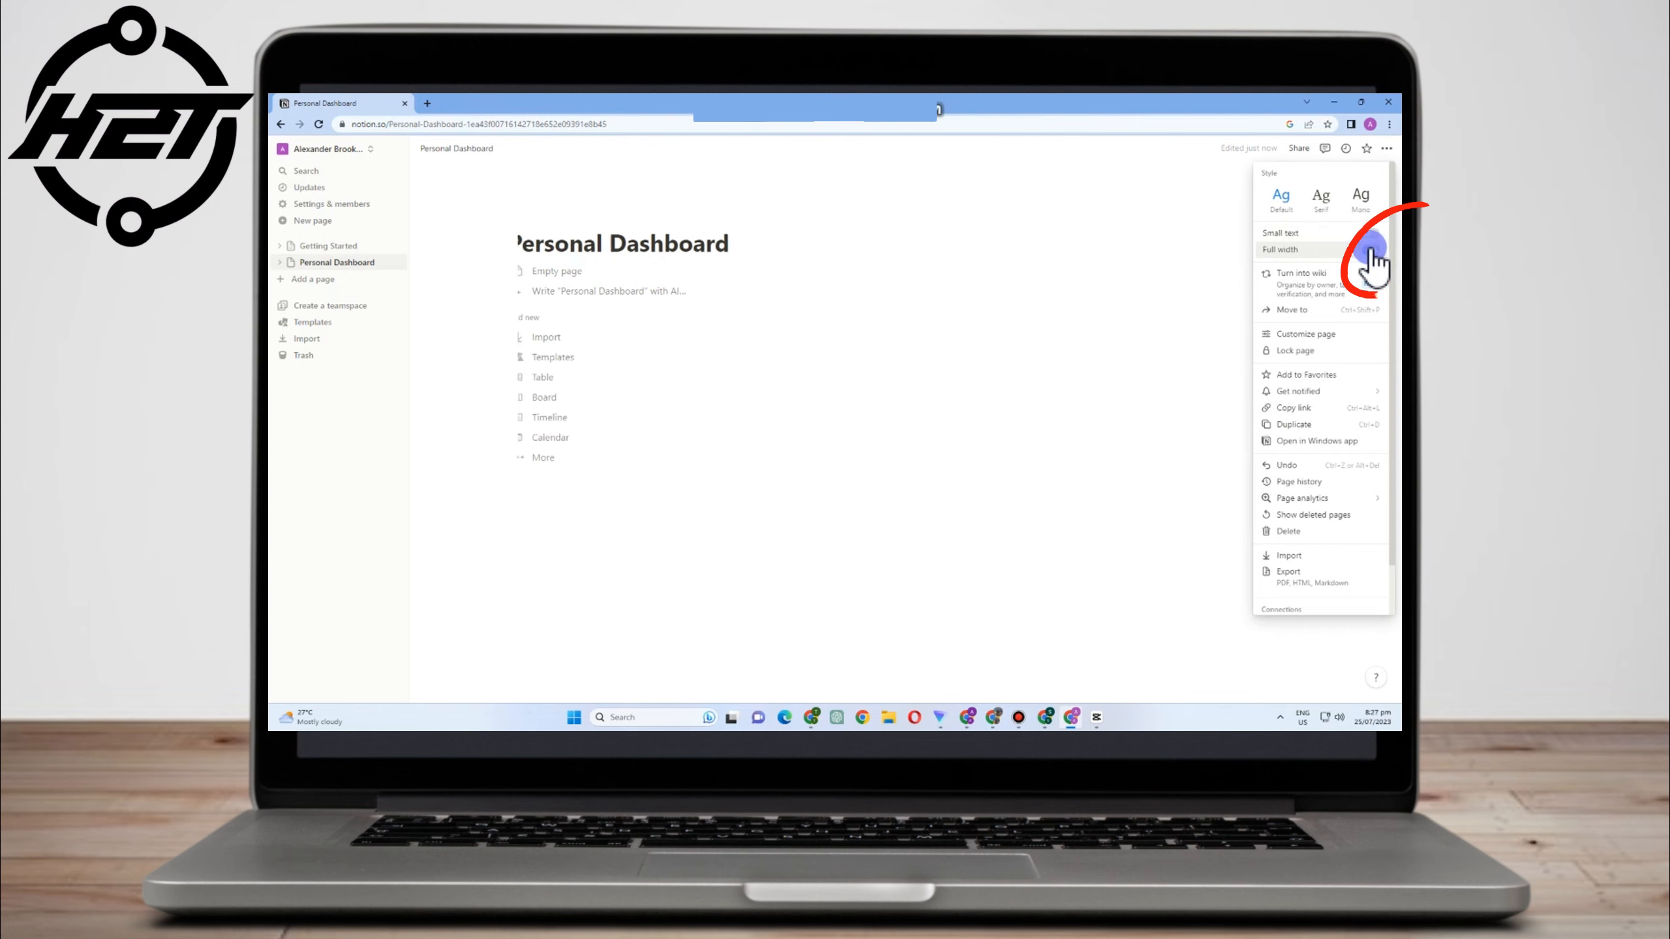
left_click(744, 159)
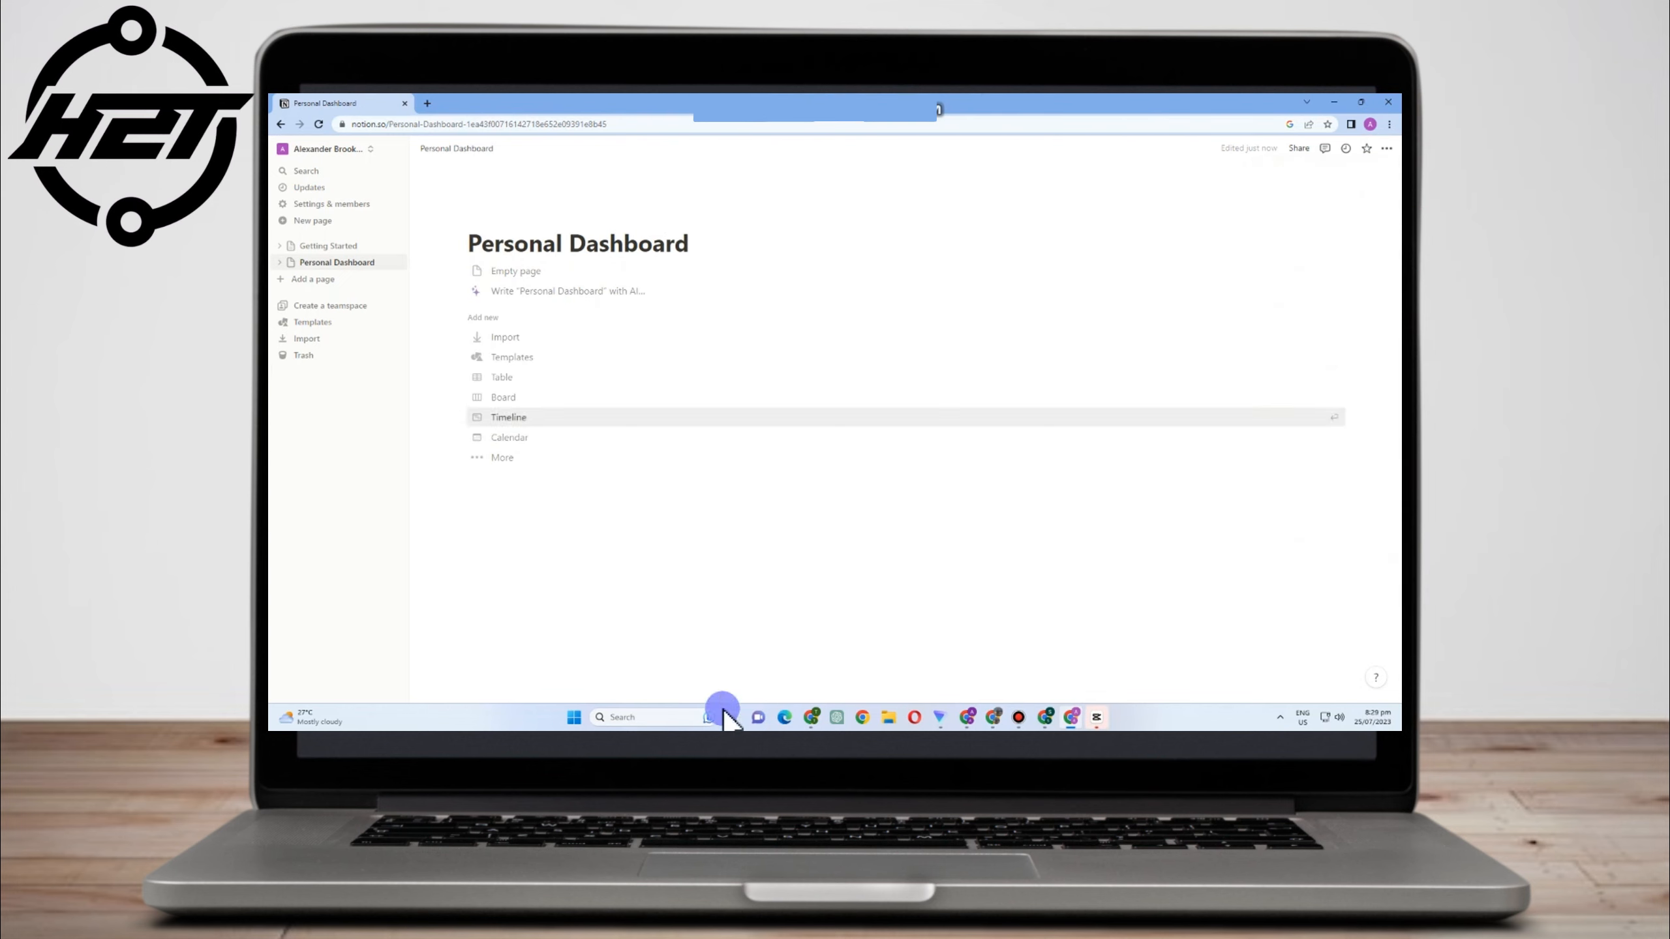
left_click(503, 271)
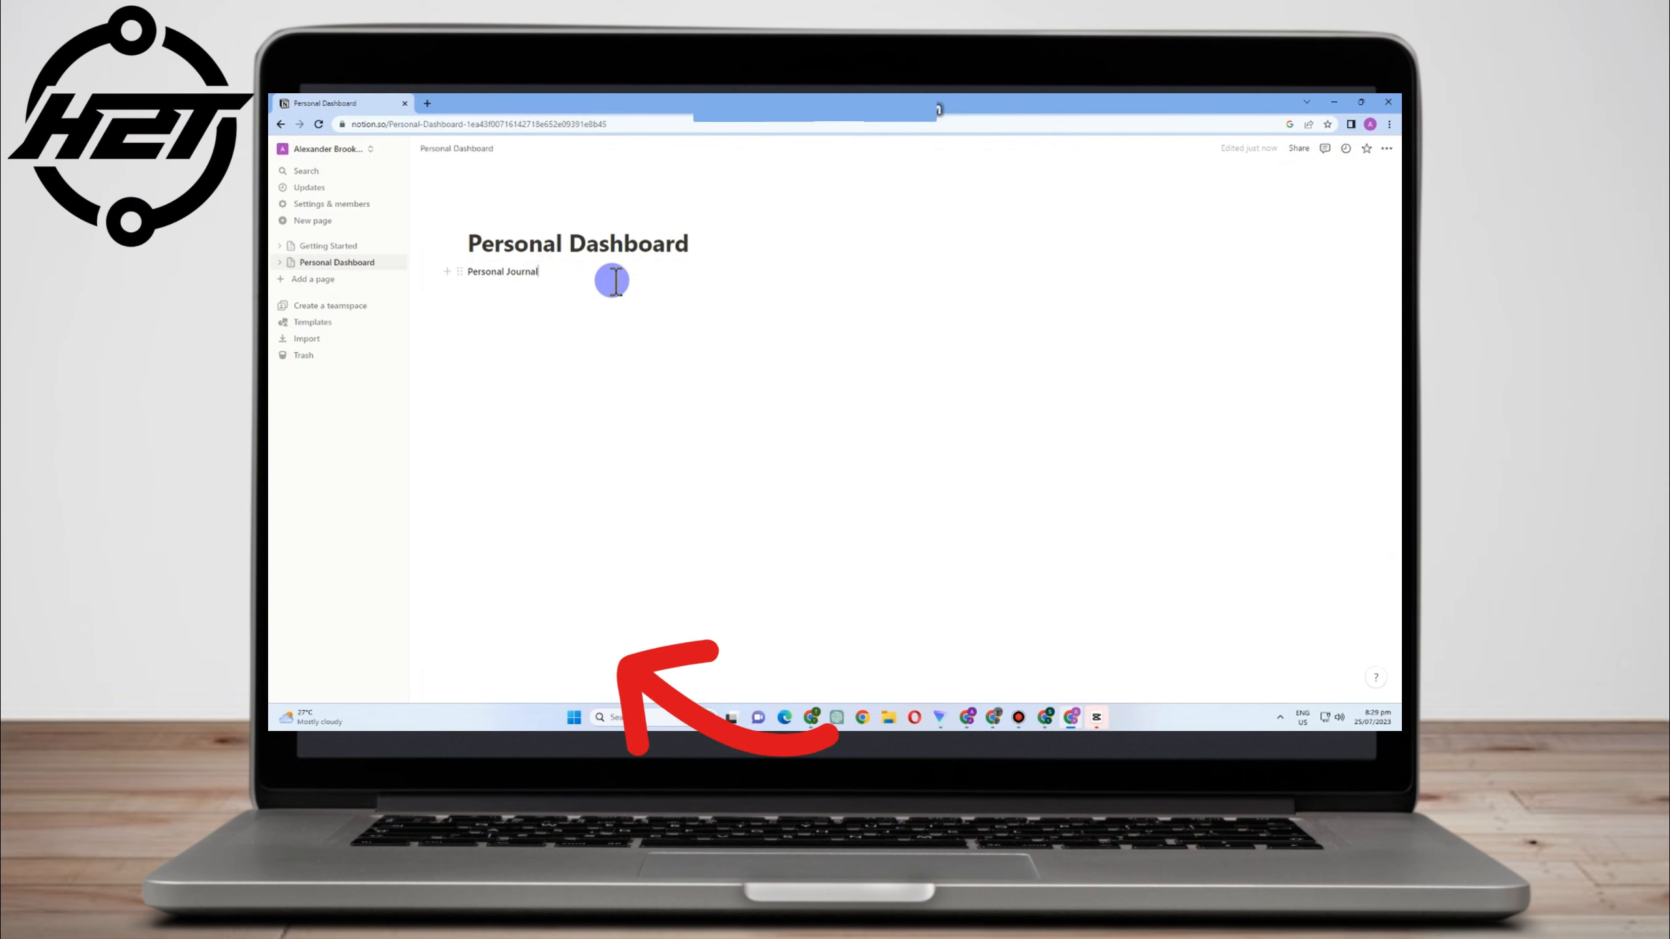
Delete the plain-text "Personal Journal" line from the body of the Personal Dashboard page
triple_click(548, 273)
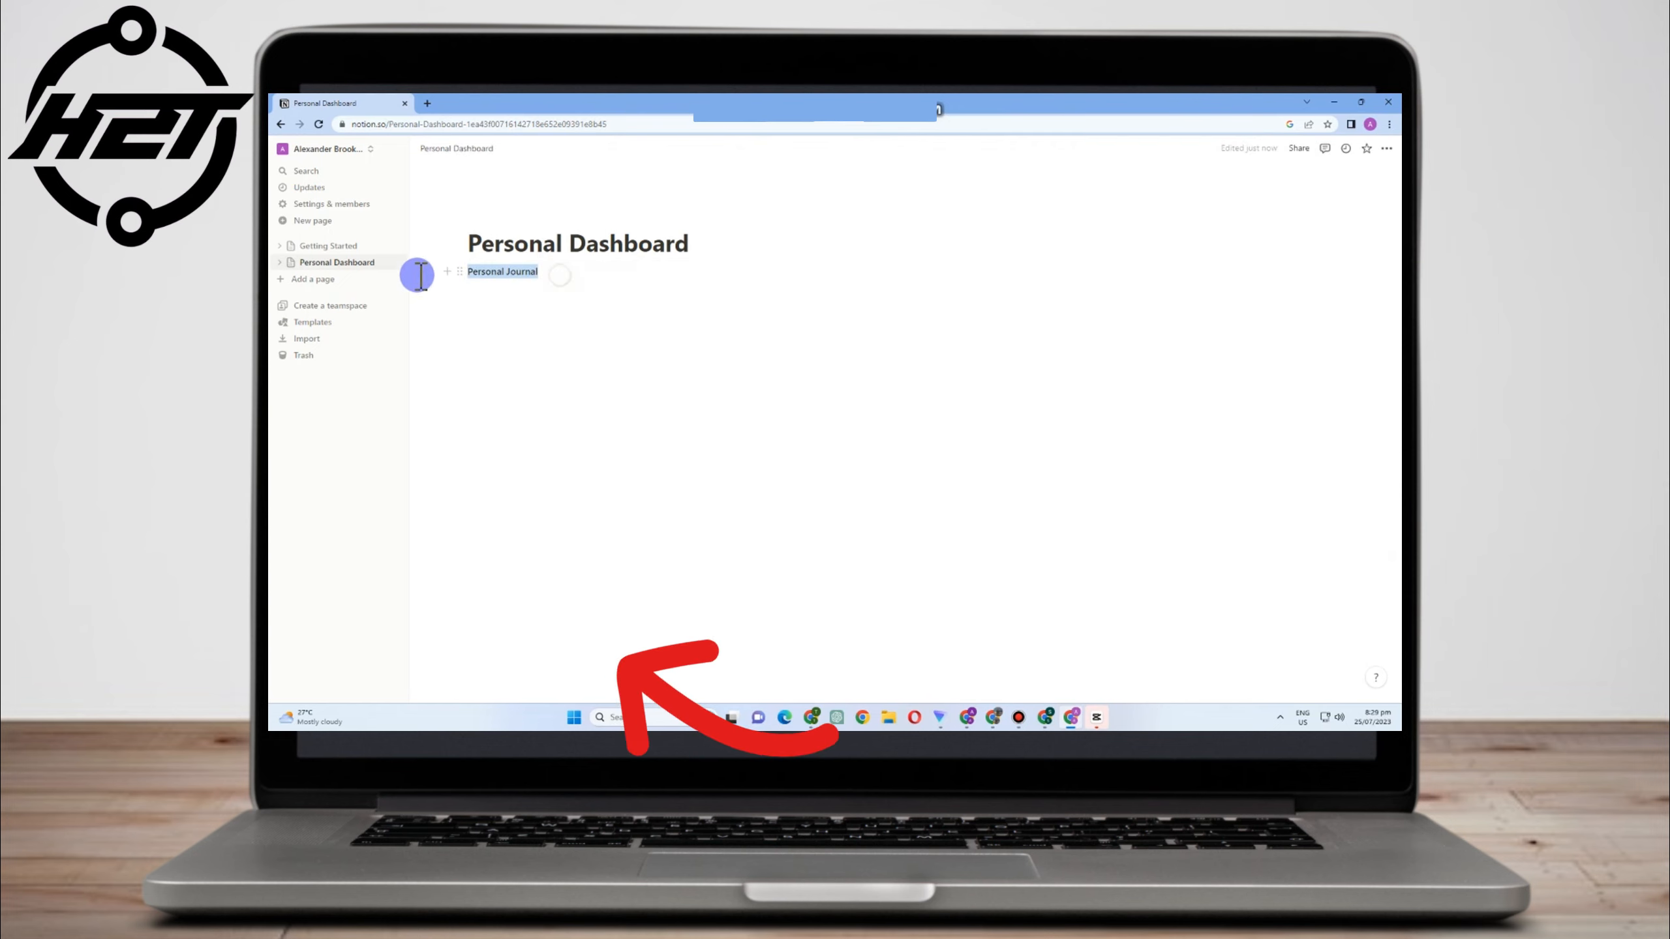
key("BackSpace")
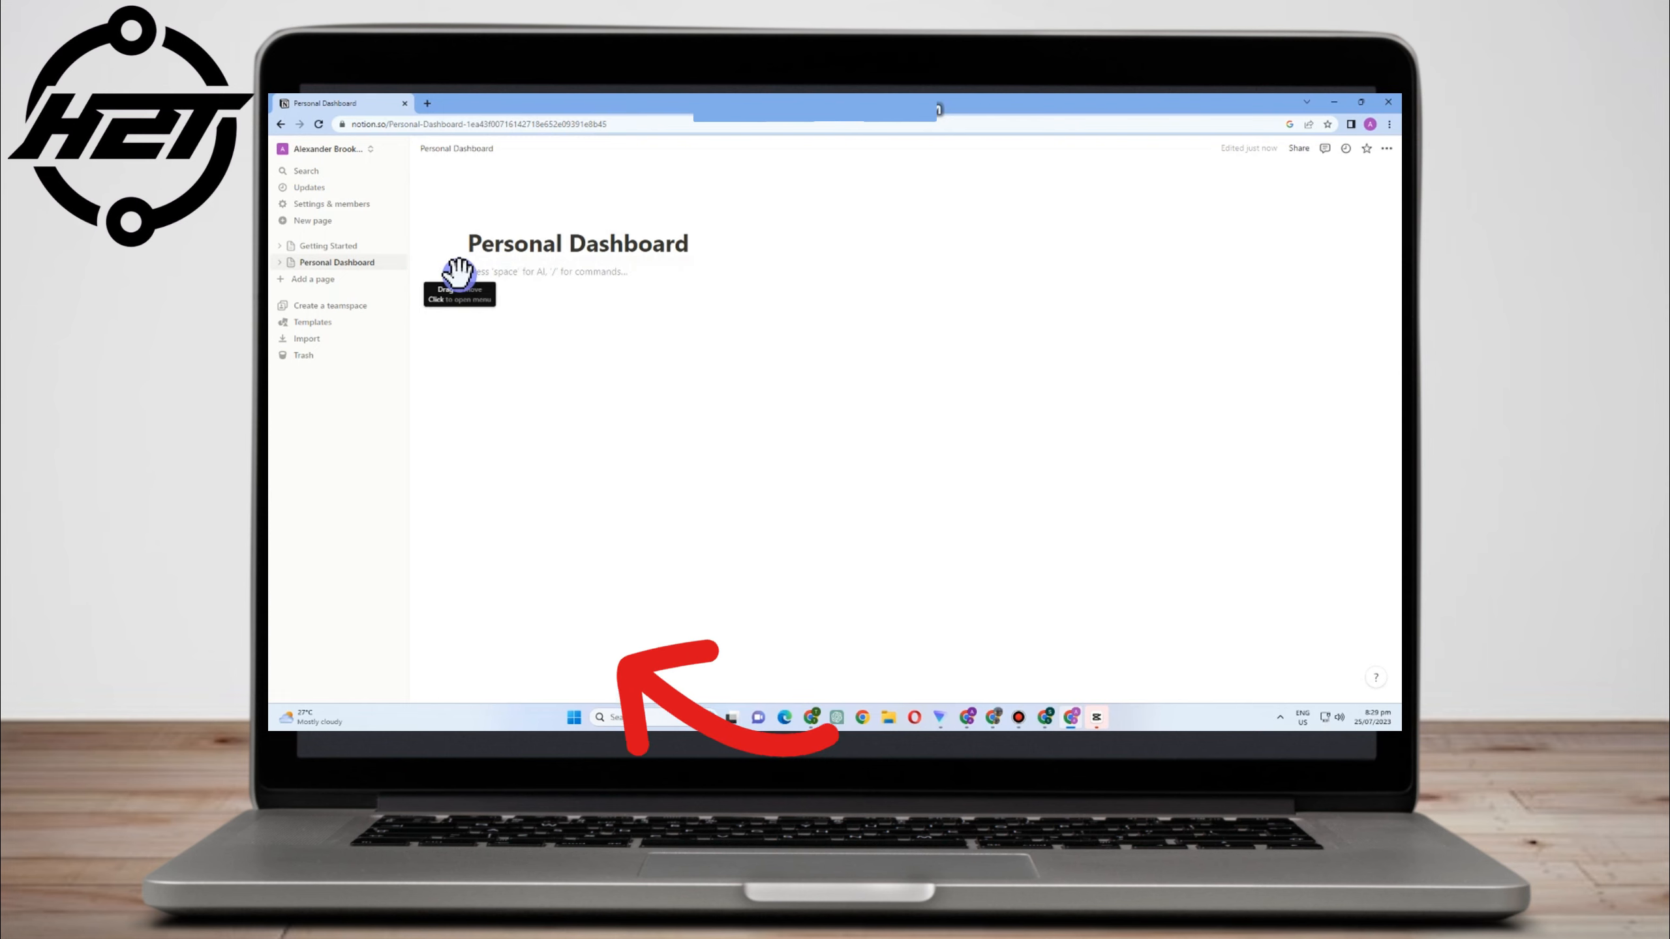
left_click(459, 276)
left_click(557, 288)
left_click(509, 282)
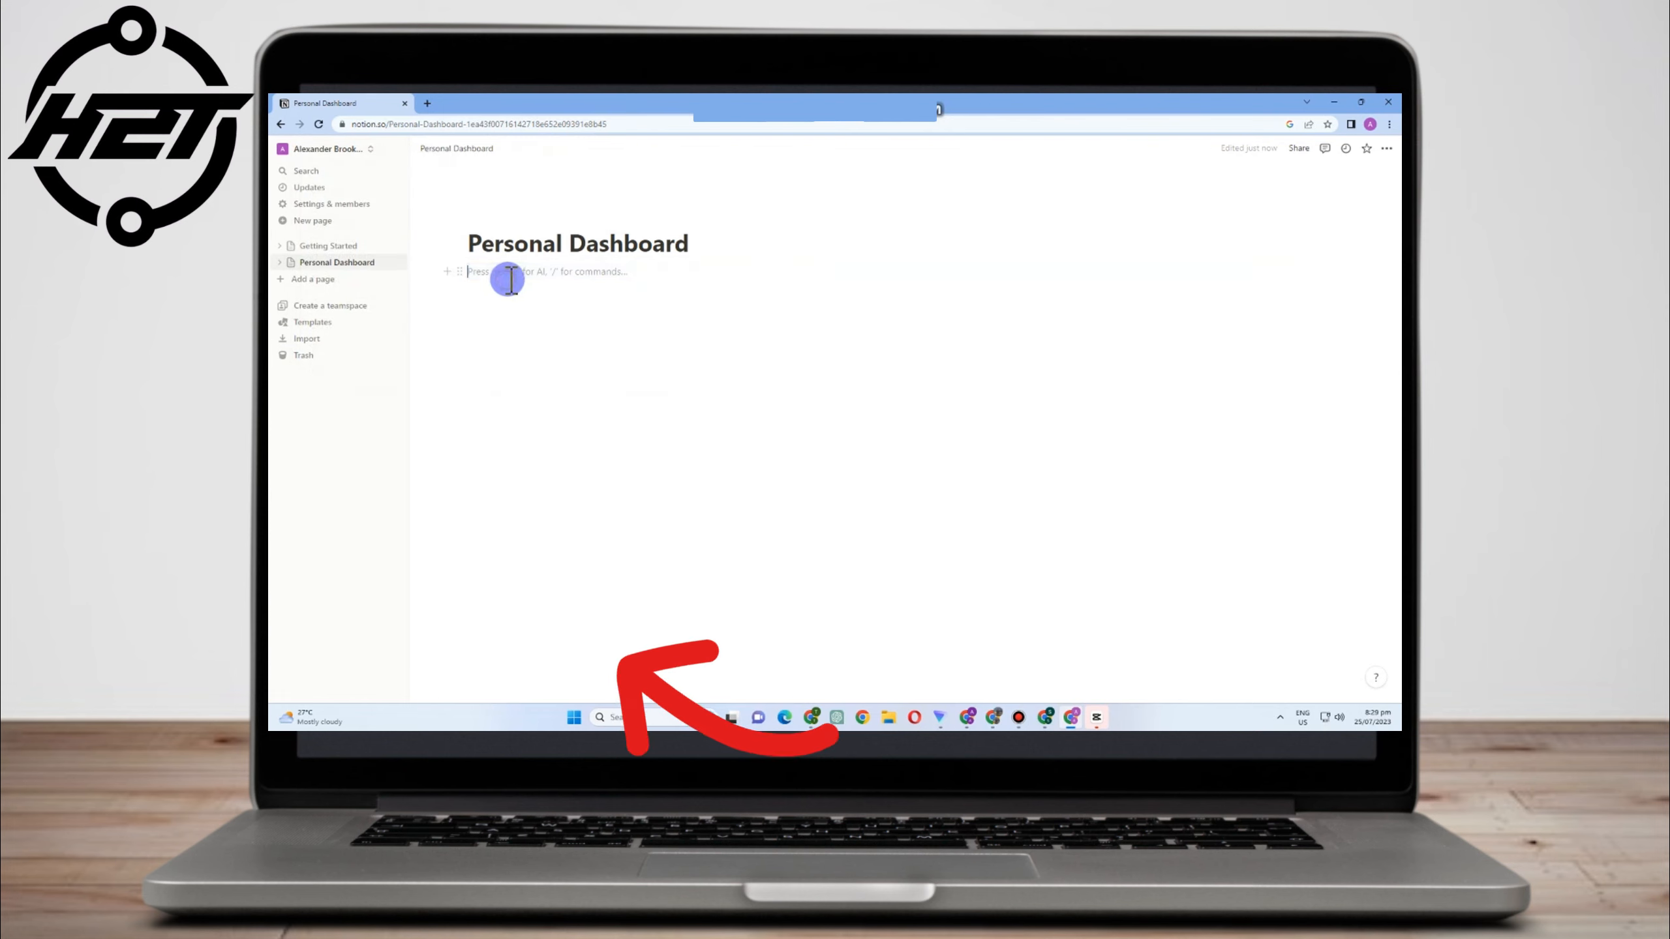
Insert a Heading 1 block reading "Personal Journal" as the first line of the page body
left_click(448, 272)
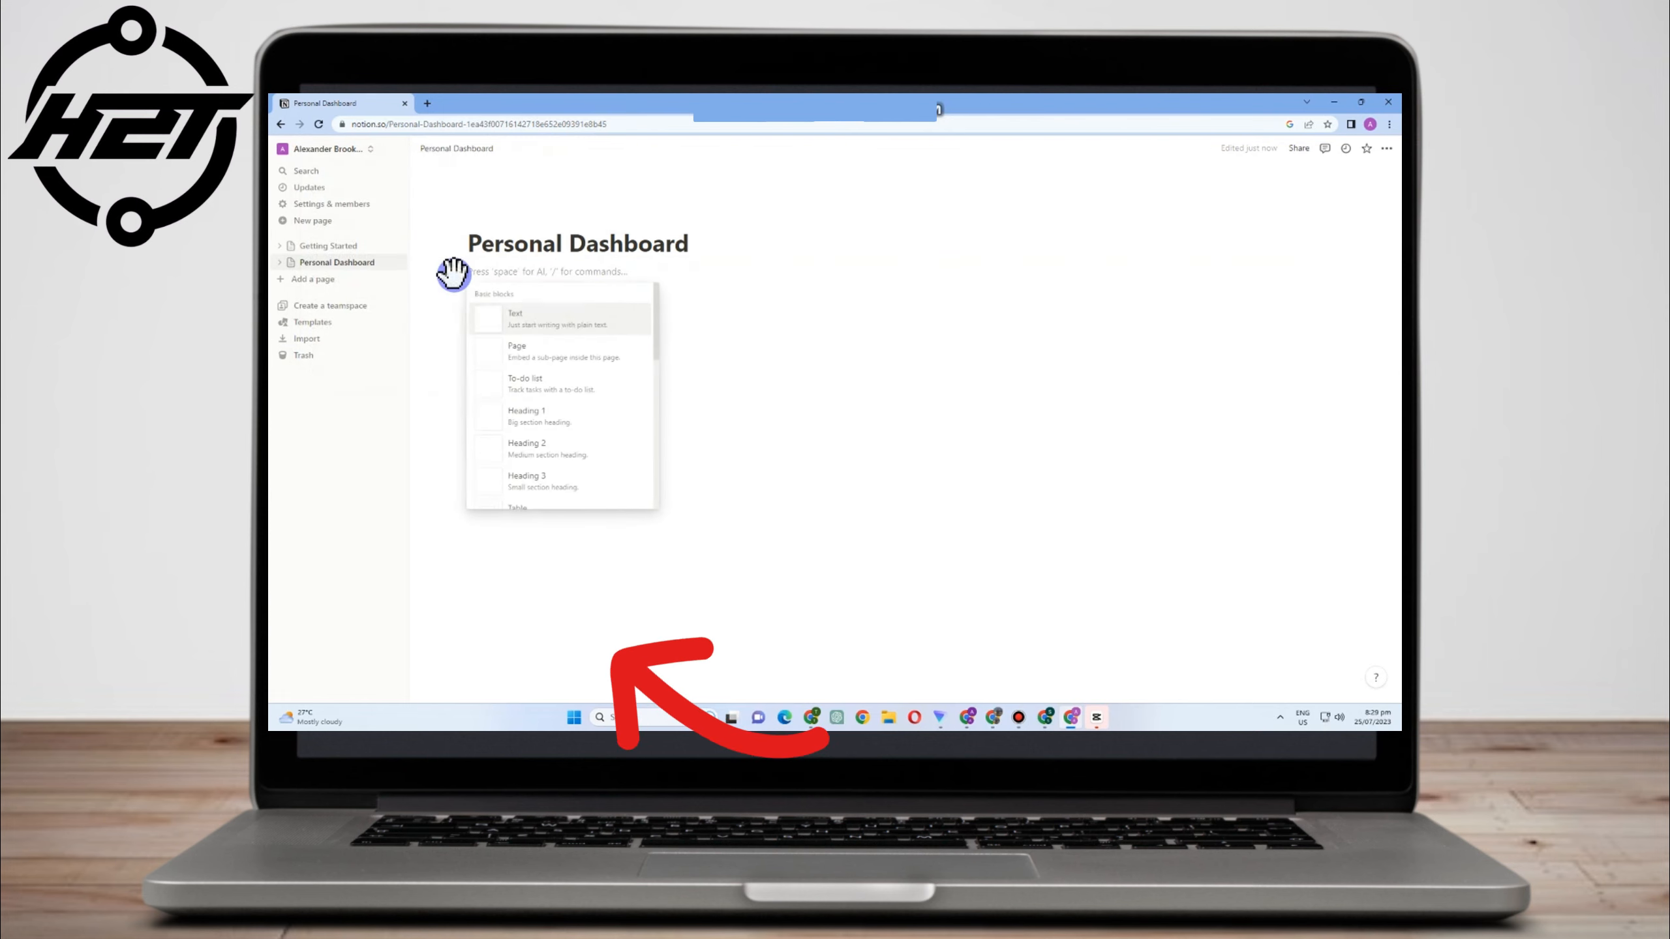
left_click(562, 420)
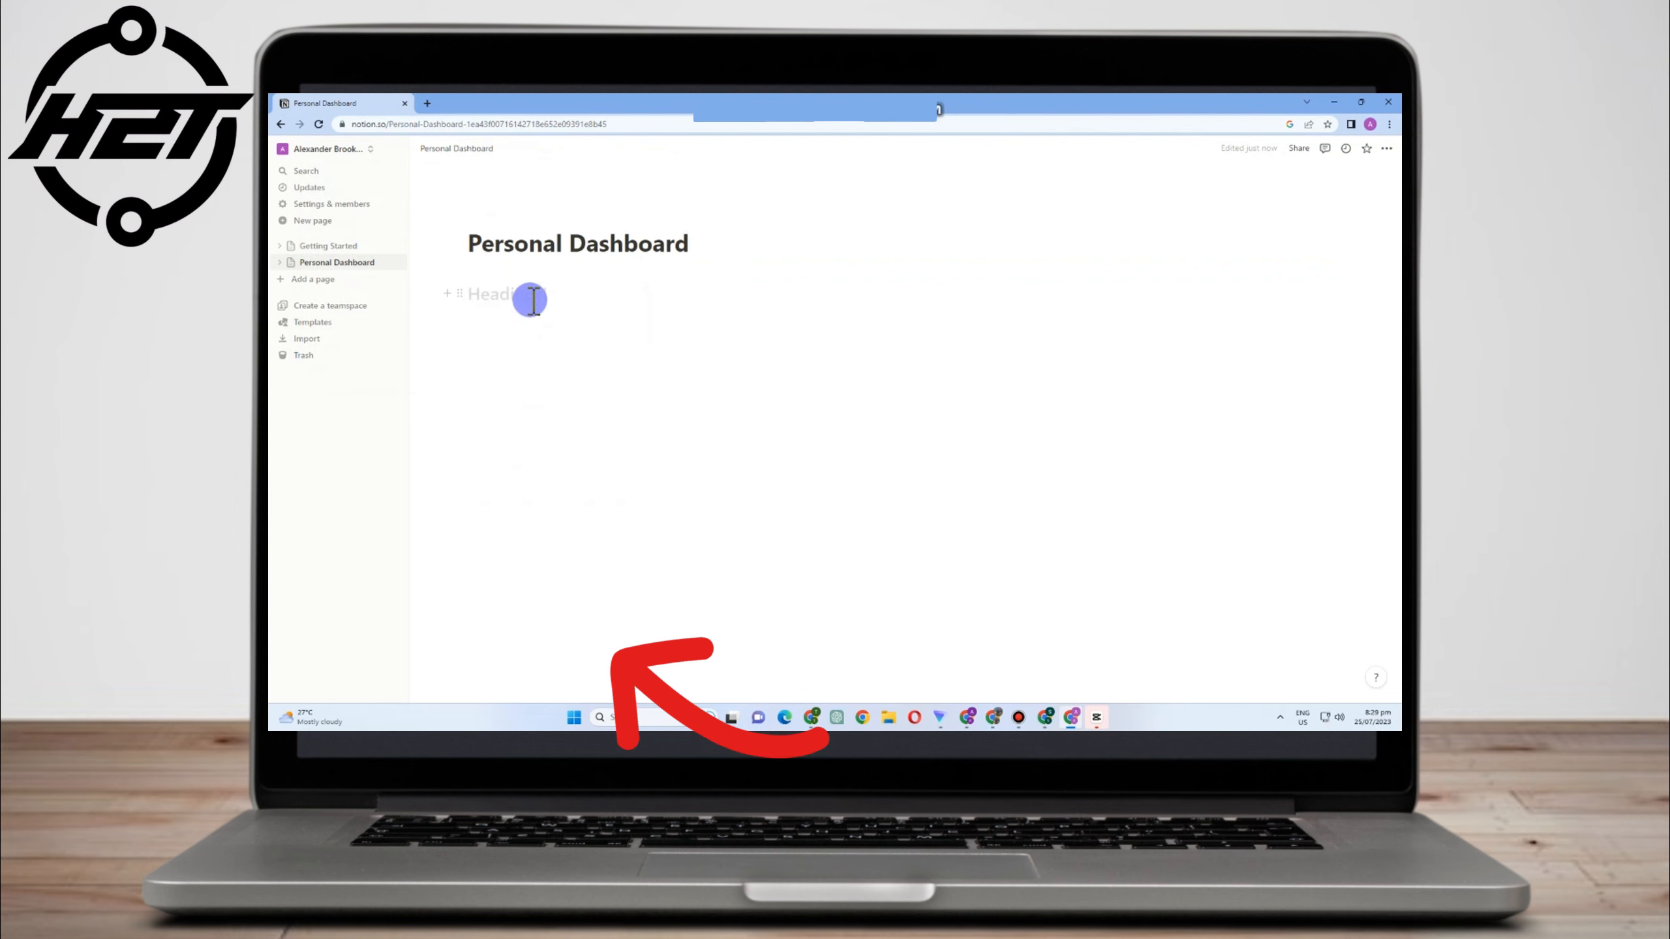
type("Personal Journal:")
key("BackSpace")
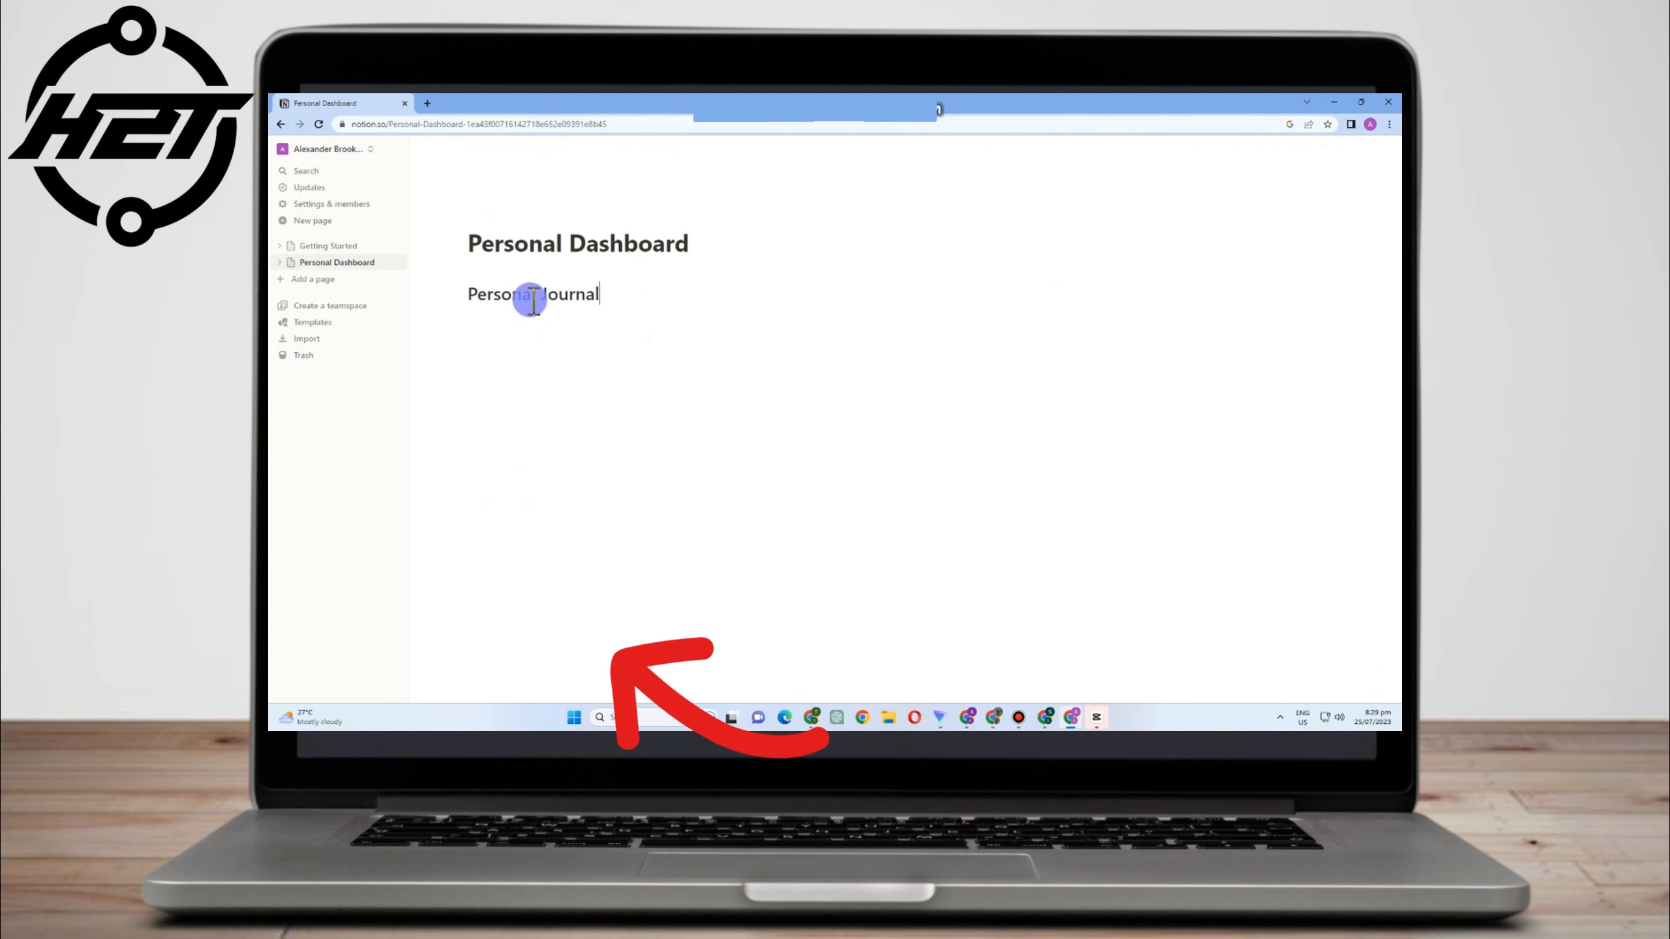
key("Return")
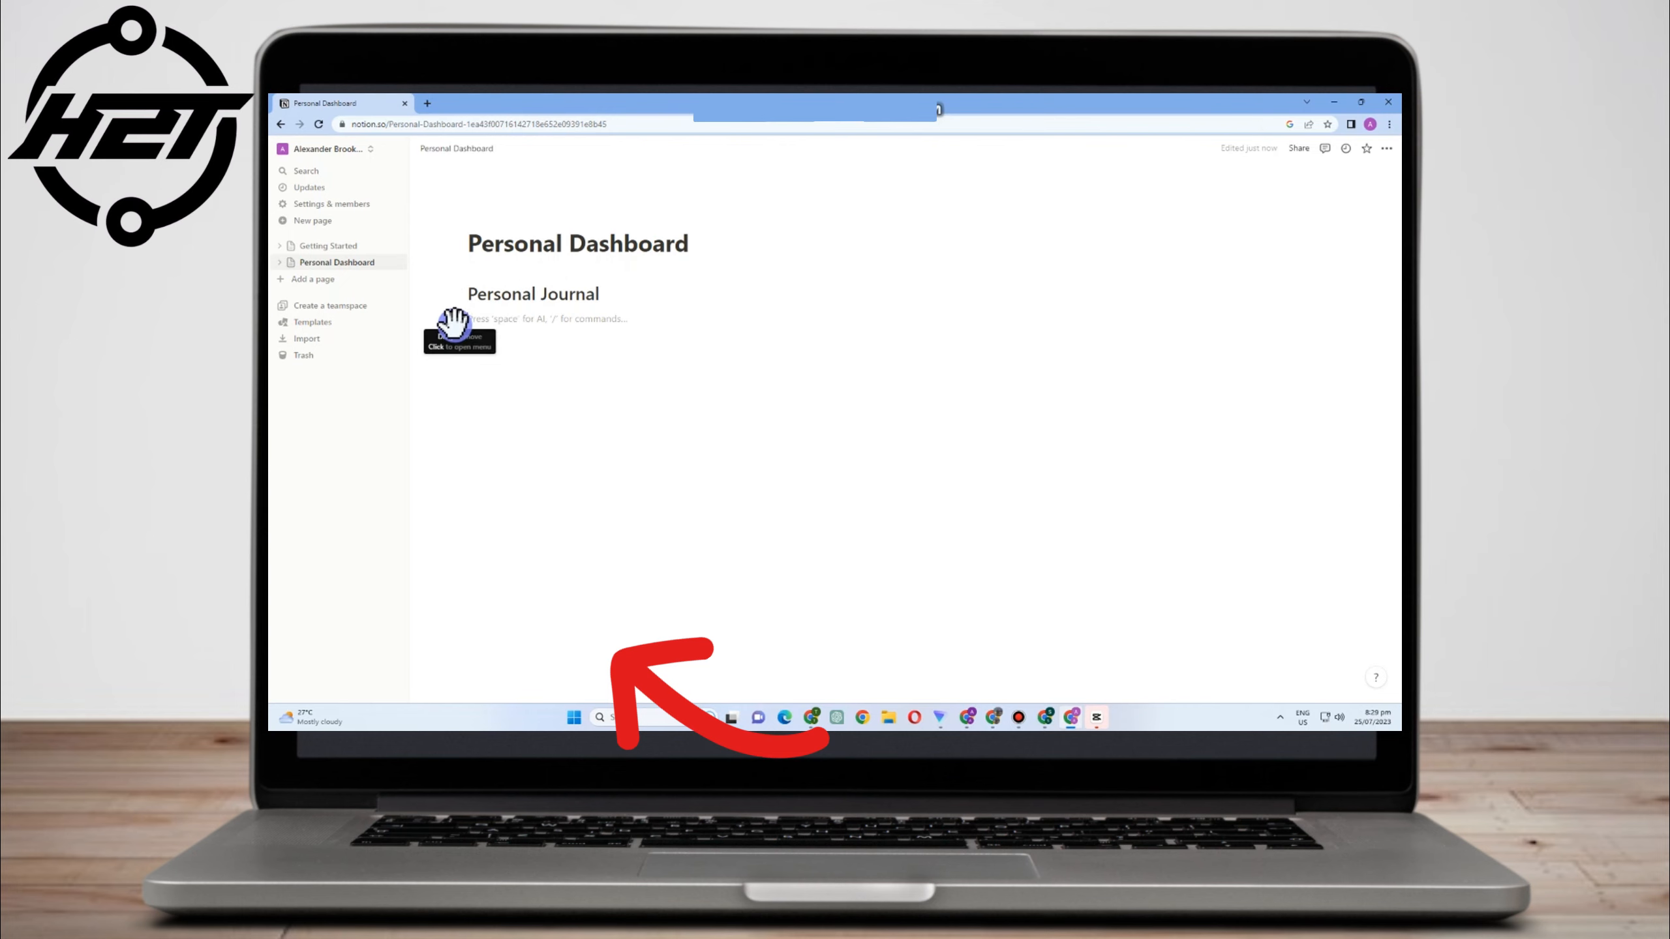
left_click(456, 320)
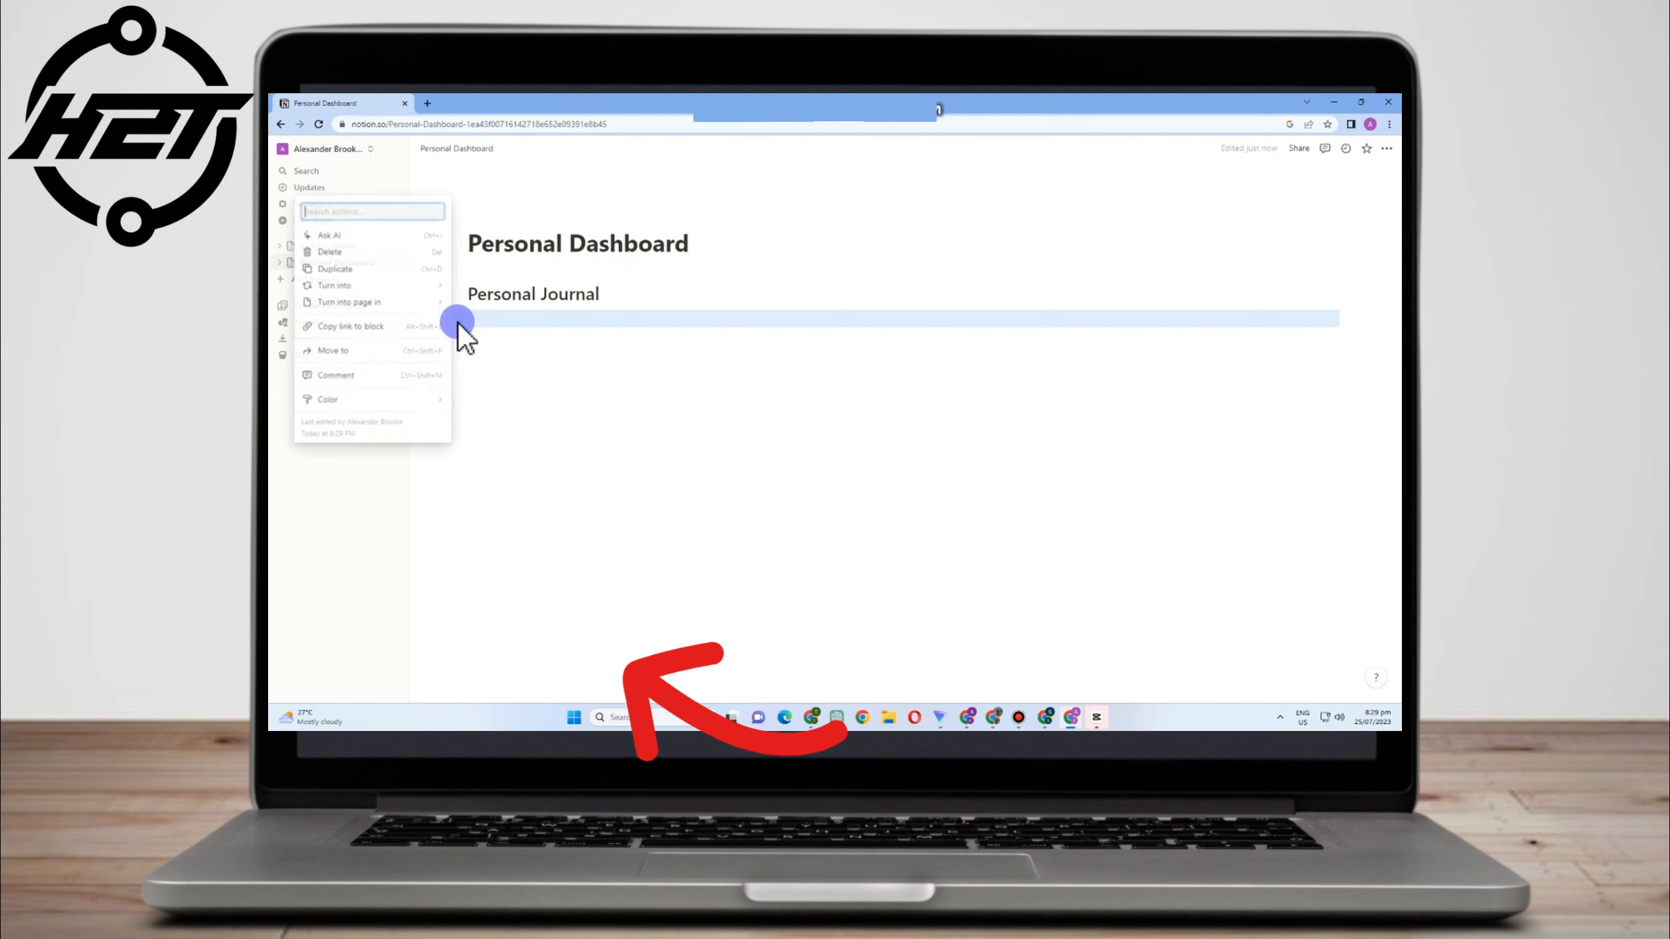
left_click(497, 318)
left_click(498, 321)
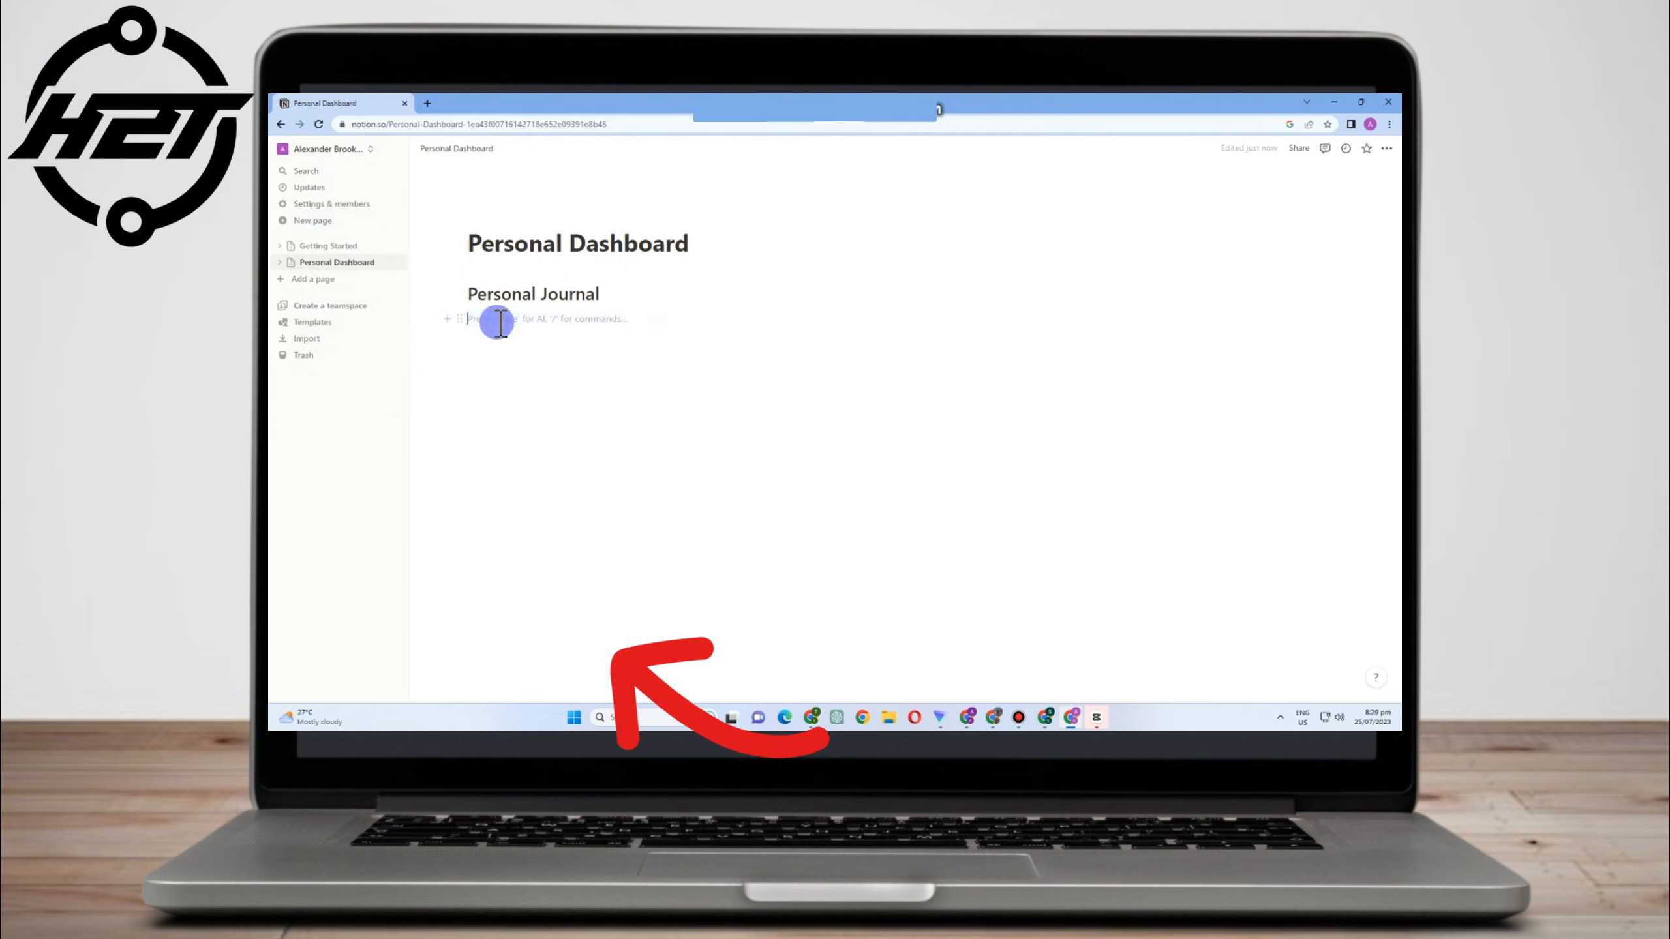
key("space")
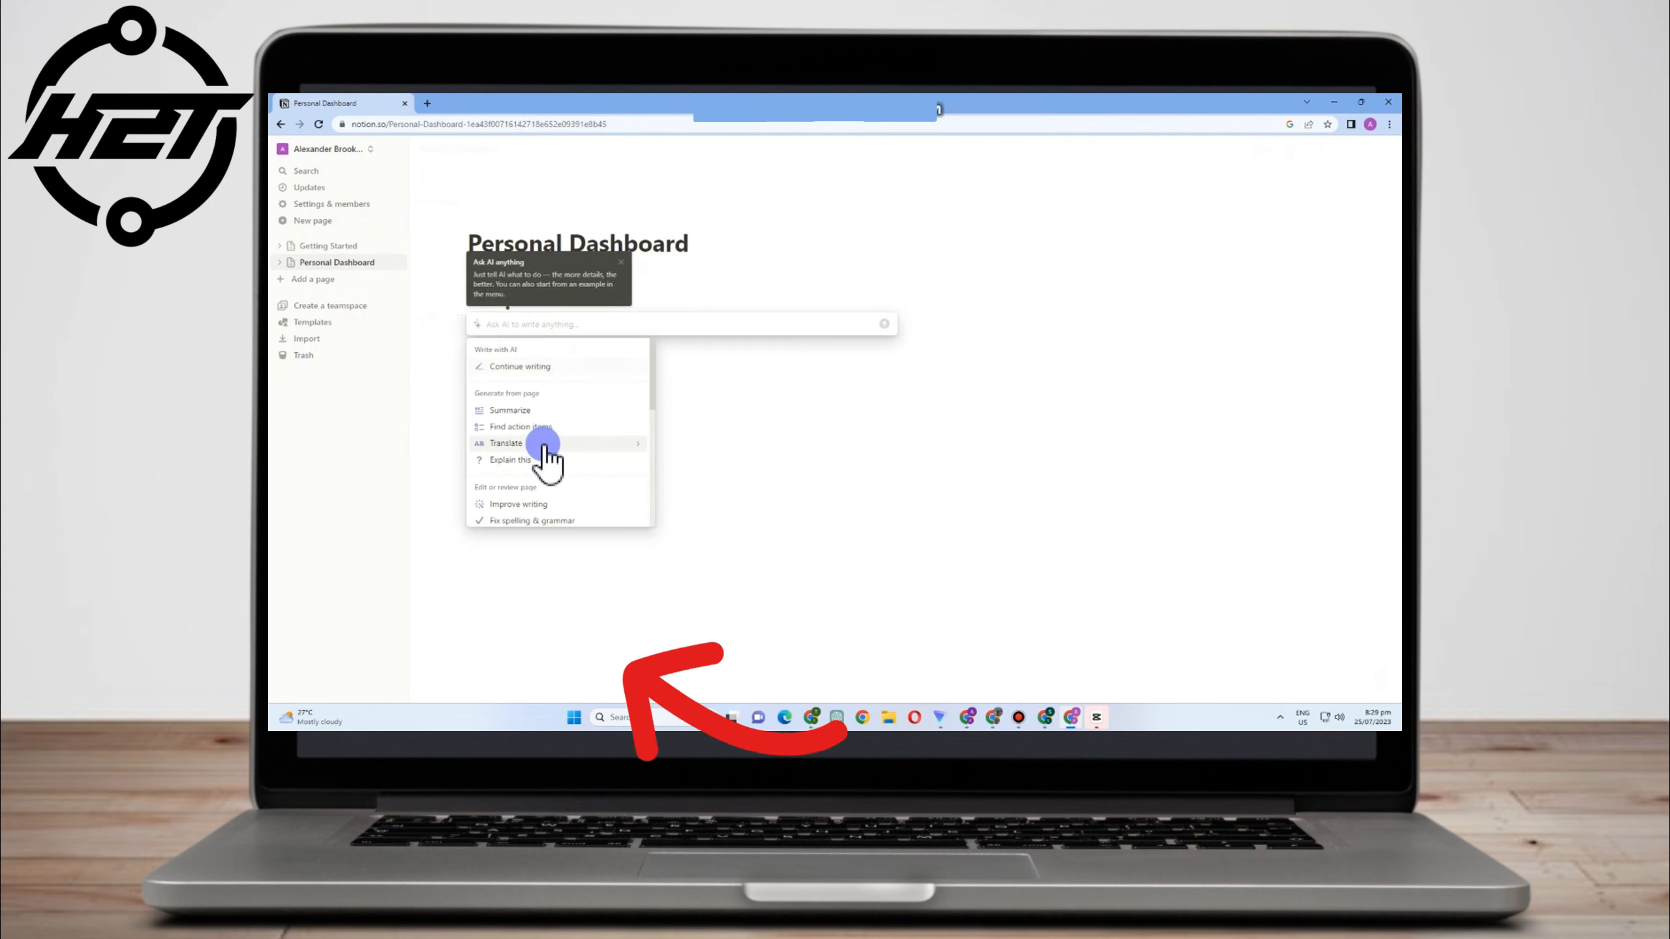
key("Escape")
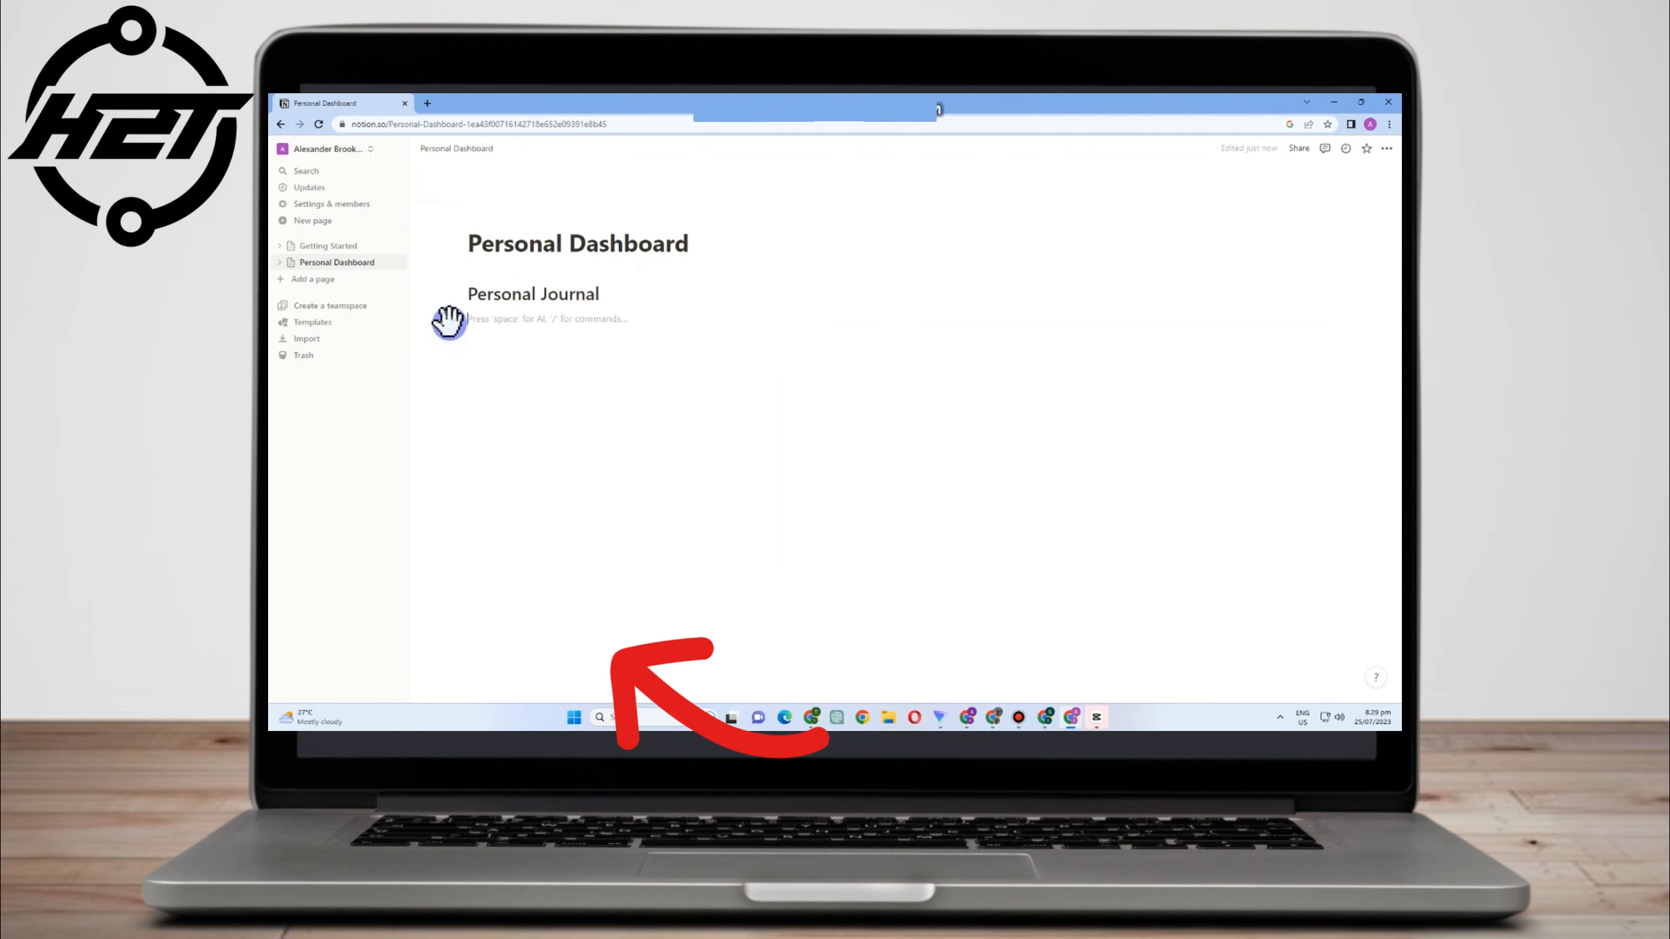
Insert a Heading 2 block reading "Hobby and Interest" below the Personal Journal heading
type("/")
left_click(547, 487)
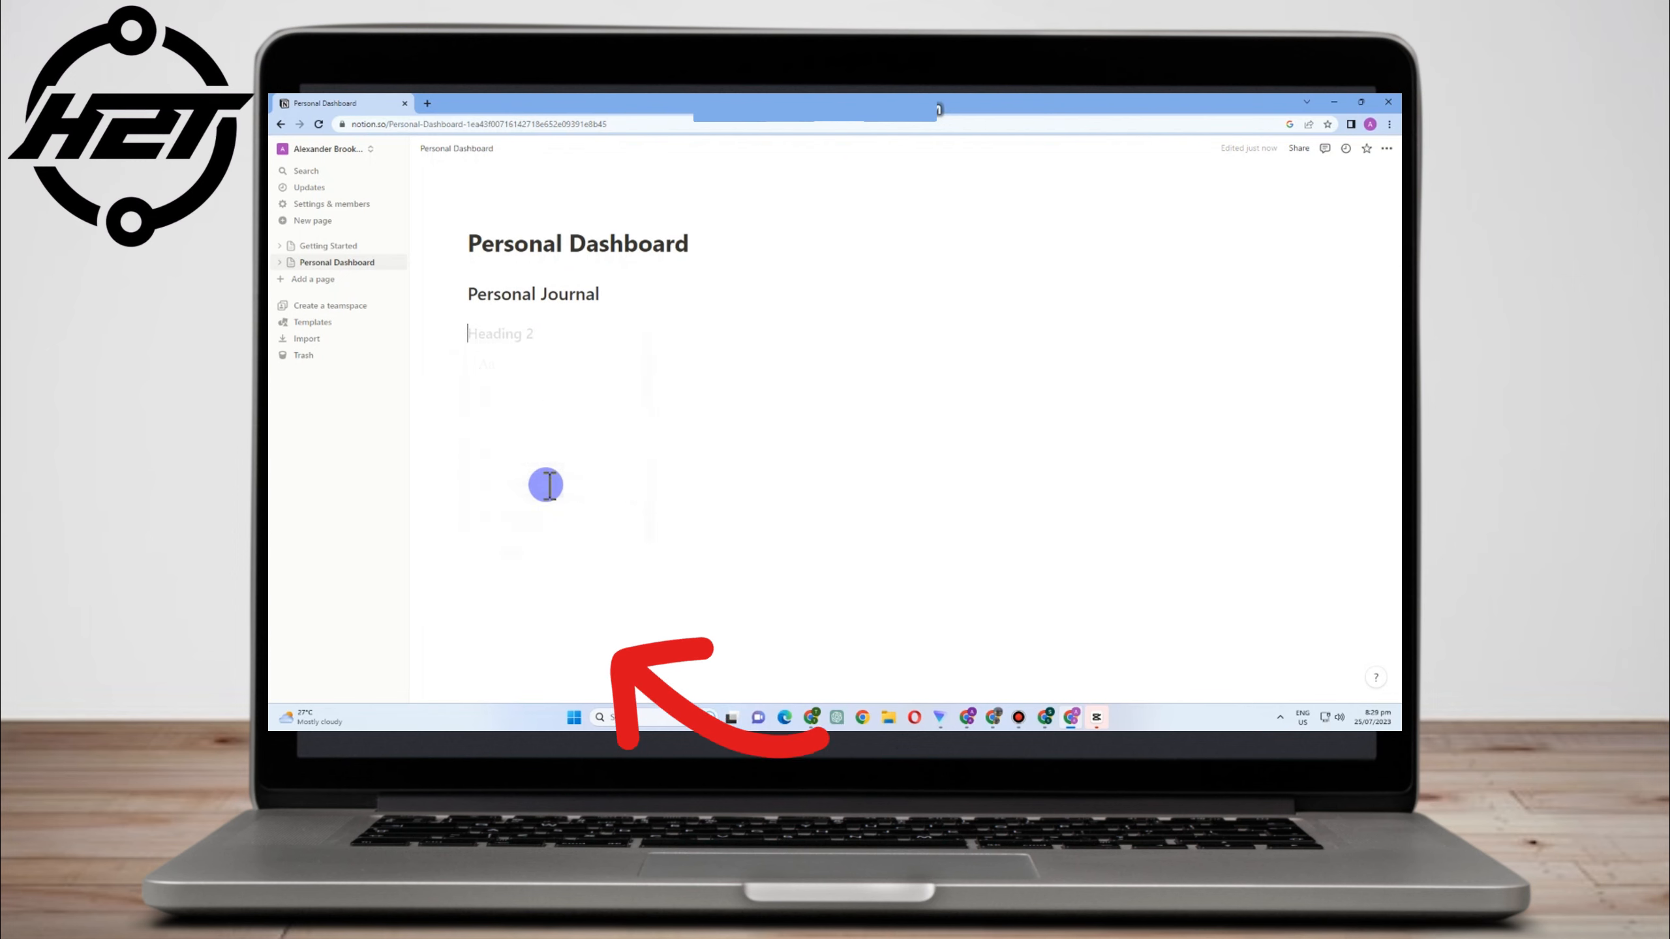
type("Hobby and Interest")
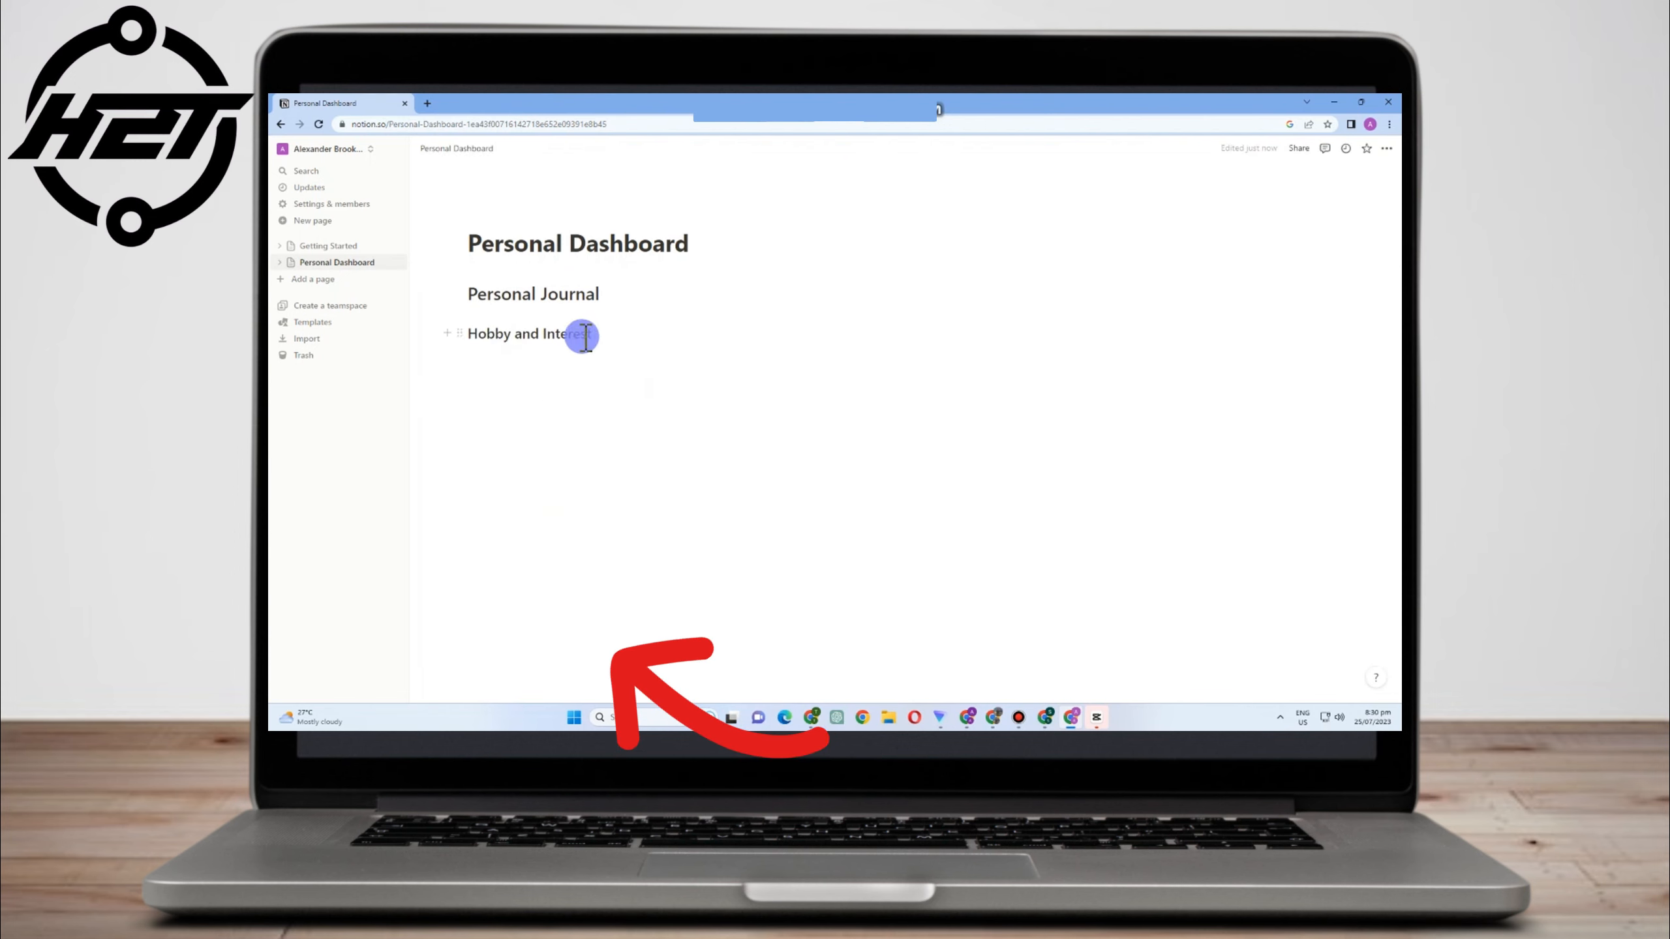
key("Return")
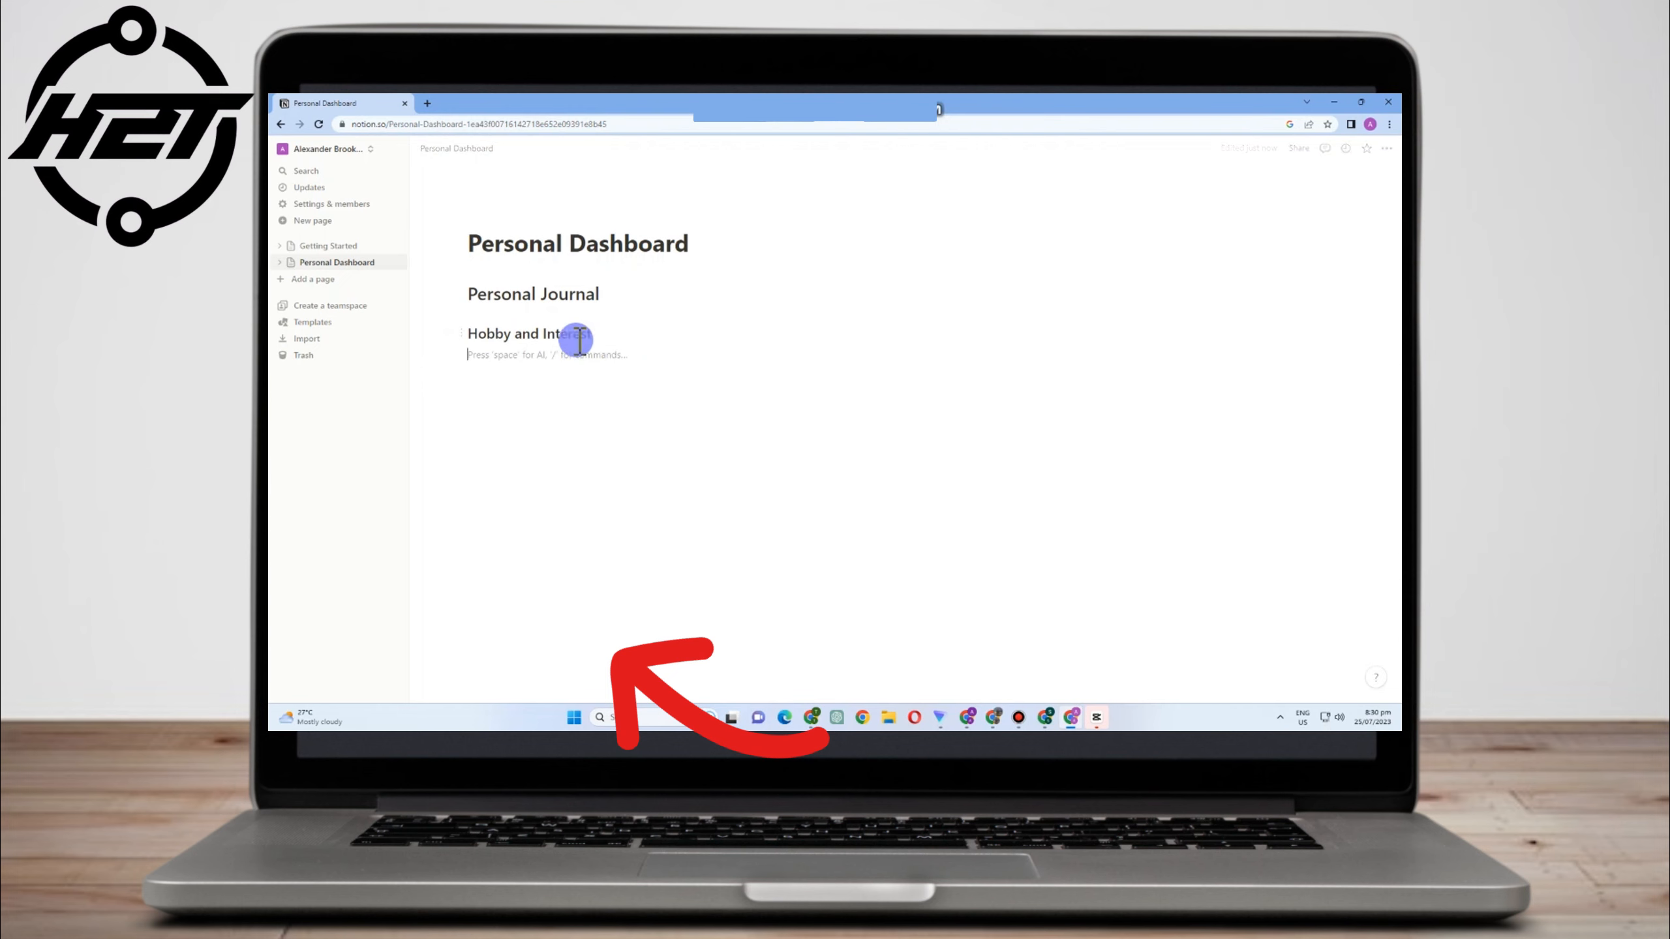
Insert a Heading 3 block reading "Personal Finance" below the Hobby and Interest heading
left_click(451, 358)
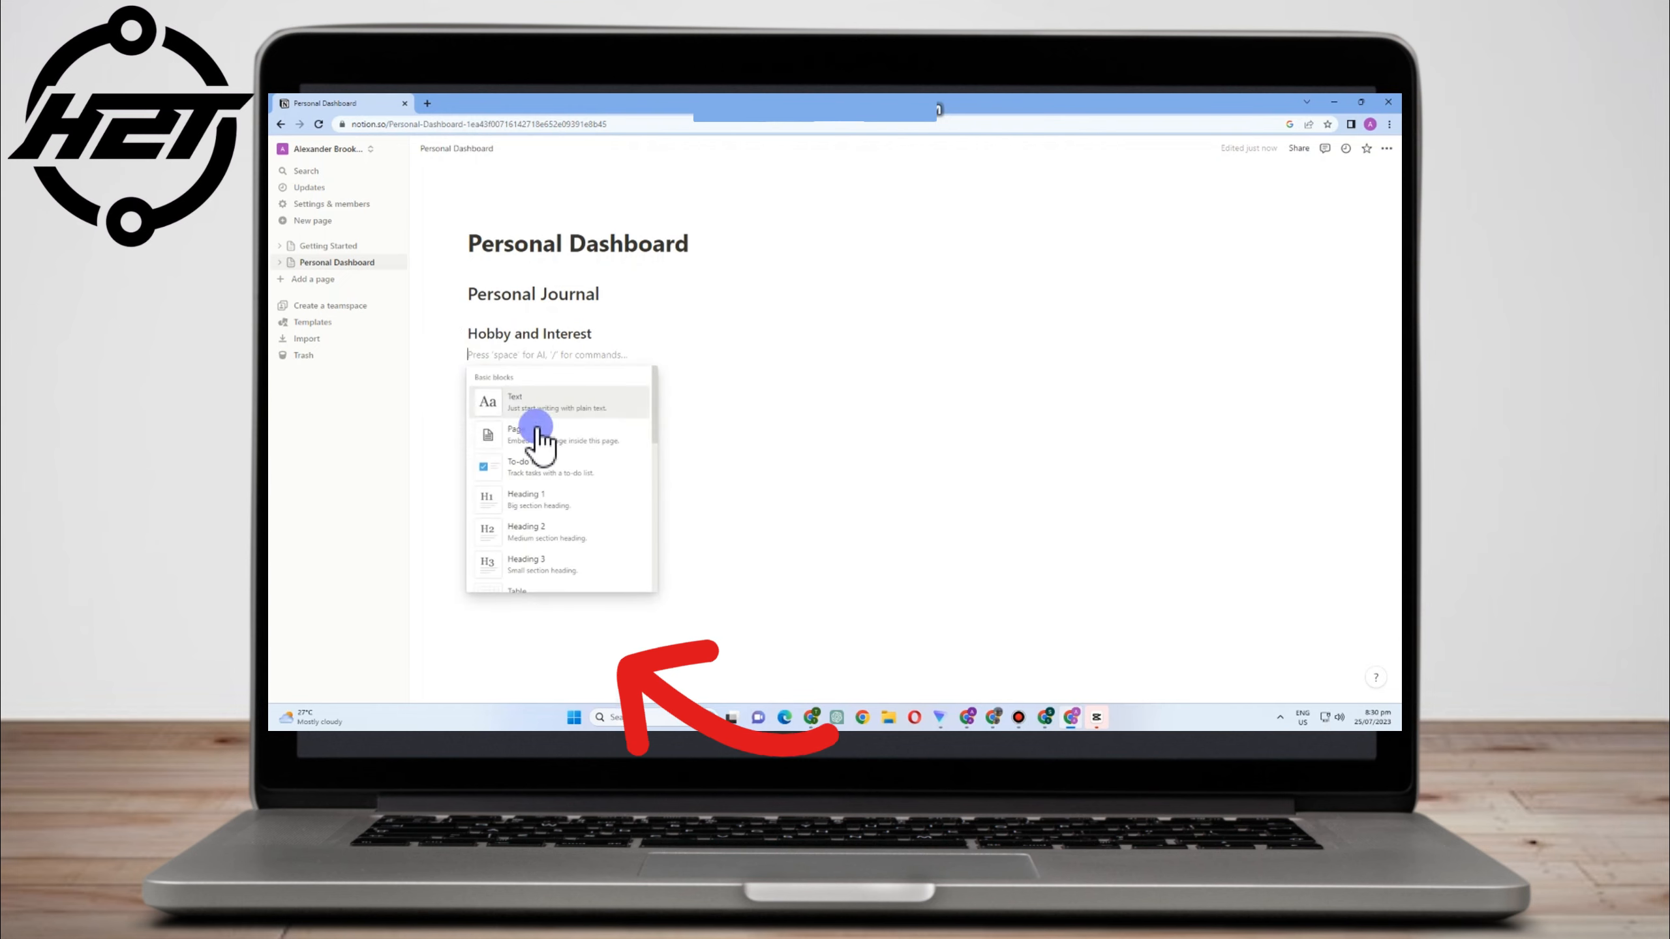
left_click(554, 555)
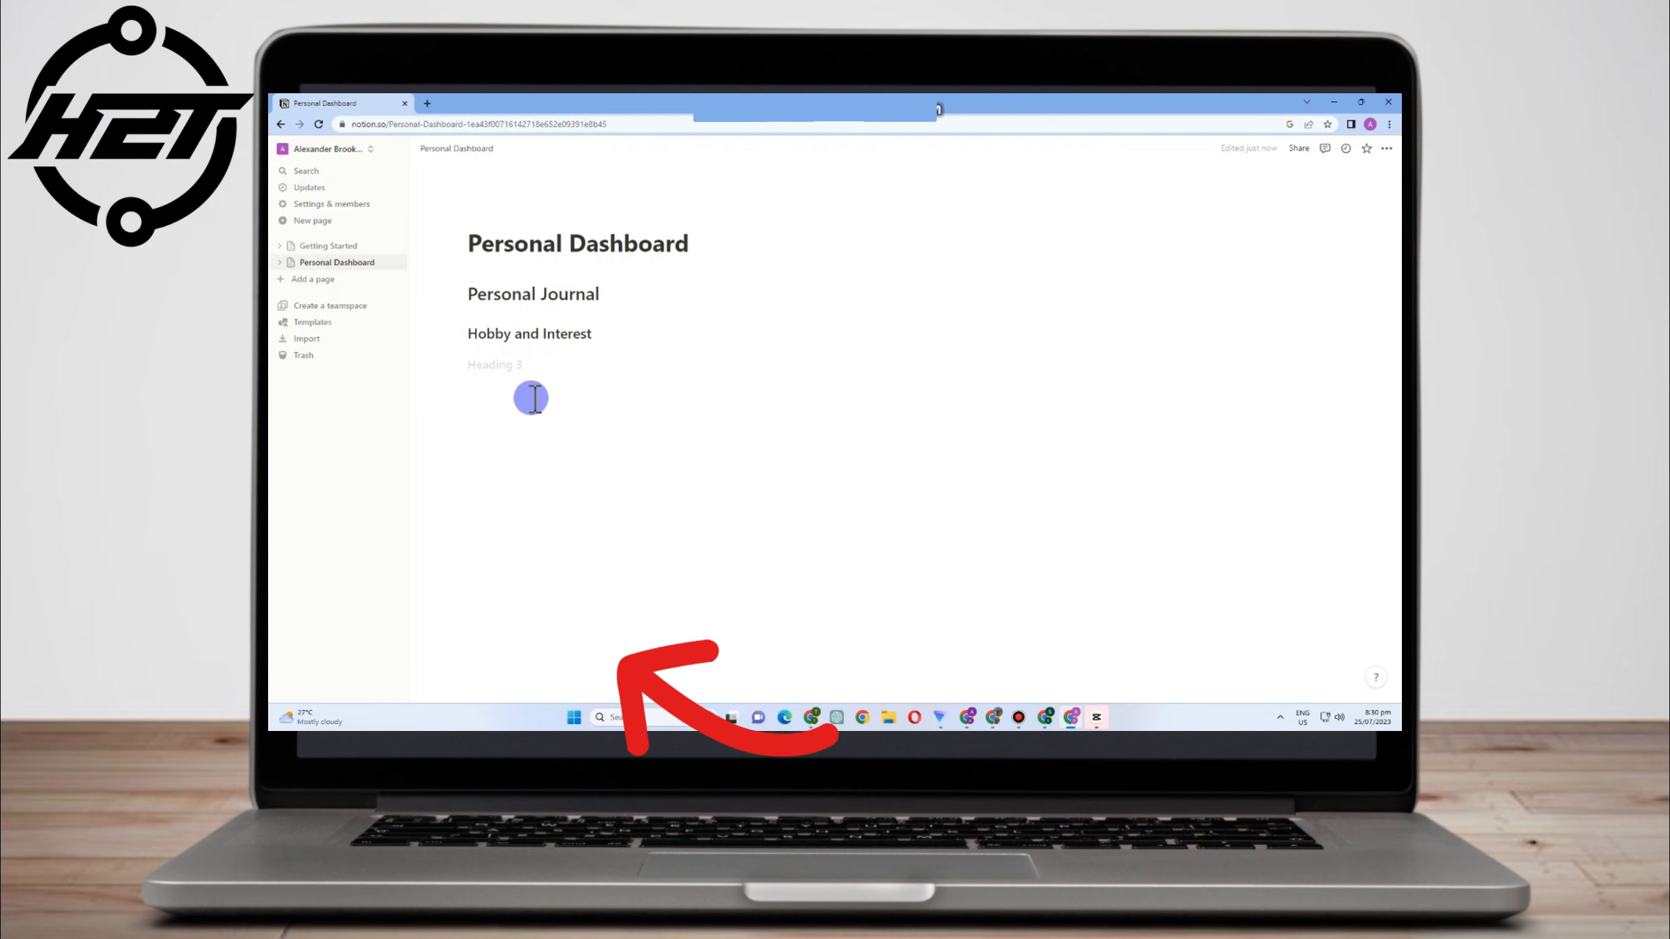
type("Personal Finance")
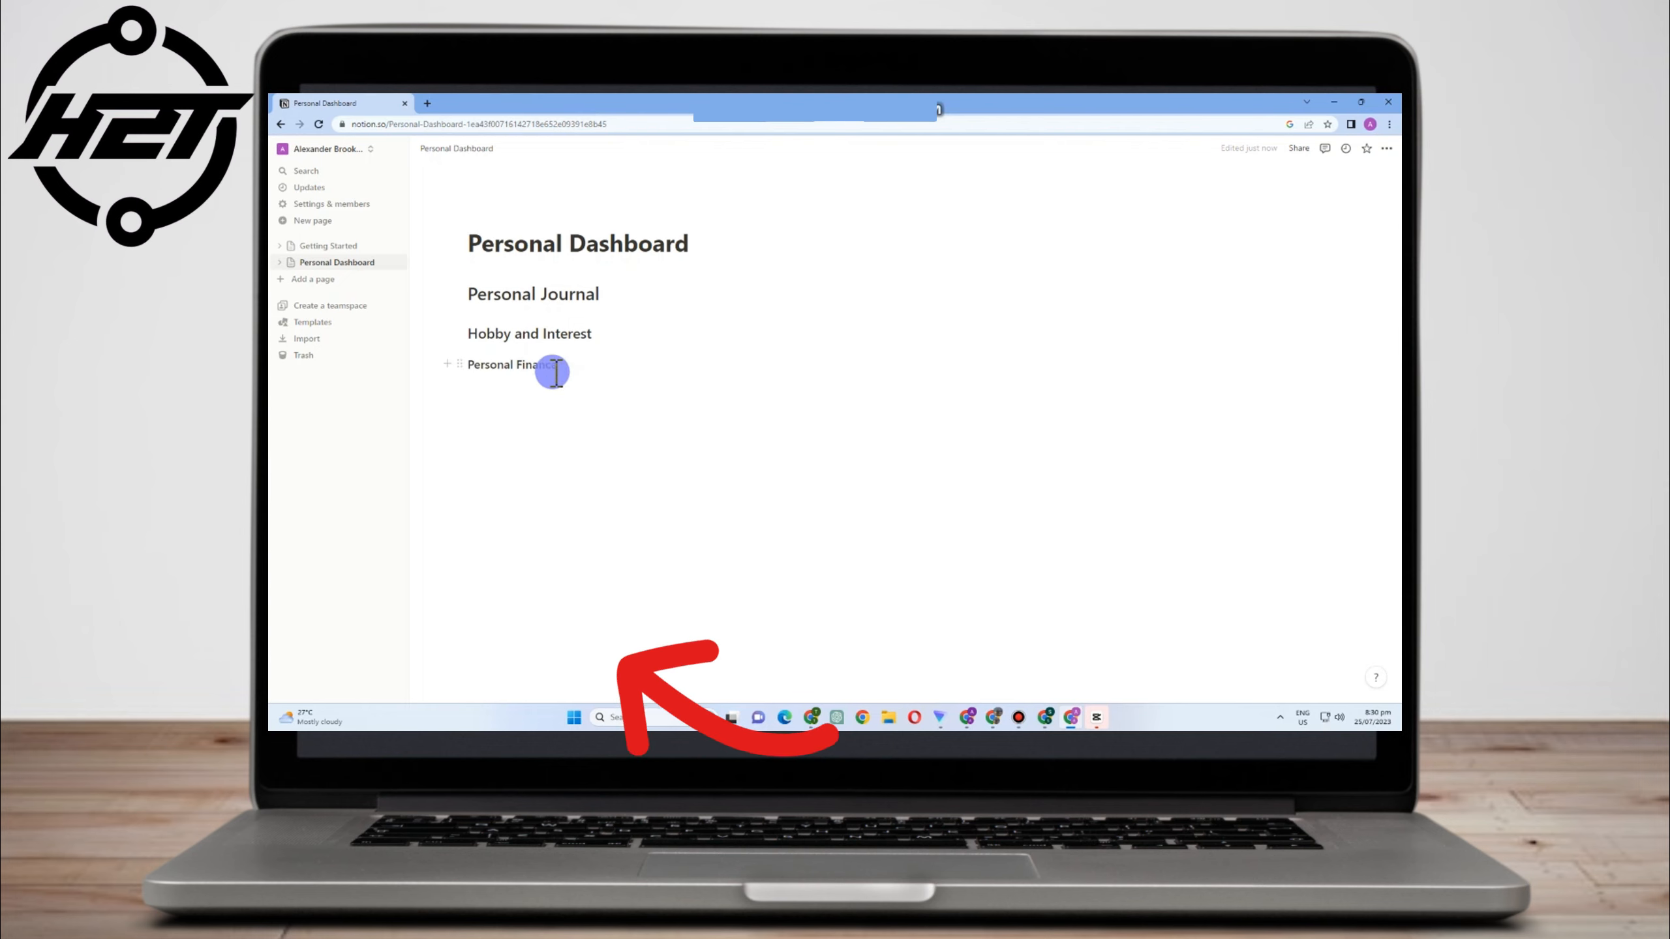
key("Return")
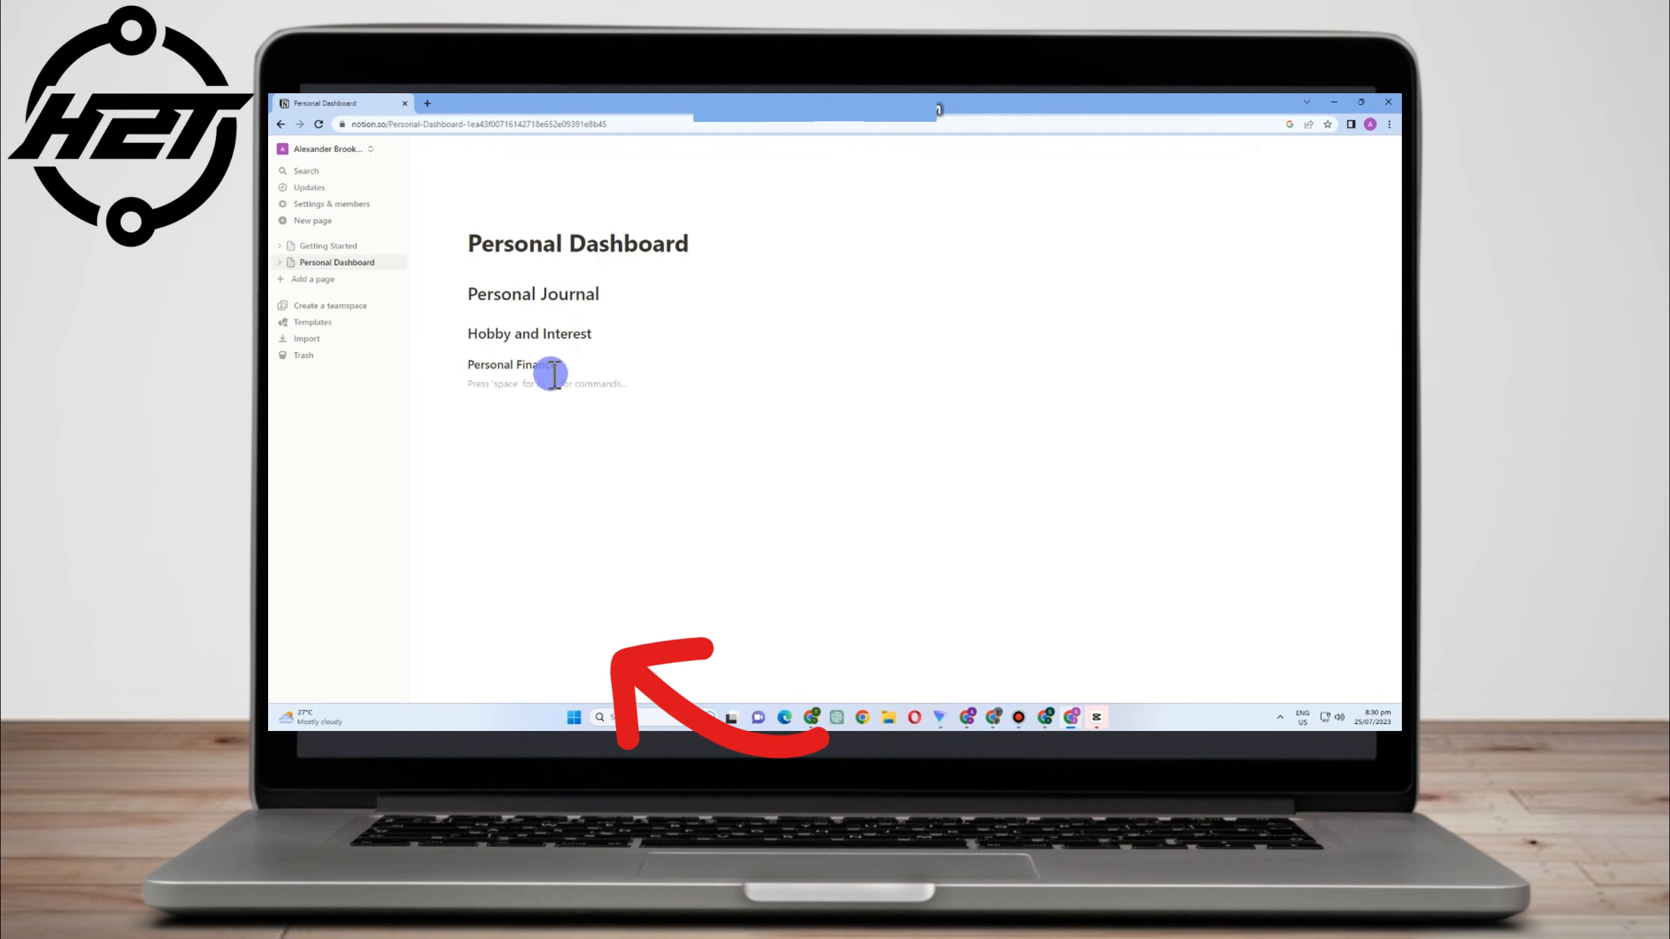
Insert a Heading 3 block reading "Travel Planner" below the Personal Finance heading
left_click(459, 384)
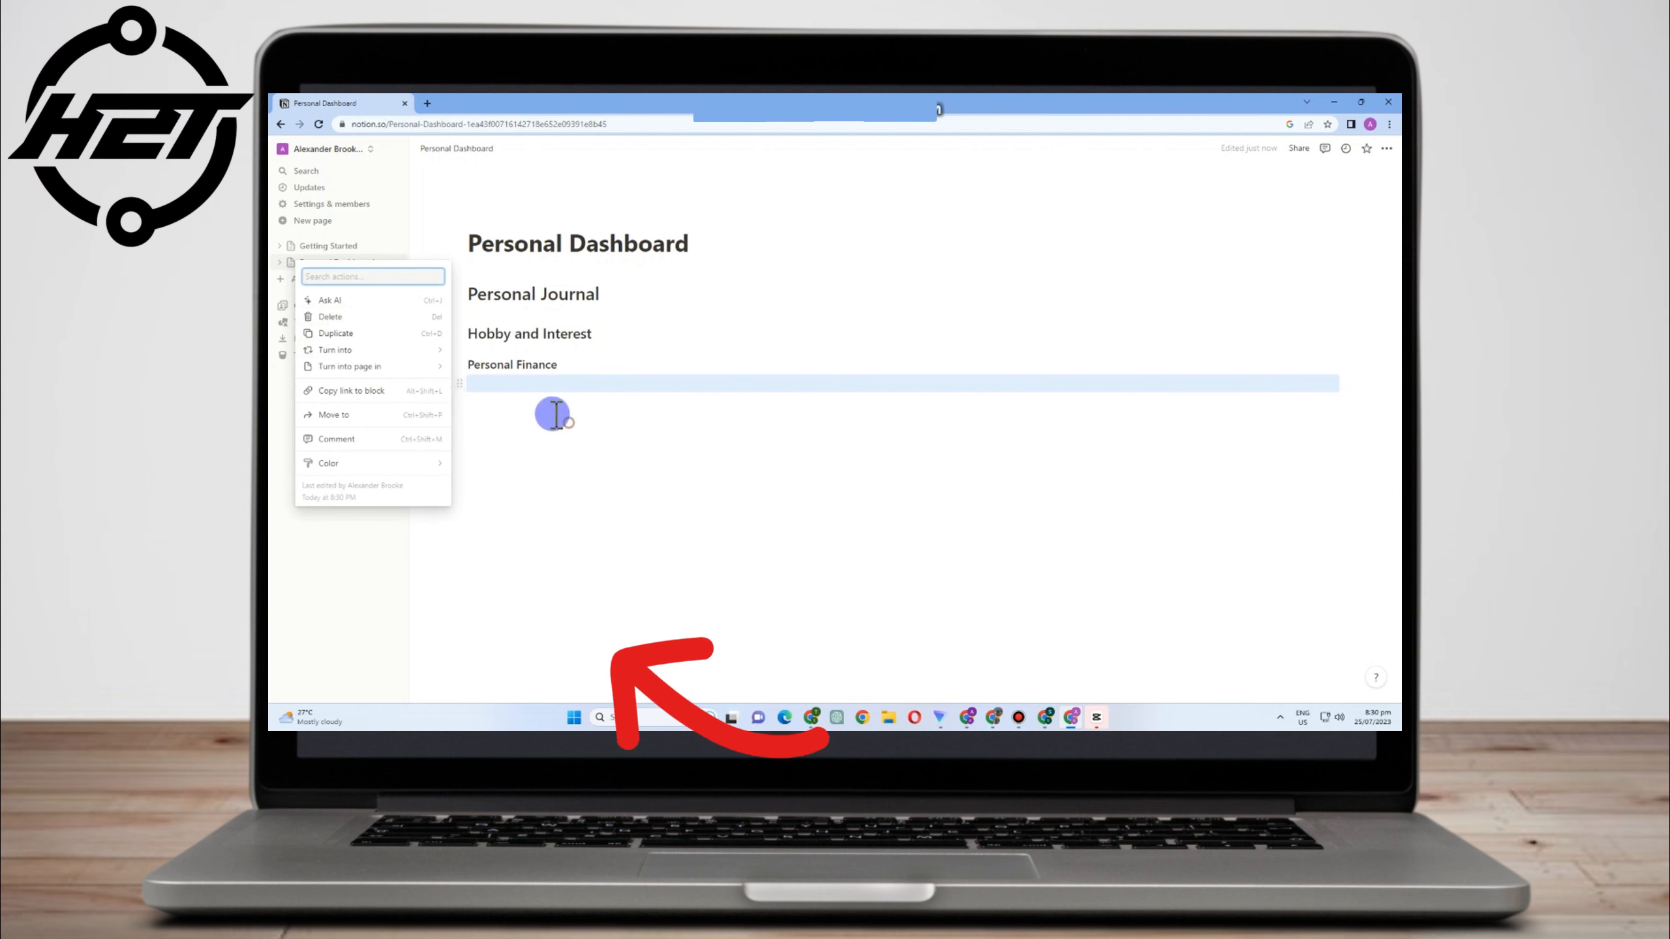
left_click(509, 393)
left_click(451, 386)
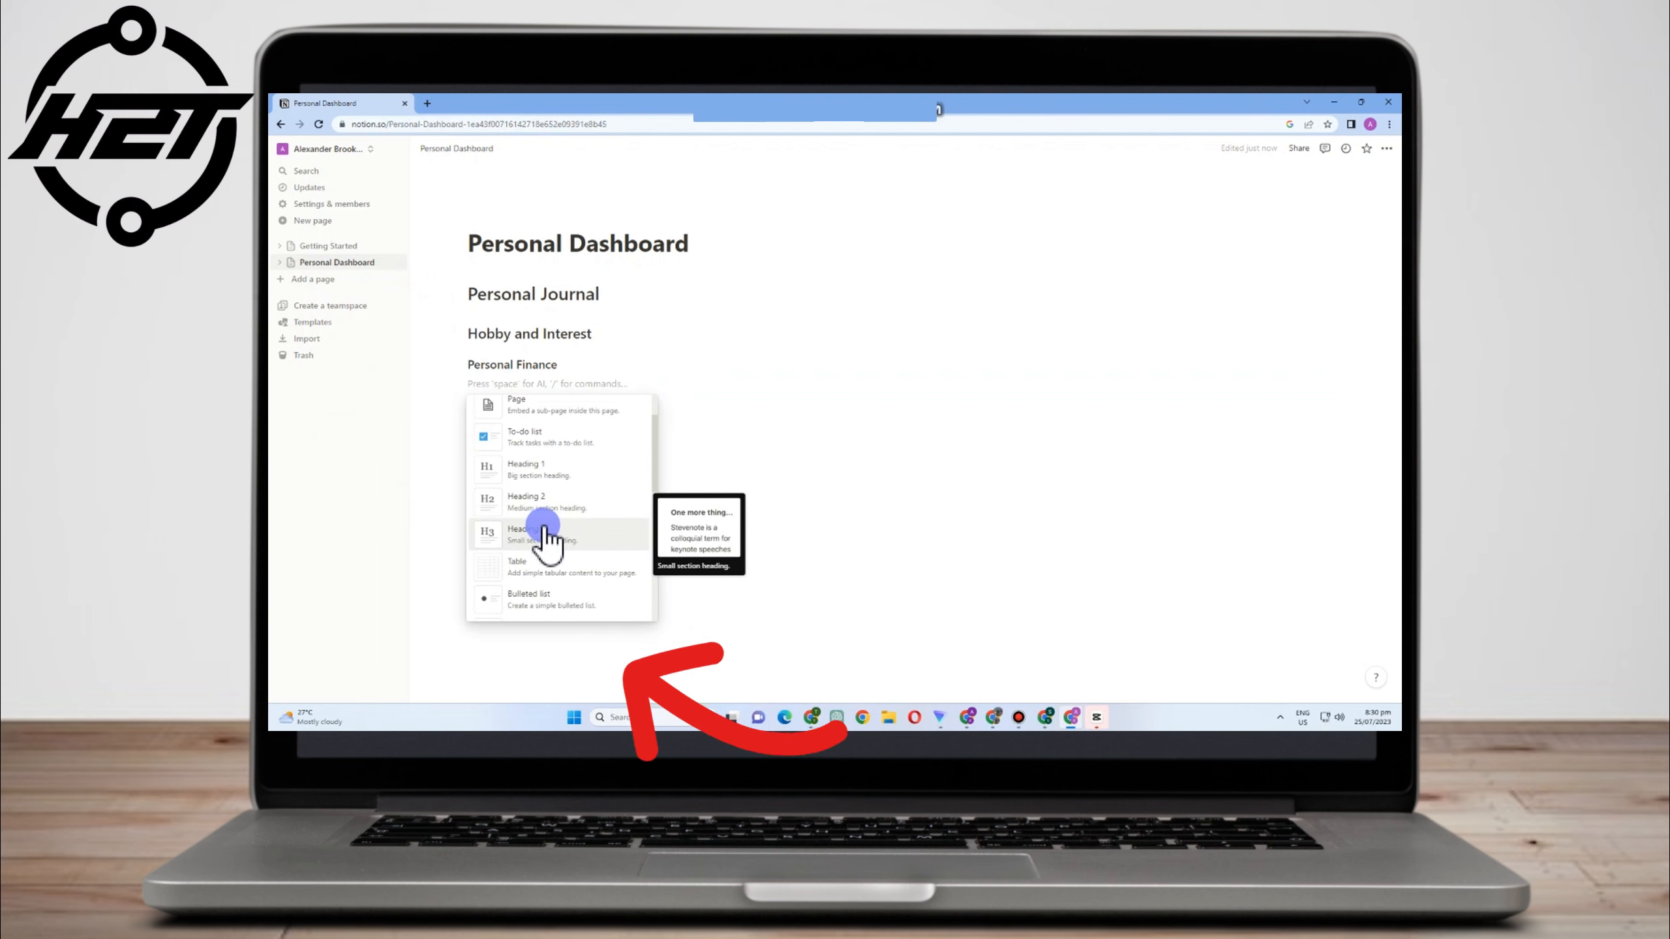
scroll(556, 556, "down", 3)
scroll(556, 559, "up", 3)
left_click(552, 534)
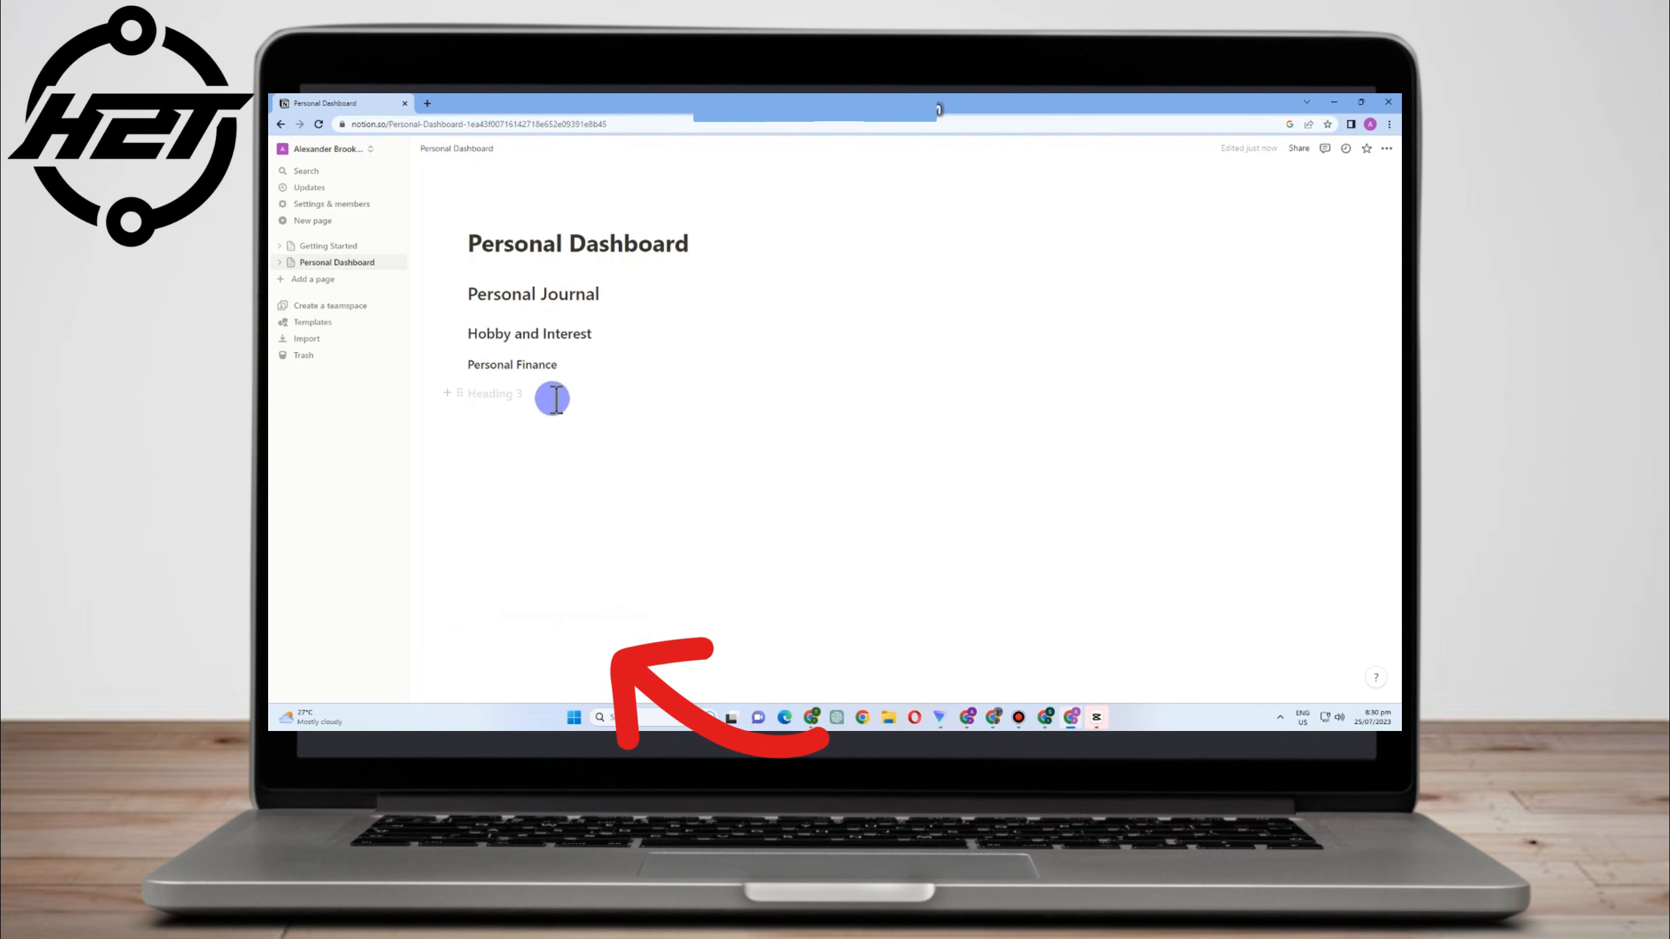
type("Travel Planner")
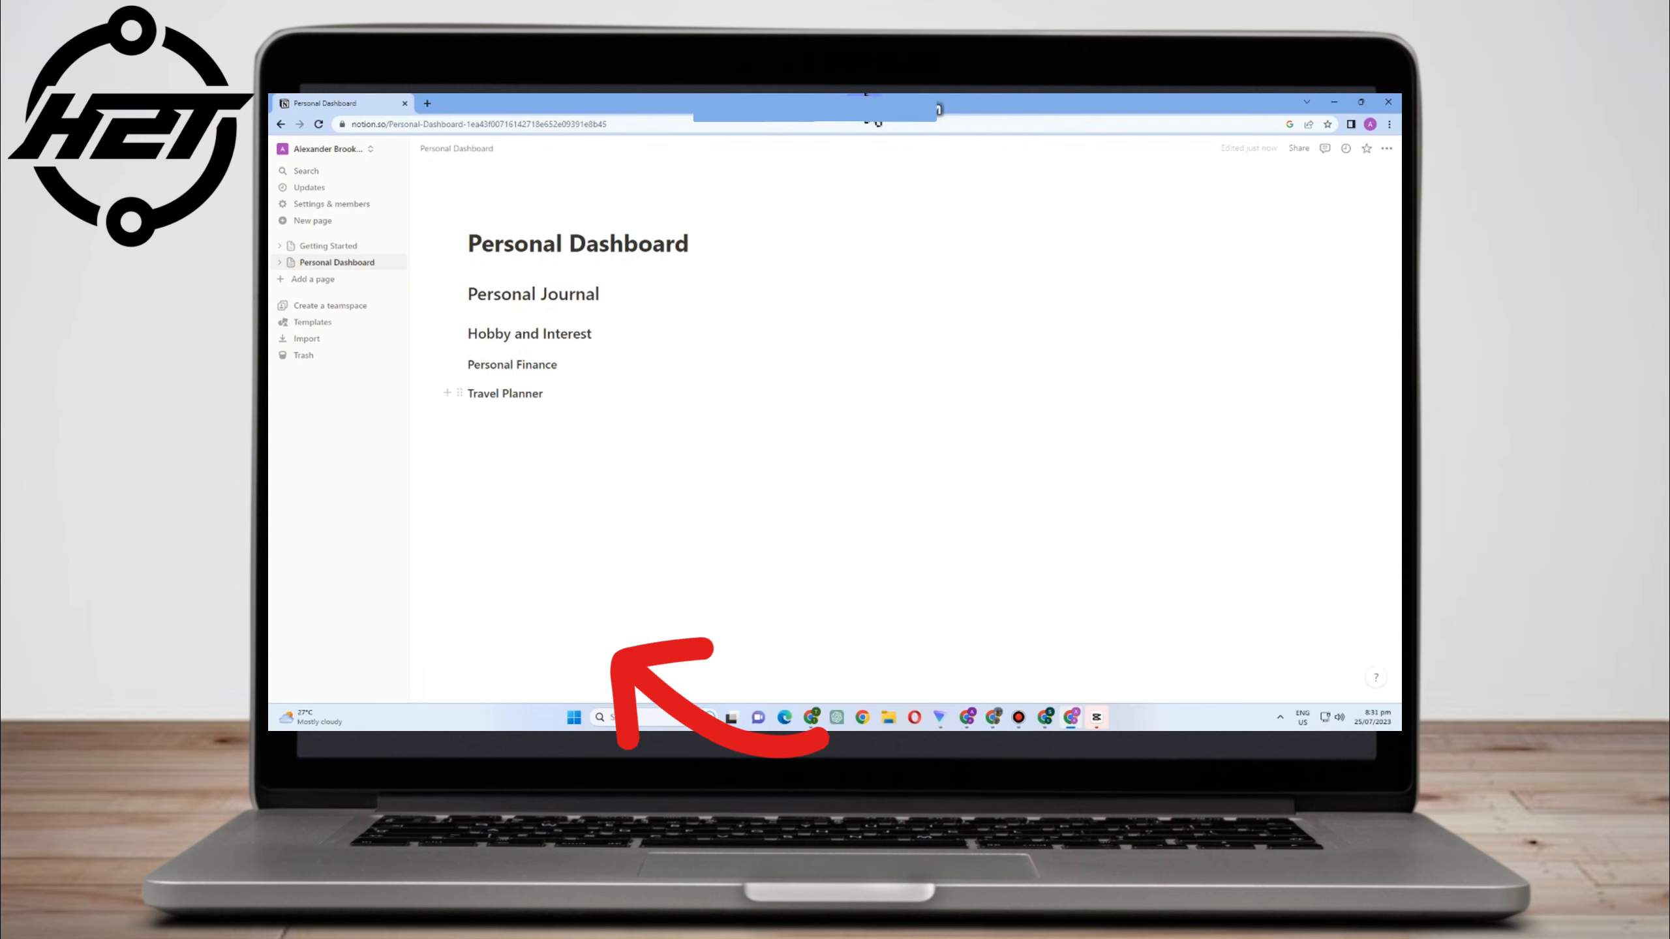
Set the text color of the Personal Journal heading to blue
left_click(600, 296)
type("/")
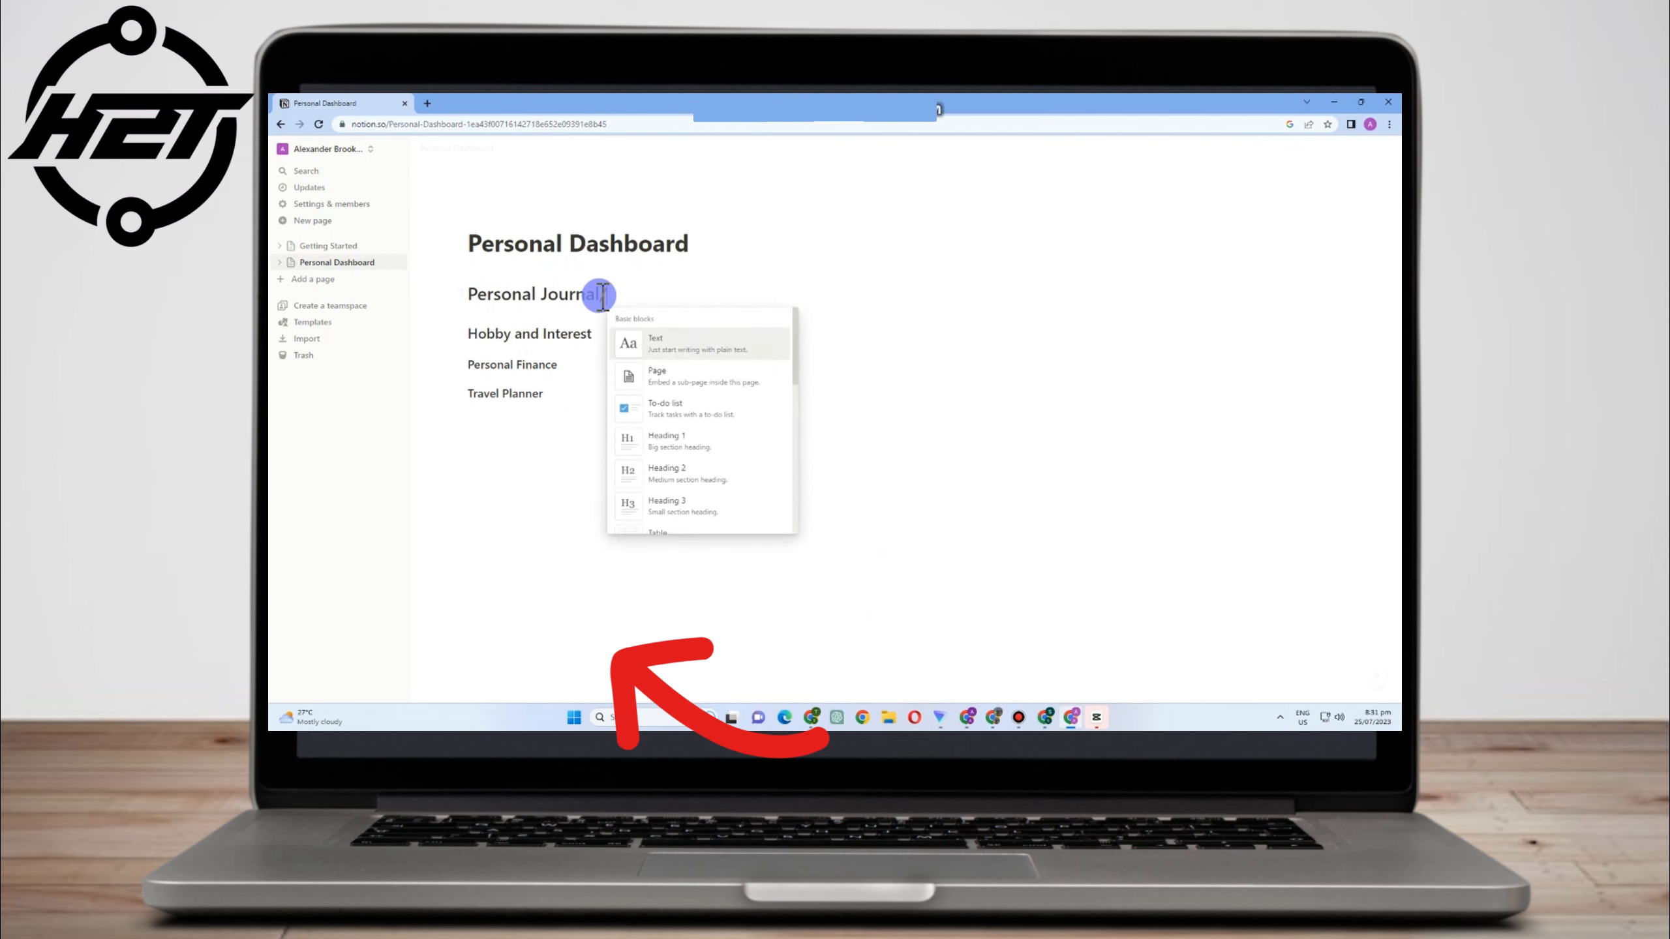
scroll(690, 441, "down", 3)
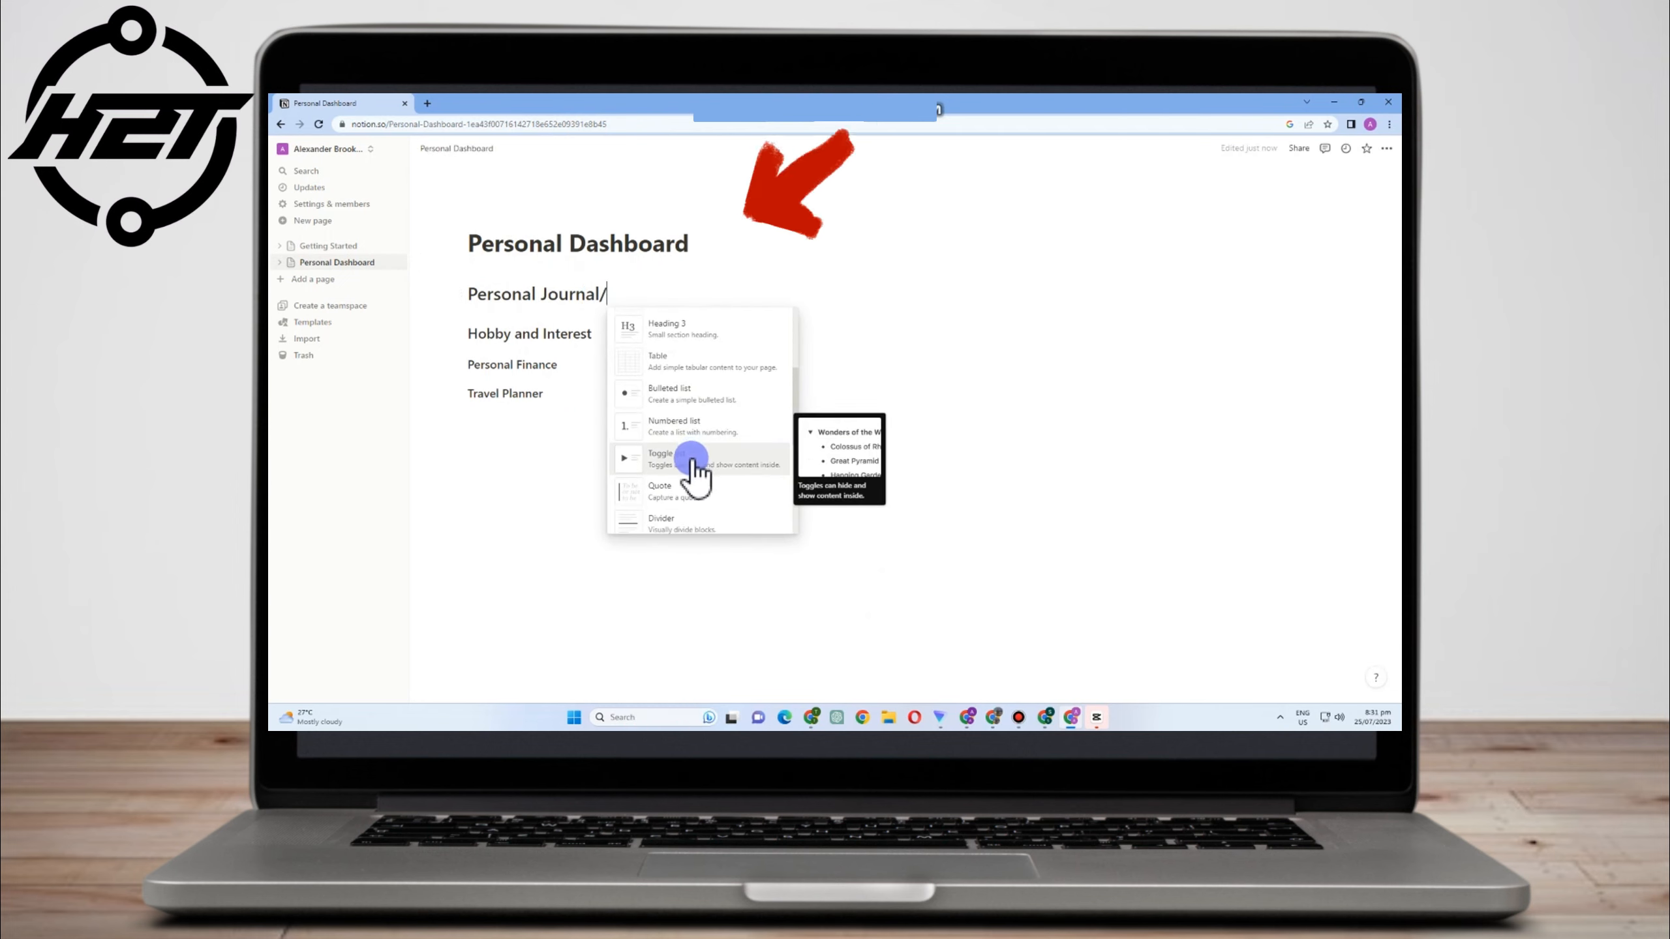
scroll(696, 474, "down", 3)
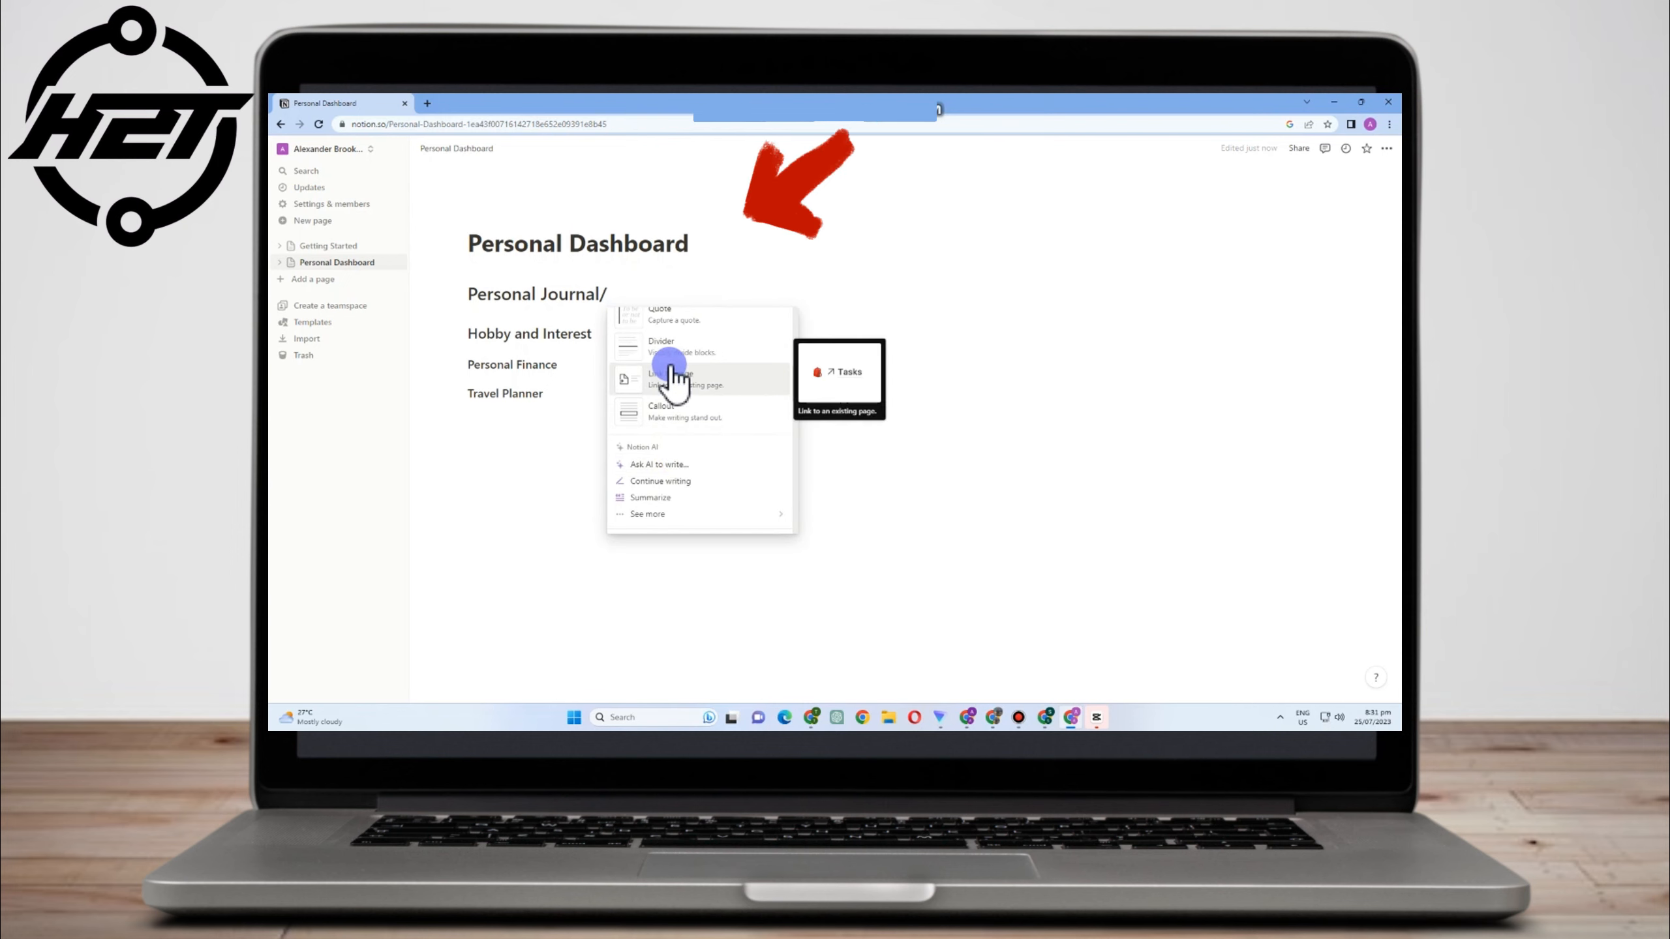
type("blue")
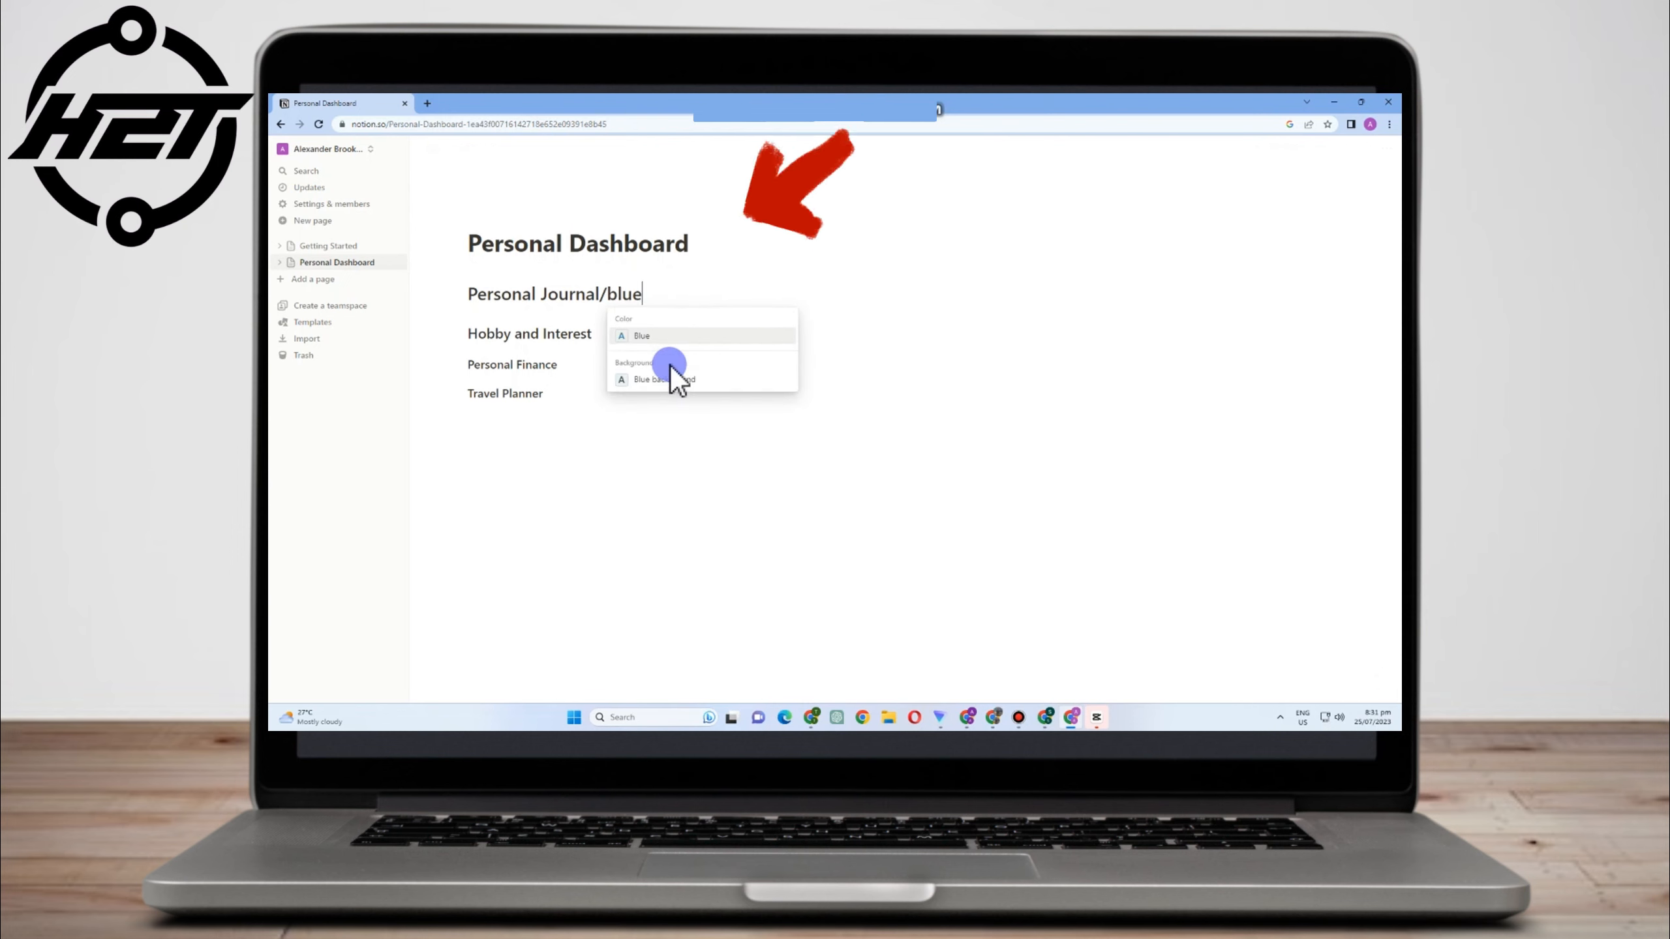
left_click(674, 336)
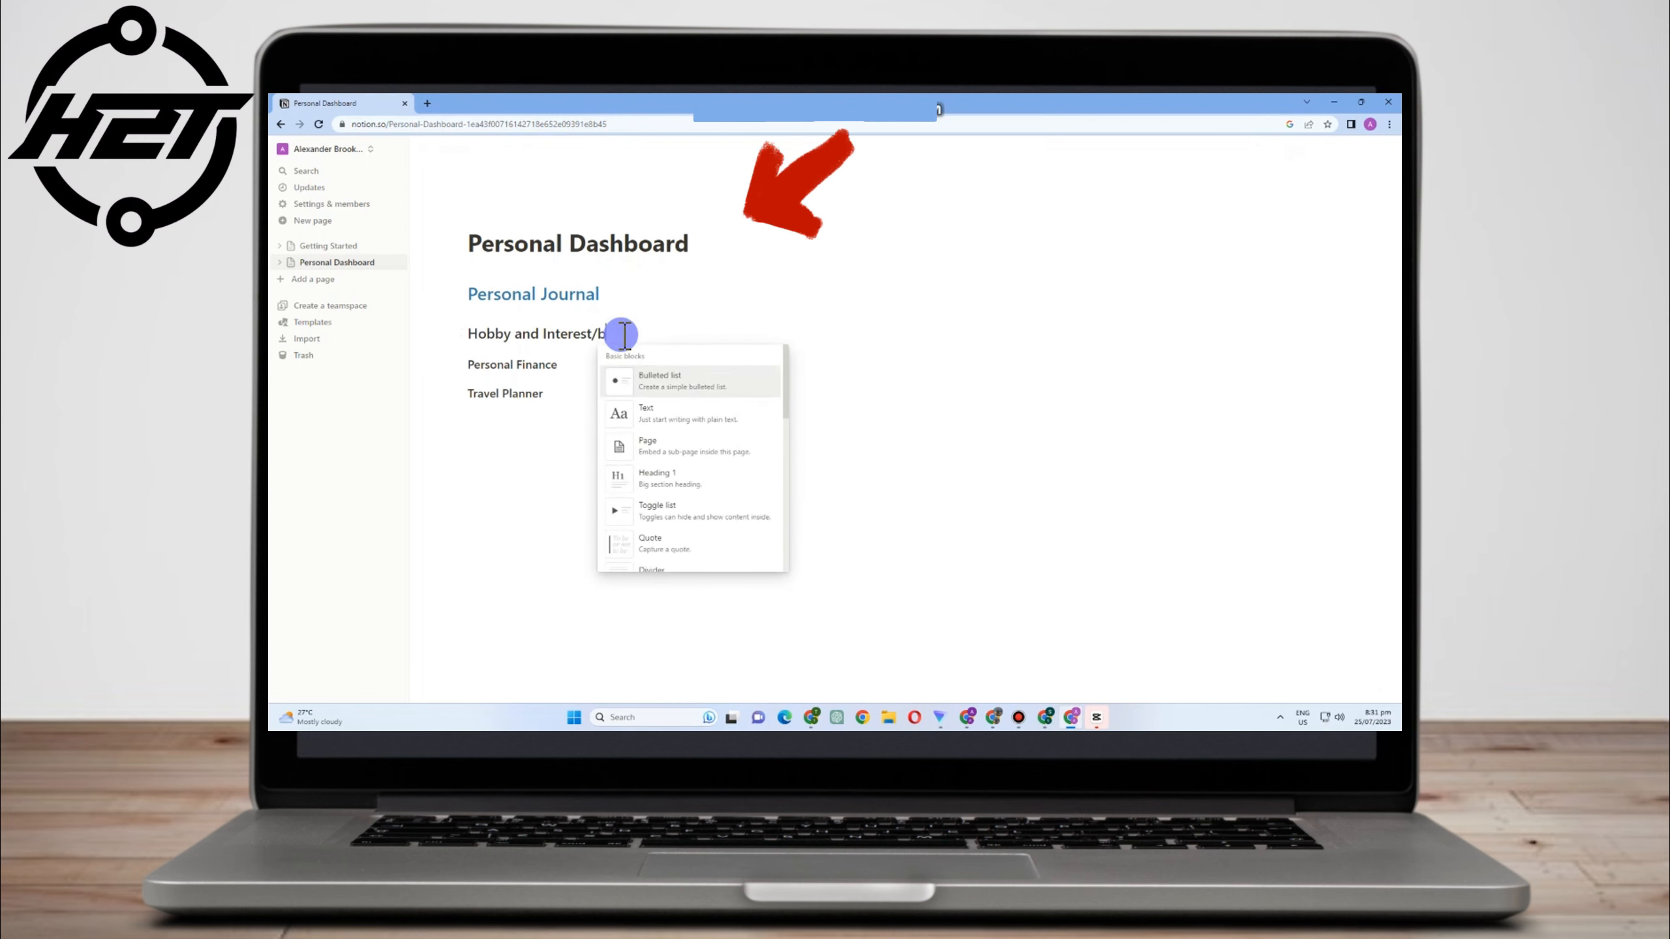
Color the Hobby and Interest heading blue and add an empty line below the Personal Journal heading
type("lue")
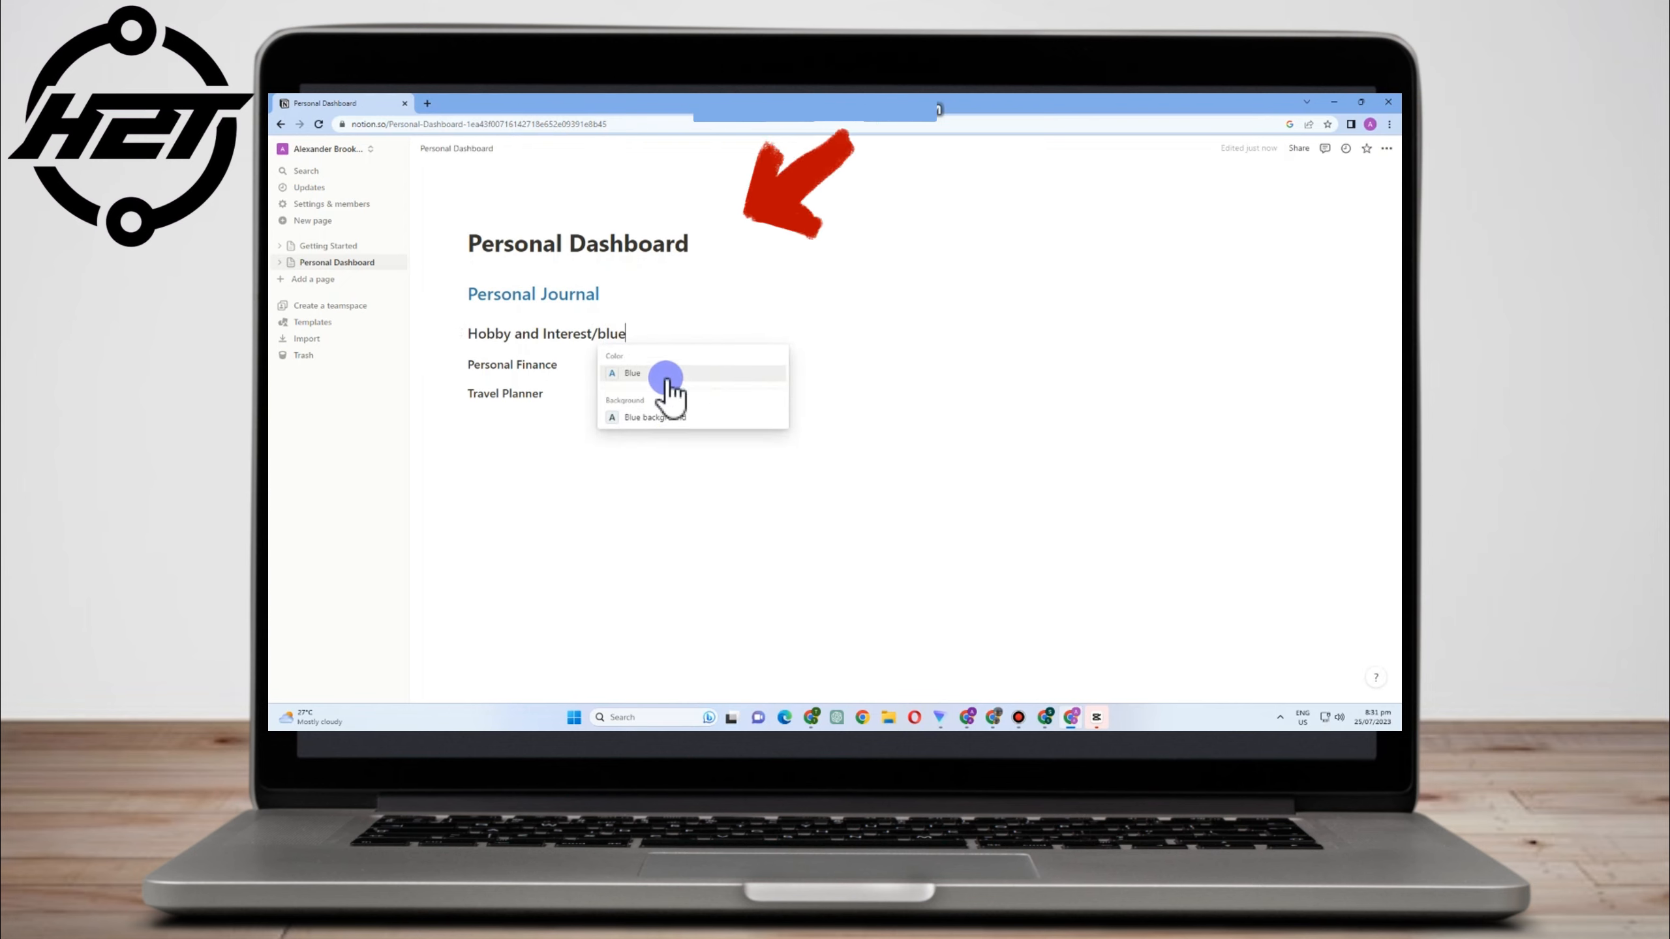
left_click(666, 372)
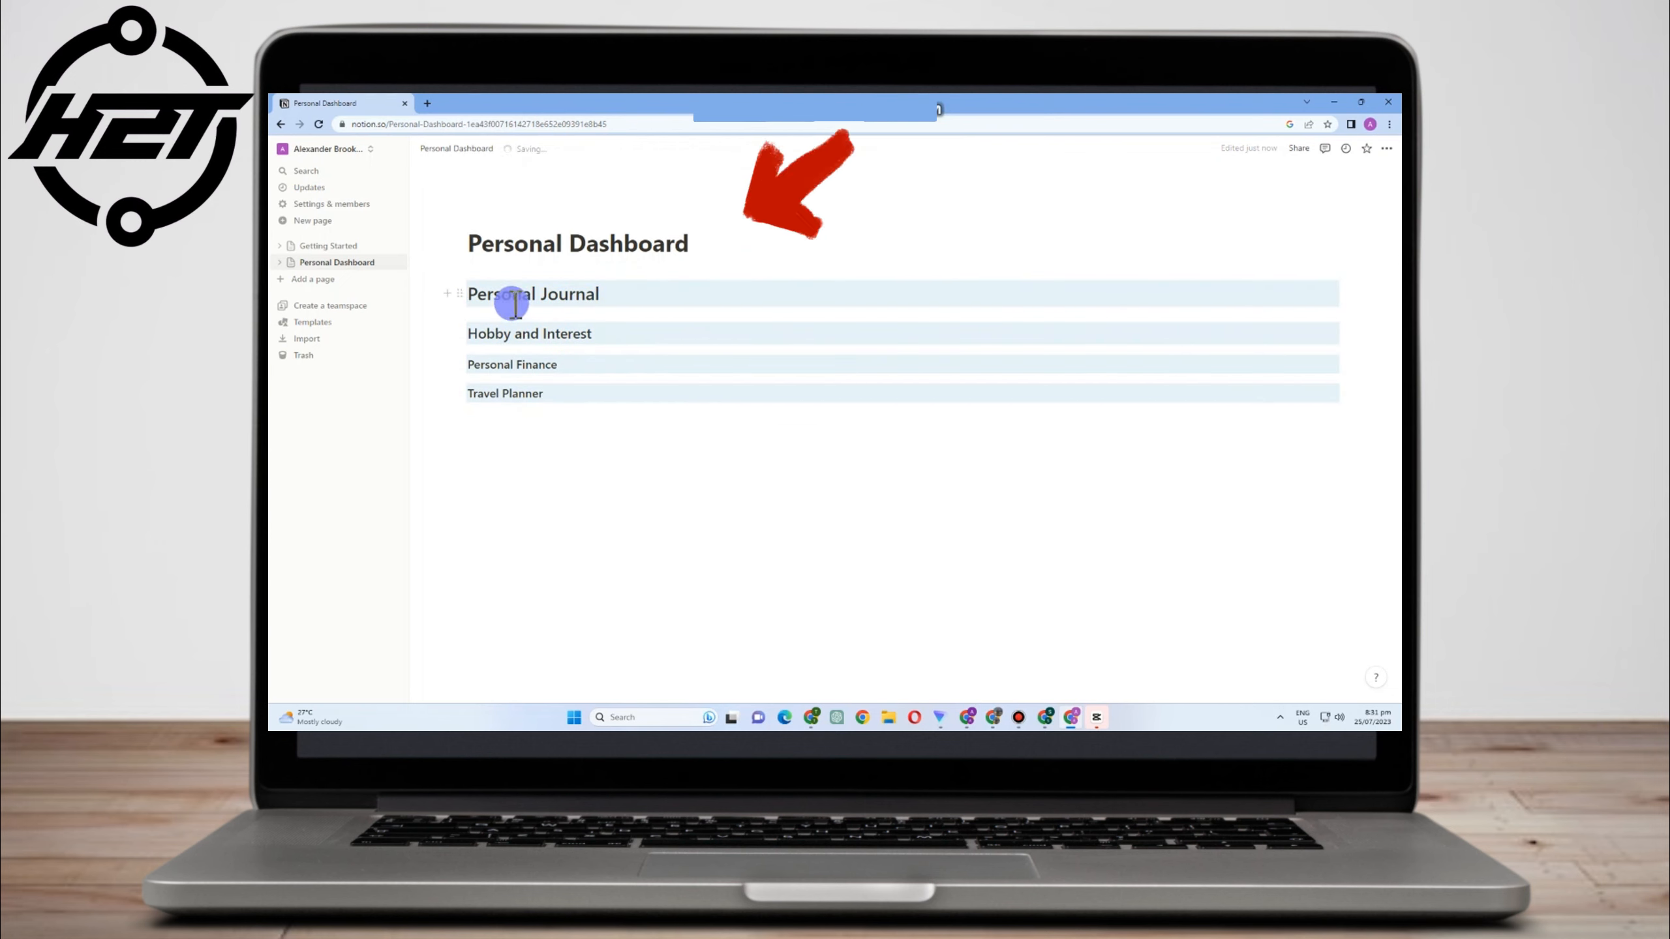
left_click(445, 295)
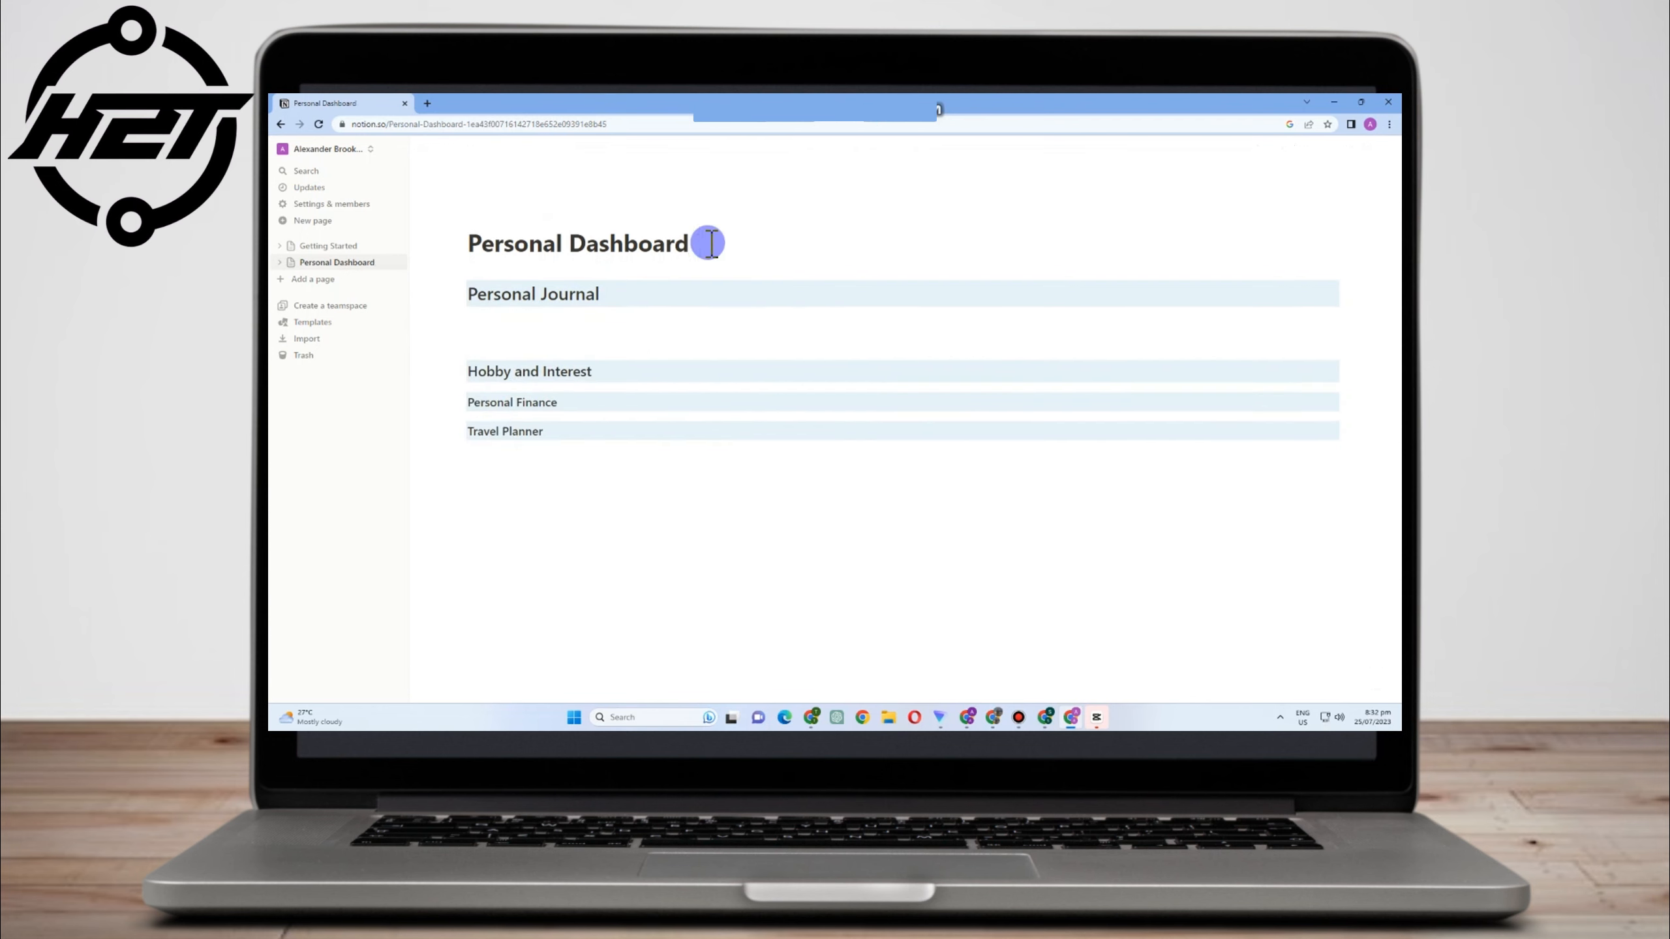
Add a page icon to Personal Dashboard, using the city buildings emoji found with the search word "life"
left_click(494, 219)
left_click(526, 253)
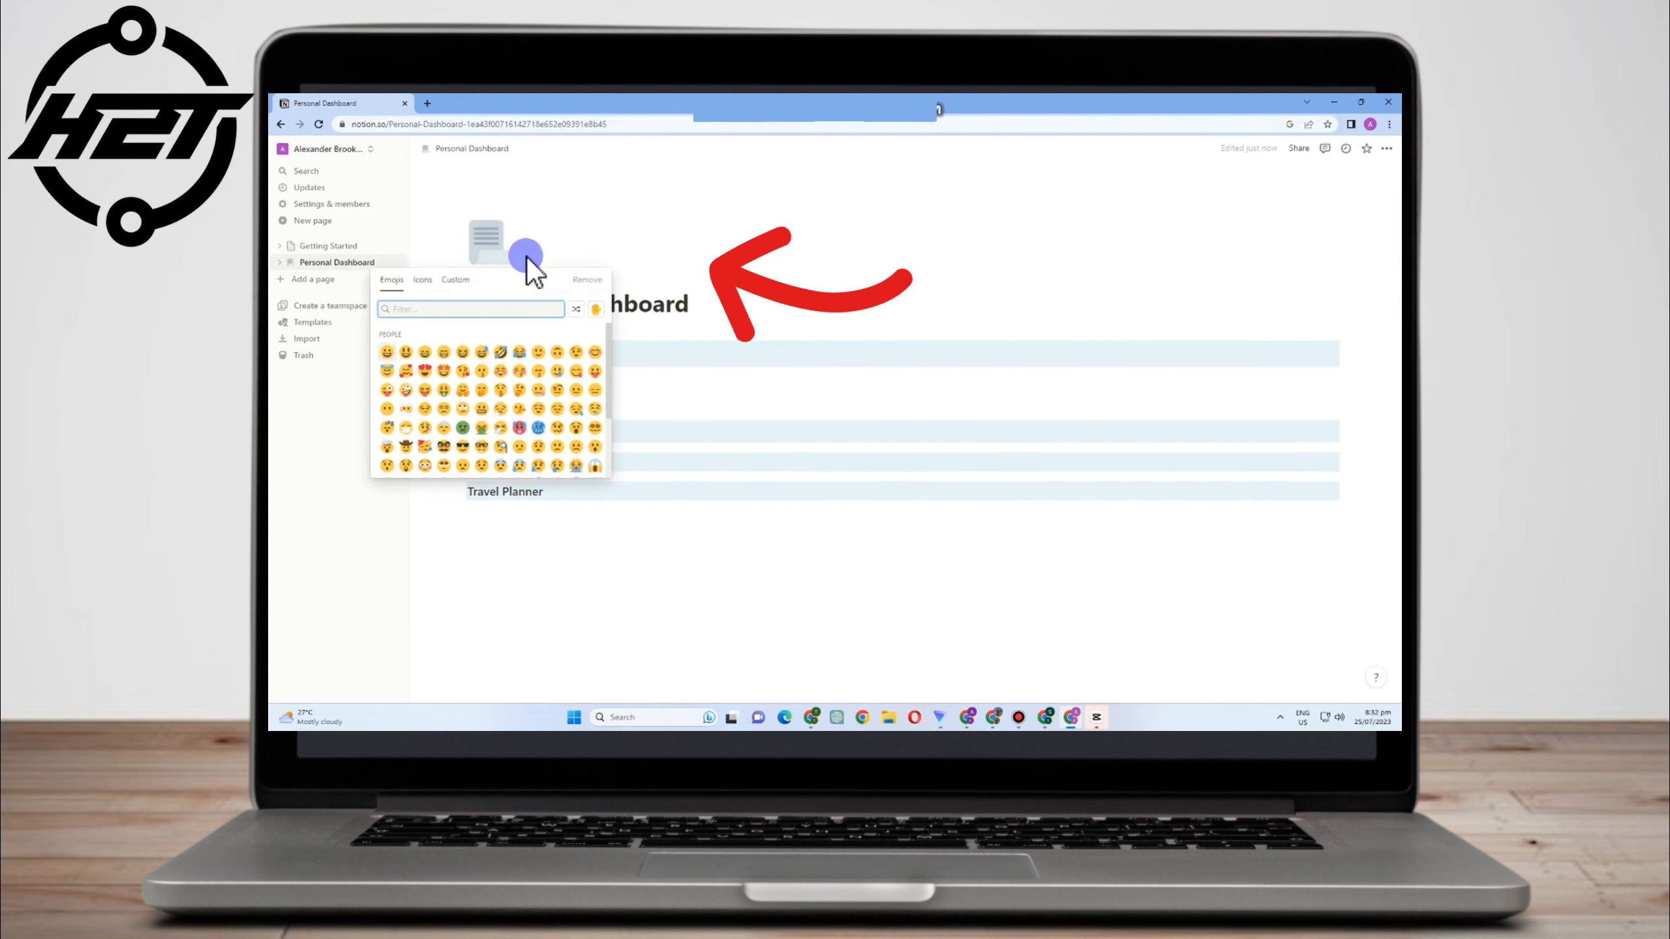
type("life")
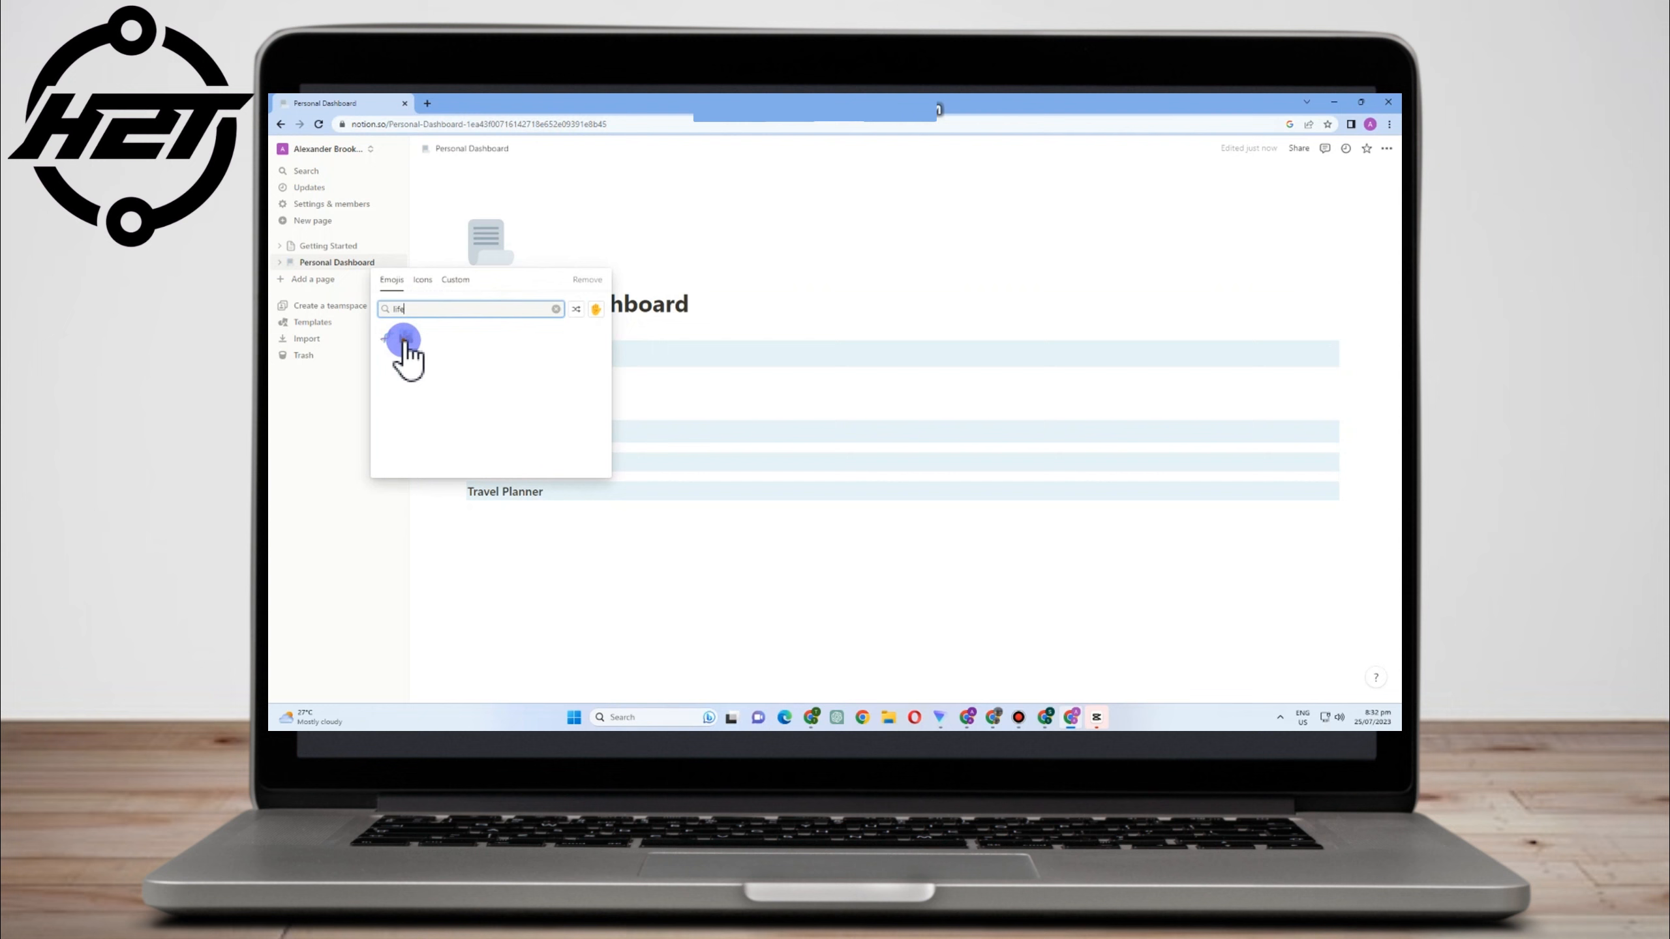
left_click(403, 339)
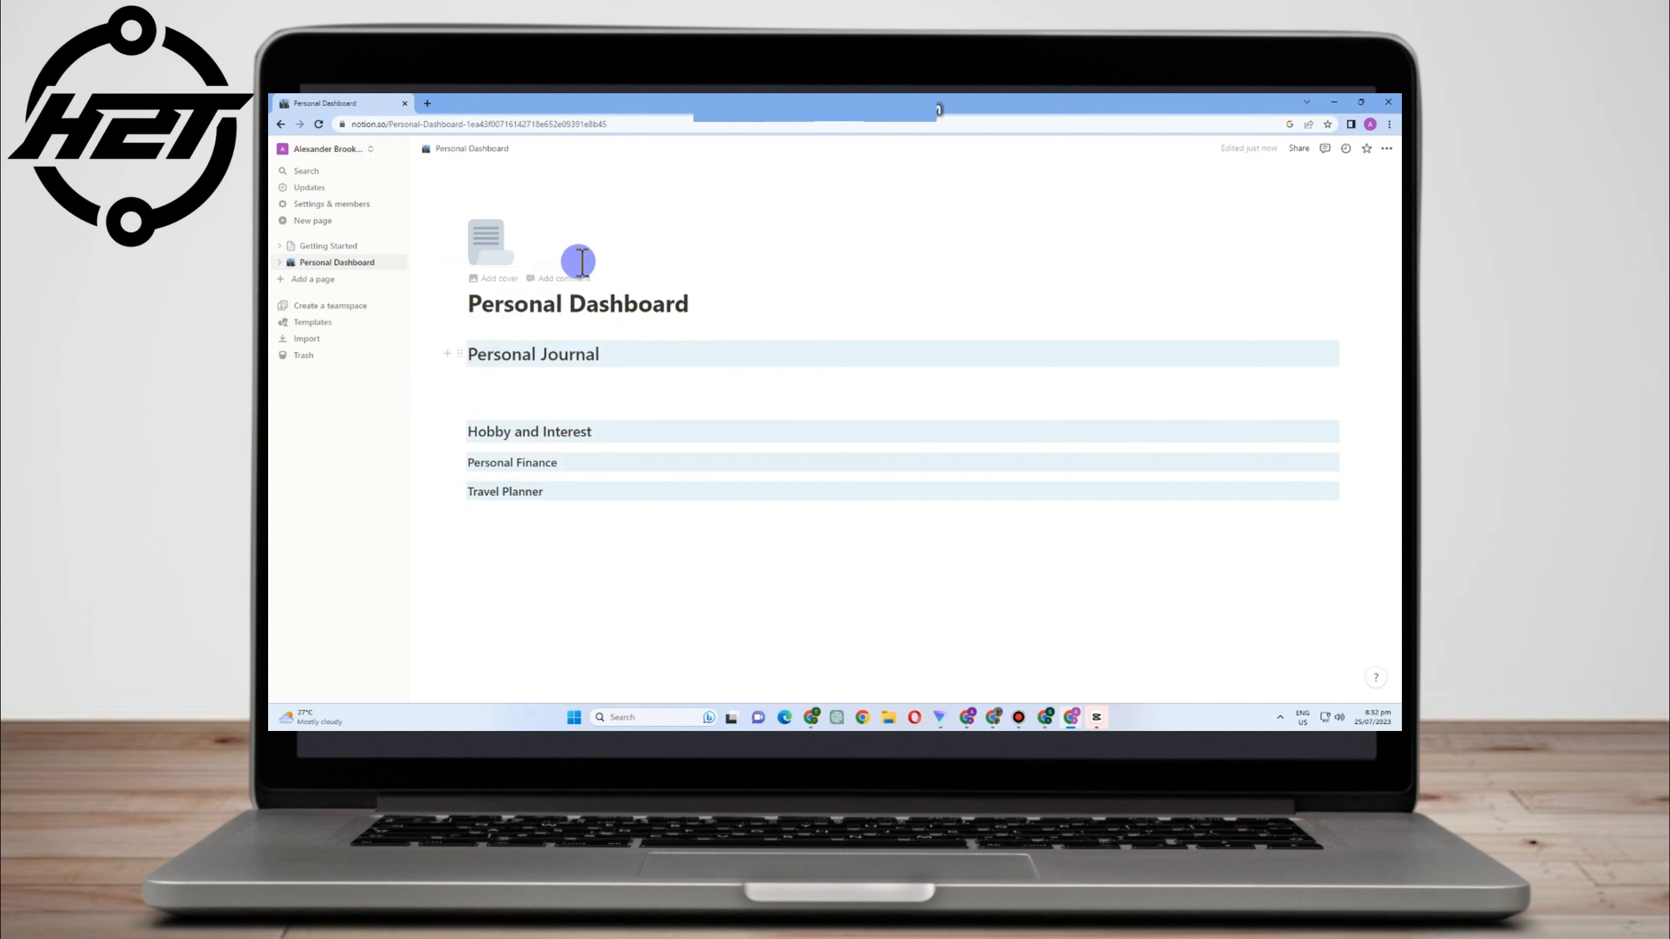
Add a page cover and choose the Unsplash photo of hands over desk papers, found by searching for "life"
left_click(503, 277)
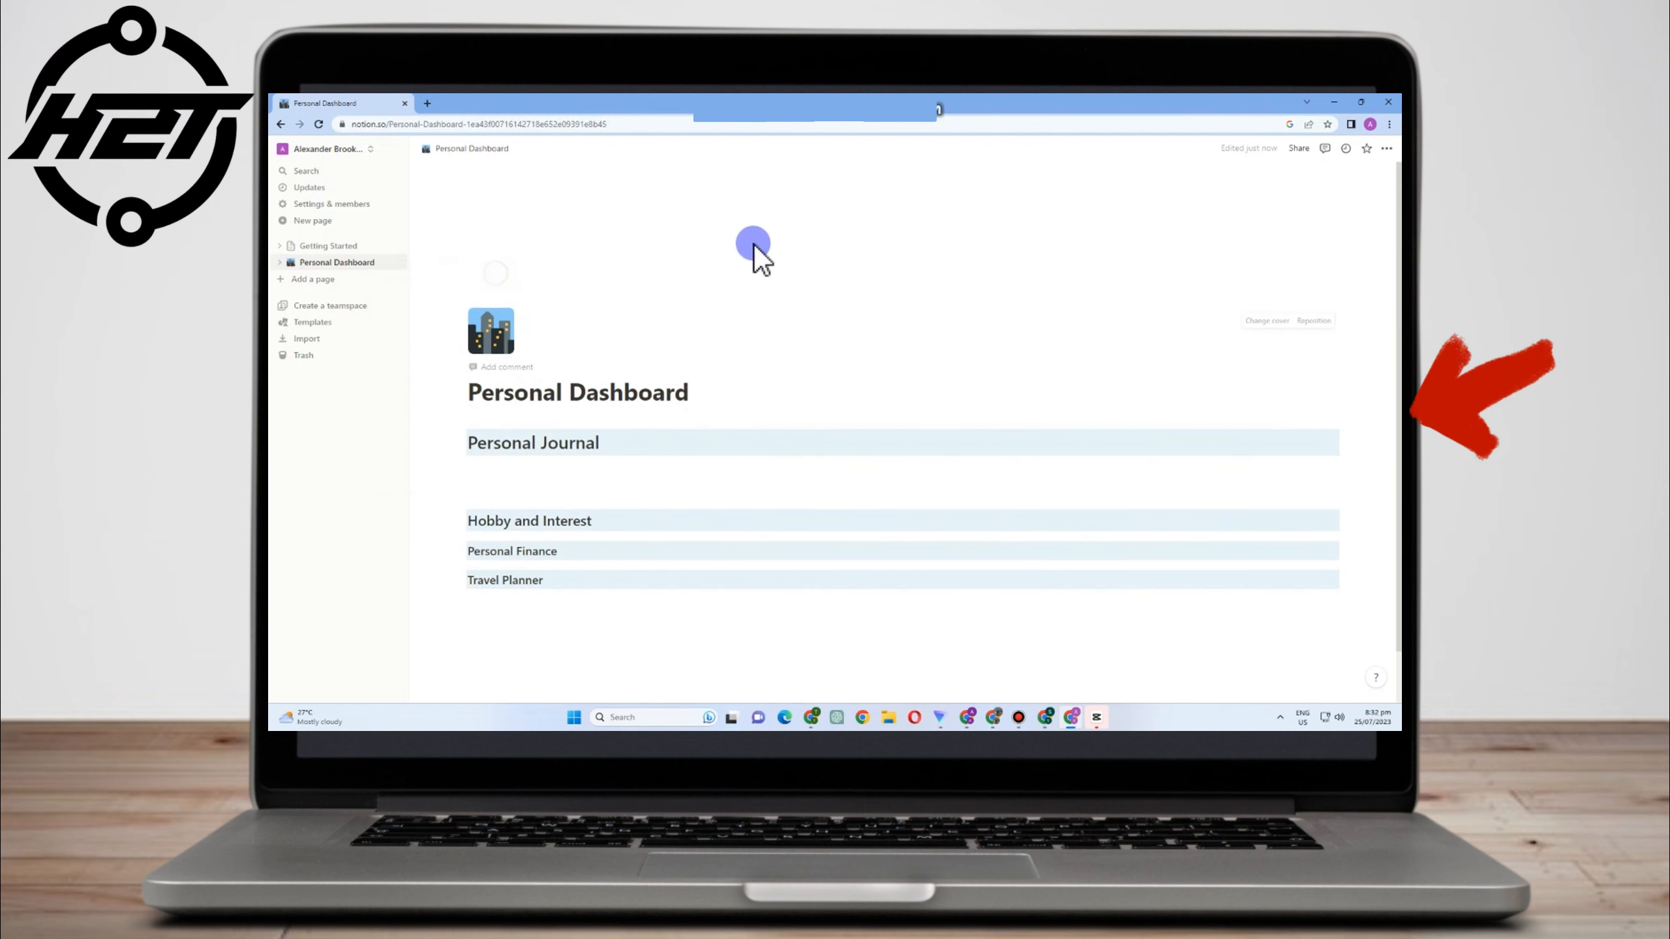
left_click(1278, 321)
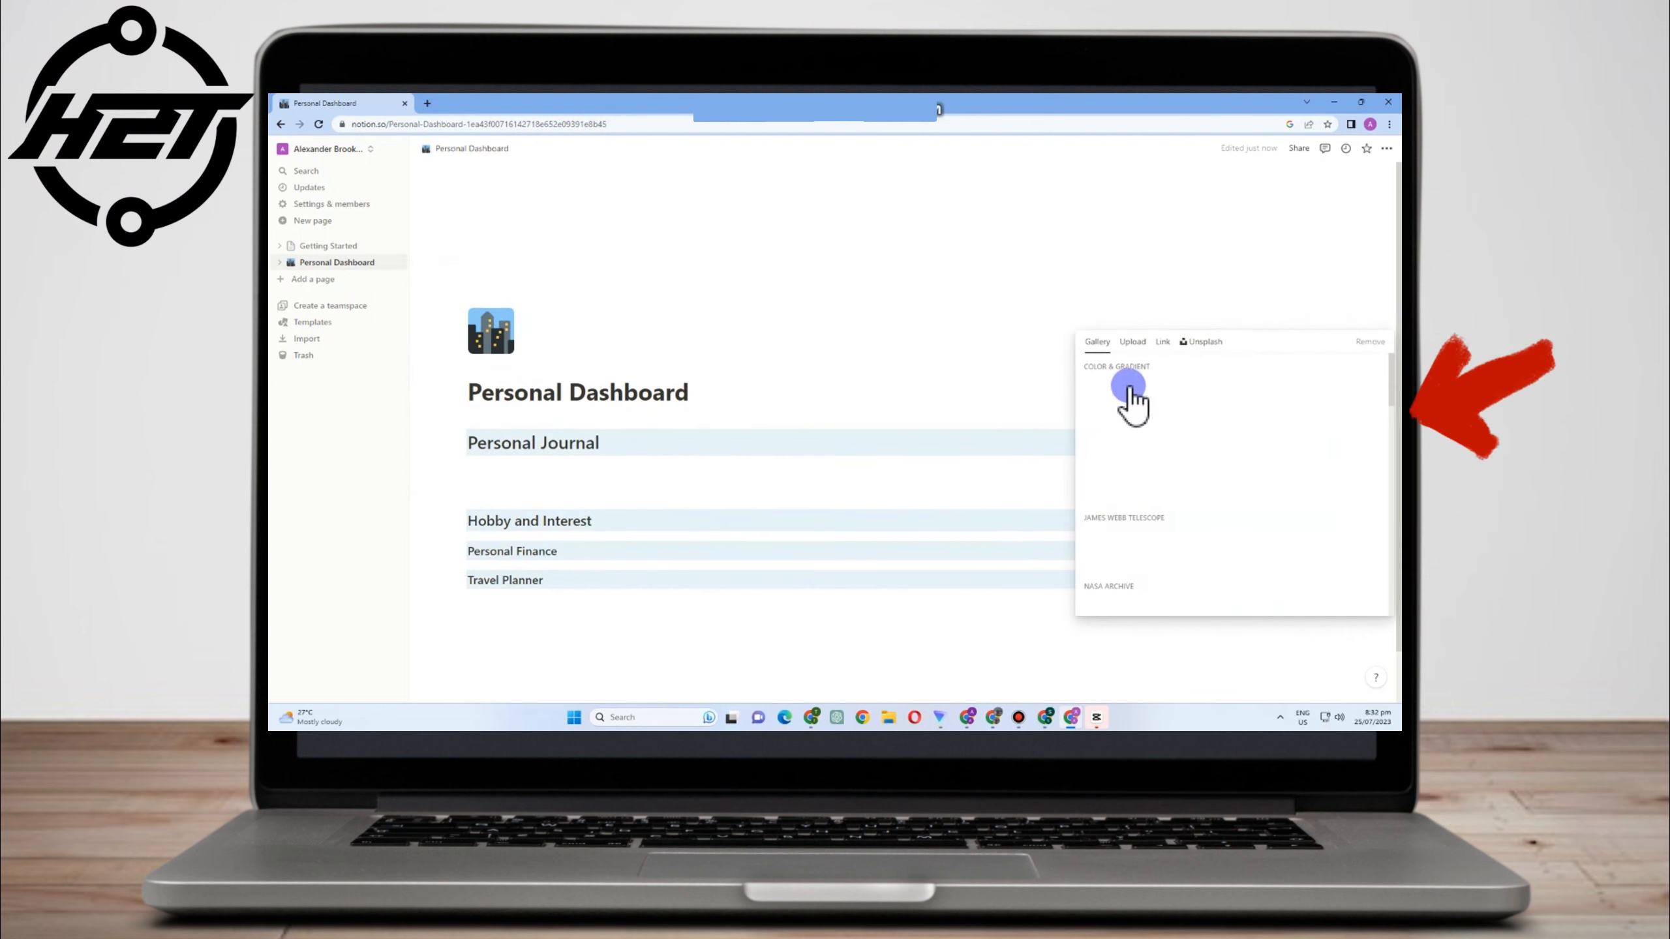
left_click(1201, 341)
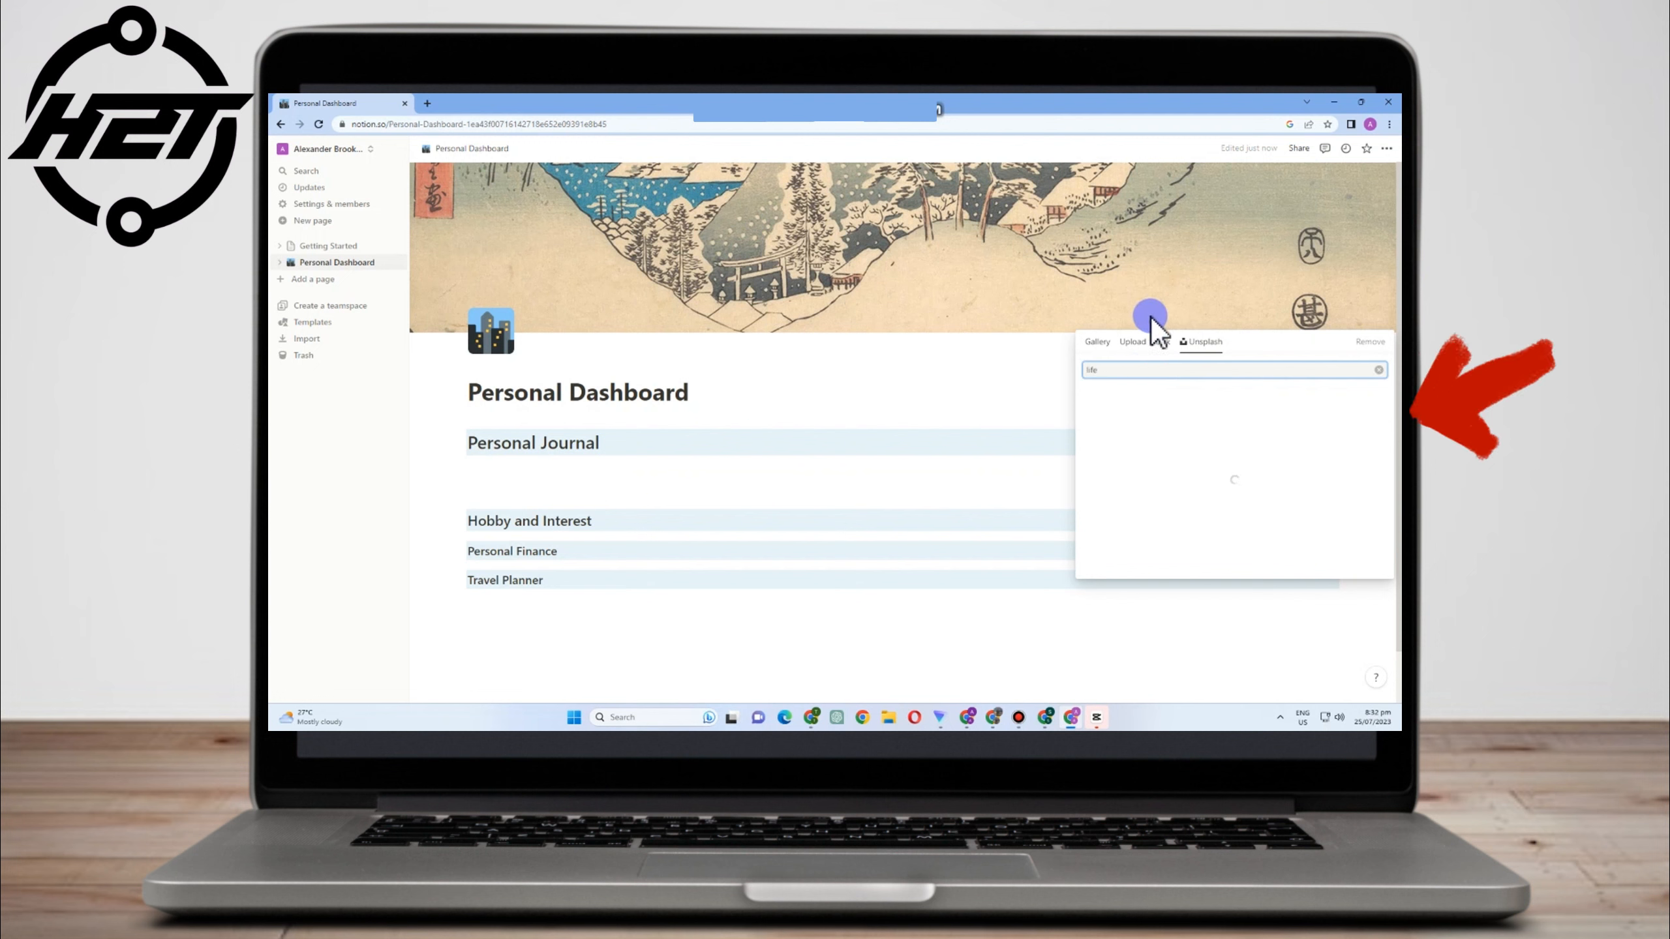
scroll(1282, 500, "down", 5)
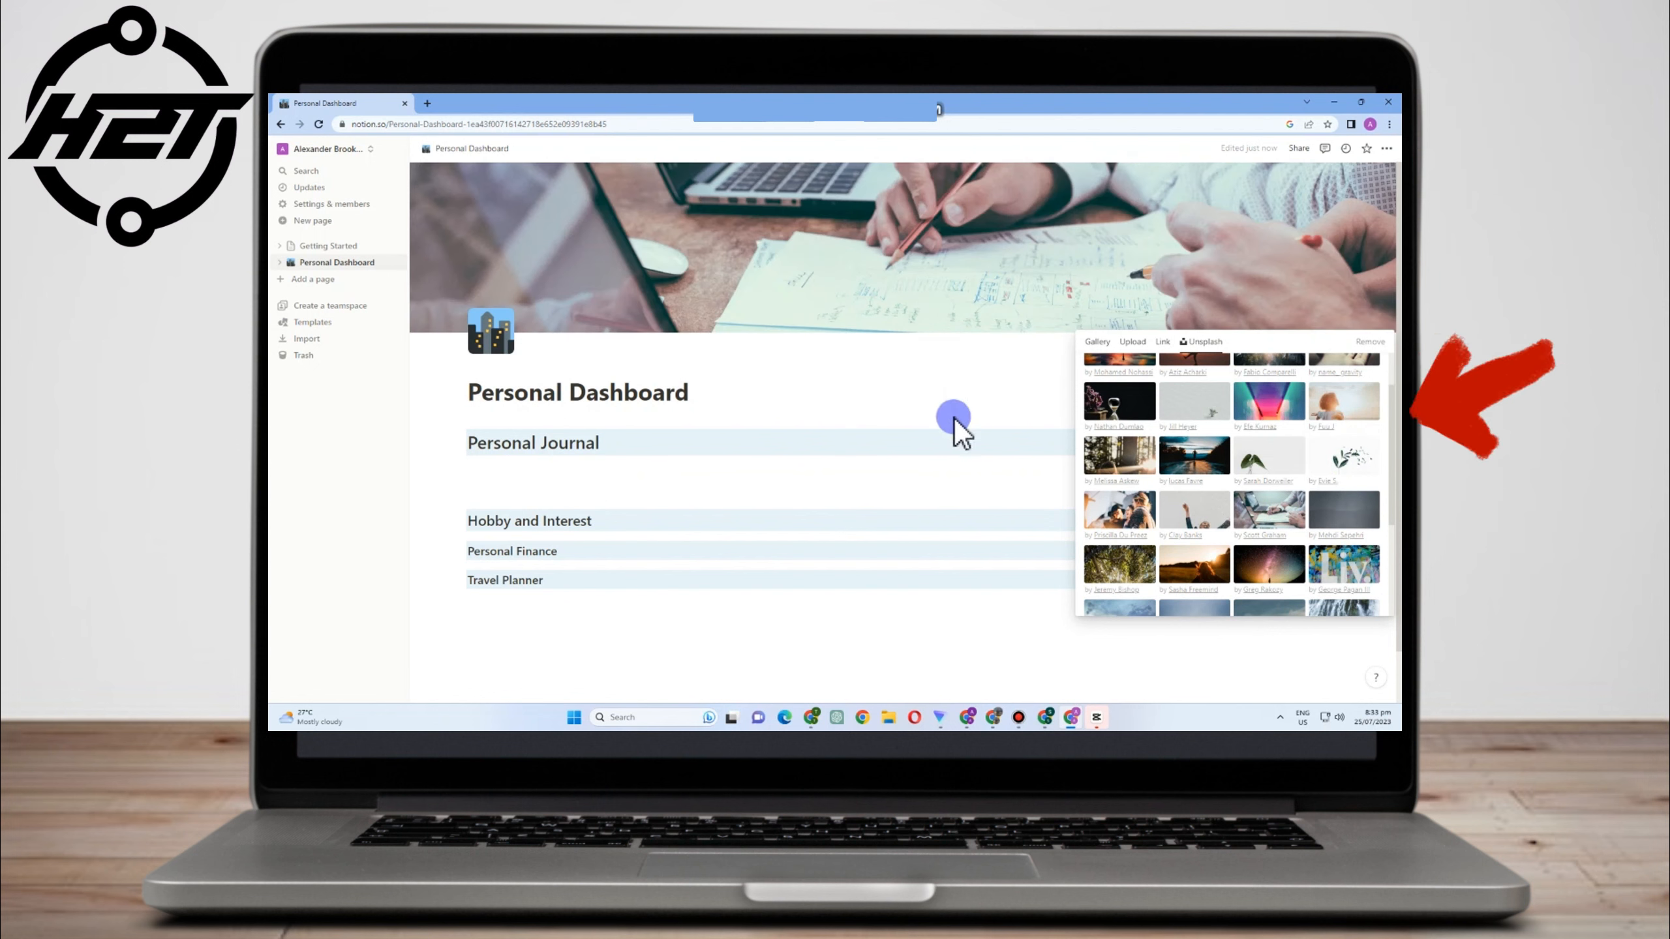
left_click(922, 406)
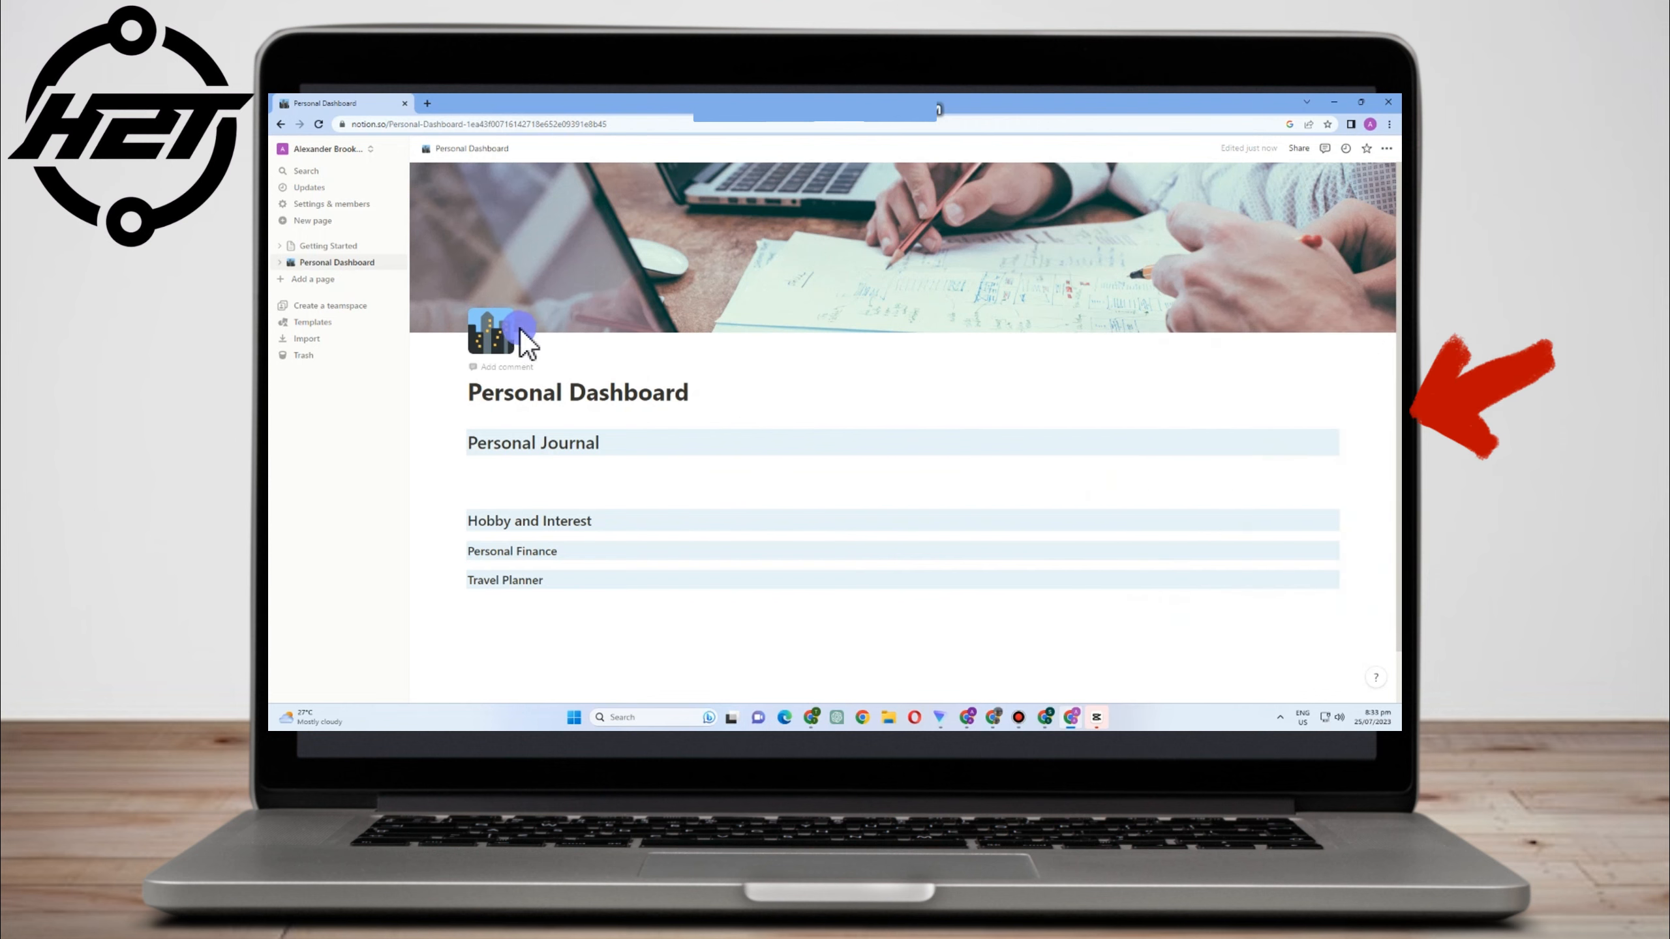
Draft a page comment reading "Libra" under the Personal Dashboard title
left_click(507, 368)
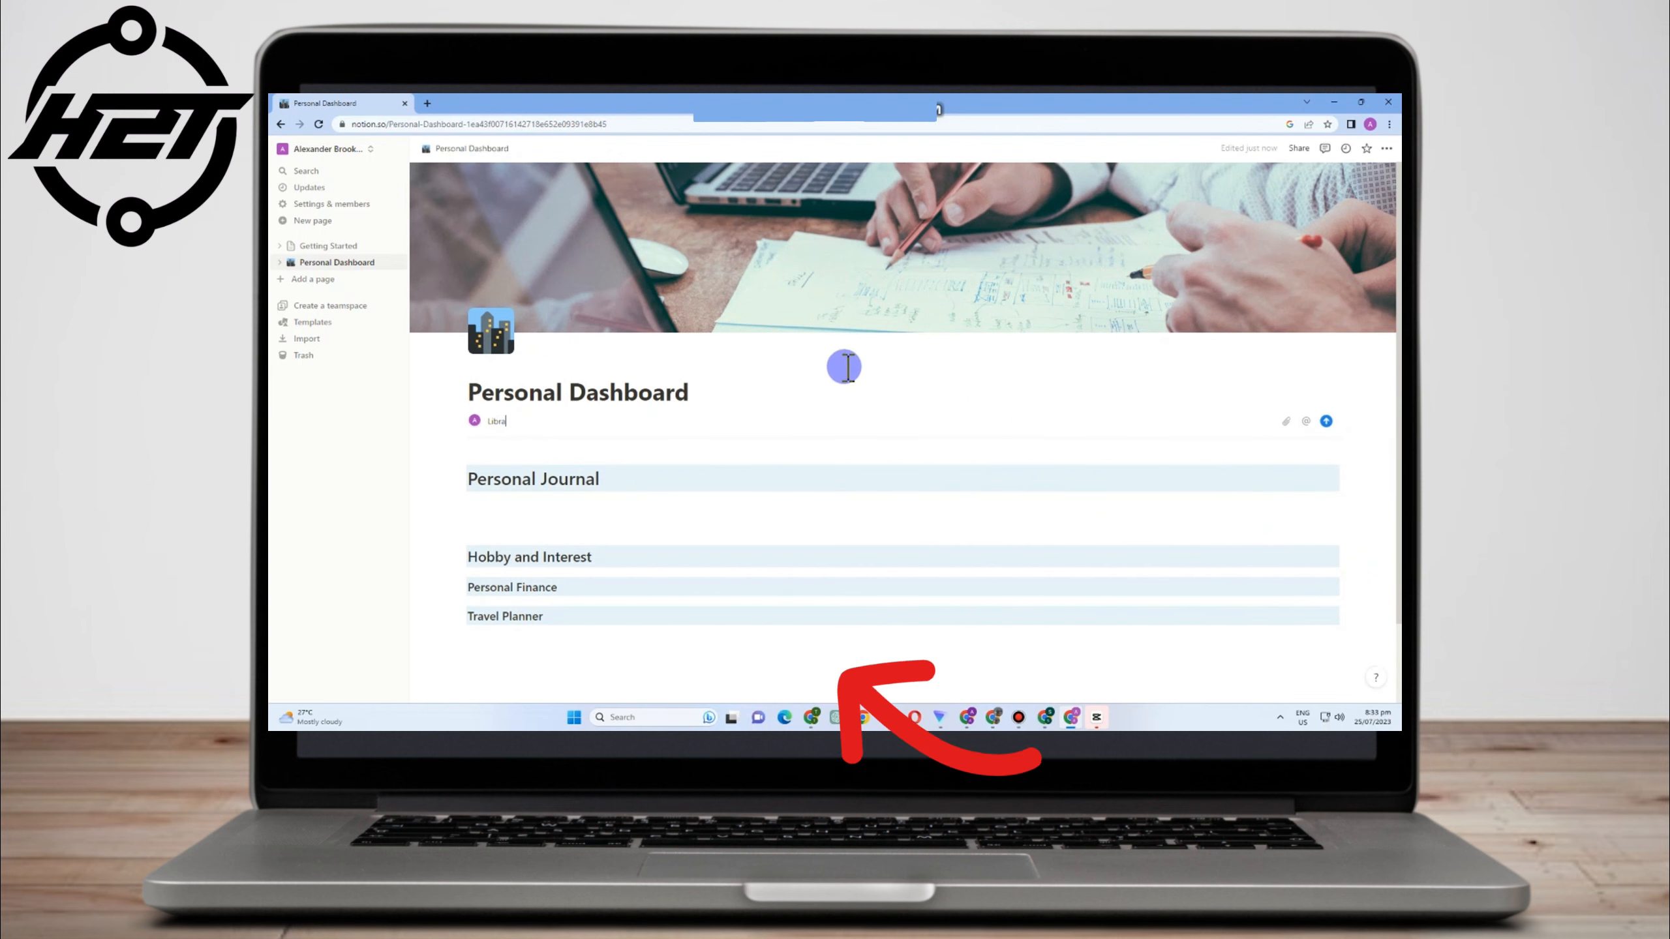
Arrange the headings in two columns, with Hobby and Interest beside Personal Journal and Travel Planner beside Personal Finance
scroll(552, 523, "down", 2)
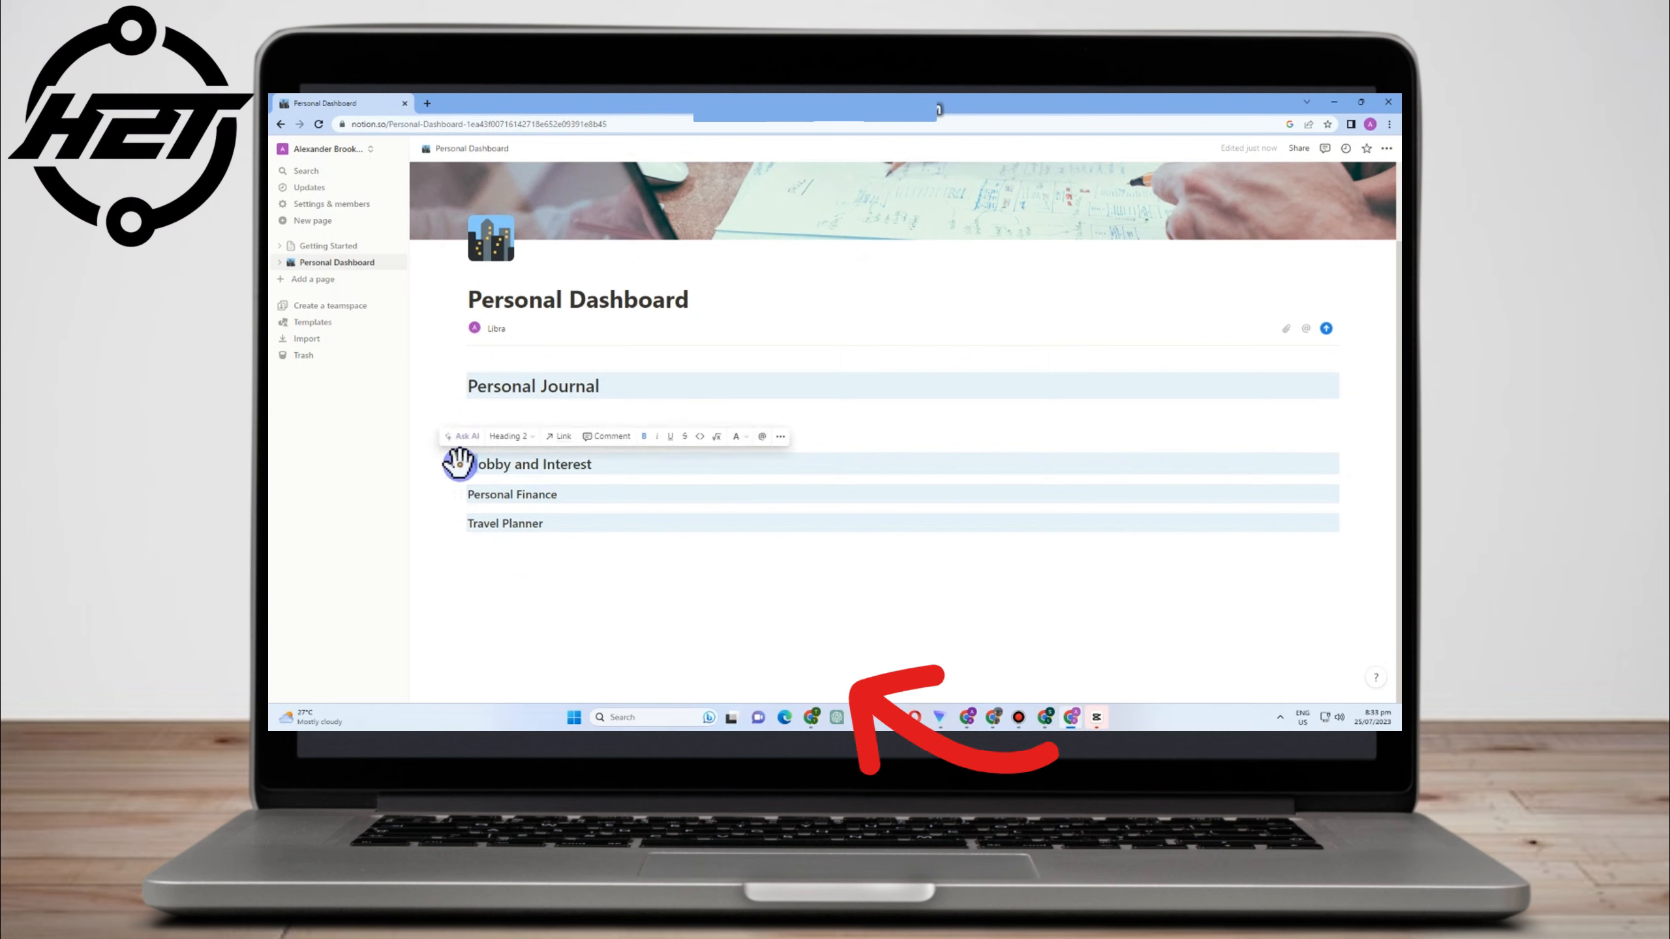
left_click_drag(455, 463, 1060, 375)
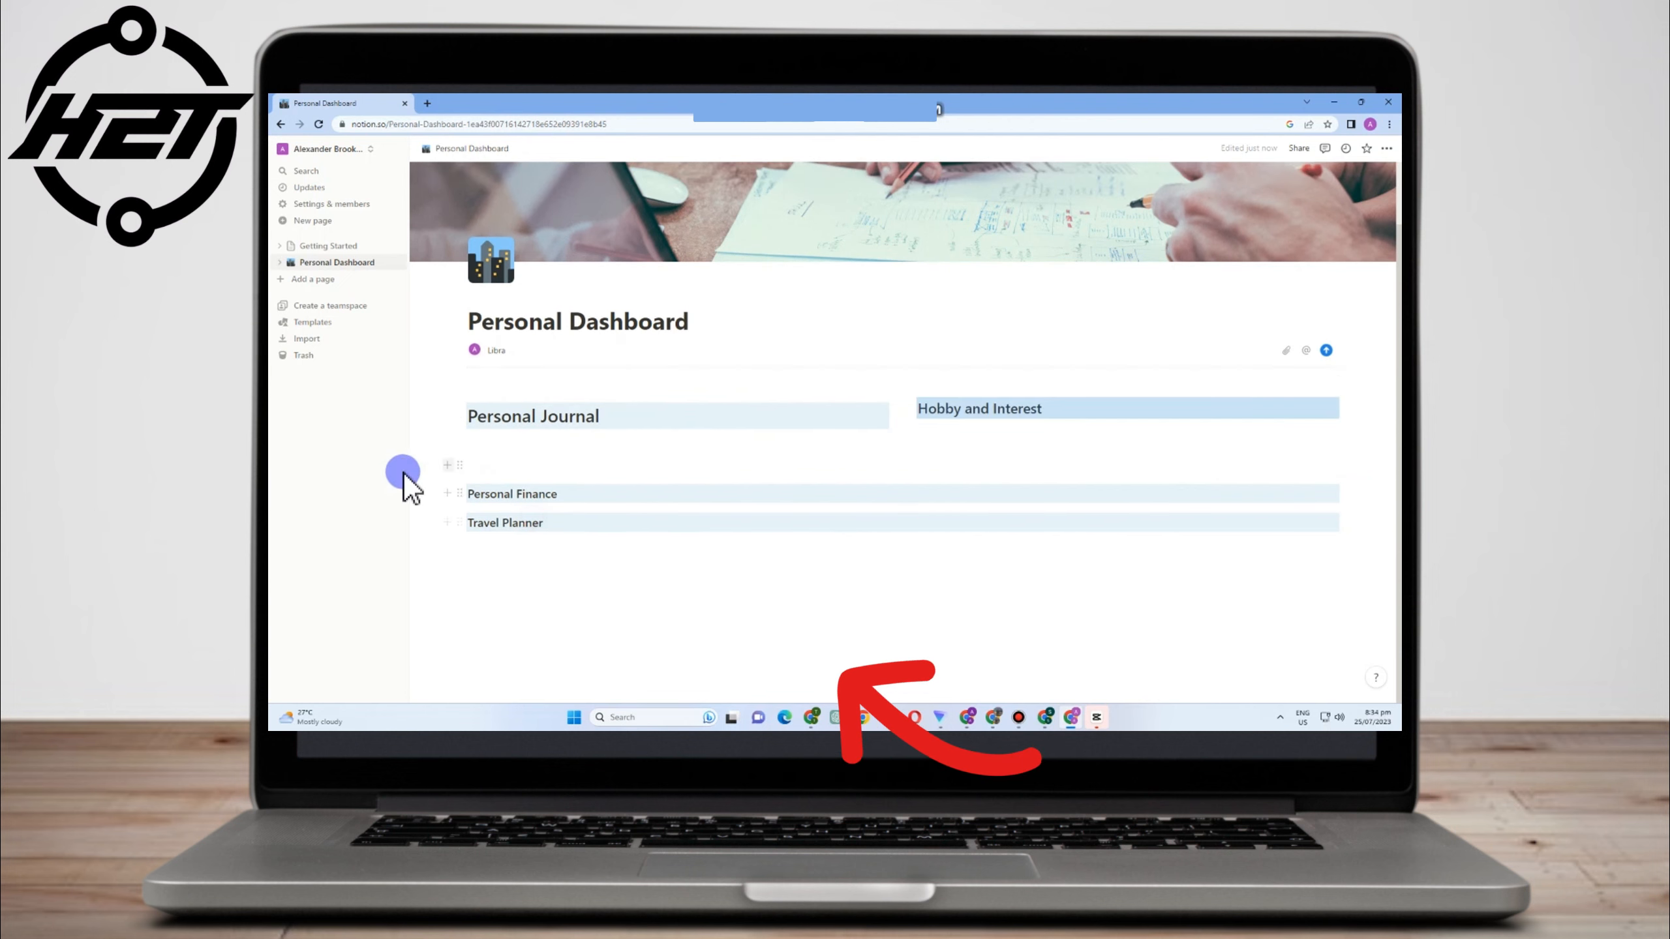
left_click_drag(457, 495, 1347, 494)
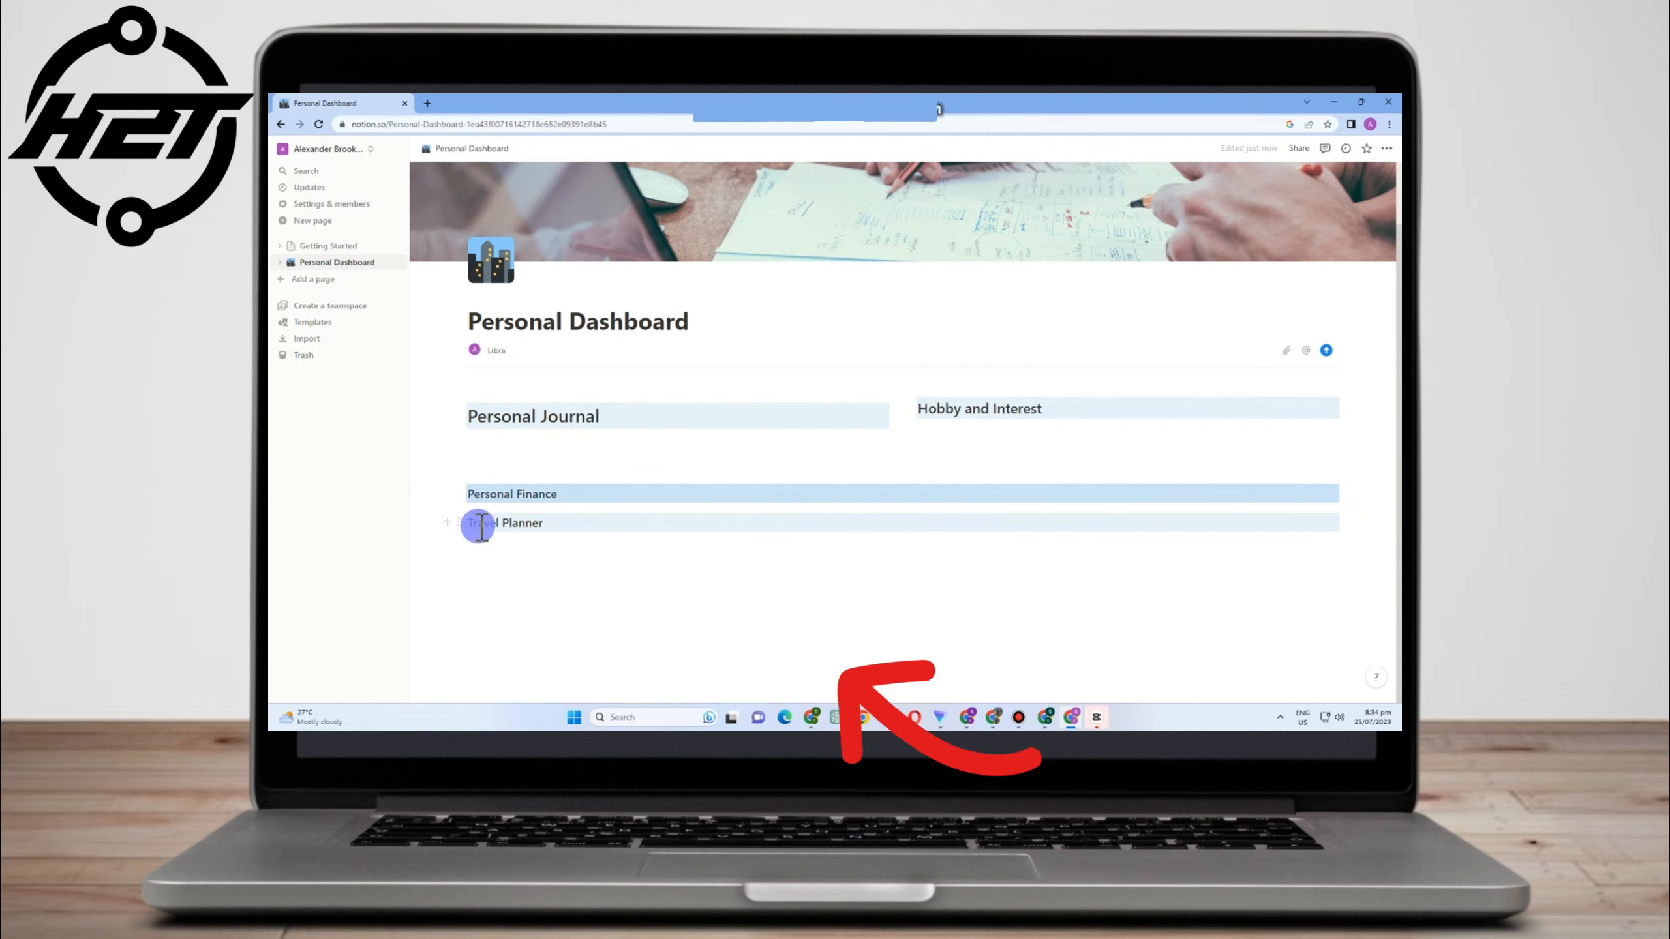
left_click_drag(460, 522, 1353, 496)
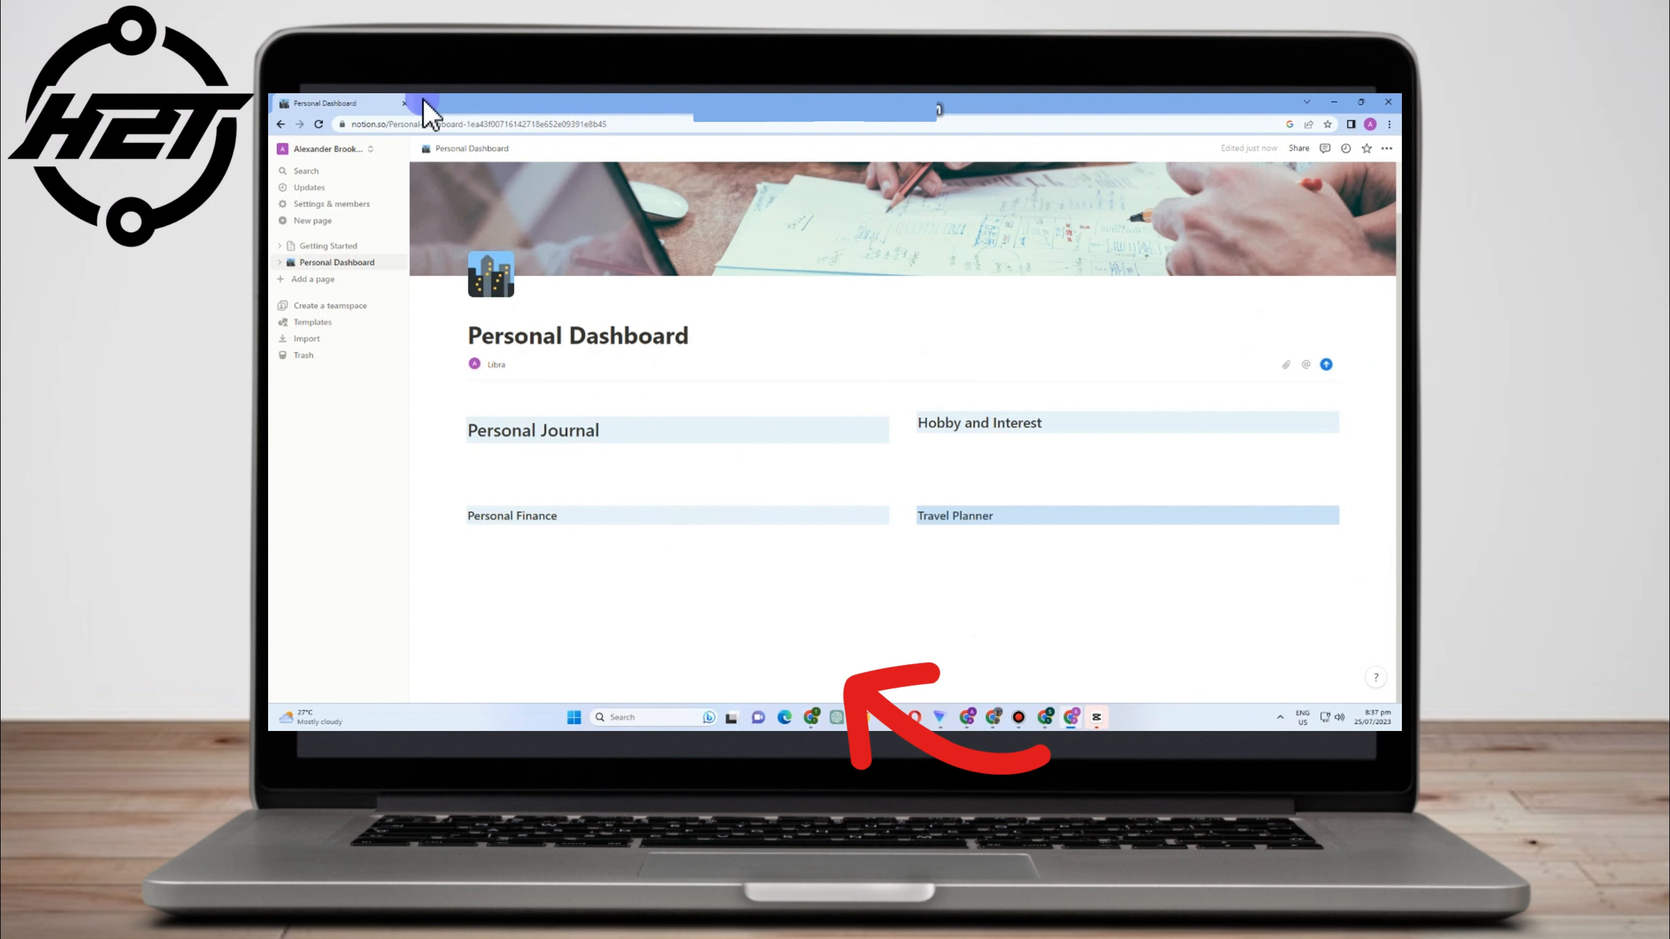
Open the Google homepage in a new browser tab by searching for "google"
left_click(424, 103)
type("google")
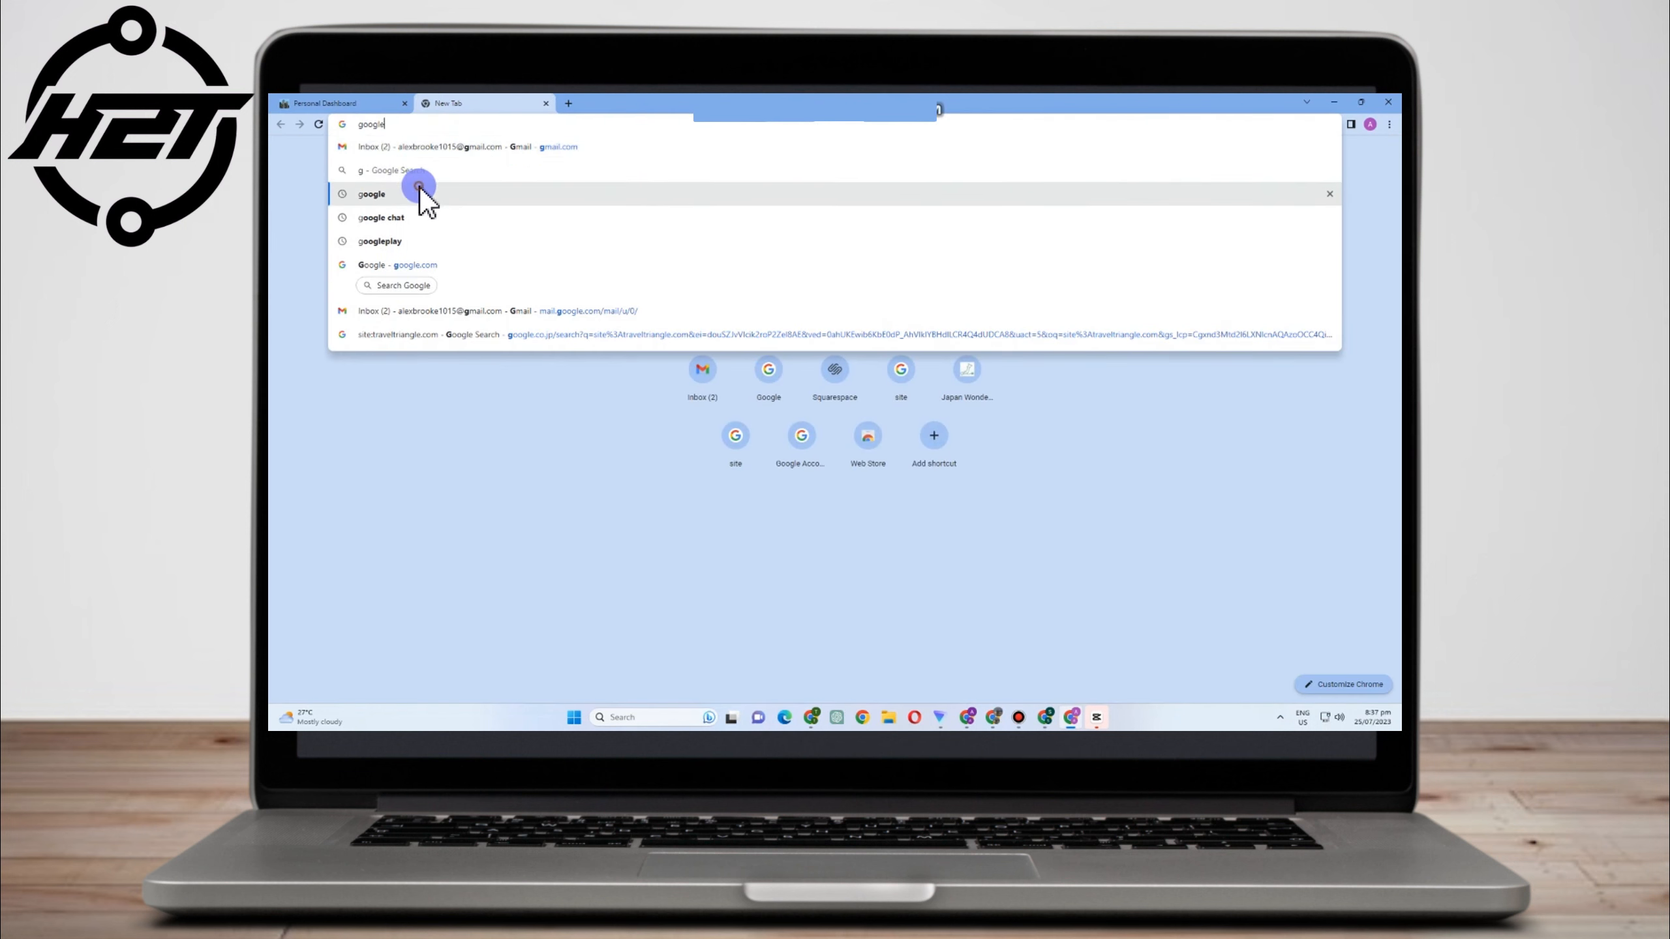
left_click(420, 191)
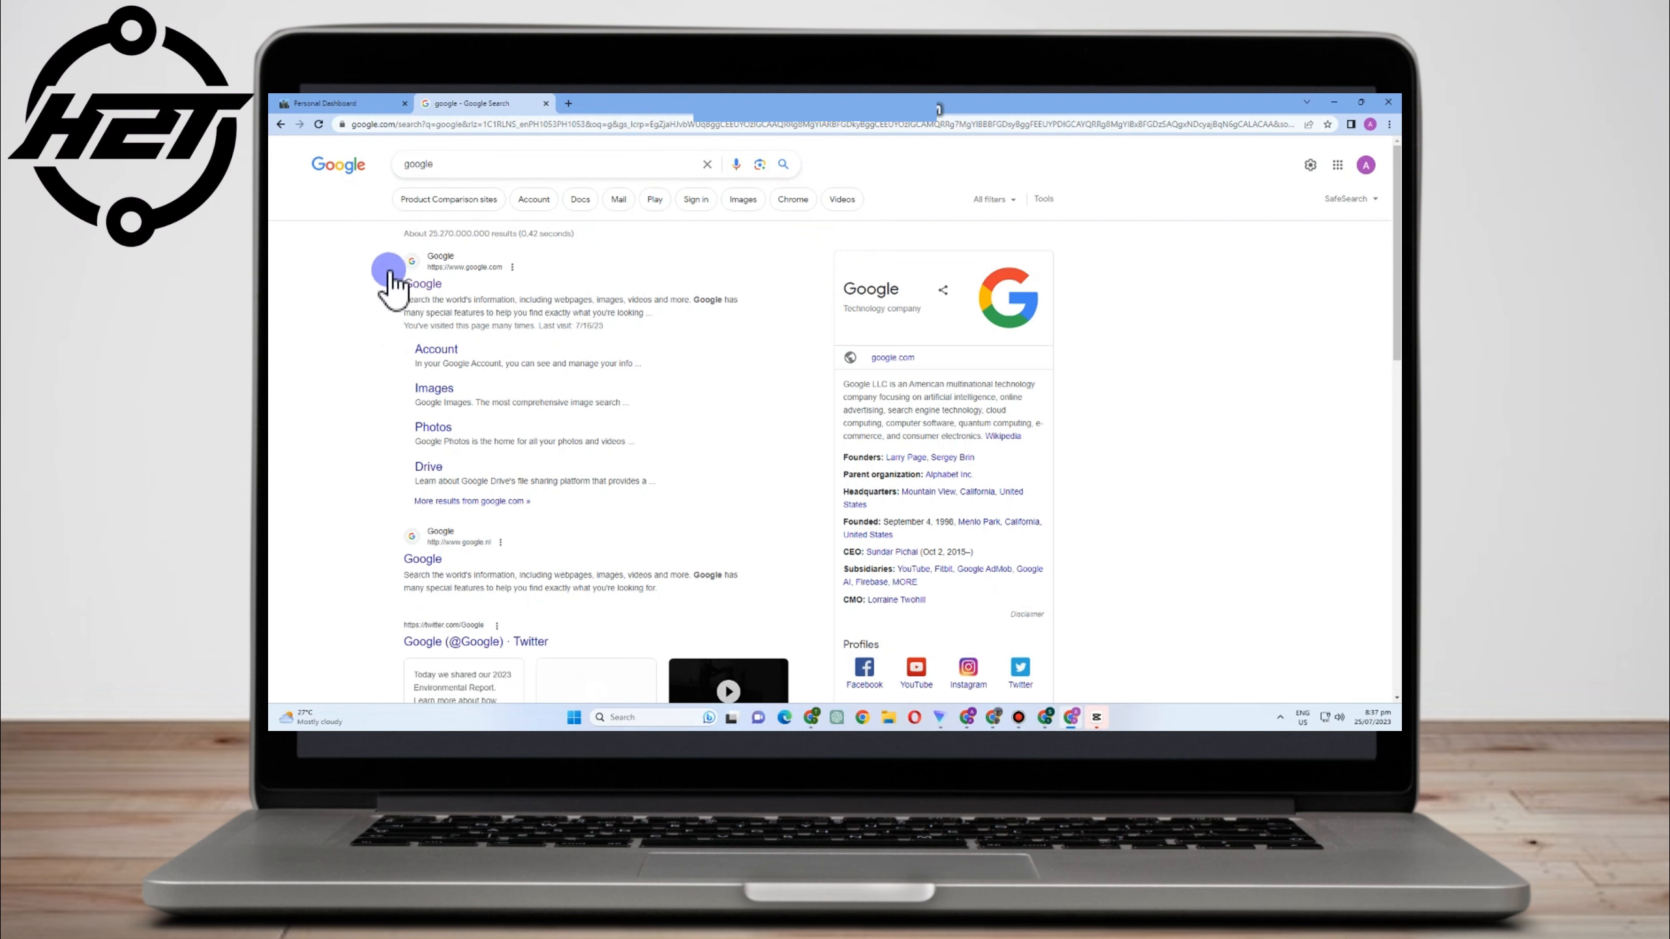
left_click(438, 284)
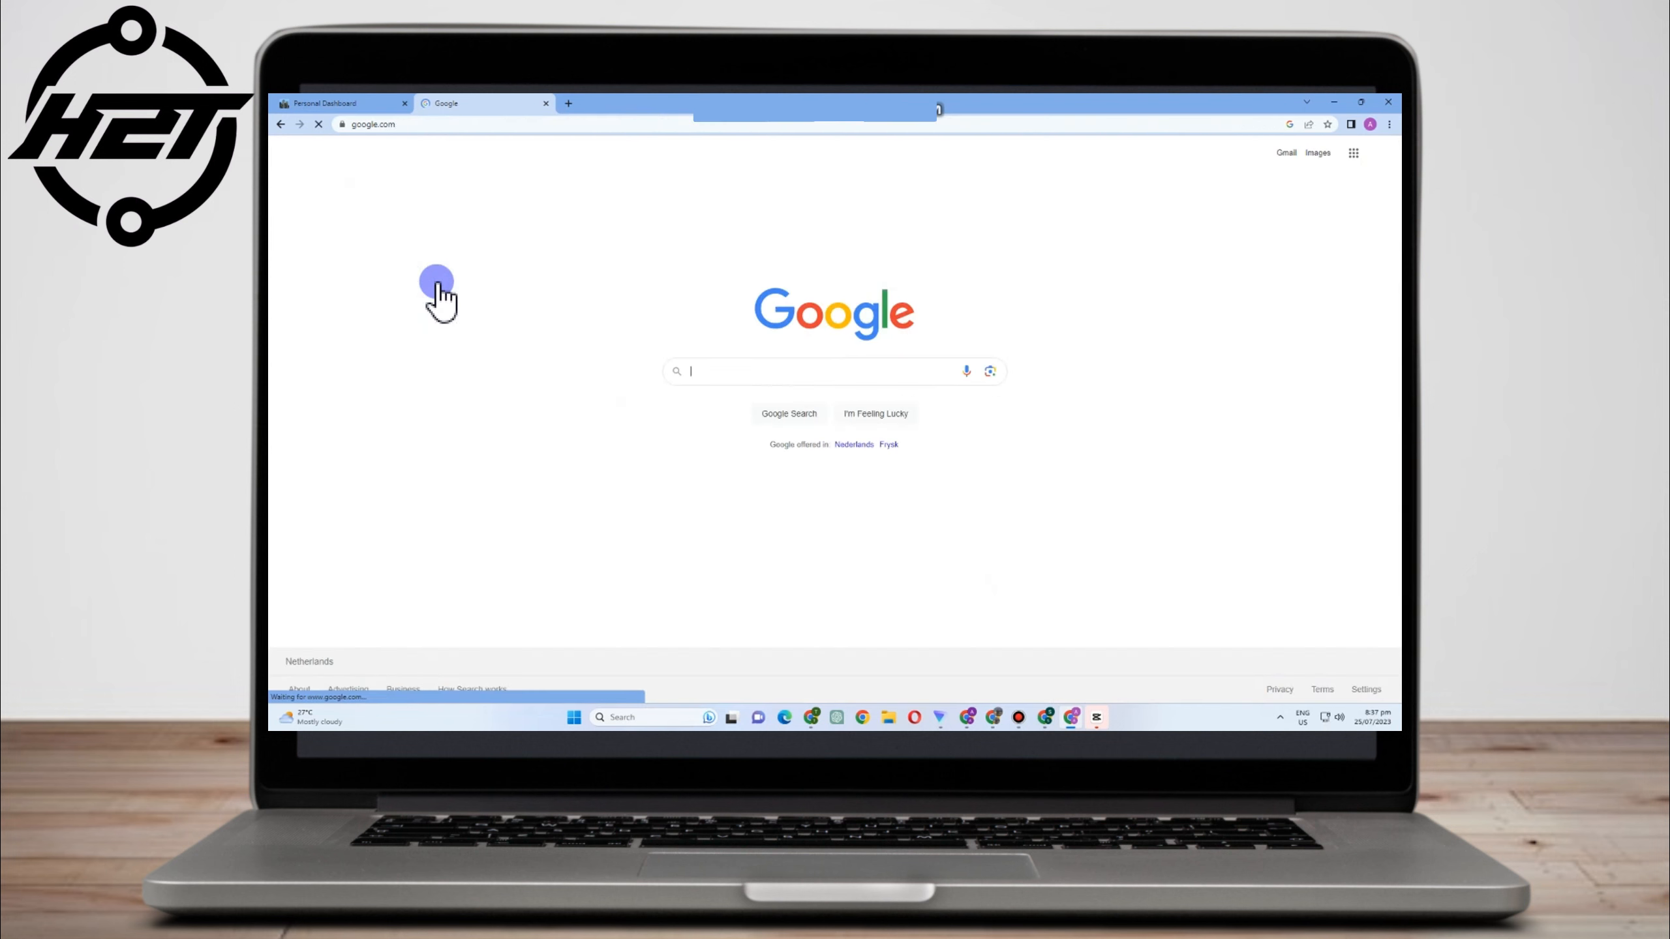
Search Google for "charlie chaplin" and open the image results
type("charlie chap")
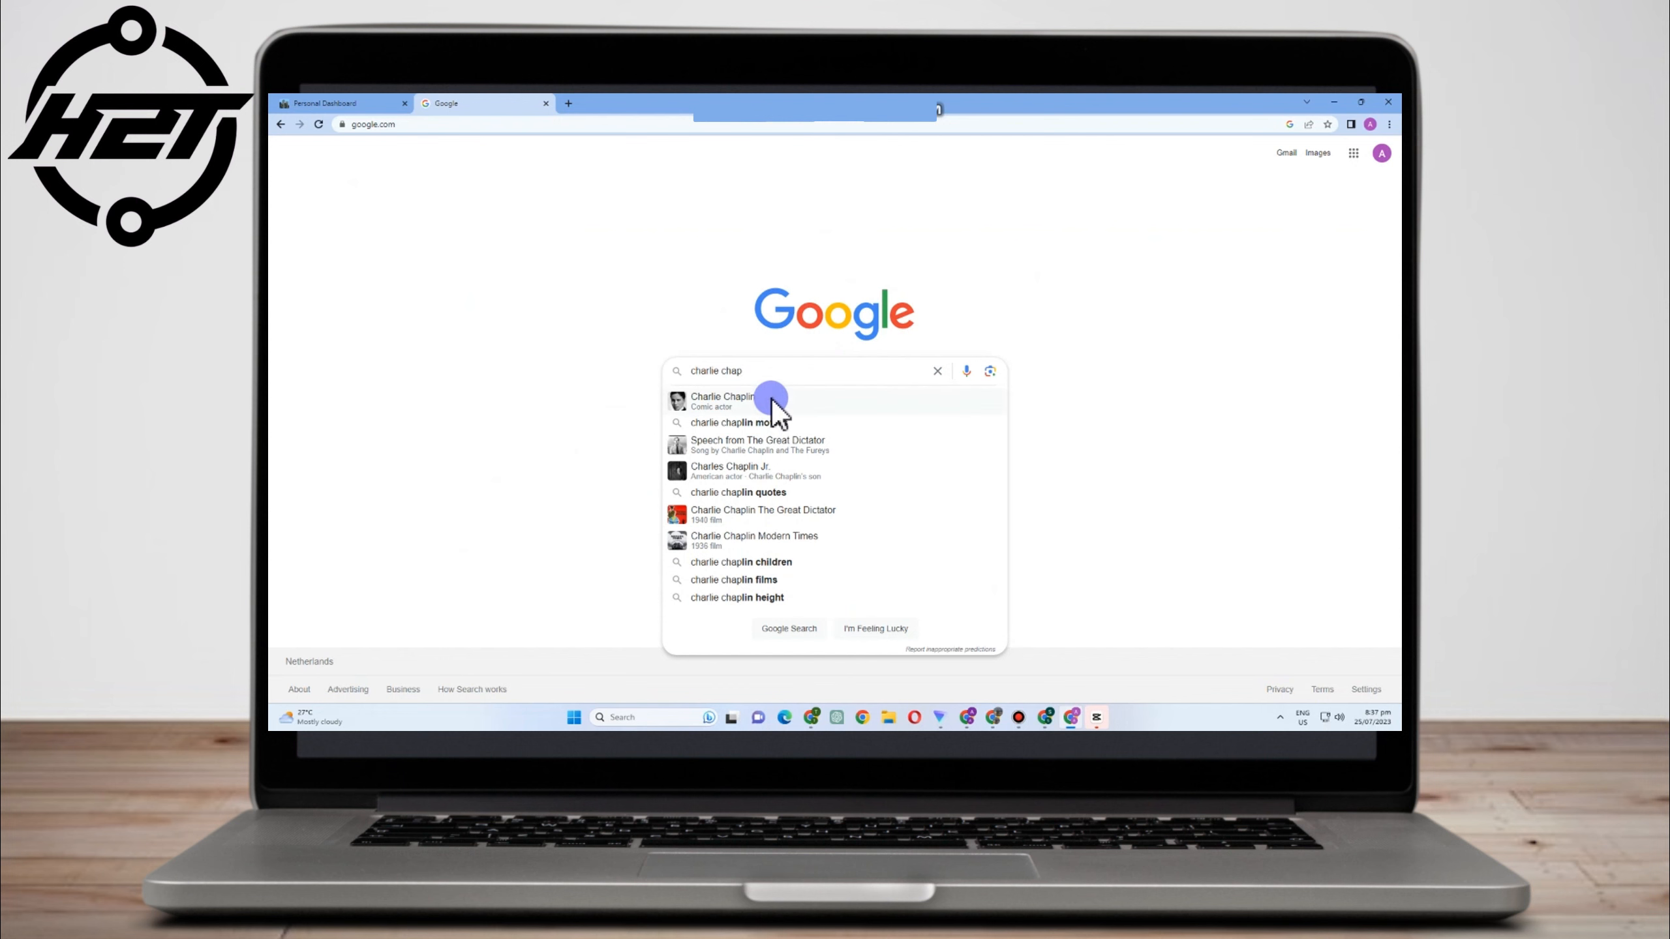
left_click(756, 399)
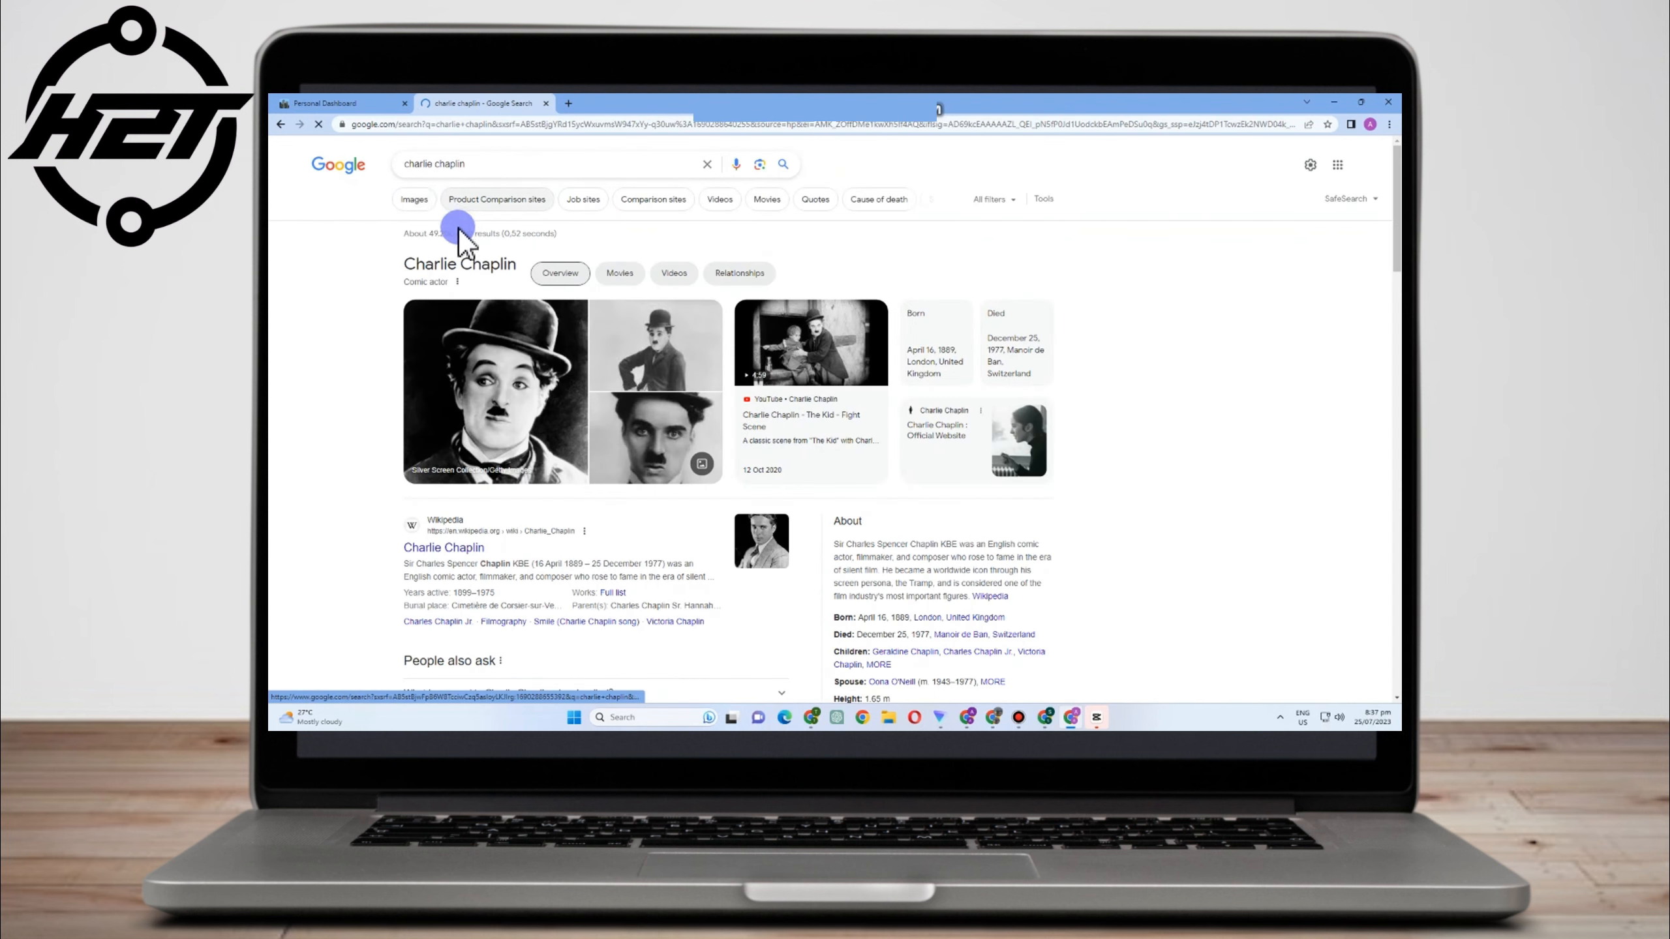
left_click(578, 407)
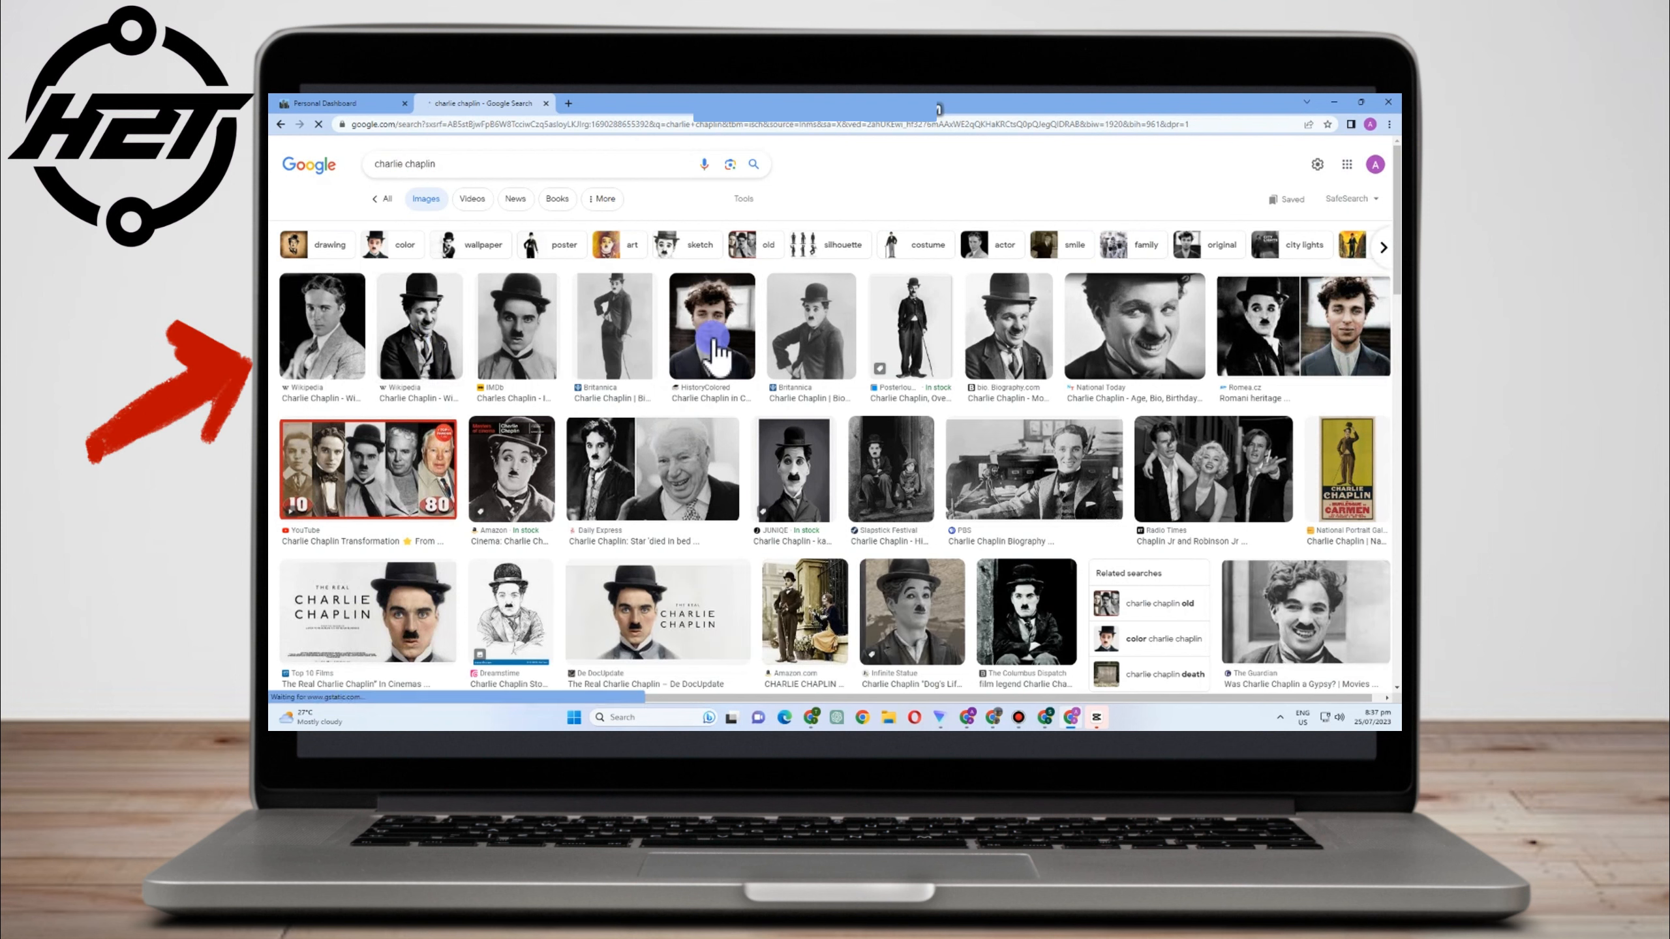
Save the Wikipedia portrait of Charlie Chaplin as a JPEG named "download" in the Pictures folder
left_click(327, 355)
right_click(1122, 367)
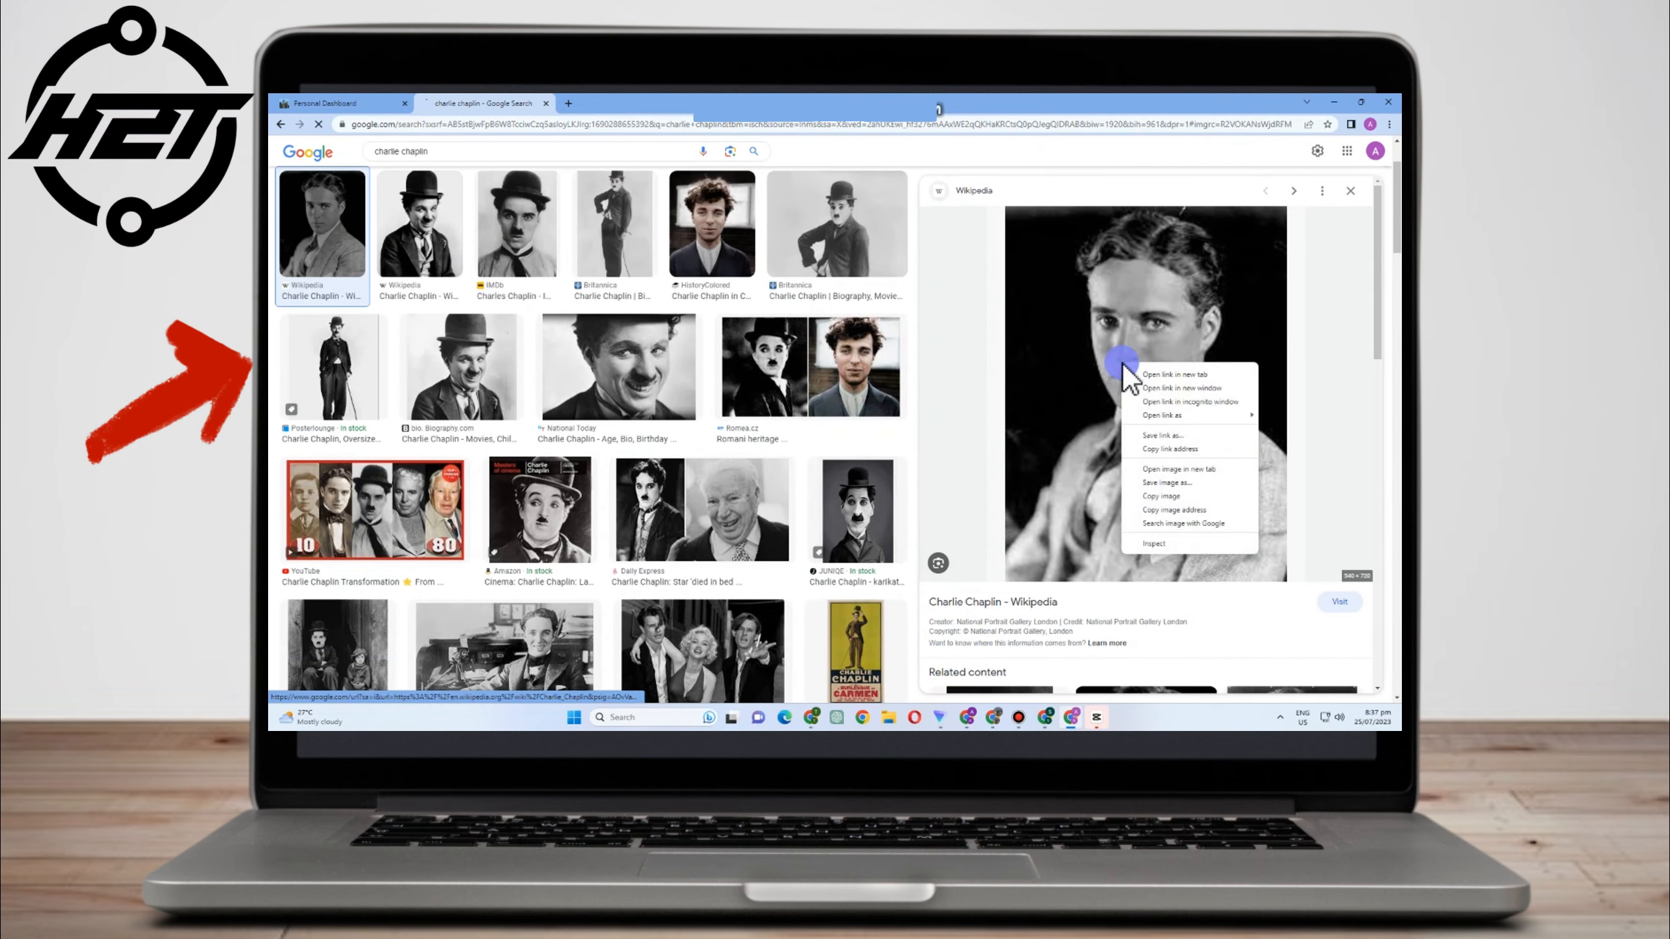
left_click(1166, 484)
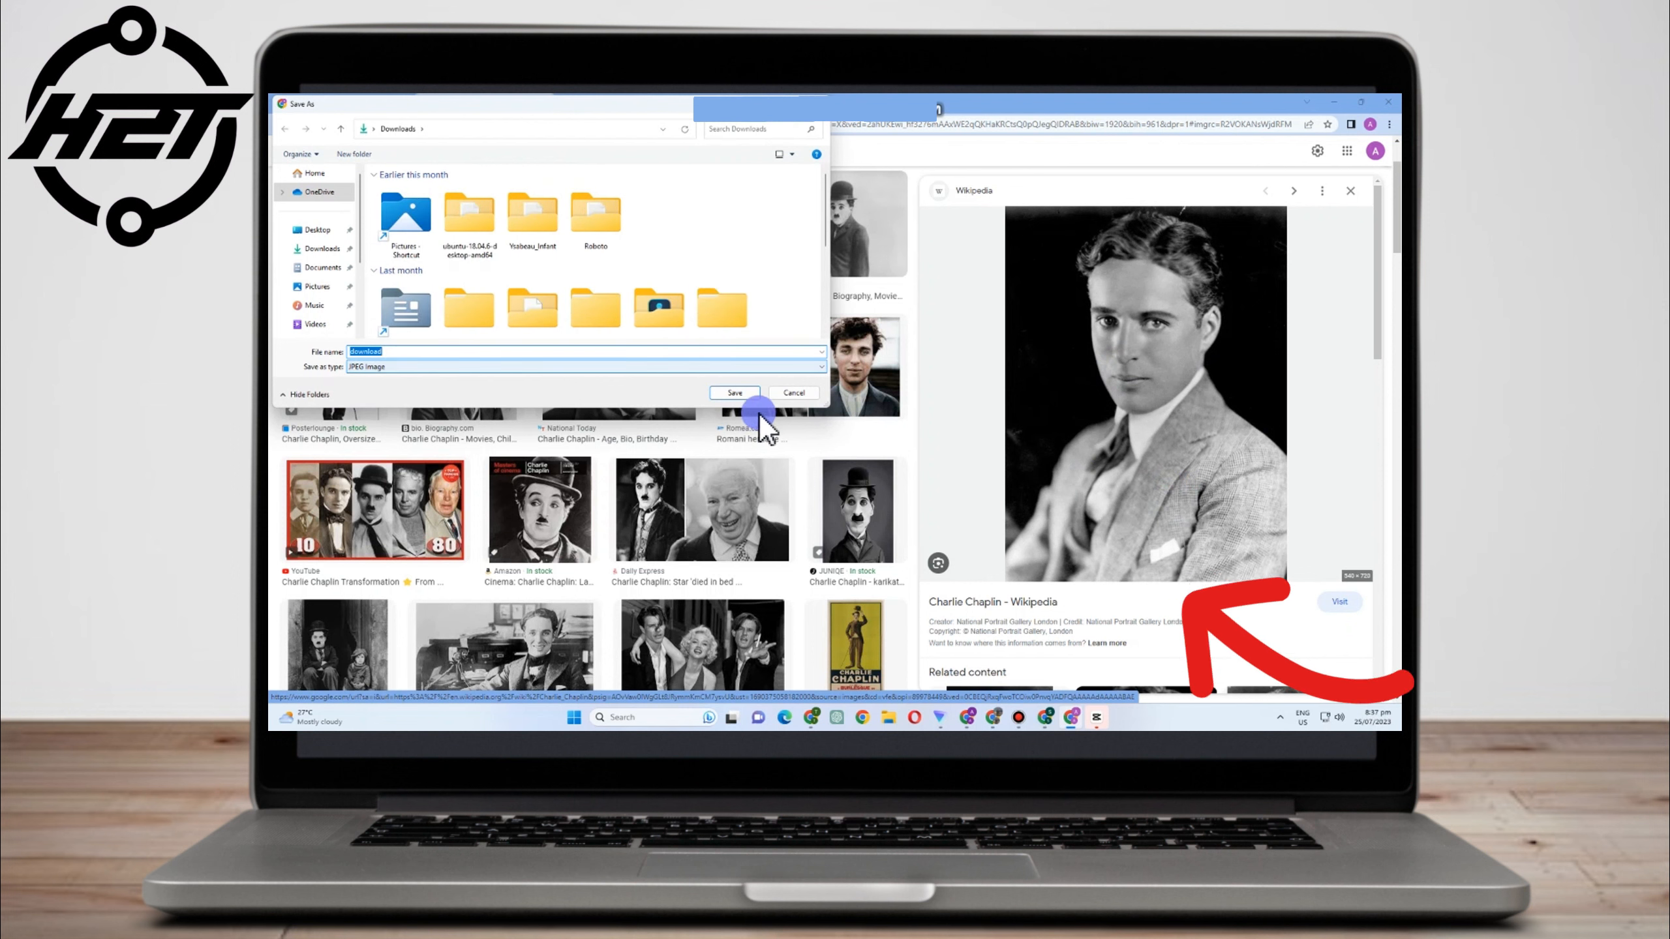
left_click(317, 286)
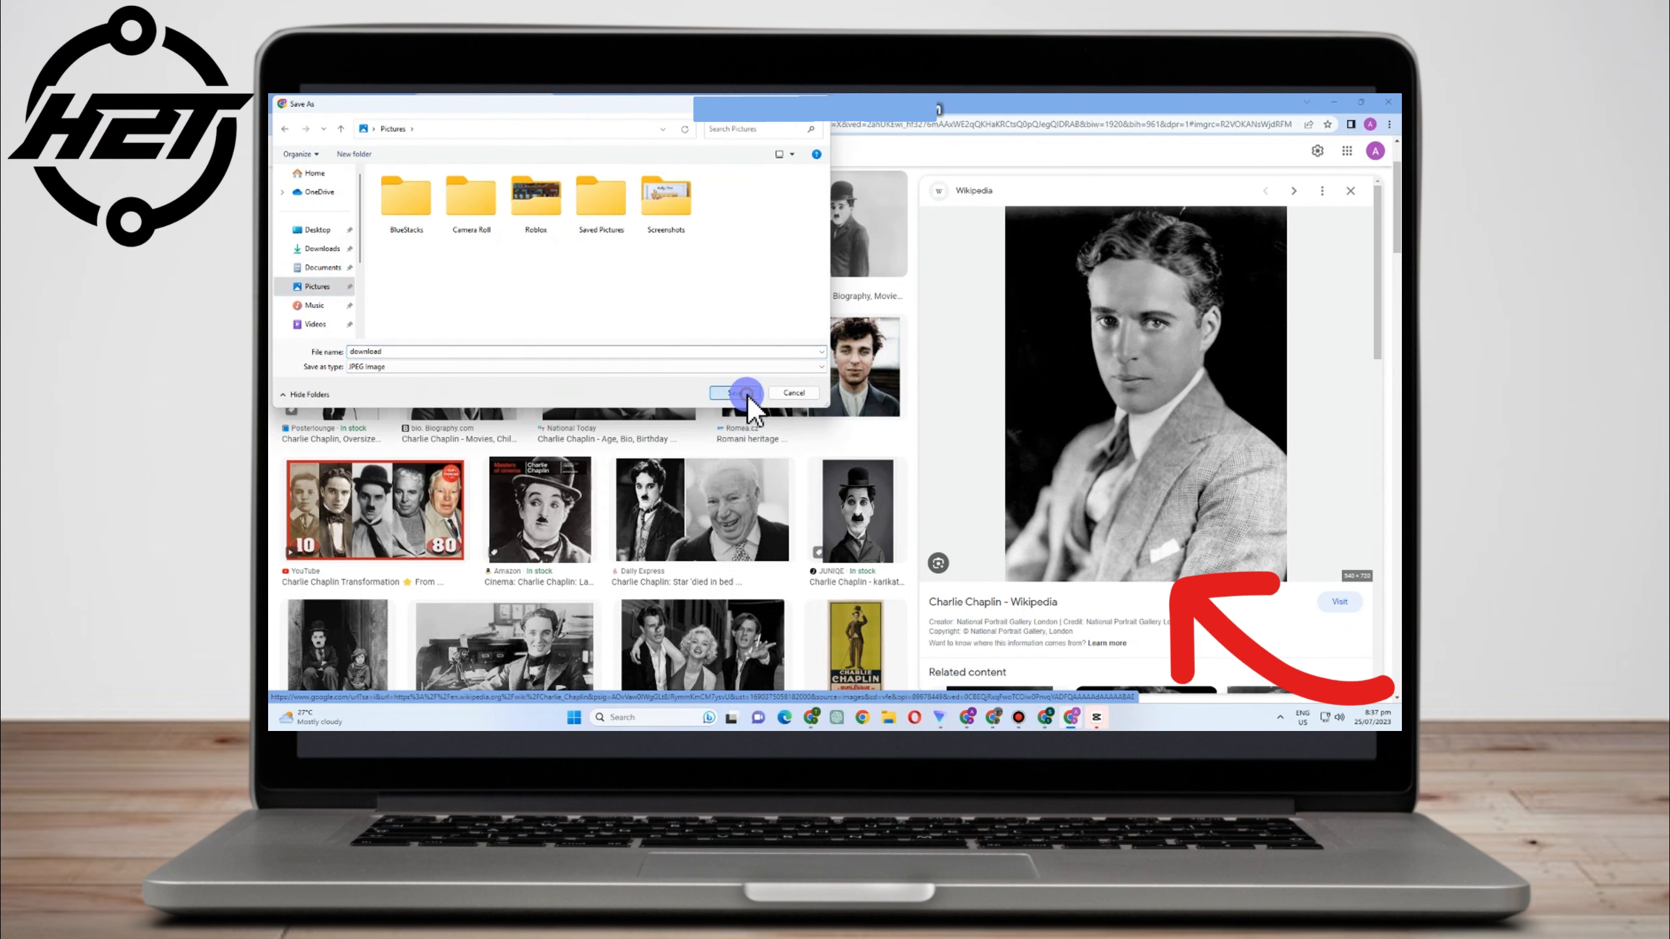
left_click(747, 396)
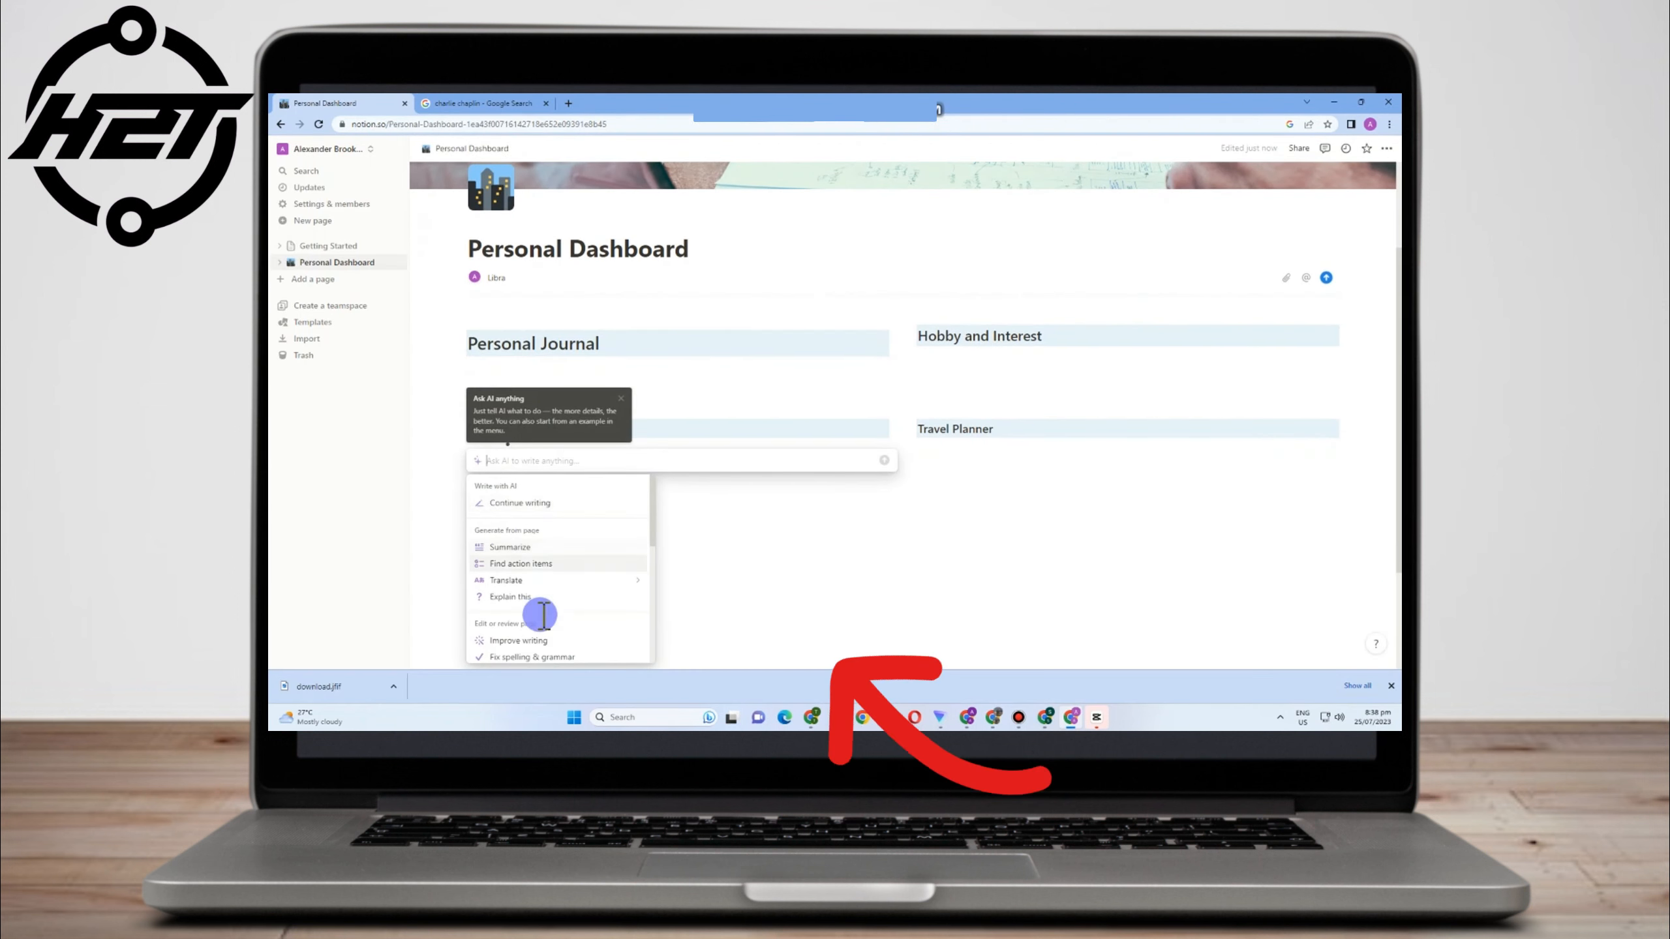
Look through the AI writing, editing and drafting options for the block below Personal Finance on the Notion dashboard
scroll(544, 615, "down", 5)
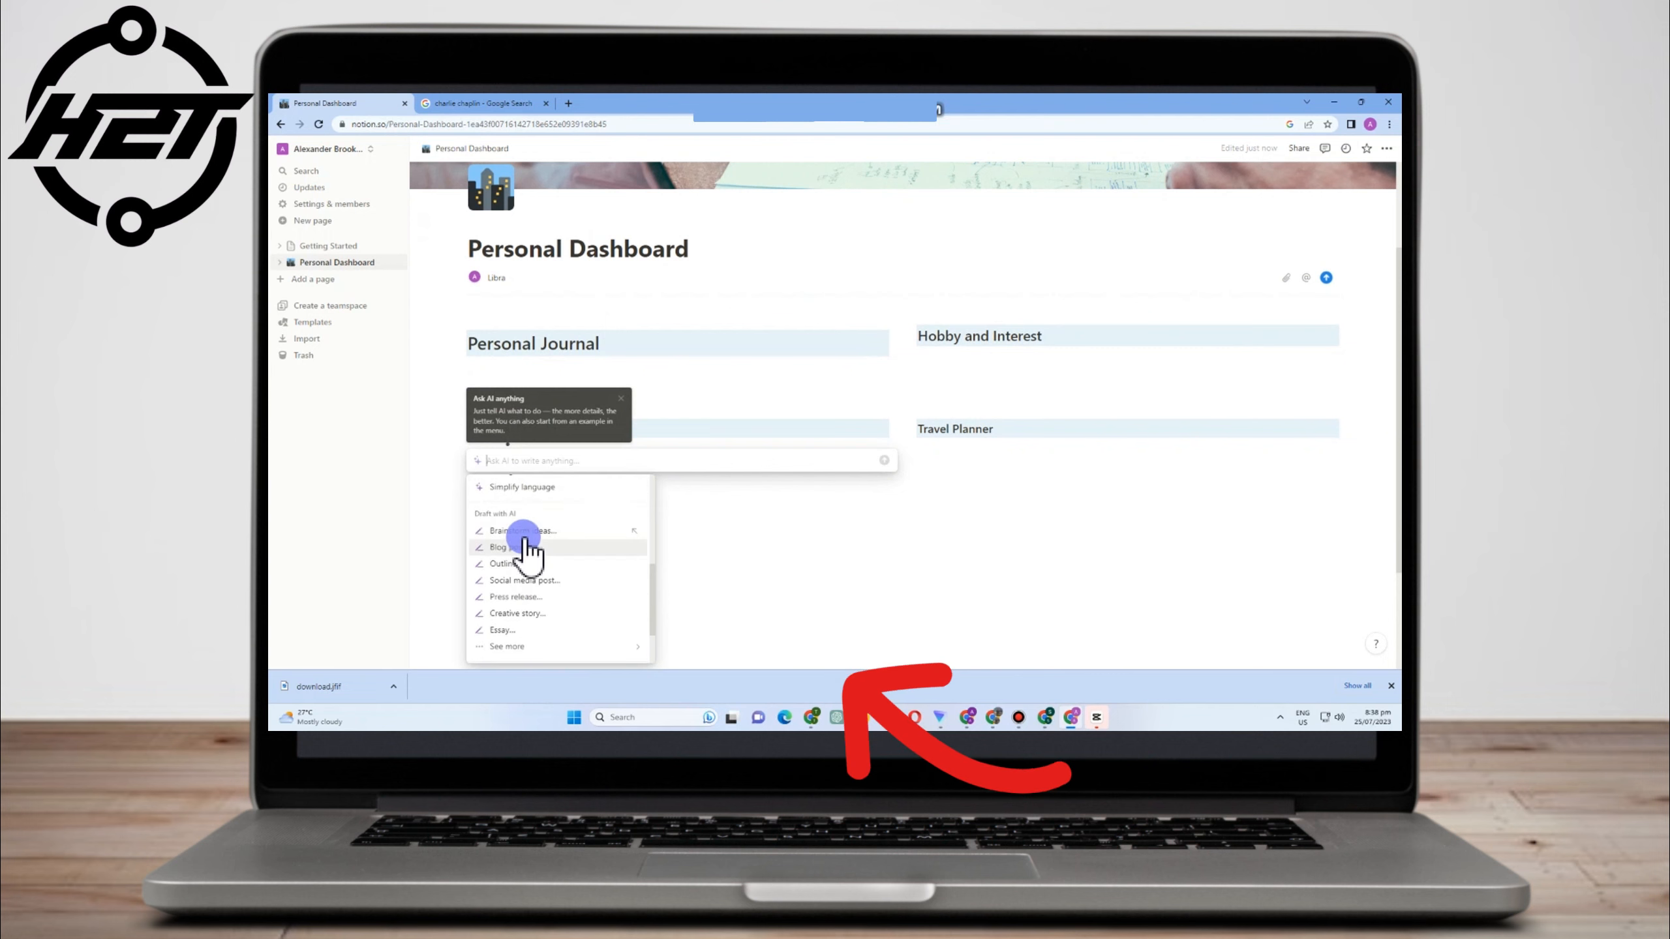
scroll(526, 546, "down", 3)
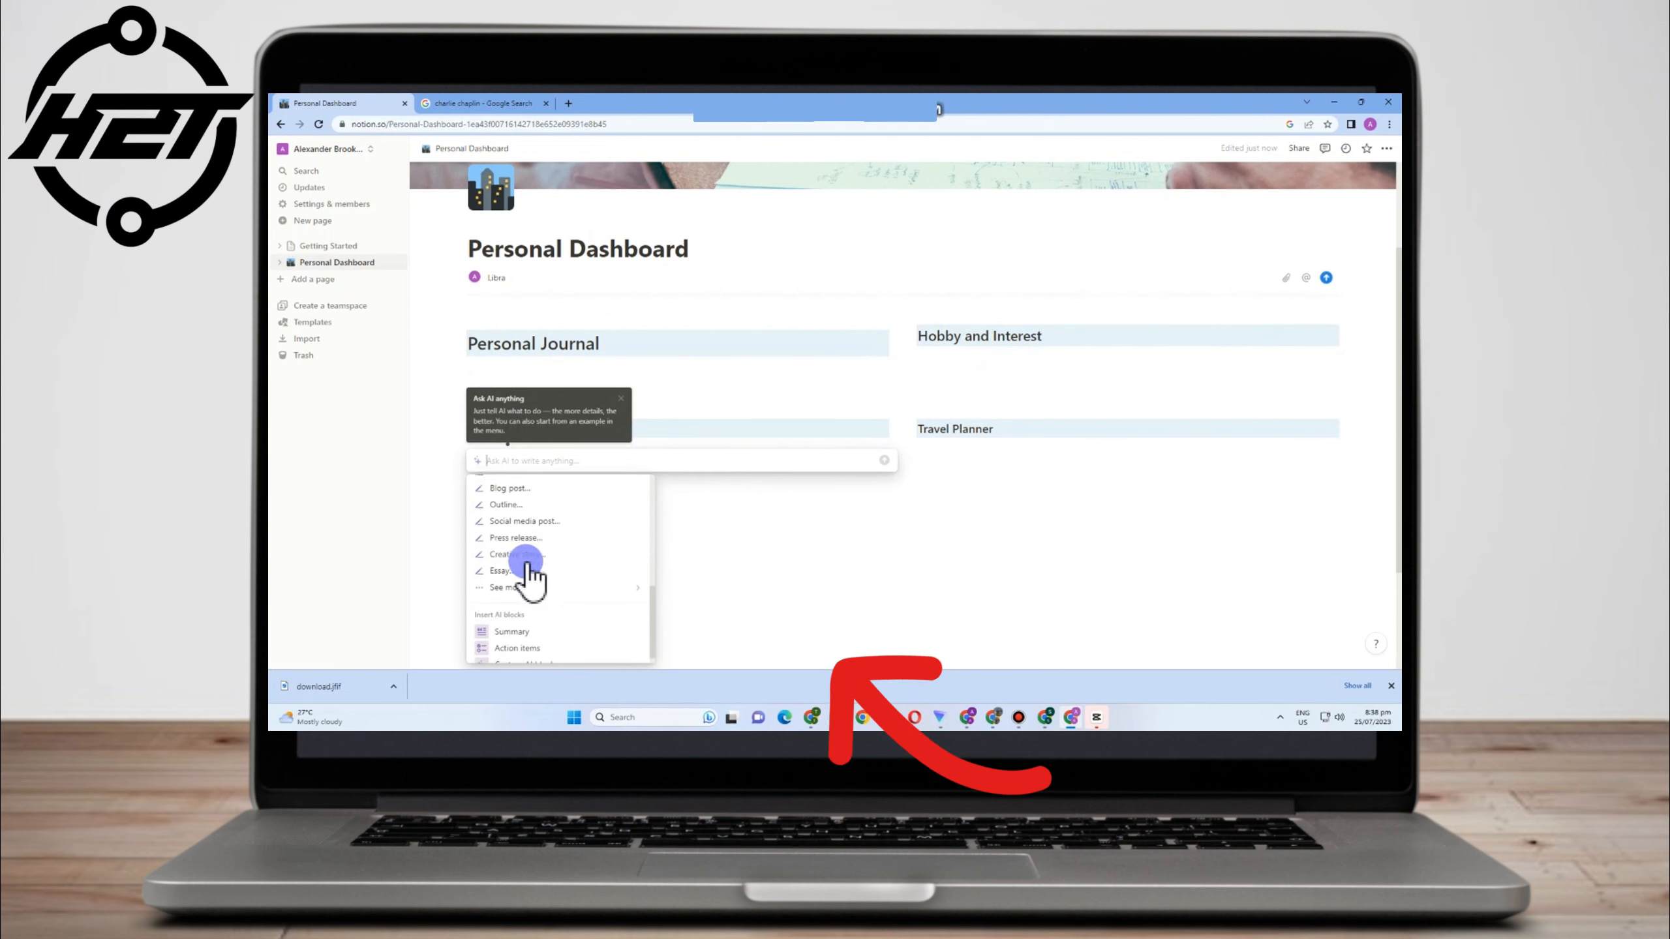
scroll(533, 595, "down", 3)
scroll(522, 461, "up", 6)
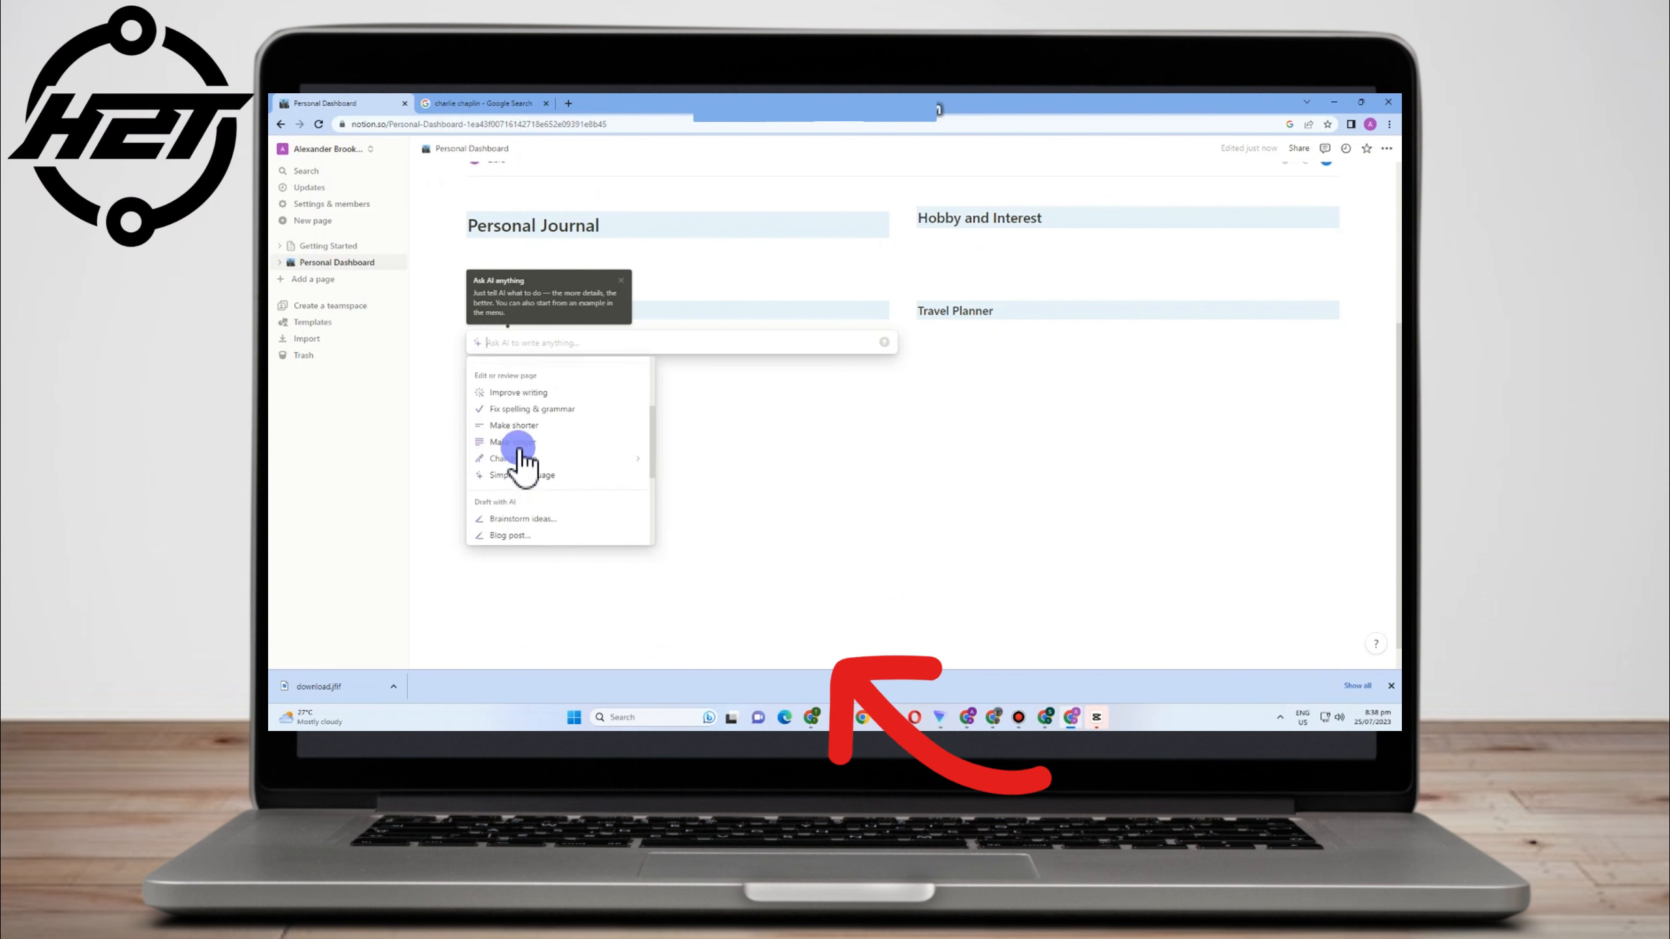
scroll(524, 461, "up", 6)
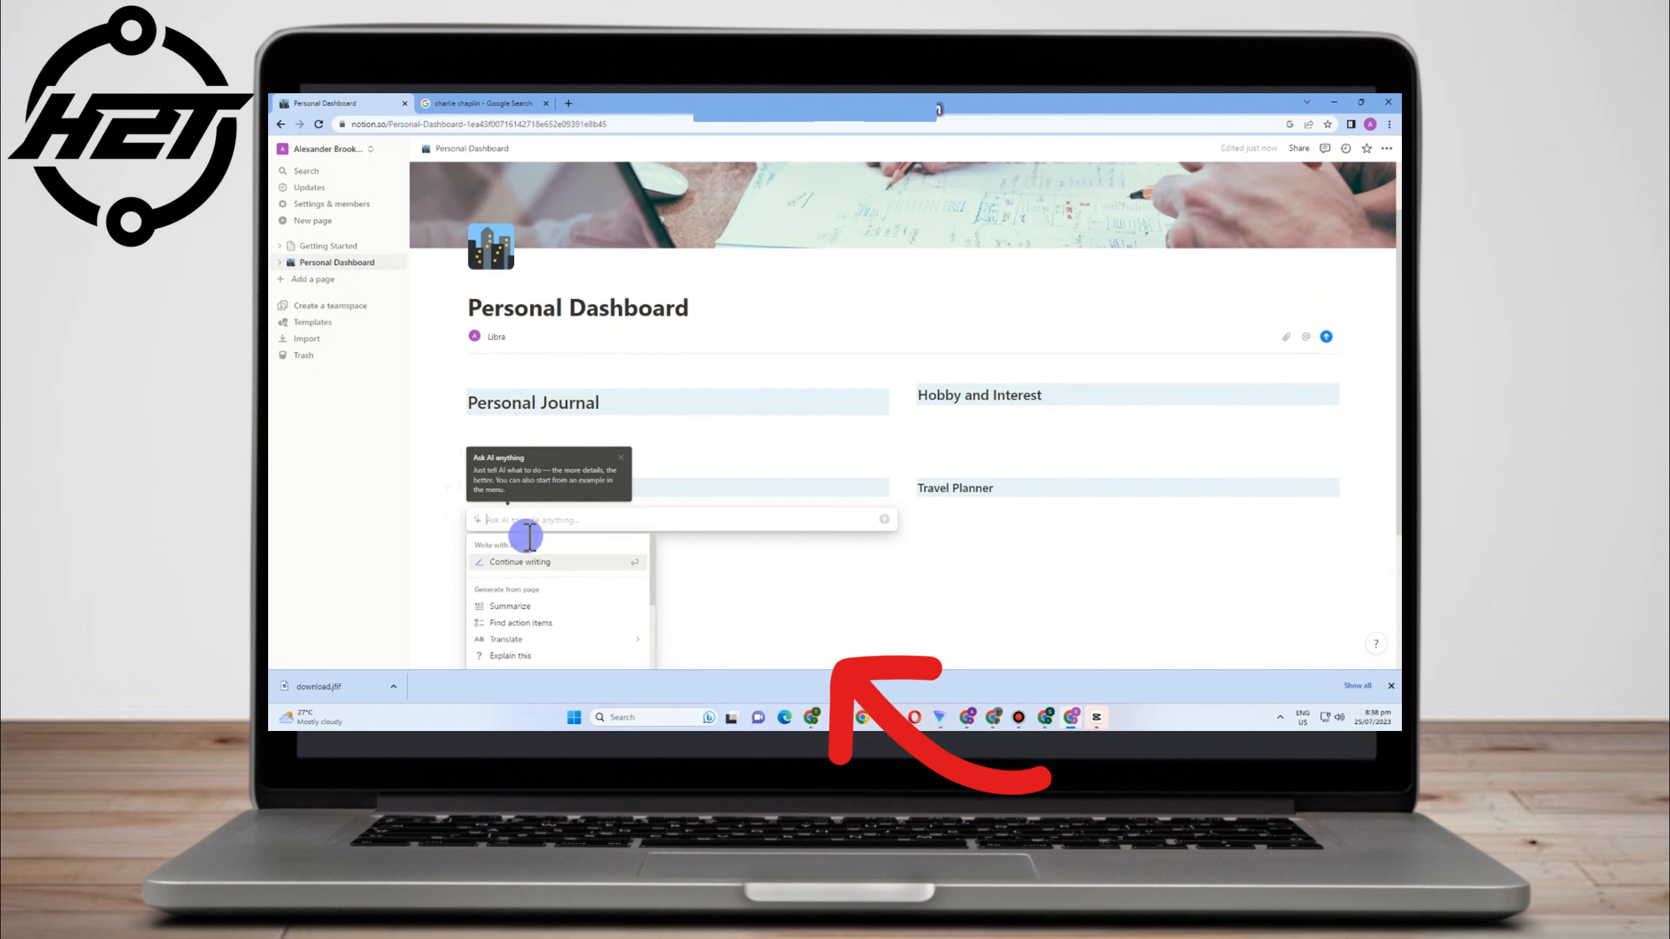
Copy the Wikipedia portrait of Charlie Chaplin from the Google image results
left_click(506, 103)
right_click(1088, 329)
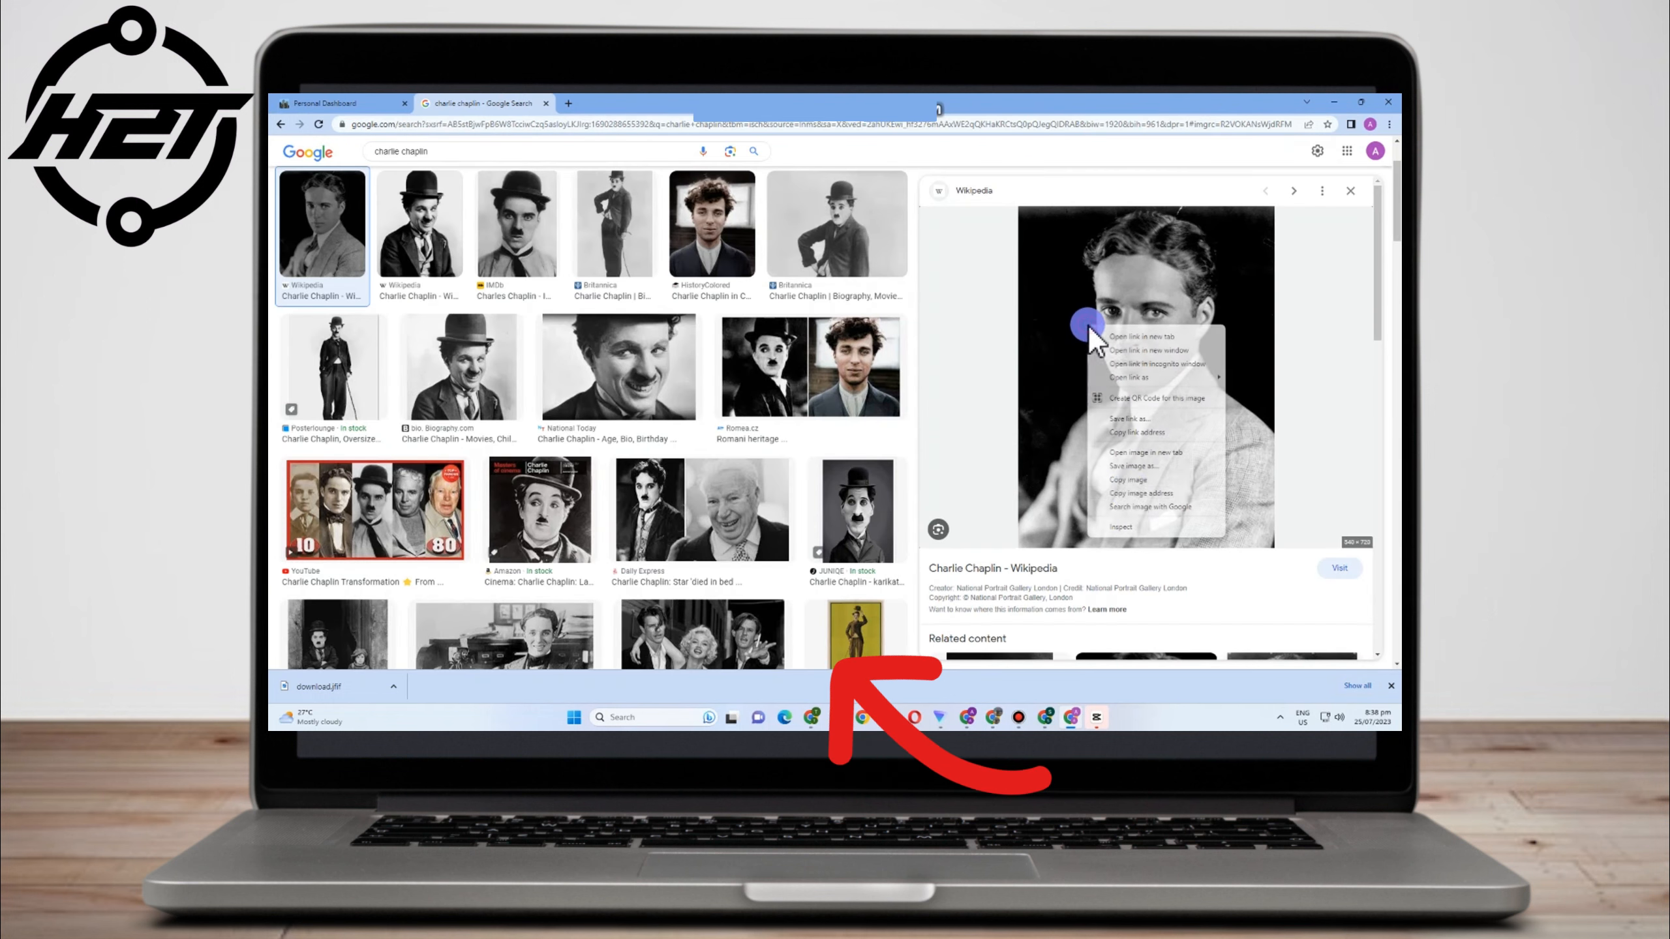
left_click(1125, 479)
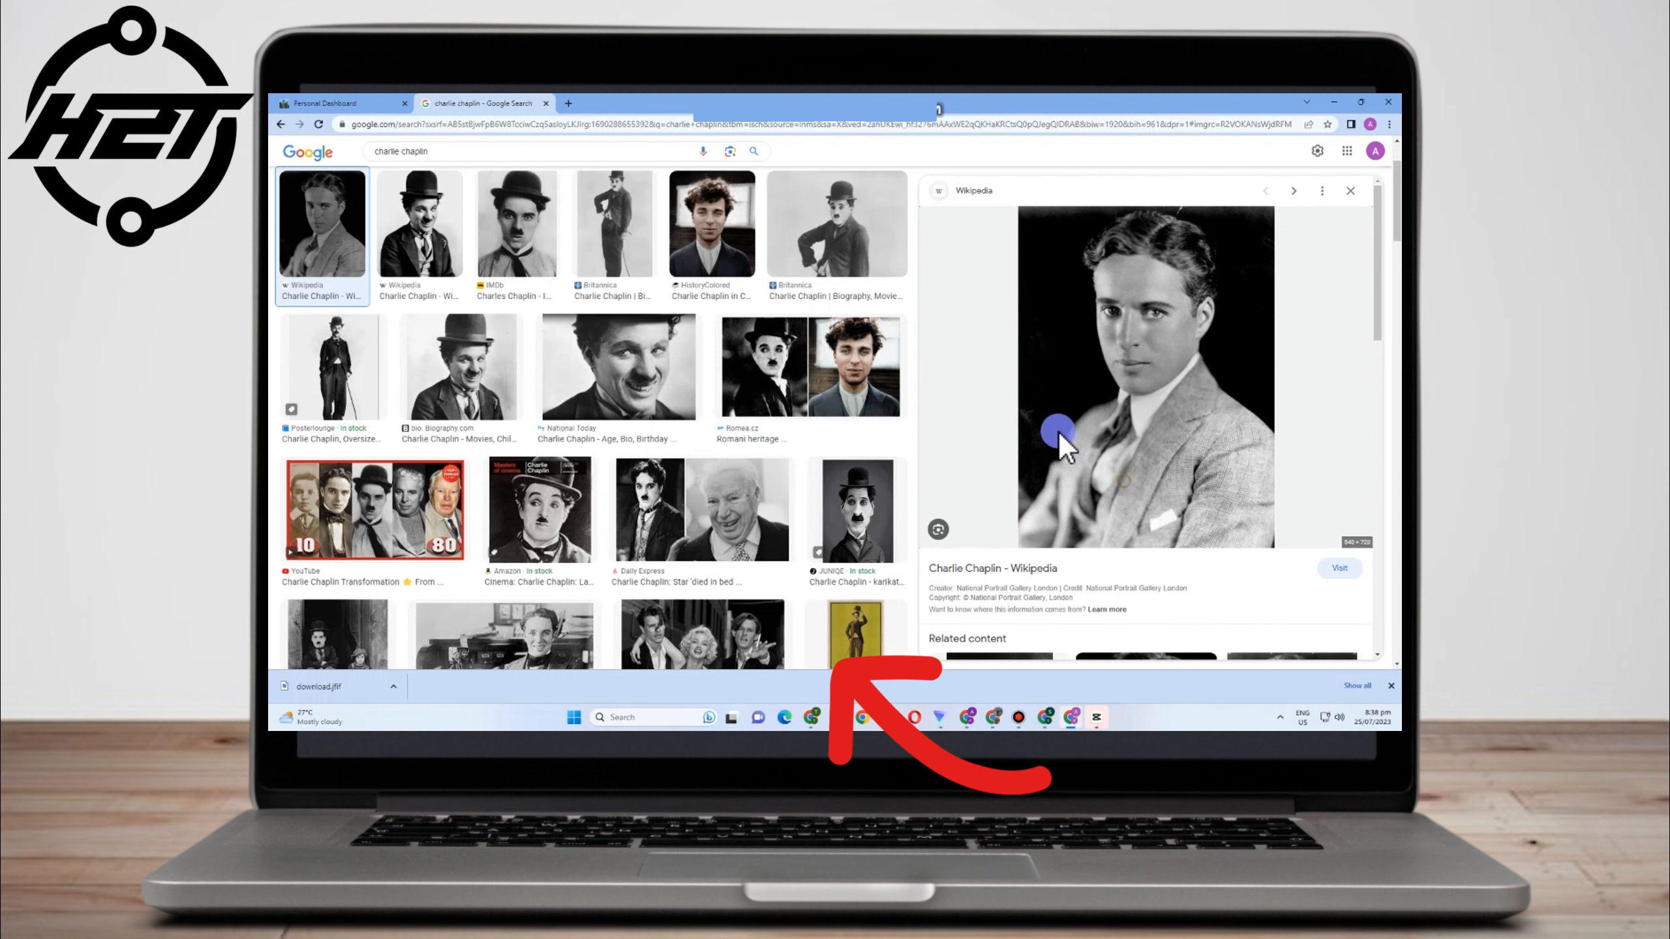
Return to the Notion dashboard and paste the copied portrait into the empty block below Personal Finance
left_click(373, 105)
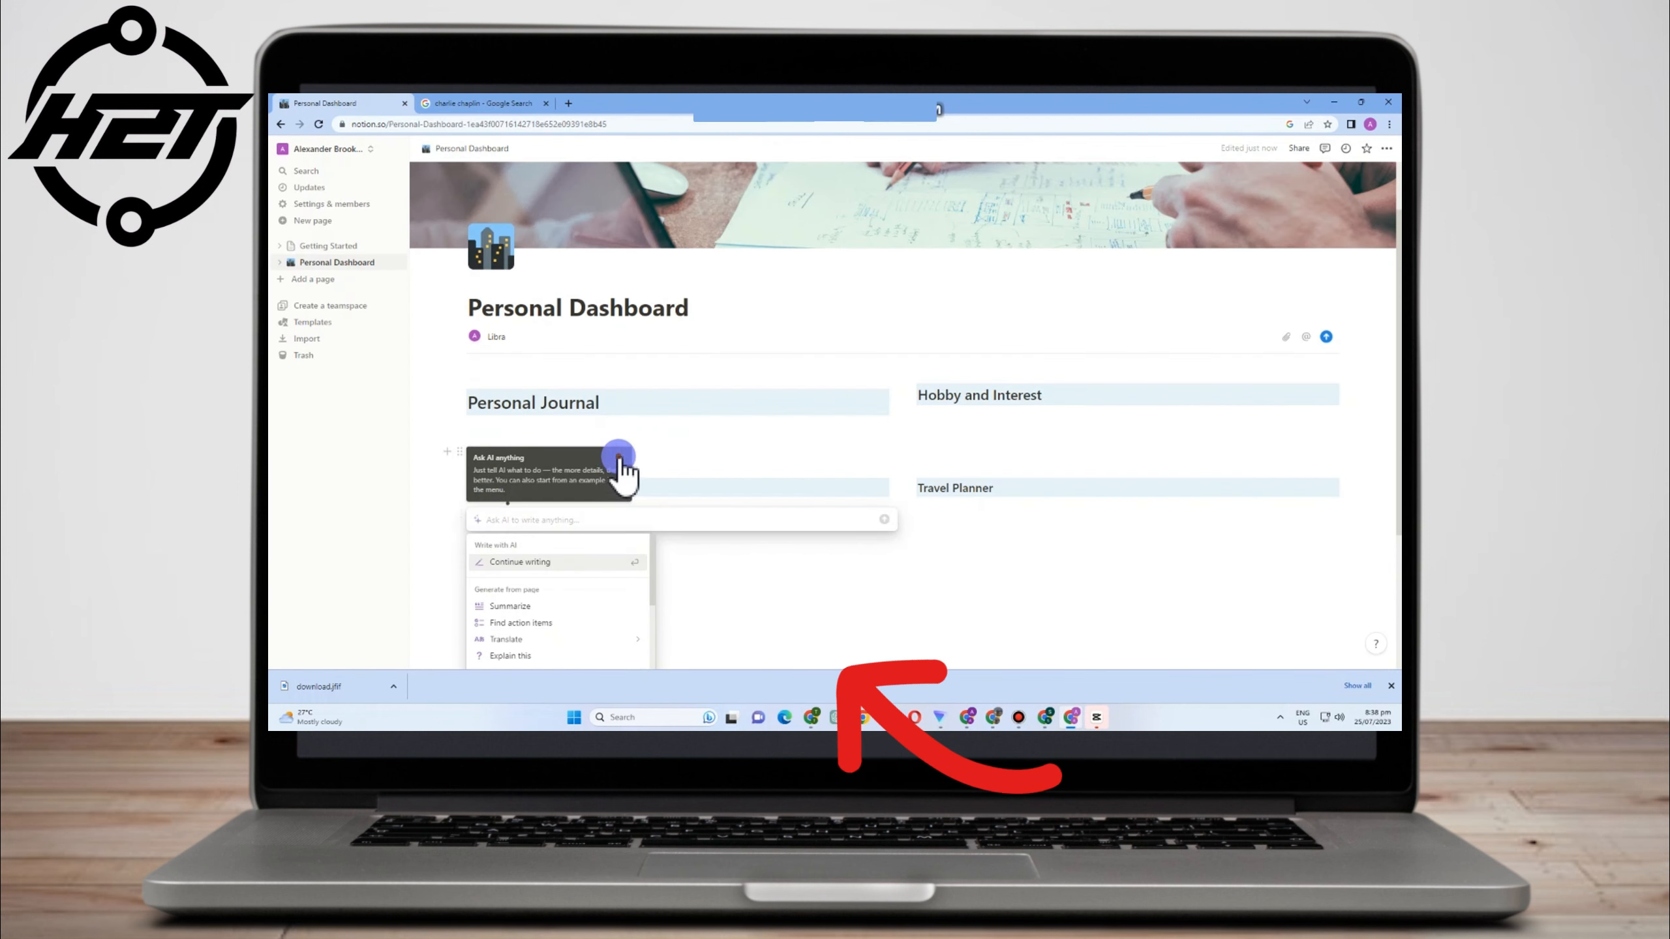
left_click(455, 522)
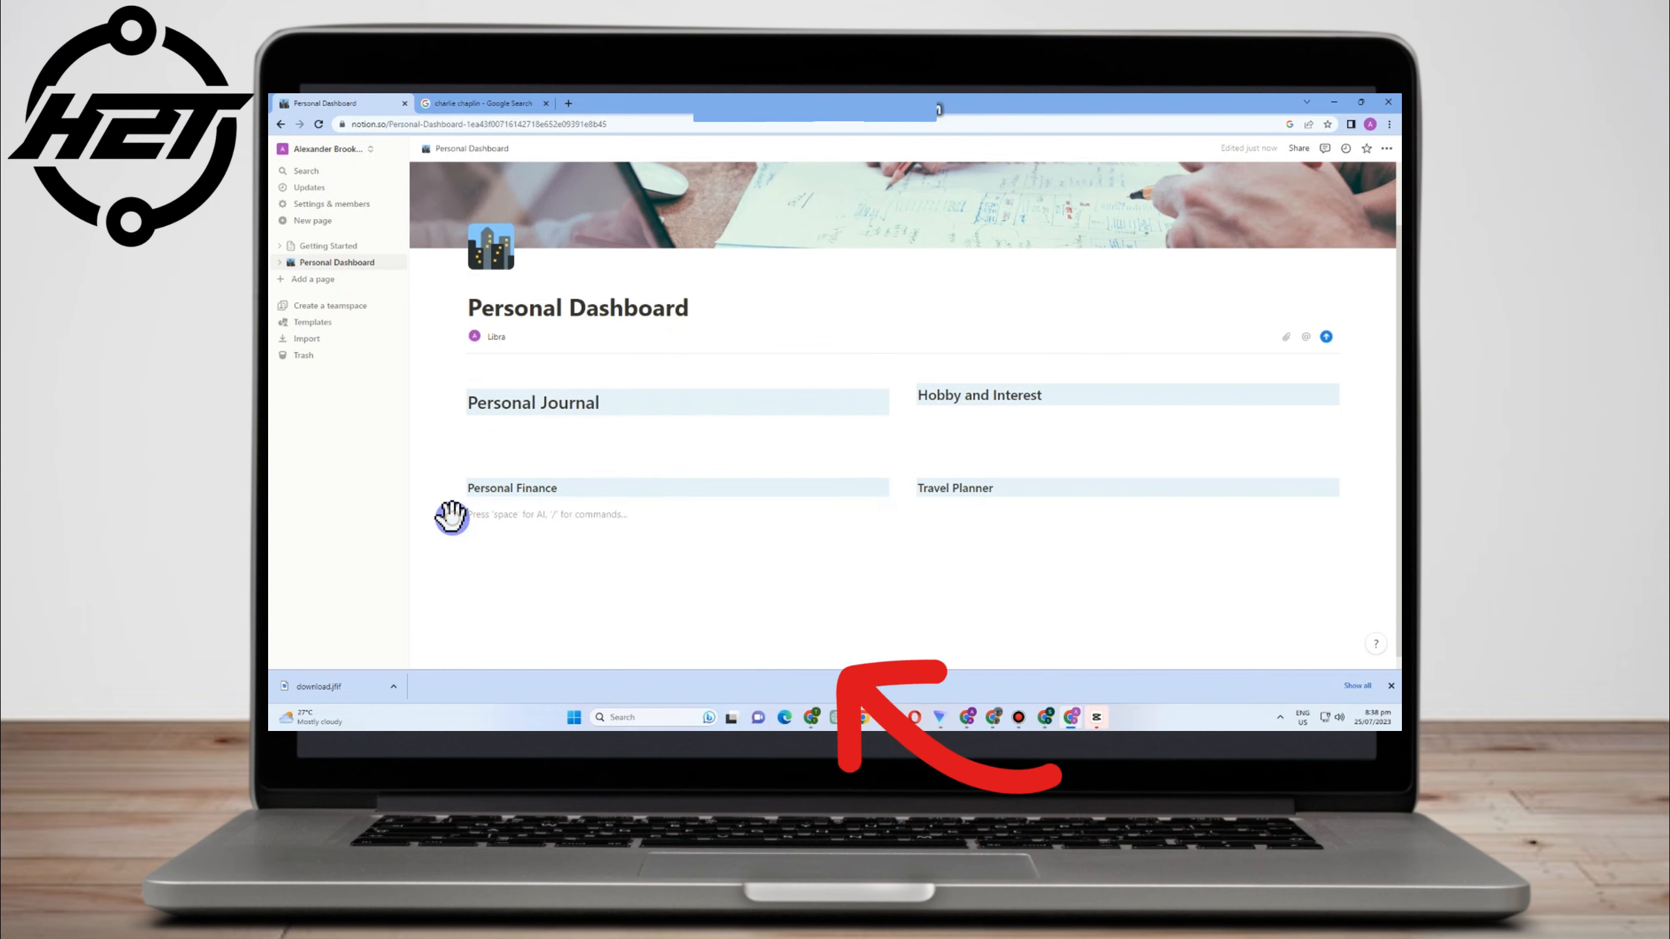
key("space")
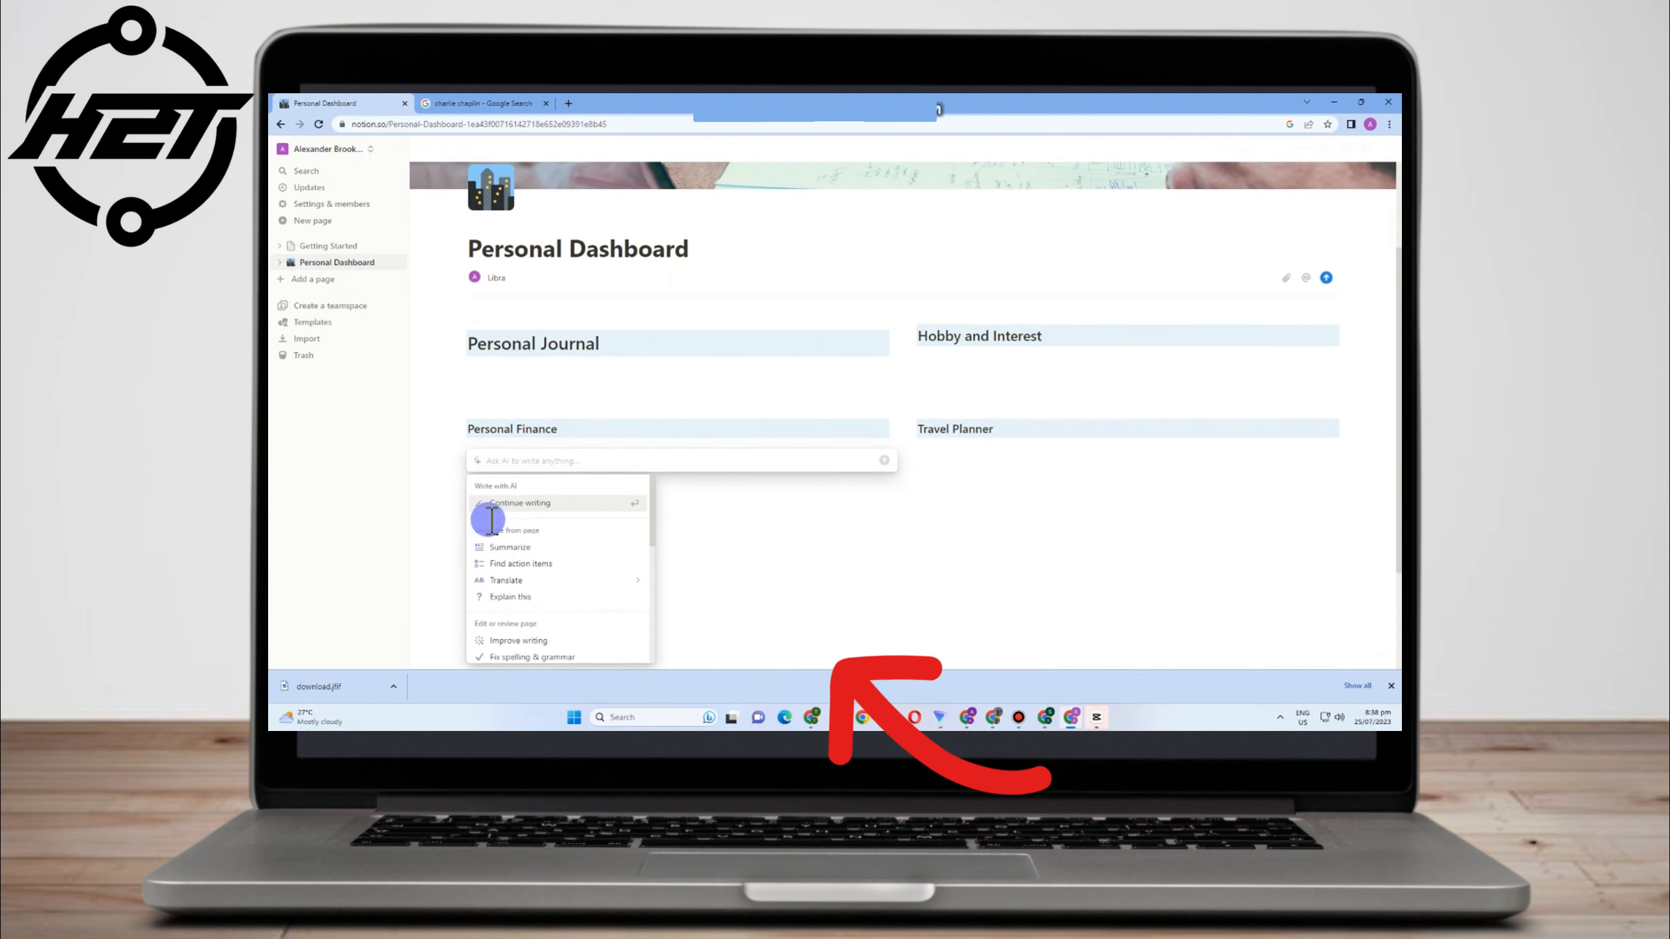
left_click(455, 457)
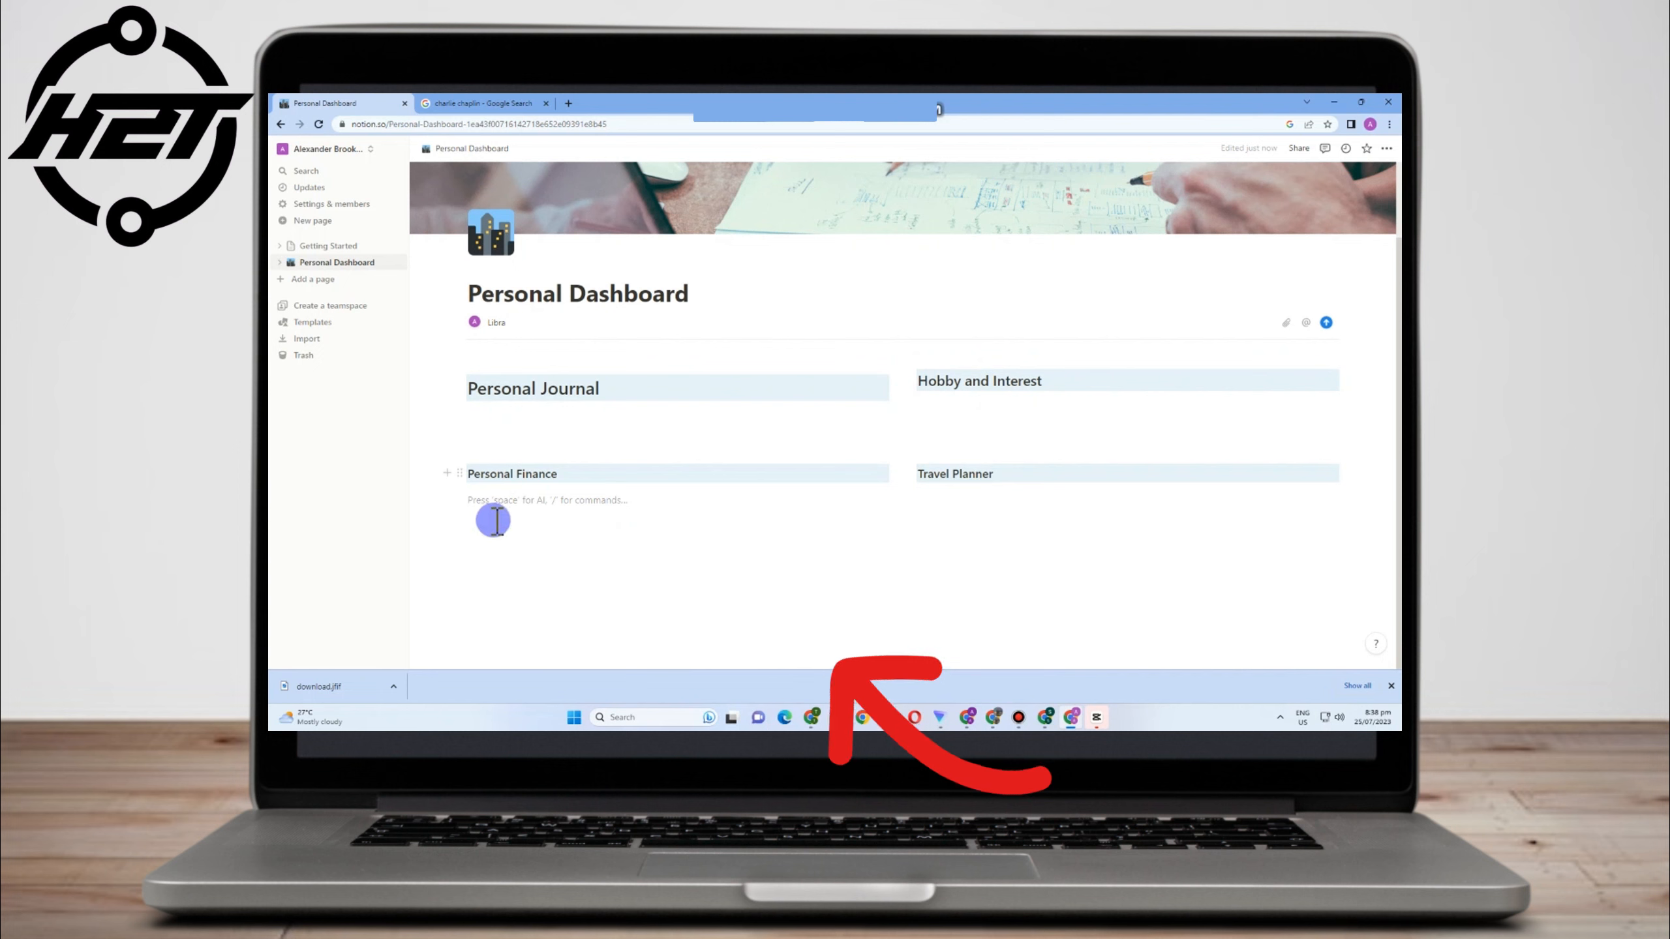
key("ctrl+v")
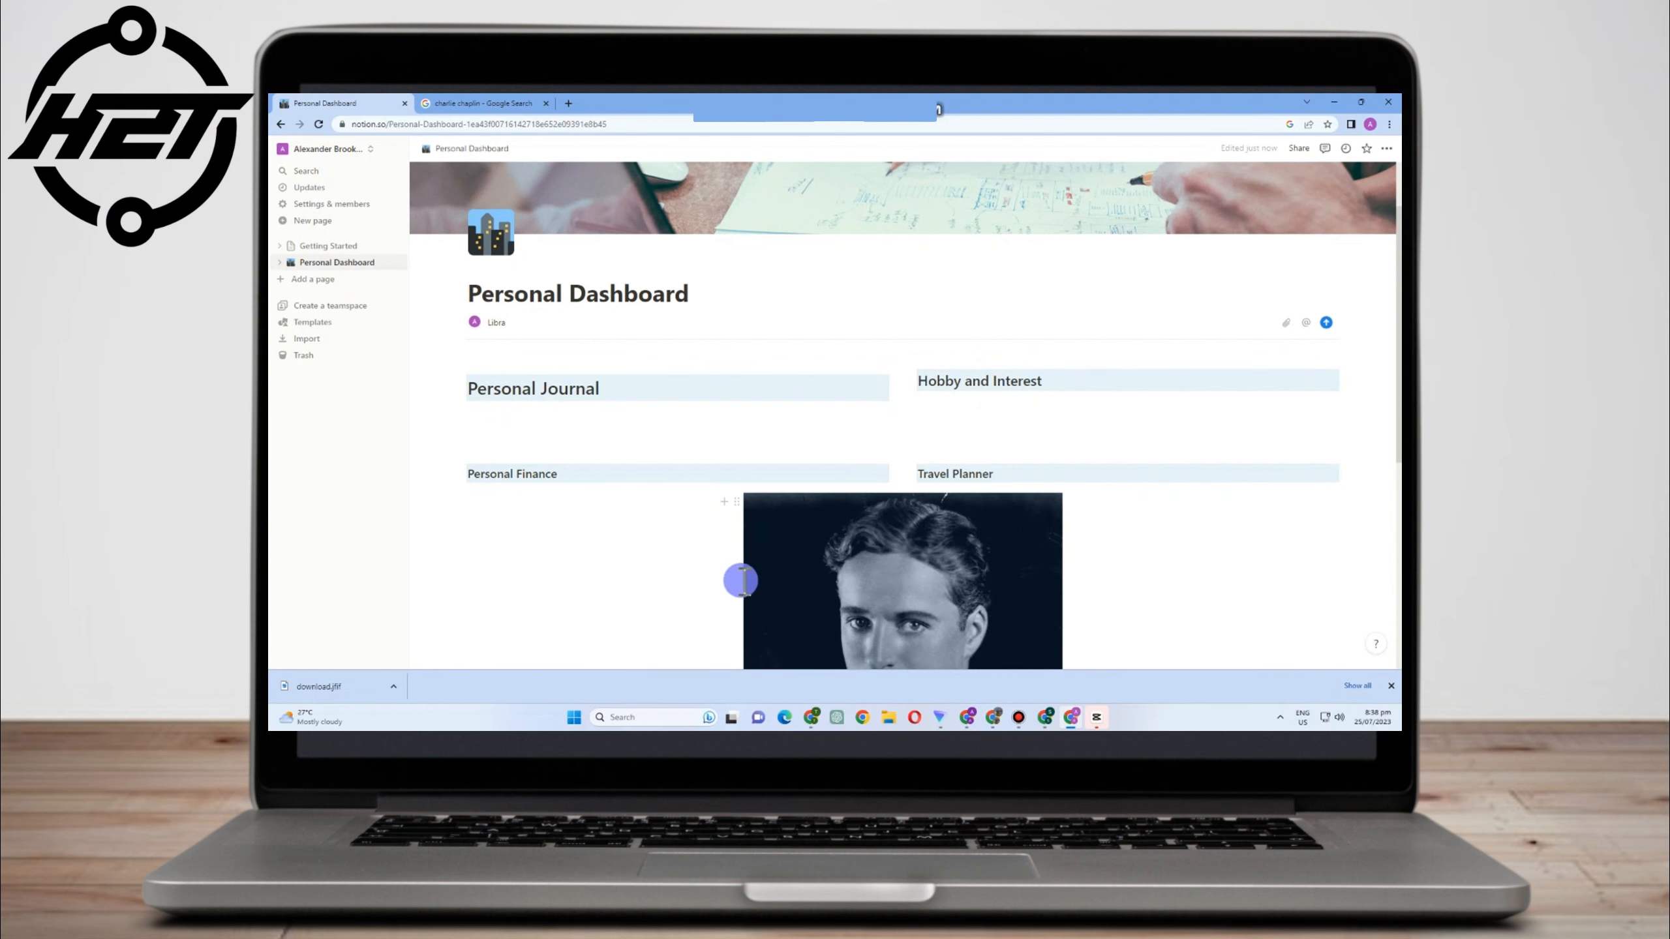
Delete the pasted portrait below Personal Finance and switch to the Google image results
left_click(836, 596)
key("BackSpace")
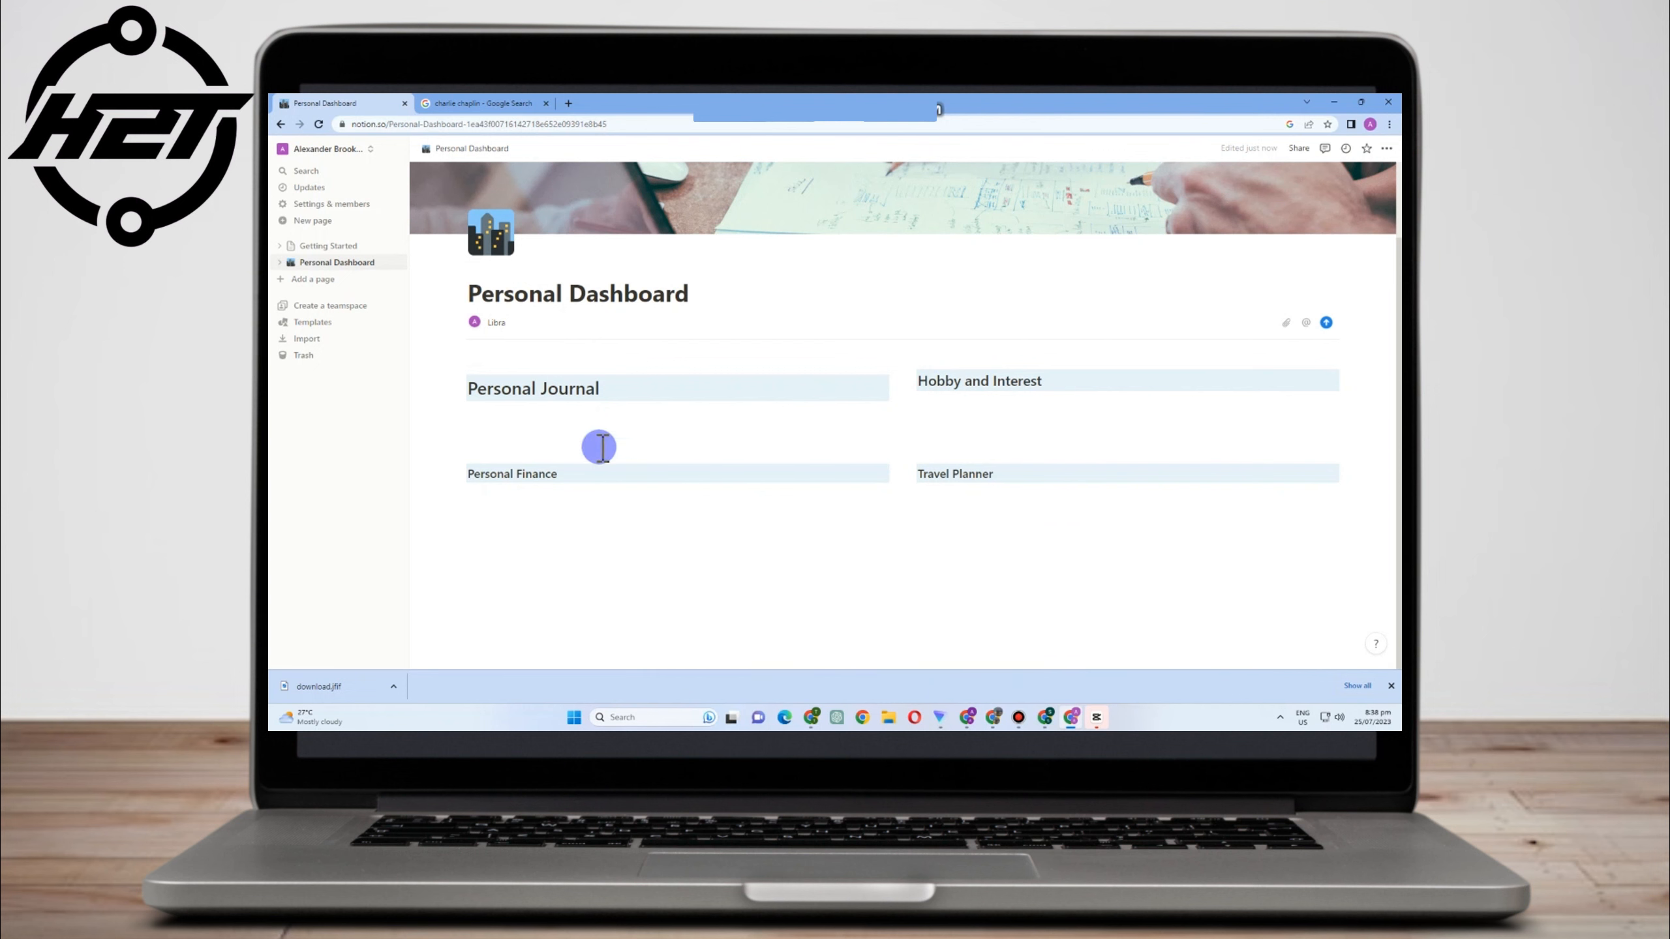
left_click(516, 105)
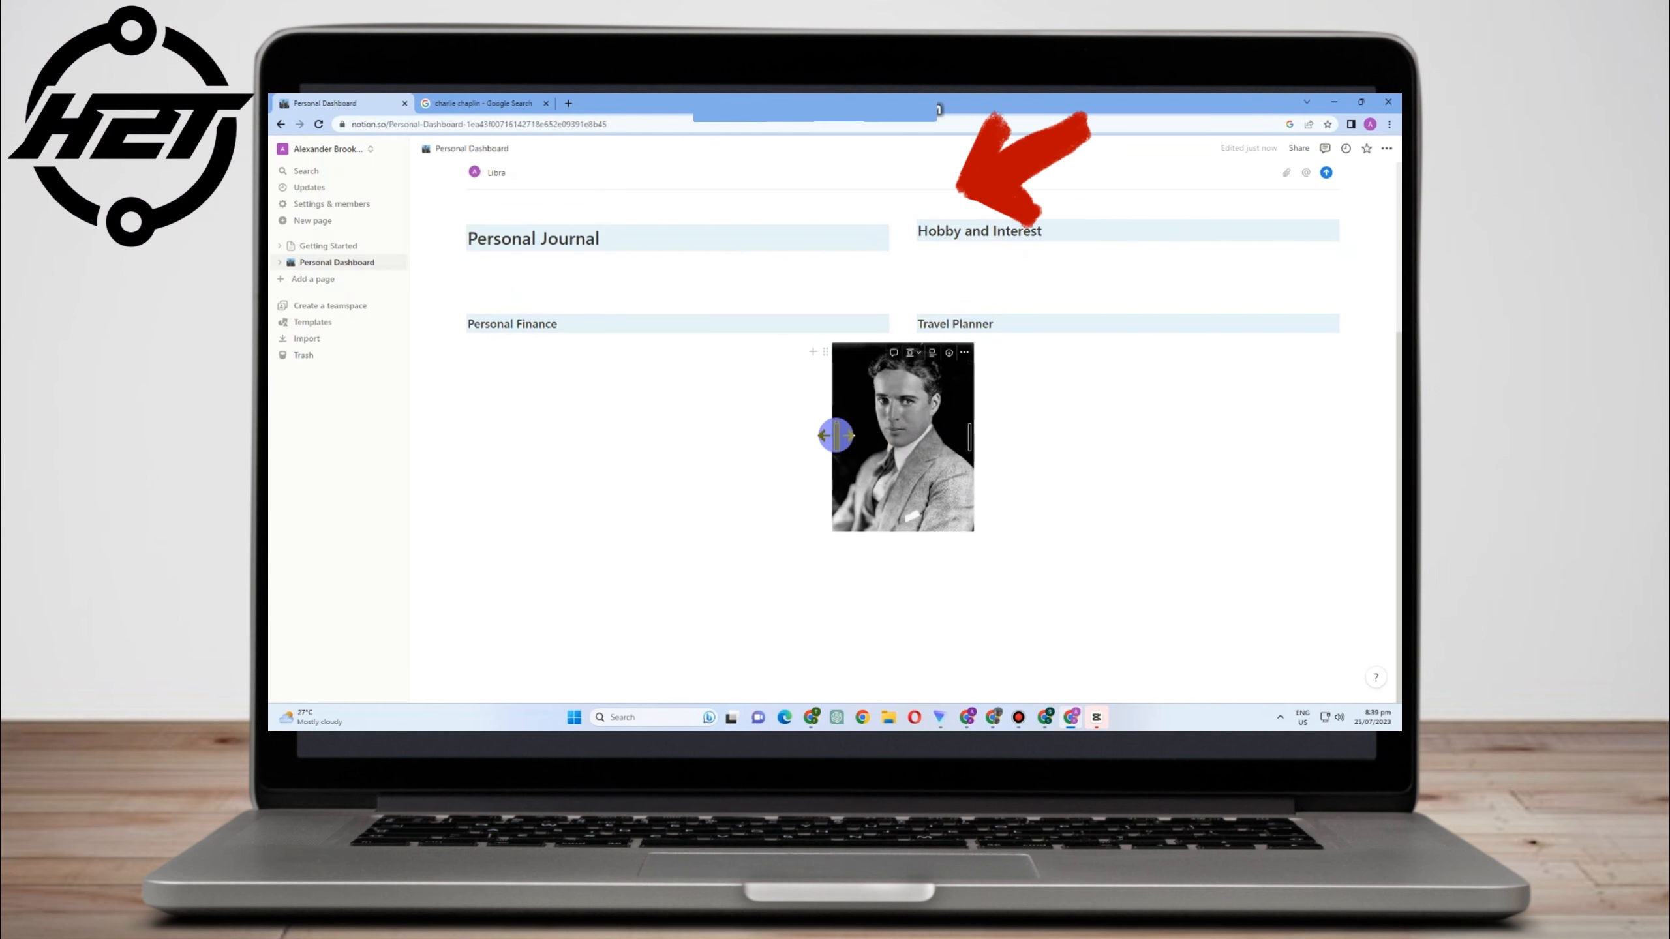
Shrink the Charlie Chaplin portrait on the dashboard and start a comment on it
left_click_drag(835, 433, 885, 463)
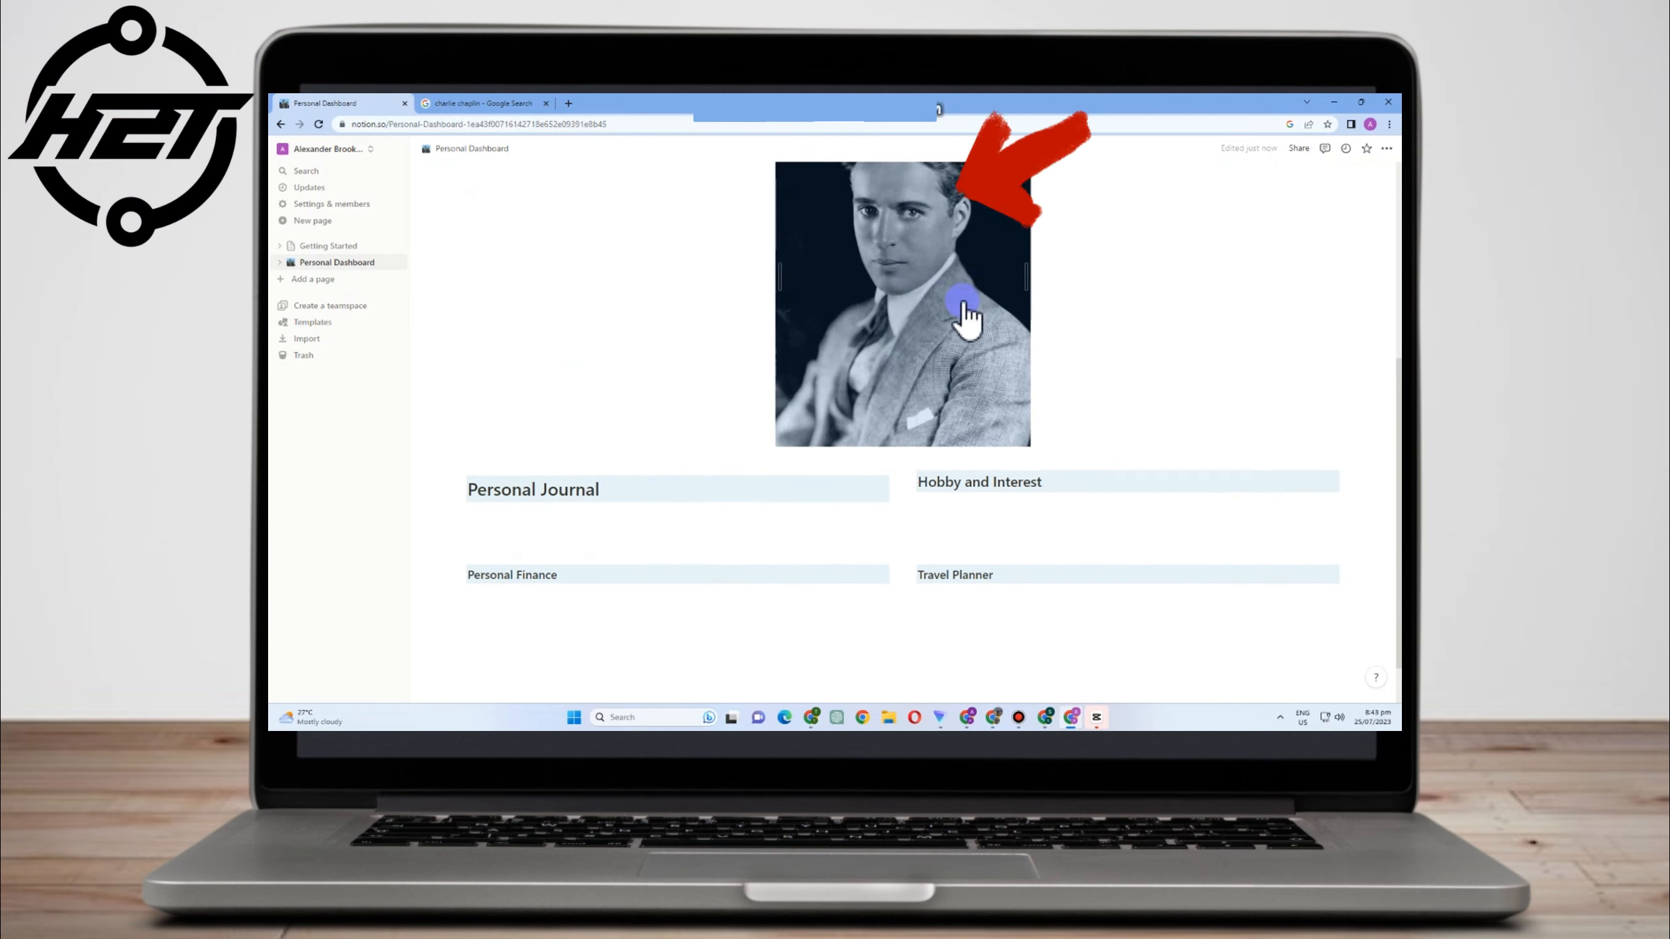
scroll(920, 309, "up", 3)
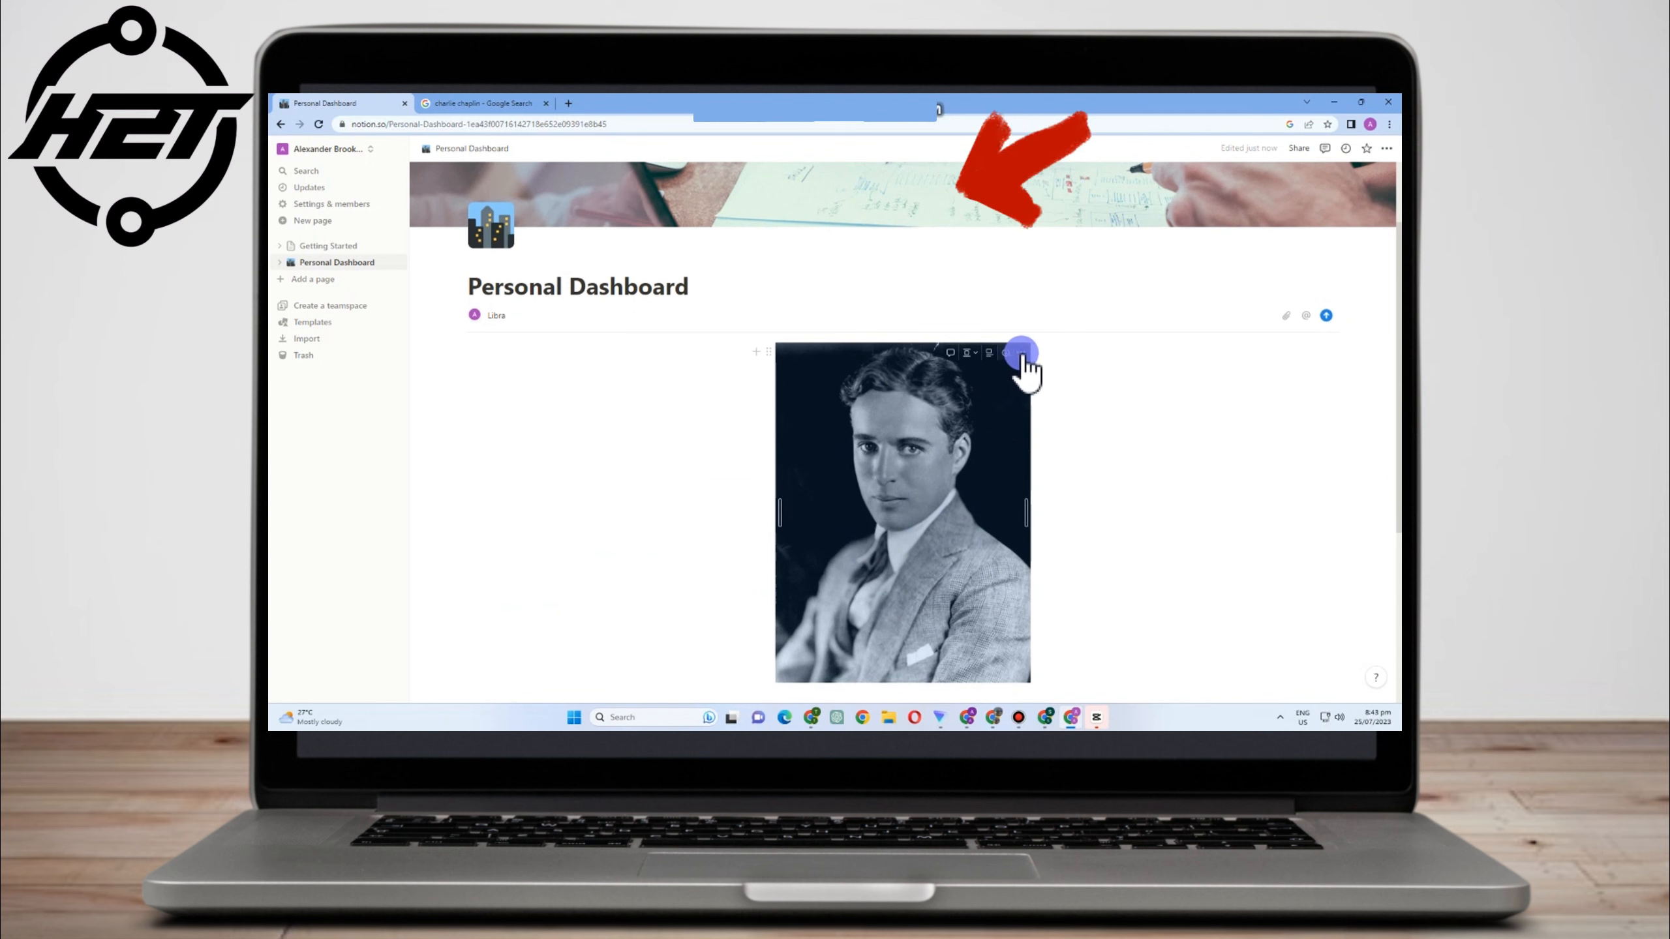
left_click(1022, 354)
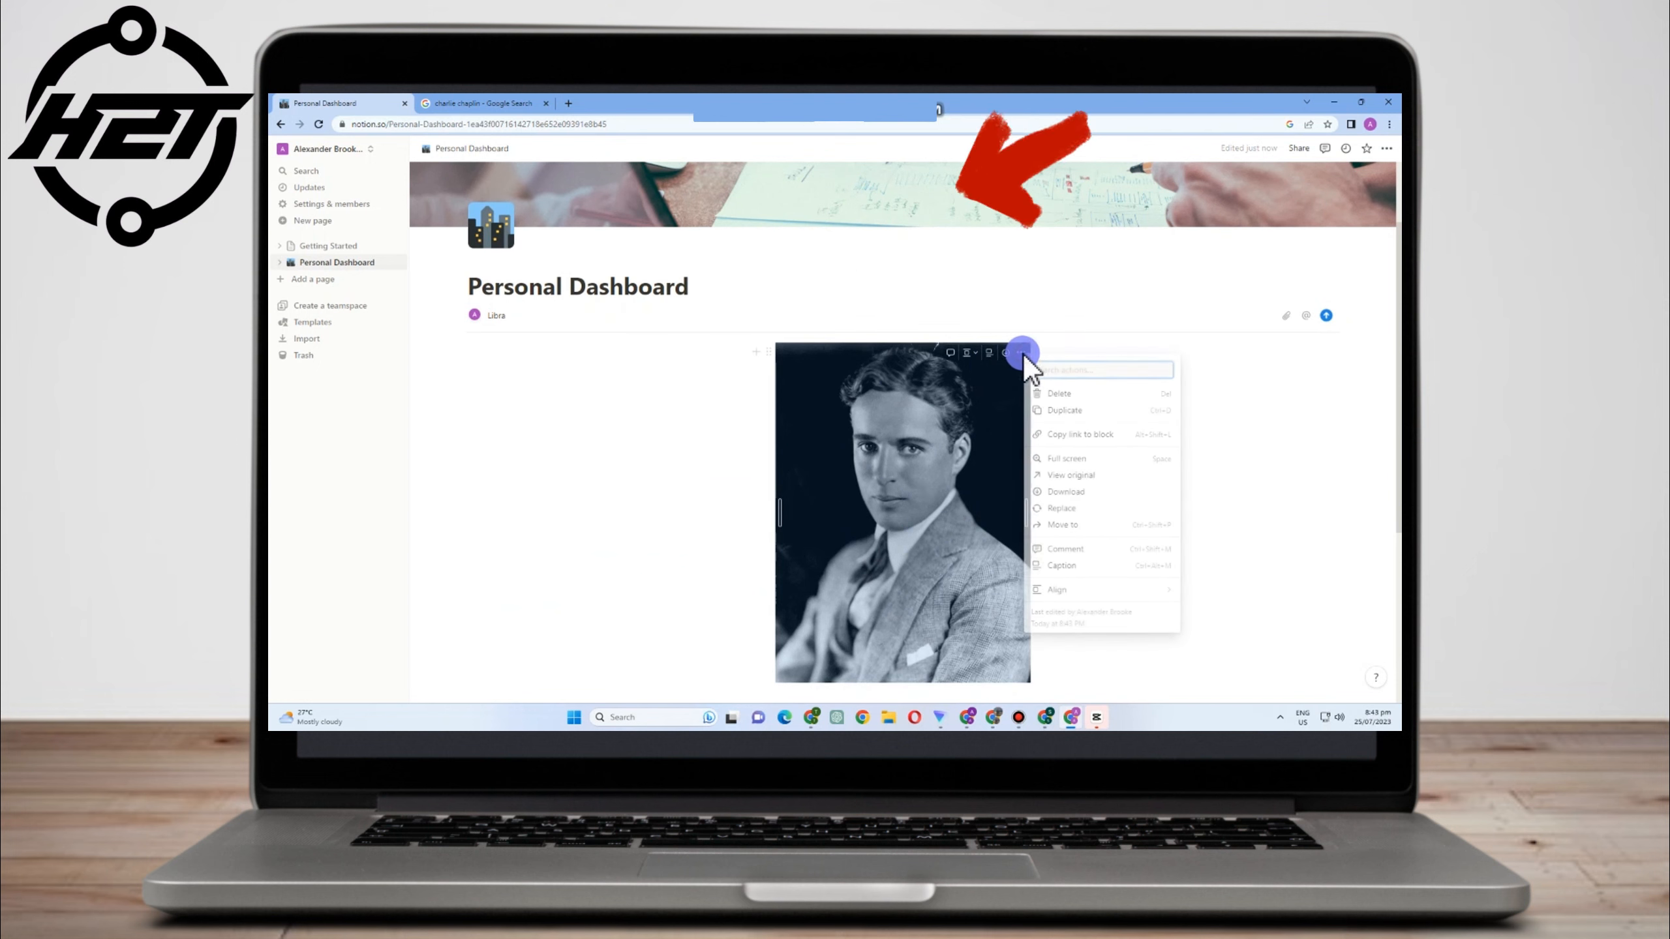
left_click(1069, 551)
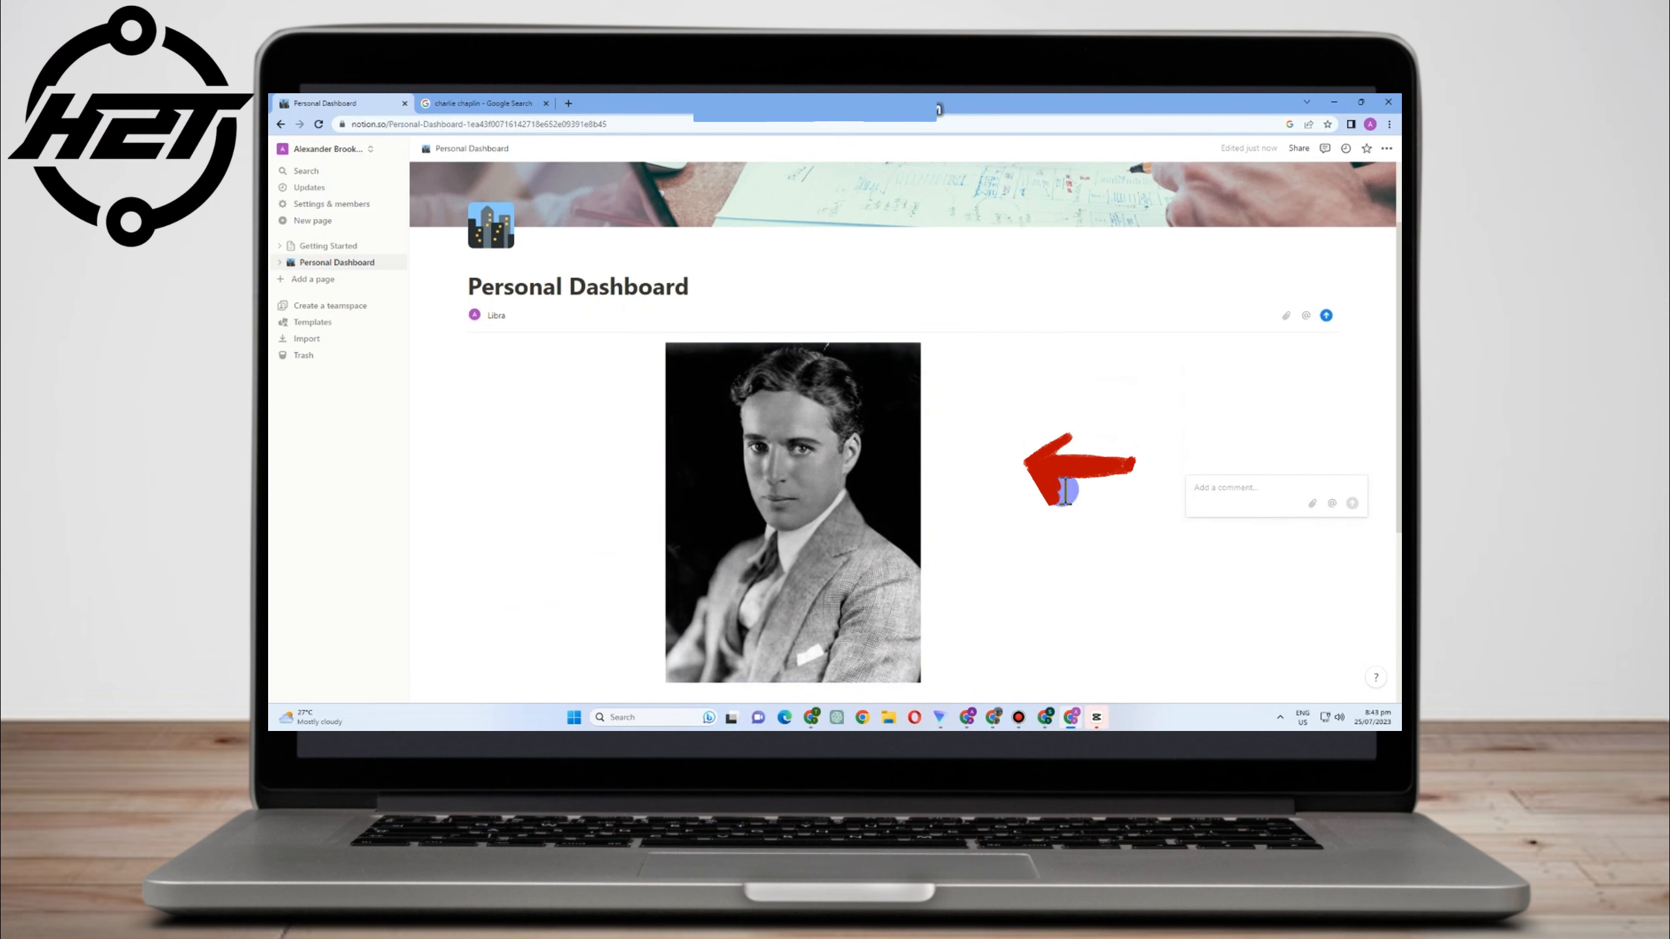
Undo the recent edits to the dashboard, including the portrait's move, resizing and insertion and the heading column widths
scroll(1191, 447, "down", 5)
scroll(1195, 448, "up", 3)
key("ctrl+z")
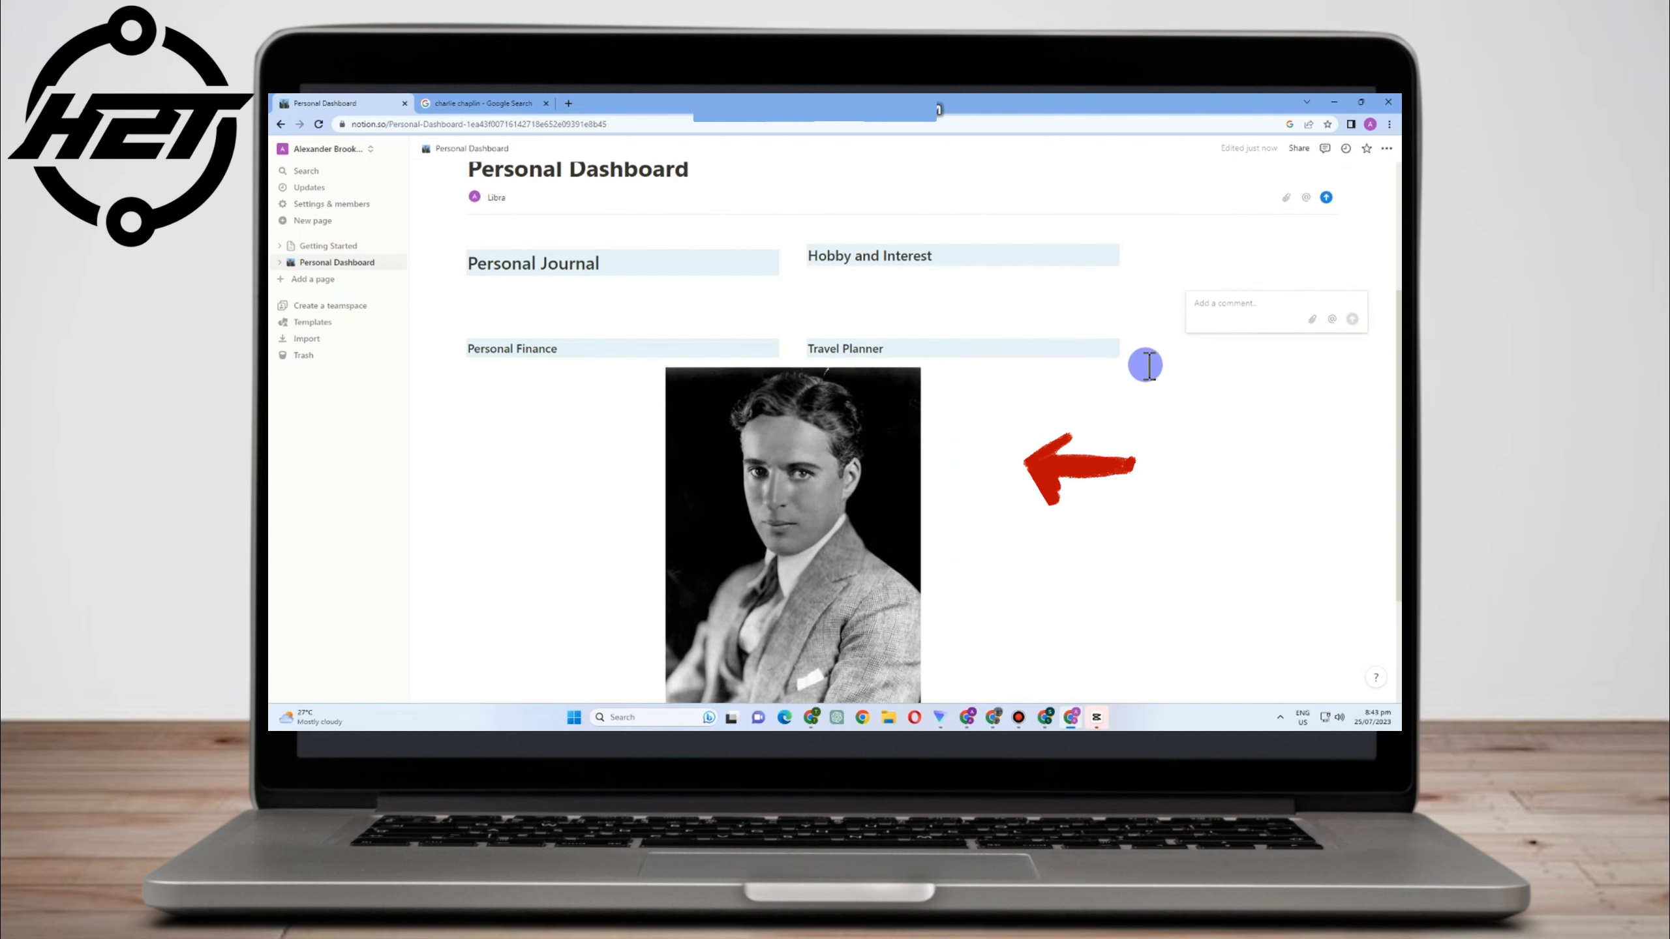
key("ctrl+z")
key("ctrl+z")
key("ctrl+z")
key("ctrl+z")
key("ctrl+z")
key("ctrl+z")
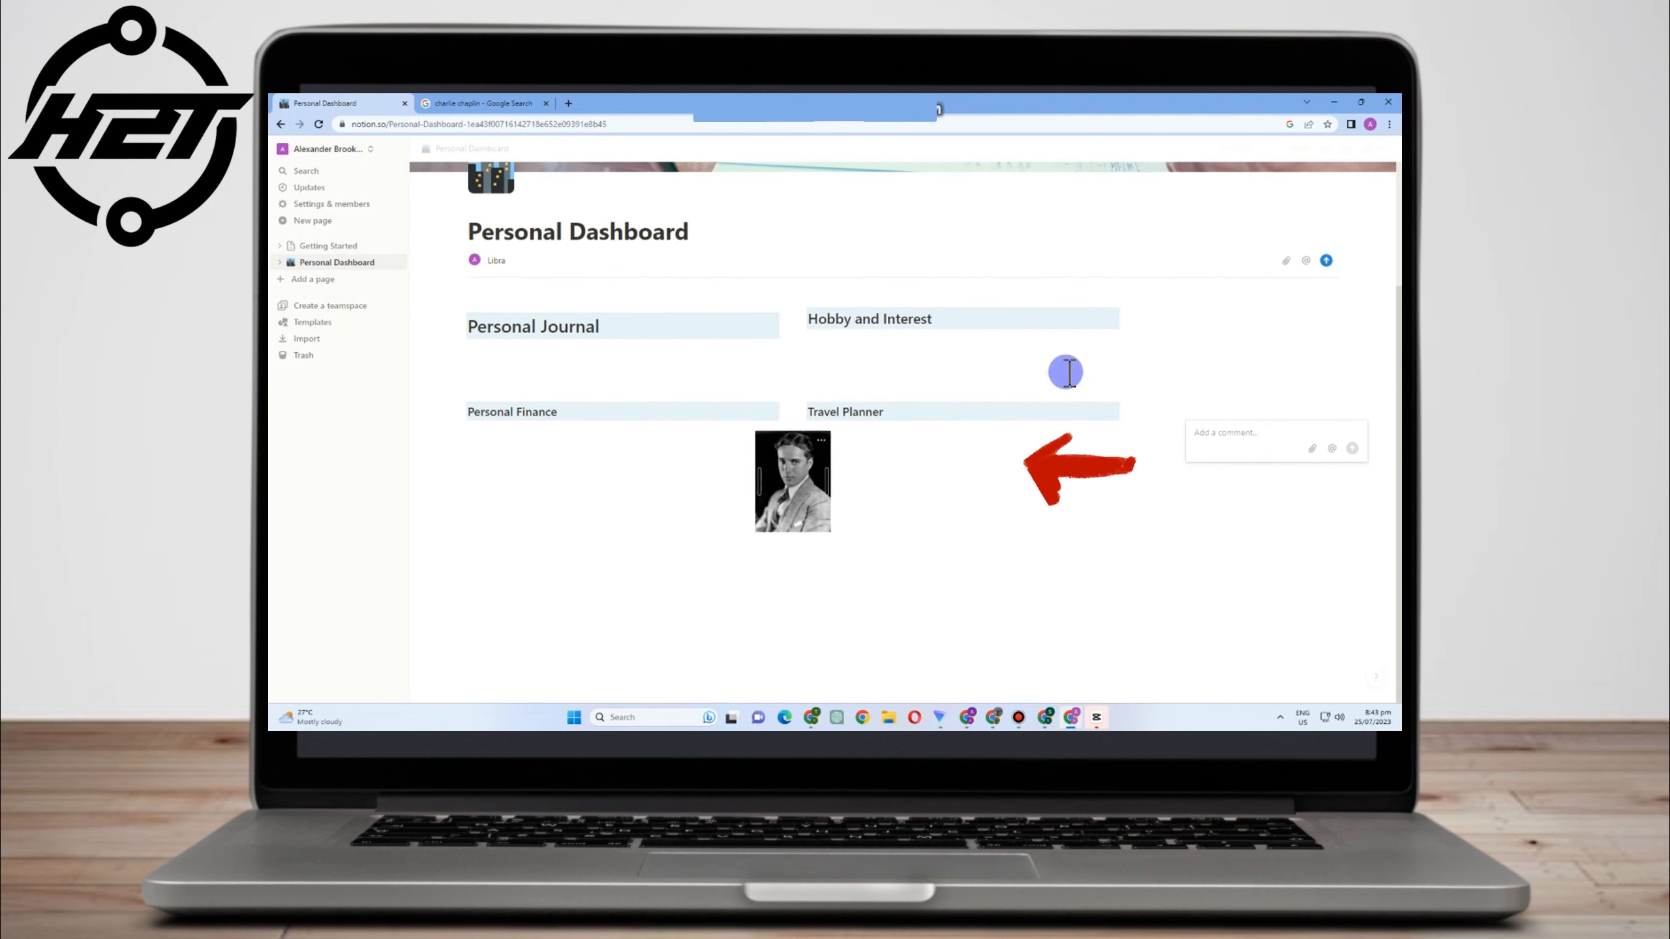
key("ctrl+z")
key("ctrl+z")
key("ctrl+z")
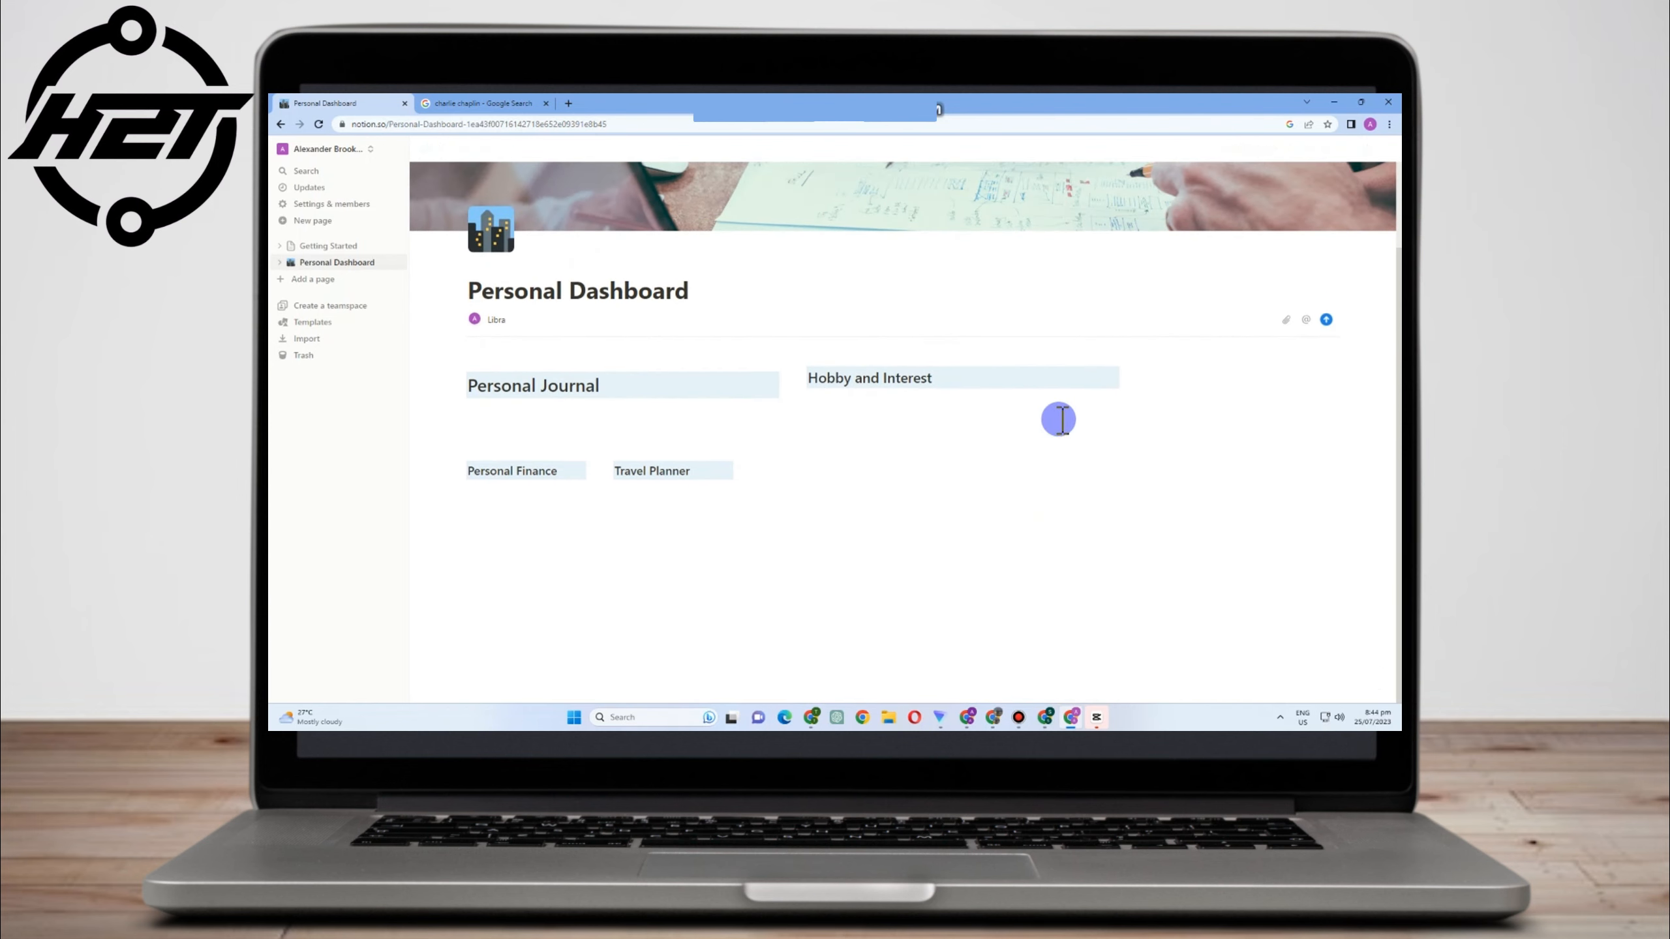
key("ctrl+z")
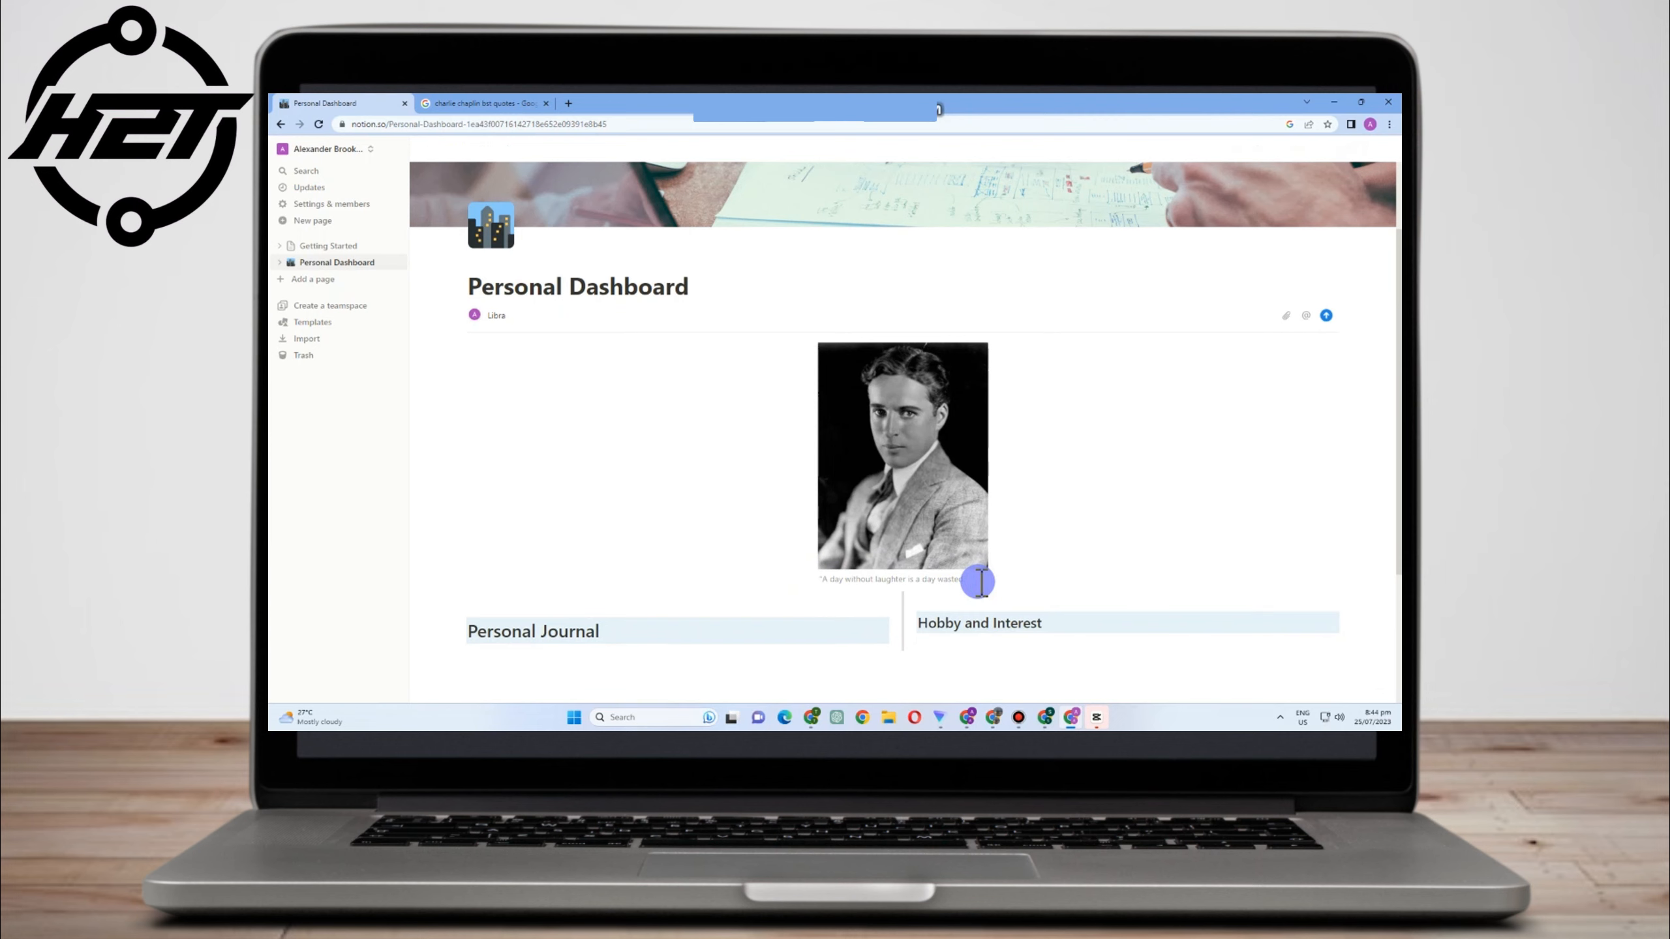
Format the caption "A day without laughter is a day wasted" under the portrait as bold, underlined red text
scroll(978, 582, "down", 3)
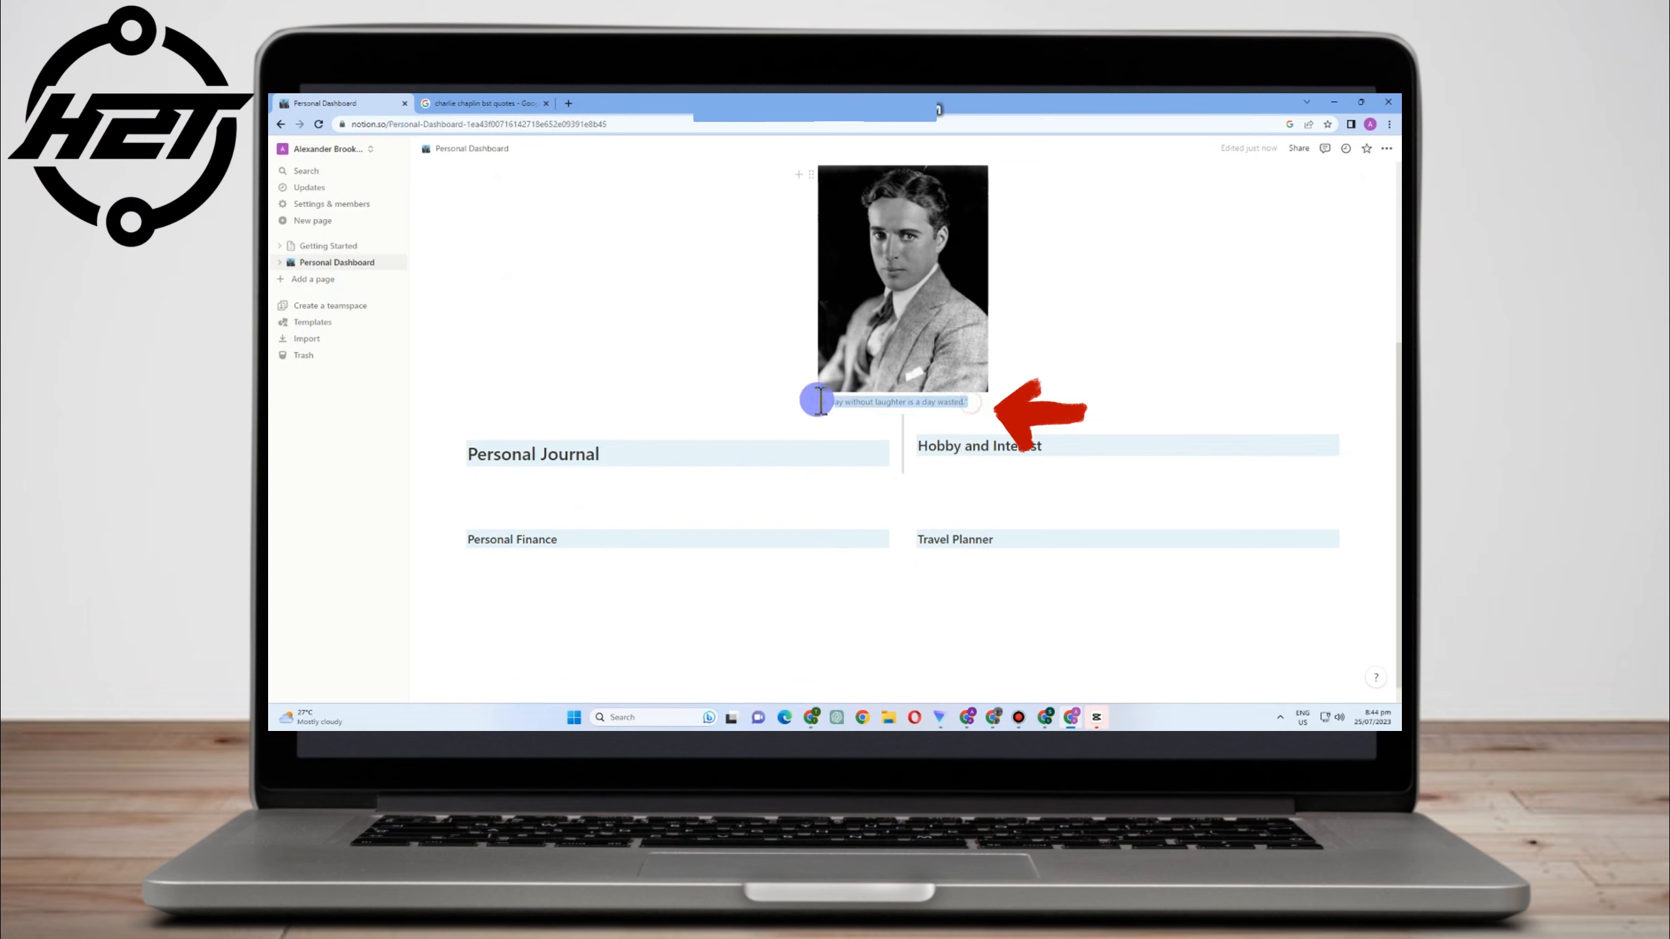
left_click(857, 401)
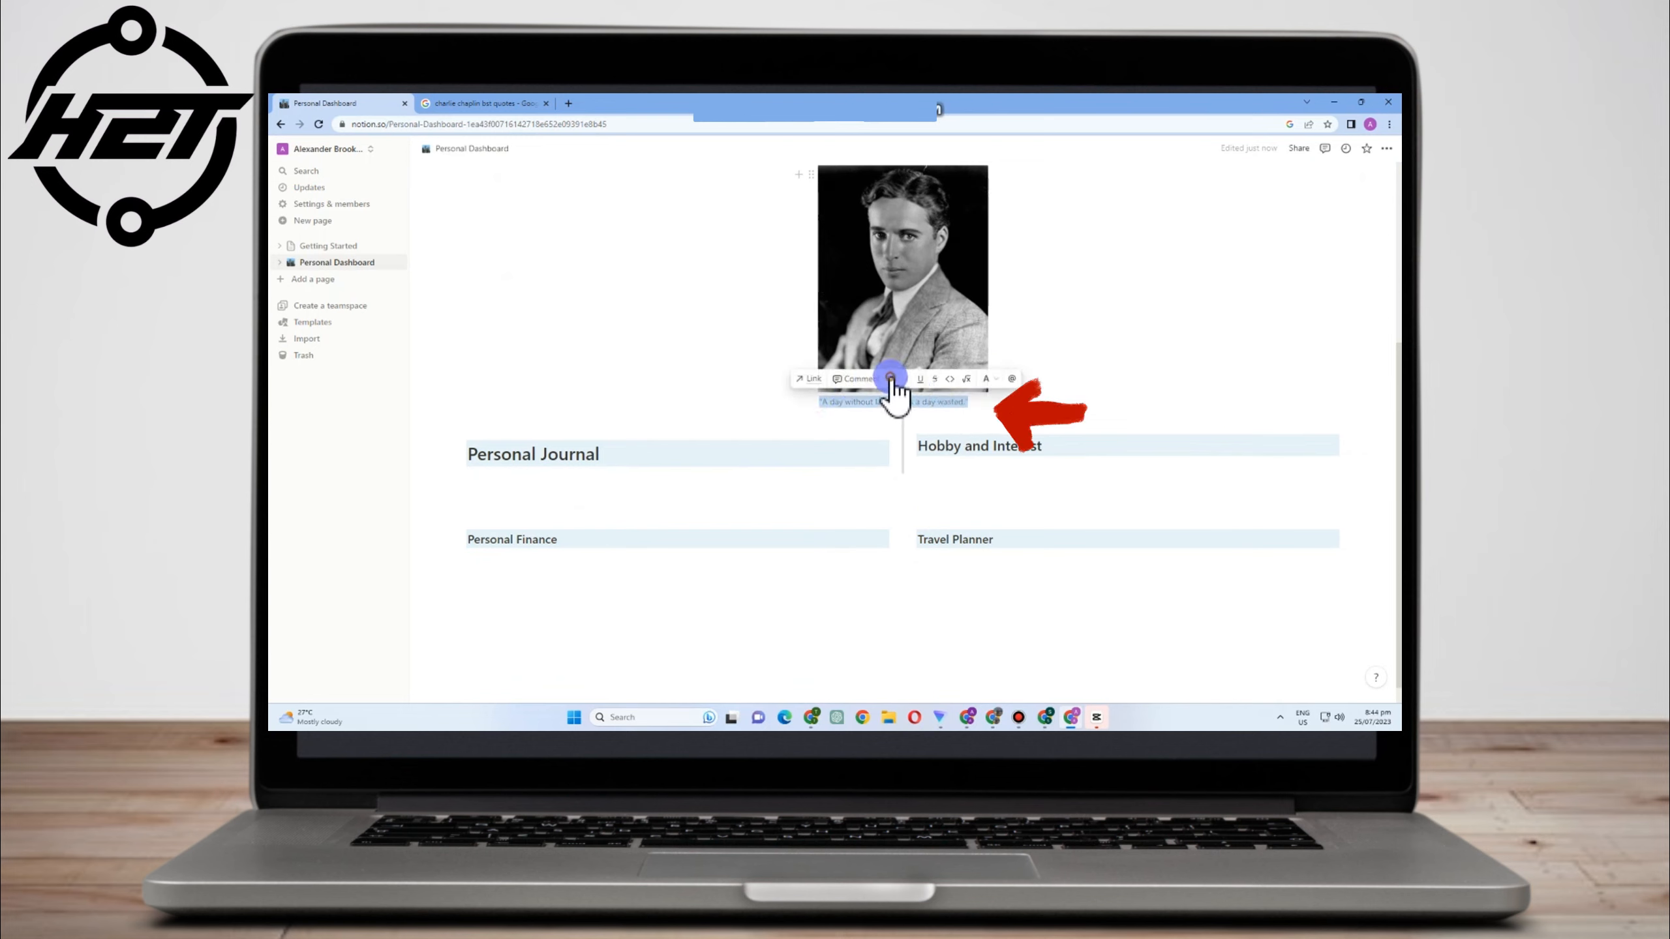
left_click(988, 380)
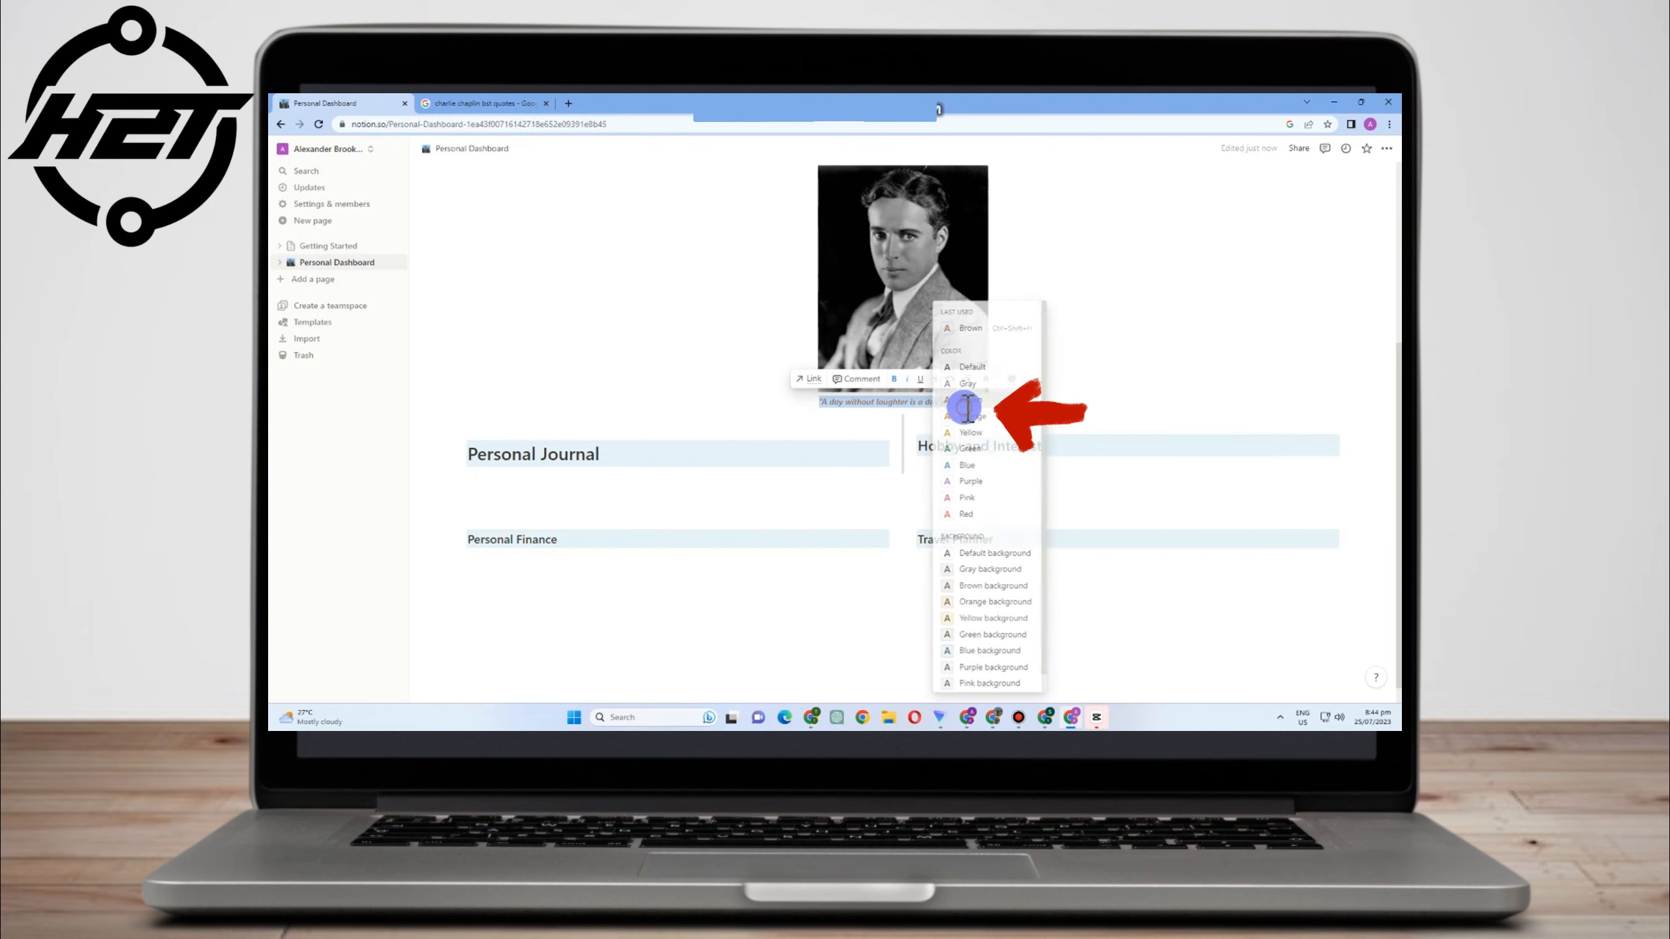
left_click(981, 394)
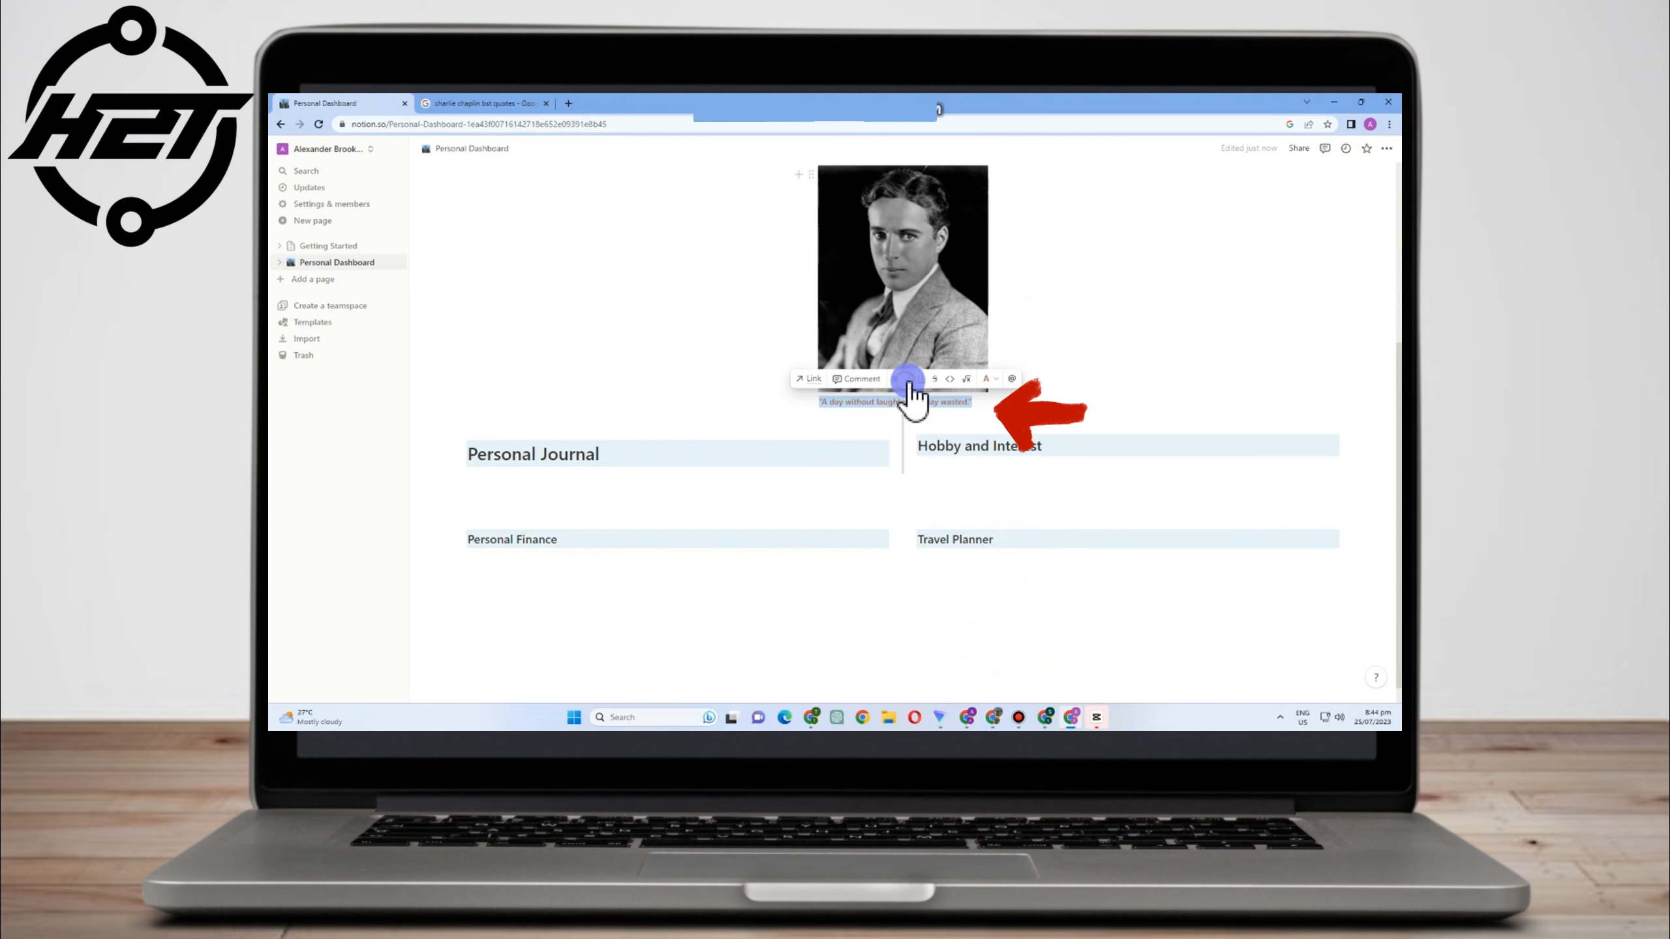
left_click(1126, 399)
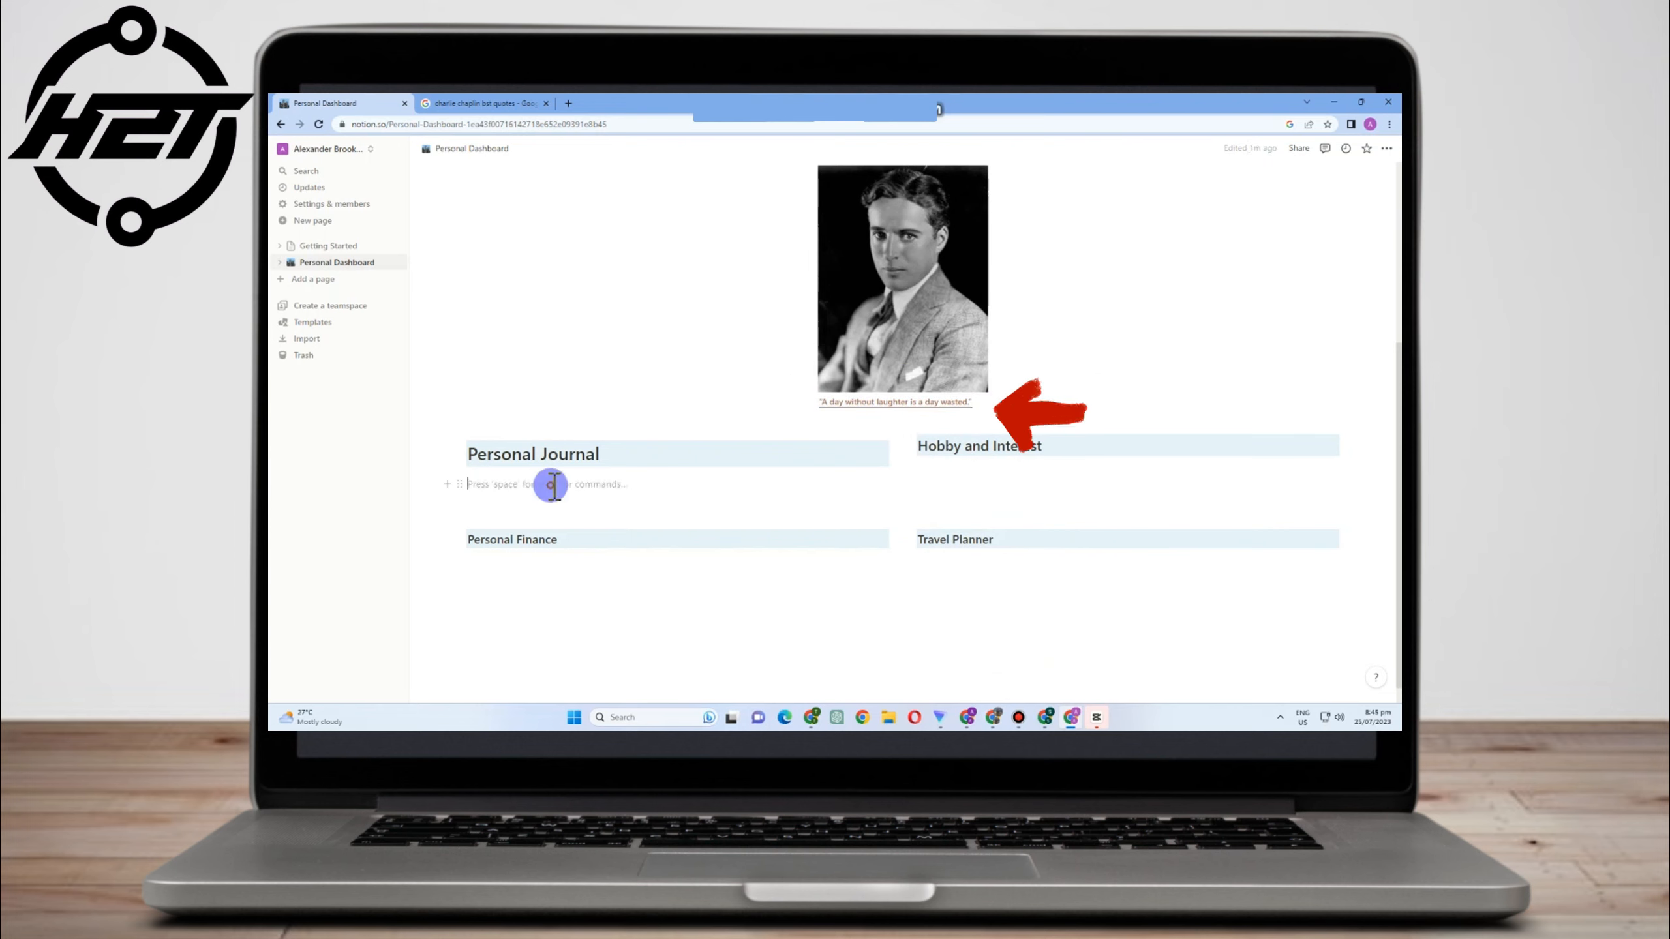
Insert dividers below the Personal Journal and Hobby and Interest headings
type("----")
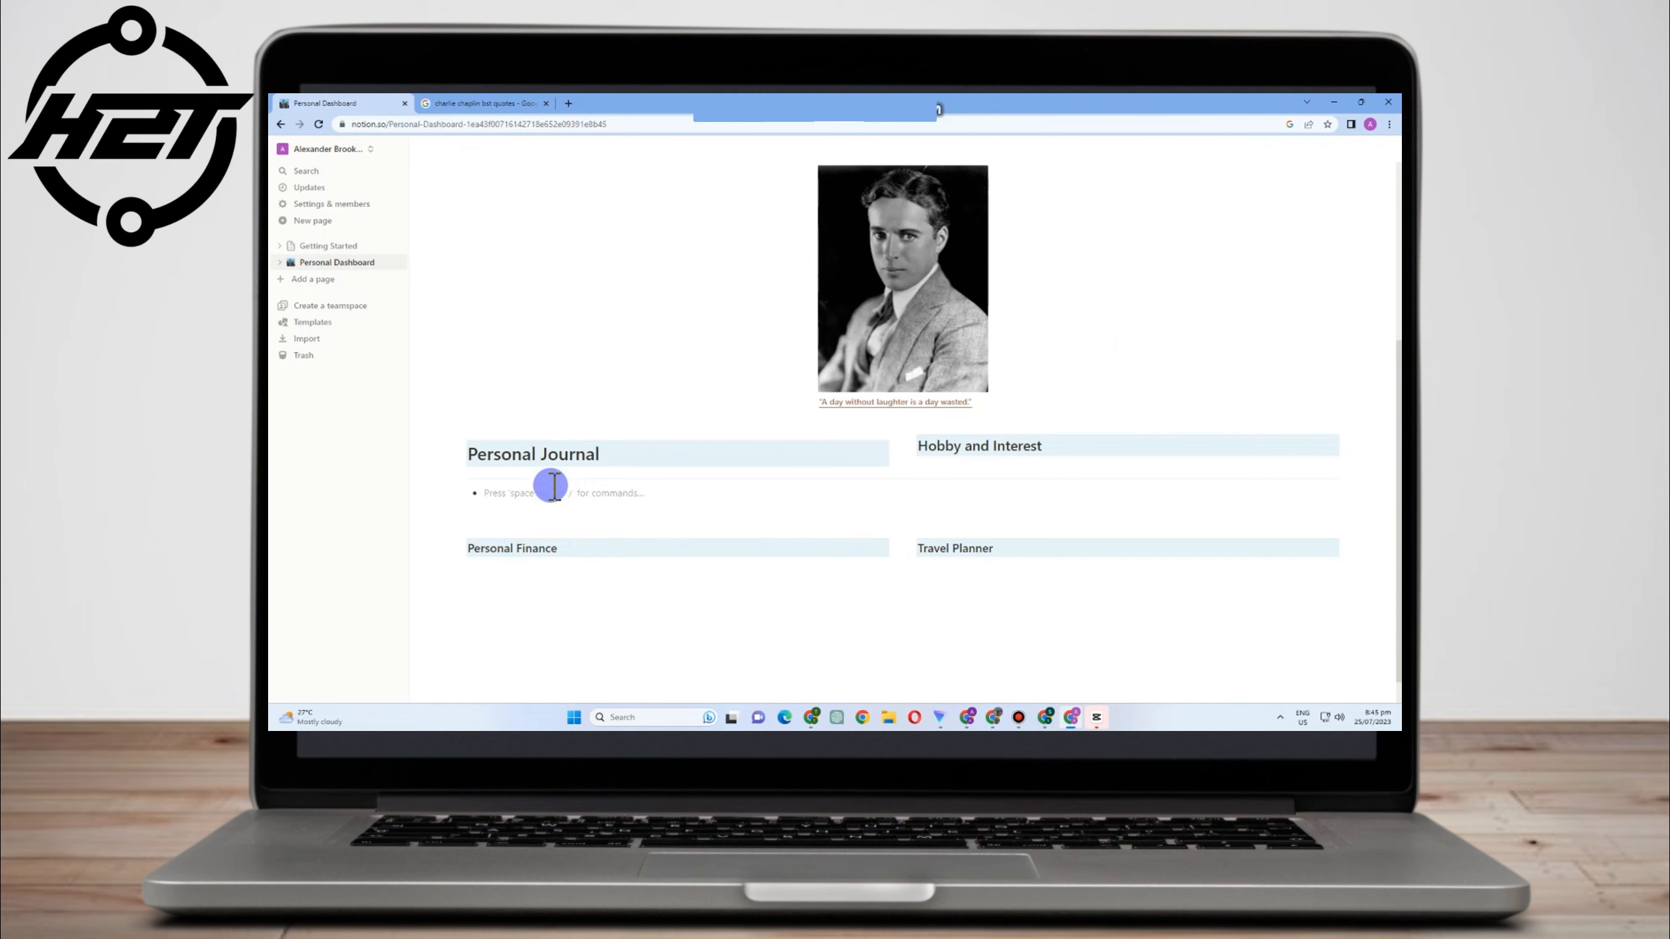
left_click(939, 469)
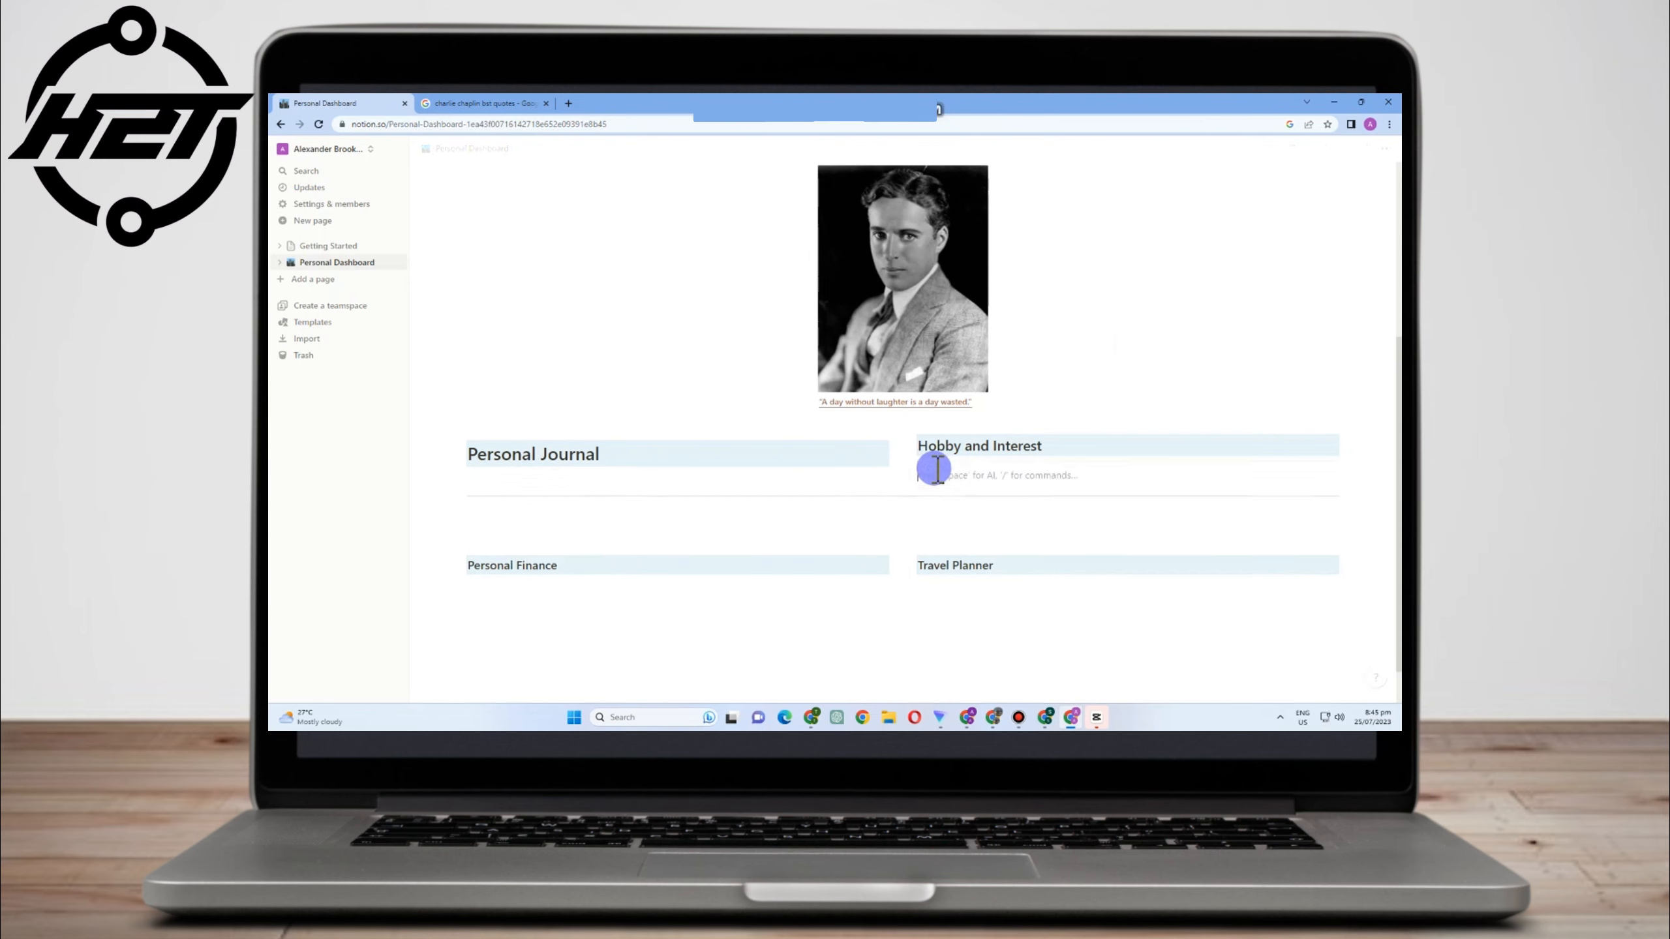
key("space")
key("Escape")
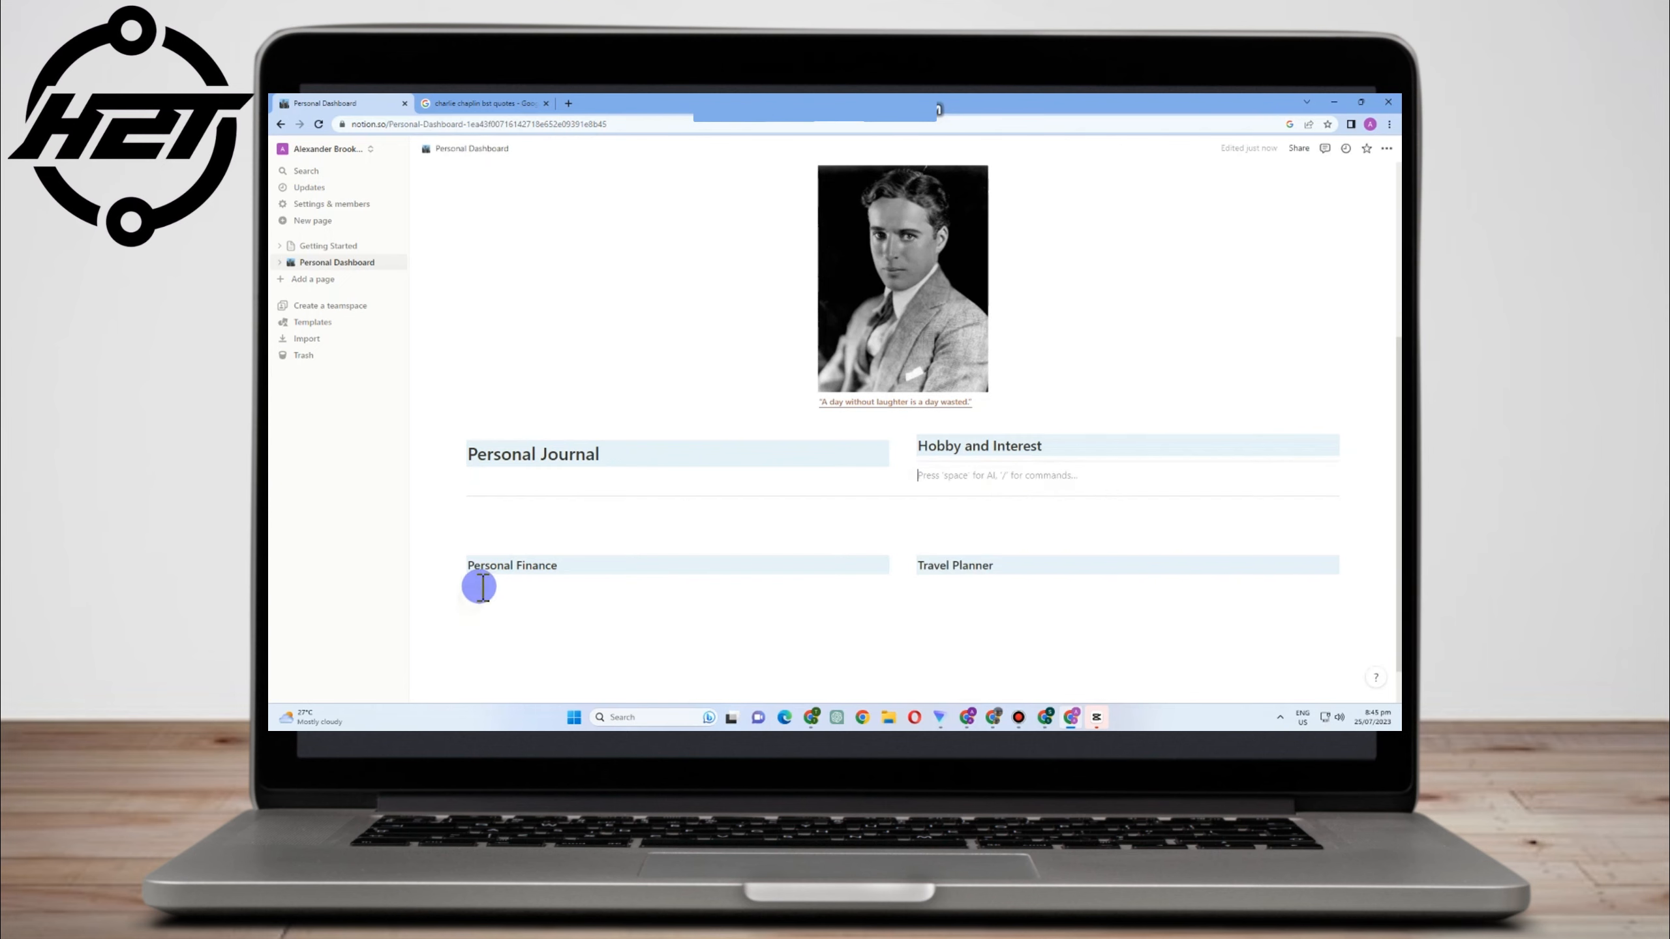
Insert a divider below the Personal Finance and Travel Planner headings
left_click(478, 586)
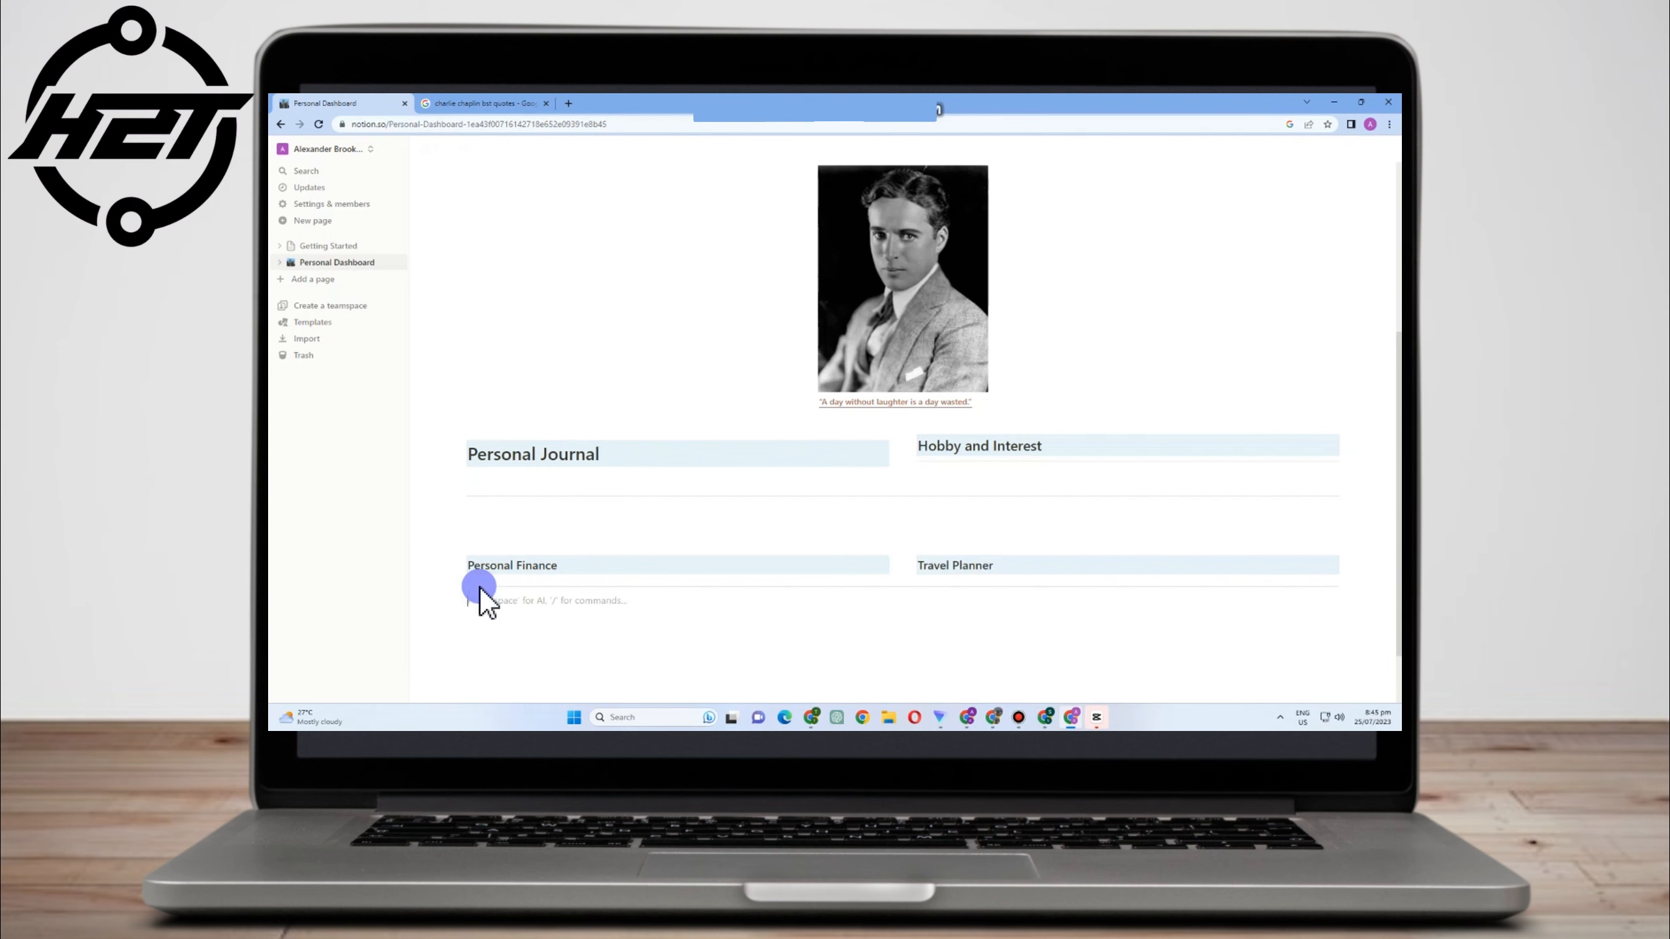
key("space")
key("Escape")
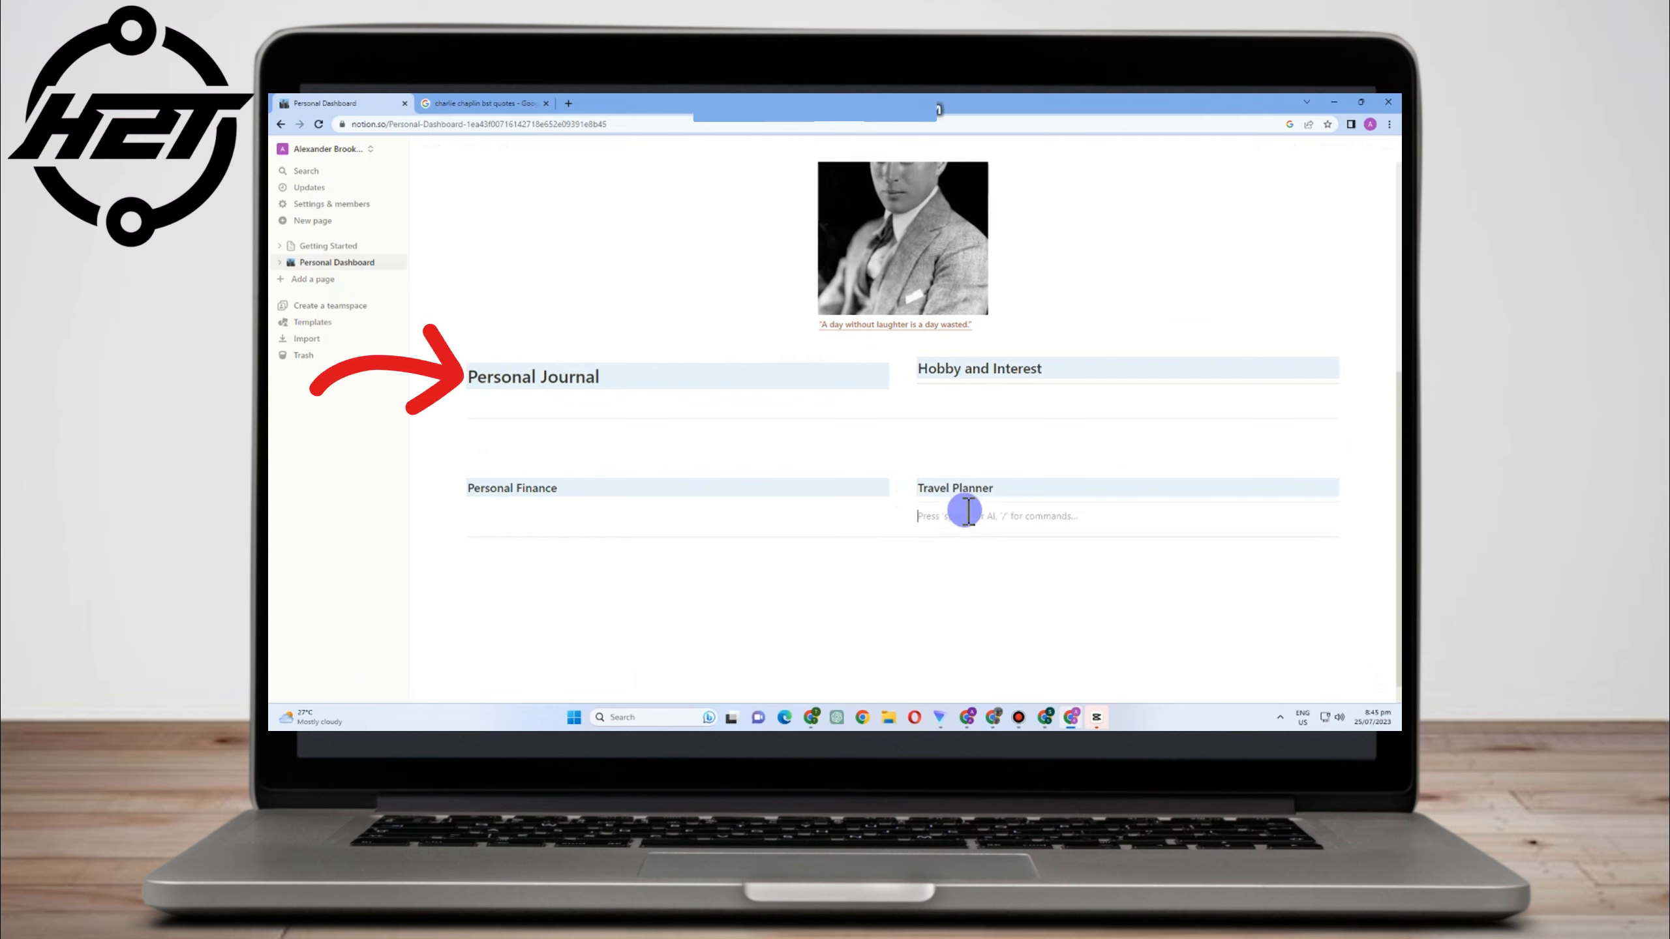
Look through the AI writing options and the block actions for the empty block below Personal Journal
left_click(467, 285)
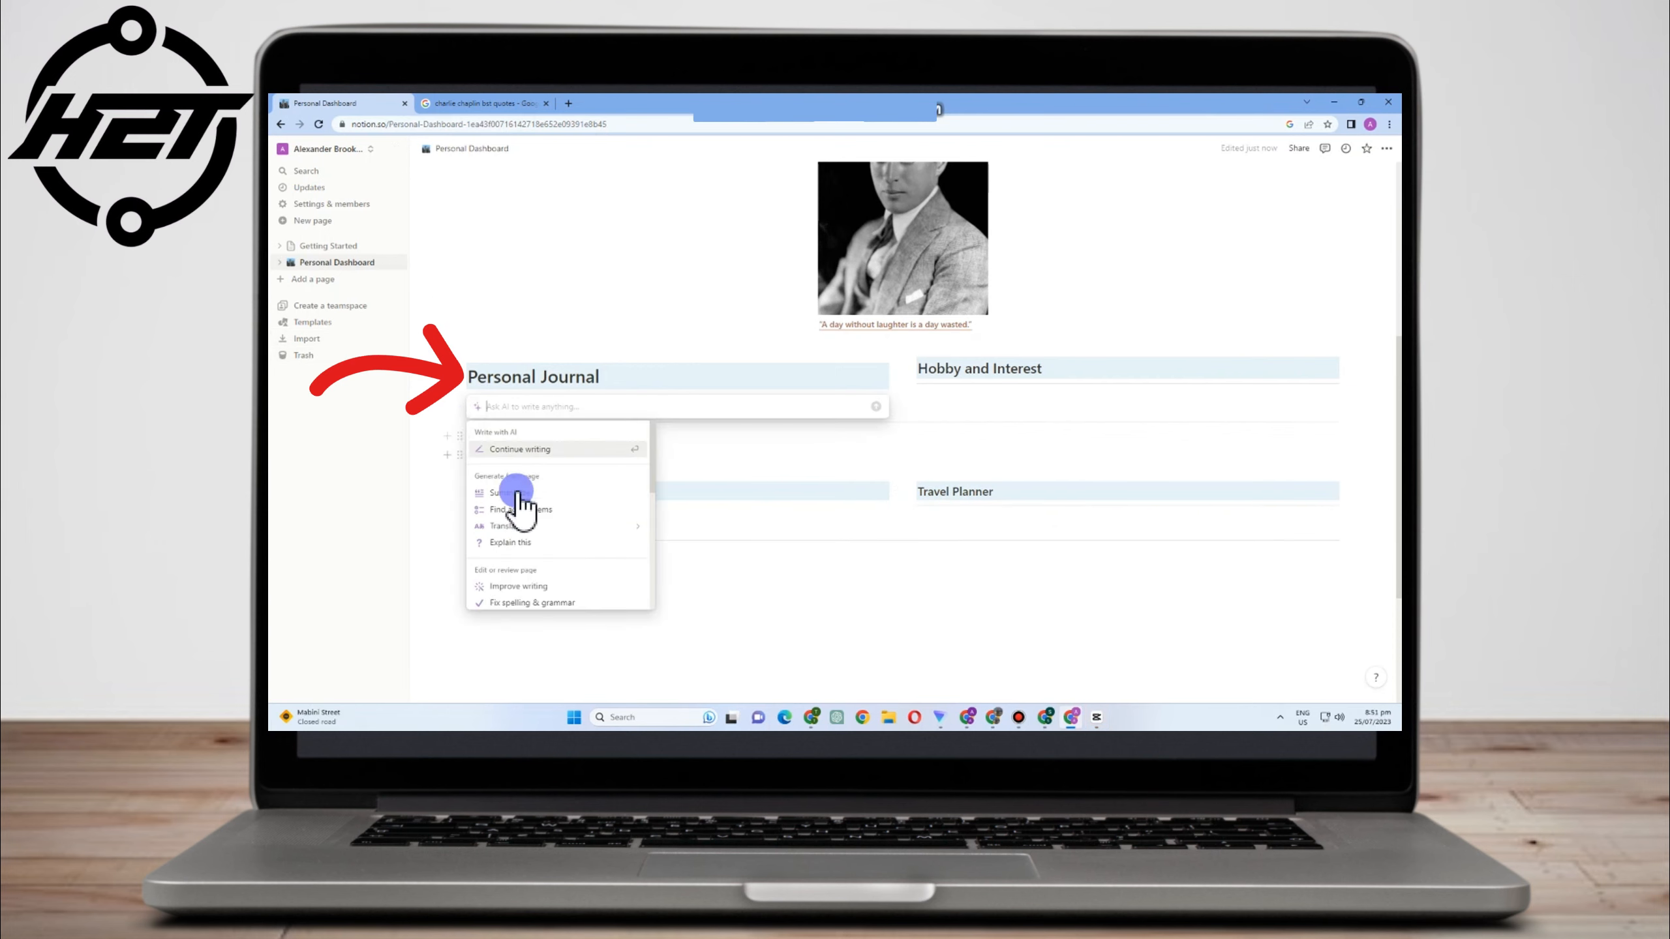
scroll(526, 533, "down", 3)
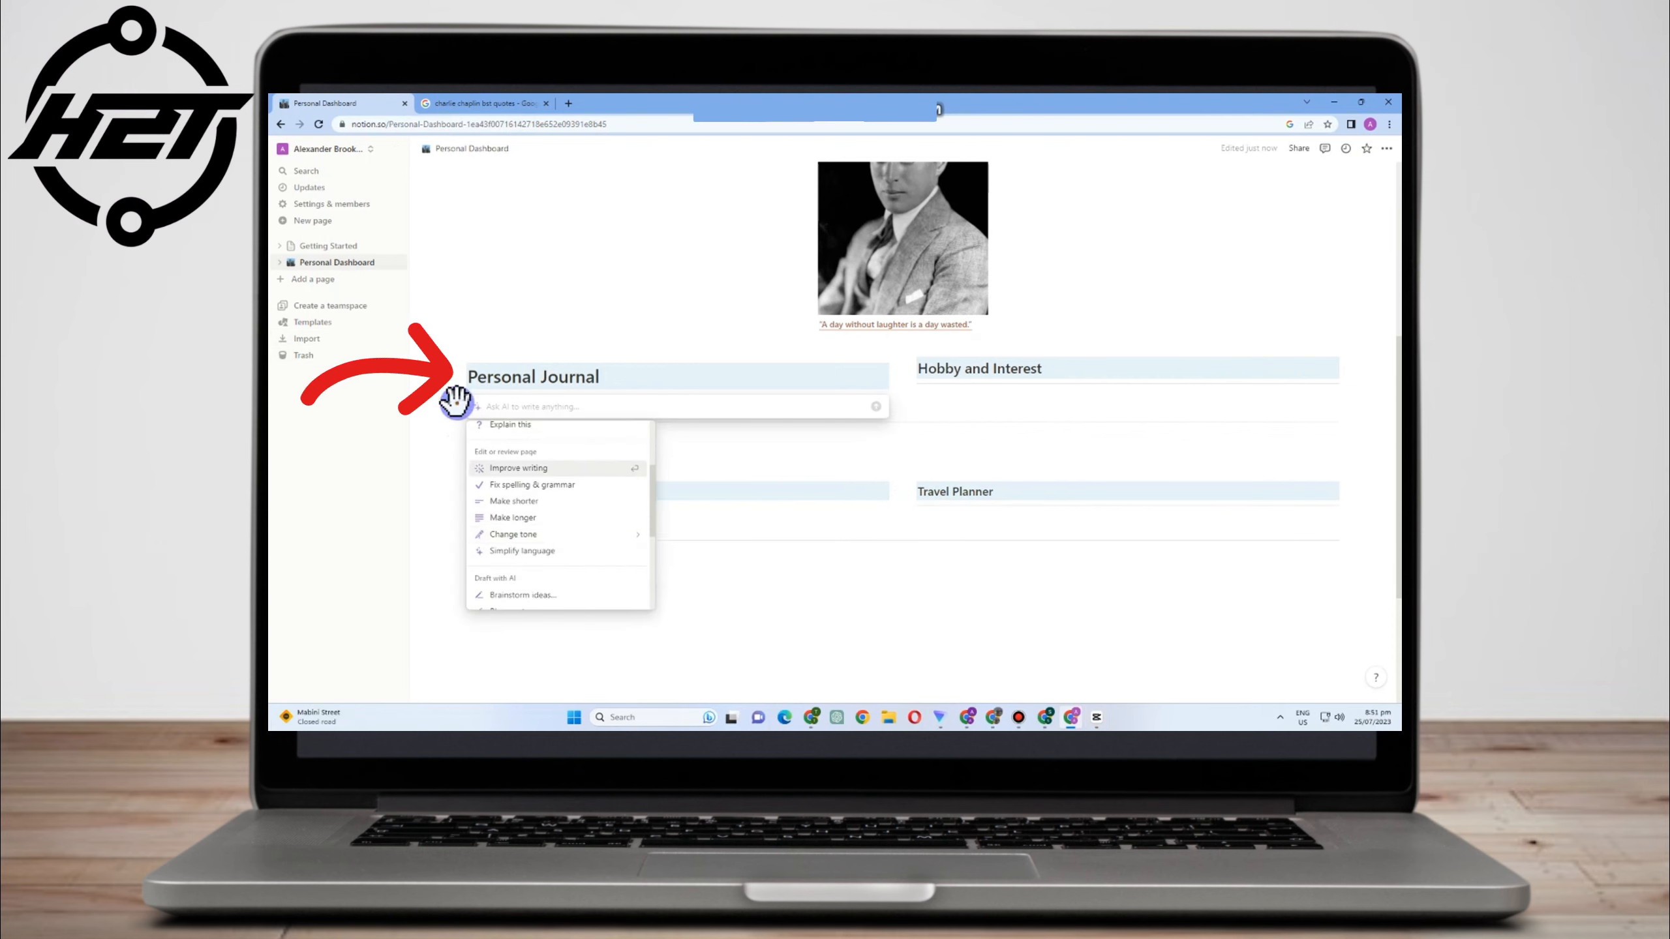
left_click(461, 400)
left_click(453, 407)
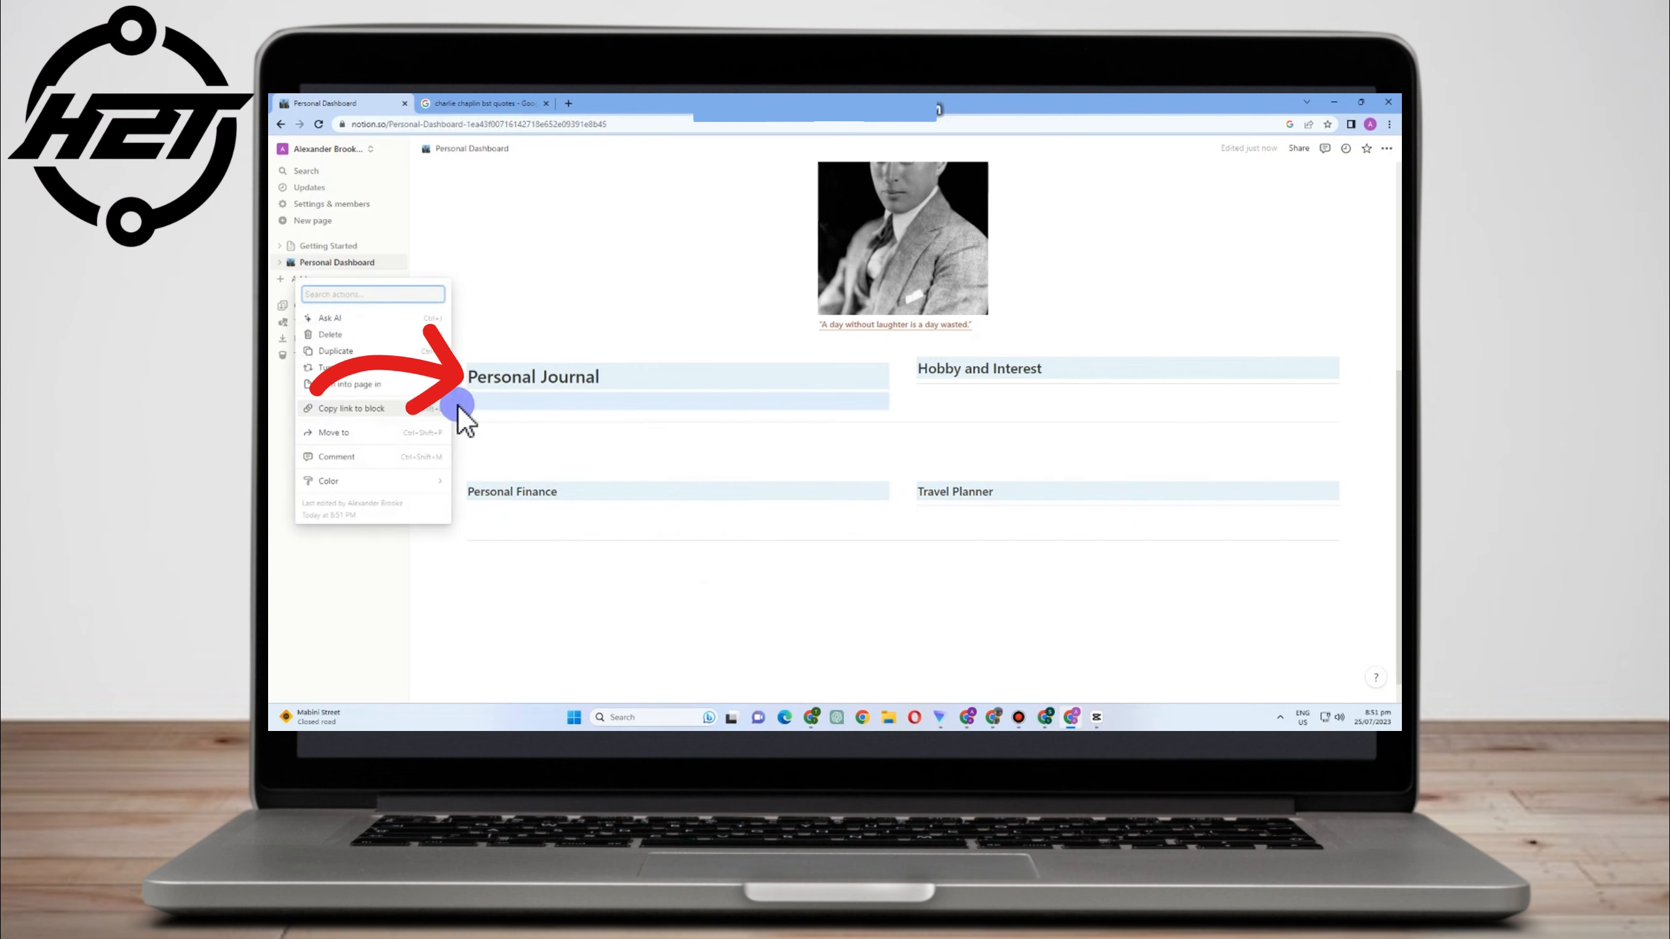
left_click(458, 409)
Add a to-do item reading "July" directly below the Personal Journal heading
left_click(446, 404)
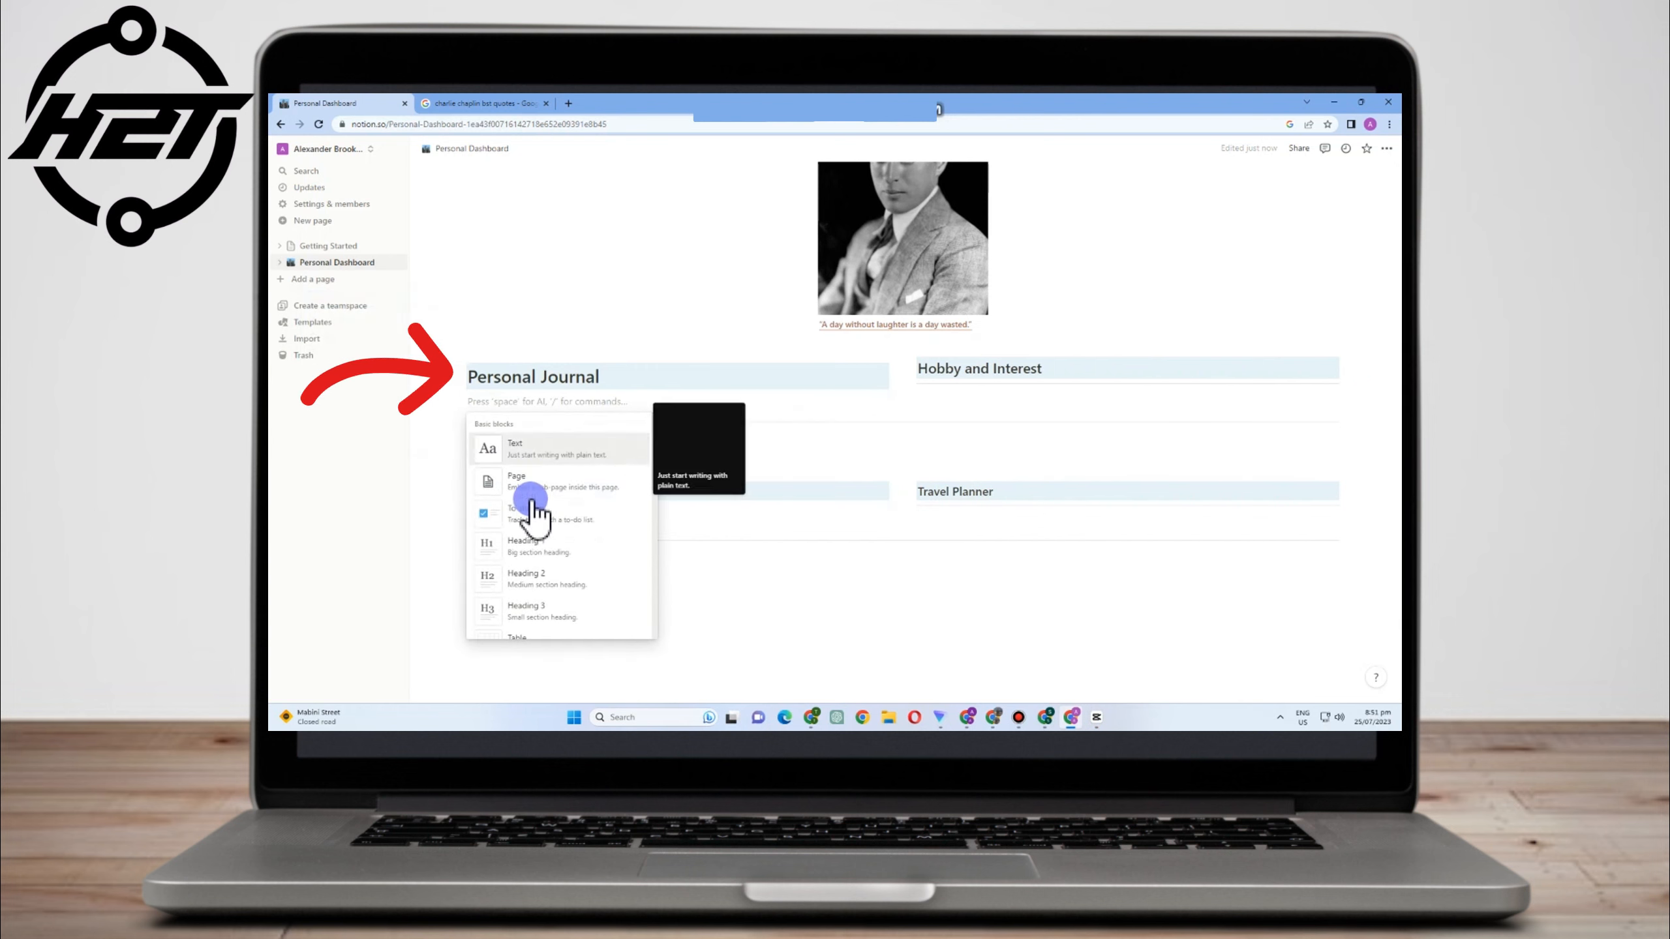
scroll(541, 469, "down", 1)
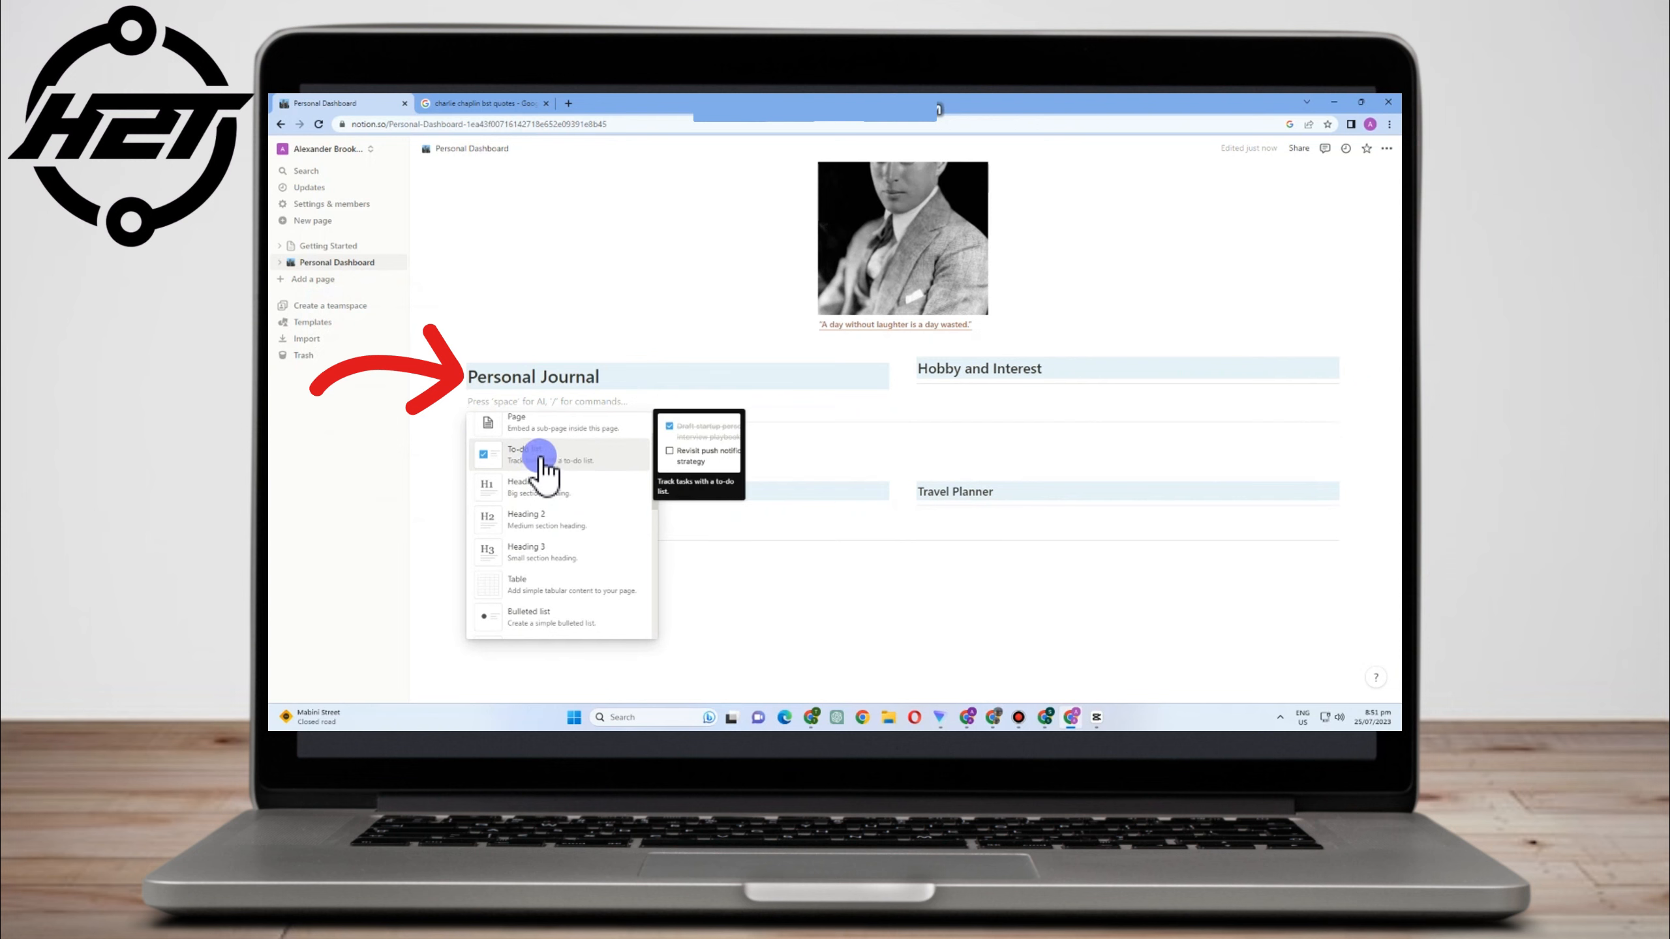
scroll(543, 579, "down", 3)
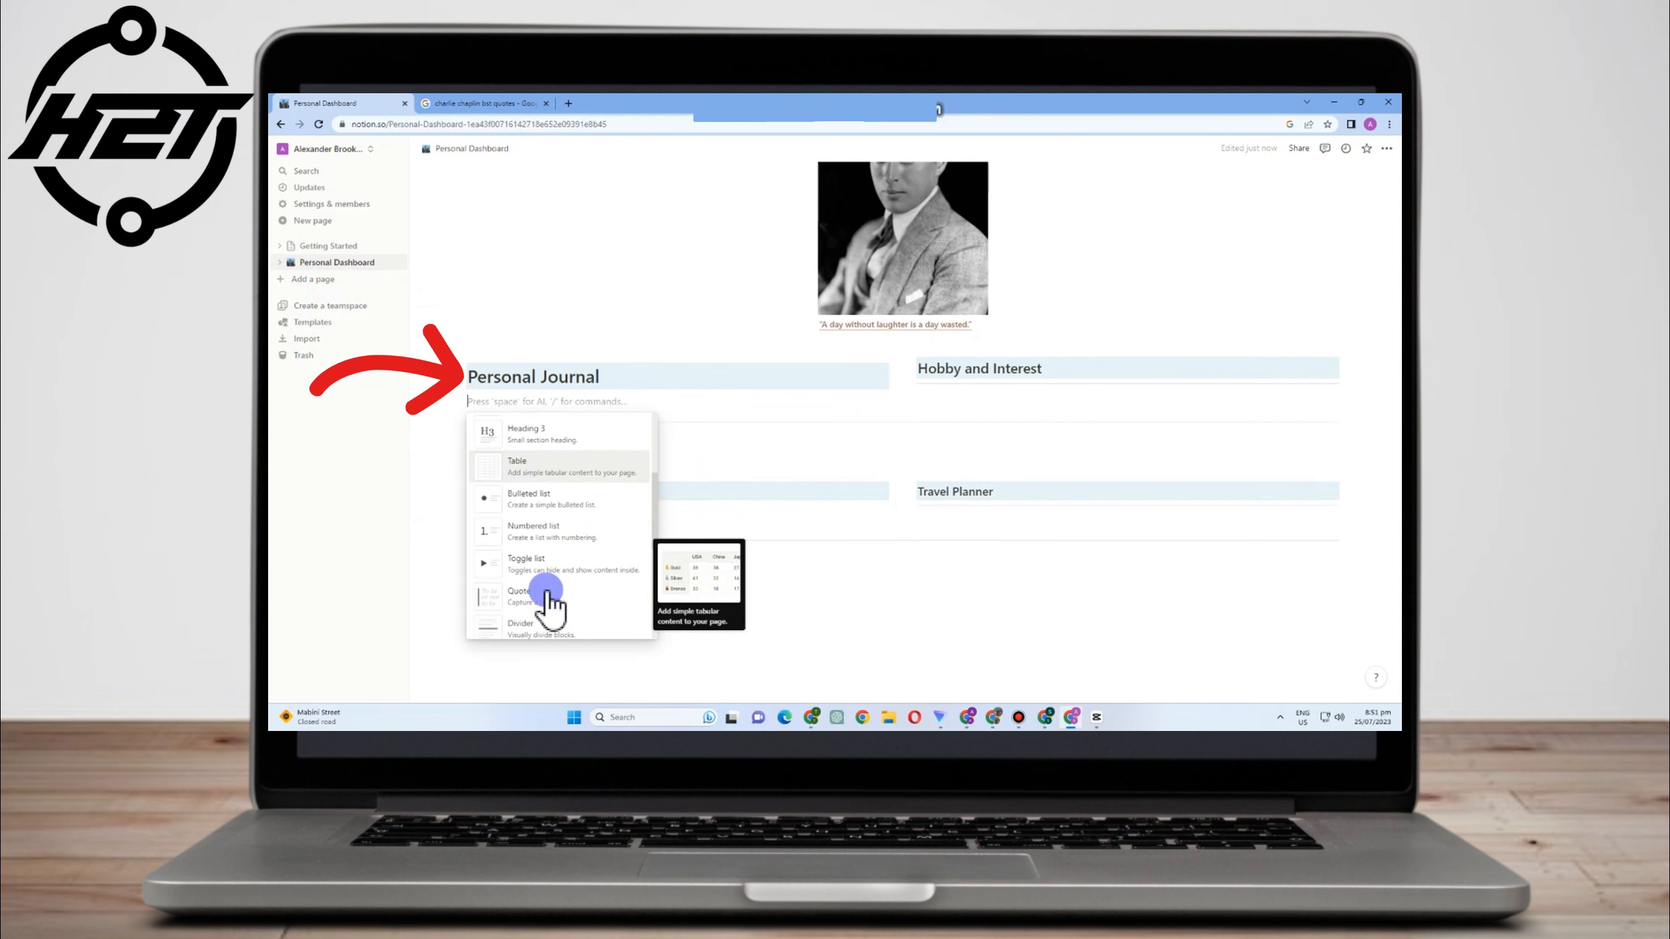
scroll(547, 573, "down", 3)
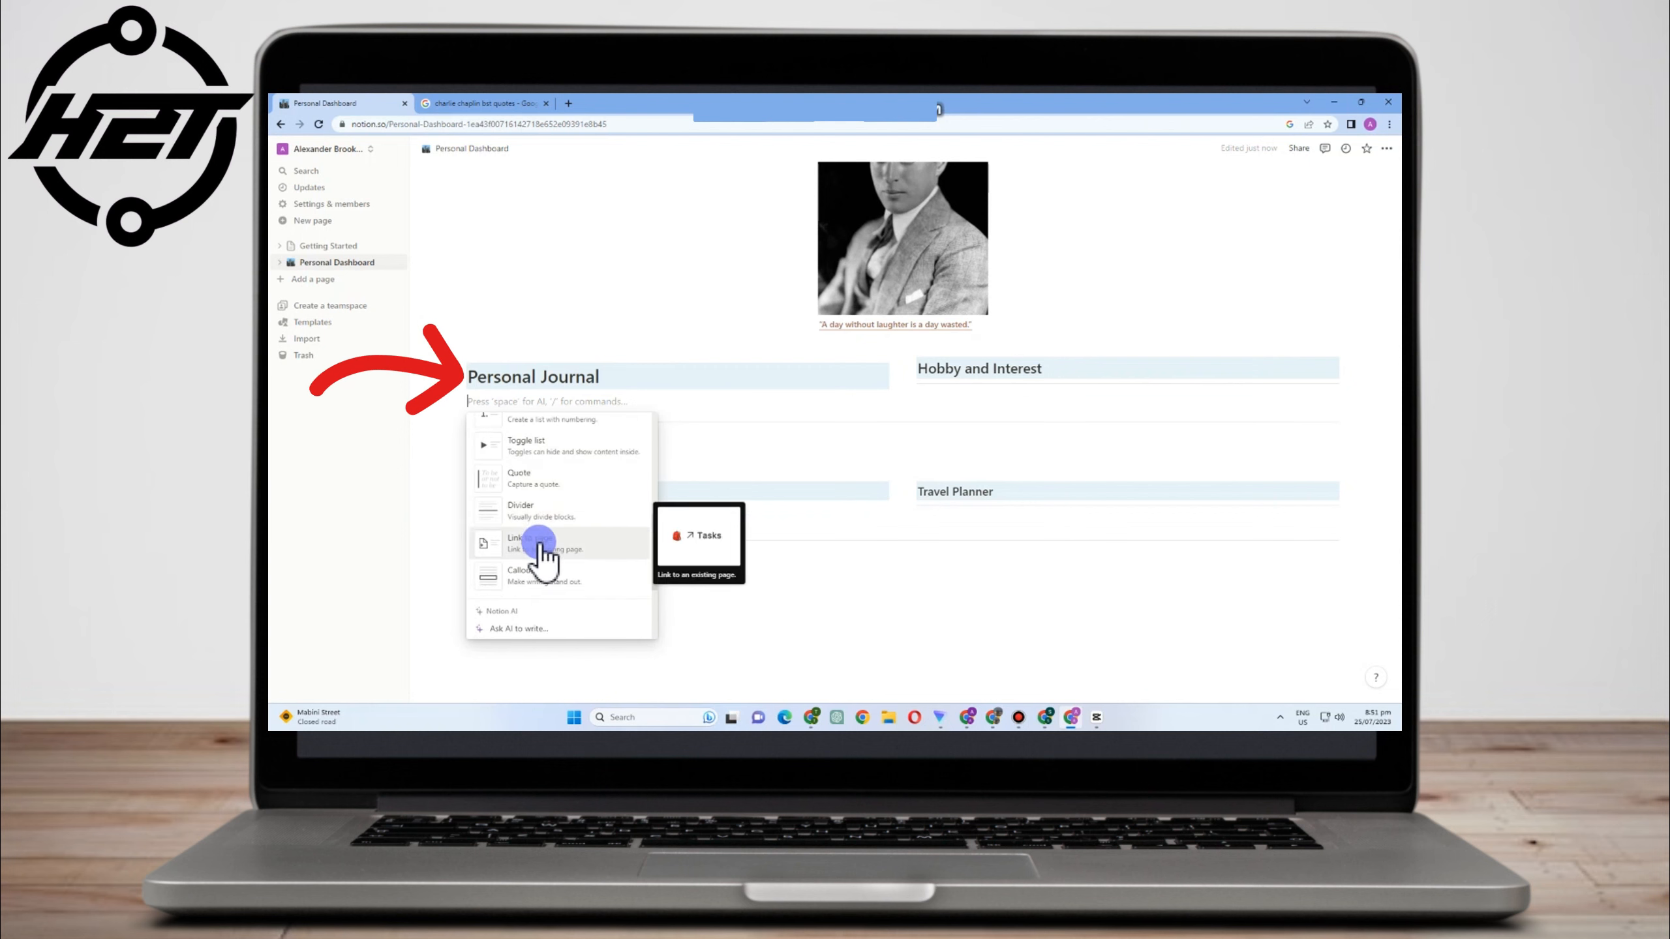
scroll(559, 559, "up", 6)
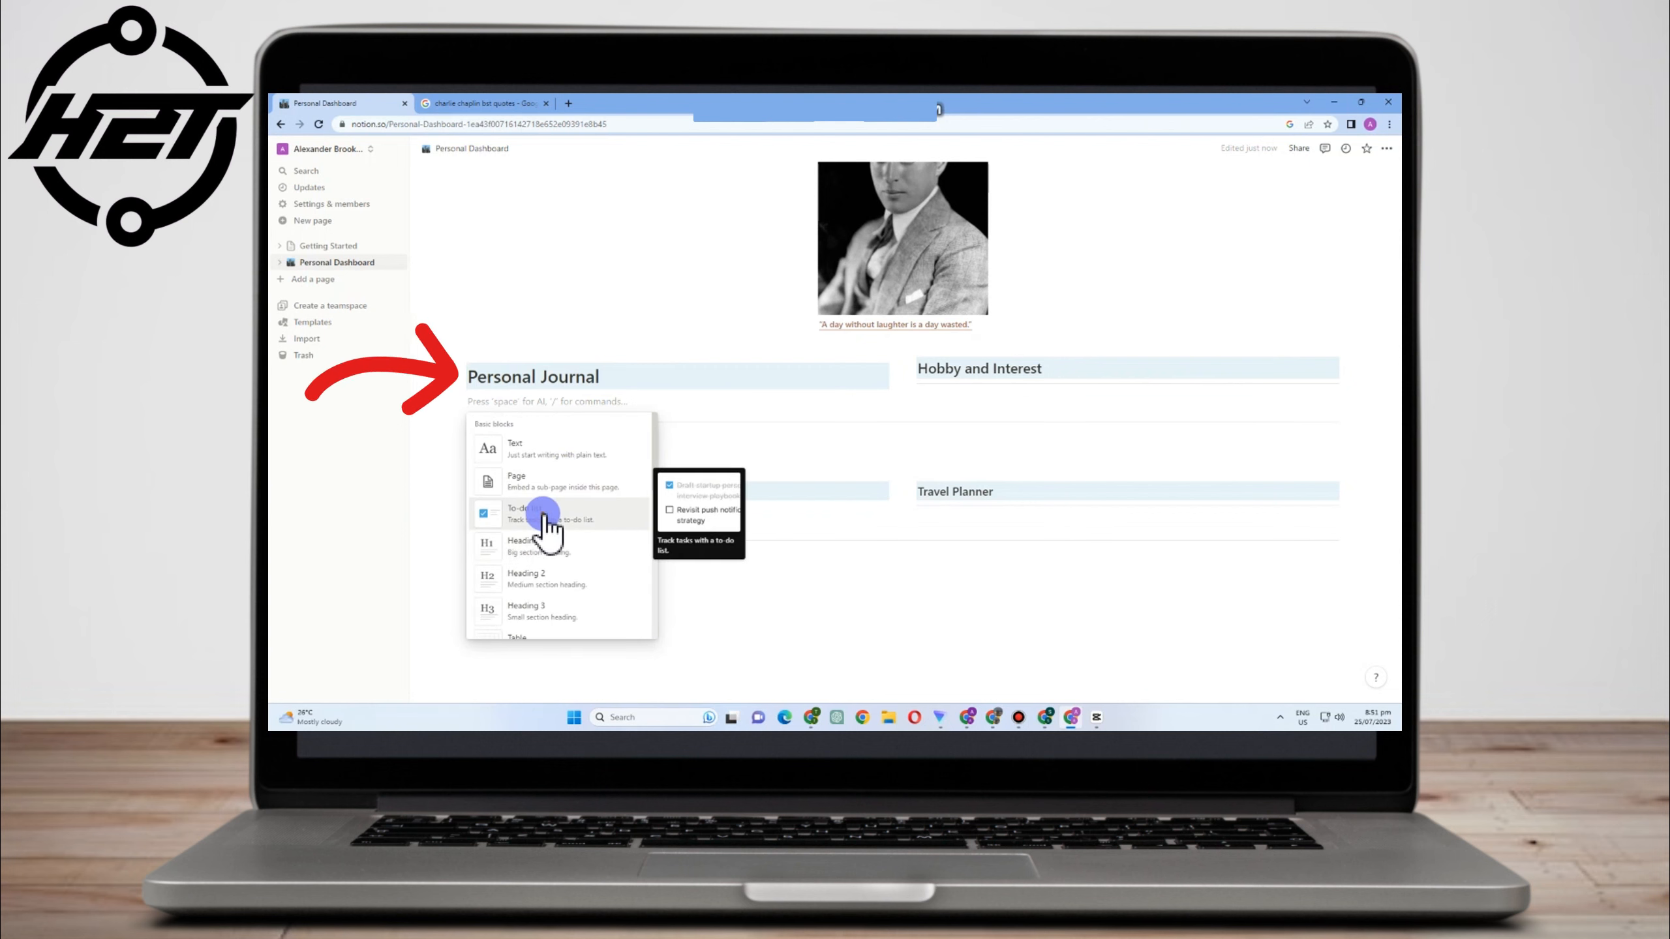
left_click(546, 517)
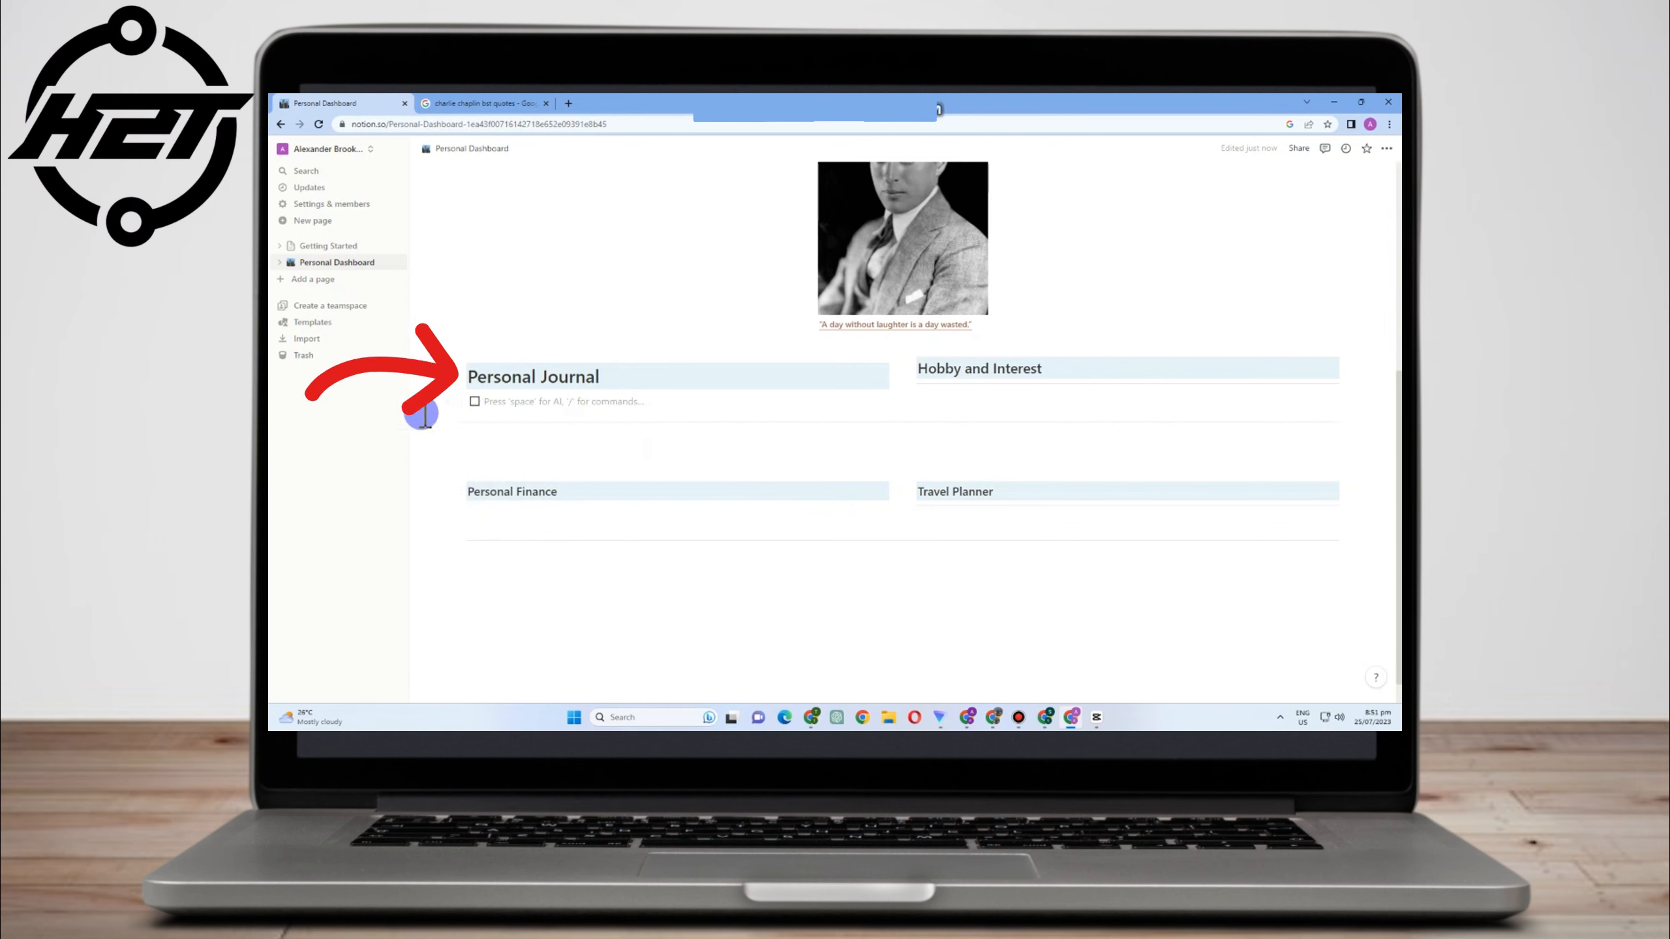
type("Jul")
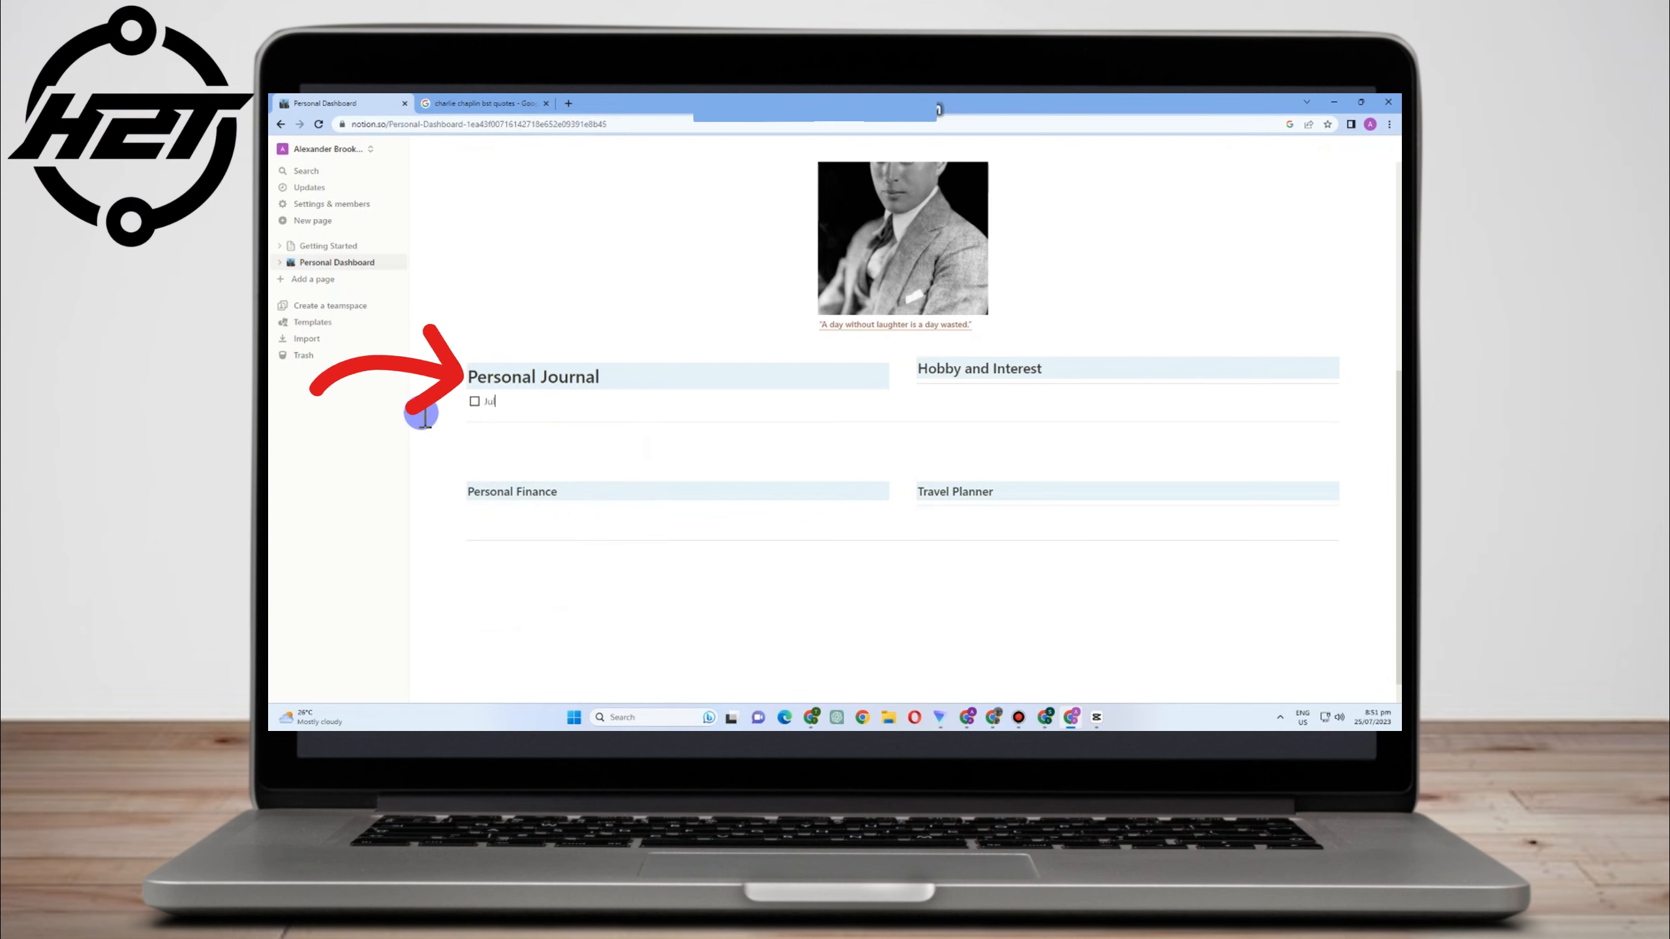
type("y")
key("Return")
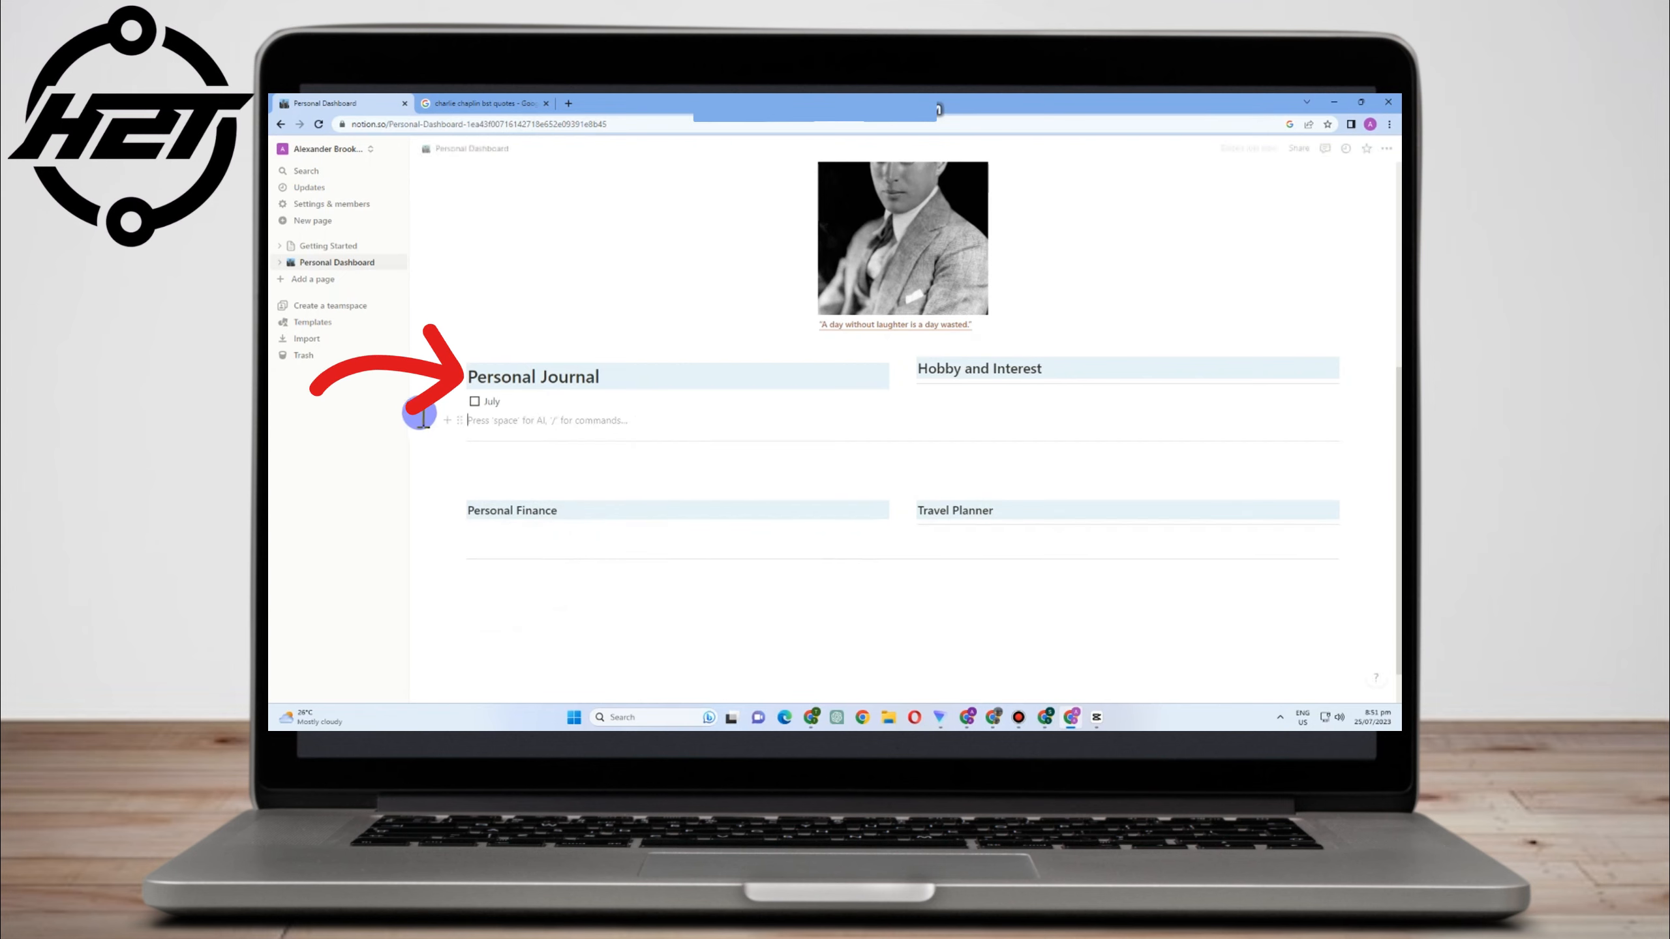
Complete the to-do date as "July 25th" and write below it "Today's Mood: Contemplative" and a "Journal Entry:" paragraph on introspection and self-discovery
type("Today's Mood: Contemplative")
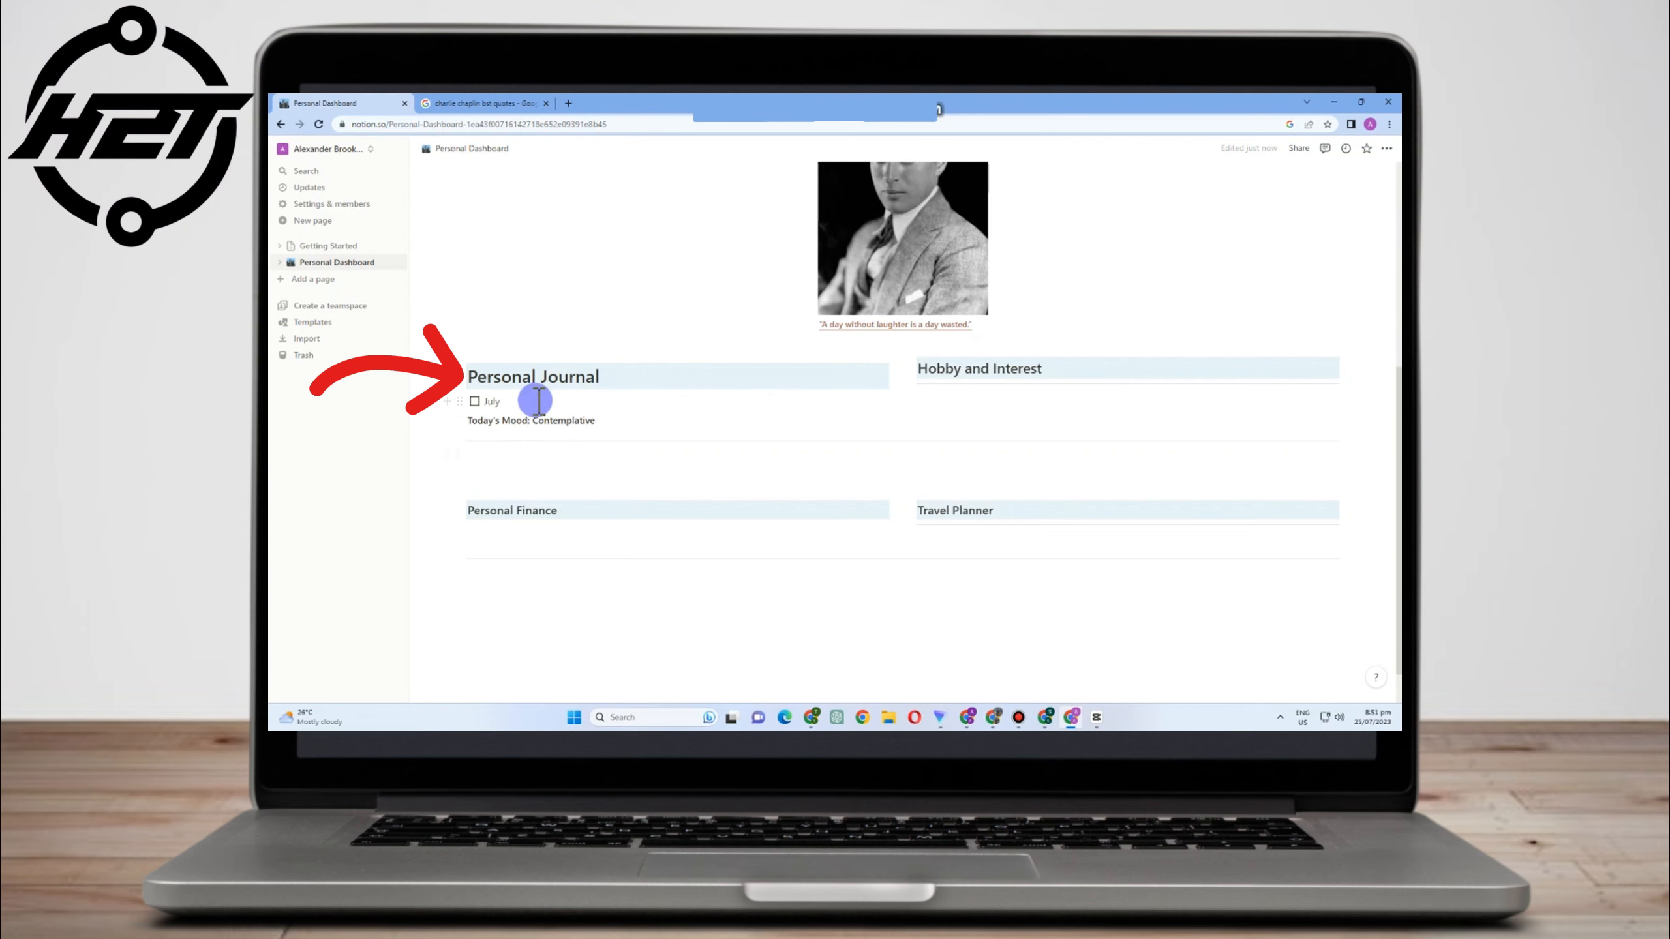
left_click(475, 402)
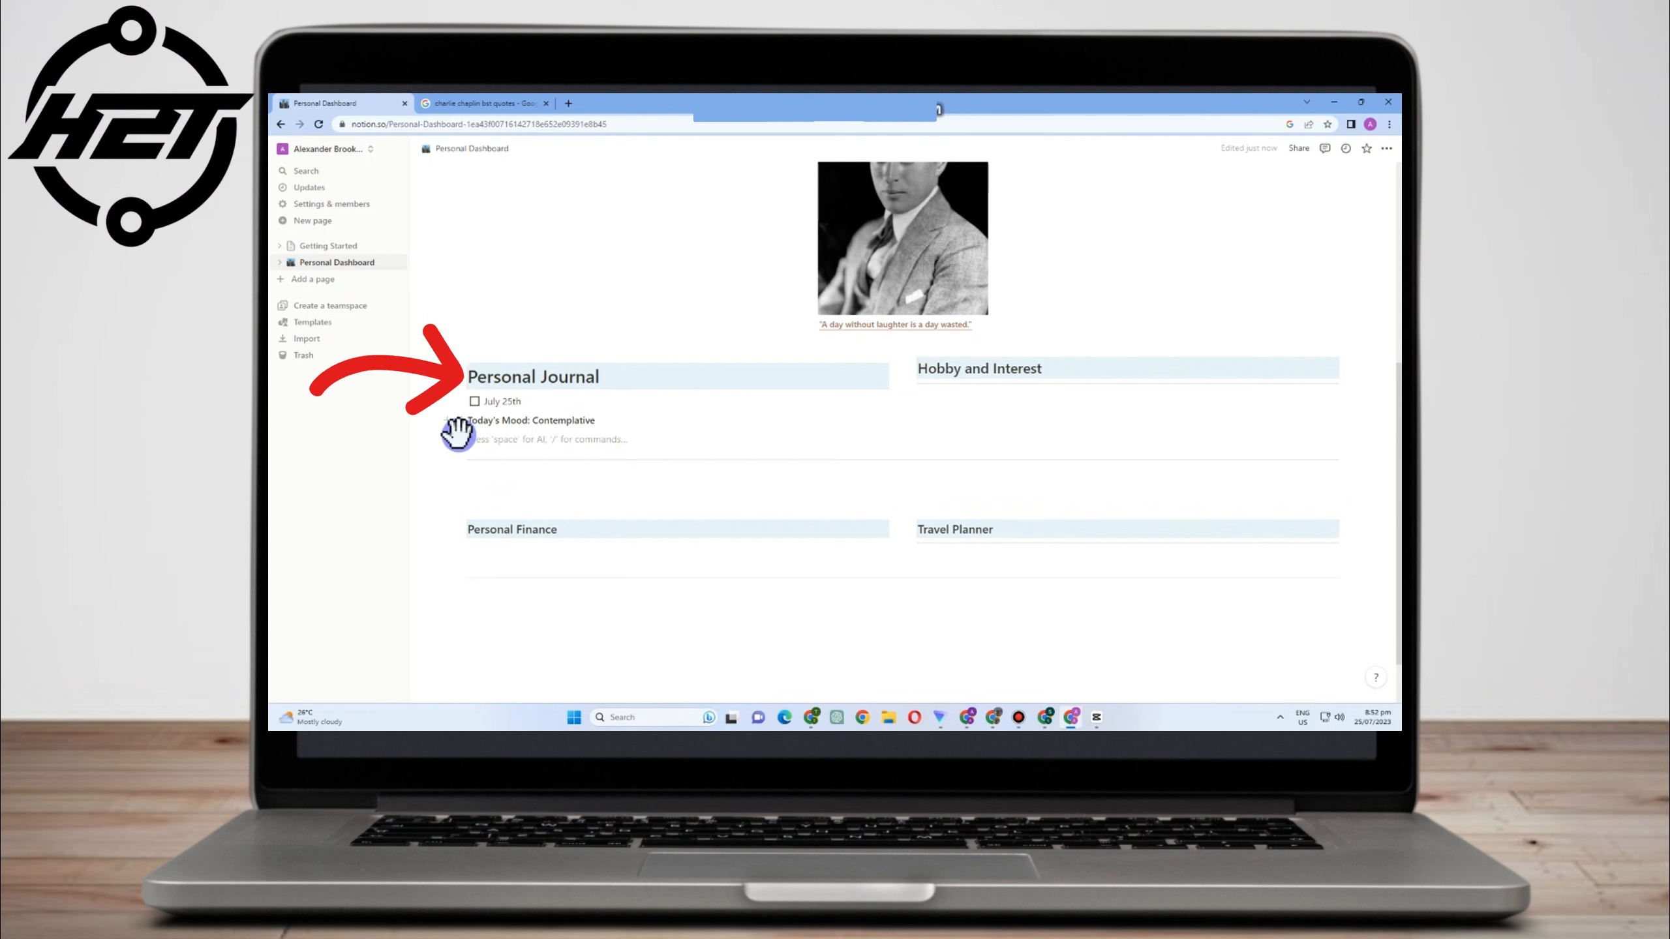
type("Journal Entry: Today has been a day of deep introspection and self-discovery. I woke up early, feeling a strong urge to spend some time alone, away from the noise of the outside world. So, I decided to take a long walk in the nearby park, where nature always has a way of soothing my soul.")
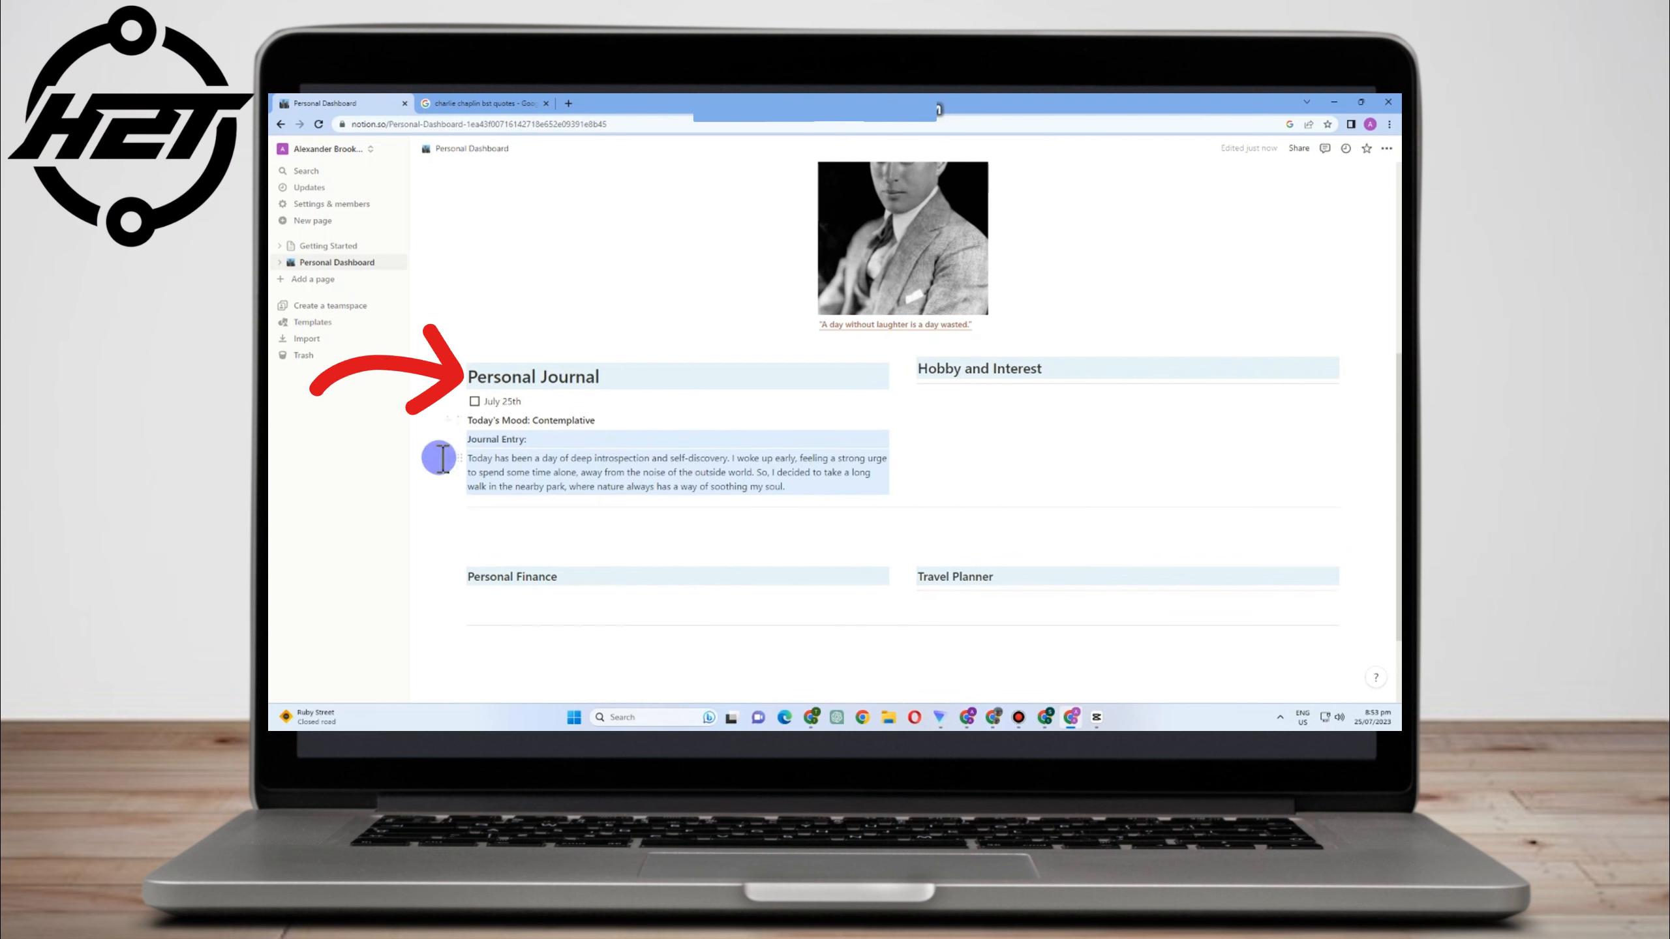
left_click(582, 487)
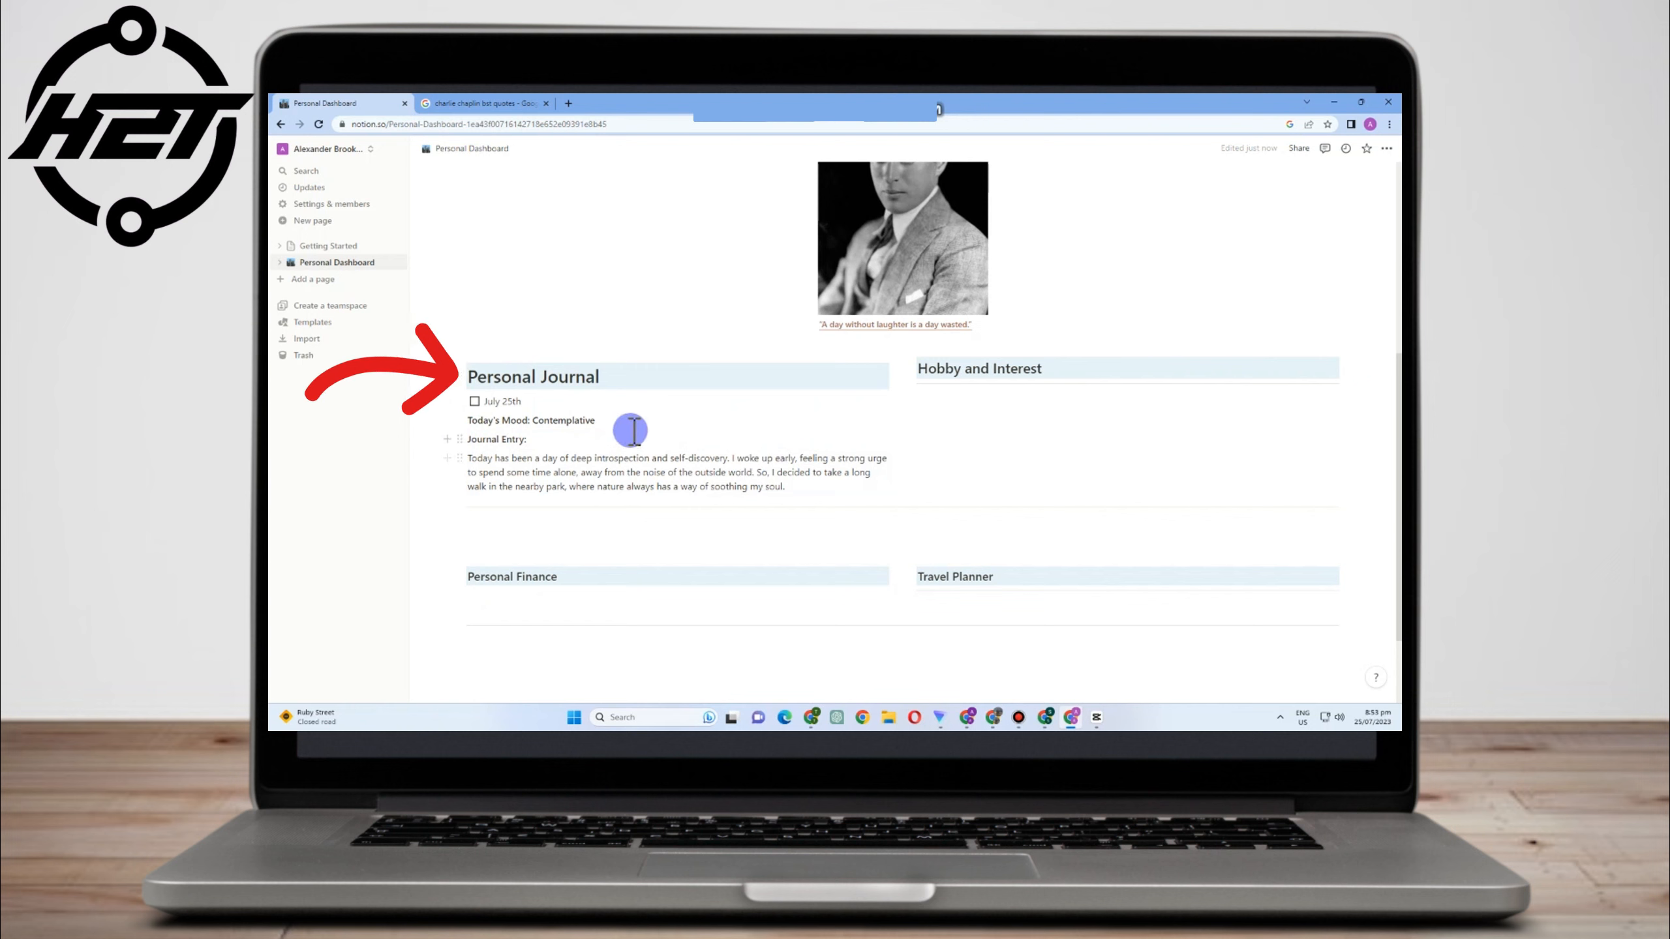
Copy the July 25th to-do twice below the journal paragraph, changing the copies' dates to July 26th and July 27th
left_click_drag(523, 407, 474, 405)
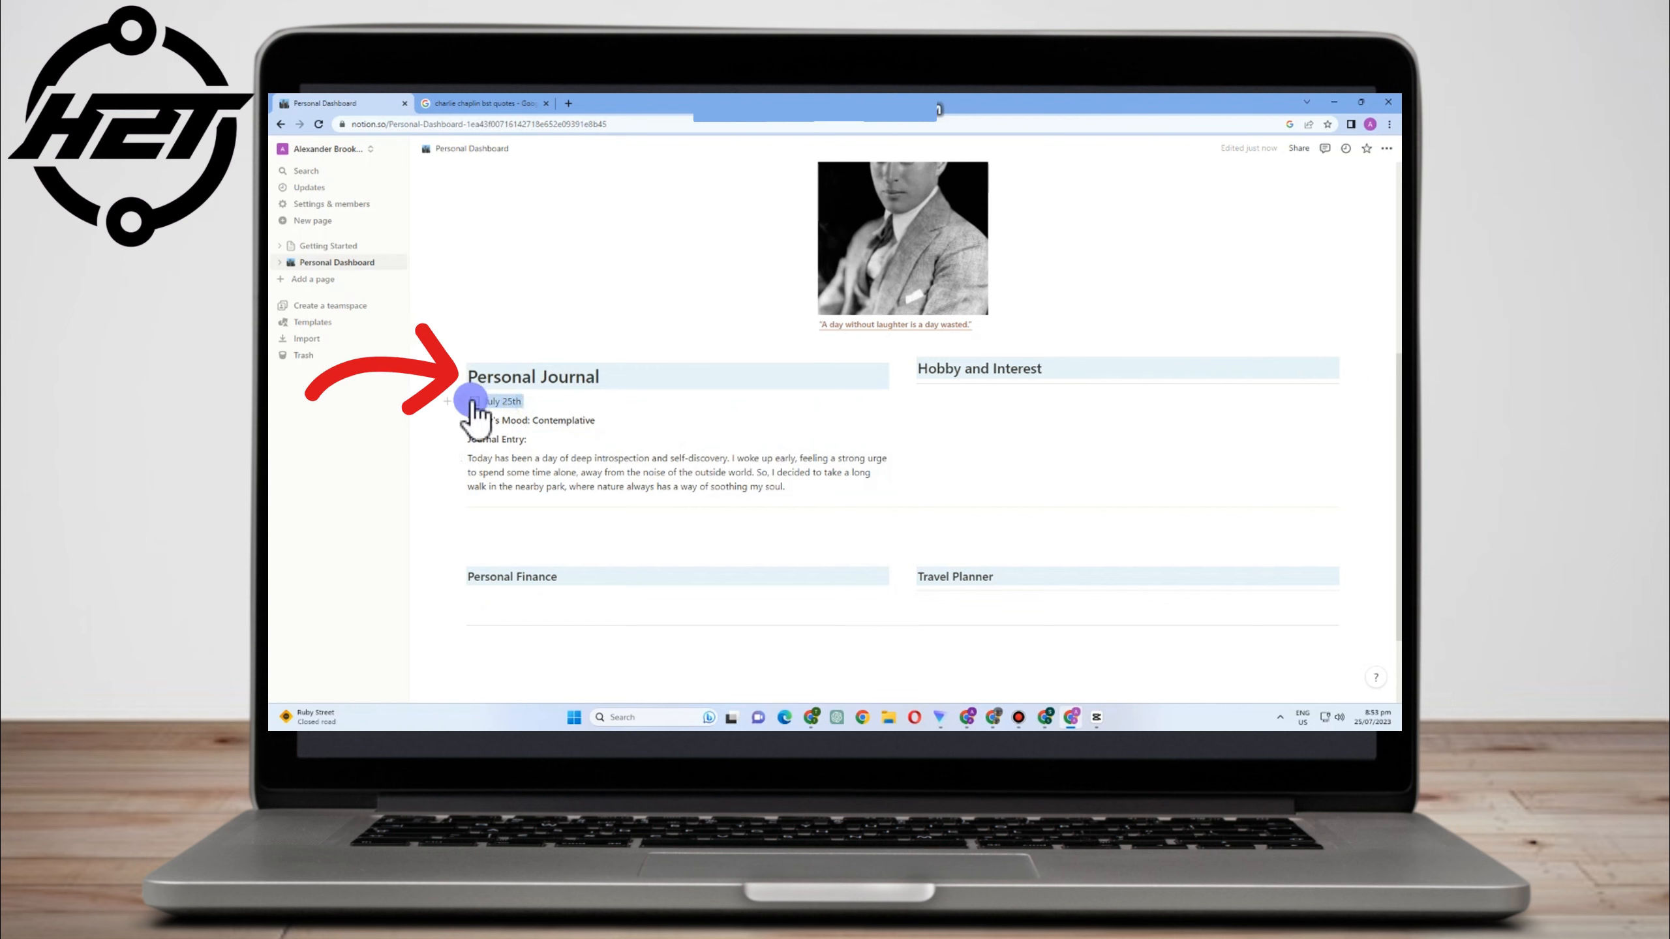
right_click(493, 401)
left_click(526, 446)
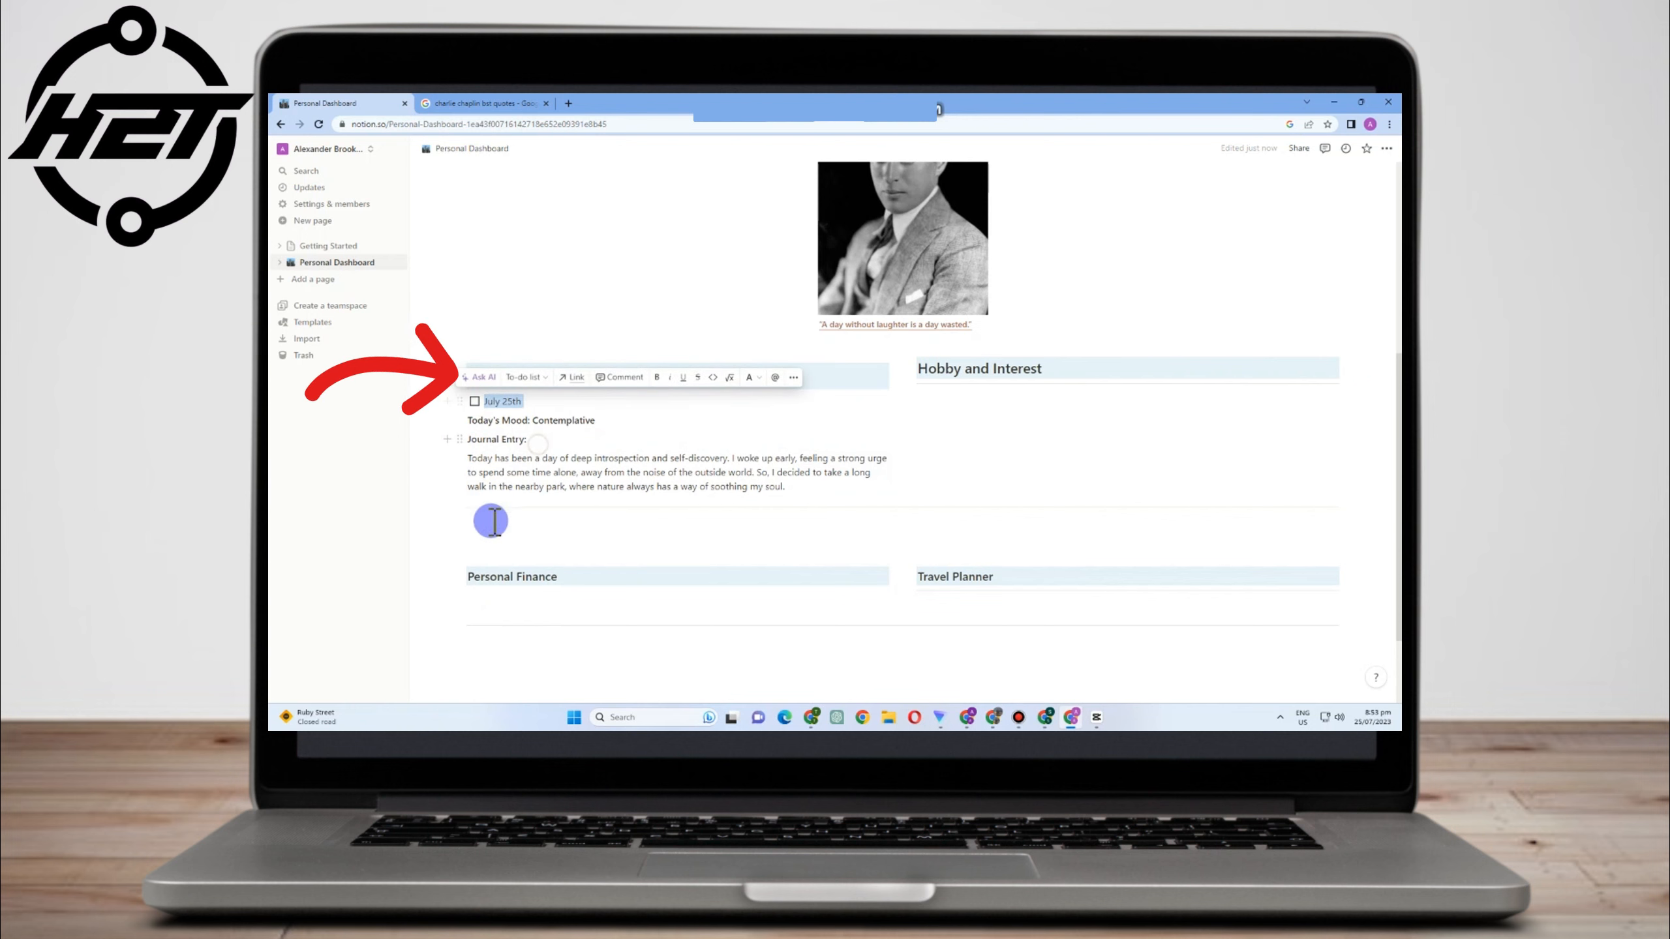
left_click(485, 500)
key("ctrl+v")
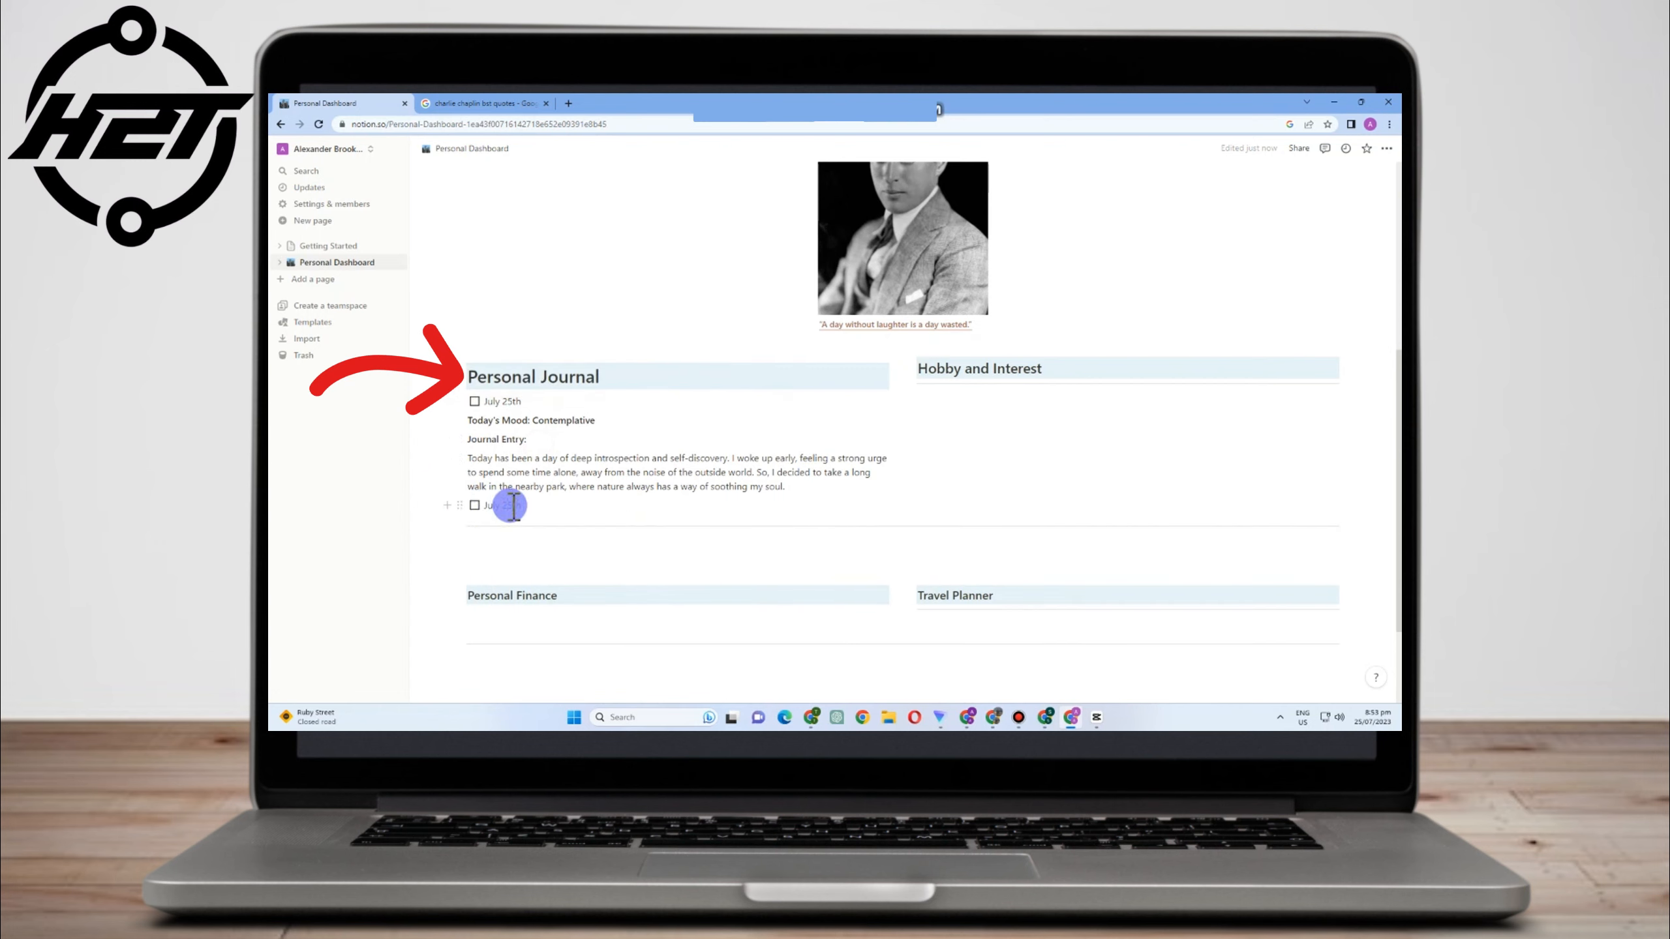
left_click(511, 505)
key("BackSpace")
type("6")
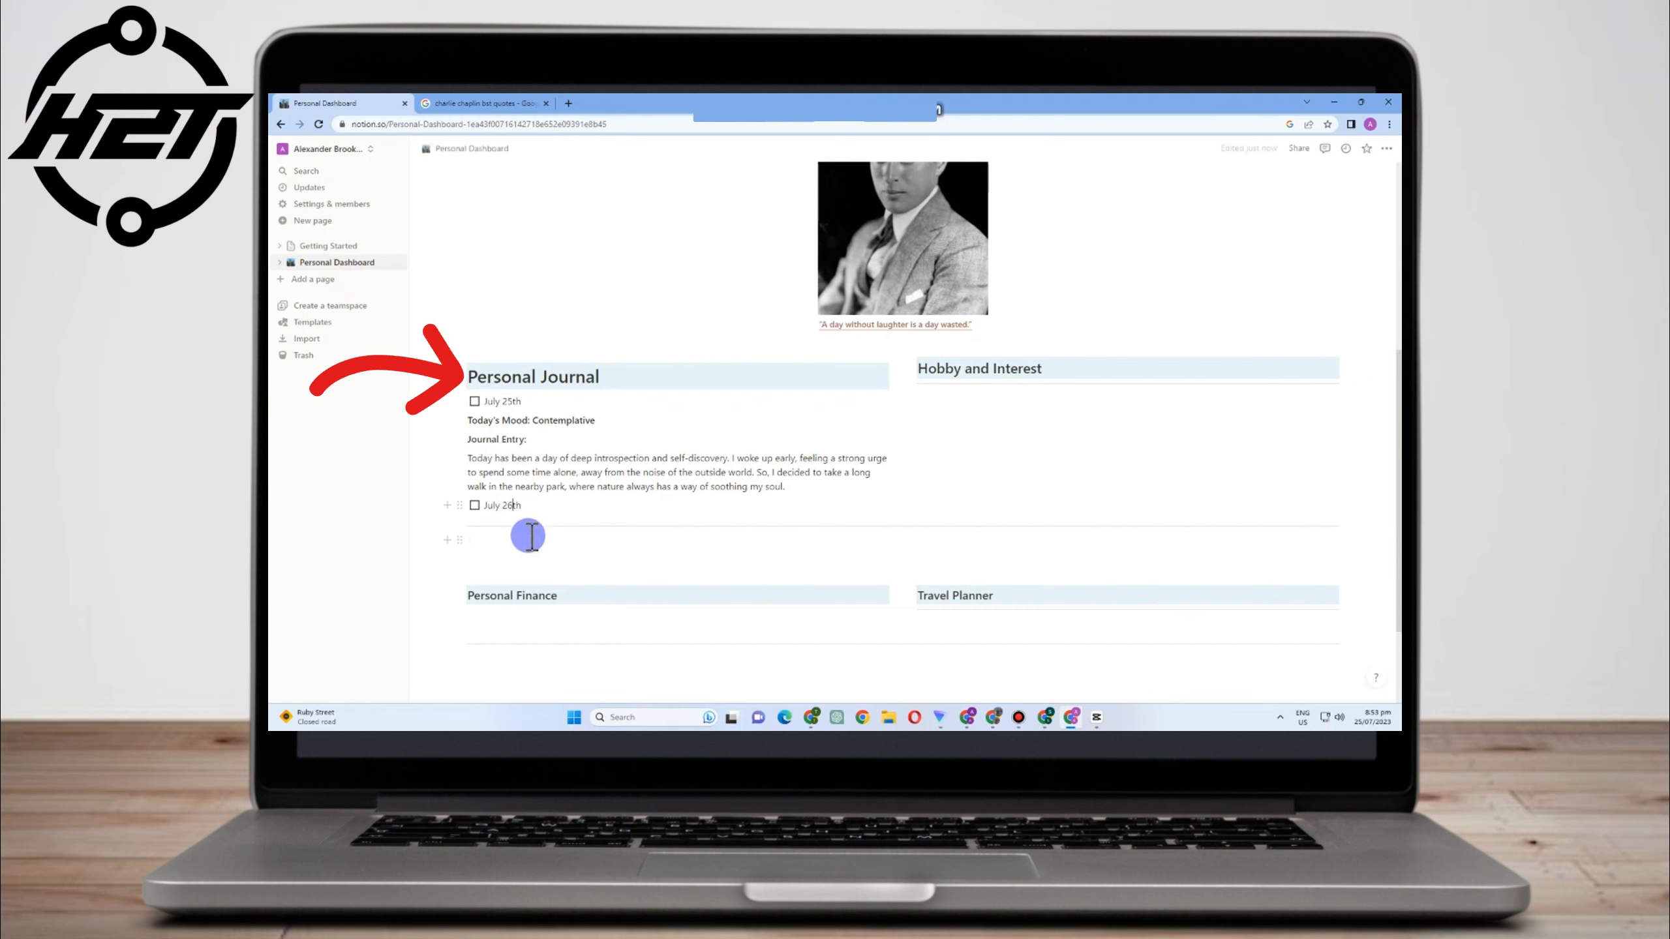
left_click(540, 519)
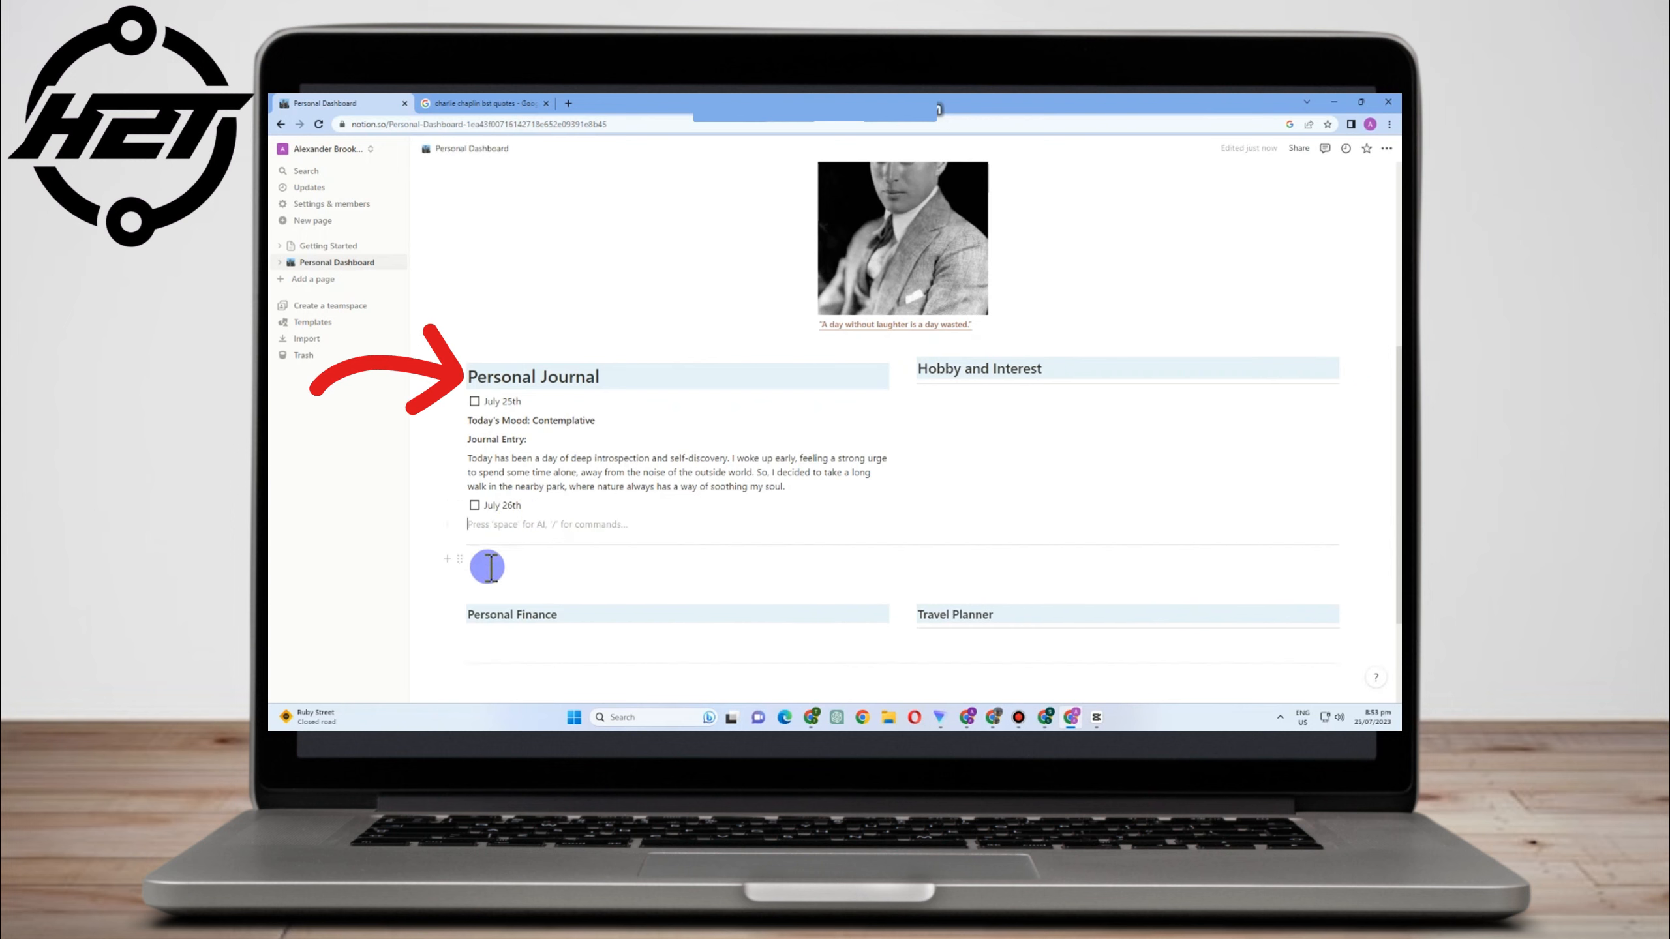
key("ctrl+v")
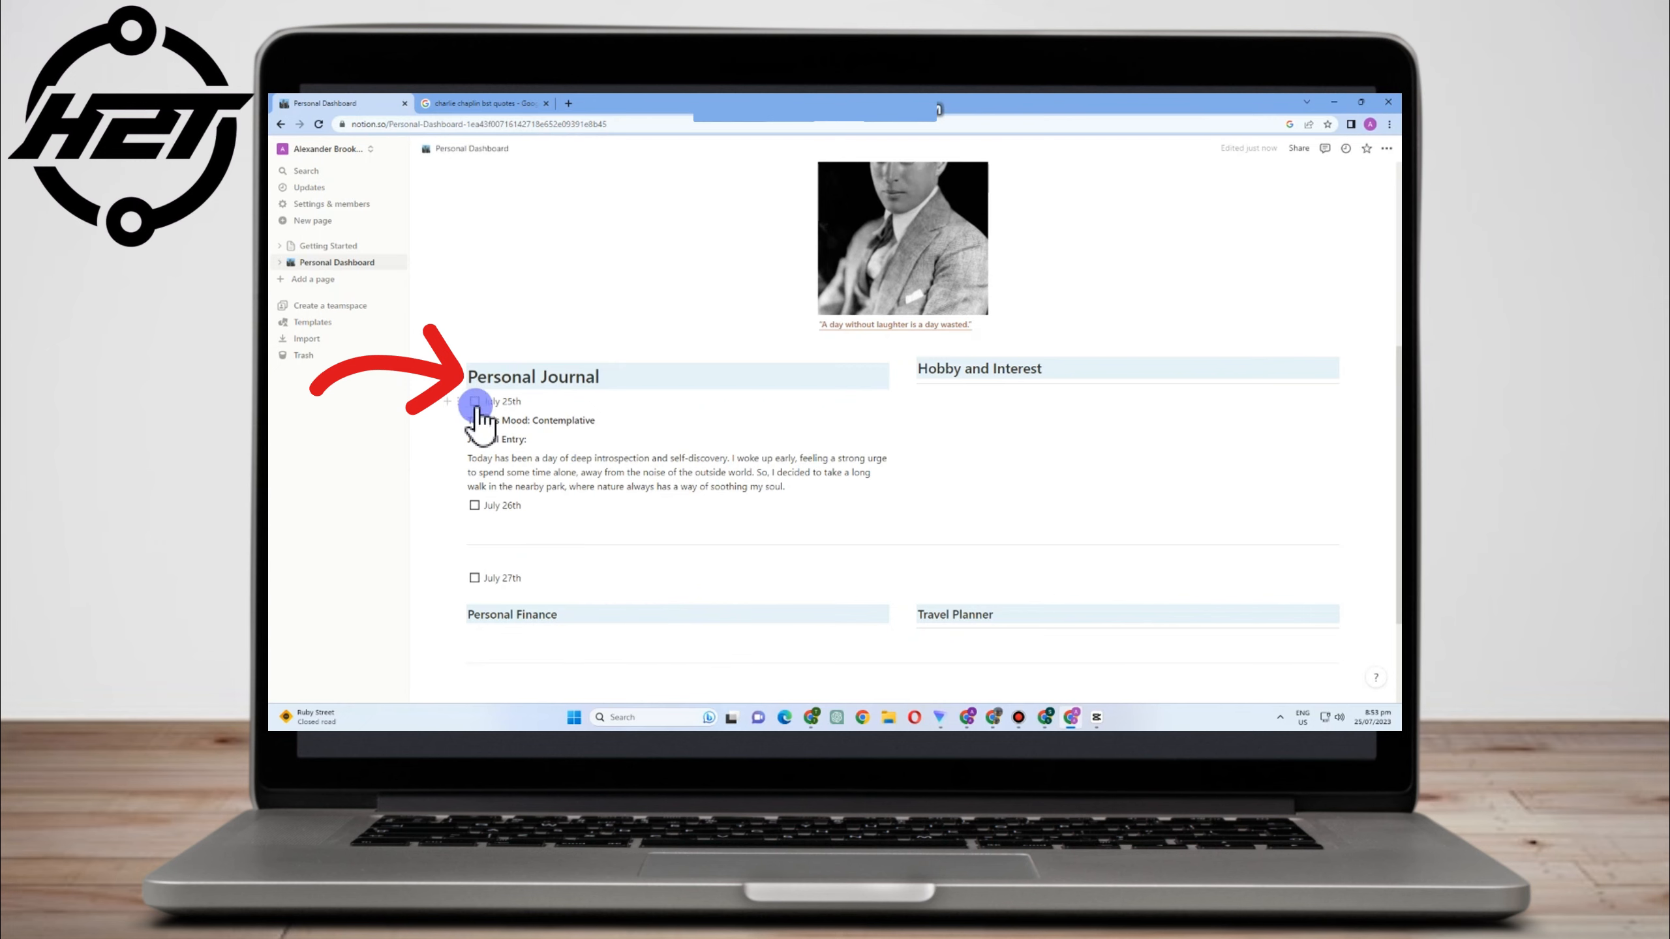
Set the text color of the July 25th to-do to Brown
left_click(458, 401)
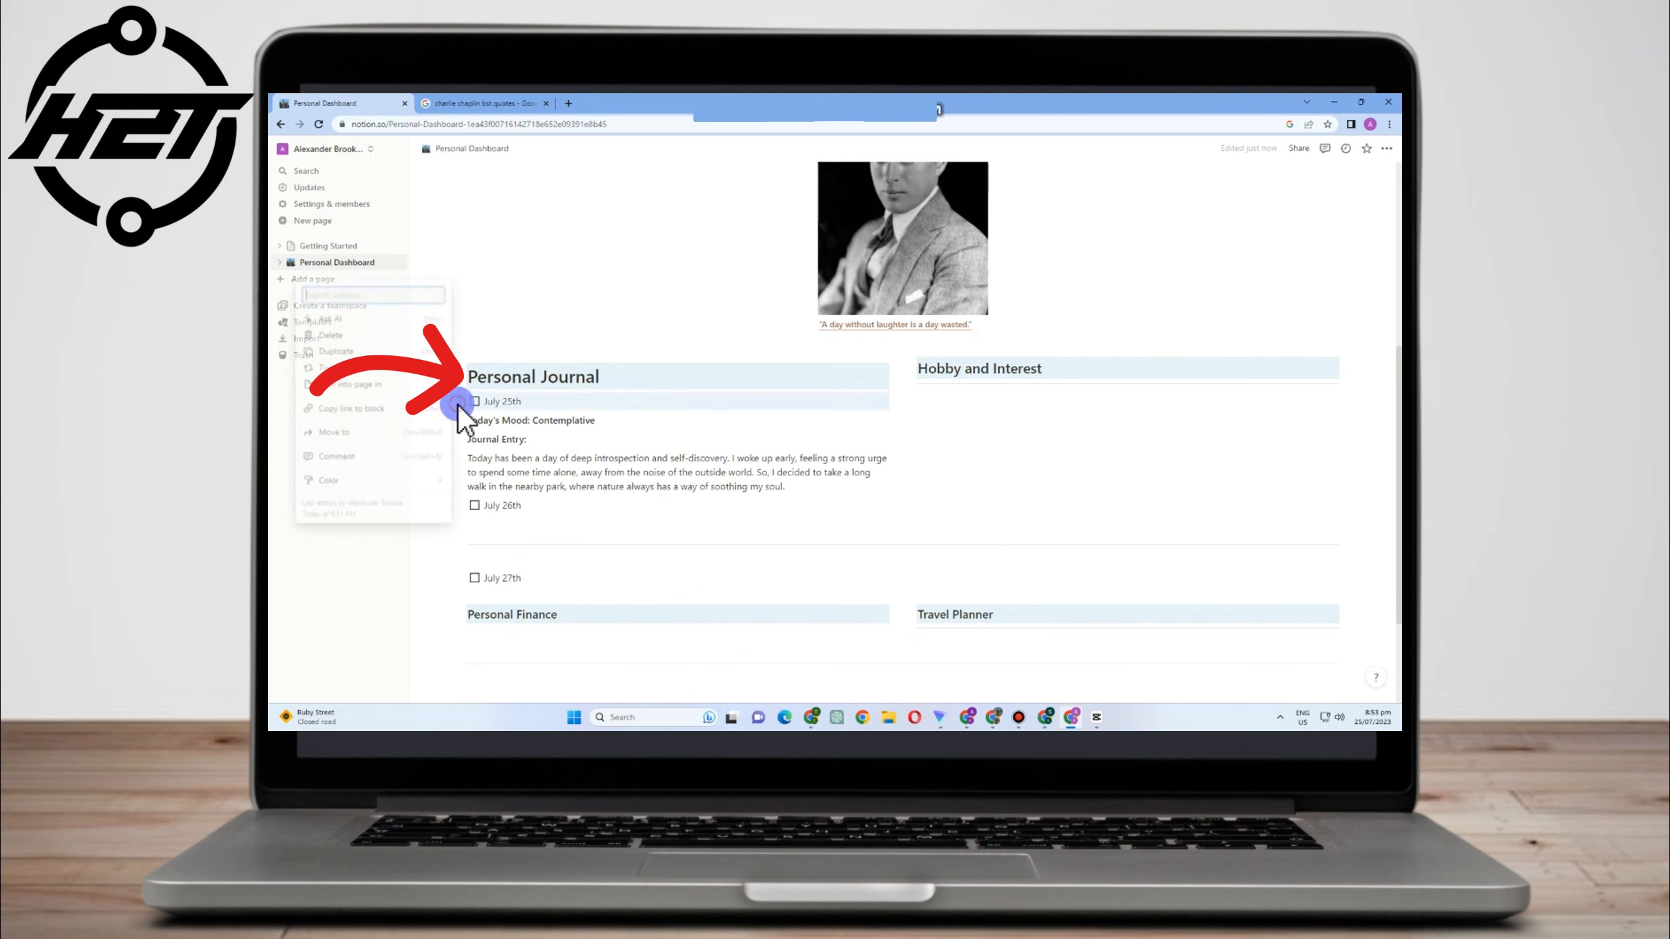
left_click(329, 385)
left_click(332, 480)
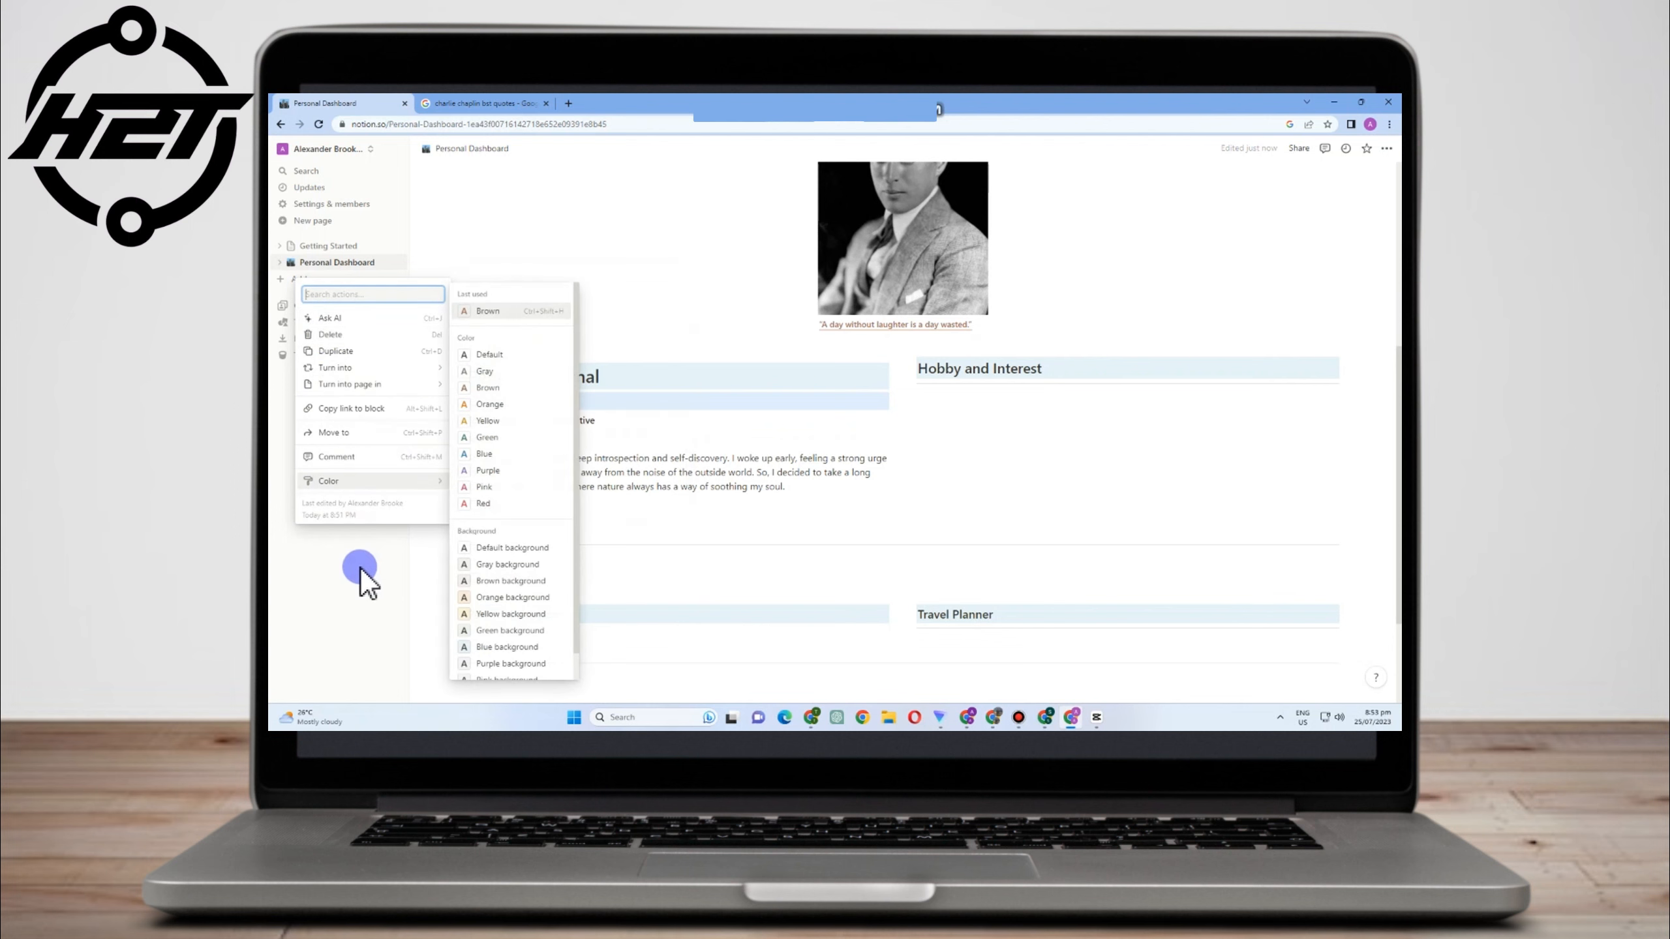
left_click(487, 388)
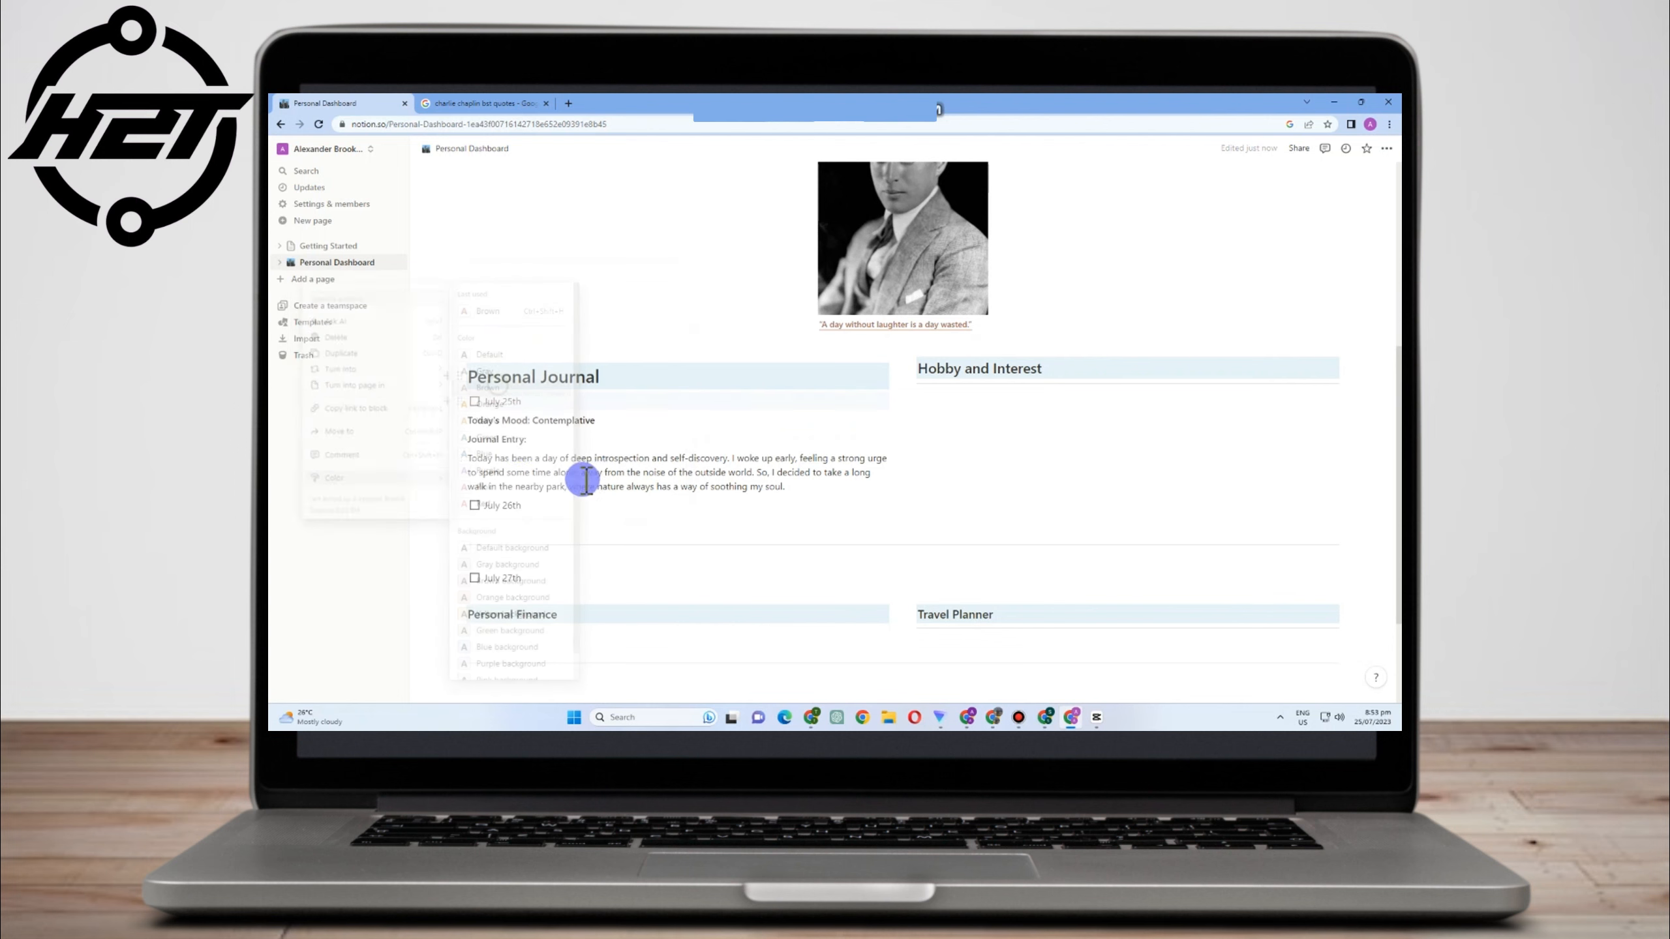
Apply a green background to the "Today's Mood: Contemplative" line
left_click(544, 424)
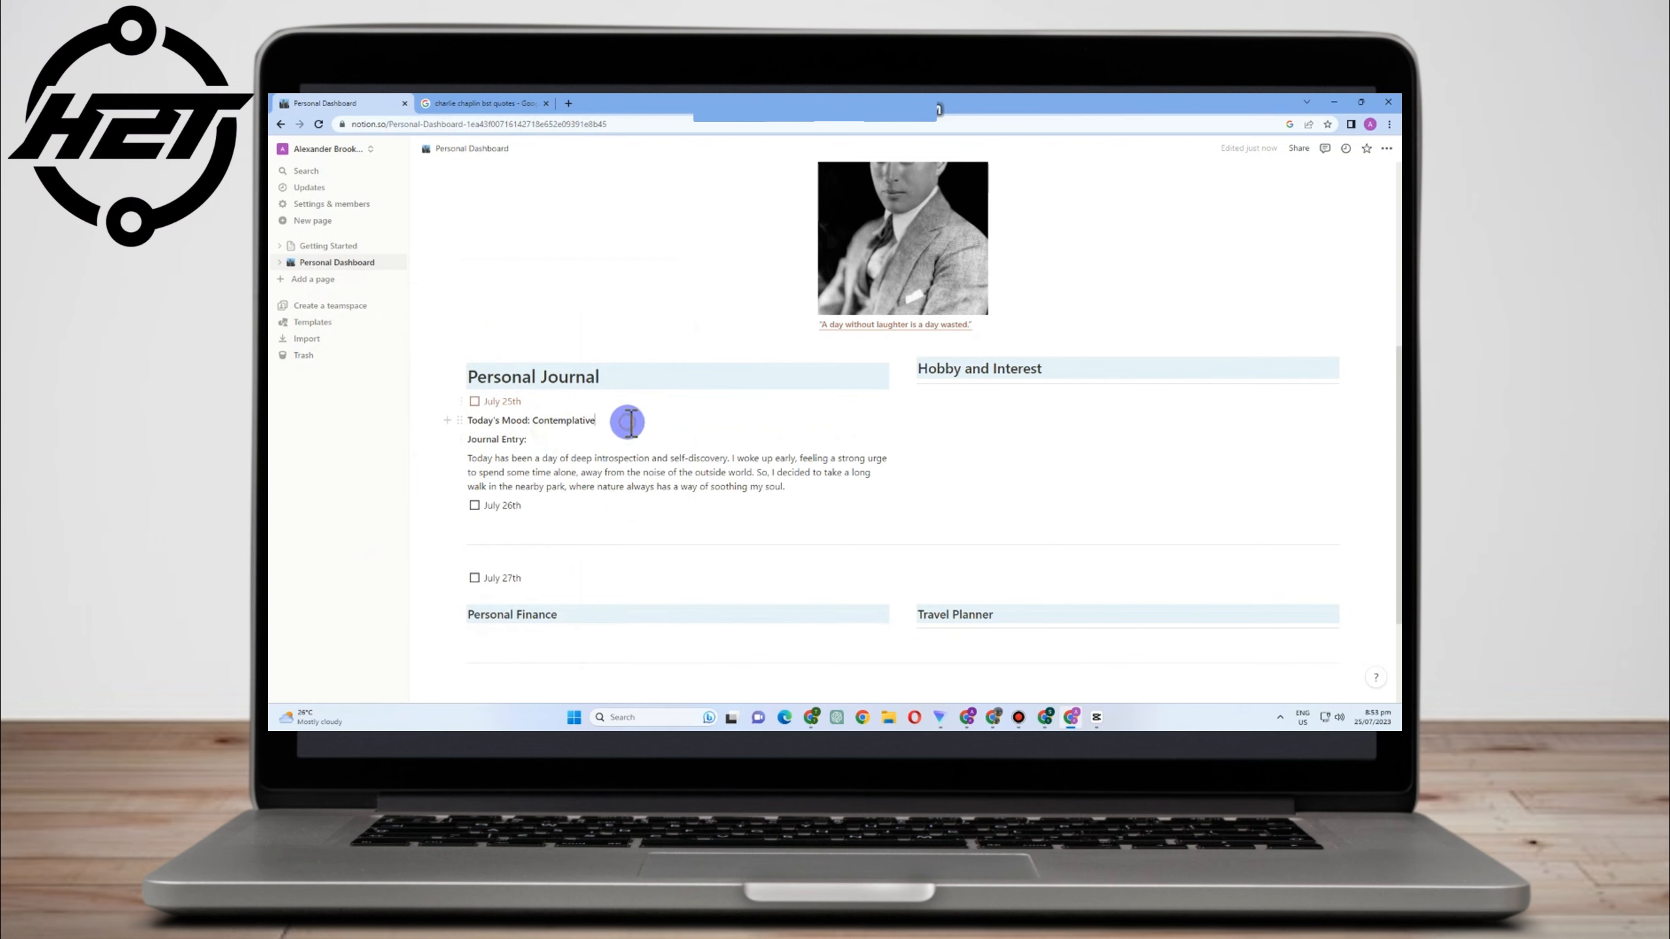
type("/v")
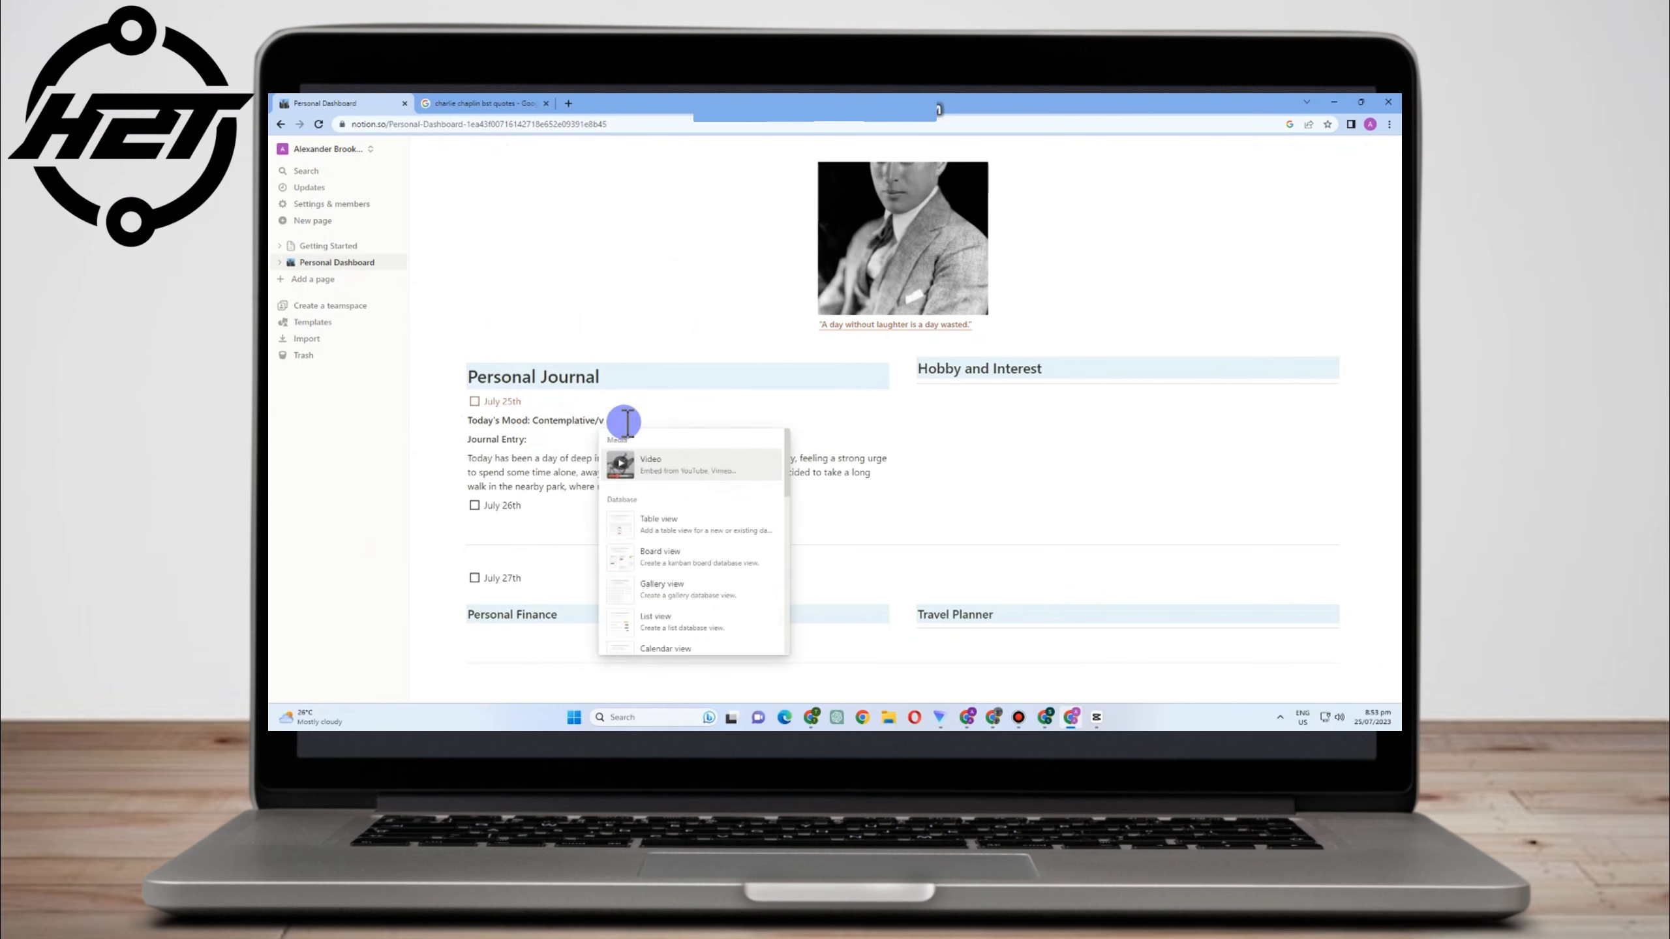
key("BackSpace")
type("gre")
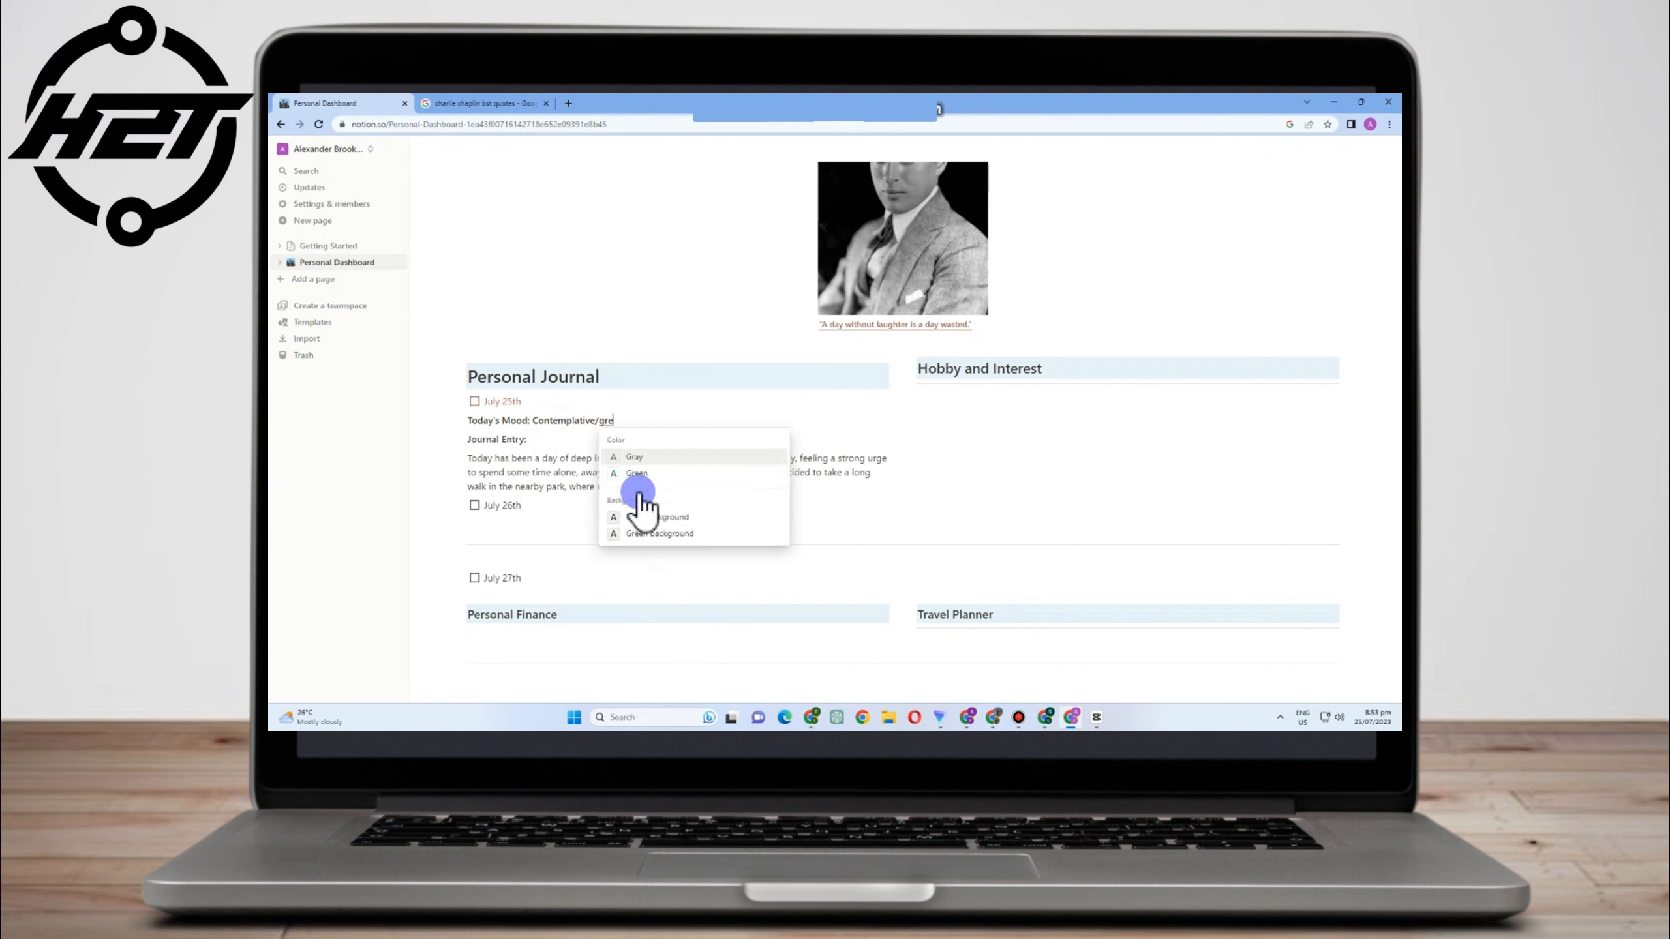
left_click(657, 534)
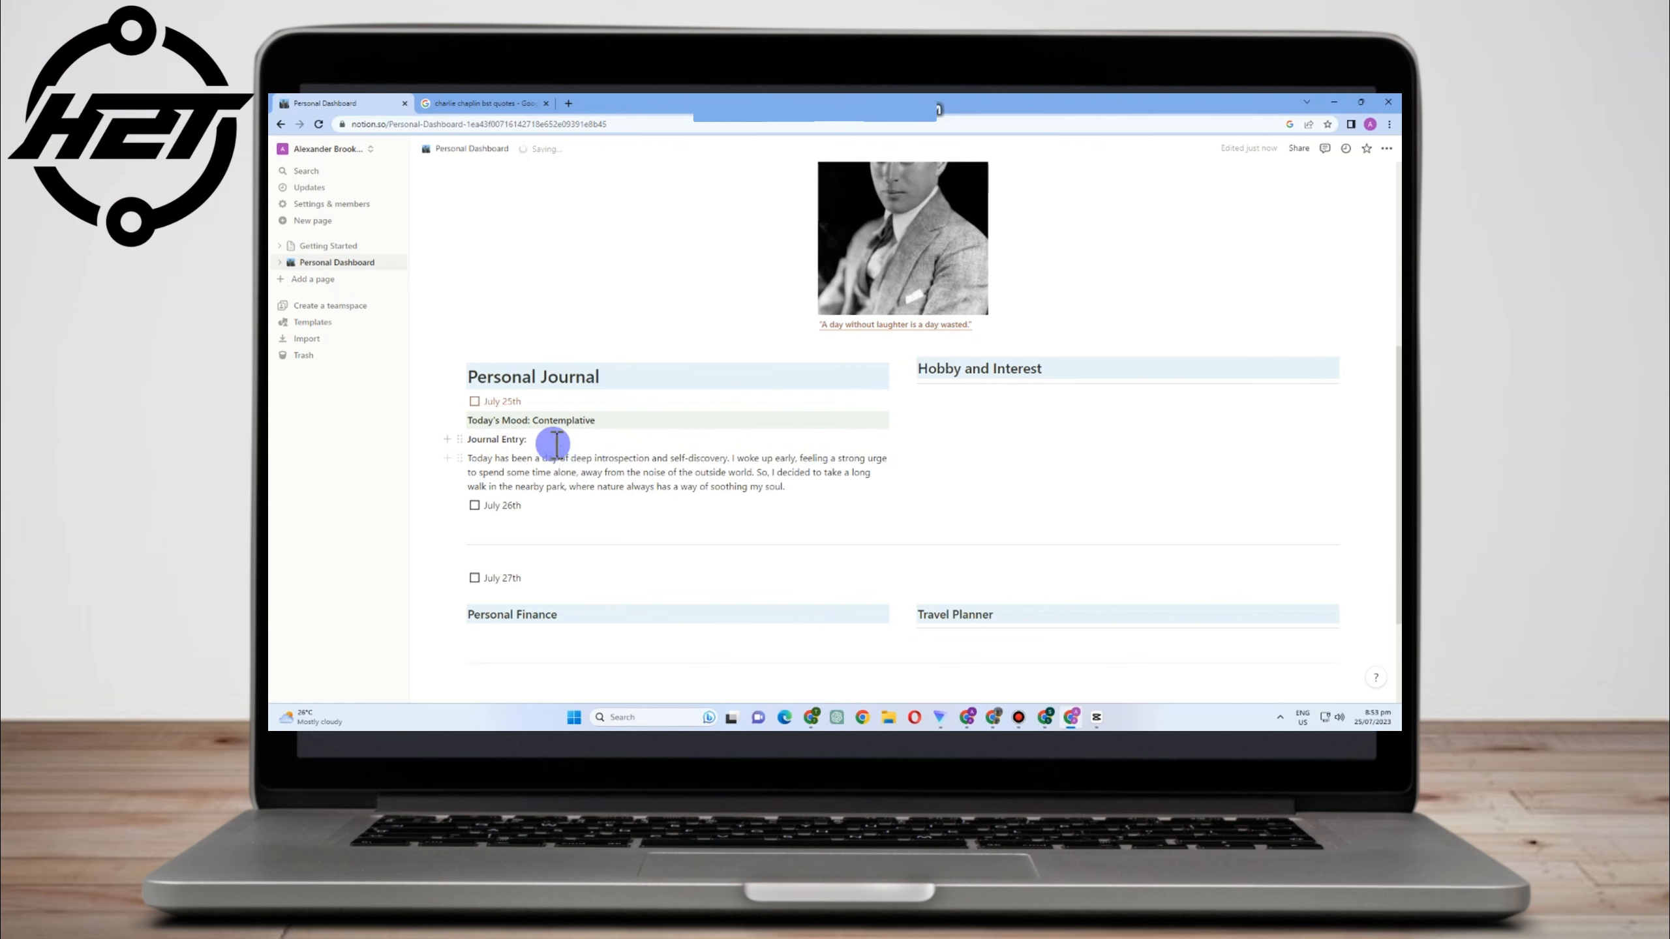
Remove the colon from the Journal Entry line and give the line a gray background
left_click(556, 434)
type("/ g")
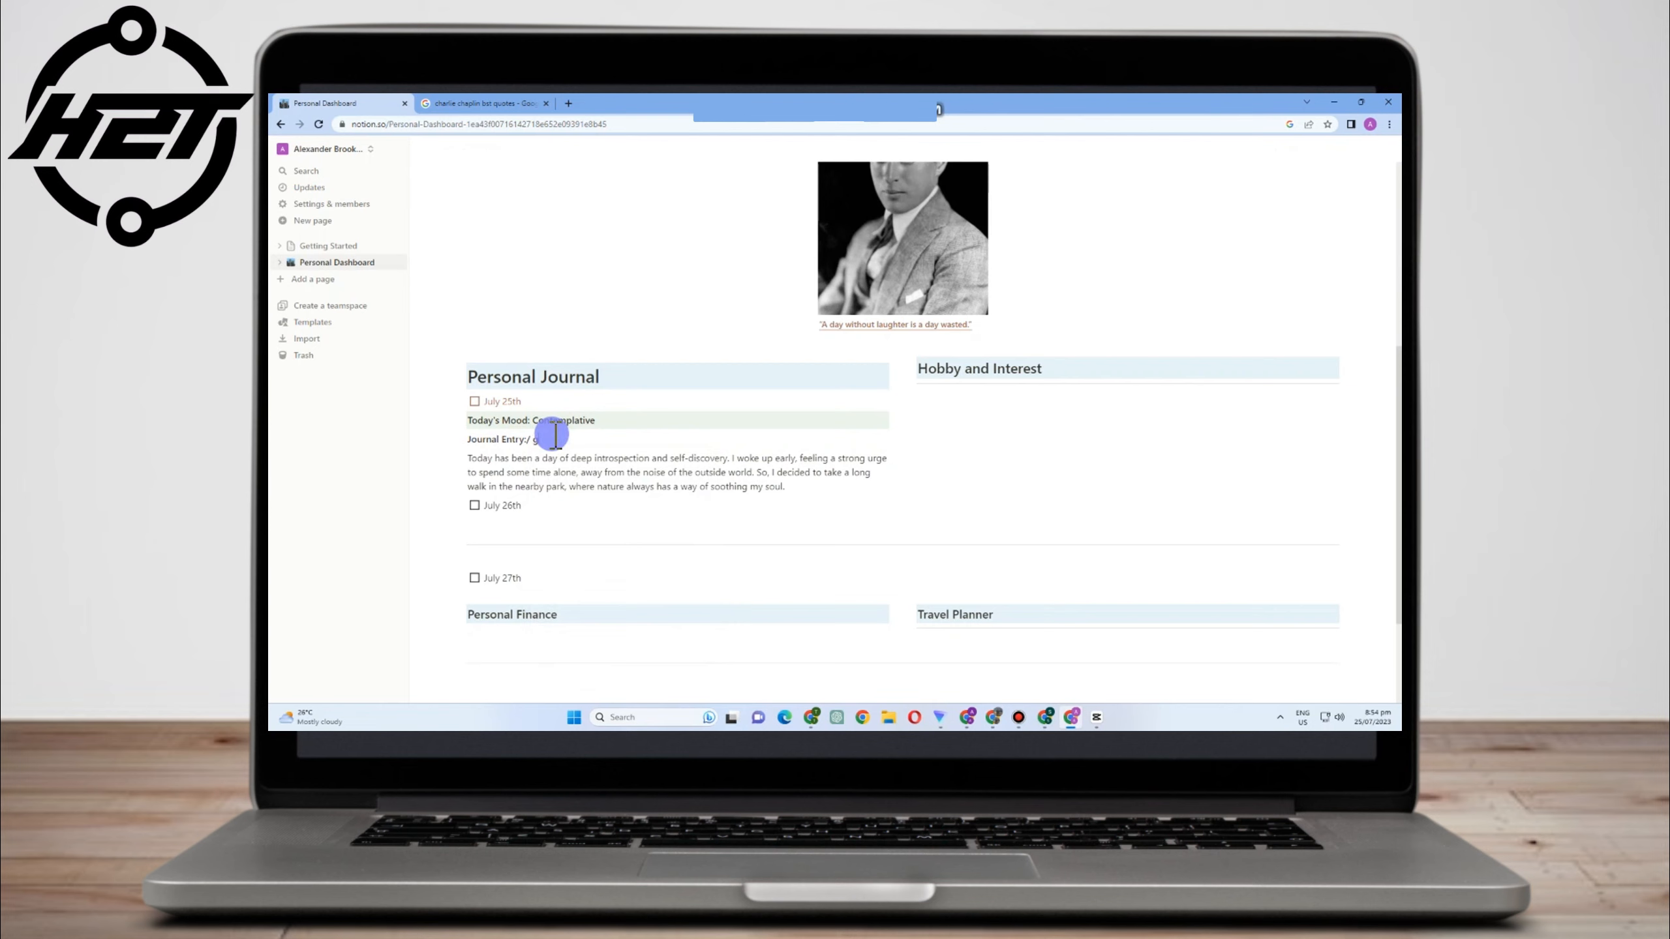
type("/gra")
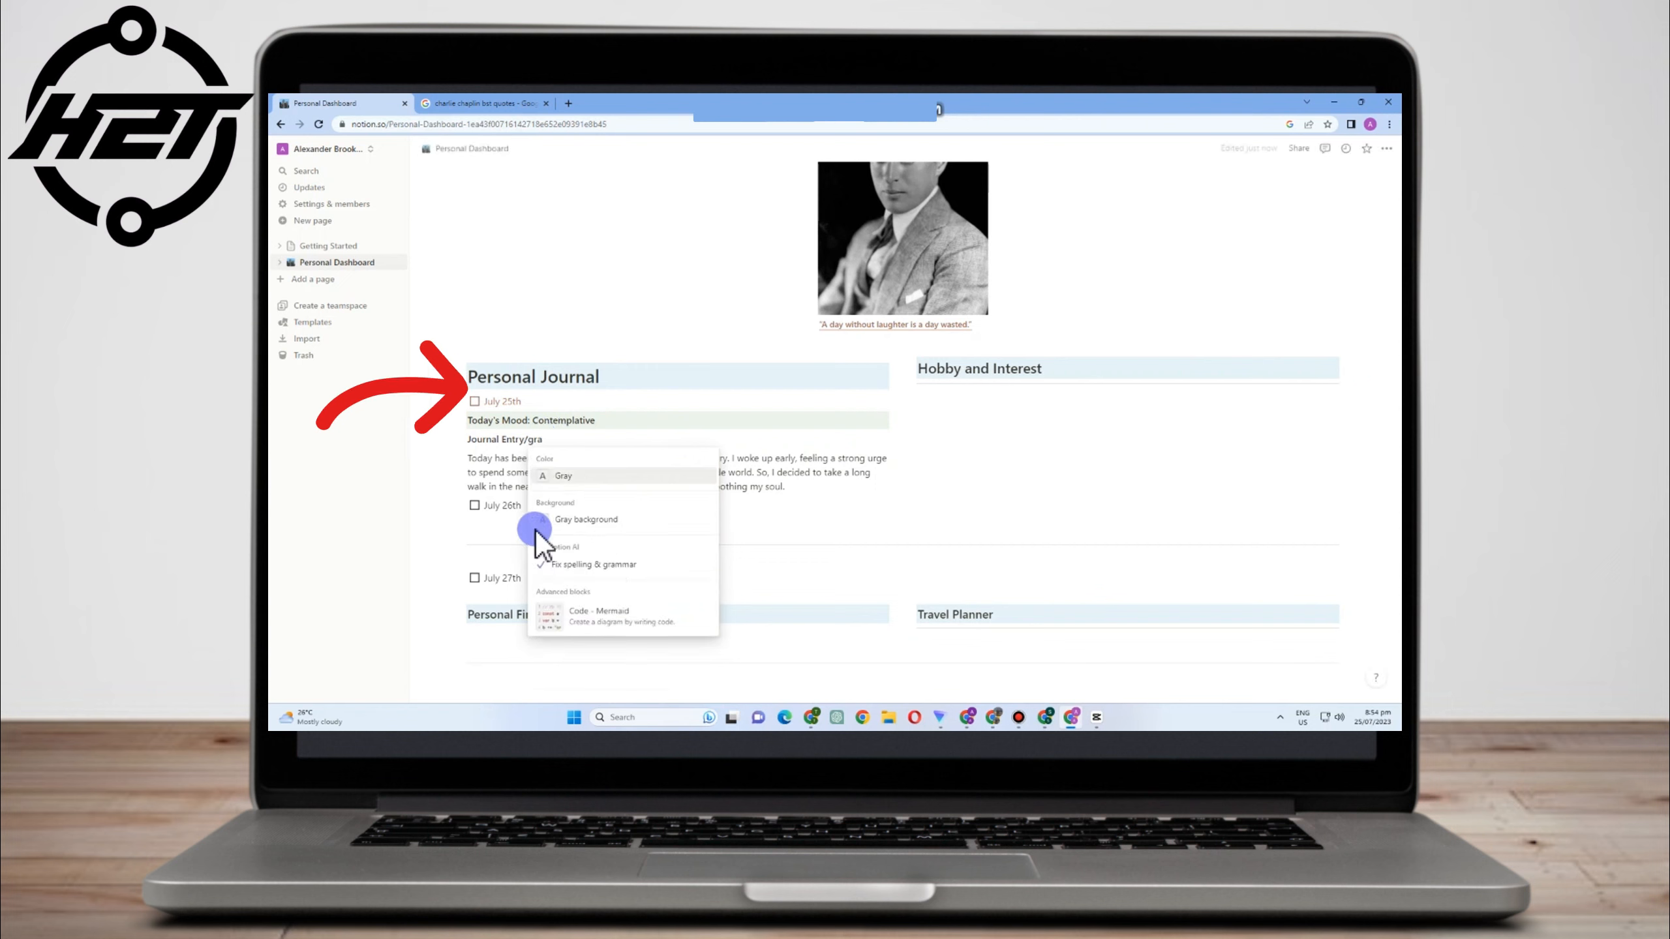
left_click(573, 520)
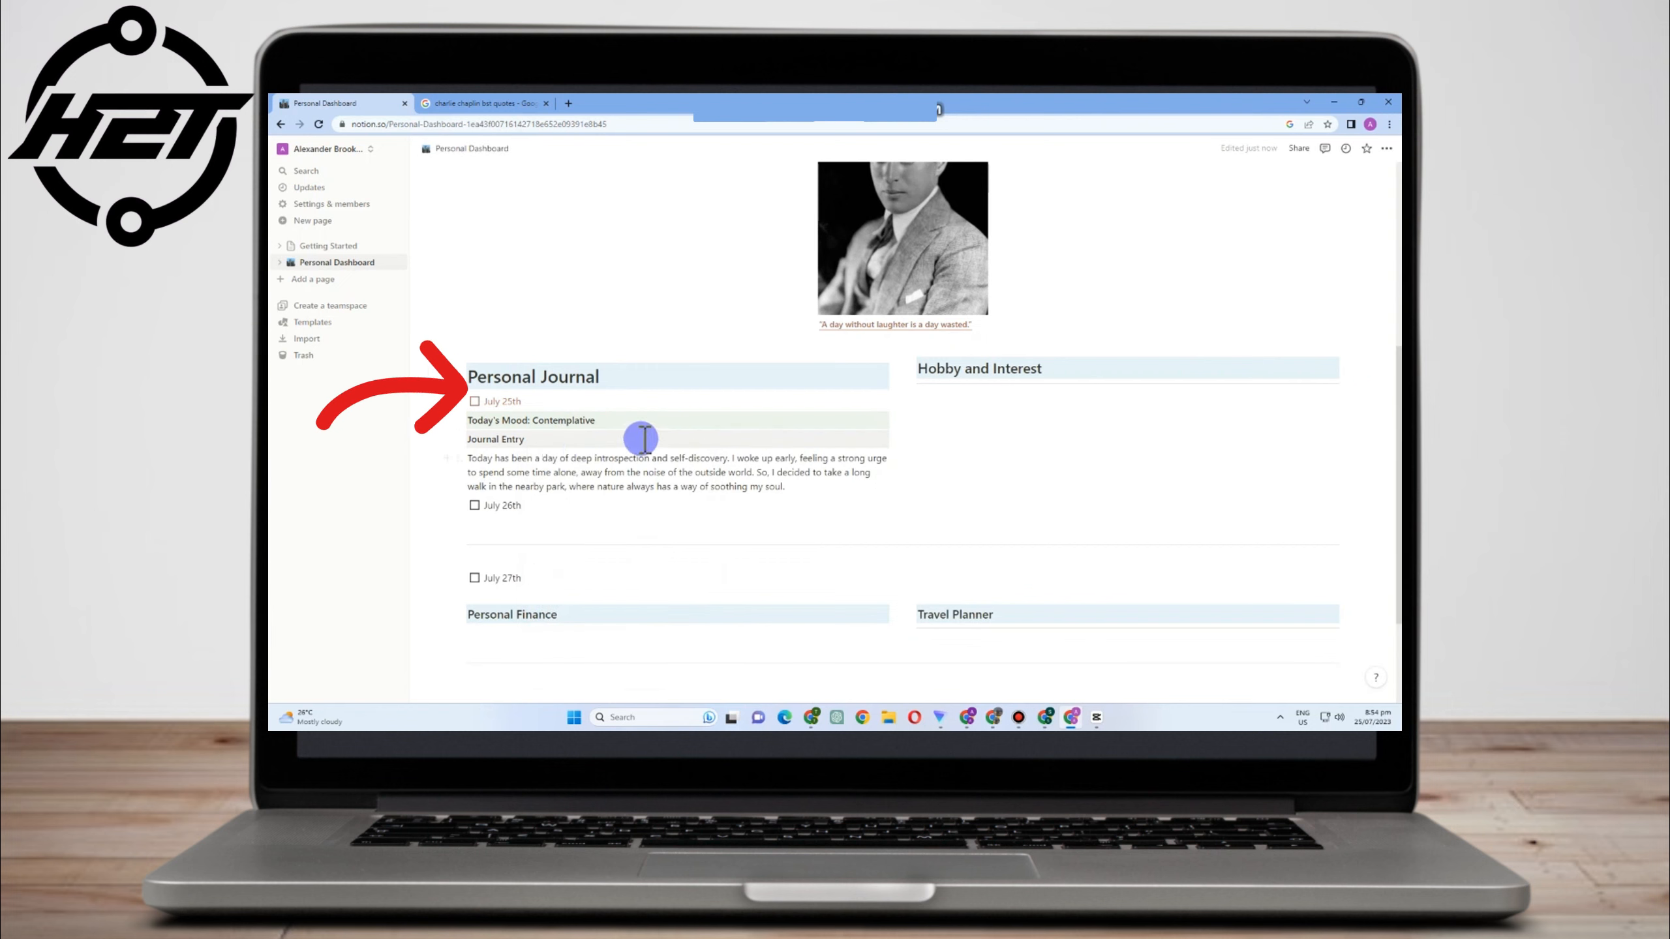
left_click(533, 486)
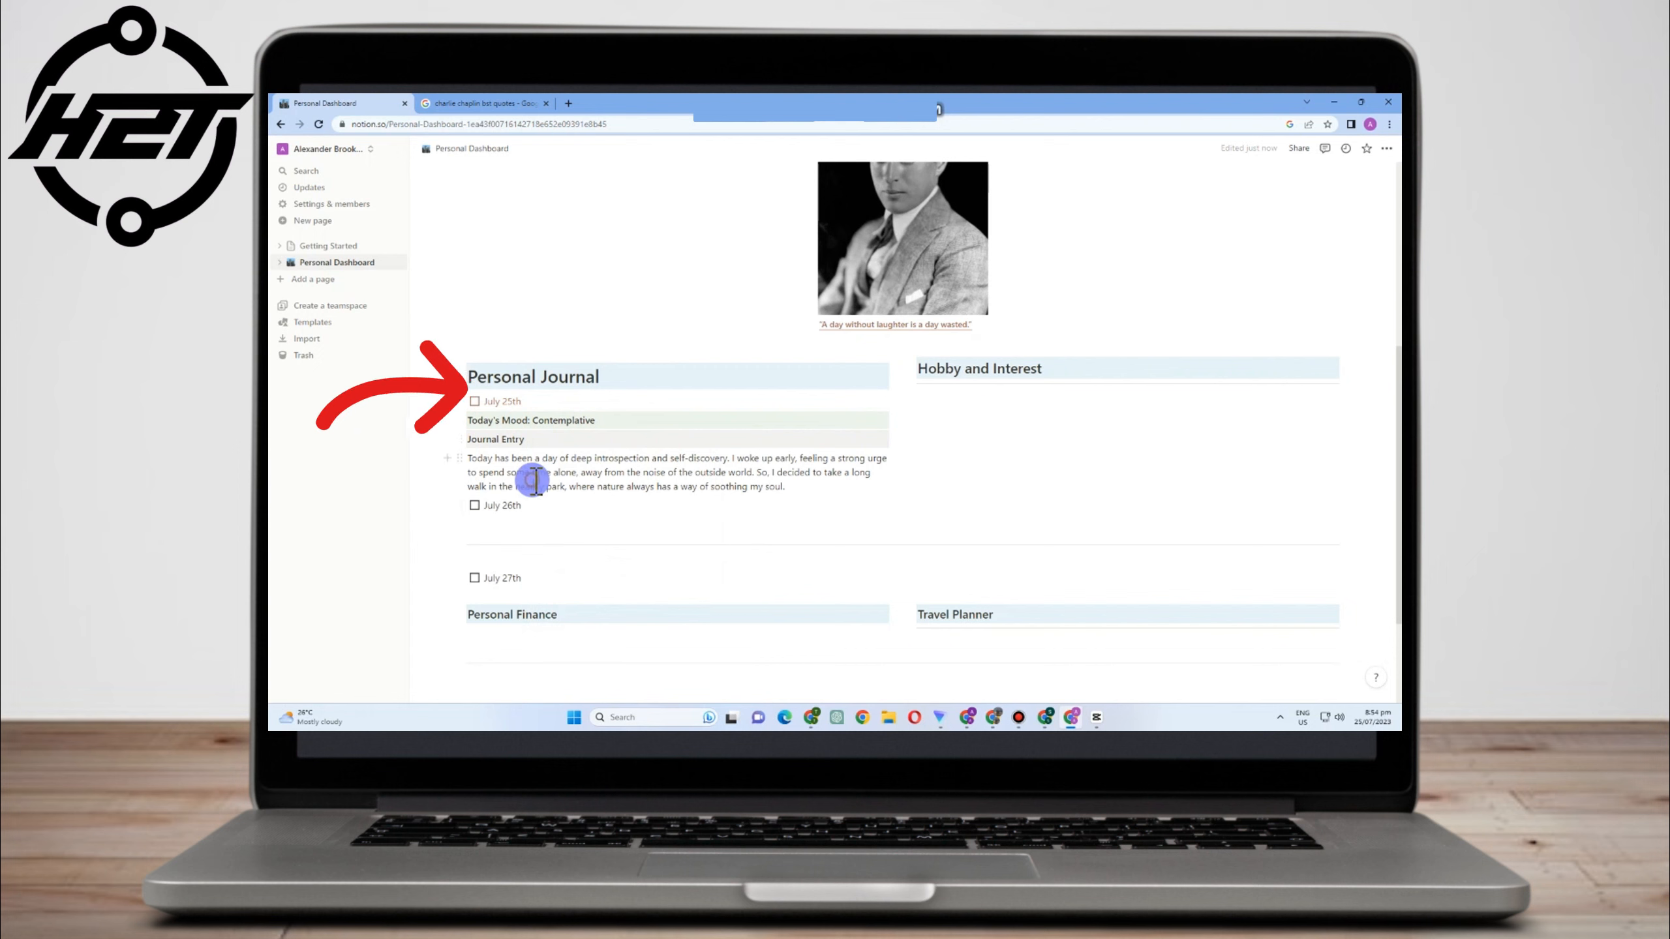
type("/")
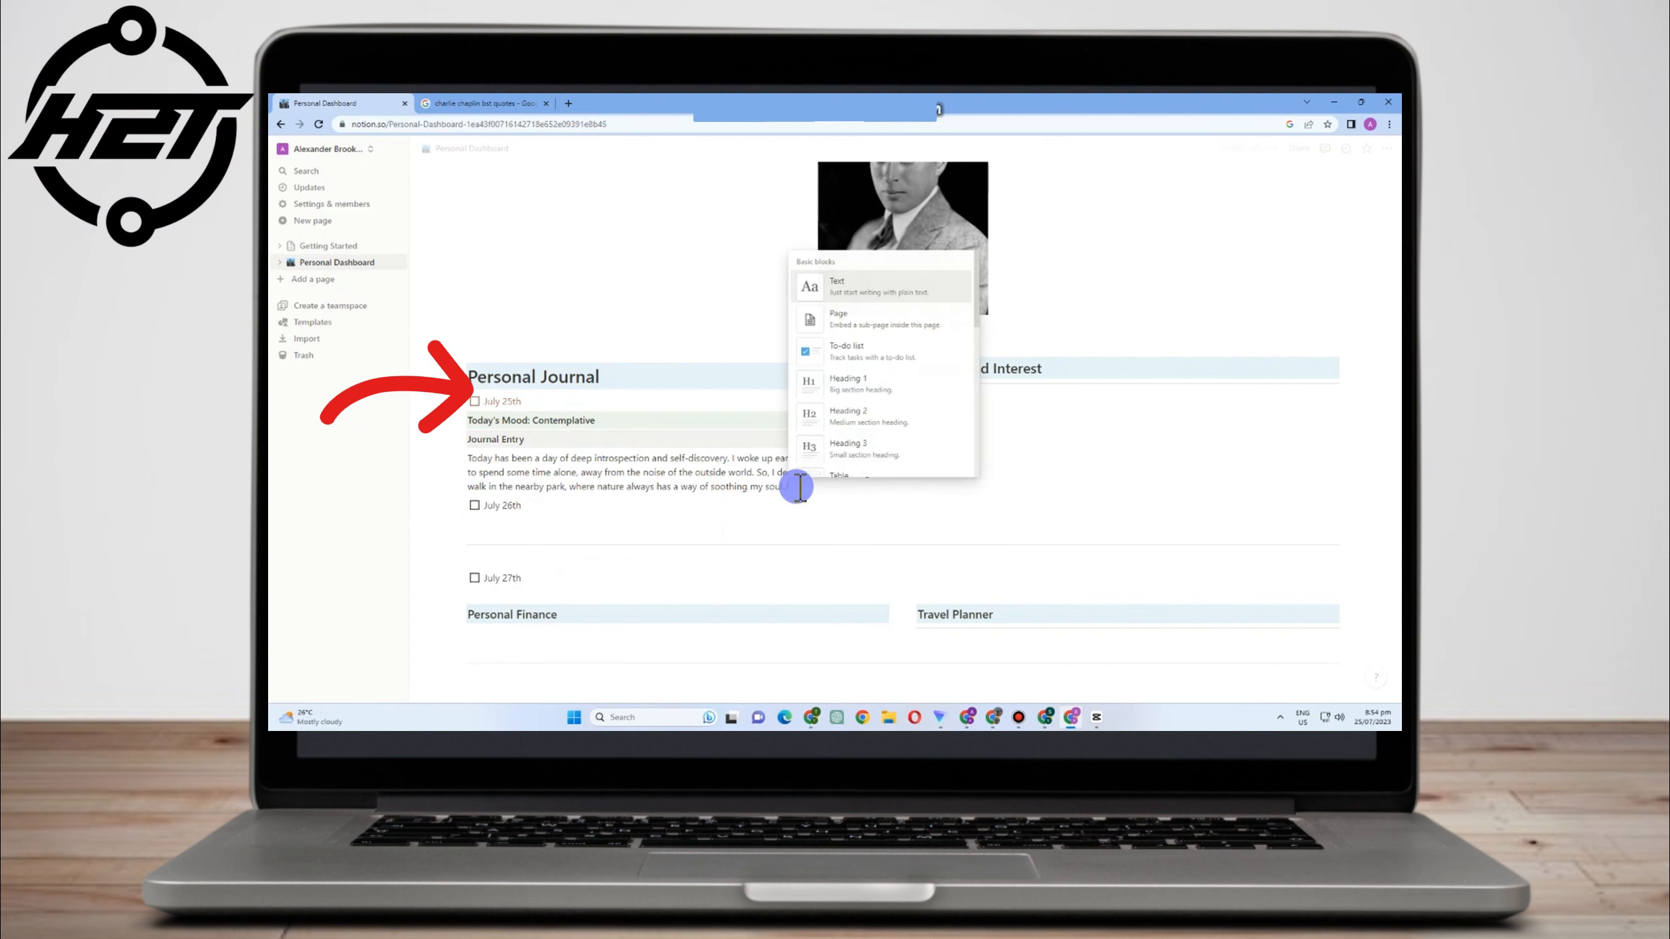
key("Escape")
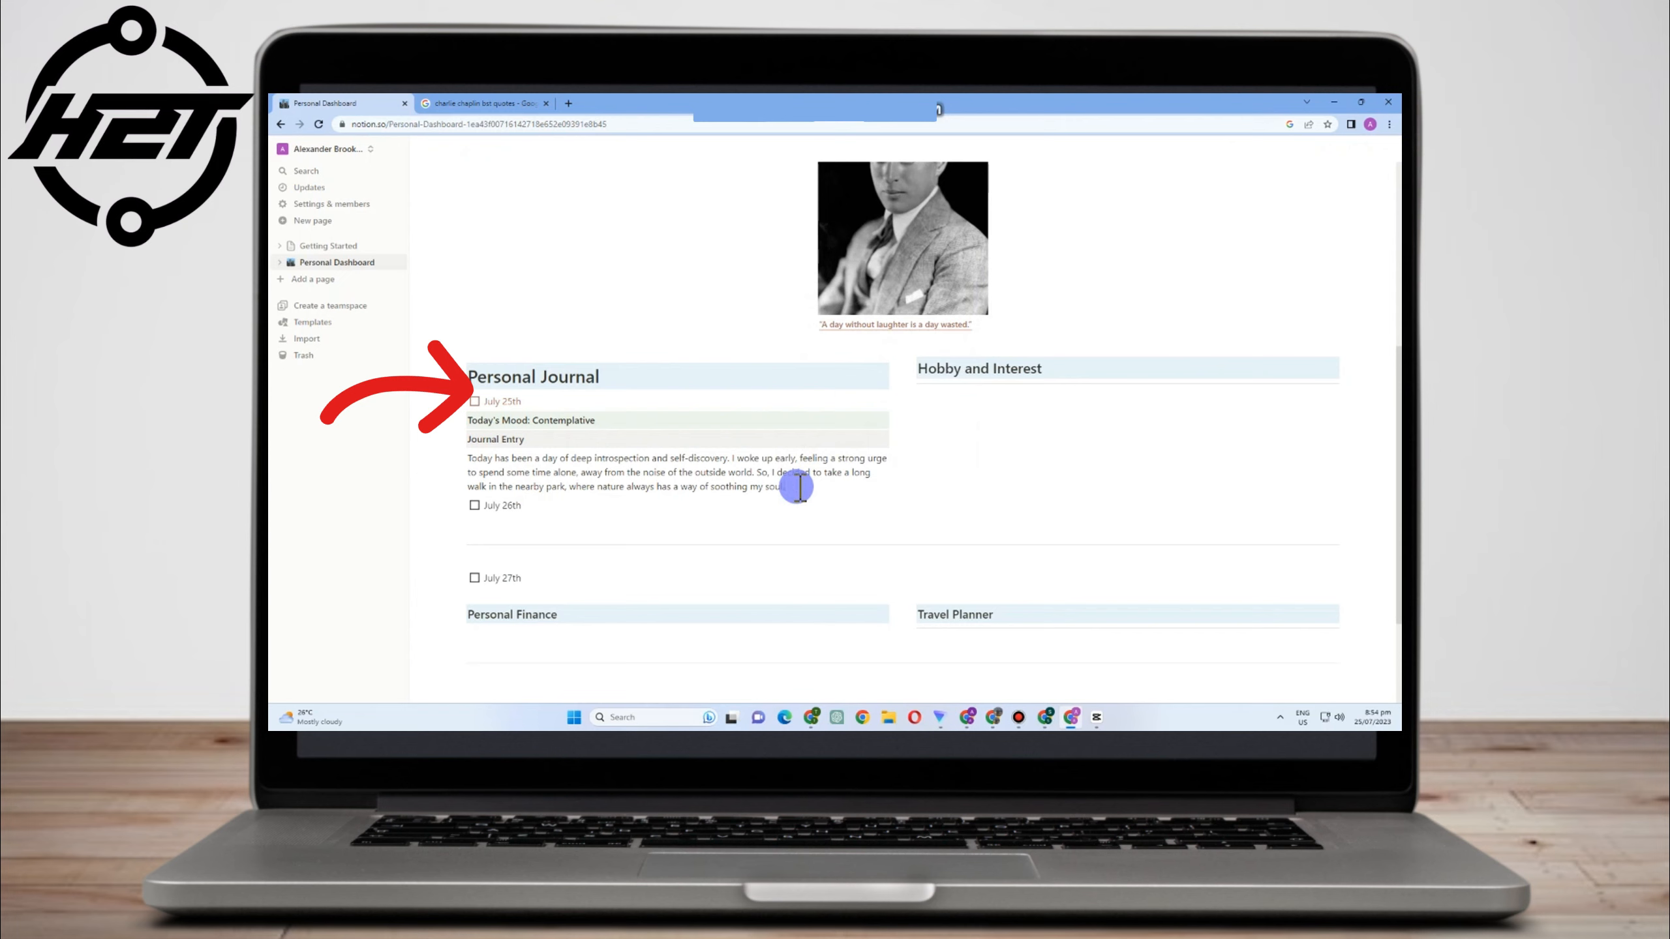
type("/")
key("Escape")
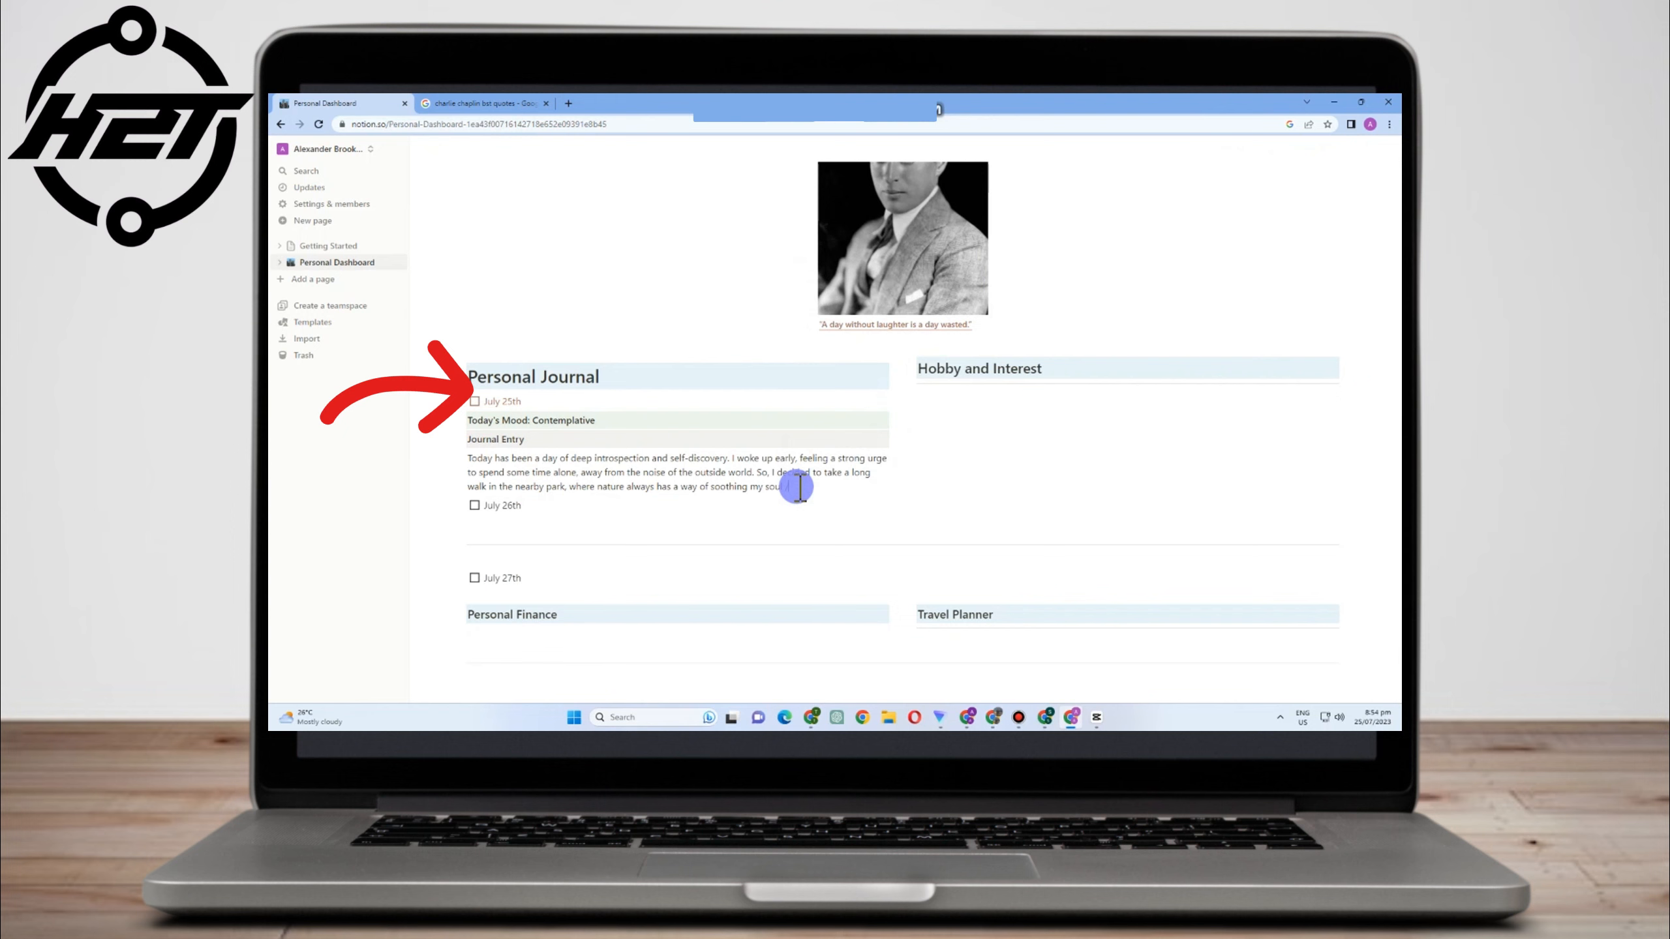
type("/")
key("Escape")
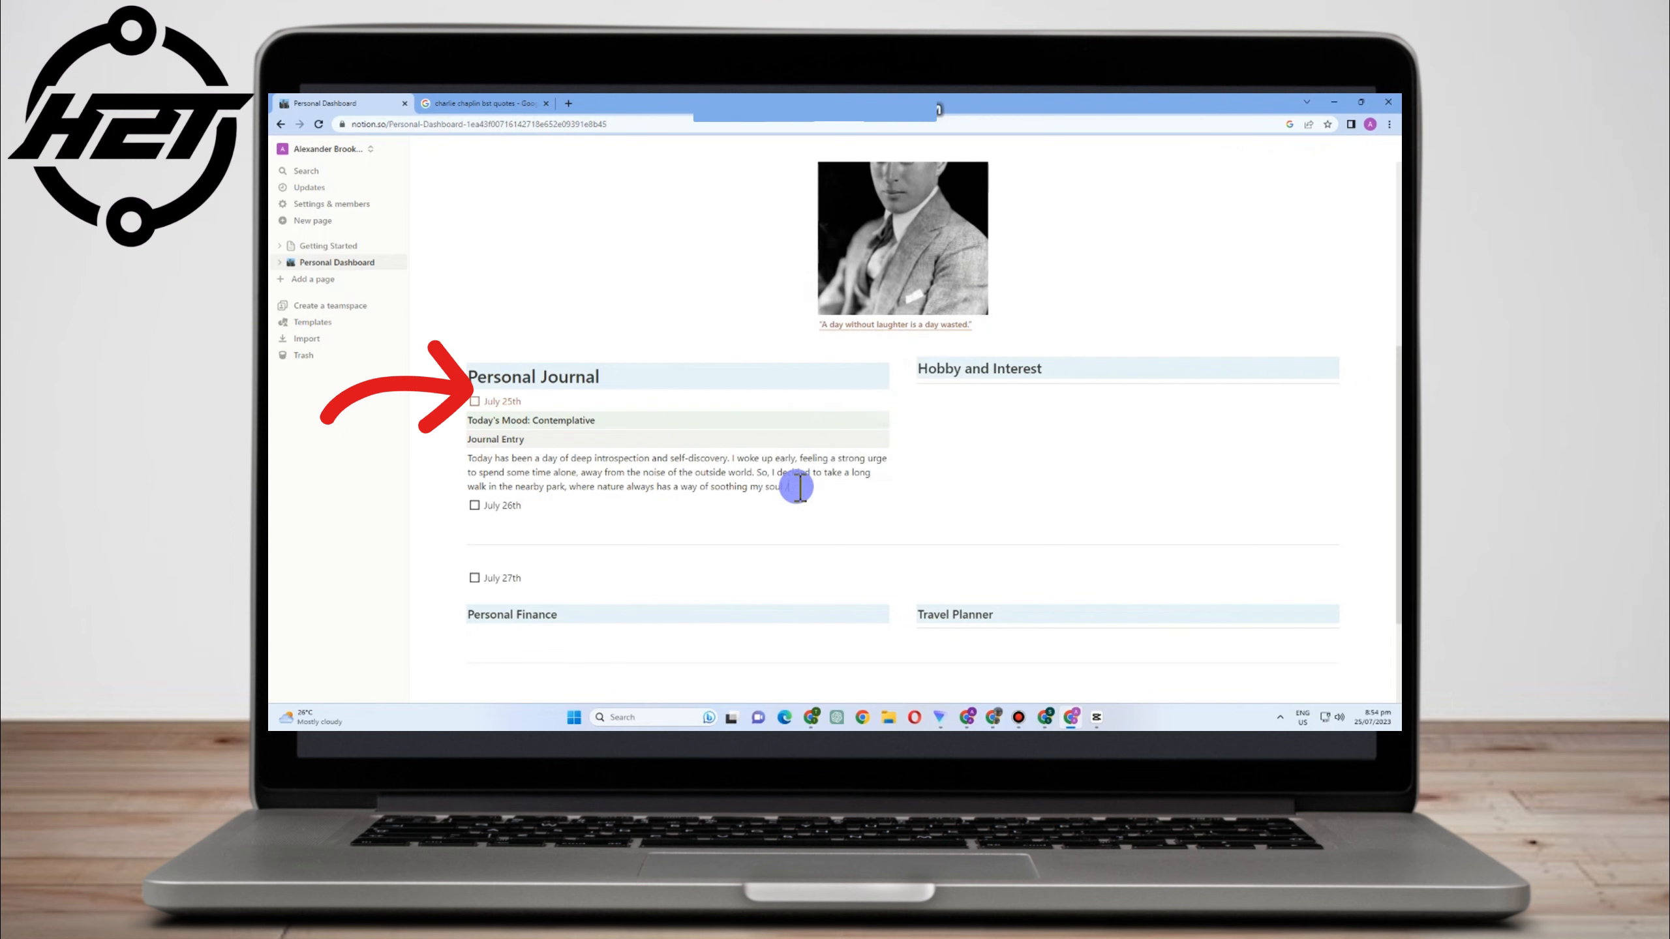
type("/")
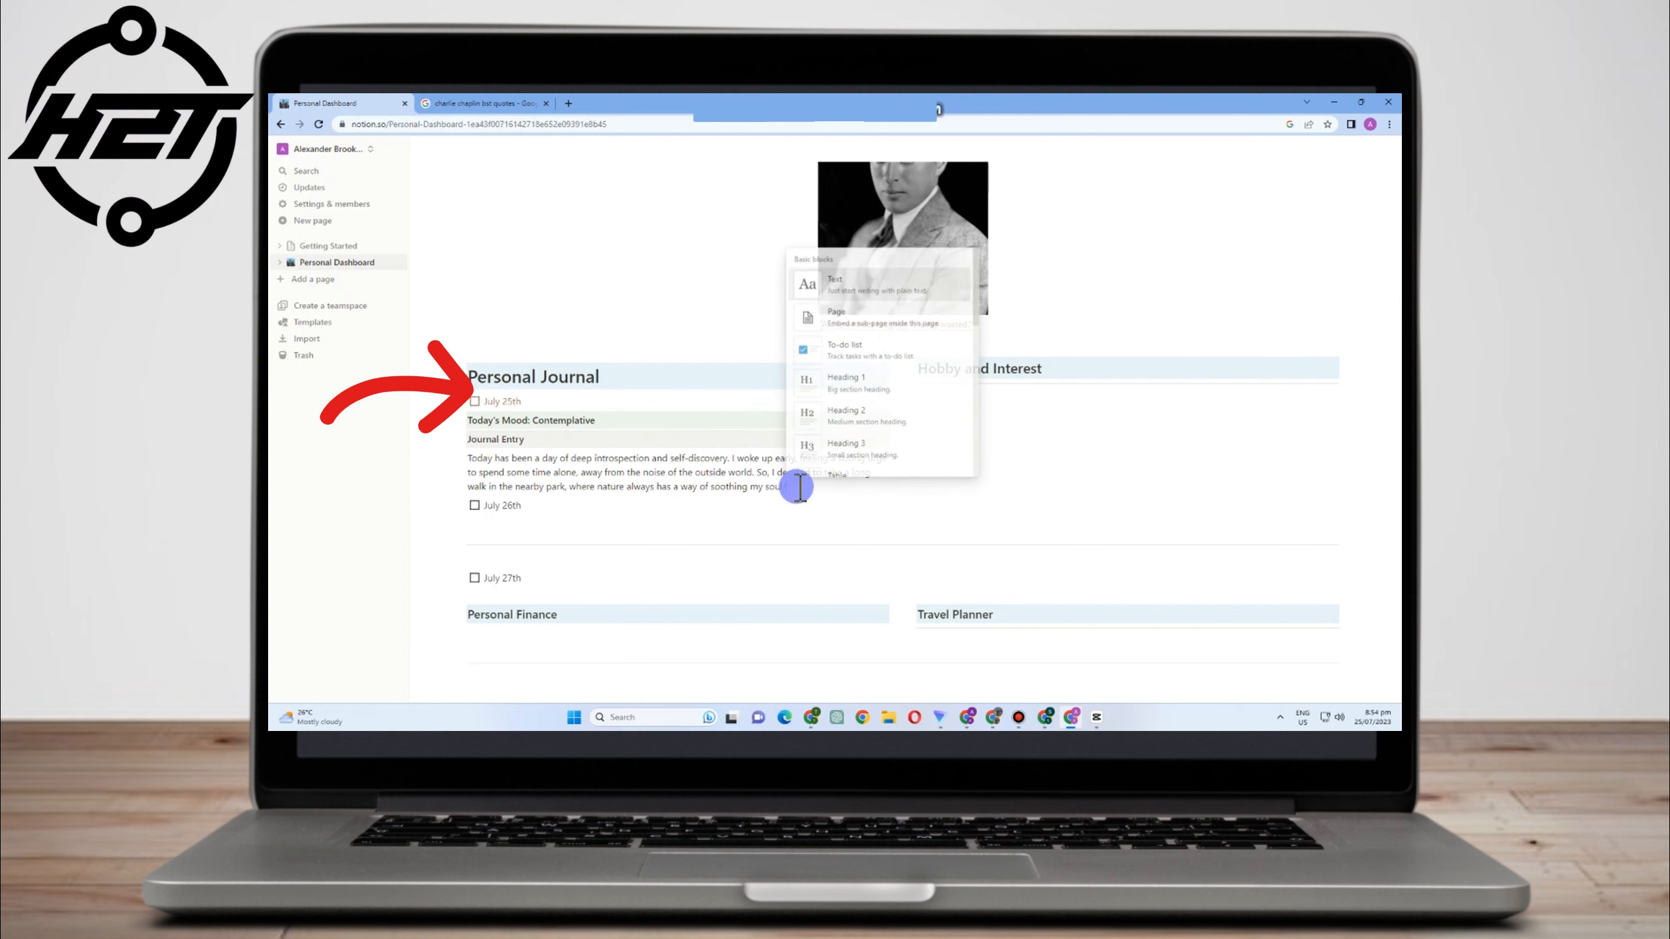
scroll(871, 369, "down", 5)
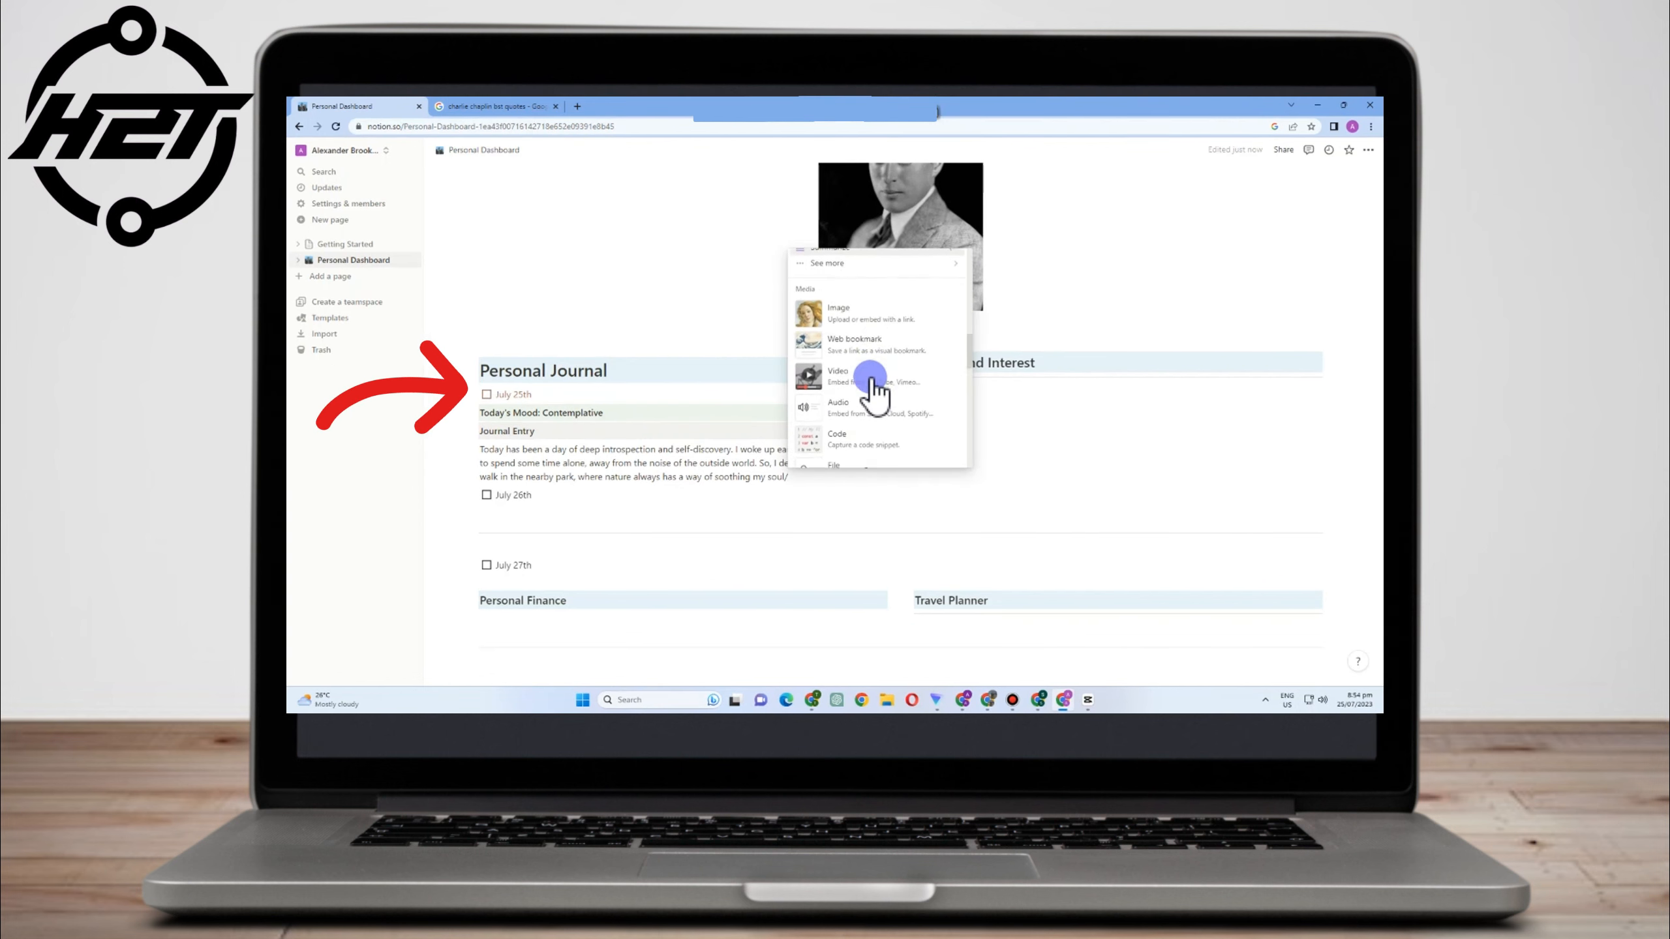
scroll(870, 388, "down", 6)
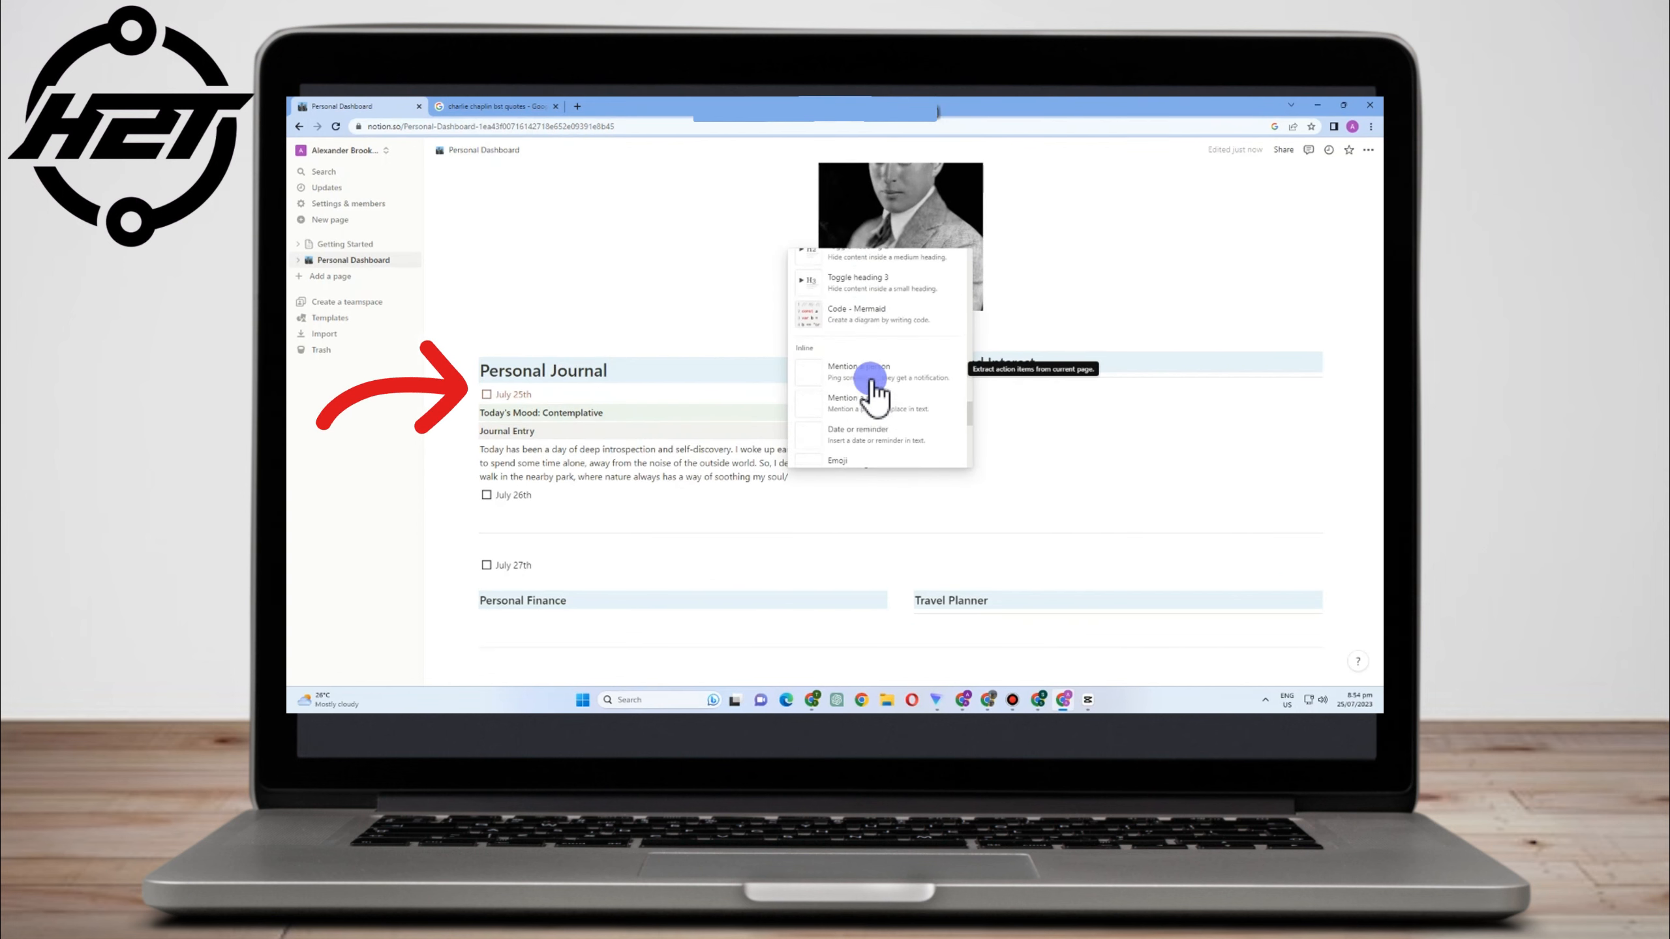
scroll(871, 388, "down", 5)
left_click(854, 519)
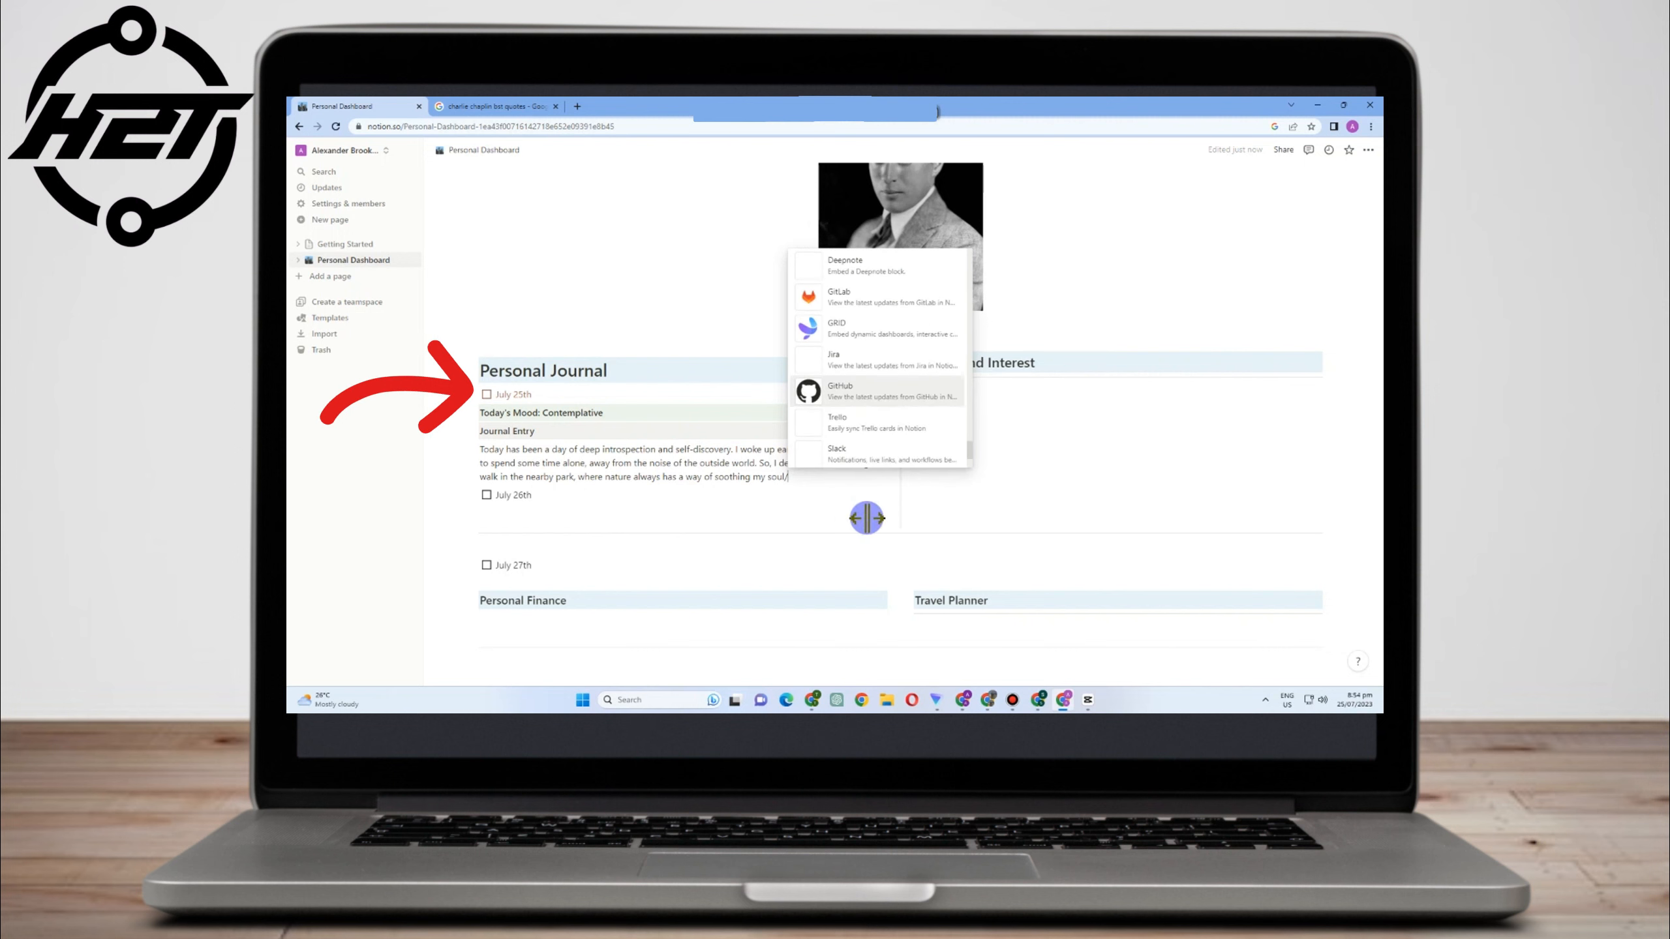
left_click(810, 477)
key("BackSpace")
type(".")
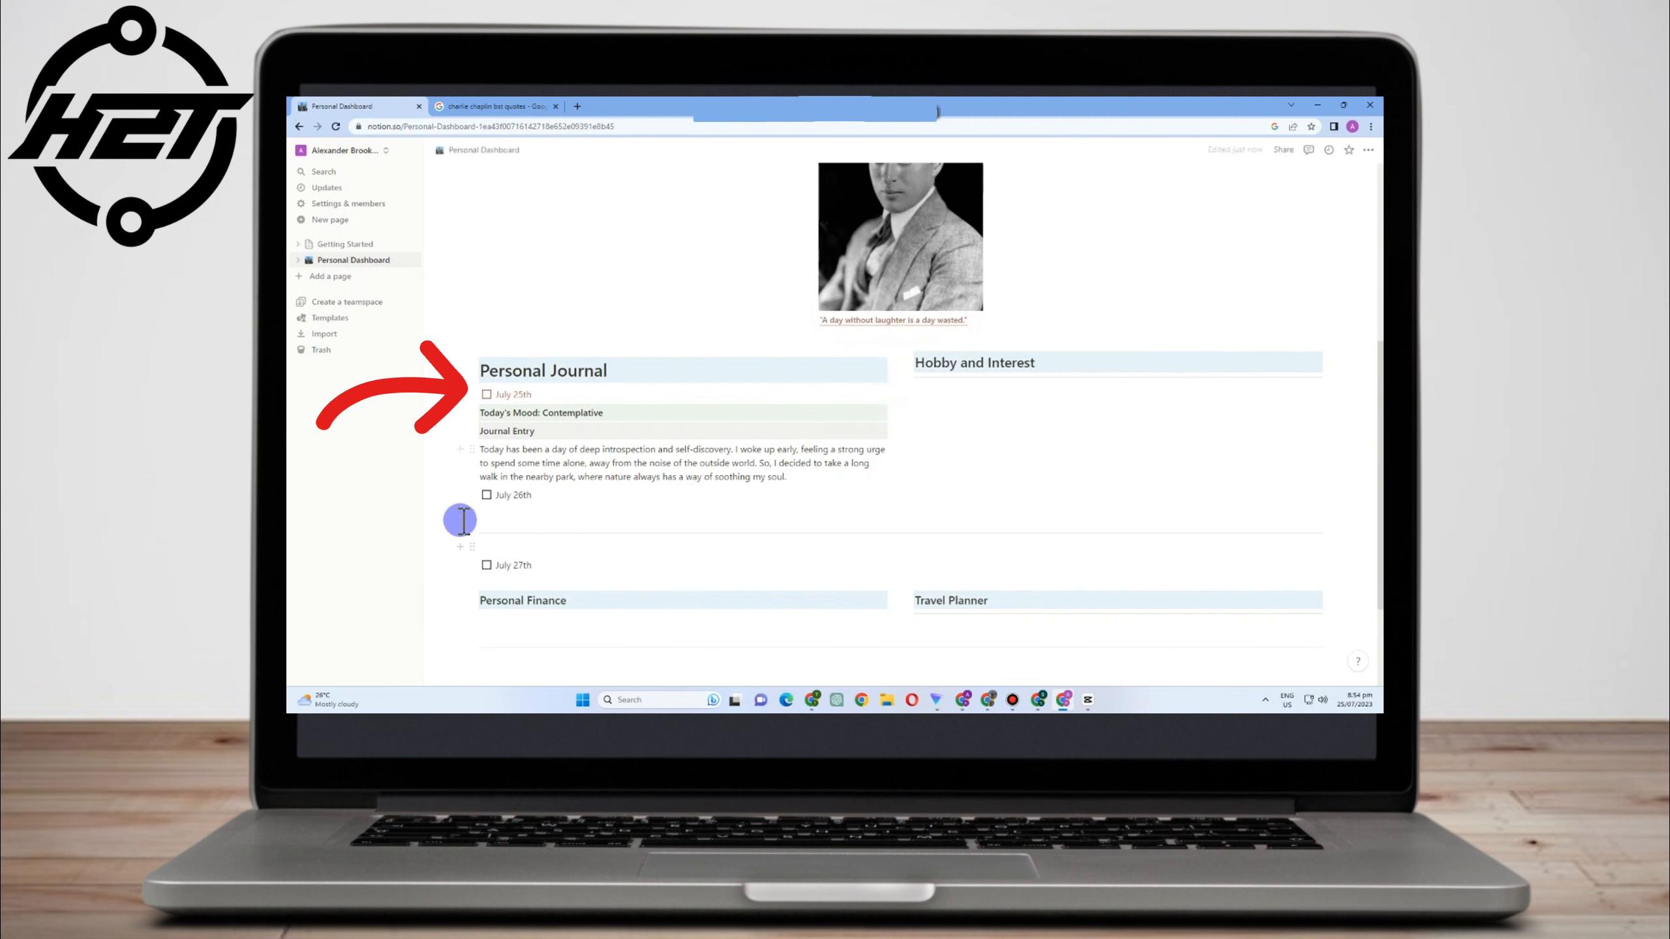
Try to color the July 26th to-do orange with an inline color command
left_click(537, 496)
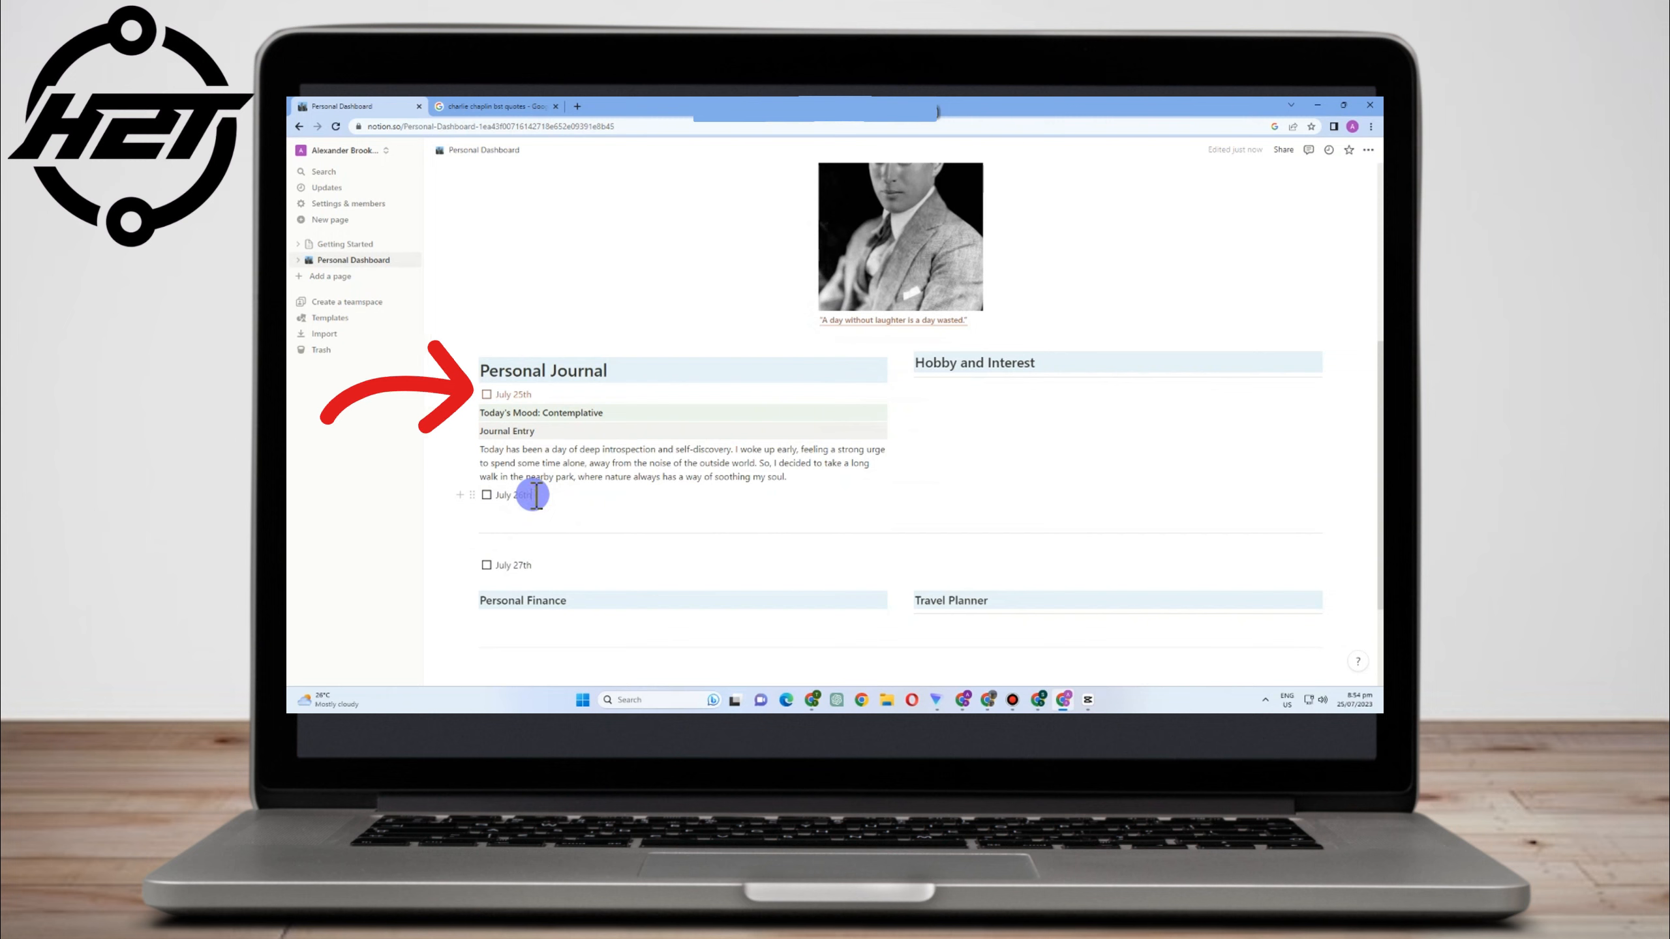
type("/")
key("BackSpace")
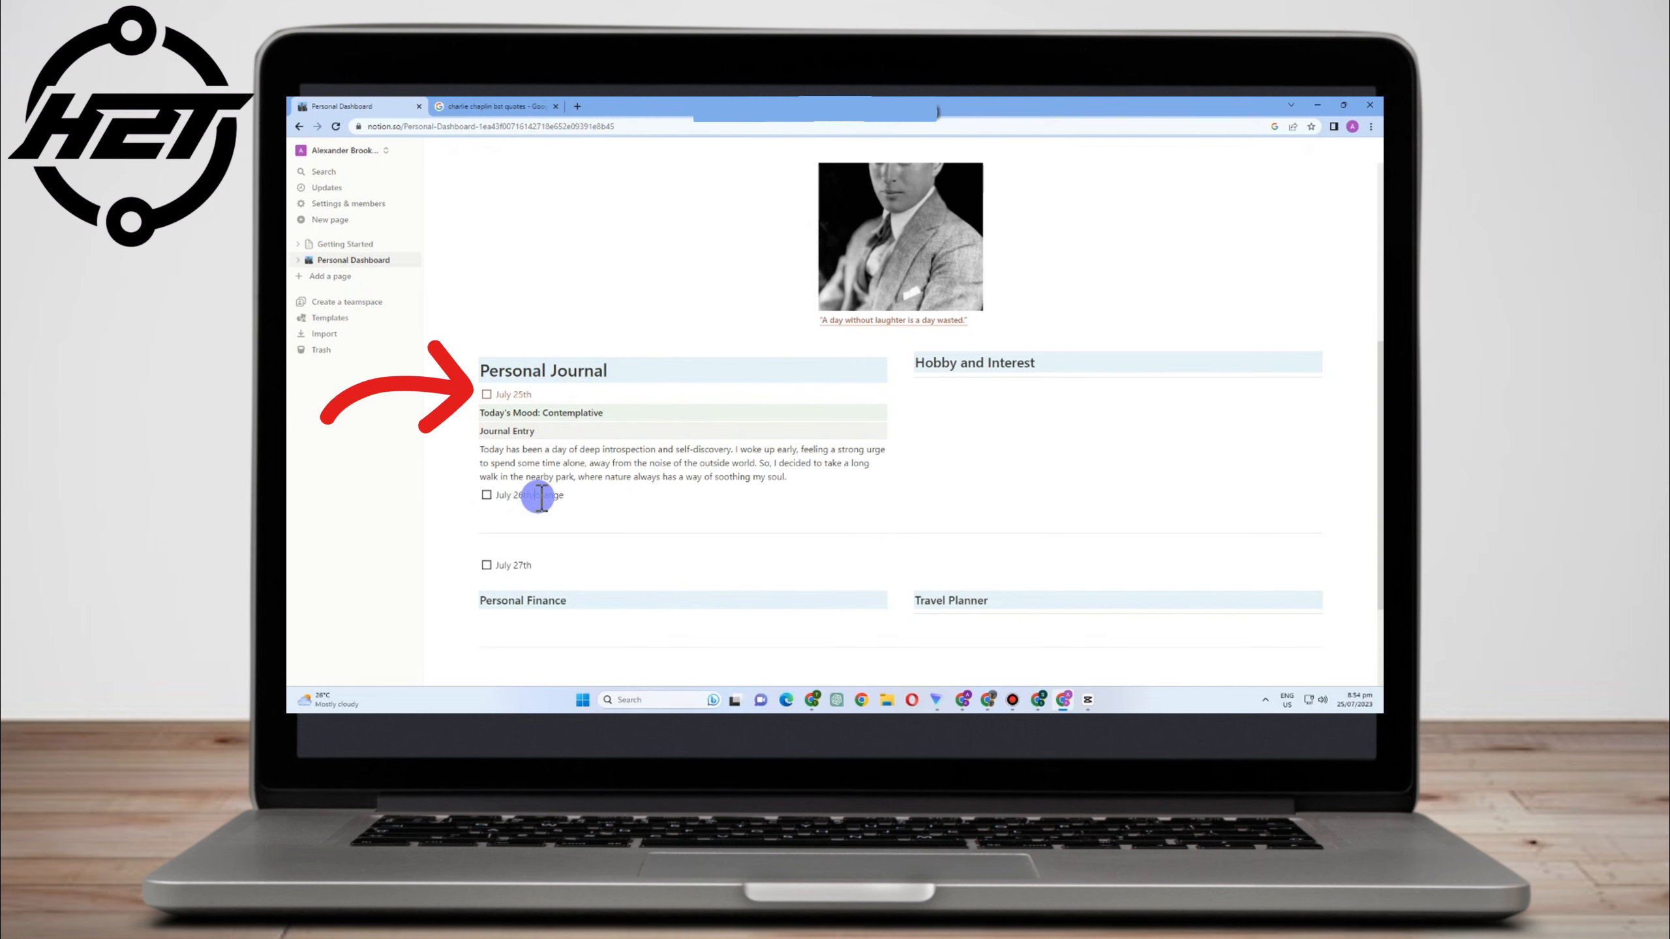
type("/")
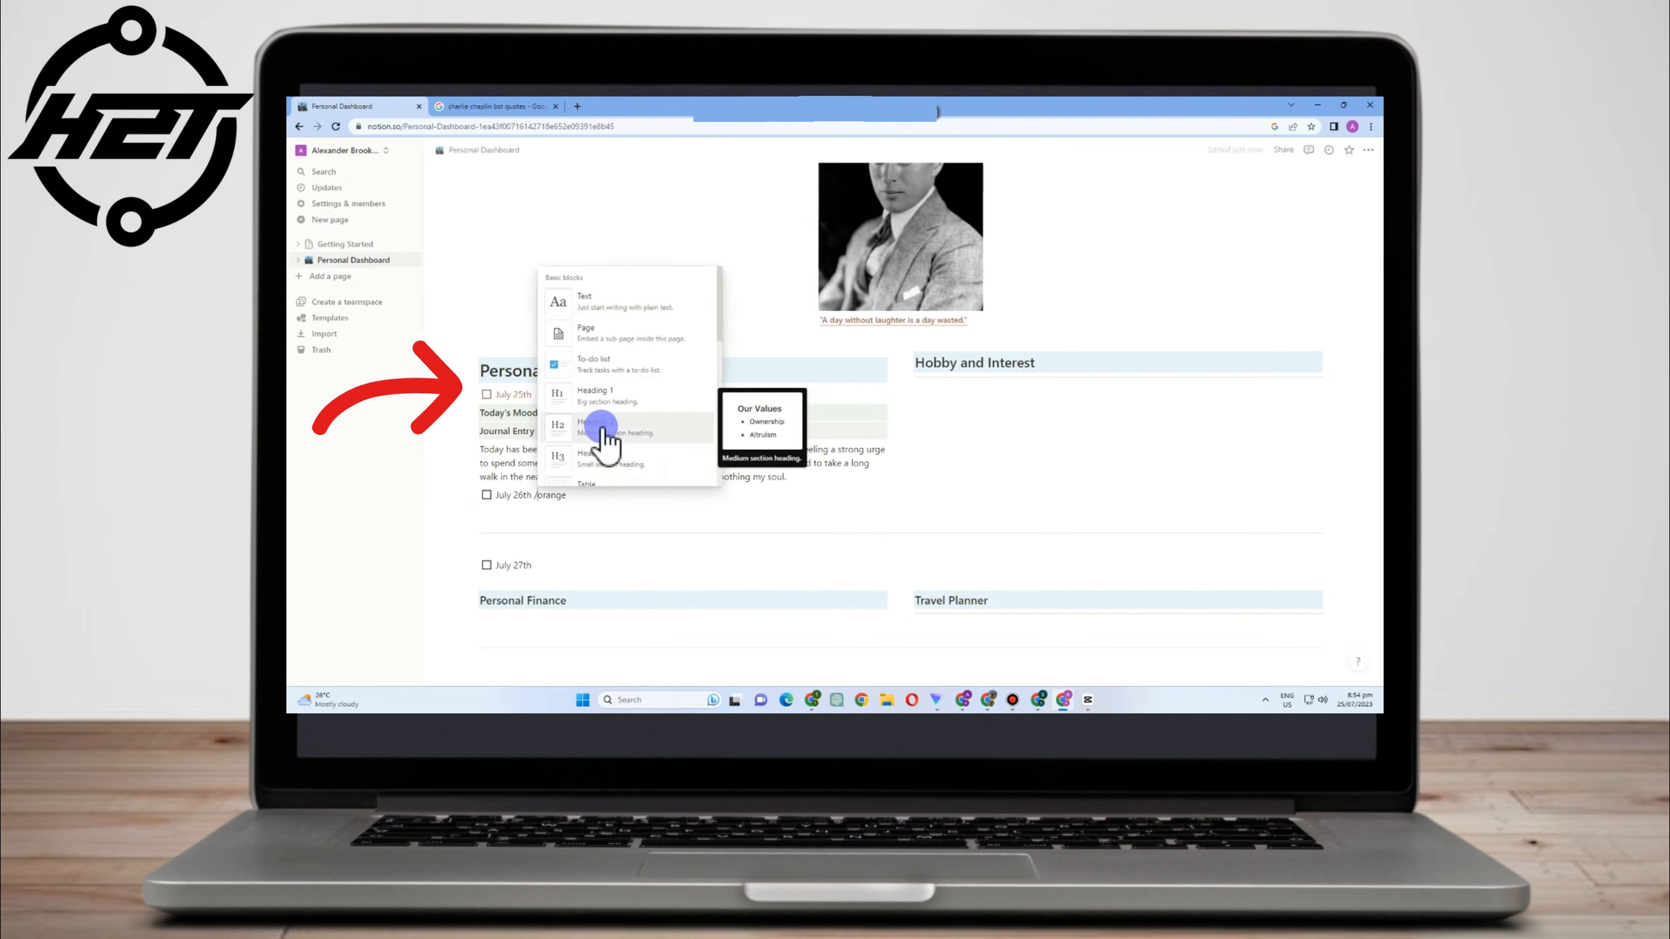
scroll(603, 442, "down", 4)
left_click(579, 507)
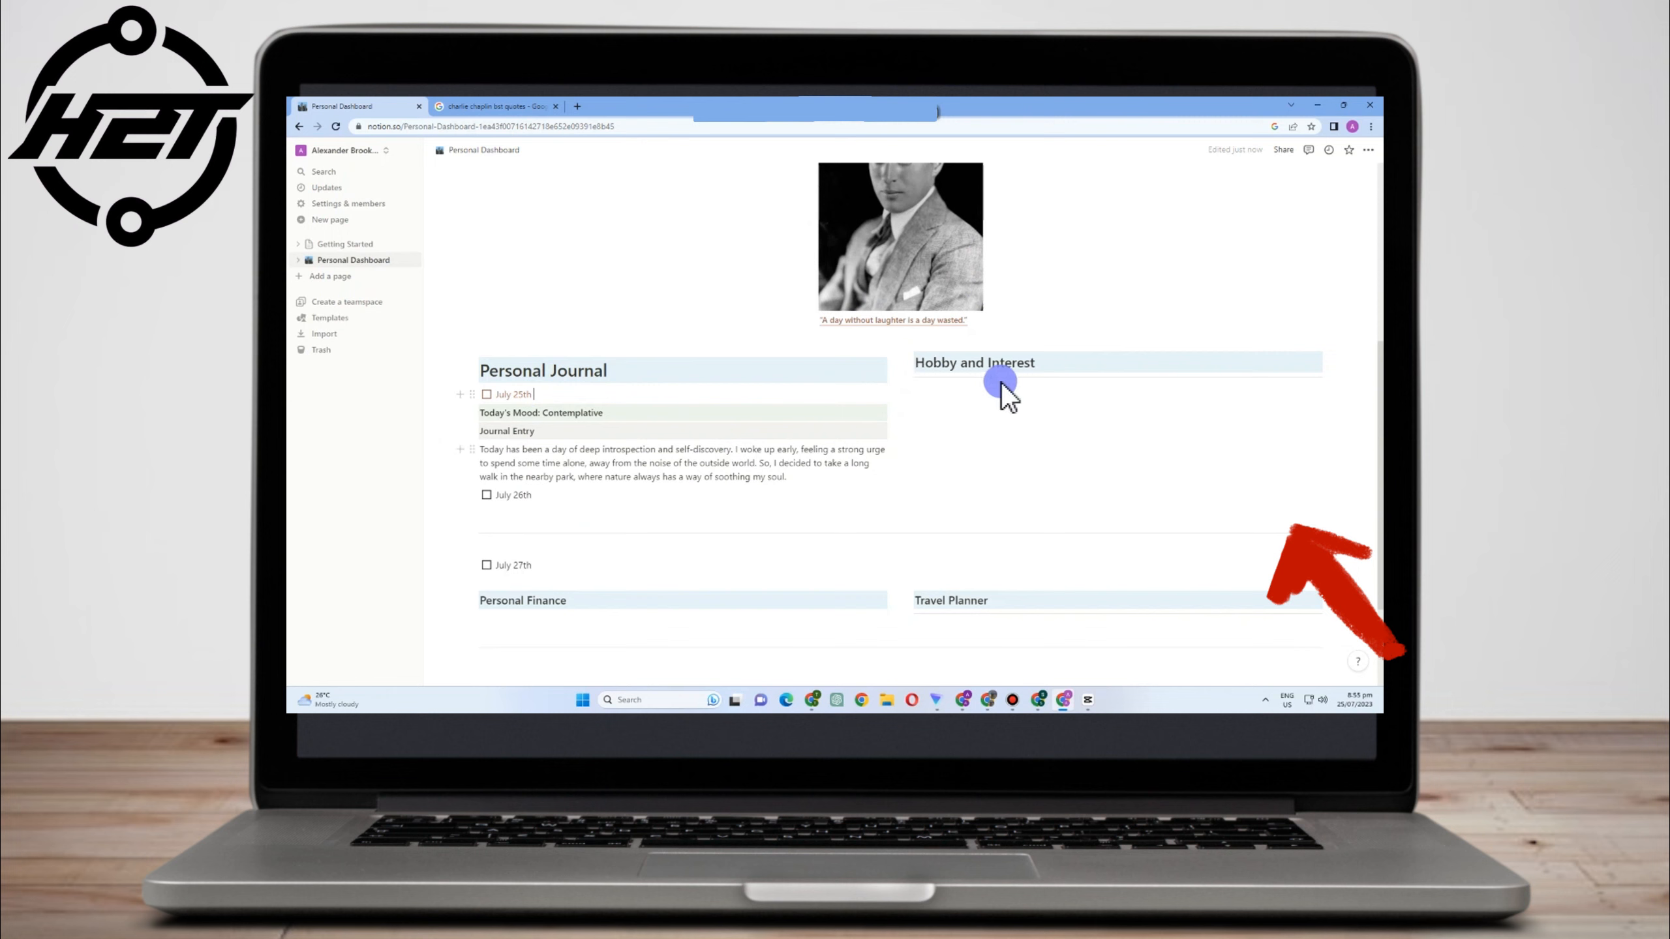
Add a bulleted list under Hobby and Interest with the items Reading and Writing, Yoga and Meditation, DIY Projects and Volunteering
scroll(555, 564, "down", 2)
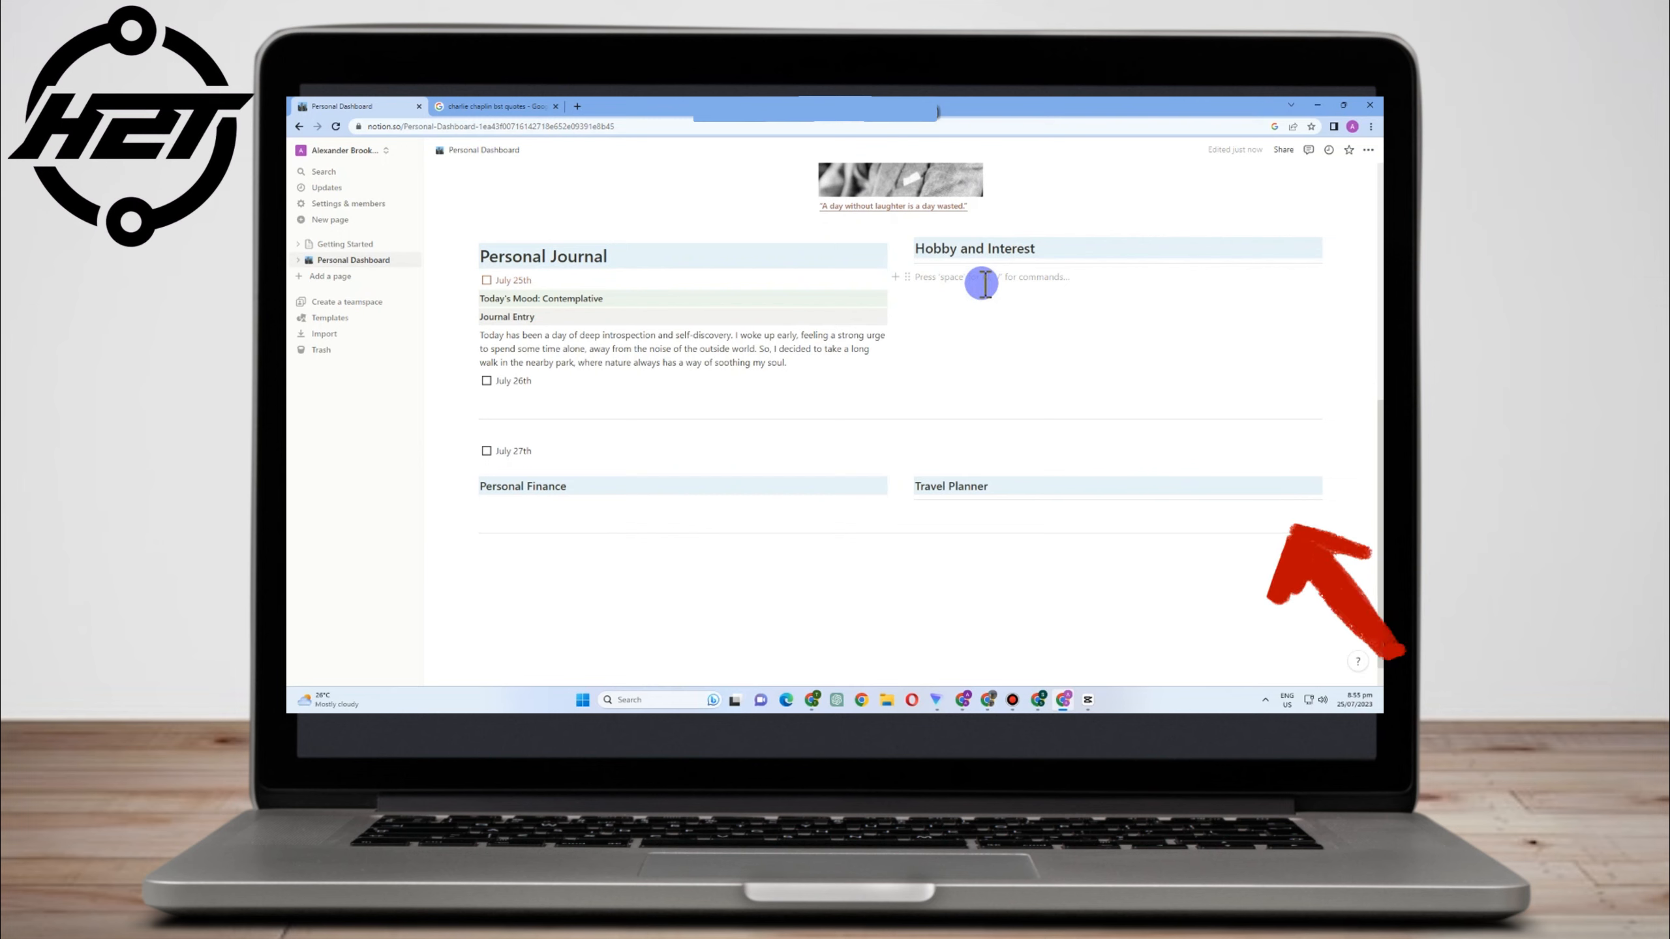
key("space")
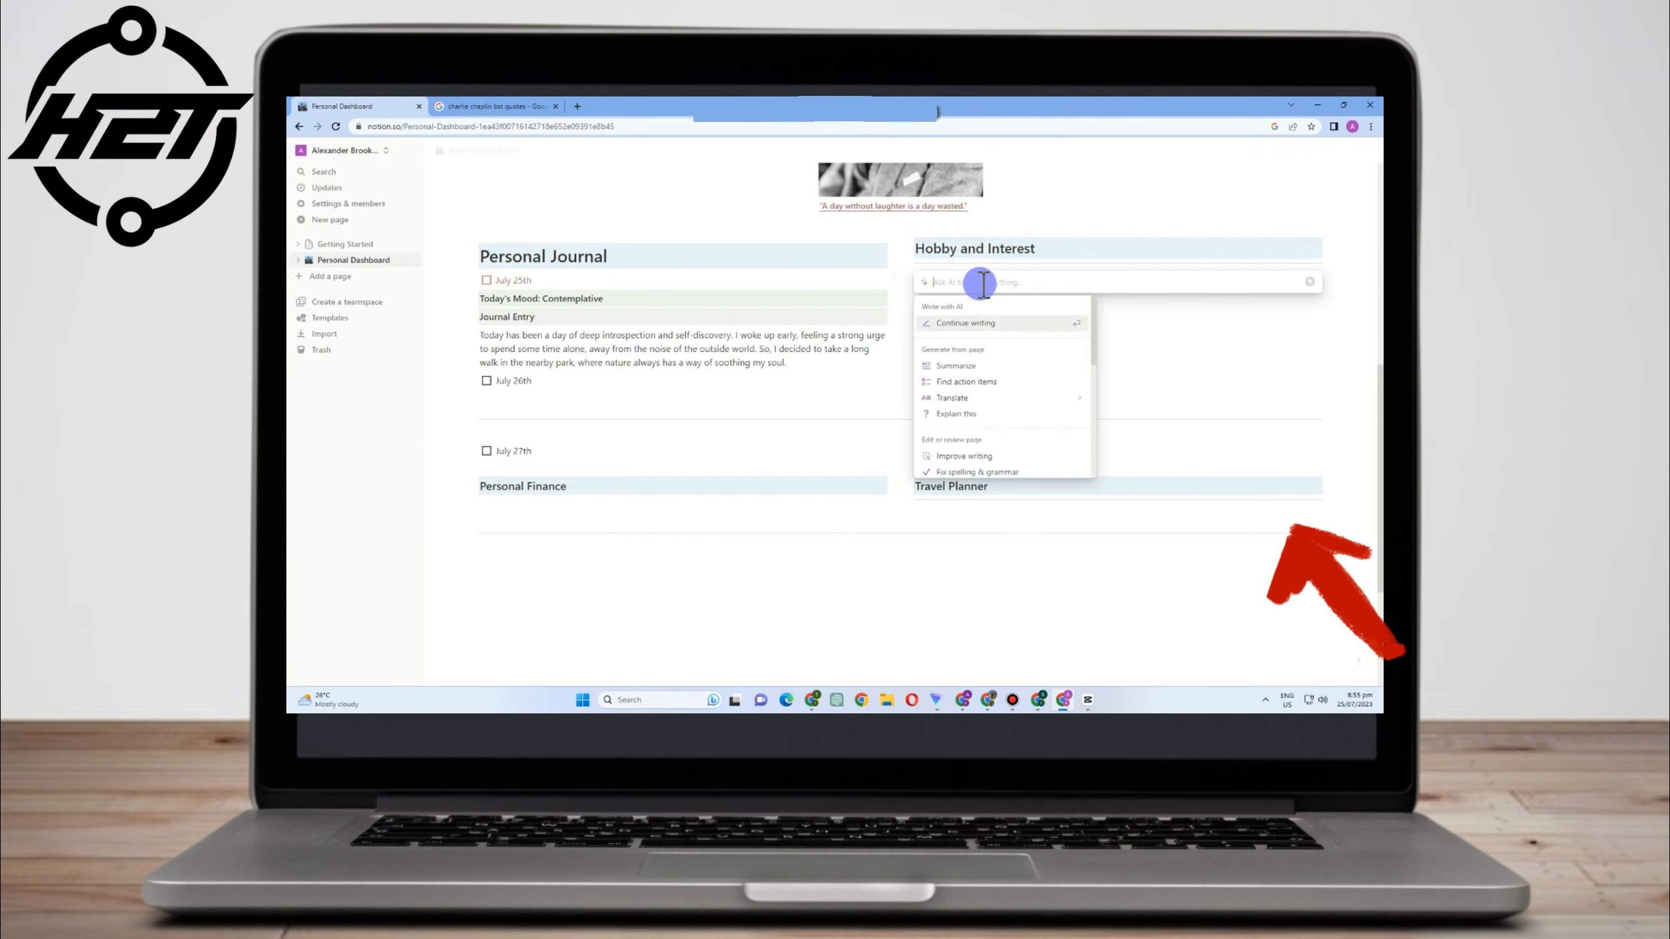
key("Escape")
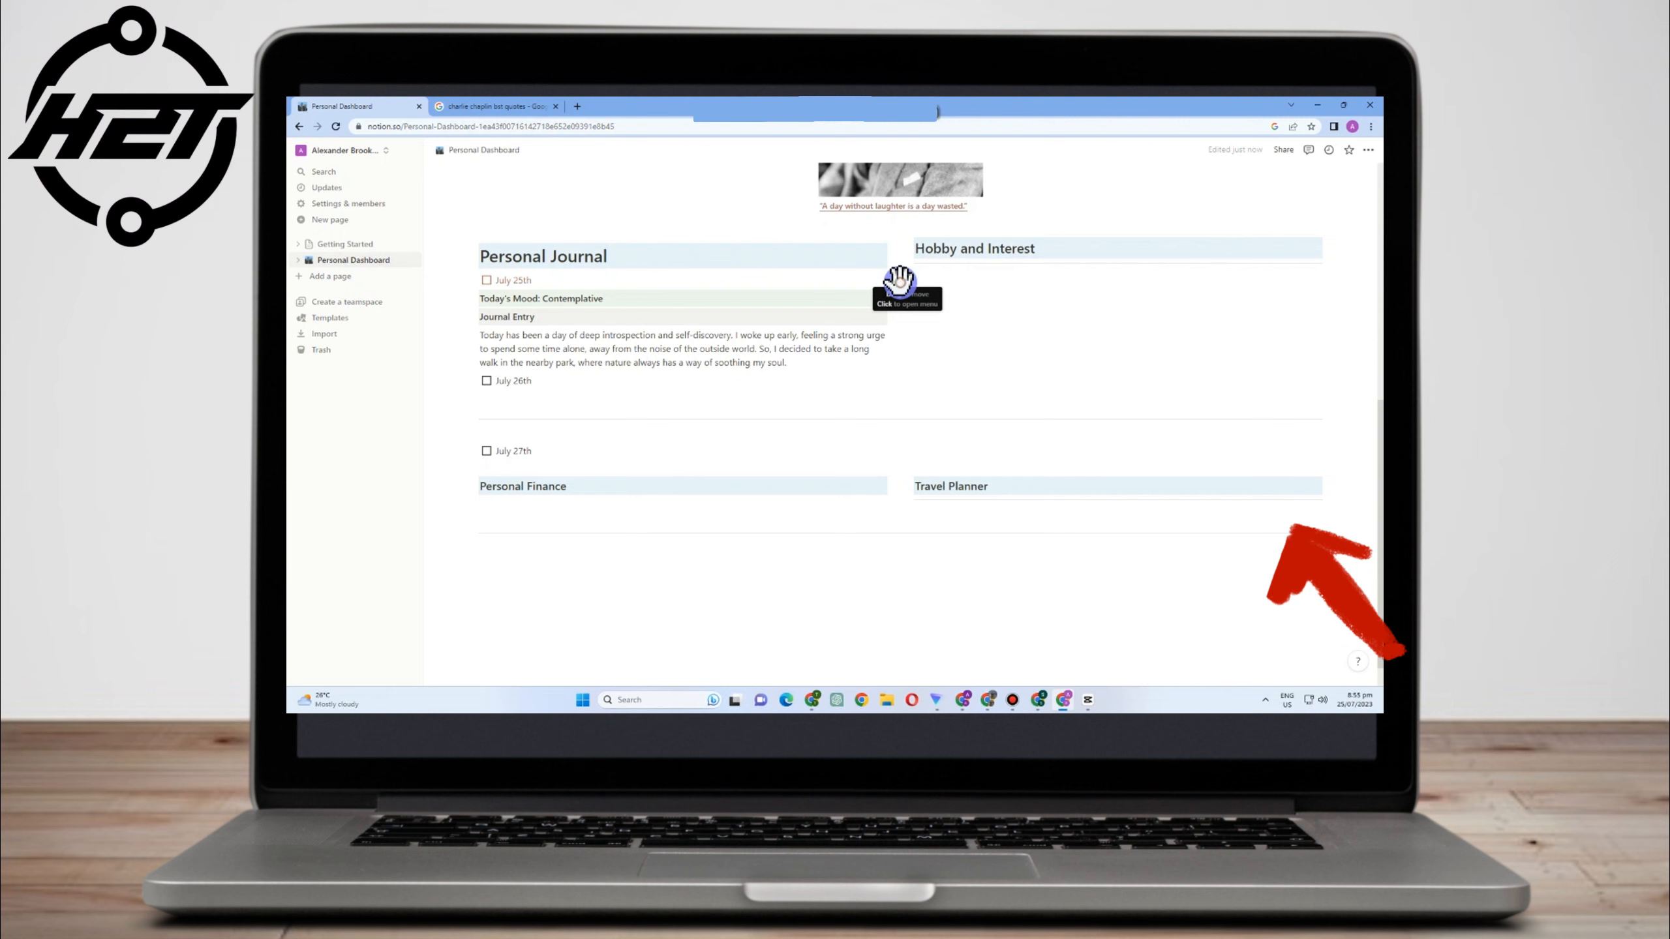
left_click(900, 282)
scroll(1013, 394, "down", 2)
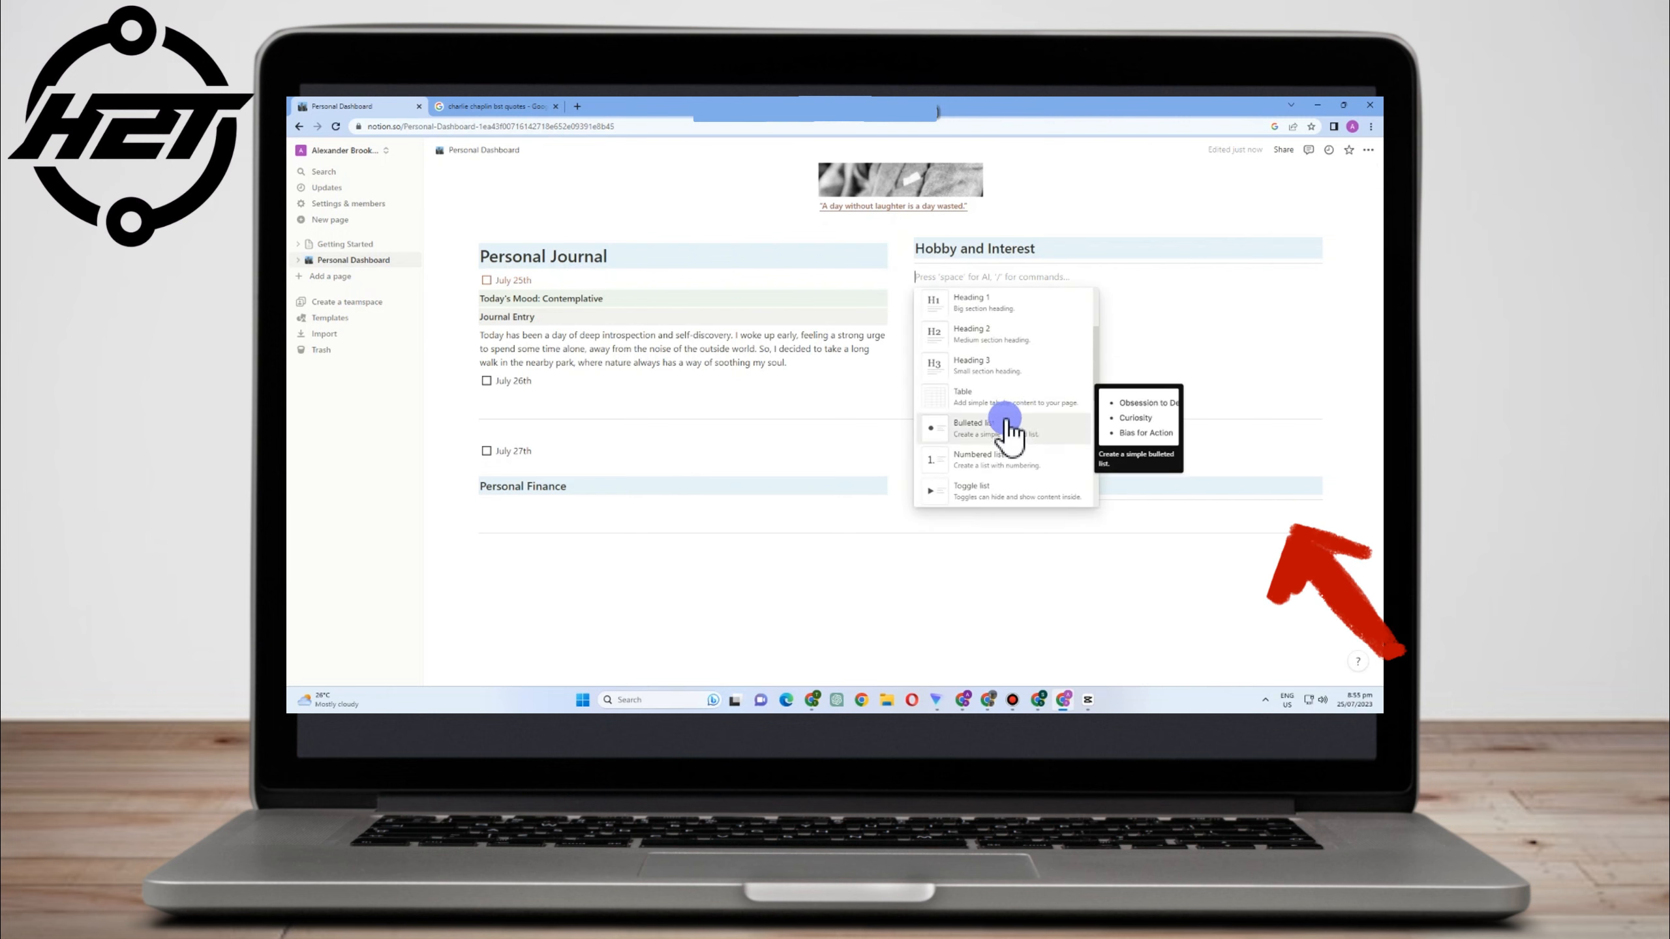
left_click(1009, 429)
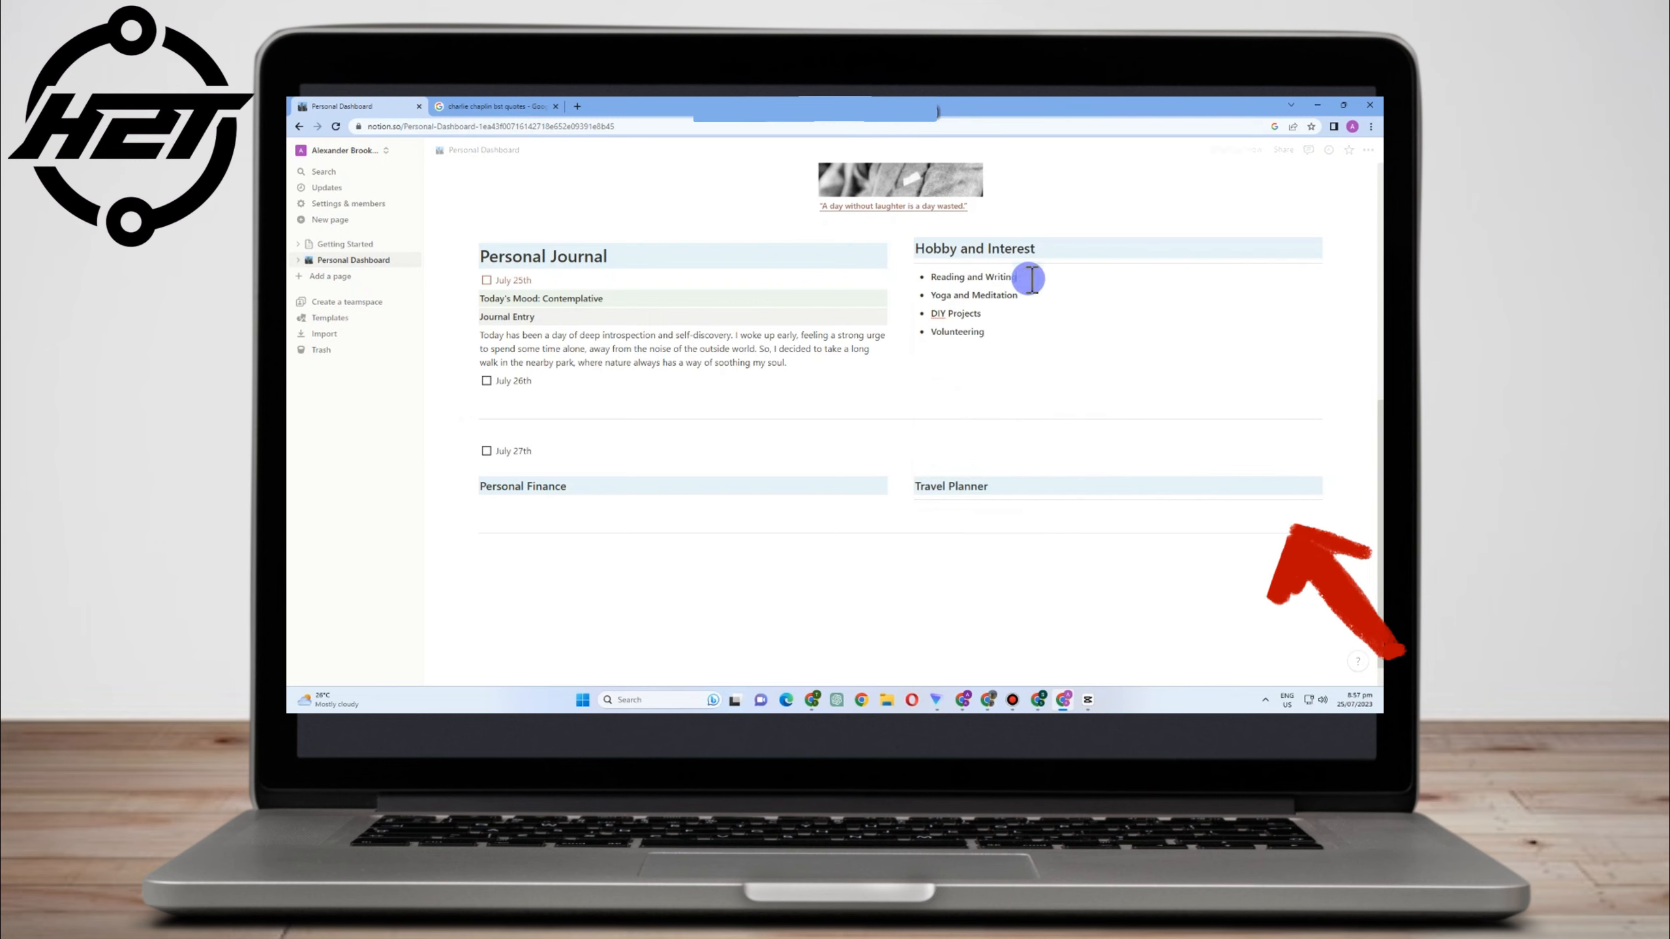
type("/")
key("Escape")
type("/")
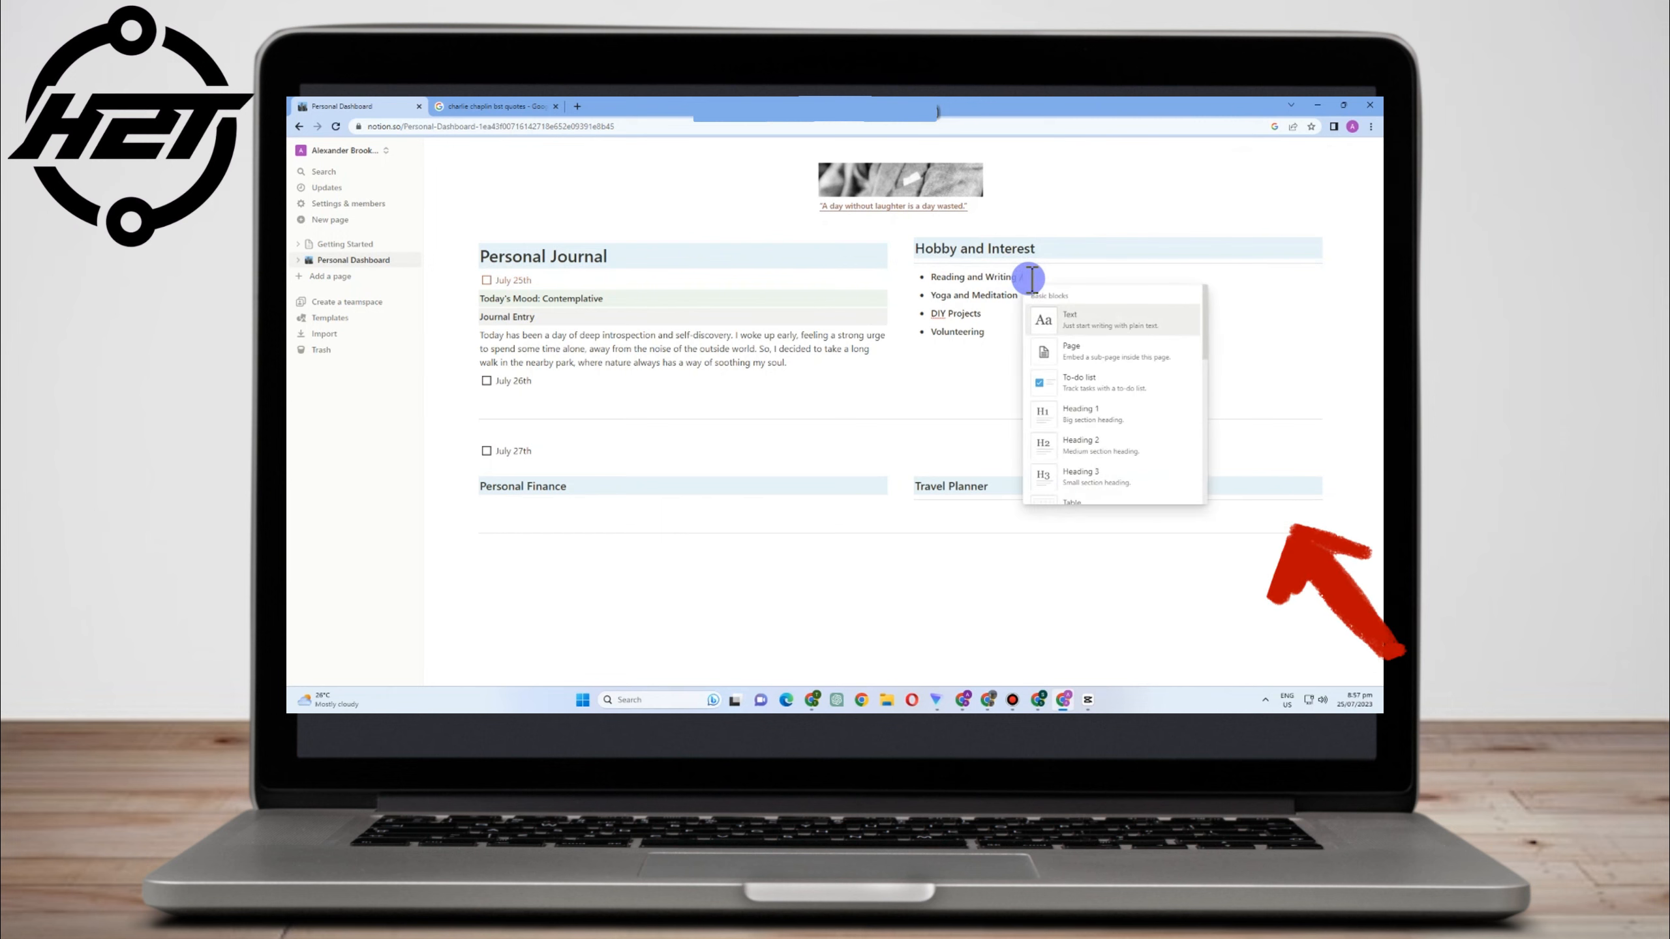
type("blue")
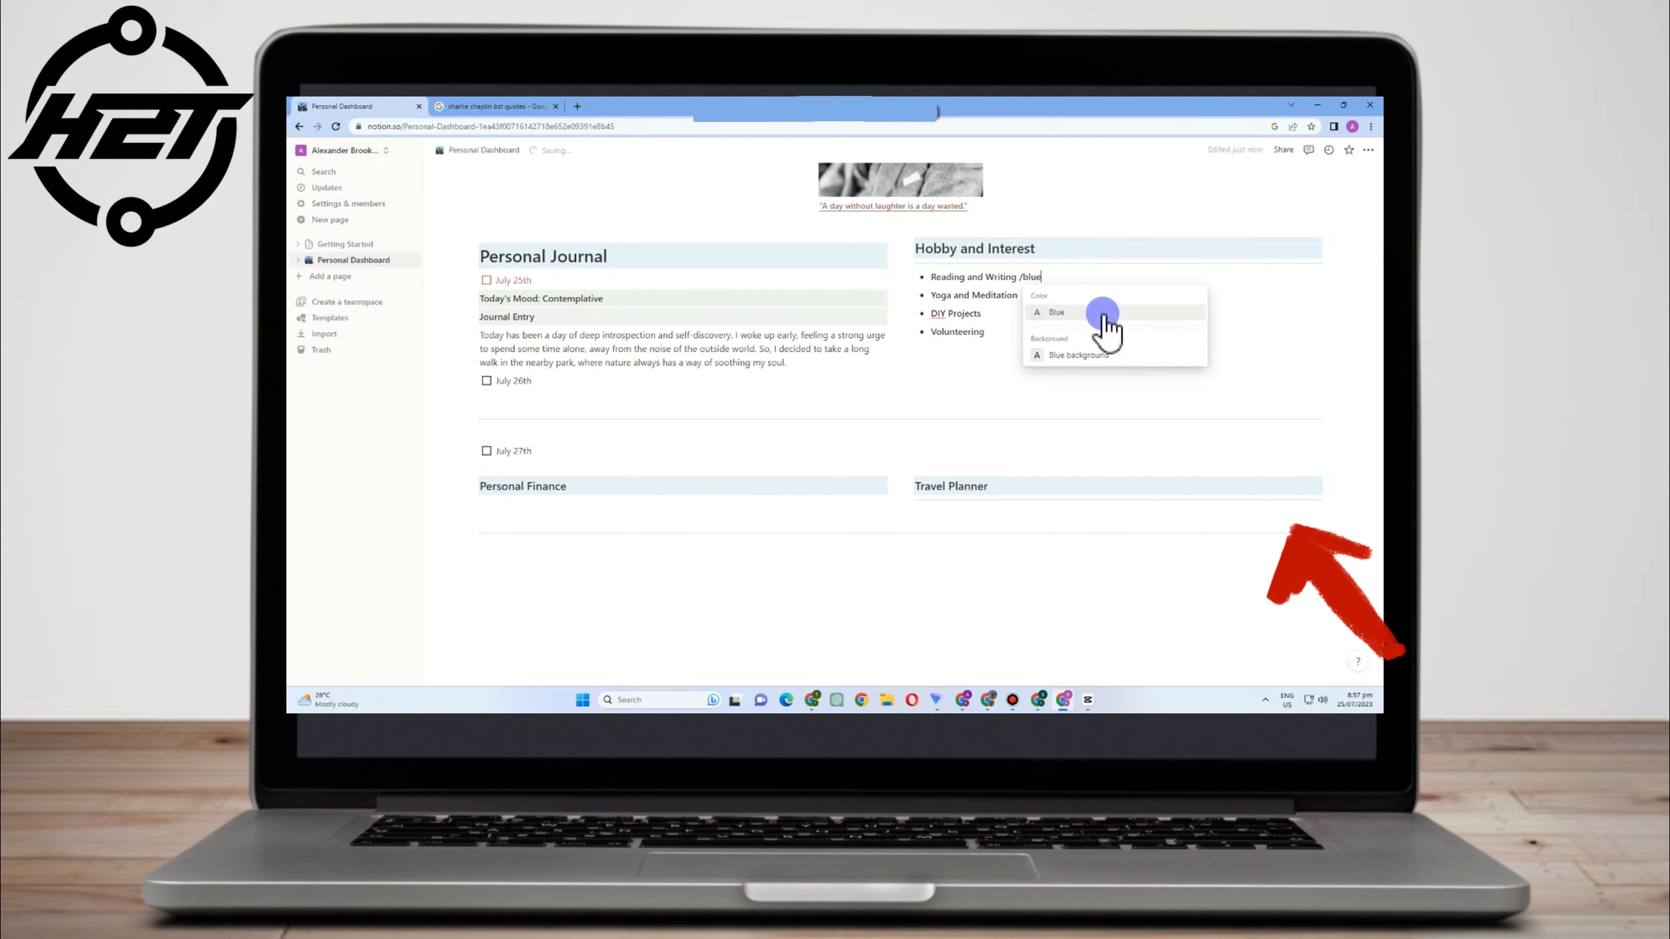
key("BackSpace")
key("BackSpace")
key("BackSpace")
key("BackSpace")
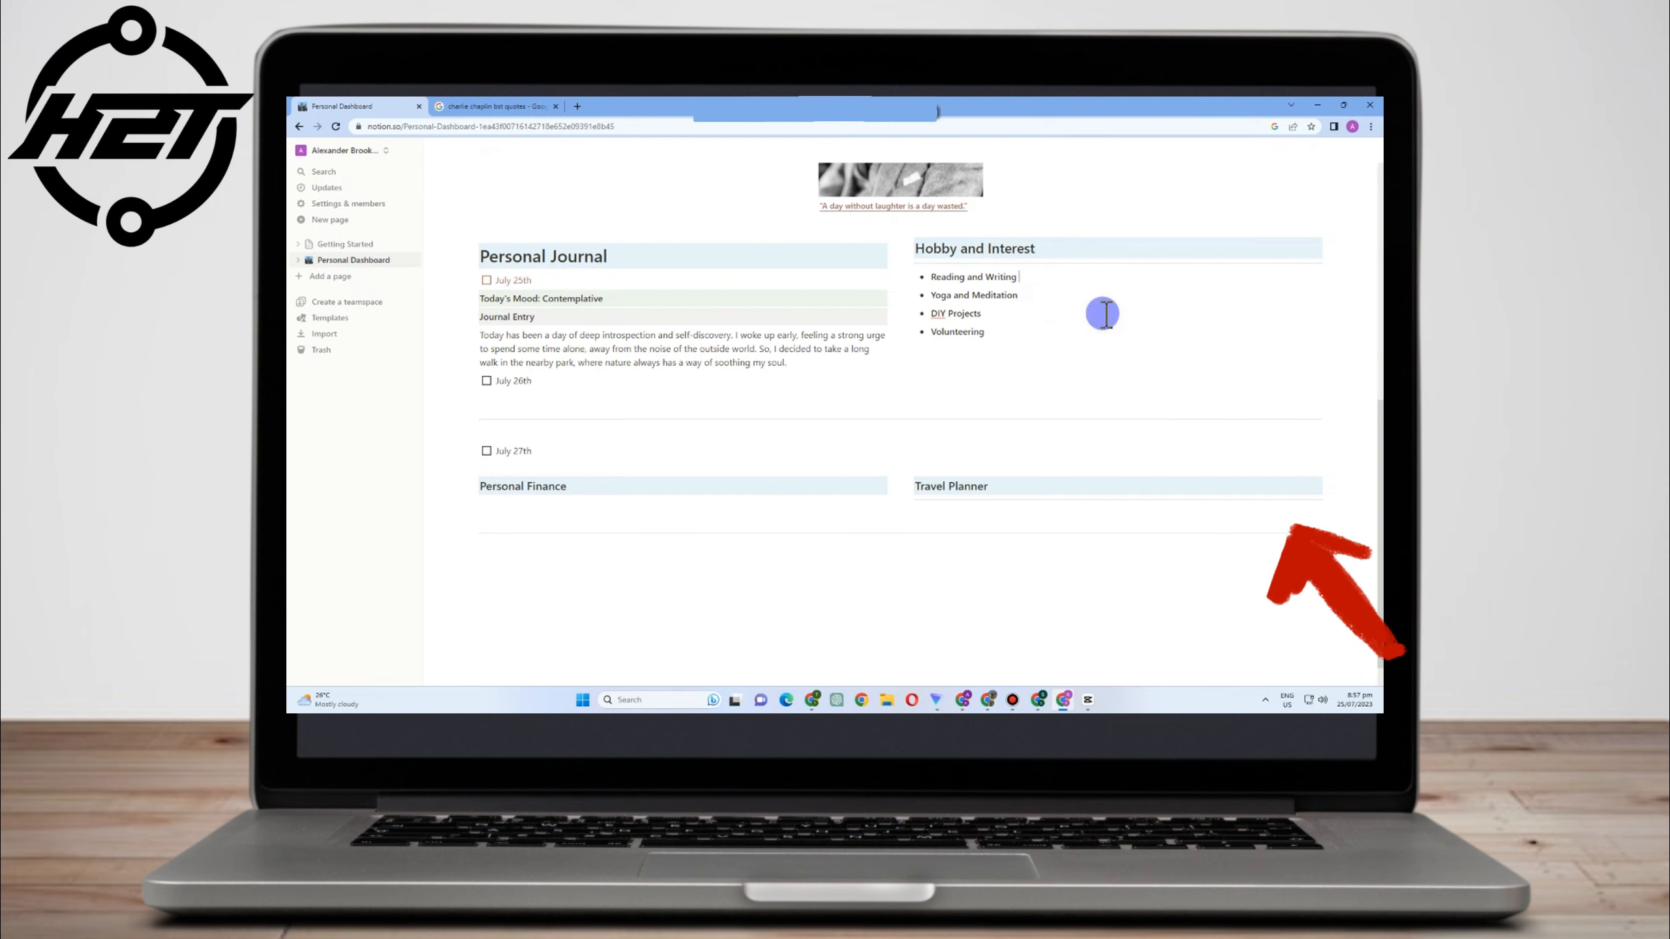
Apply an orange background to the "Reading and Writing" bullet using an inline color command
type("/ora")
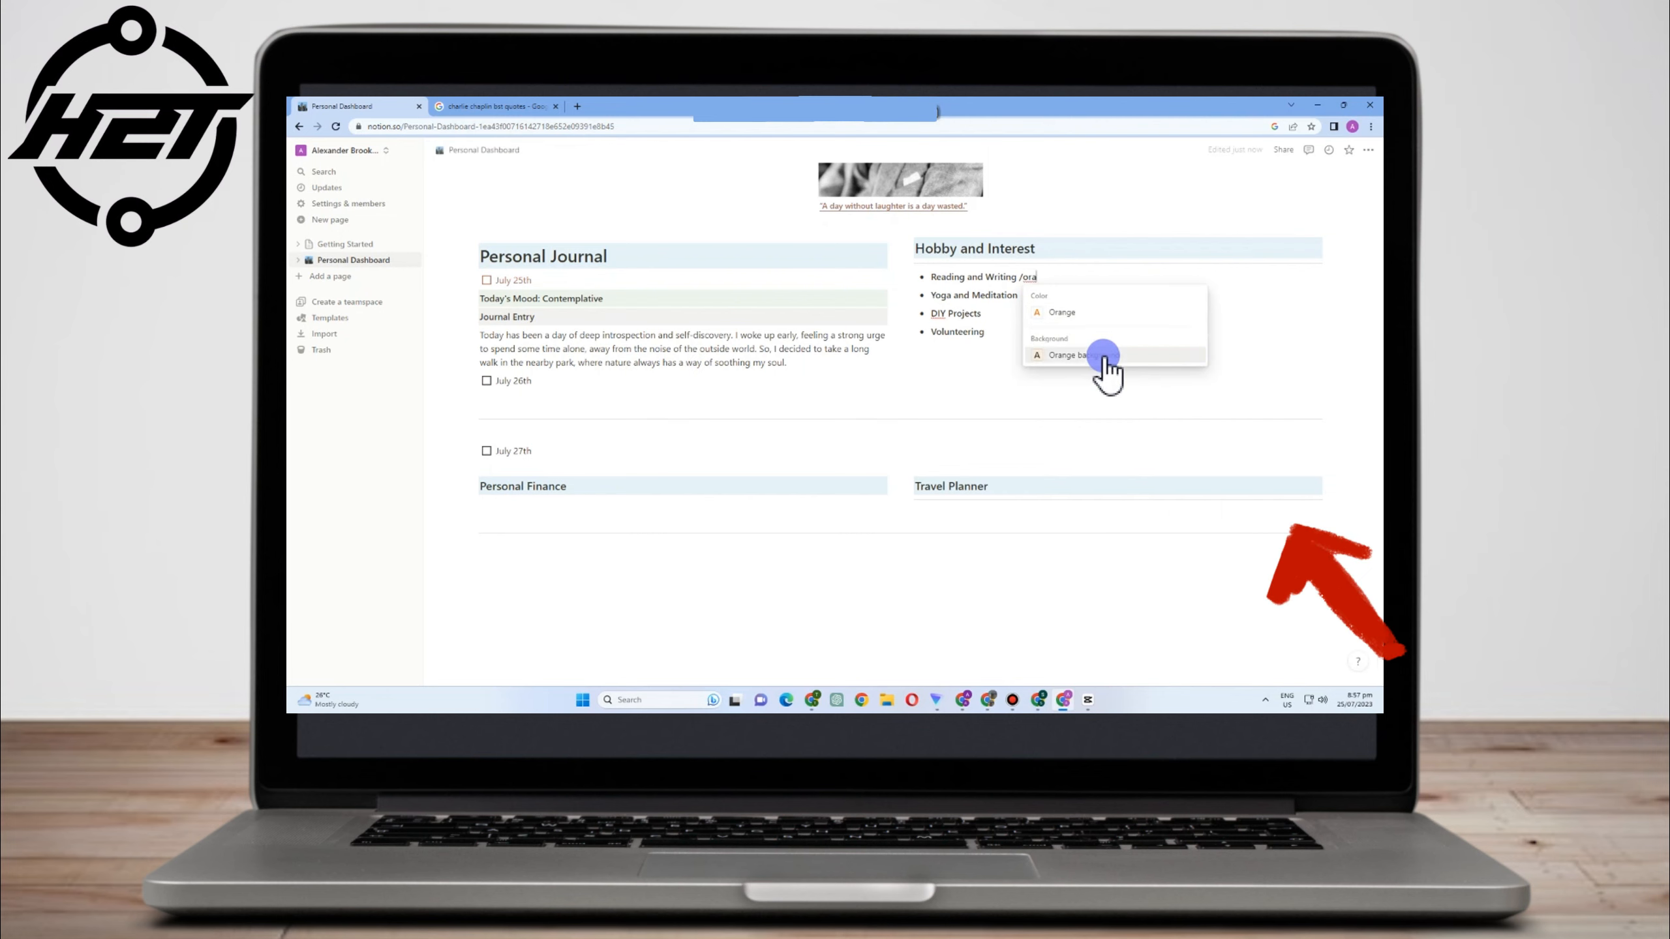
left_click(1103, 357)
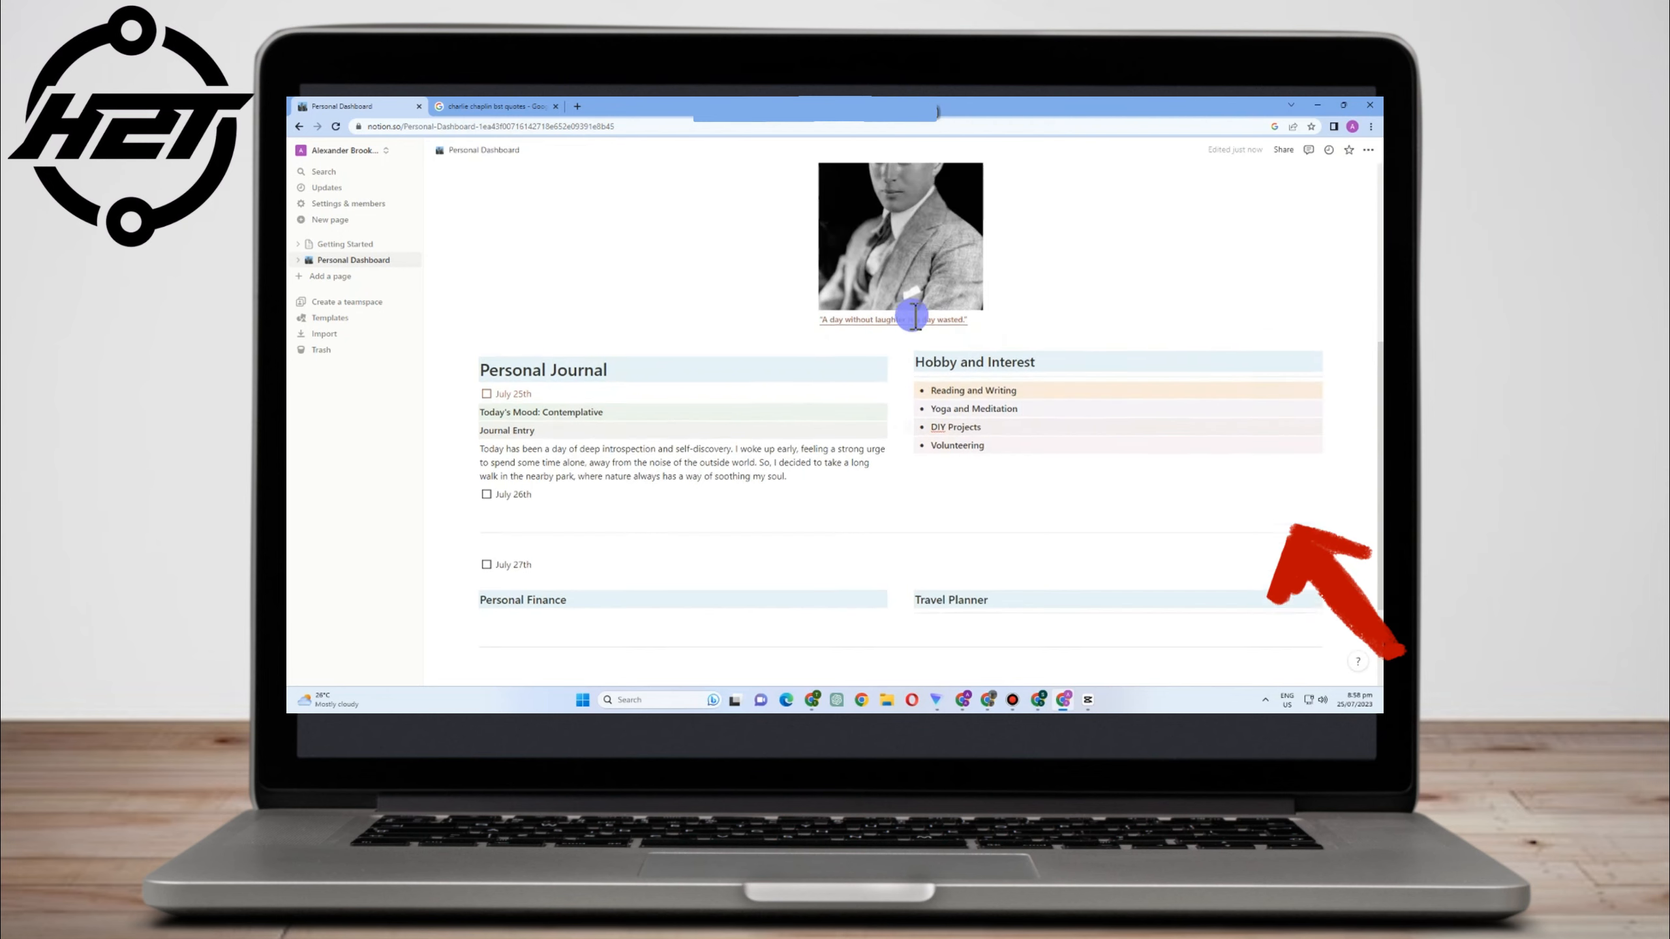
Insert a text block below "Reading and Writing" with a paragraph on reading and writing, starting "I find solace in the pages of a good book."
scroll(953, 448, "down", 2)
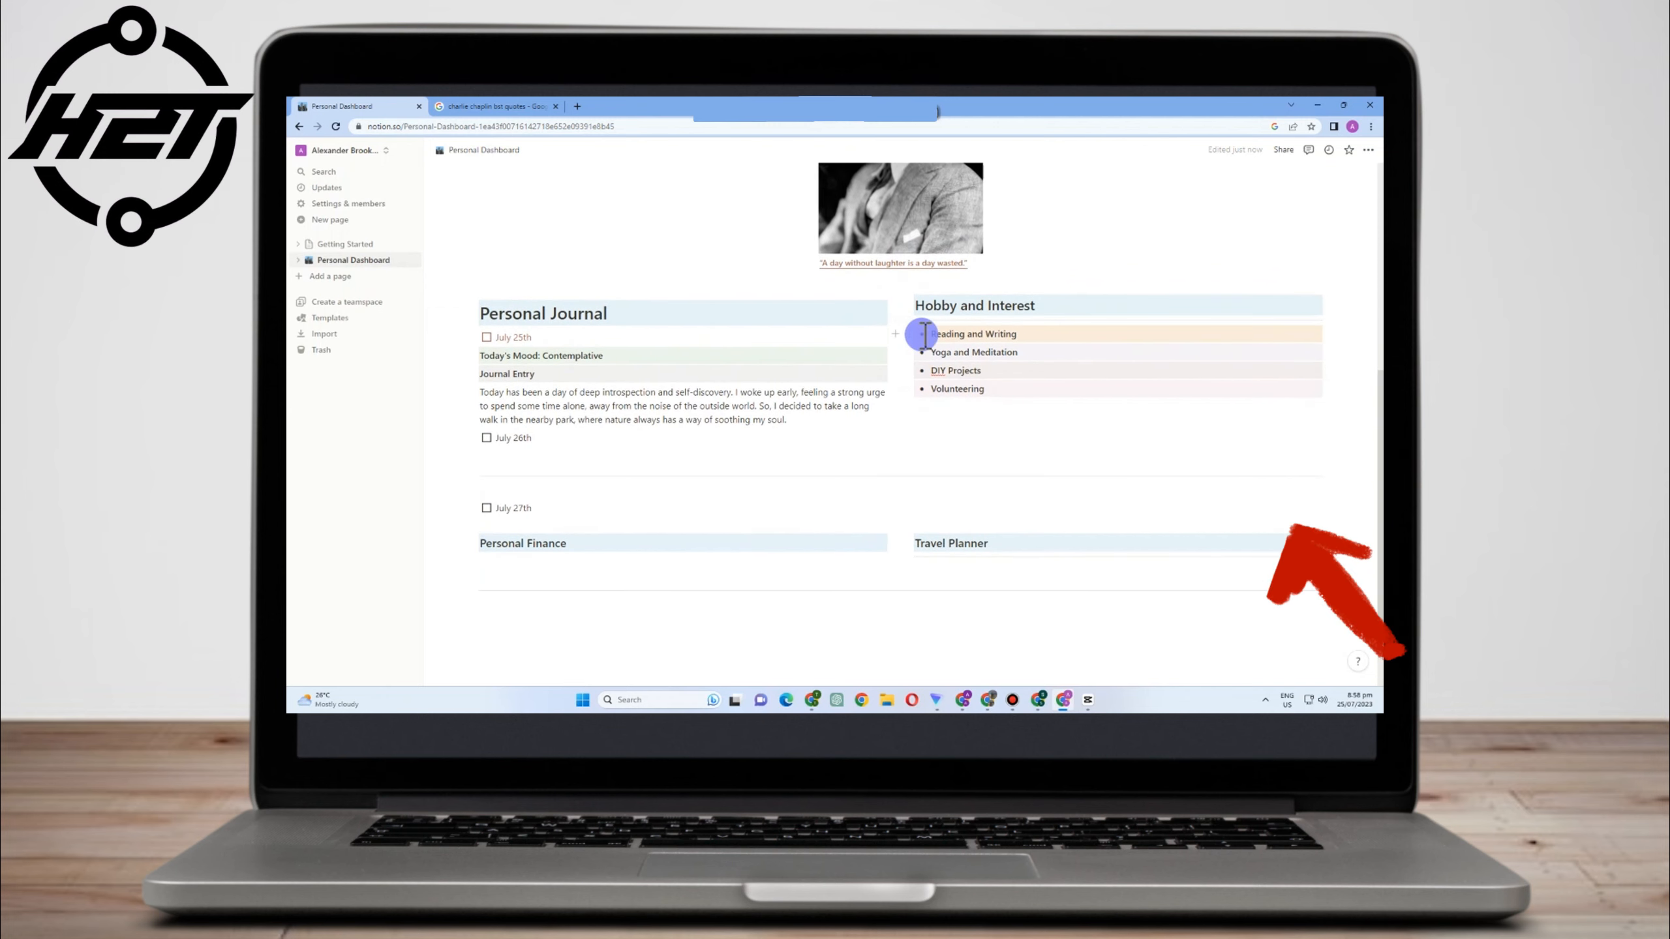
left_click(899, 334)
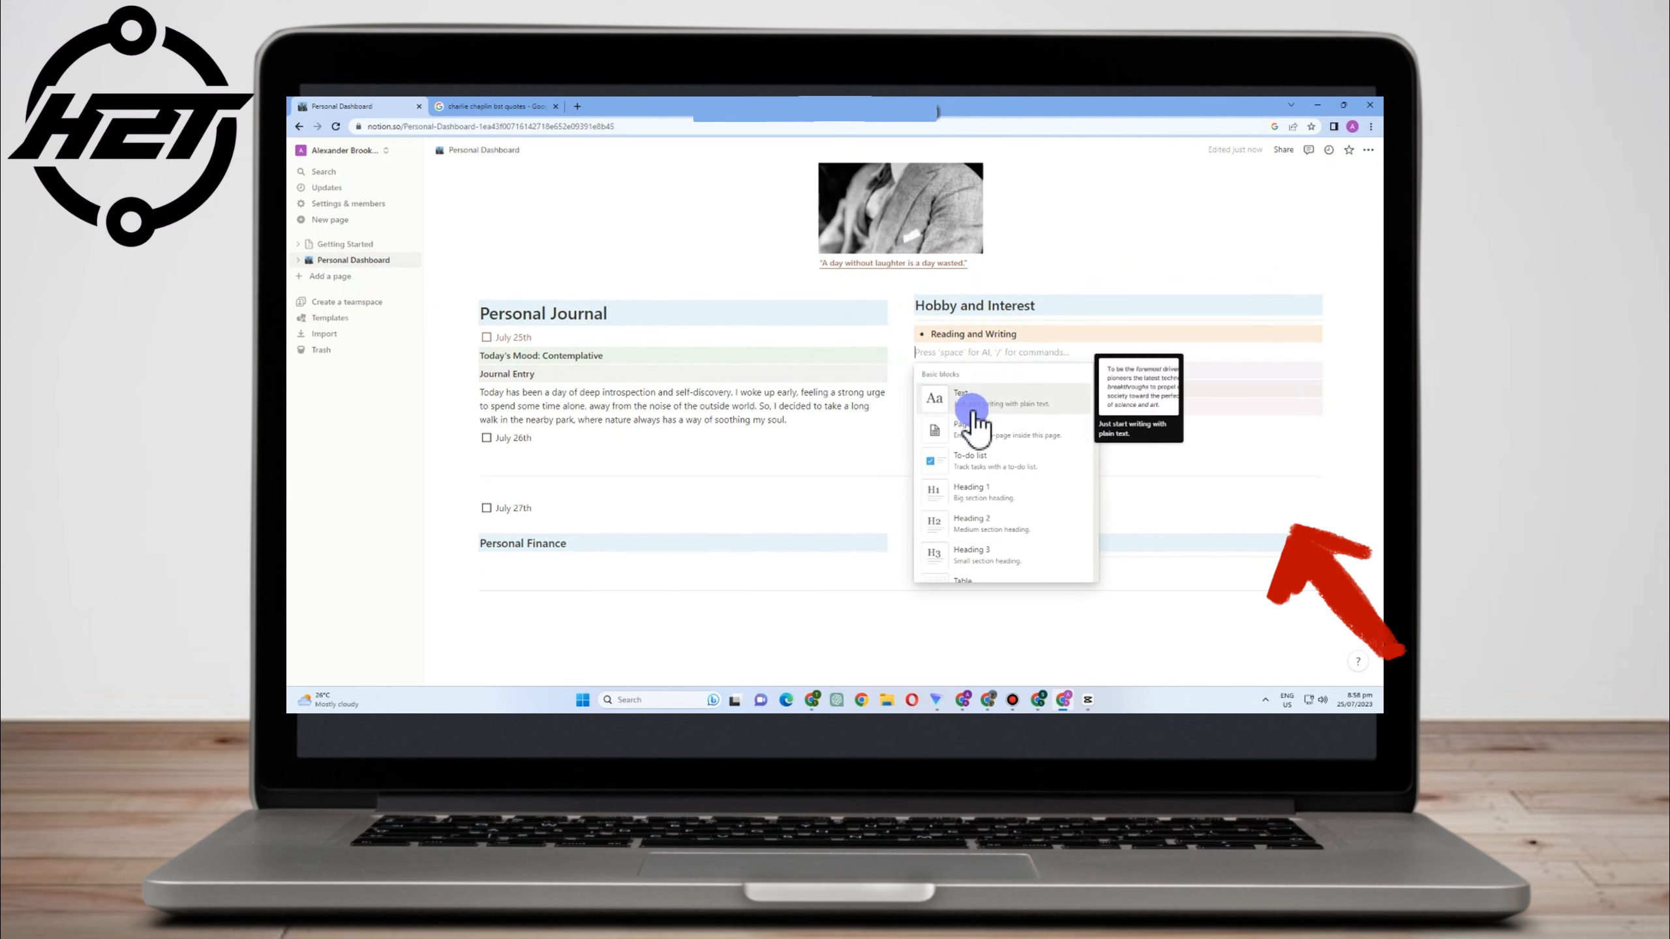
scroll(999, 461, "down", 5)
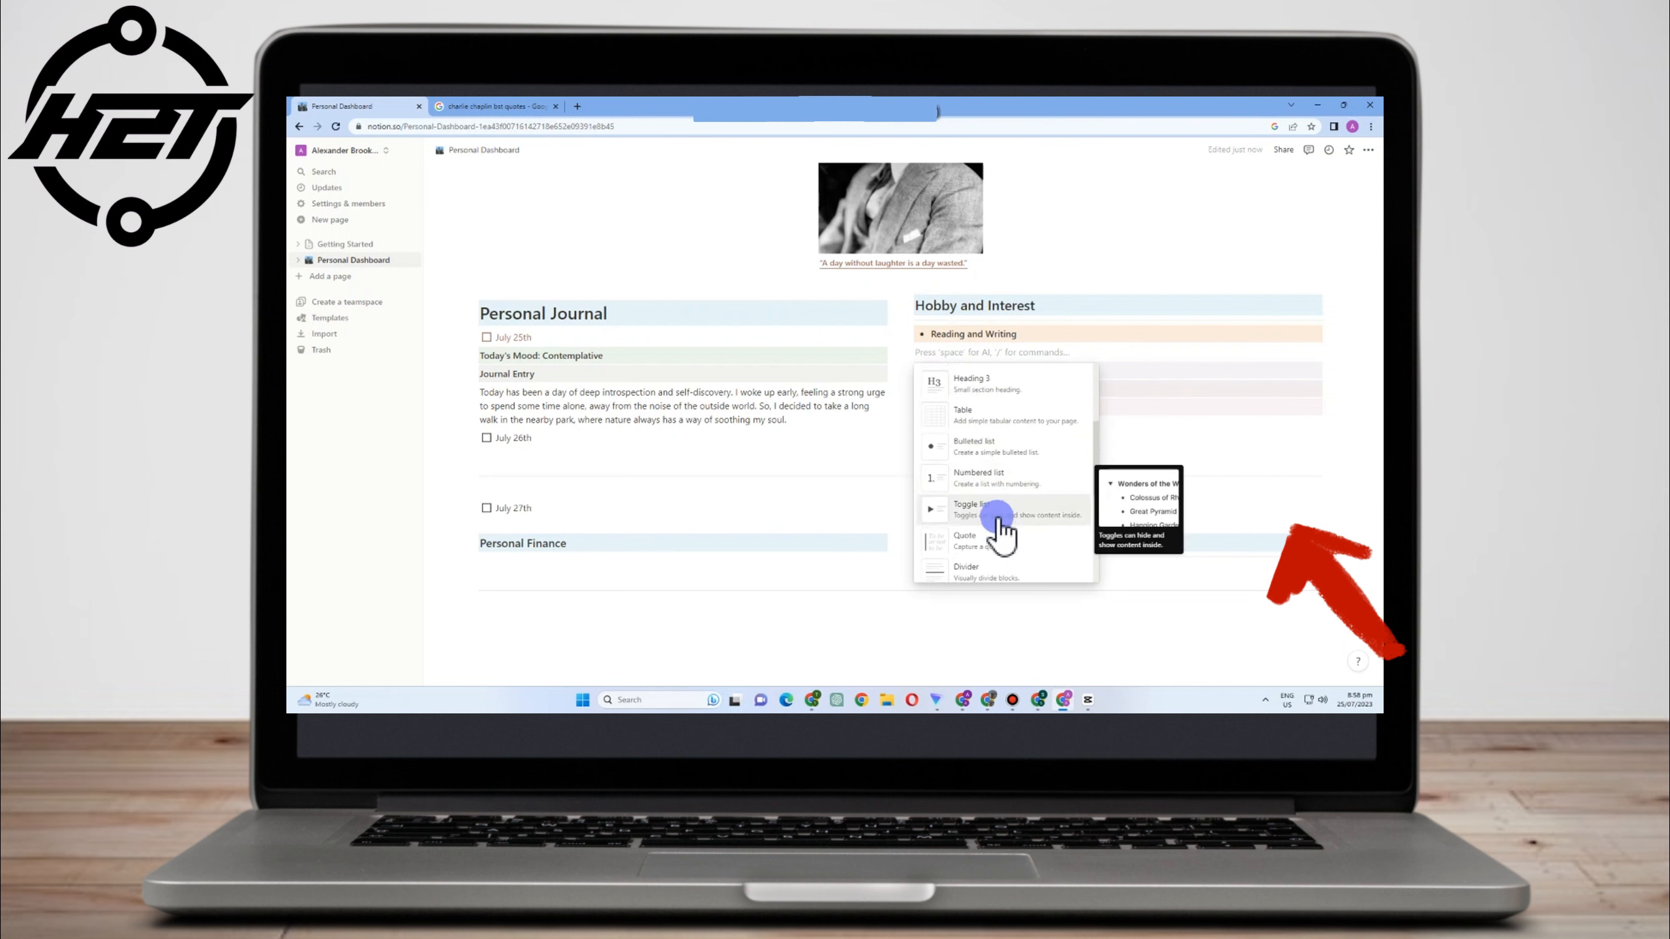
scroll(1000, 529, "down", 1)
scroll(999, 527, "down", 3)
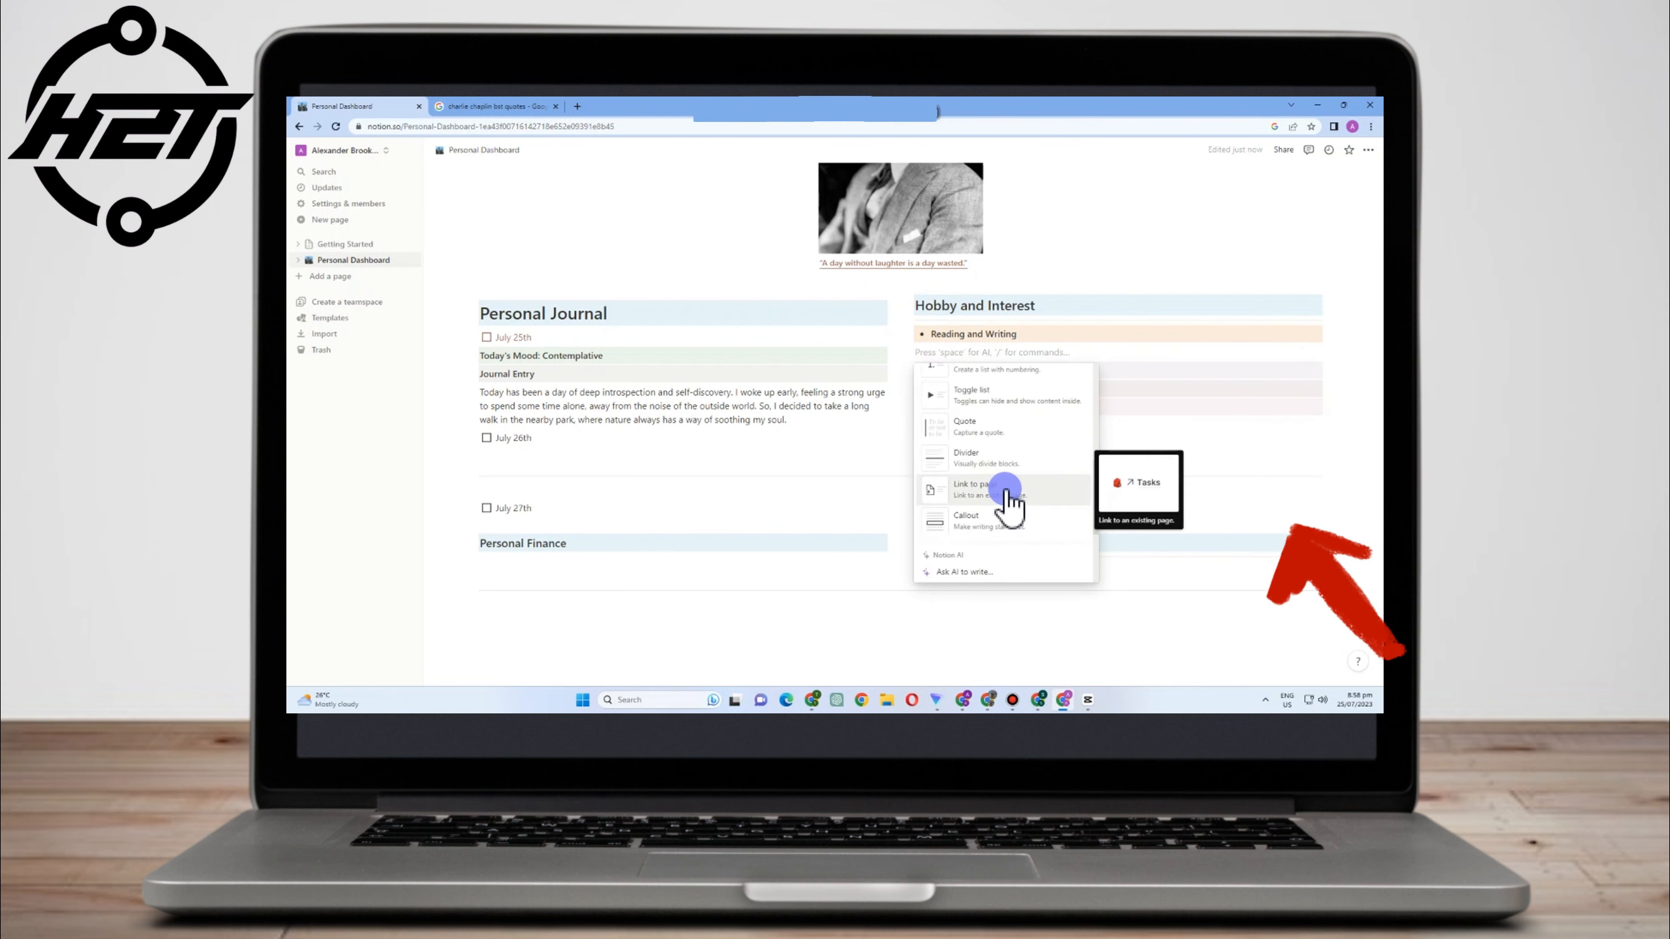
scroll(1000, 486, "up", 3)
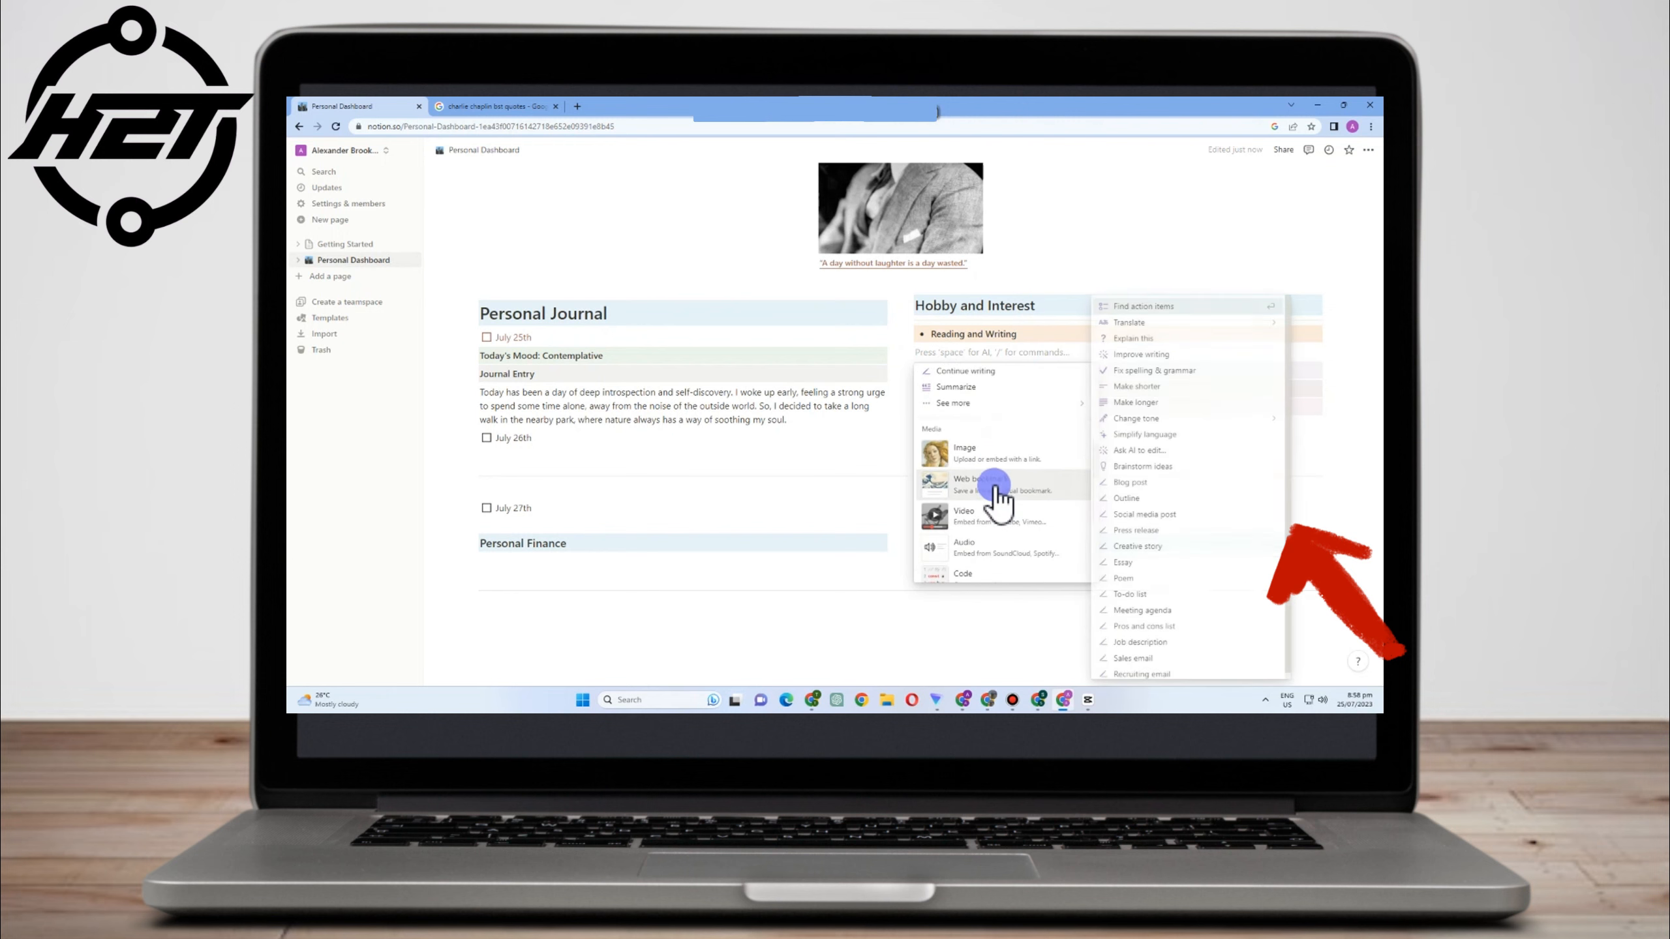
scroll(990, 447, "up", 5)
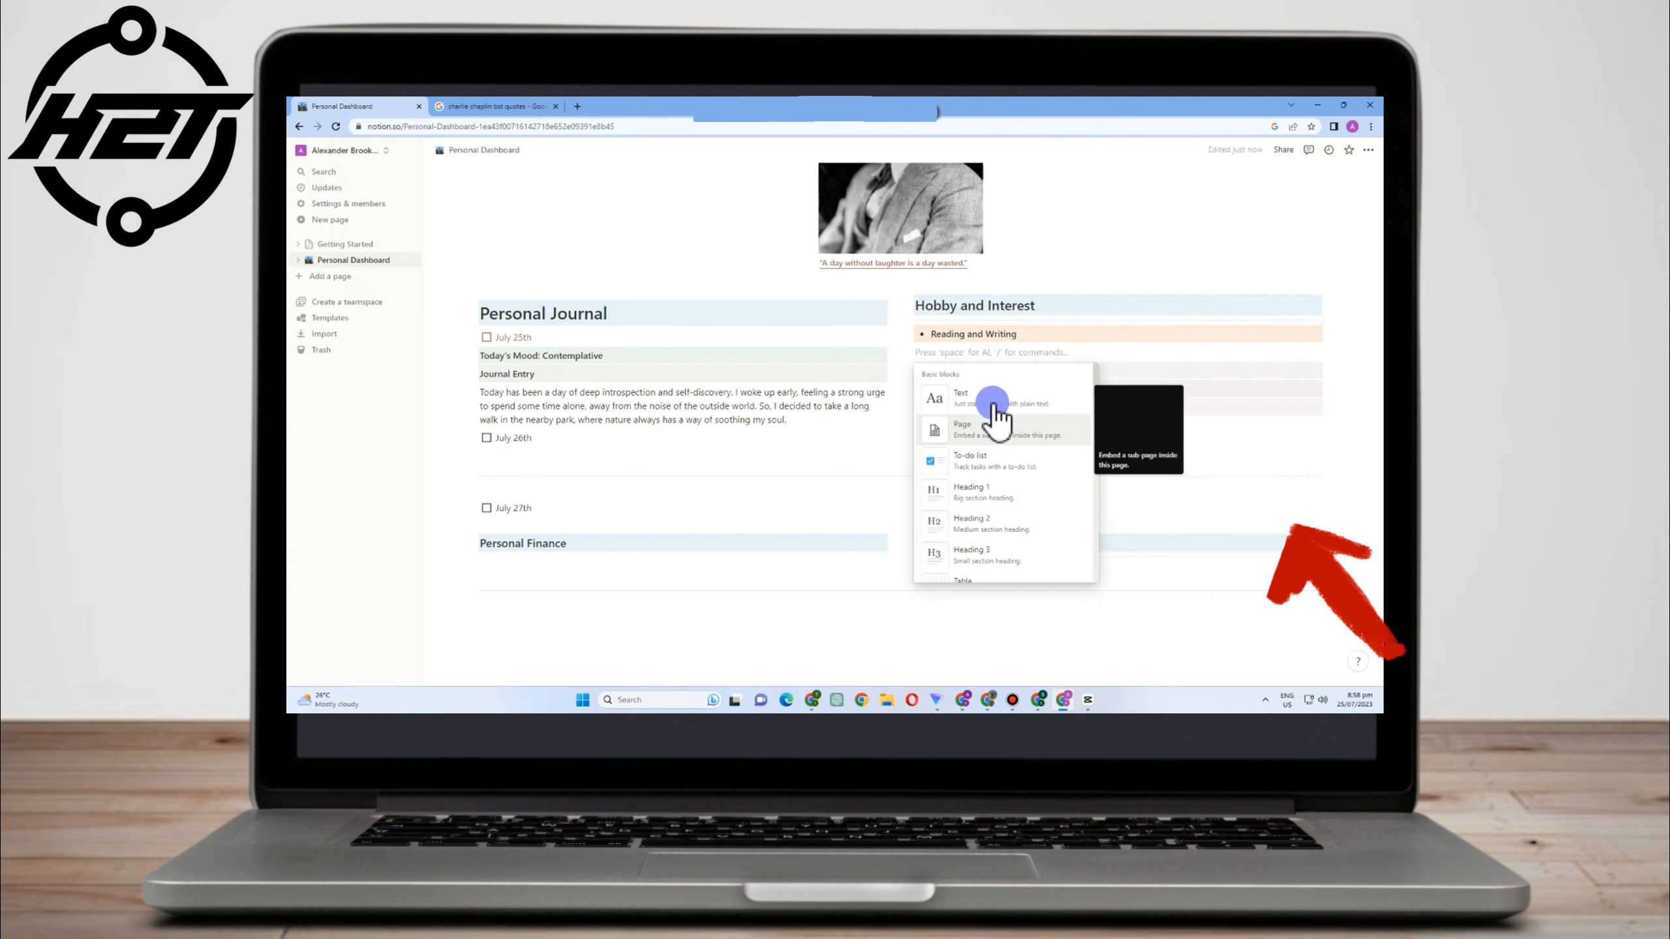
left_click(995, 395)
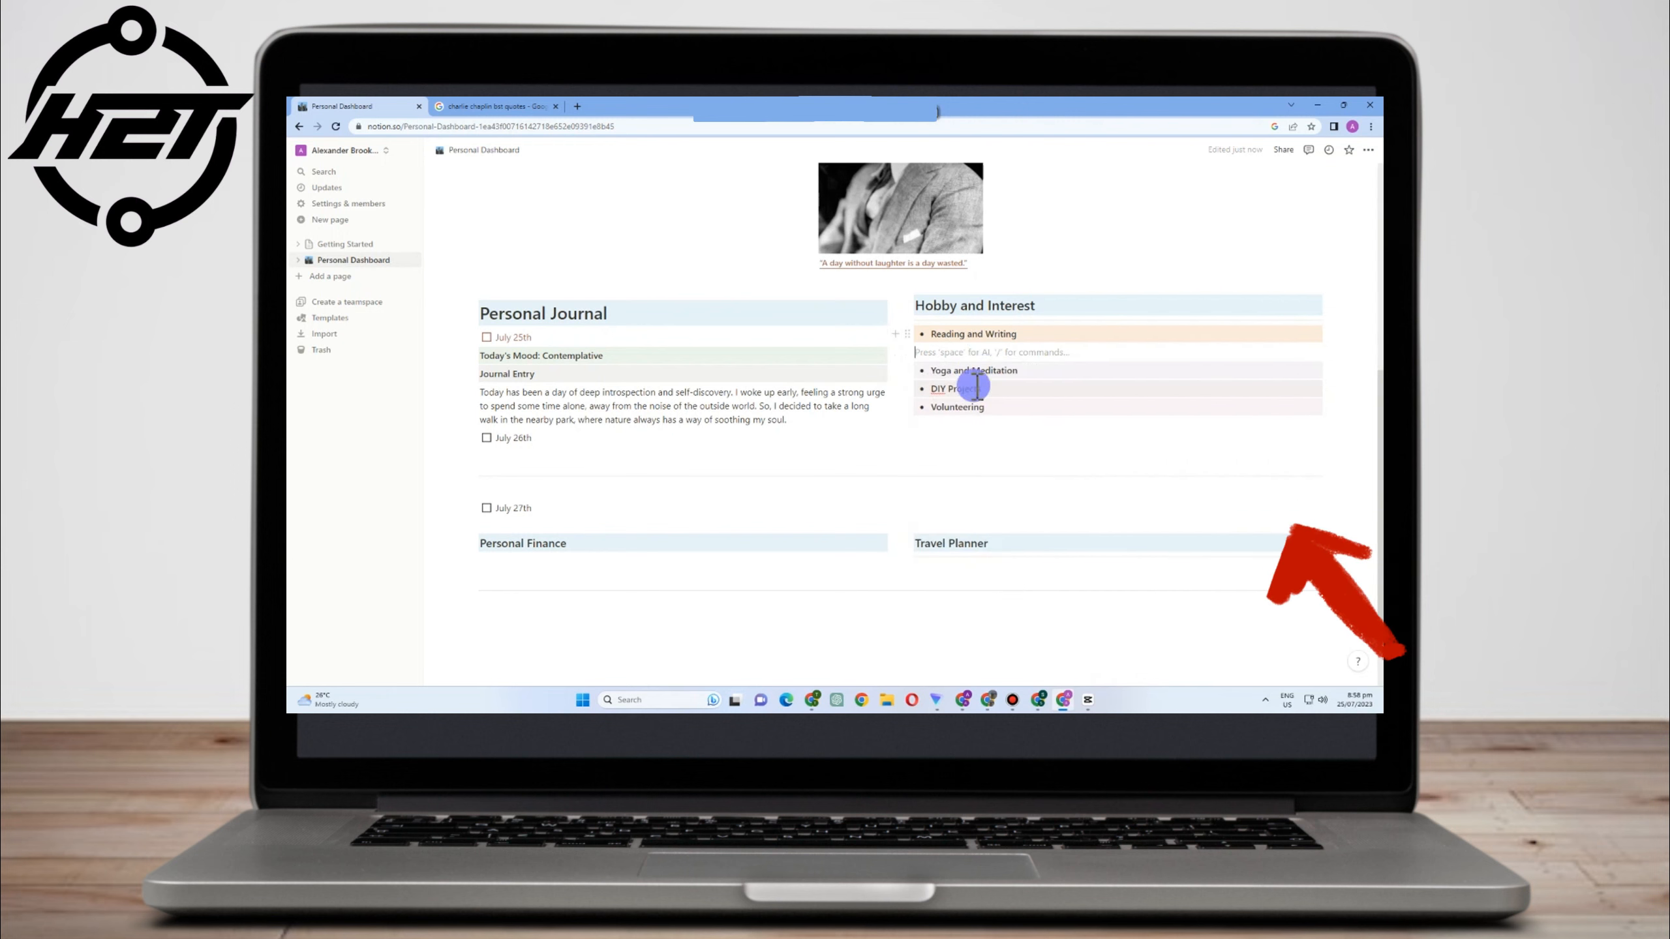
type("I find solace in the pages of a good book. Reading opens up new worlds, and it's a way for me to escape reality and dive into different cultures and eras. Writing complements my reading habit. I enjoy jotting down my thoughts, creating short stories, and even dabbling in poetry.")
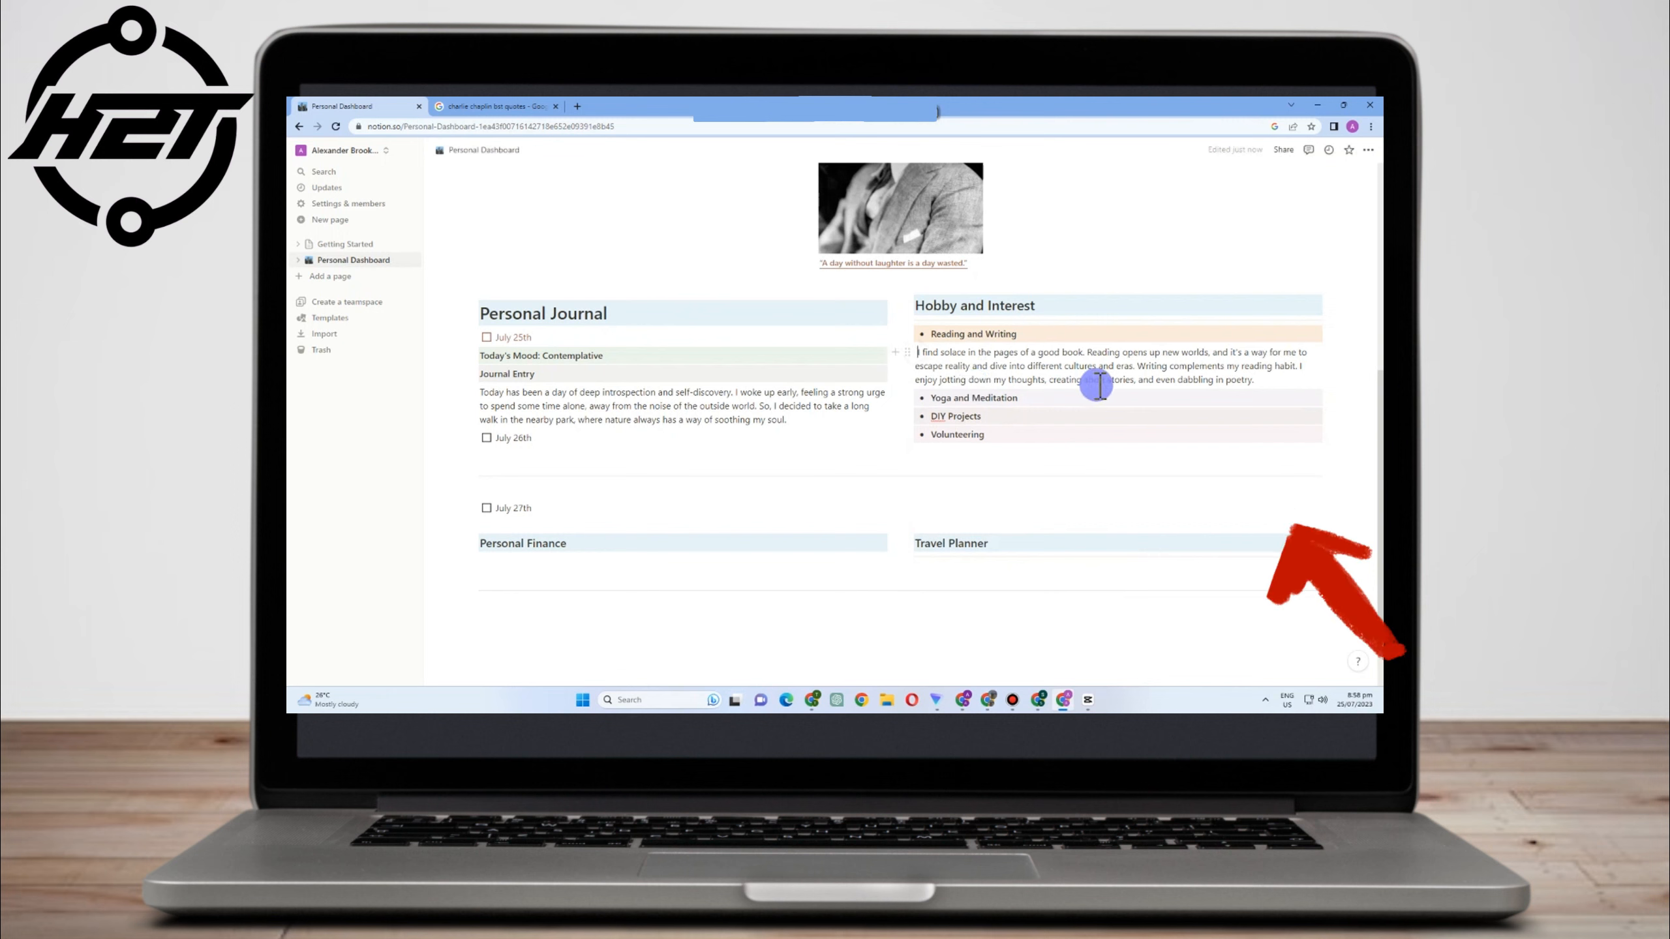
Give the whole paragraph under "Reading and Writing" a blue background and make its text bold
left_click_drag(1275, 386, 1141, 381)
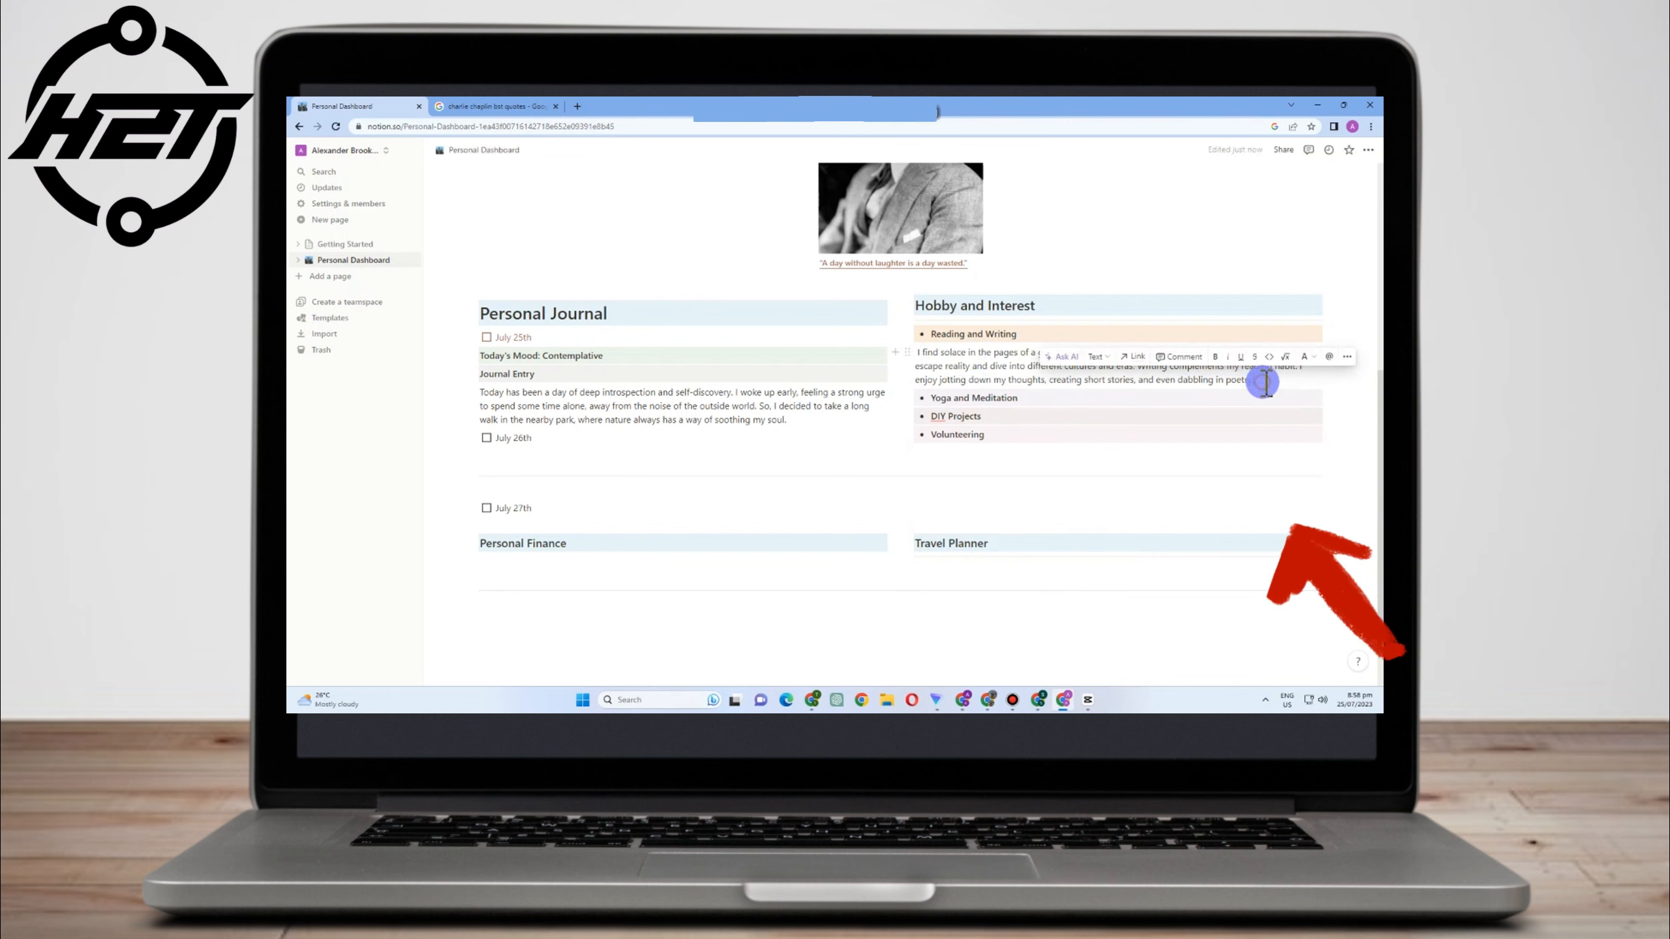
left_click_drag(1266, 382, 919, 357)
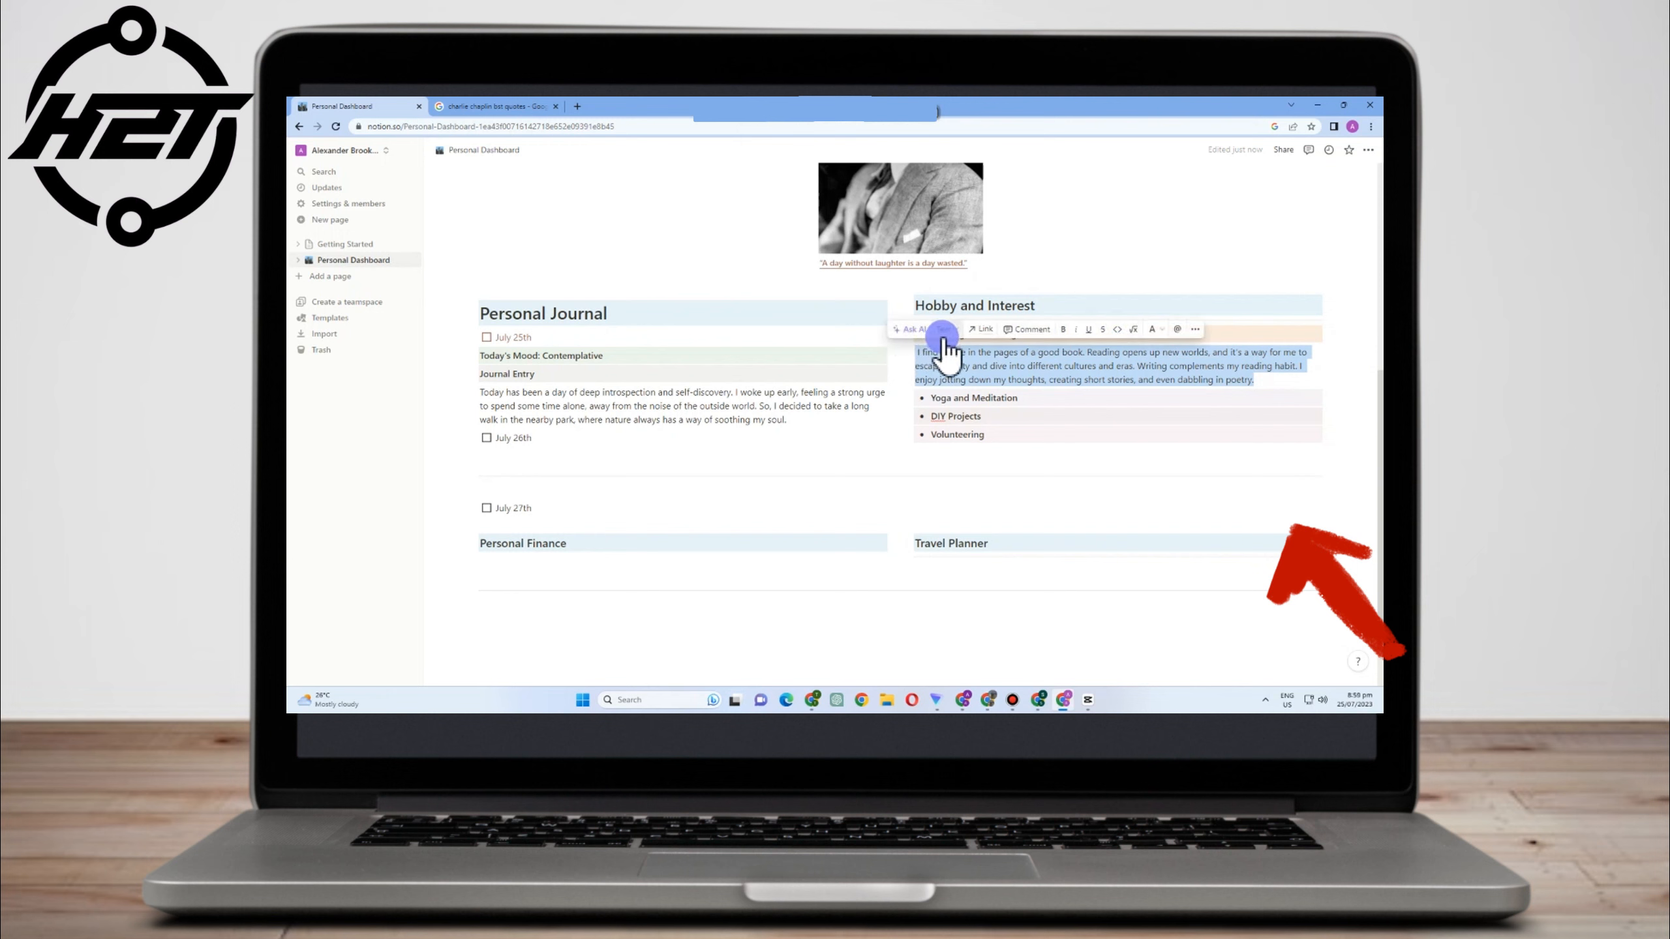
left_click(1161, 333)
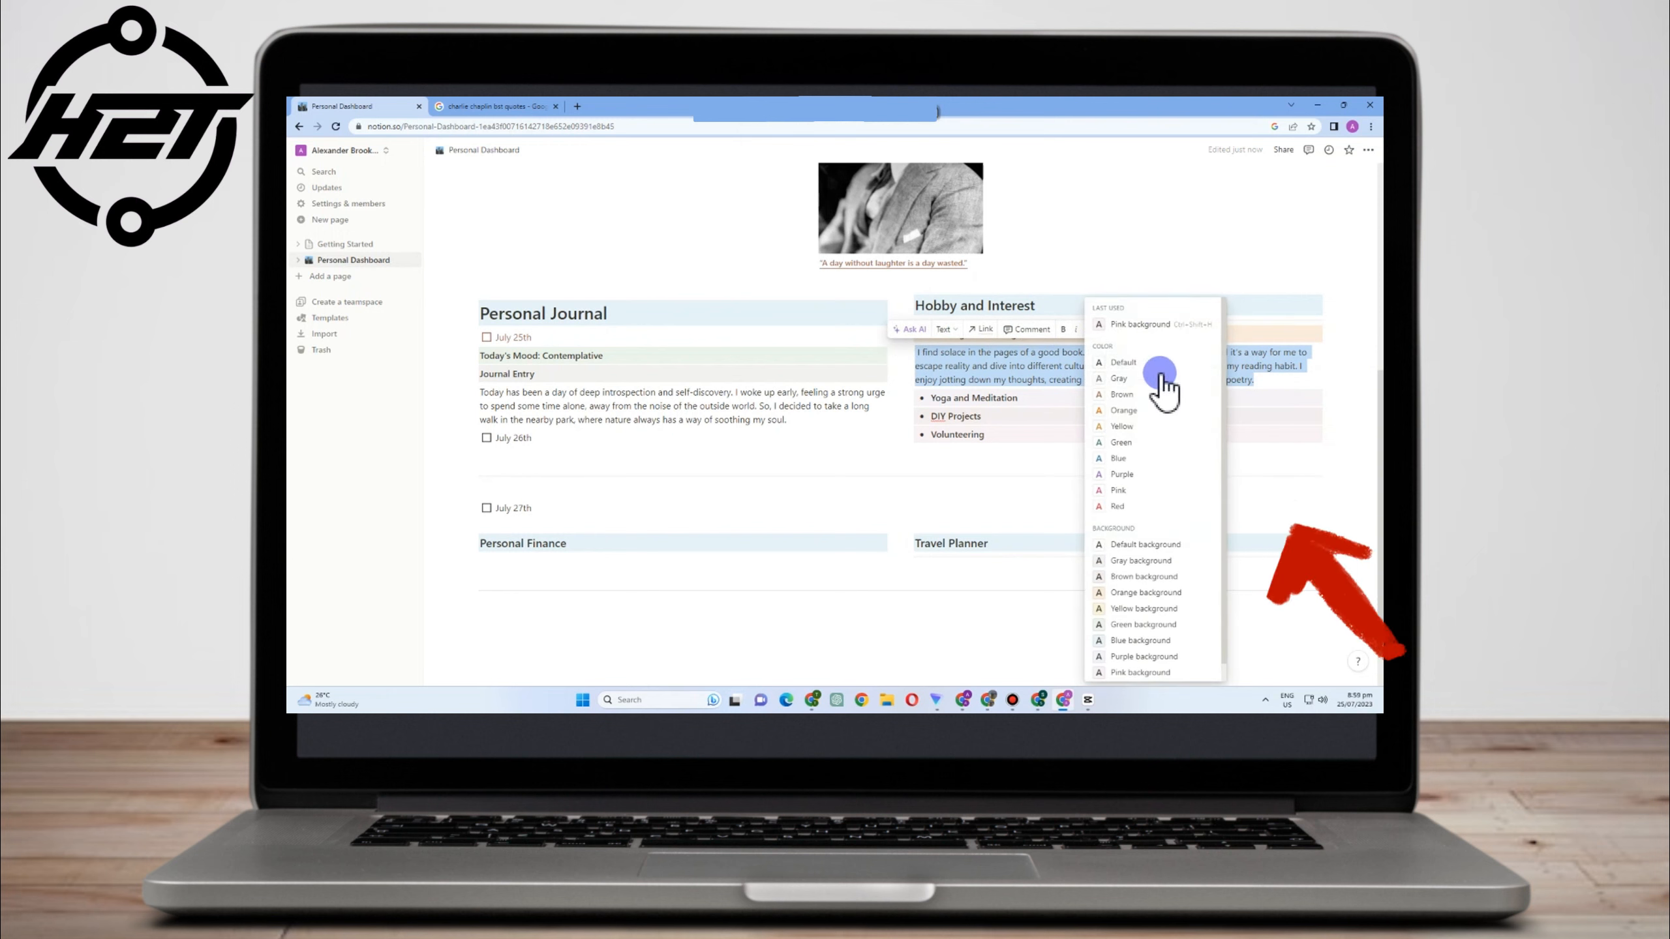
left_click(1133, 641)
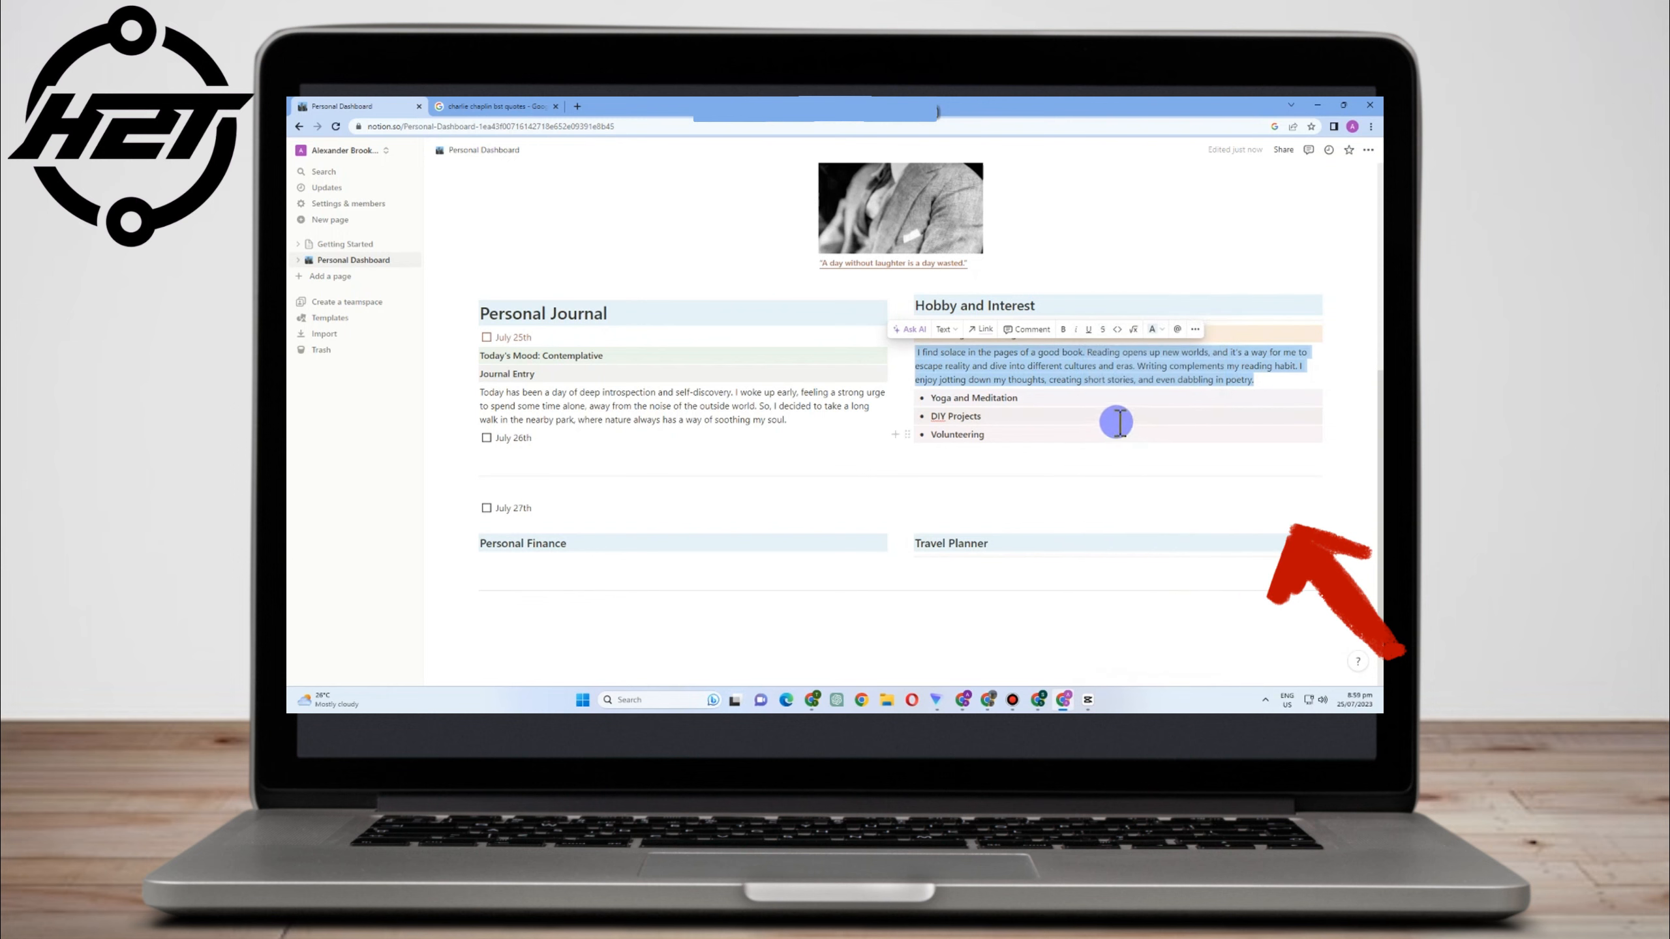
left_click(1066, 329)
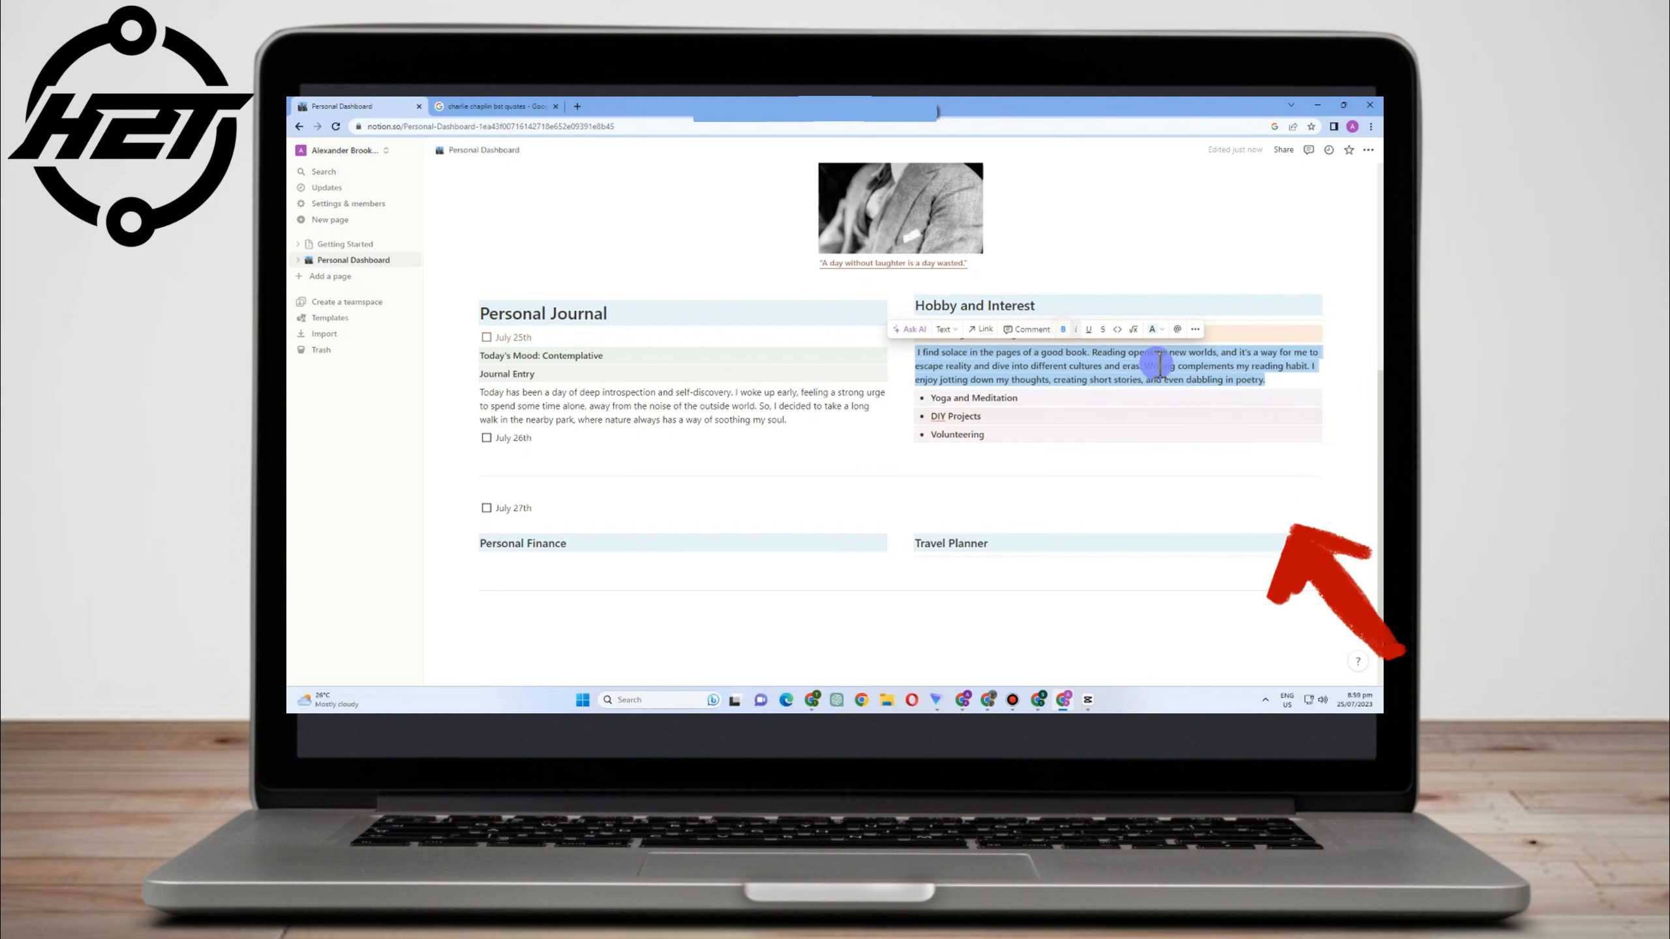
Insert a toggle list item named "Of Mice and Men" directly below the reading and writing paragraph
left_click(1275, 381)
key("Return")
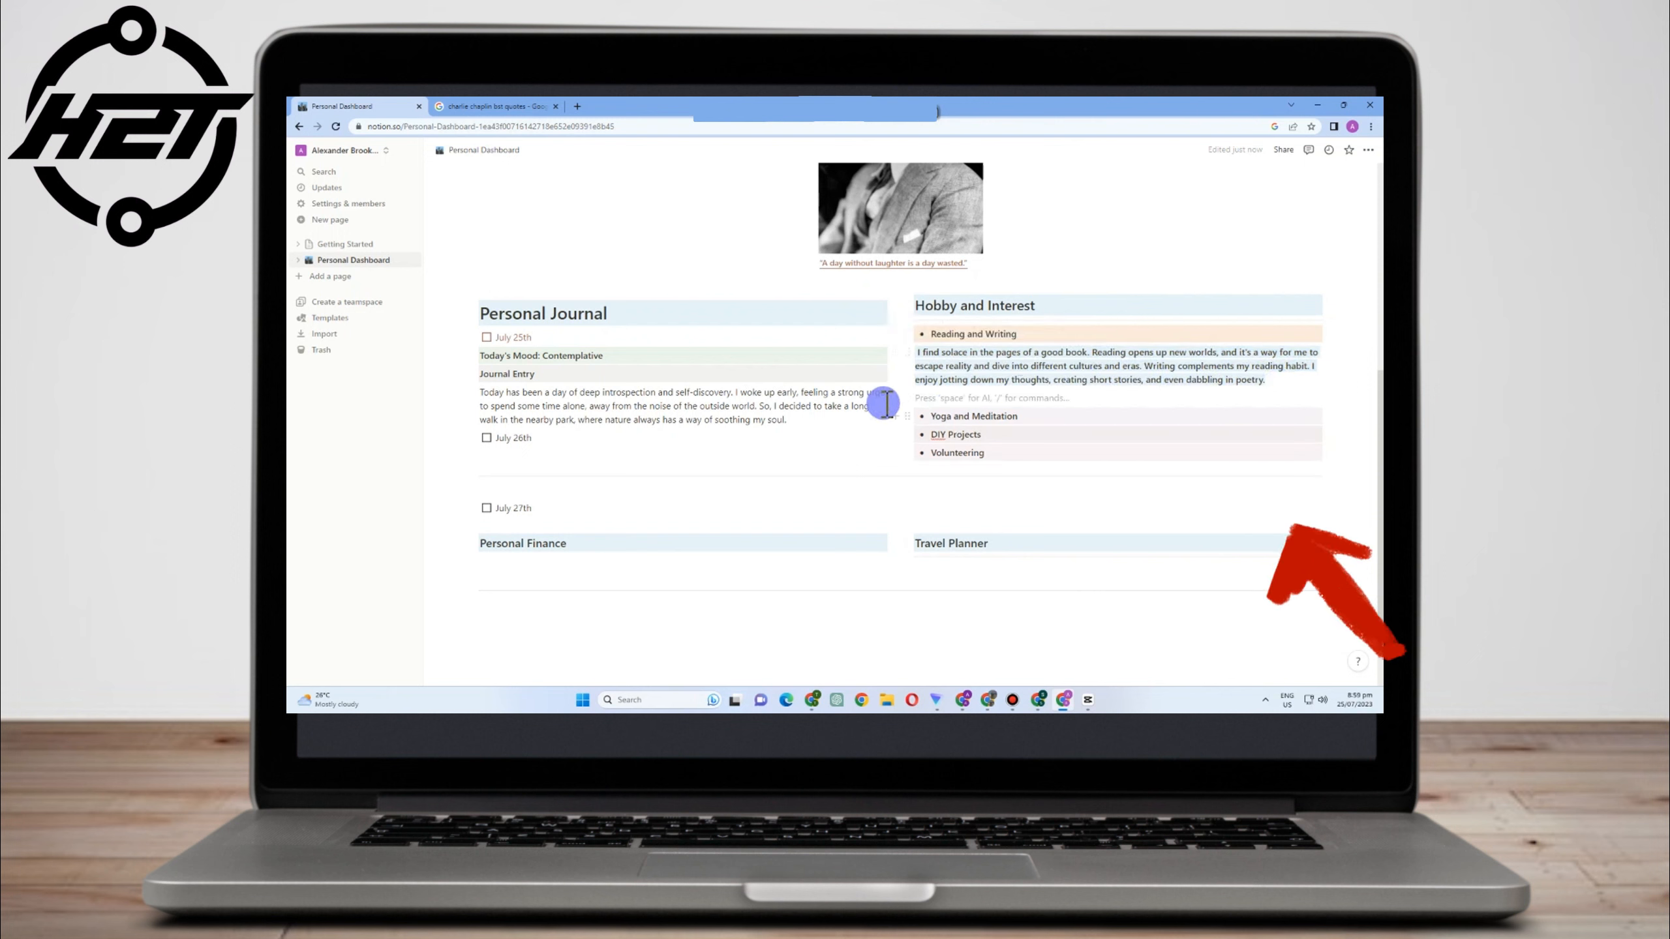
key("space")
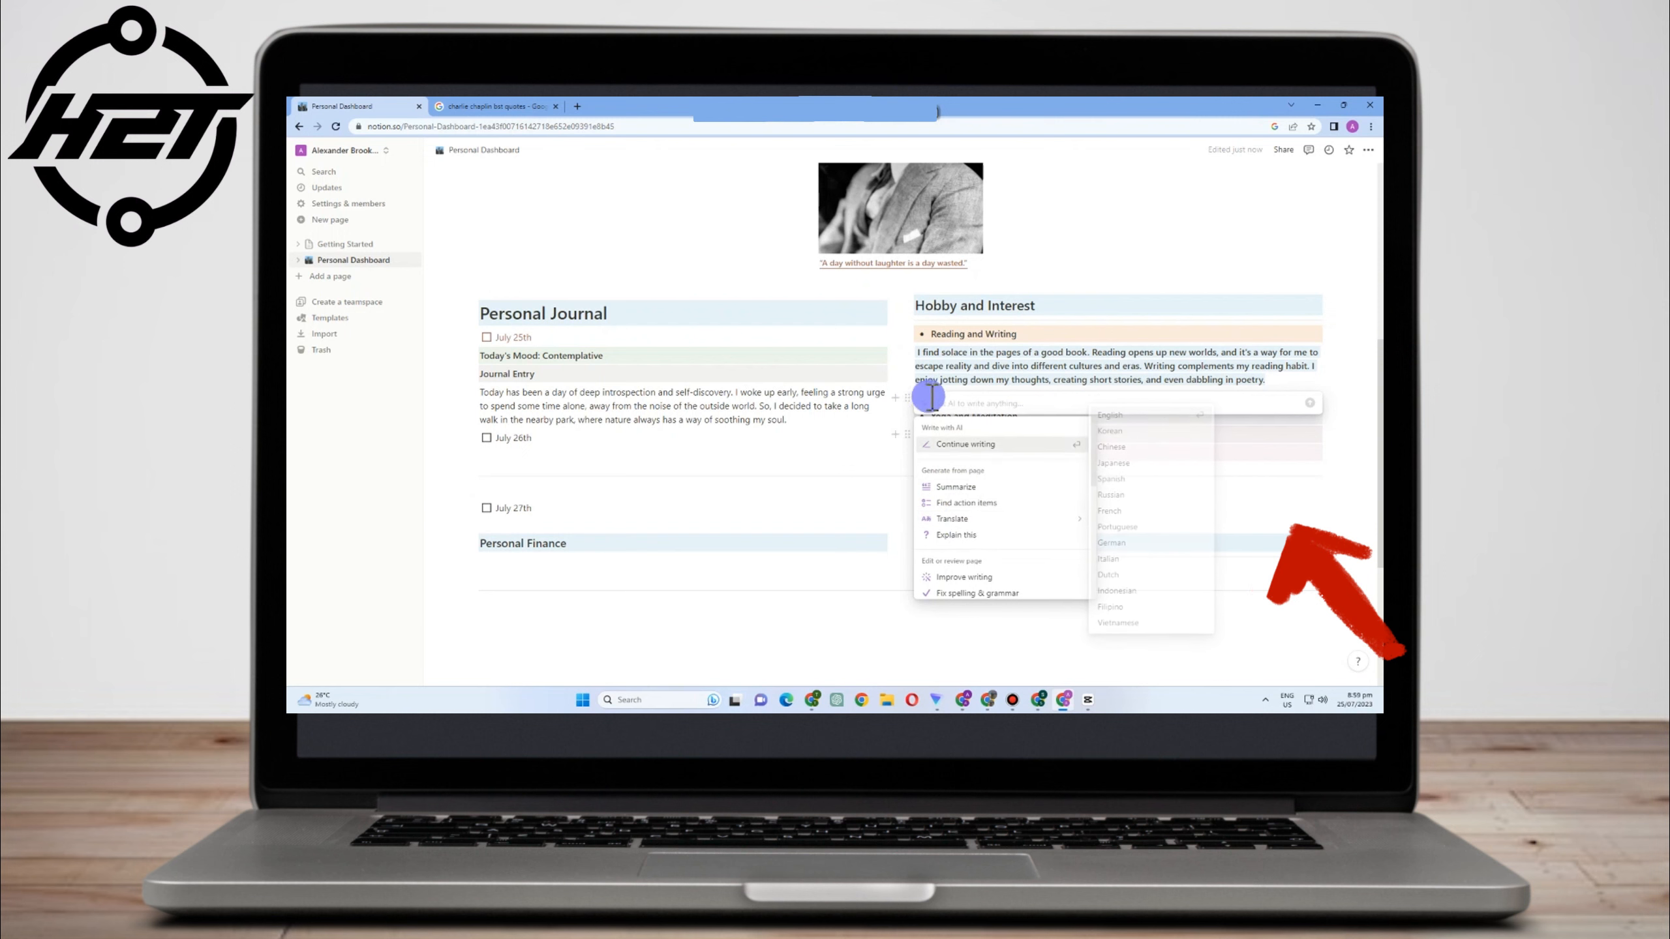
key("Escape")
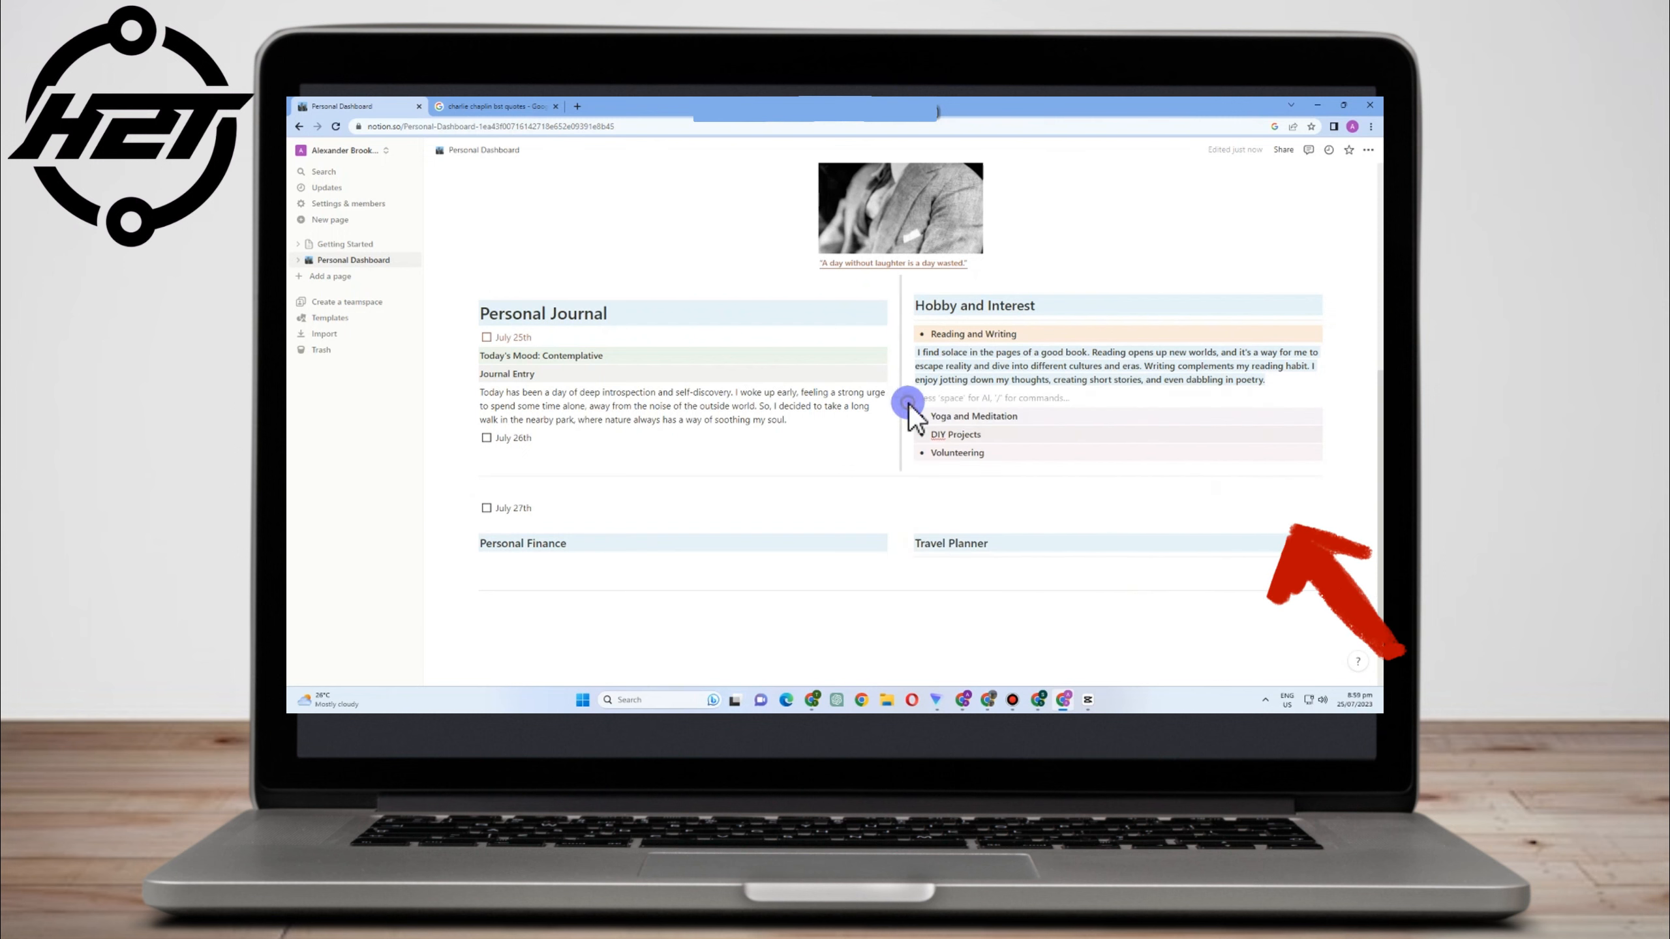
left_click(908, 403)
left_click(902, 400)
left_click(900, 401)
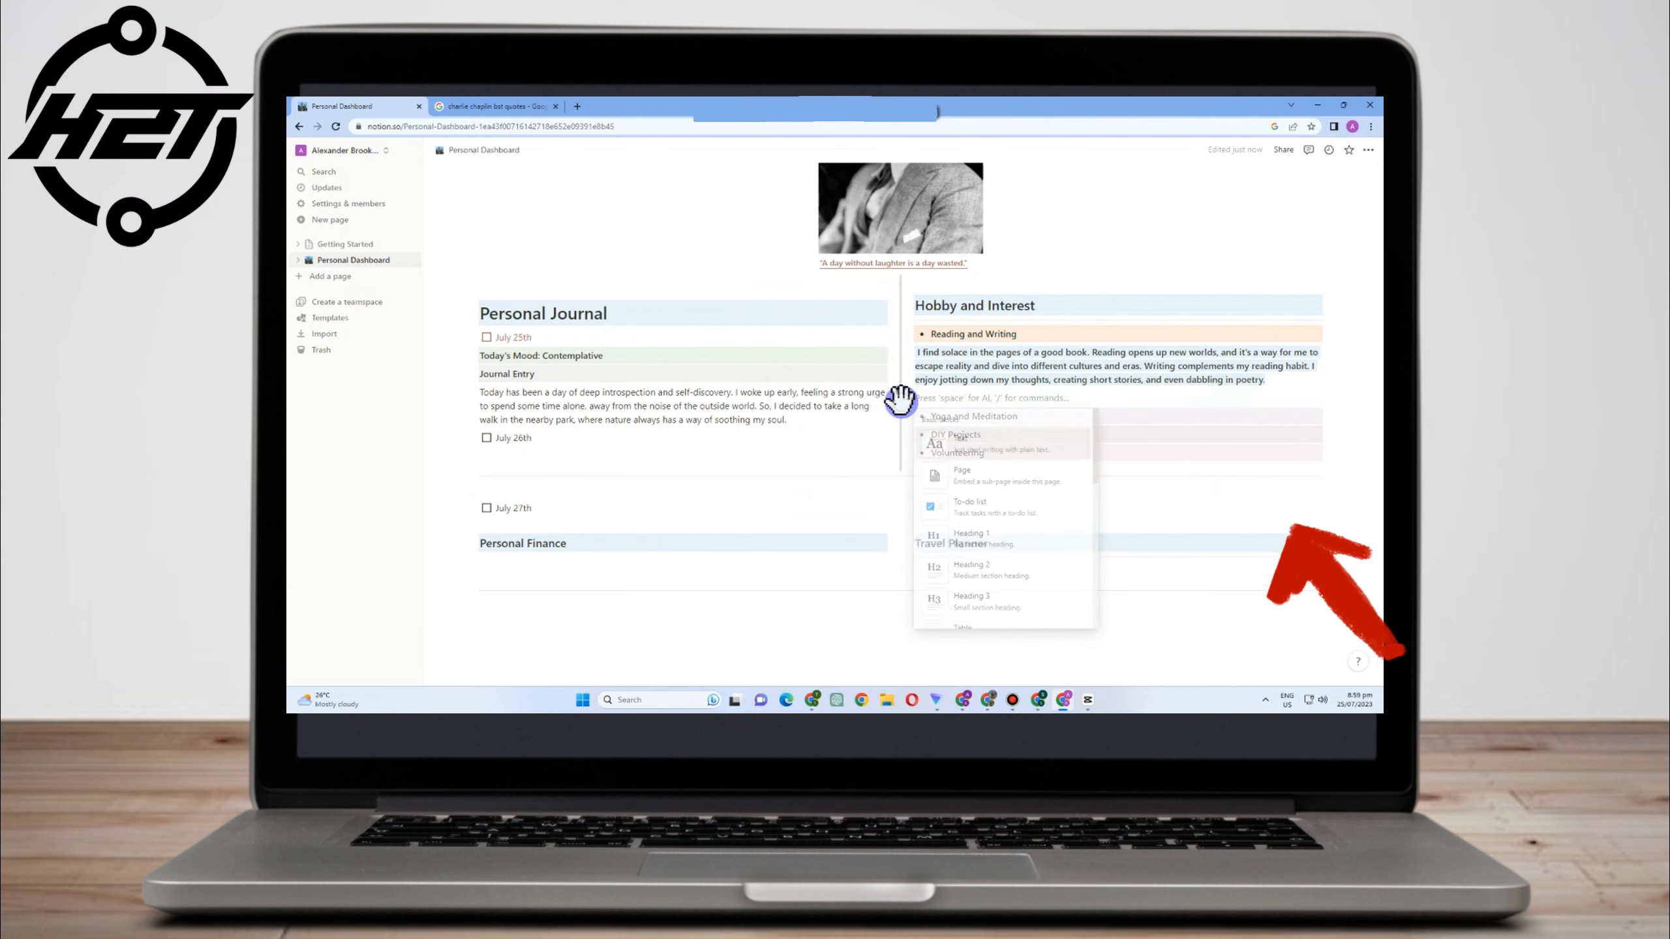
scroll(979, 578, "down", 2)
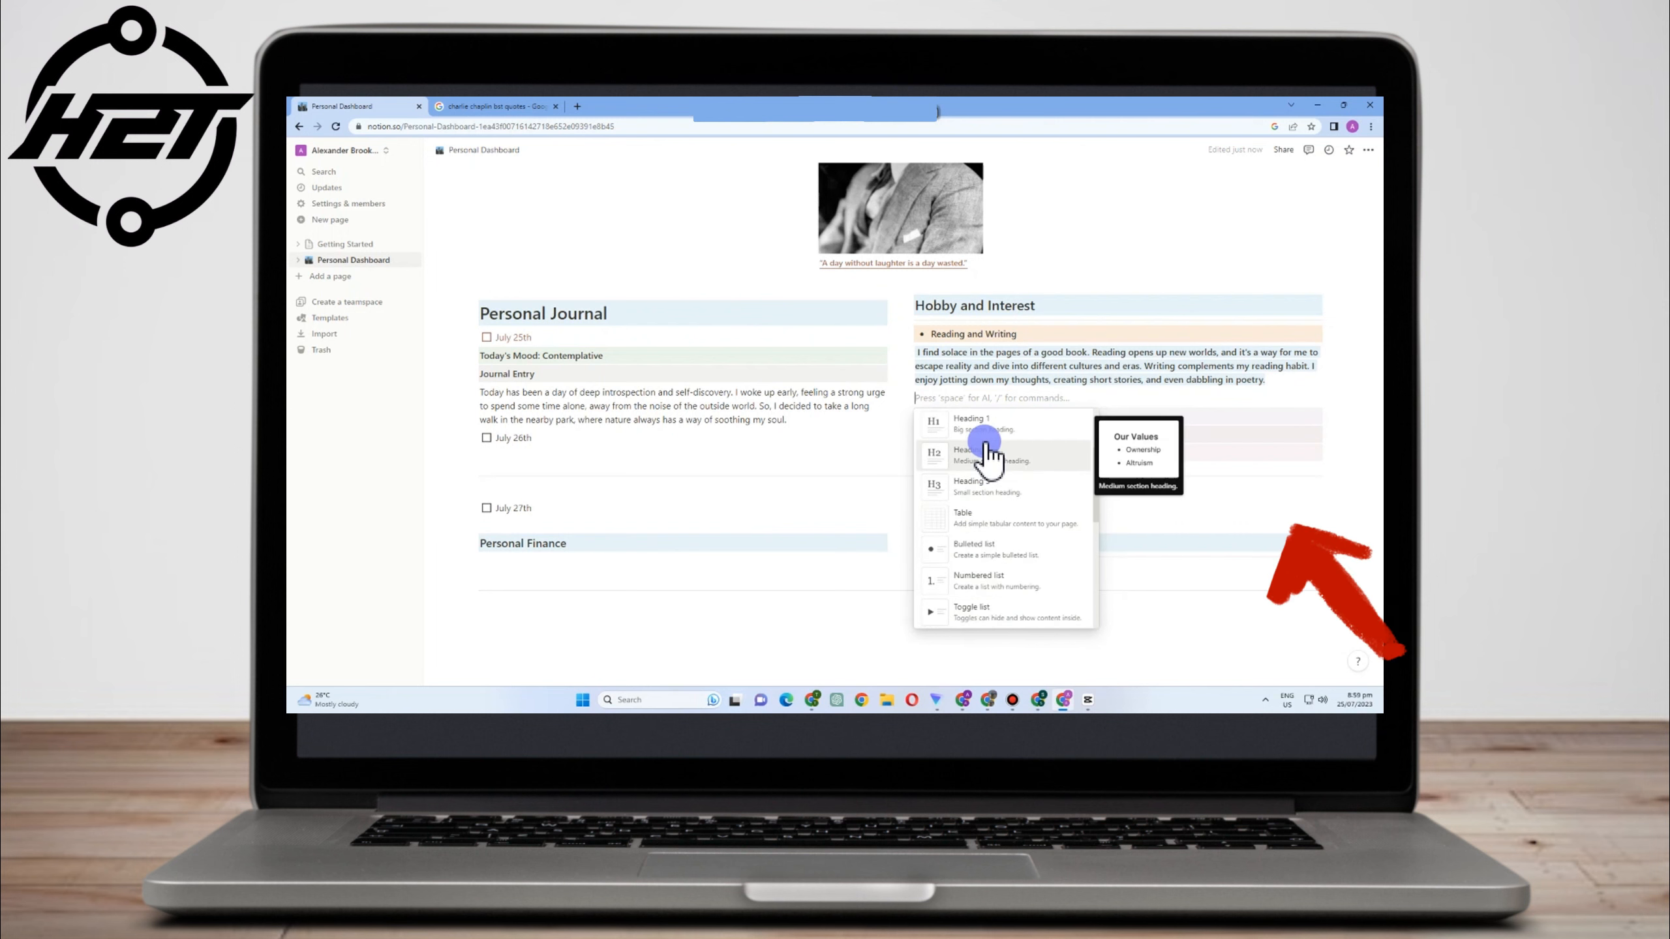
scroll(989, 487, "down", 1)
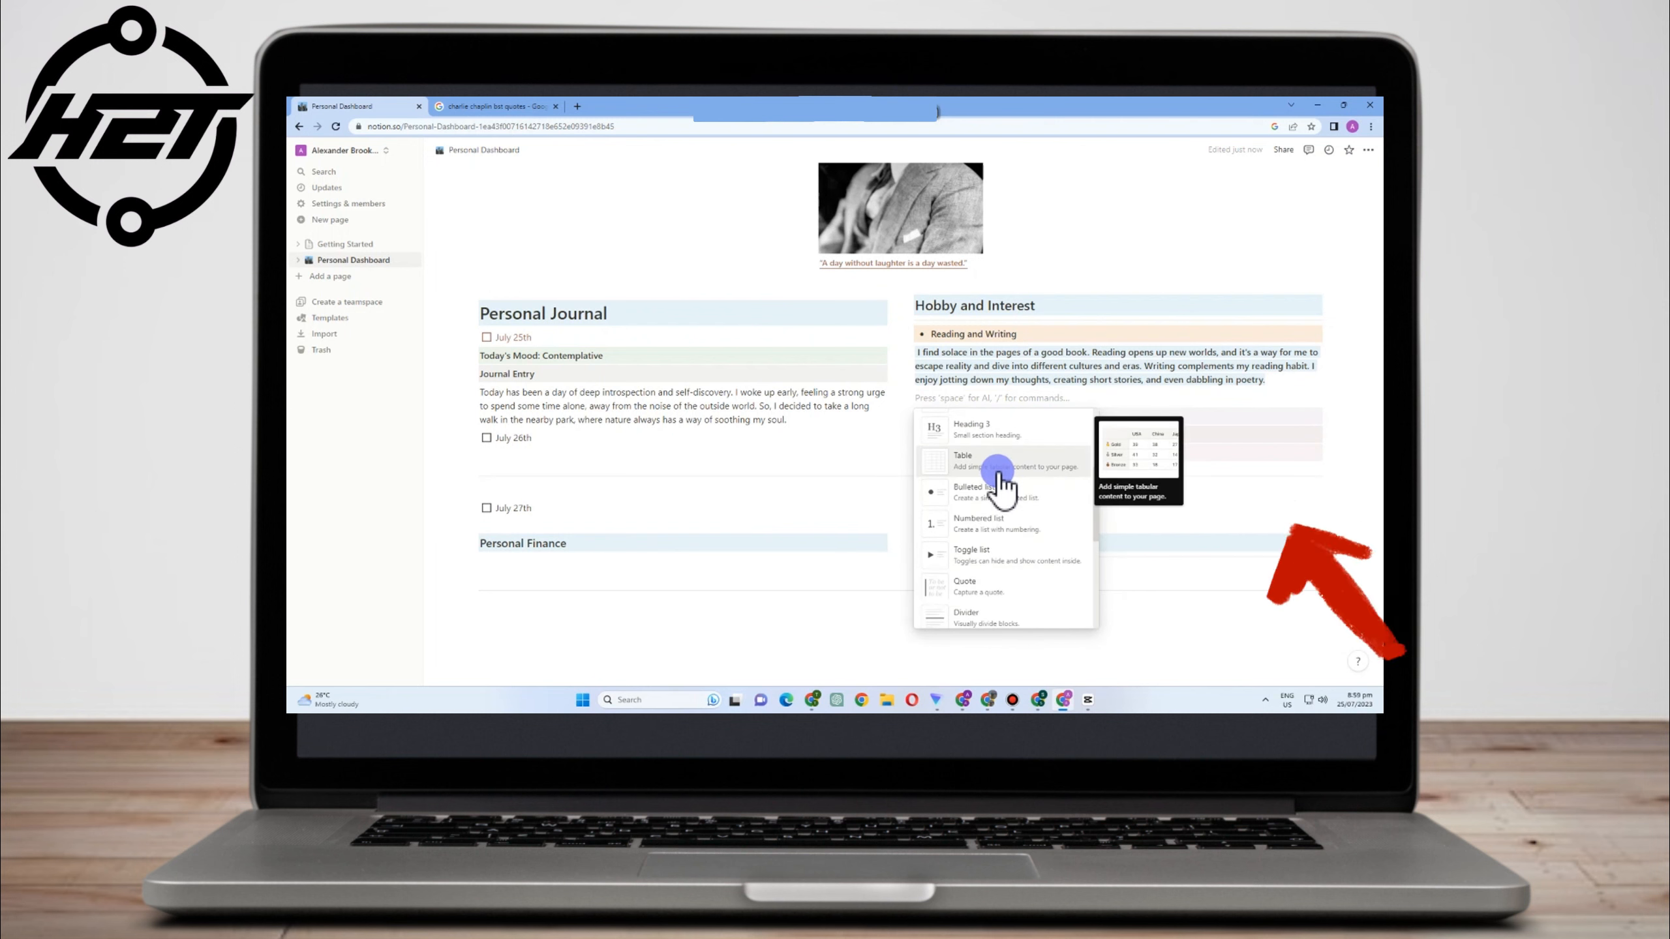
left_click(997, 556)
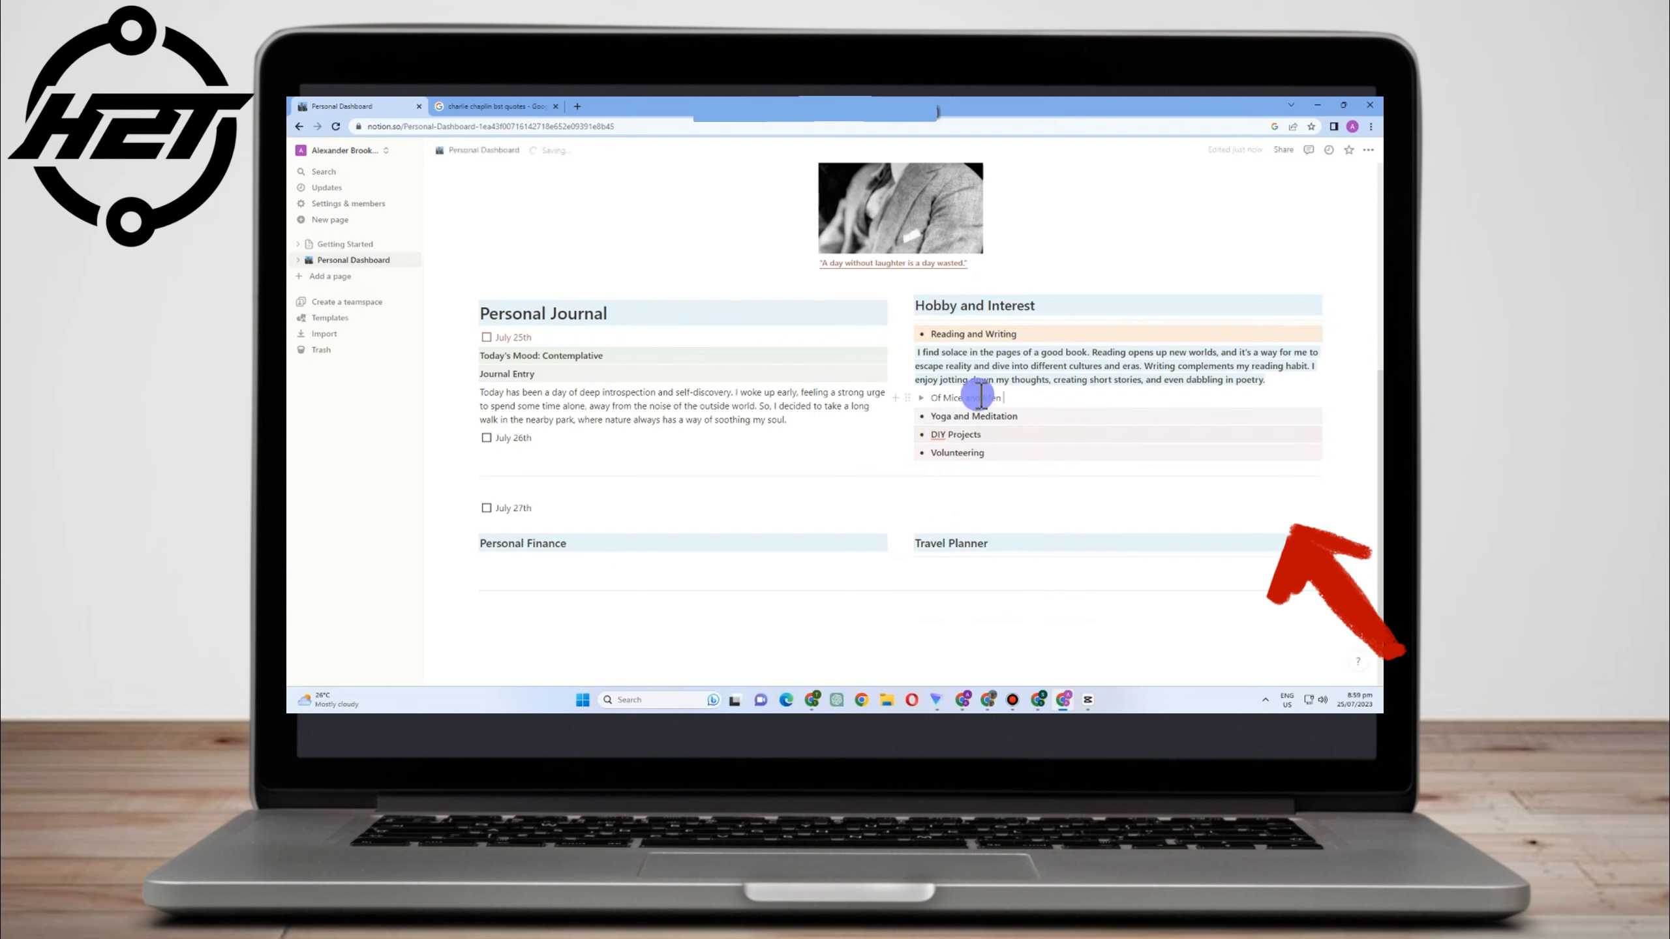
Expand the "Of Mice and Men" toggle and give it a green background with an inline color command
left_click(919, 397)
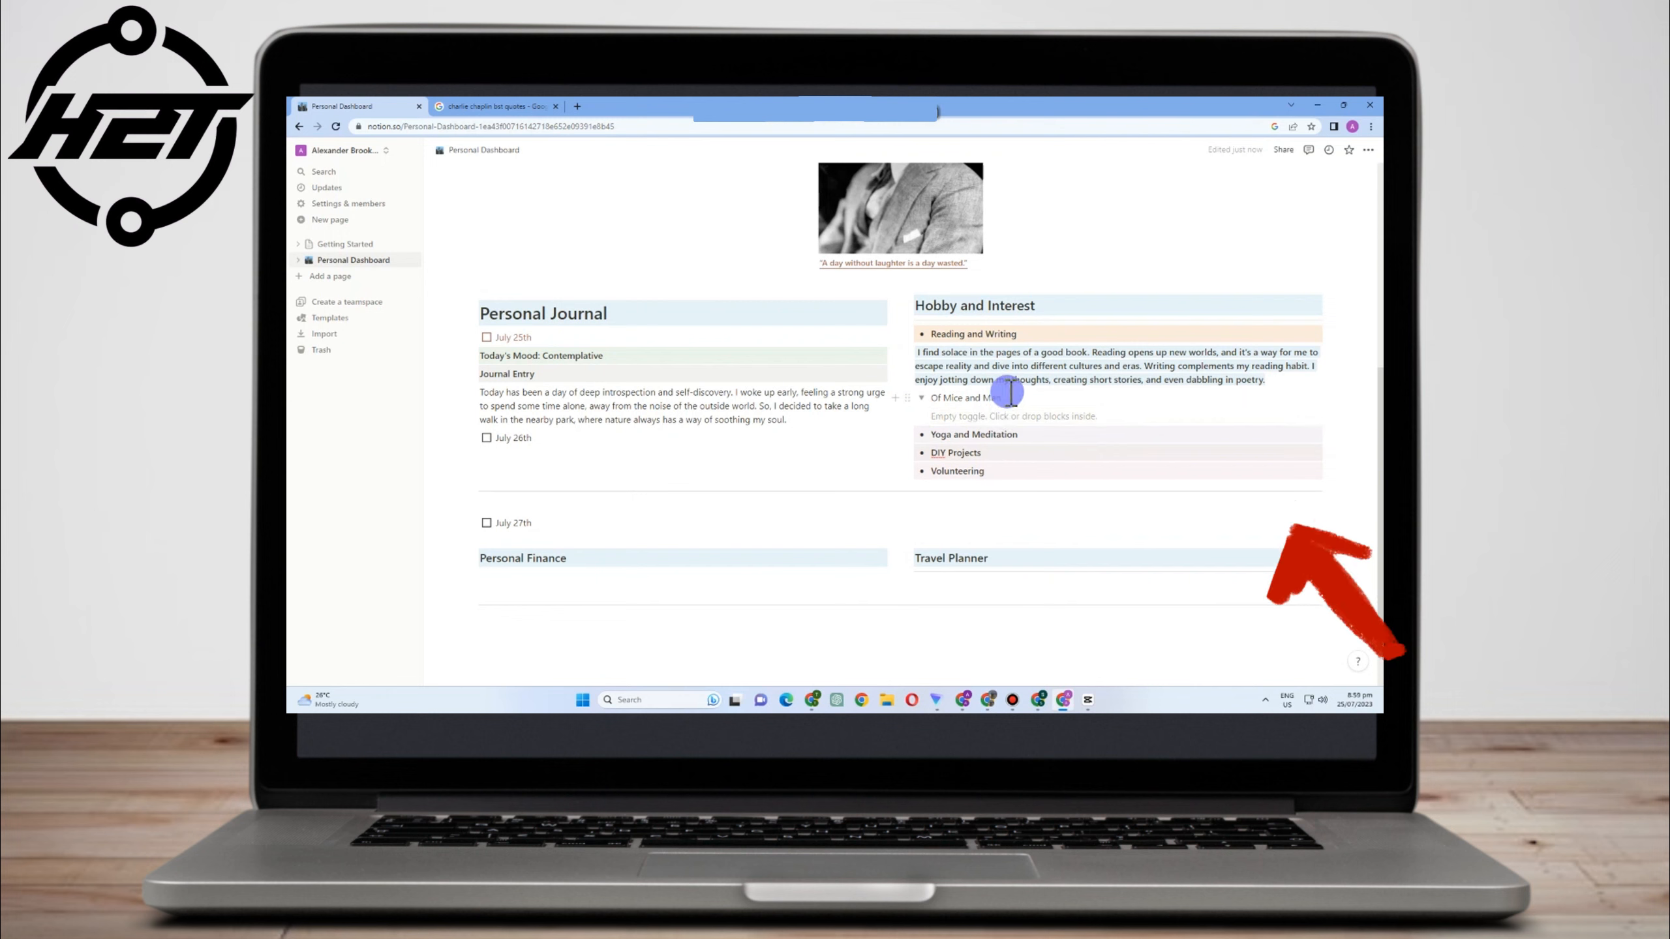
type("/ ")
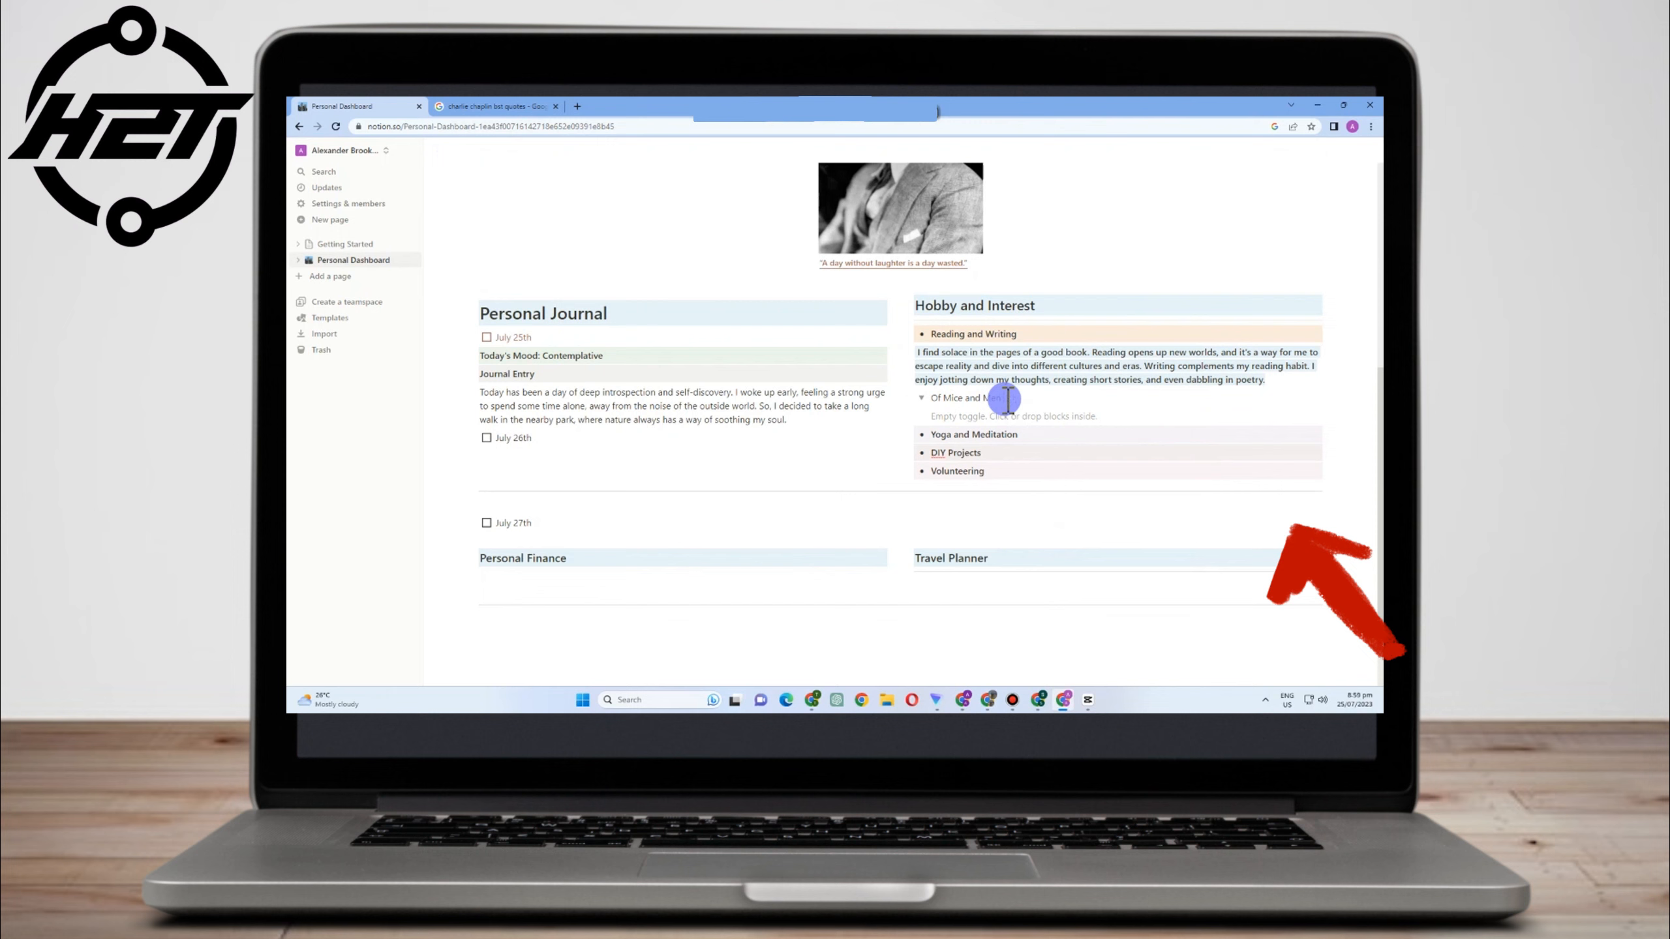
type("/gree")
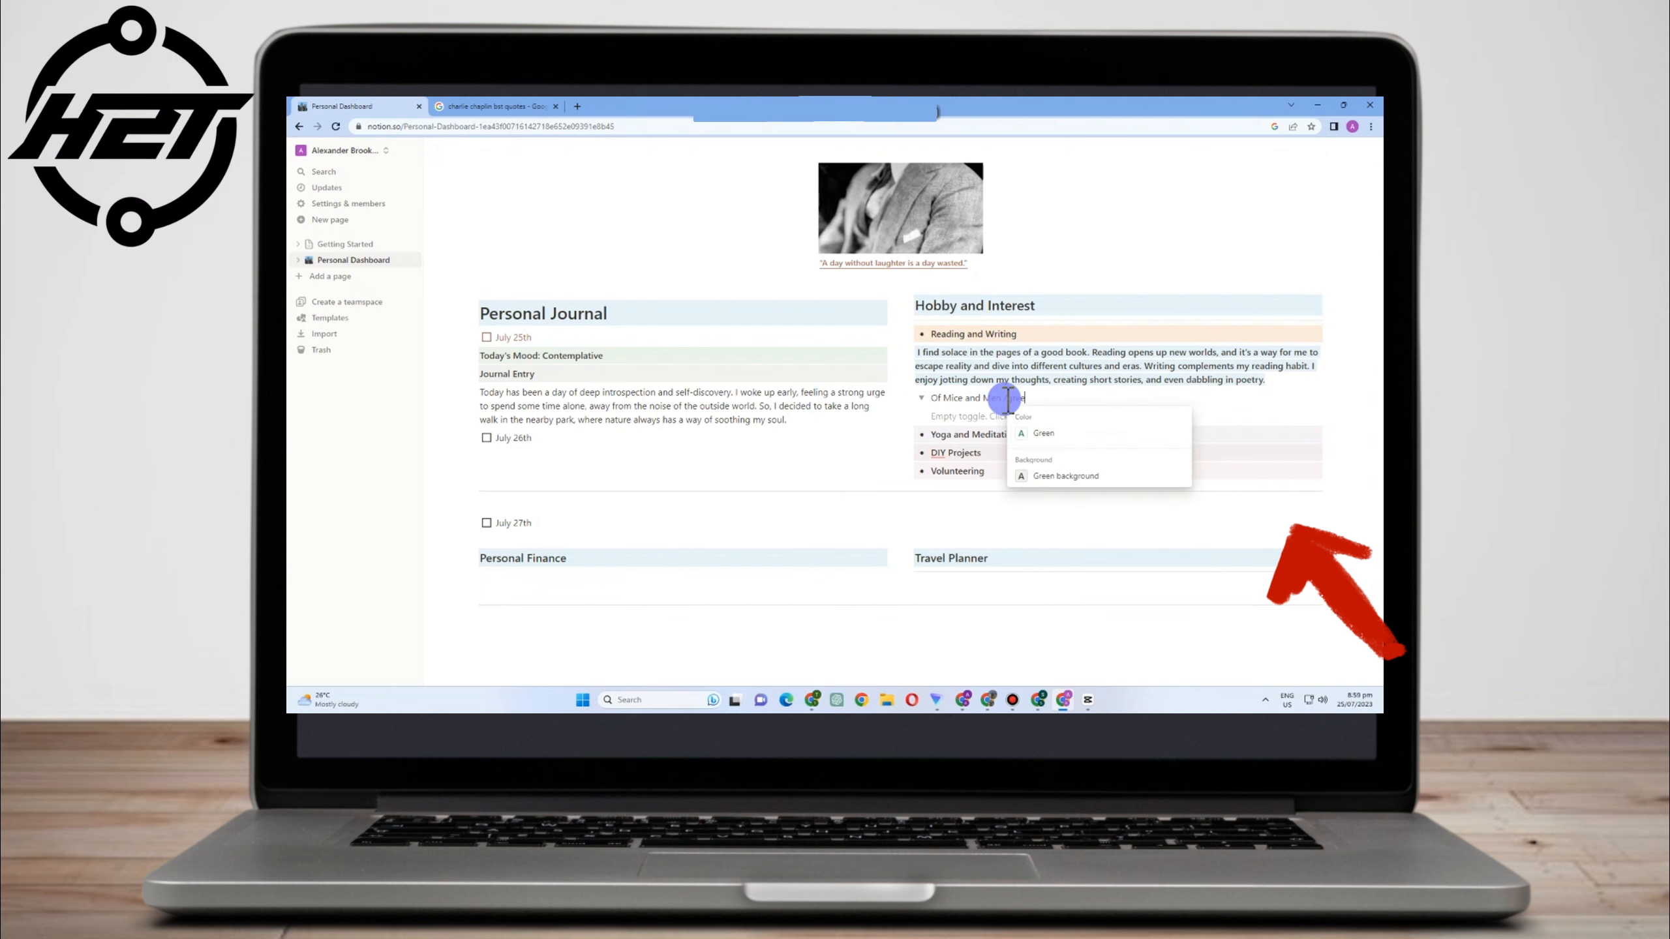
left_click(1102, 479)
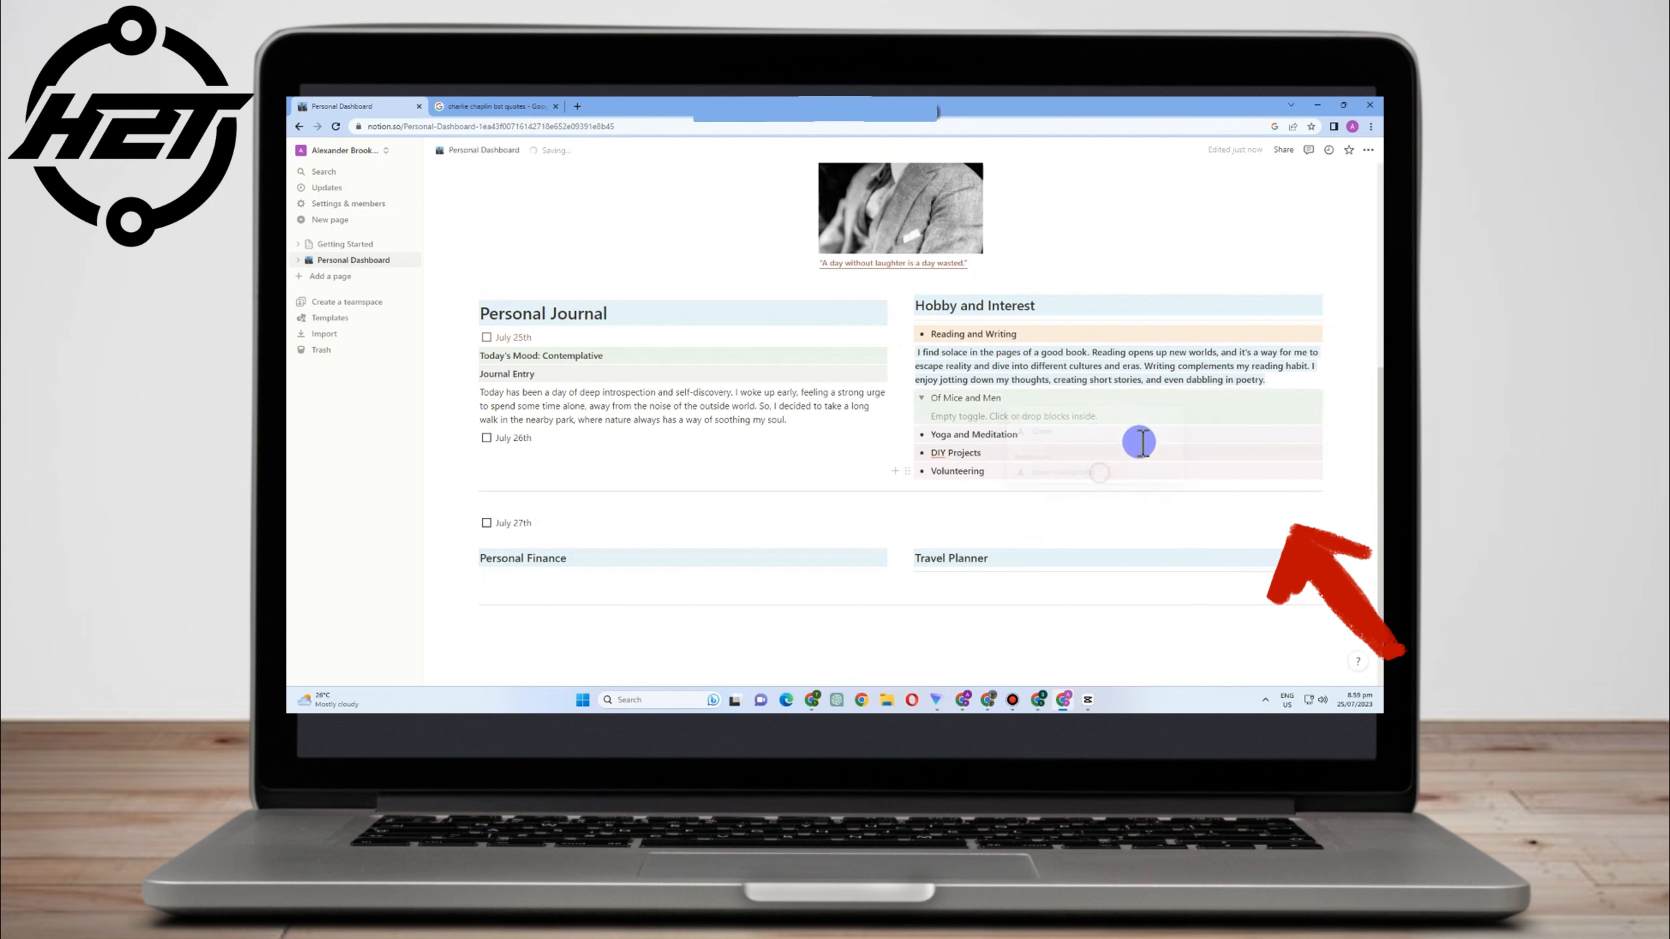
Enter "Done" inside the "Of Mice and Men" toggle, followed by a new empty line
left_click(934, 417)
type("Done")
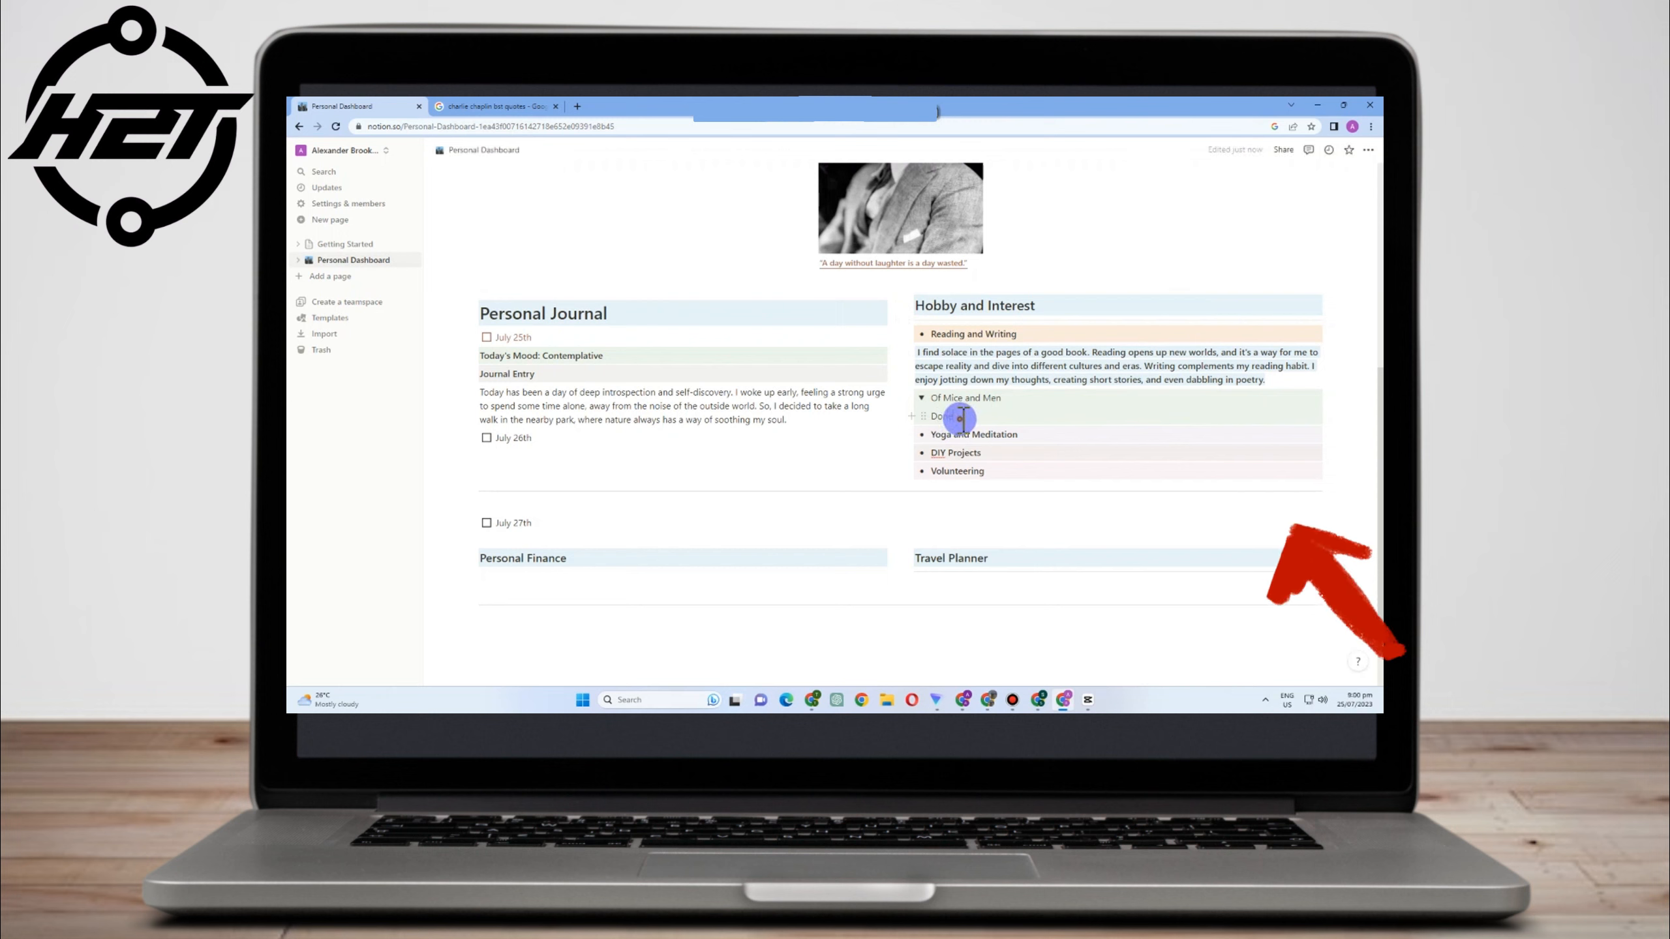
key("Return")
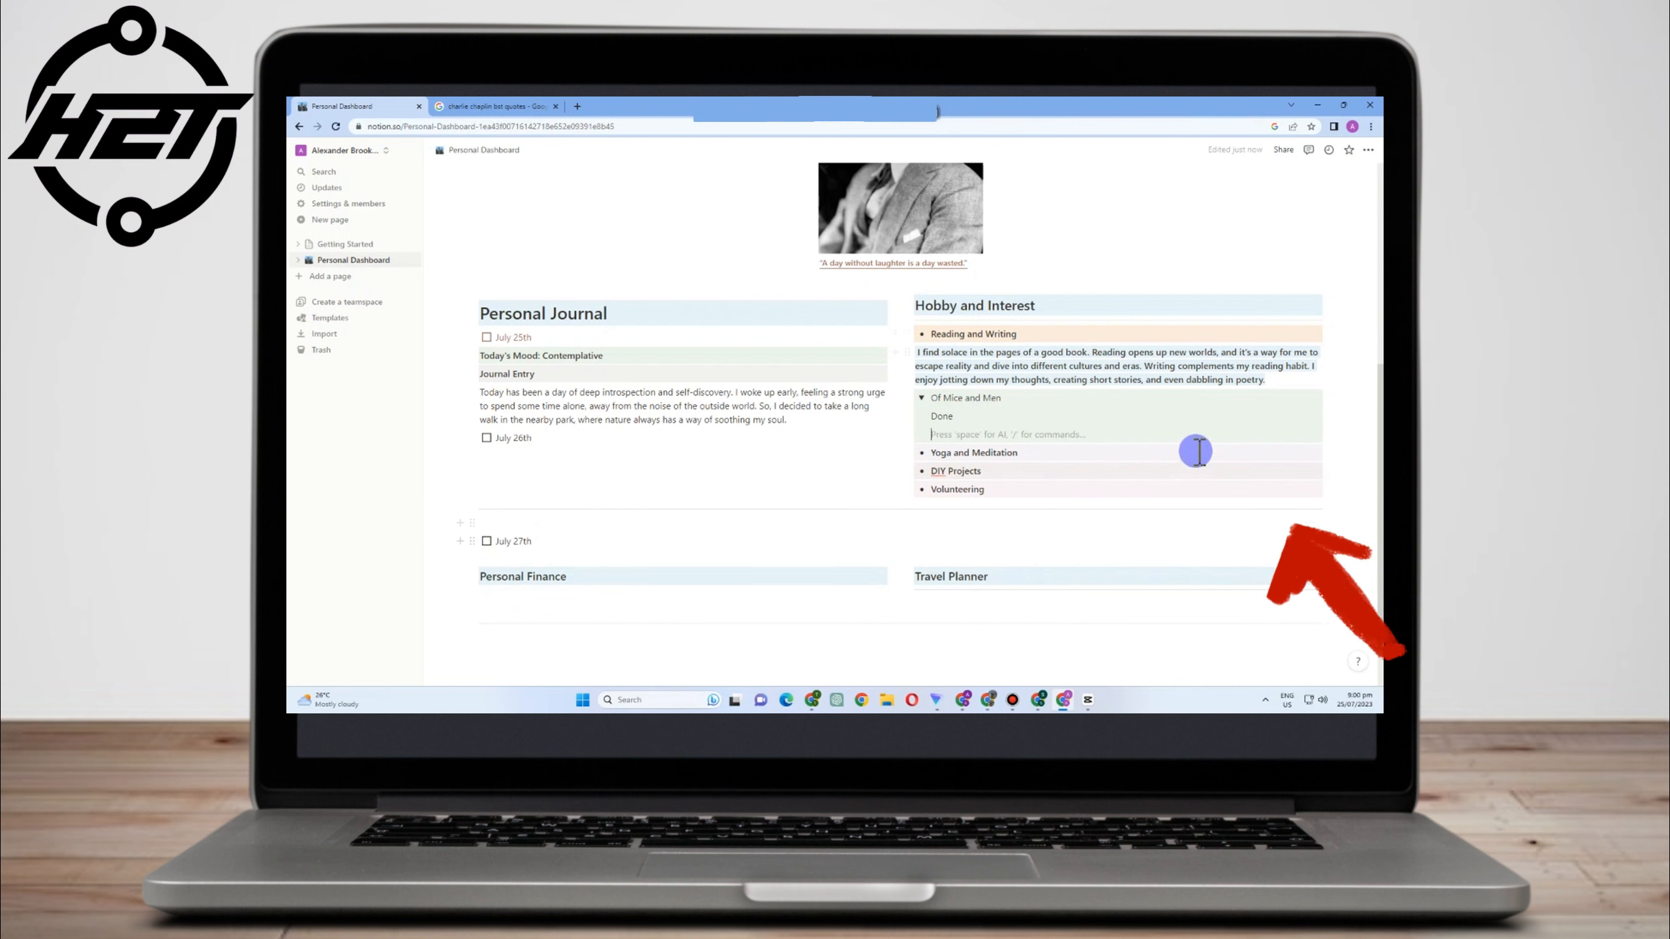
Insert a table under Personal Finance with "Budgeting:", "Emergency Fund" and "Debt Management" in its first column
scroll(1108, 409, "up", 1)
scroll(550, 499, "down", 3)
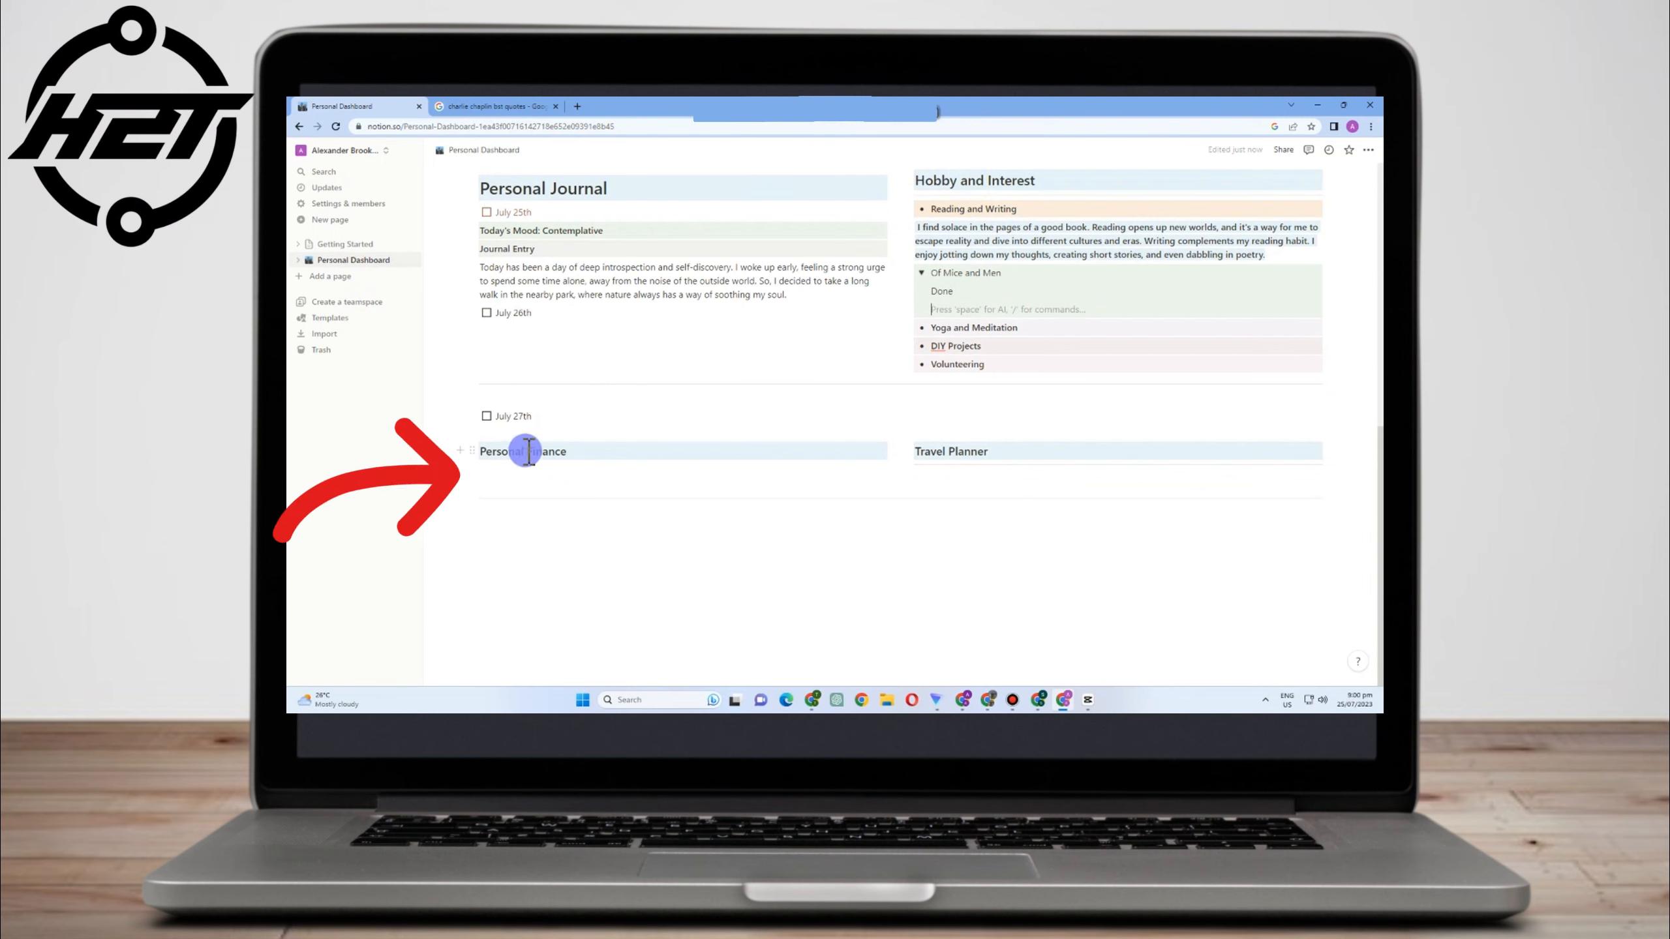
left_click(512, 475)
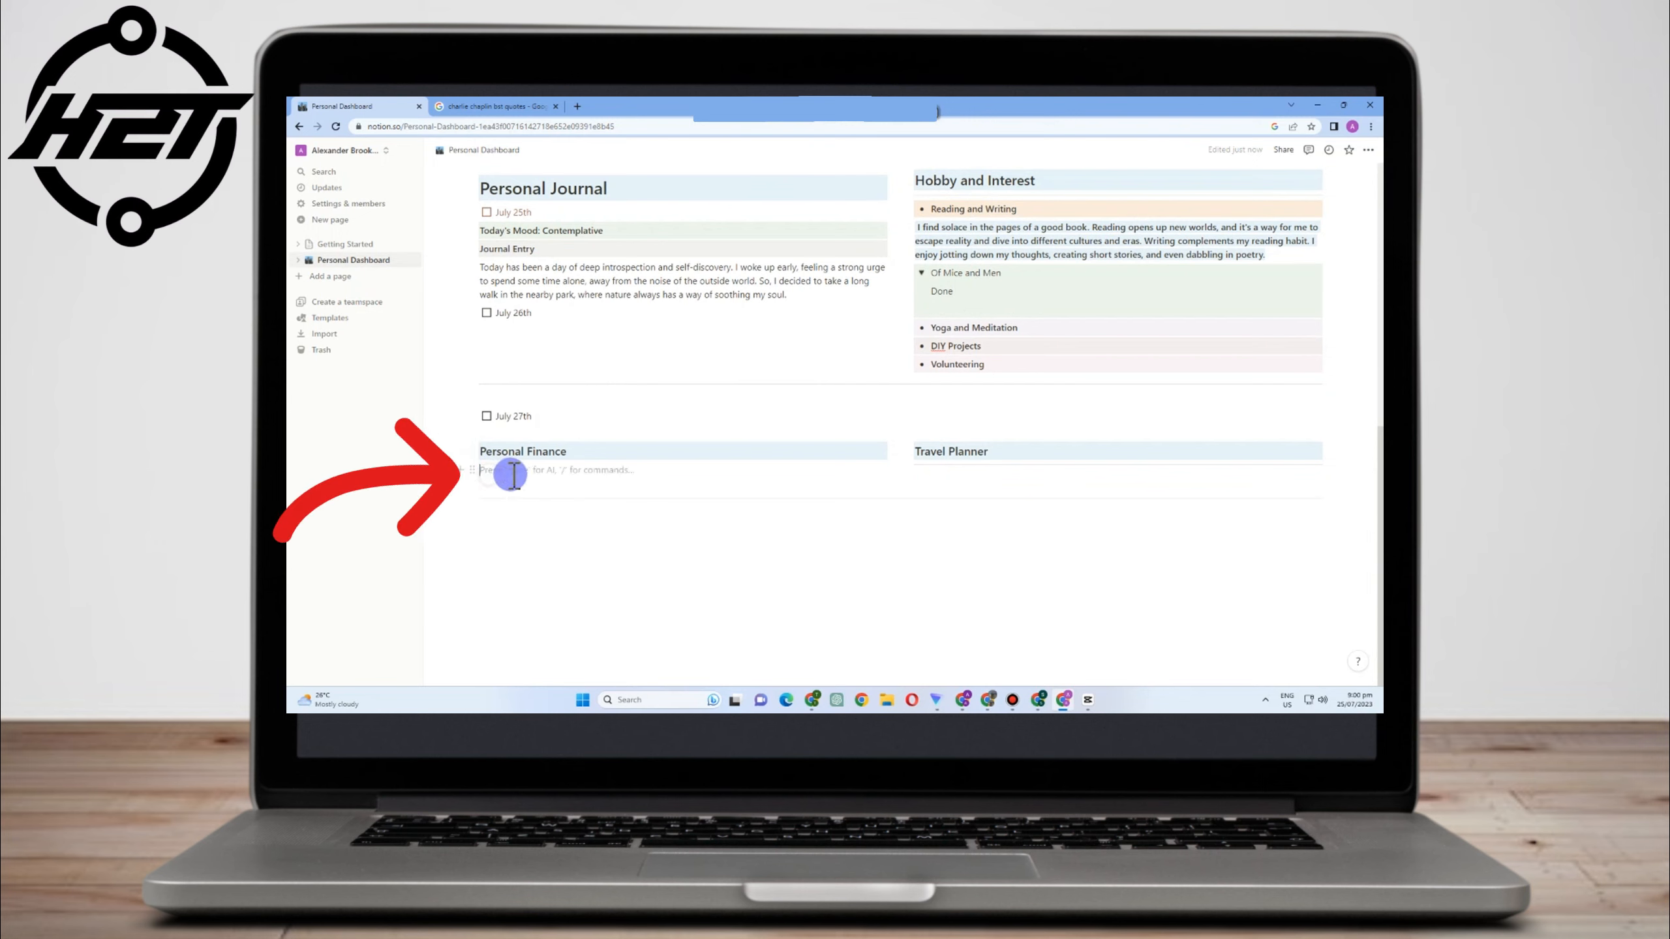
left_click(462, 472)
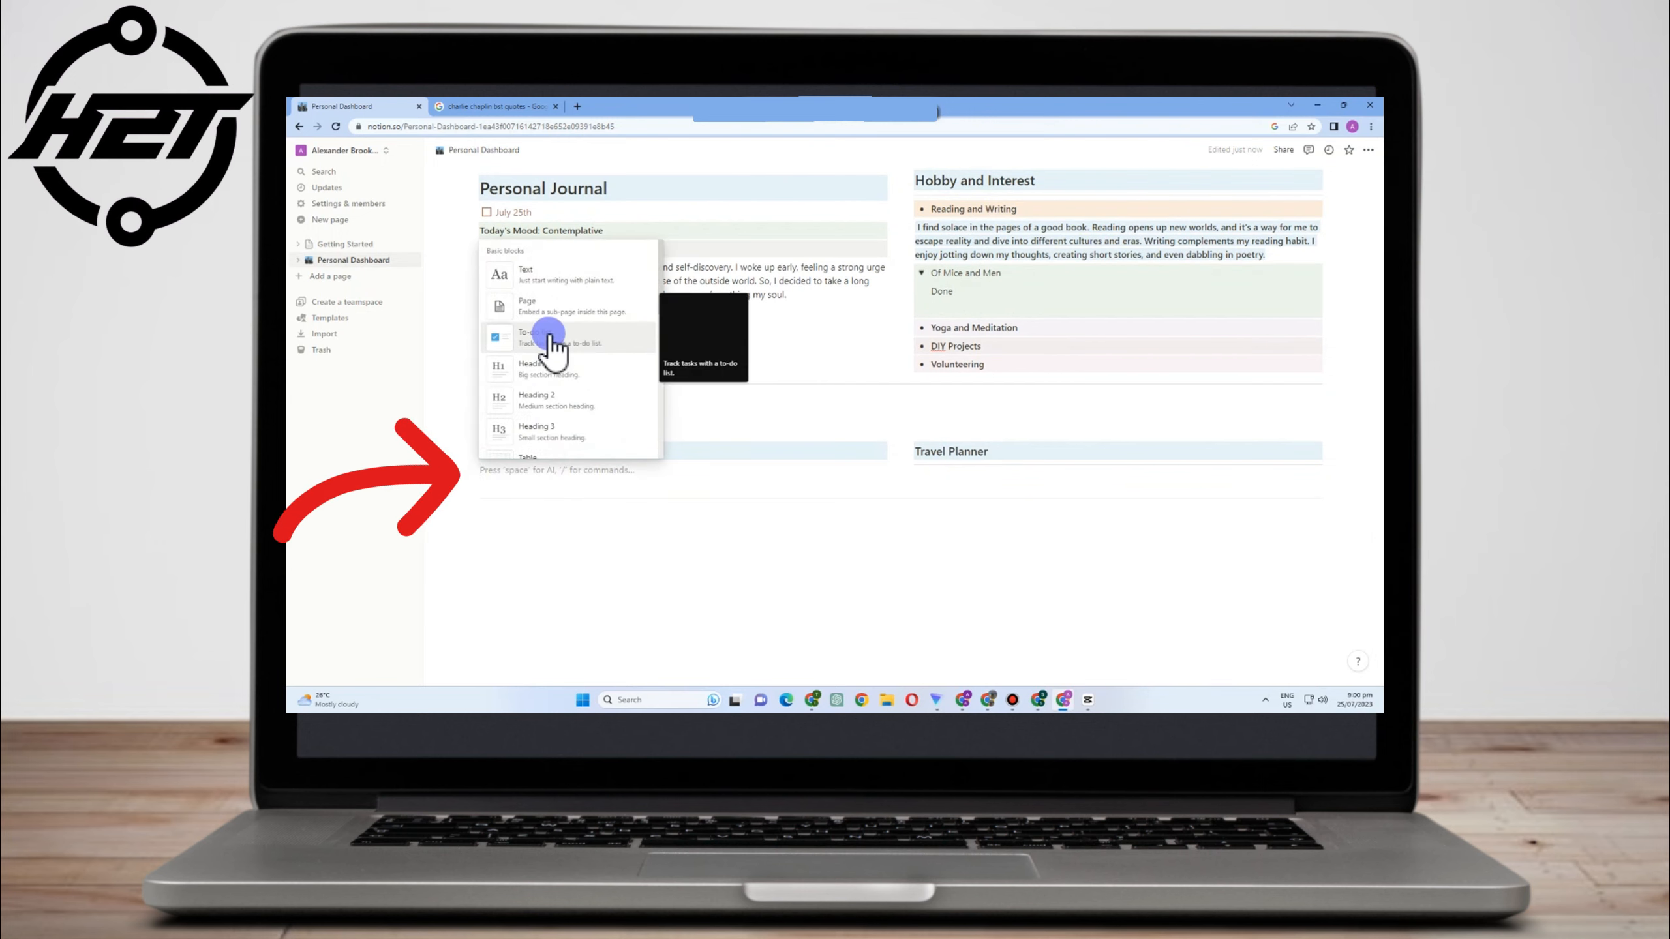
scroll(526, 407, "down", 2)
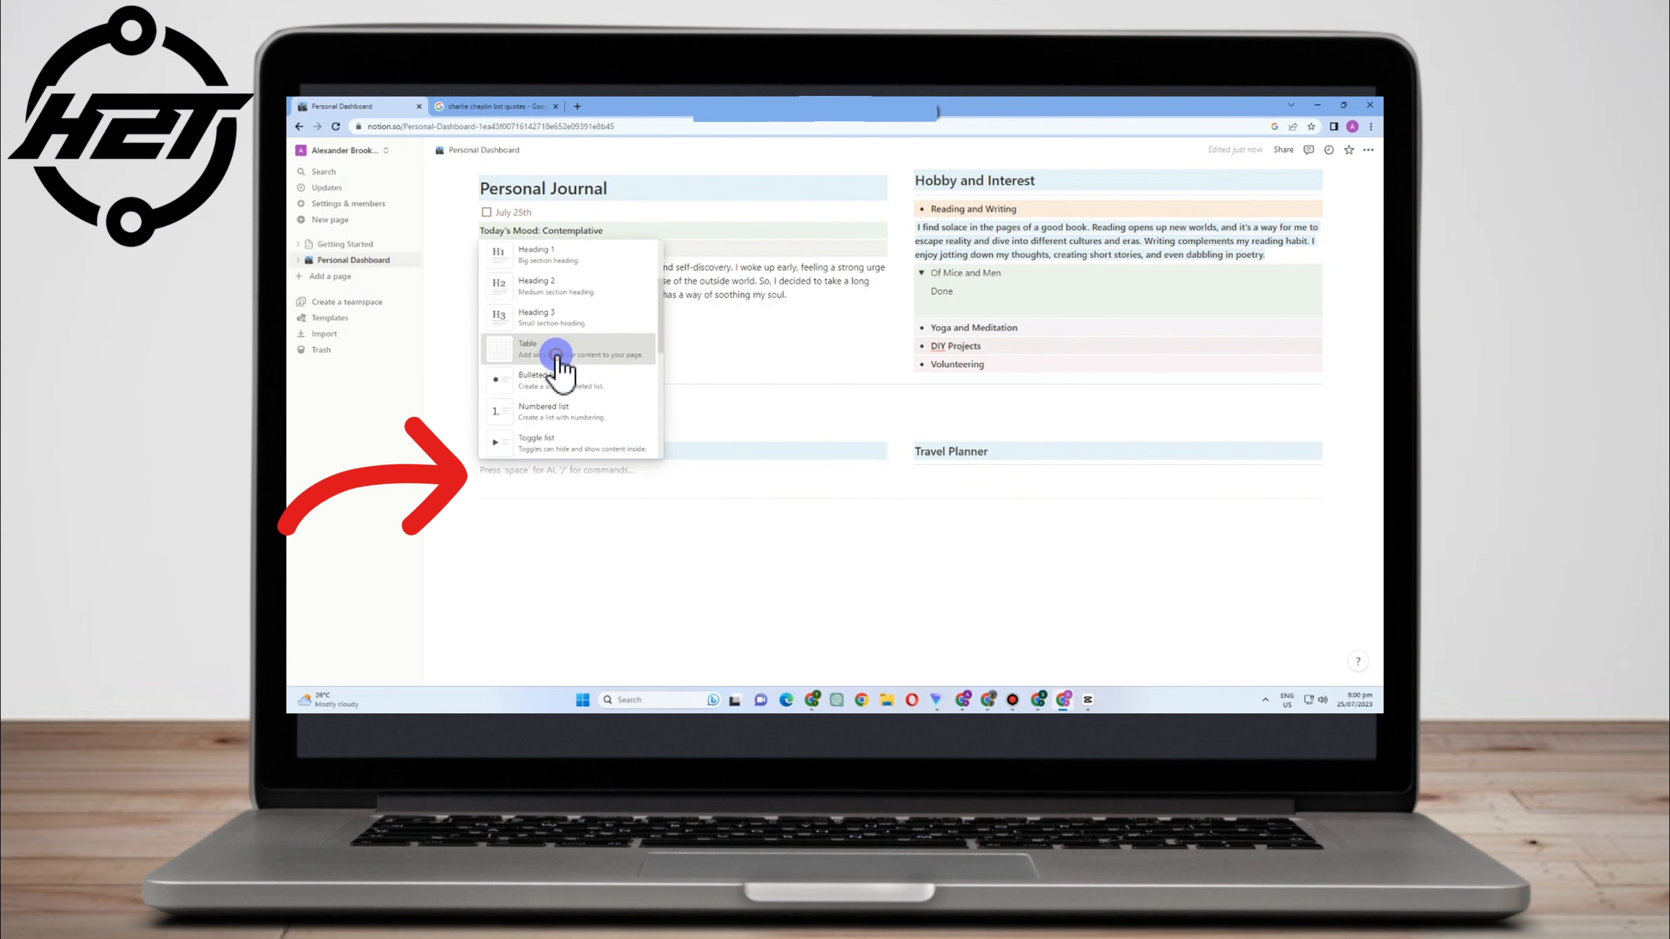
left_click(559, 356)
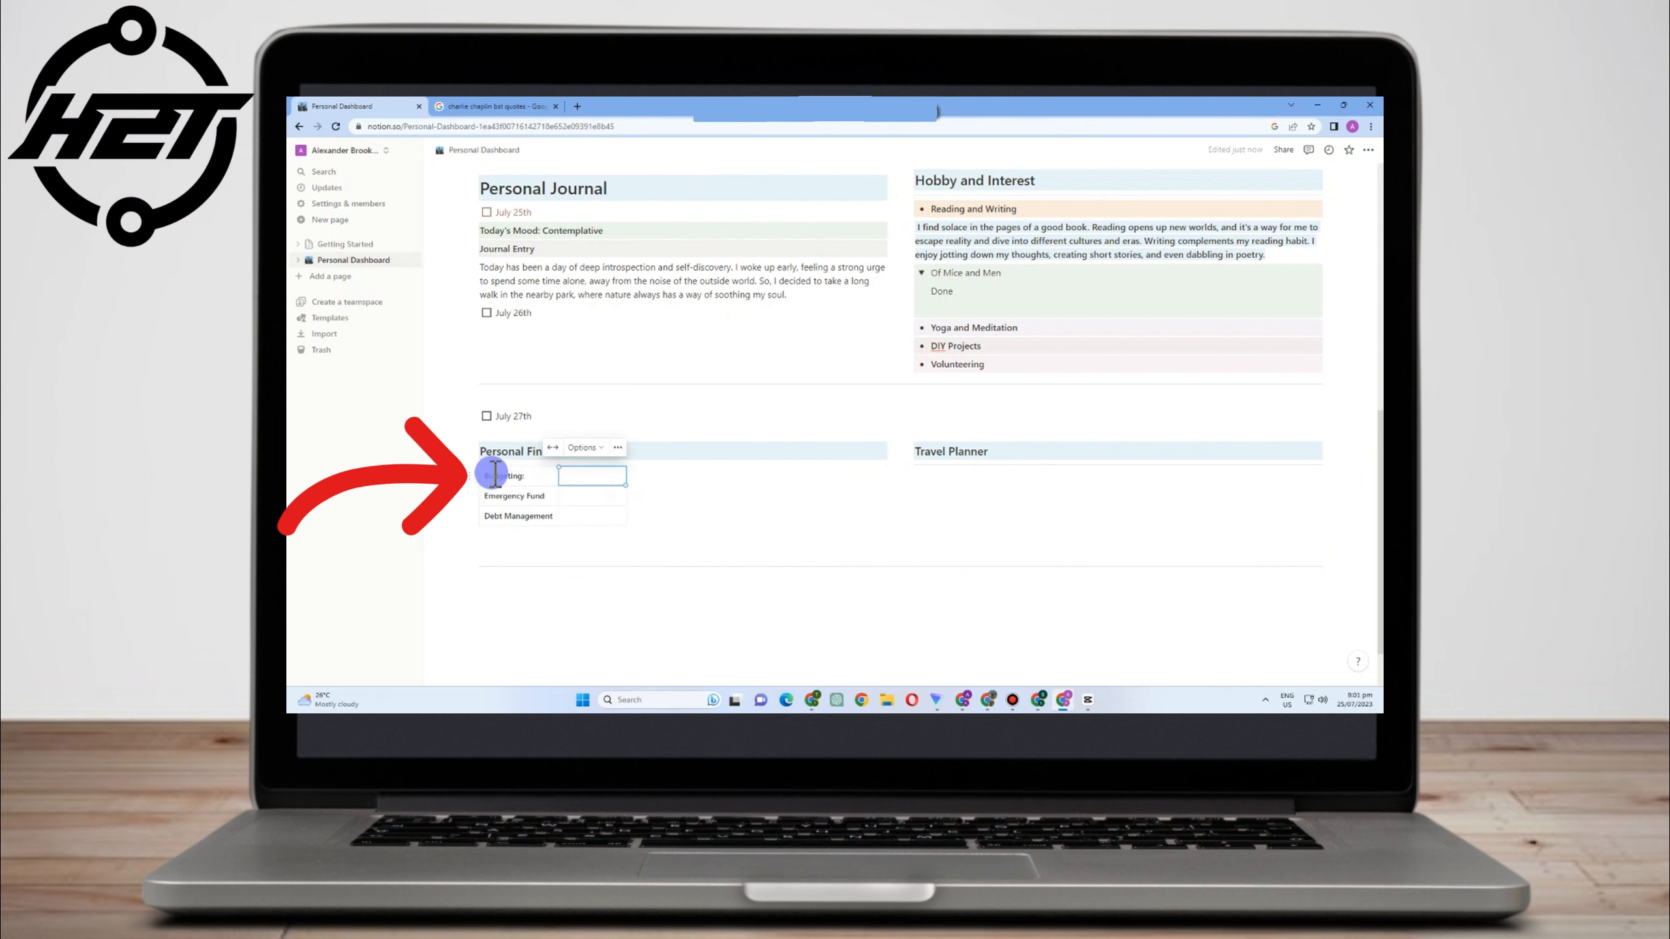
Shade the first column of the Personal Finance table as a header column and add an empty sub-page below the table
left_click(522, 476)
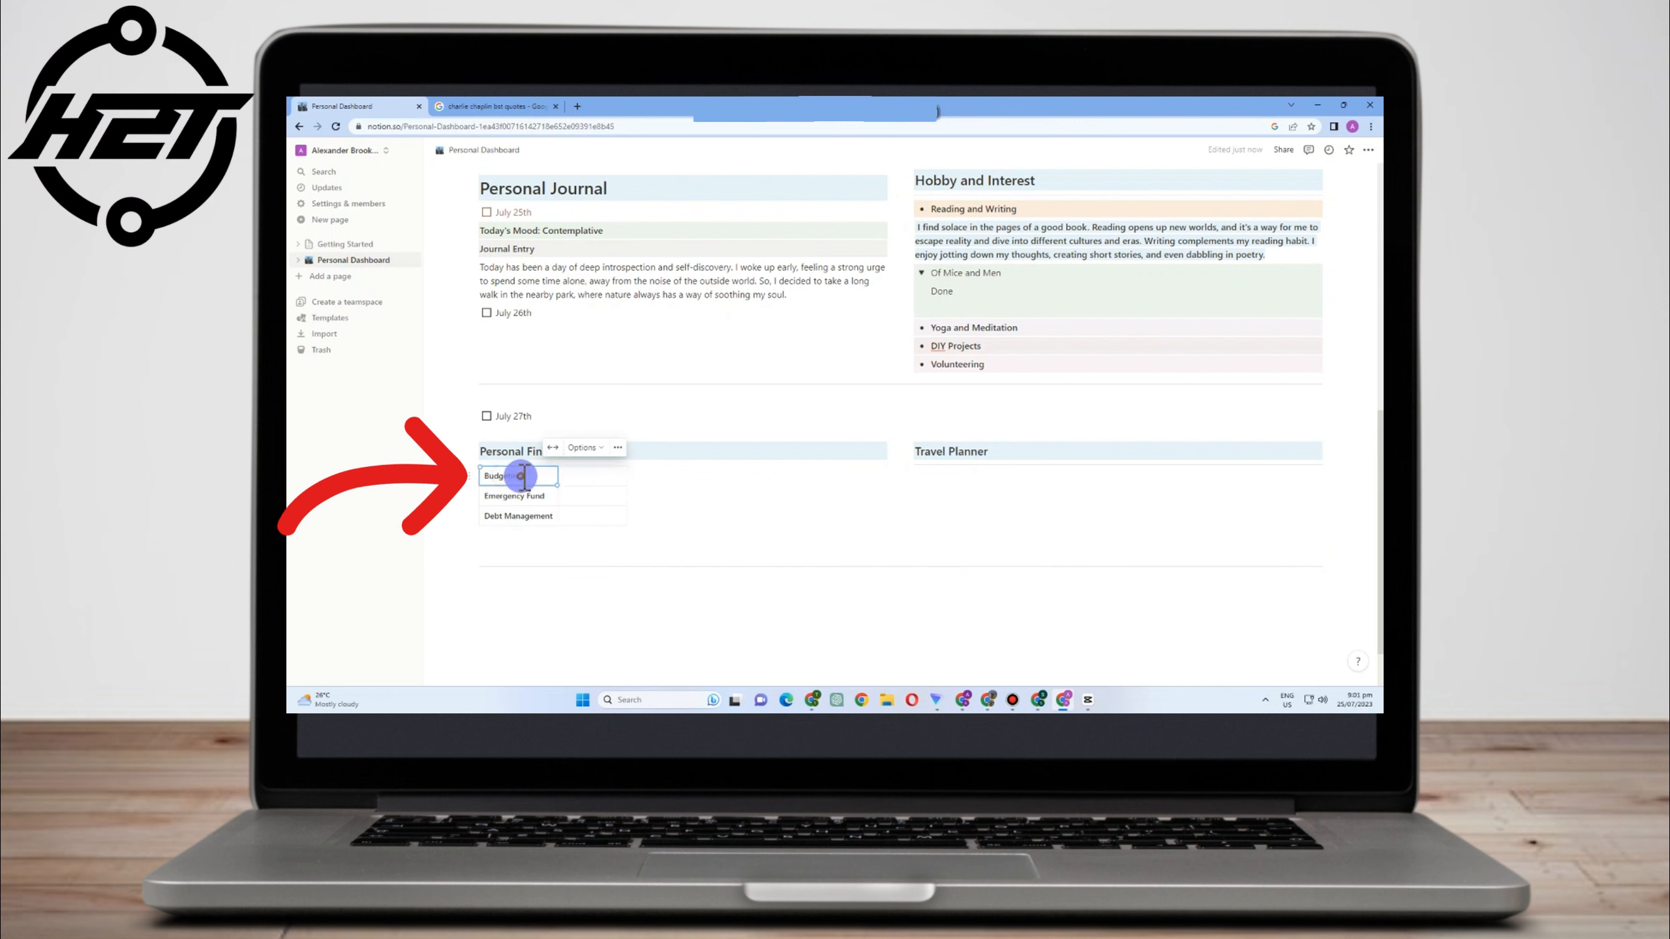
left_click(549, 497)
left_click(557, 516)
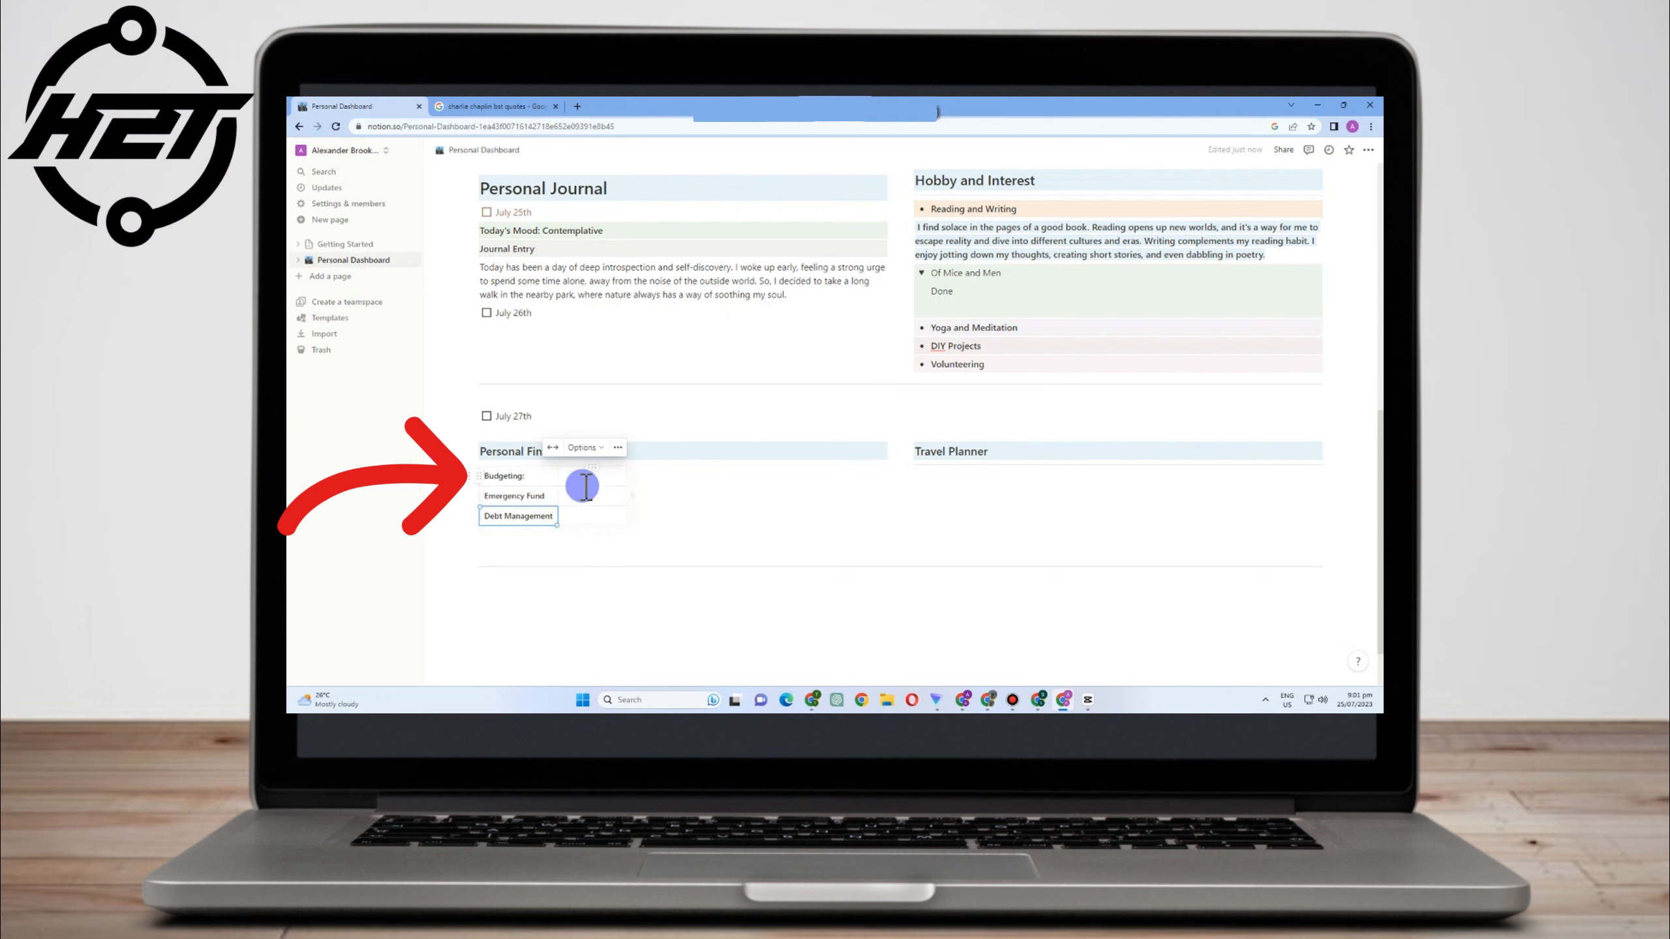
left_click_drag(559, 481, 634, 485)
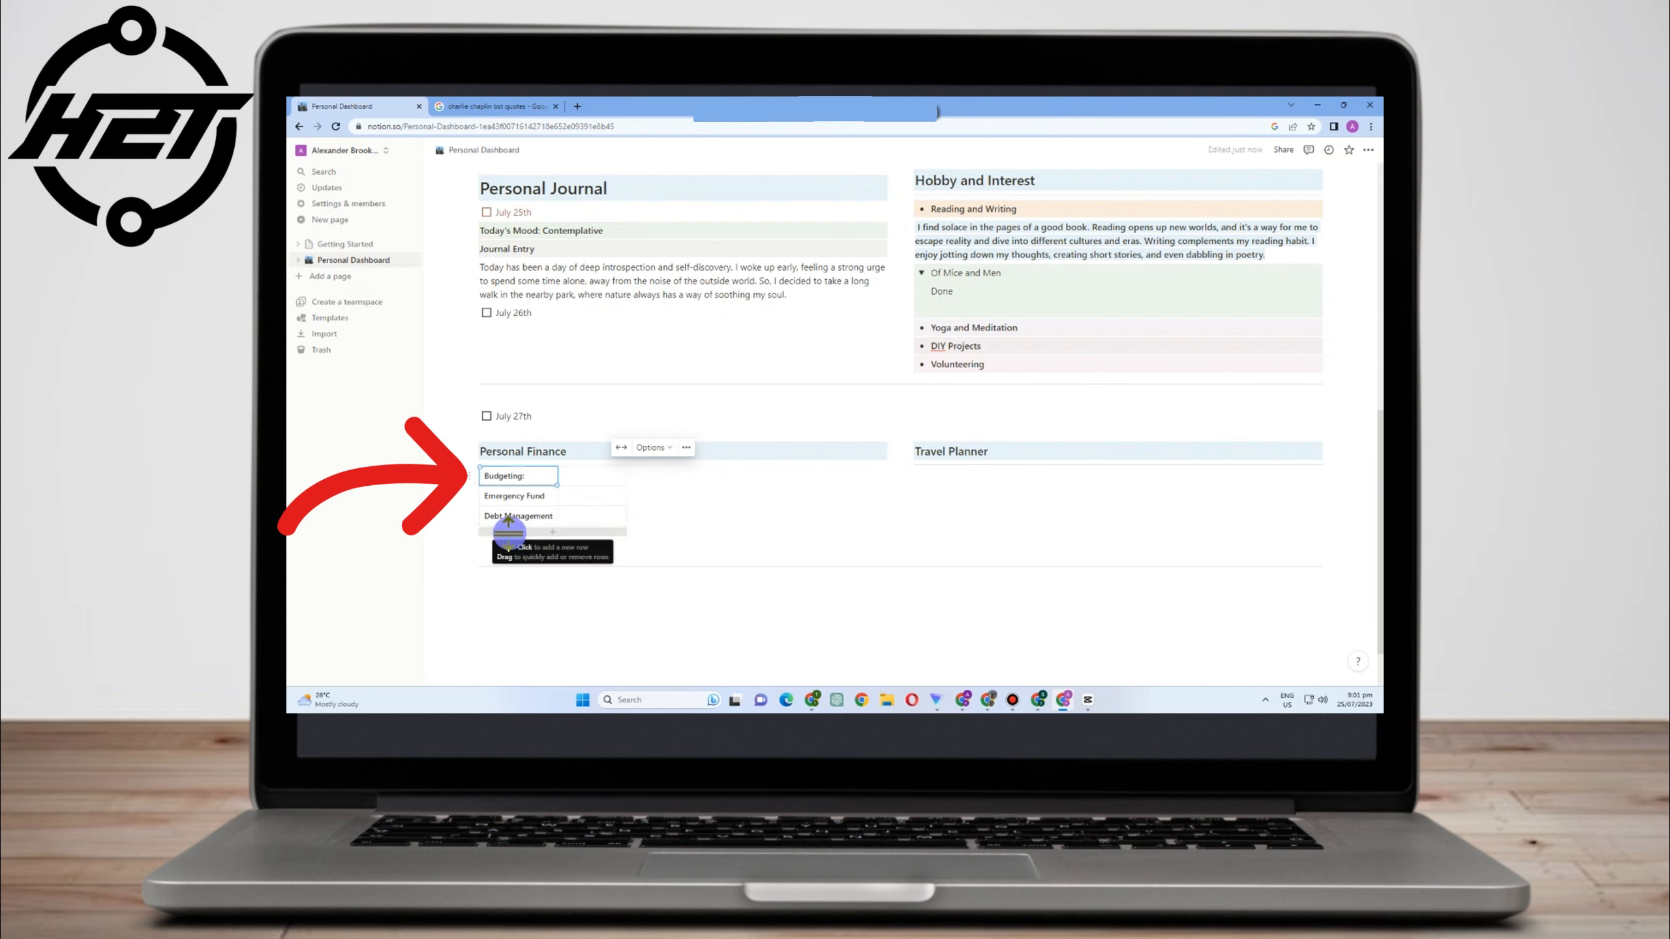
left_click(544, 489)
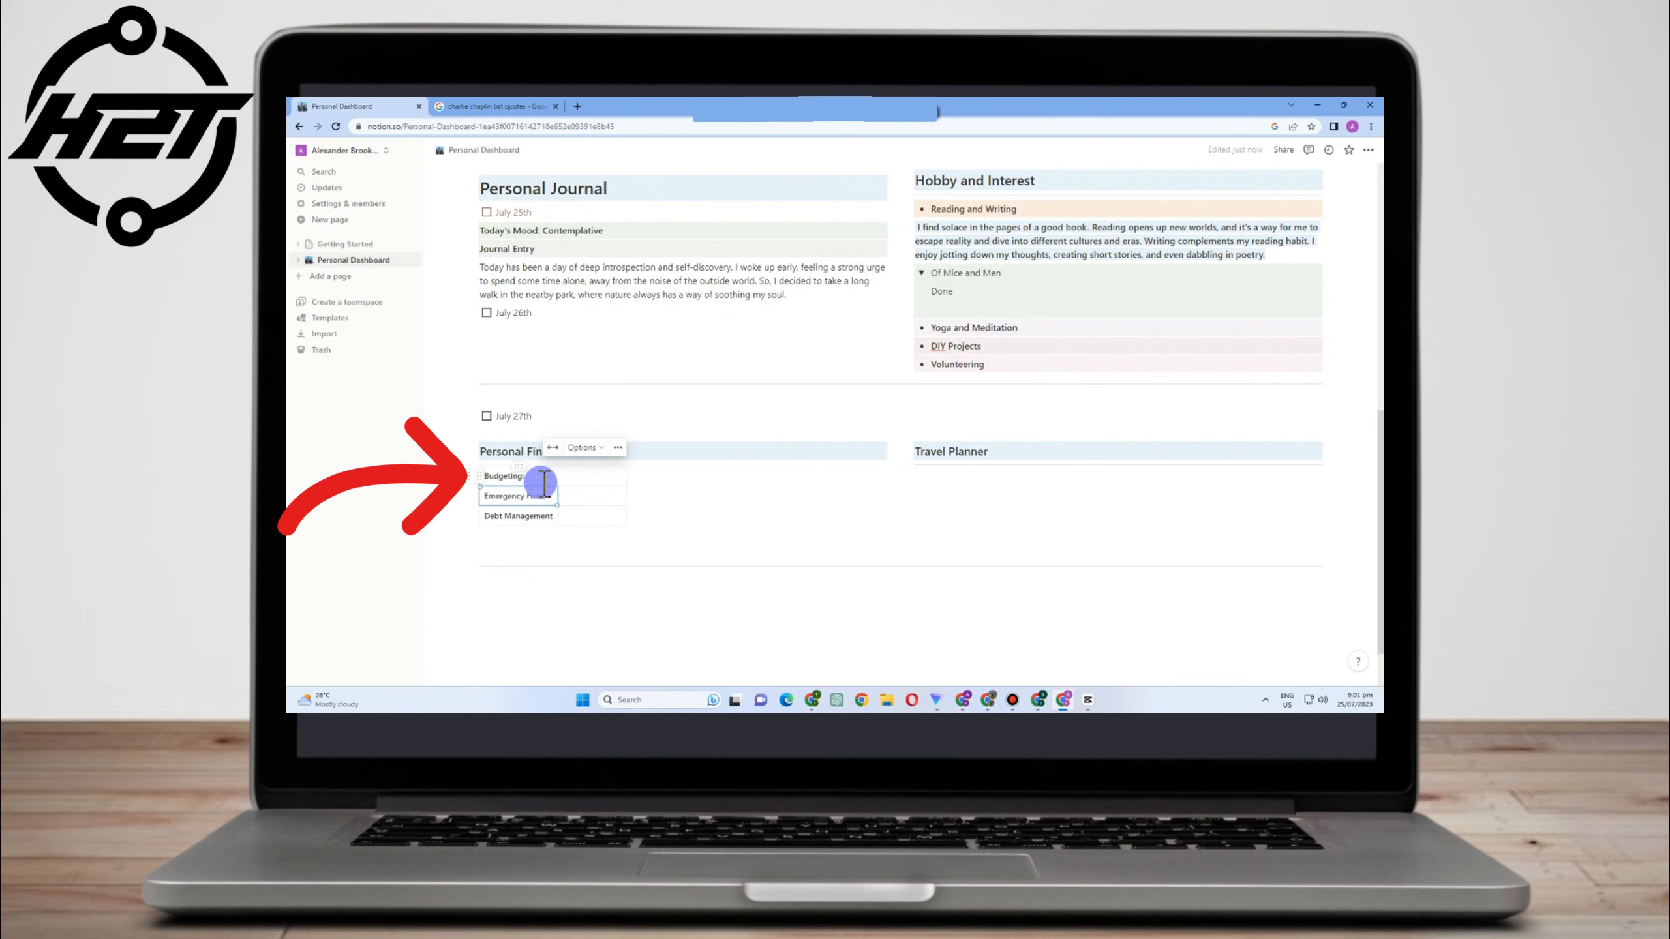
key("BackSpace")
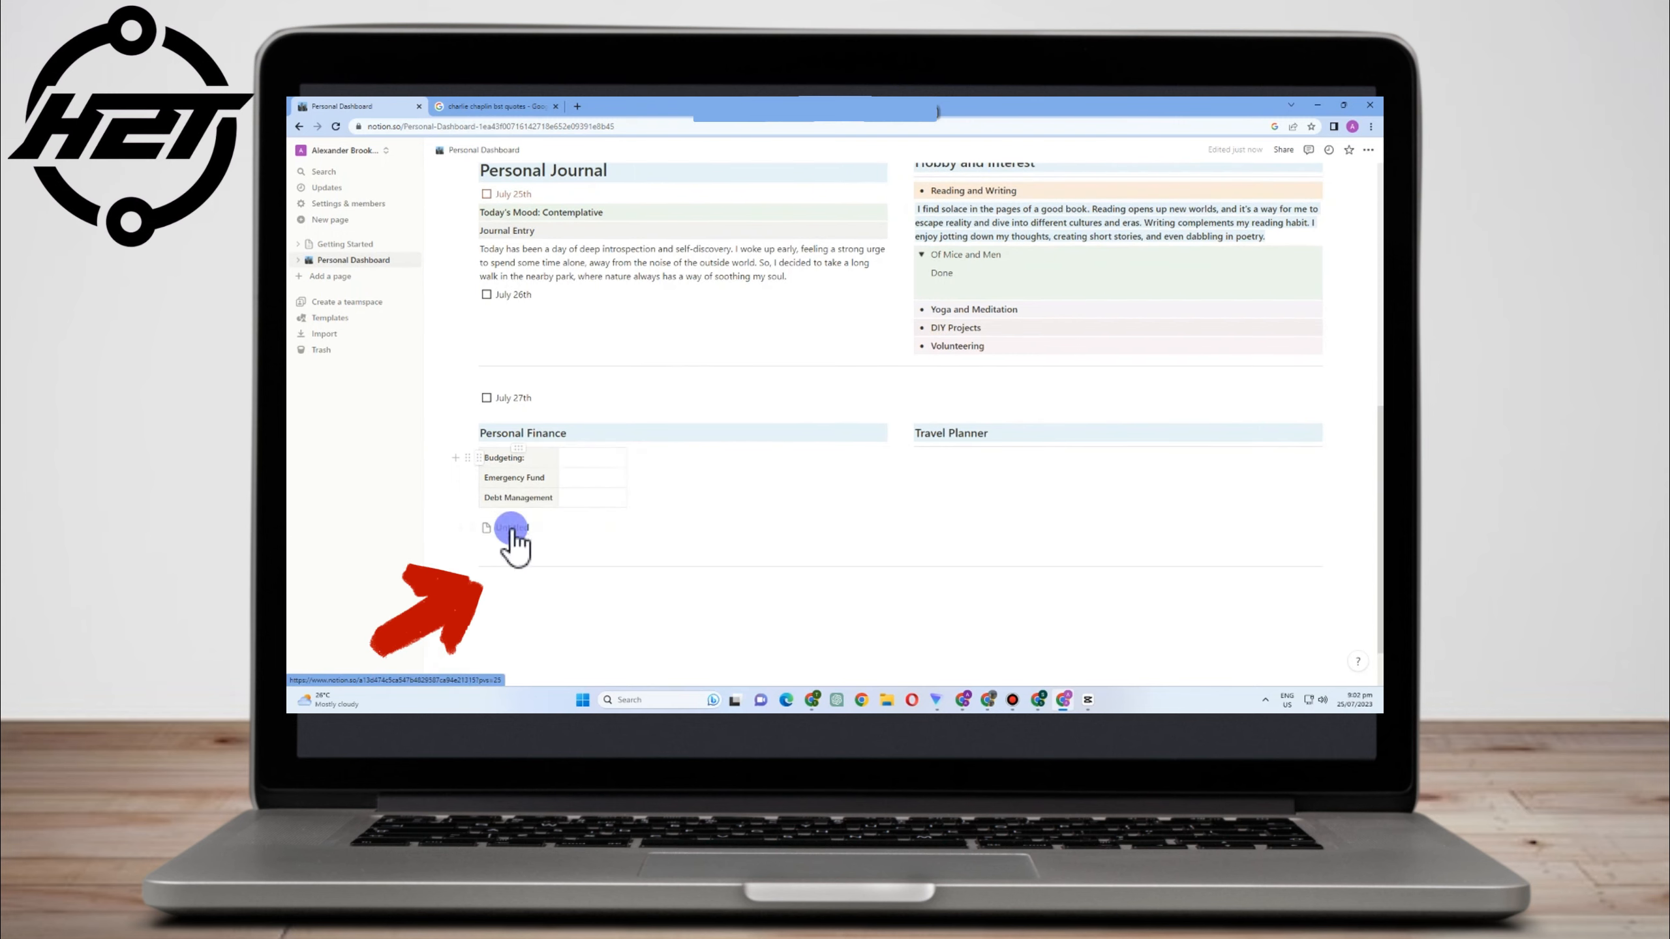
Open the new sub-page below the Personal Finance table and title it "Finances"
left_click(505, 525)
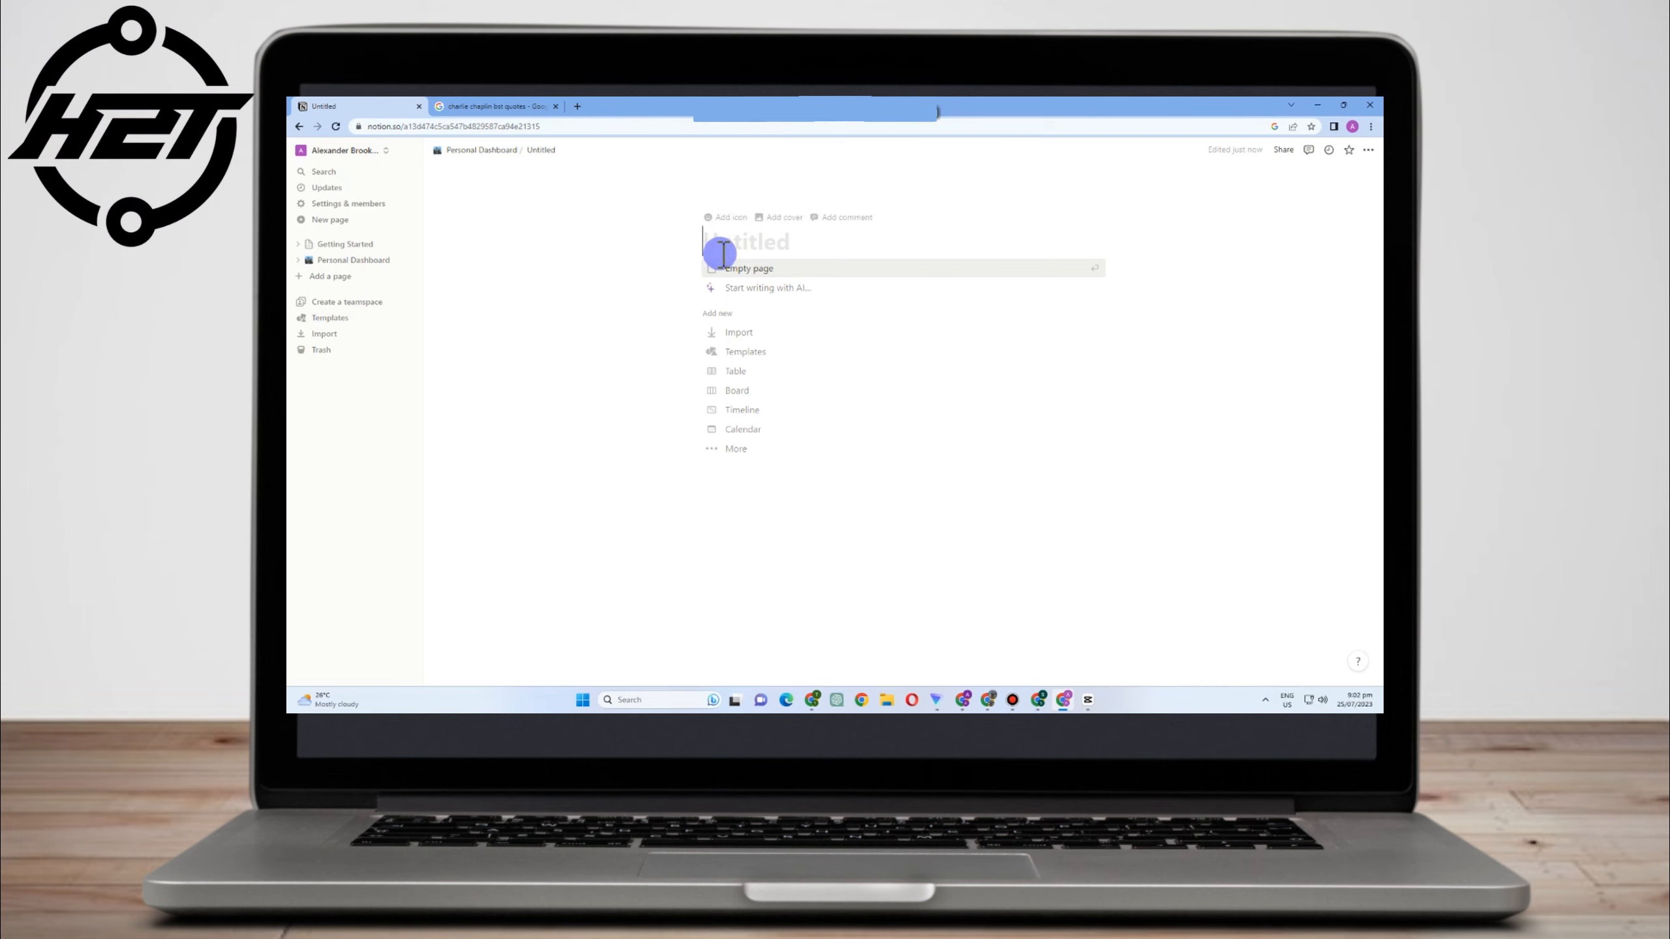
type("Fina")
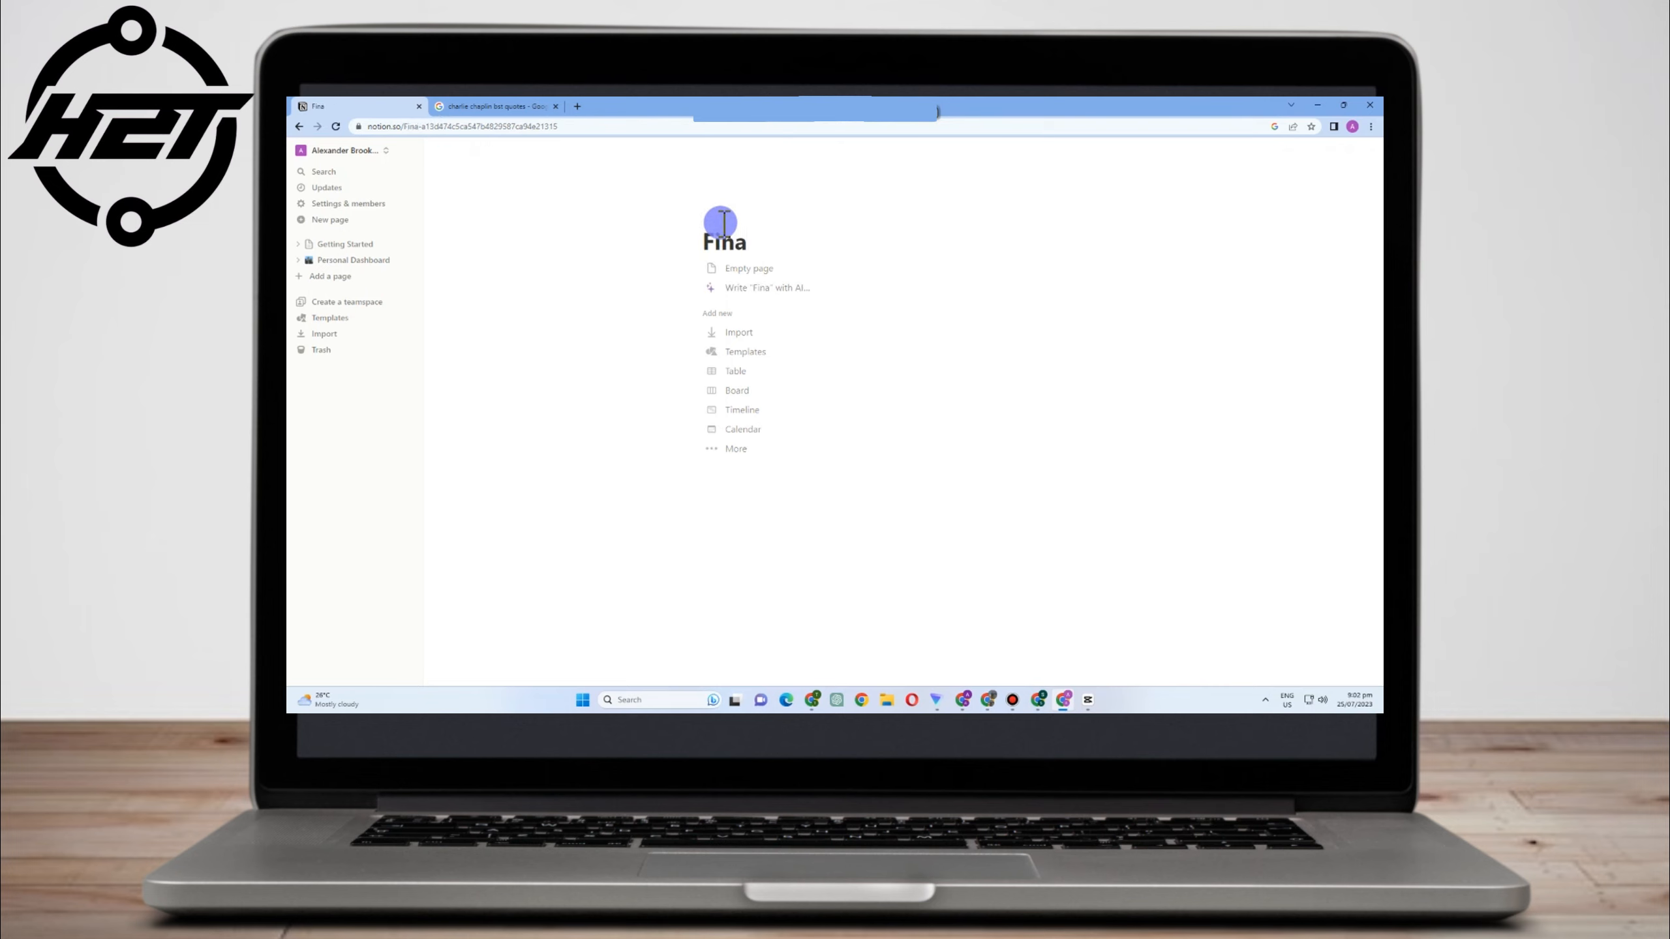
type("nces")
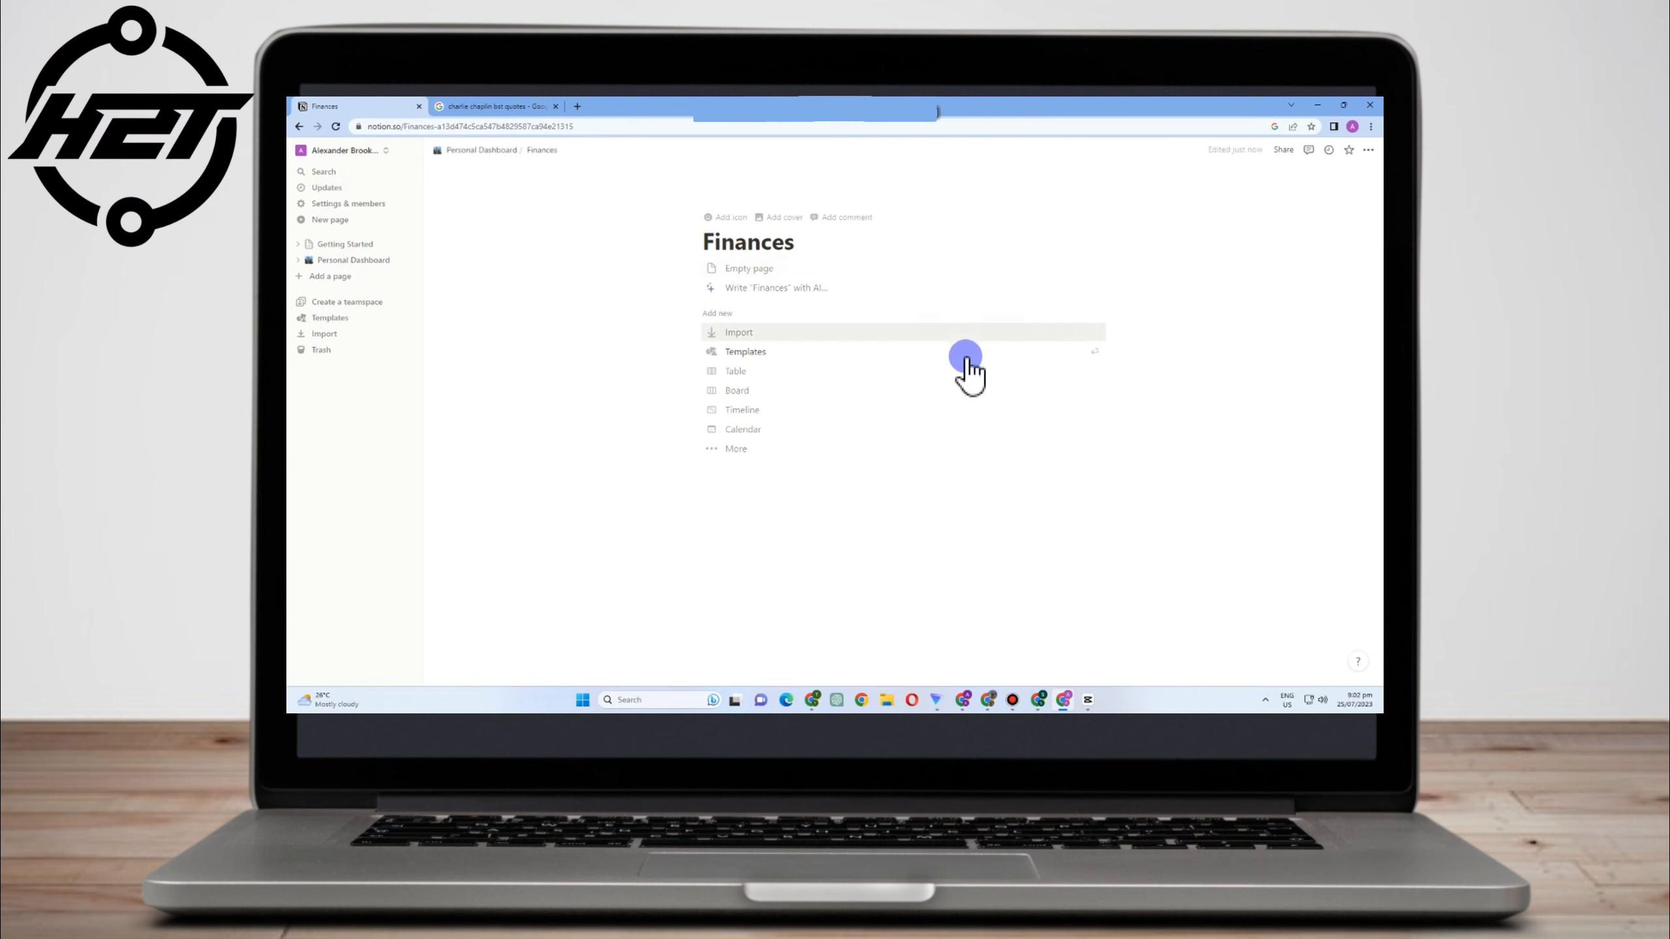
Apply the Expense Tracker template from the Personal Finance group of the Personal templates to the Finances page
left_click(775, 355)
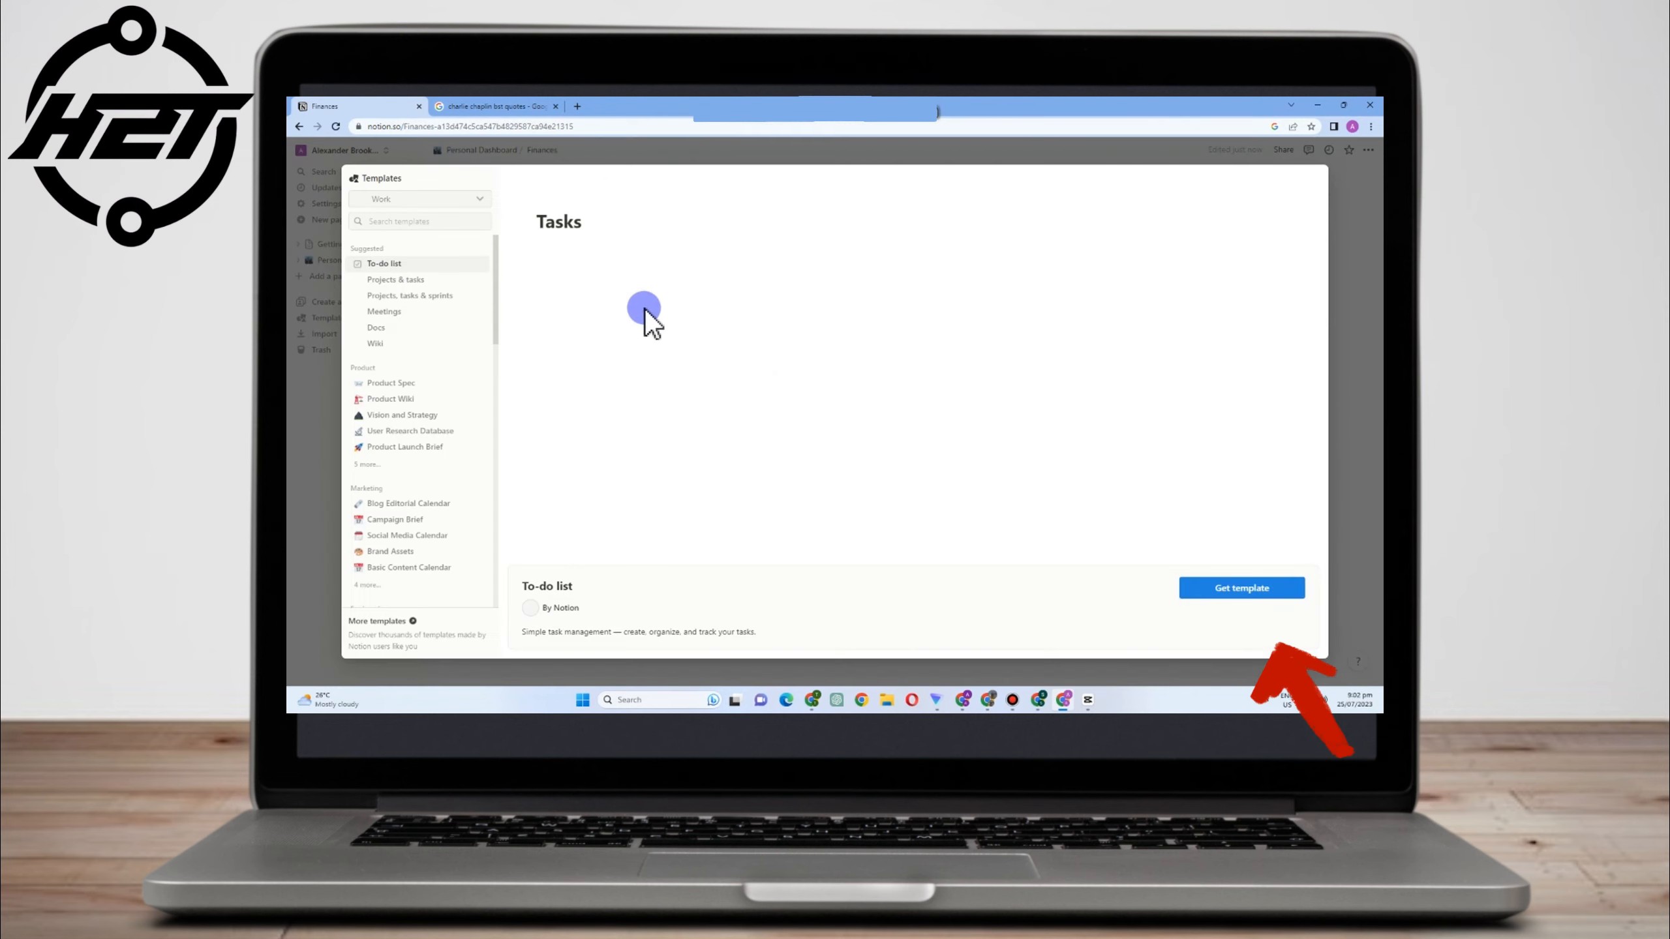
left_click(380, 199)
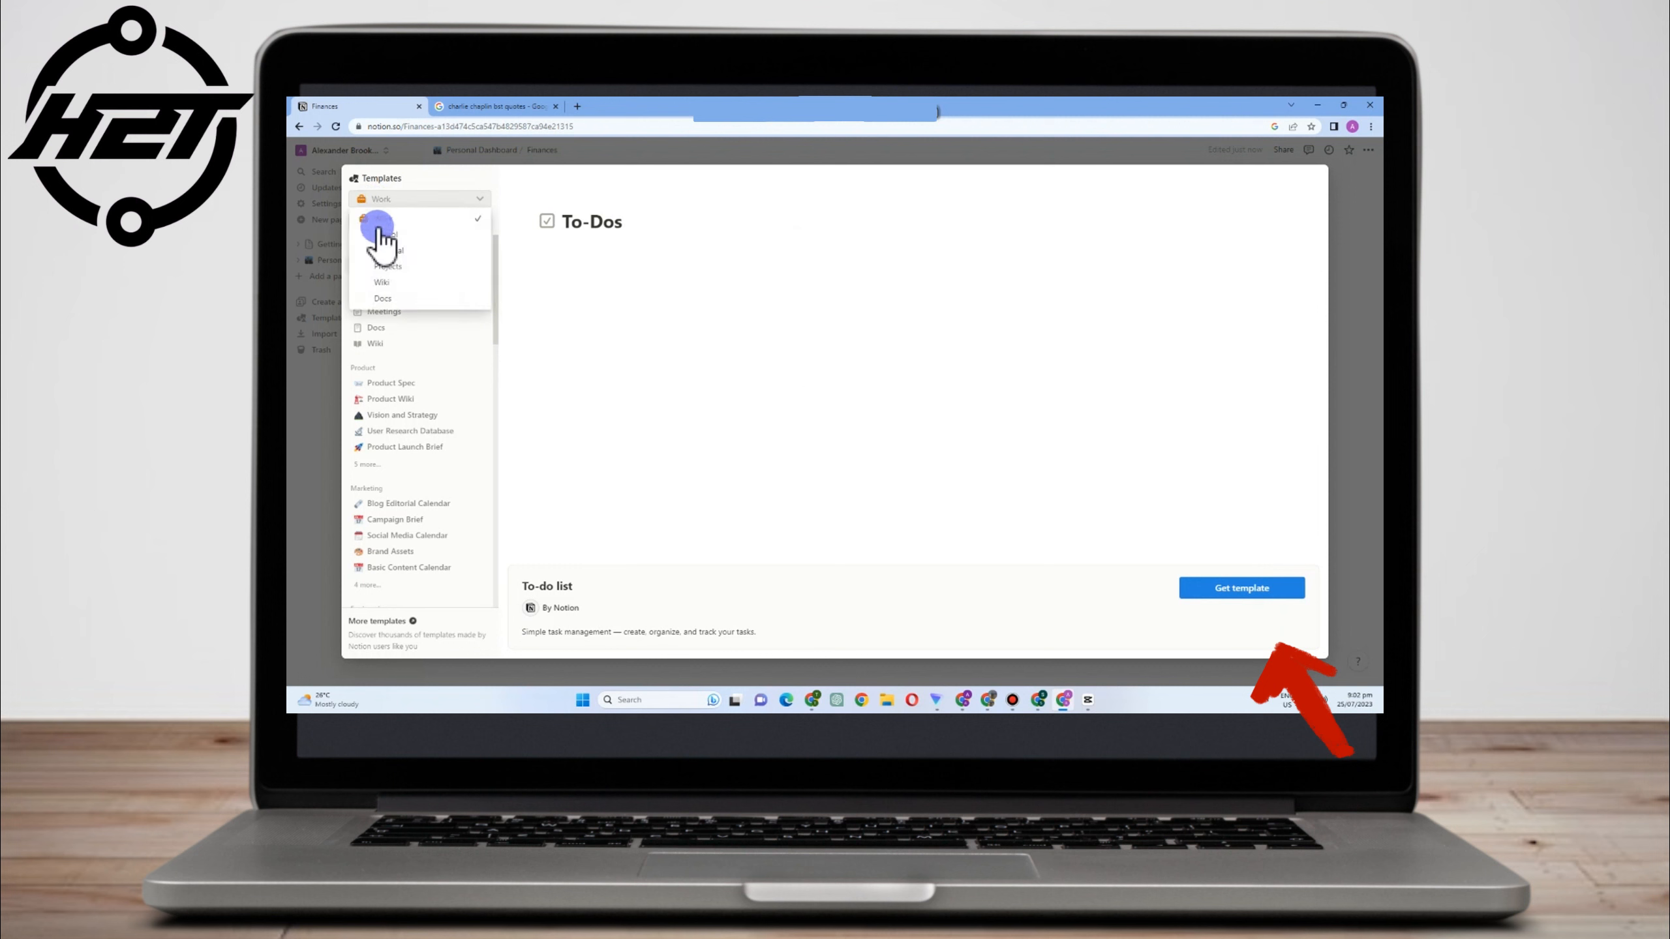
left_click(387, 251)
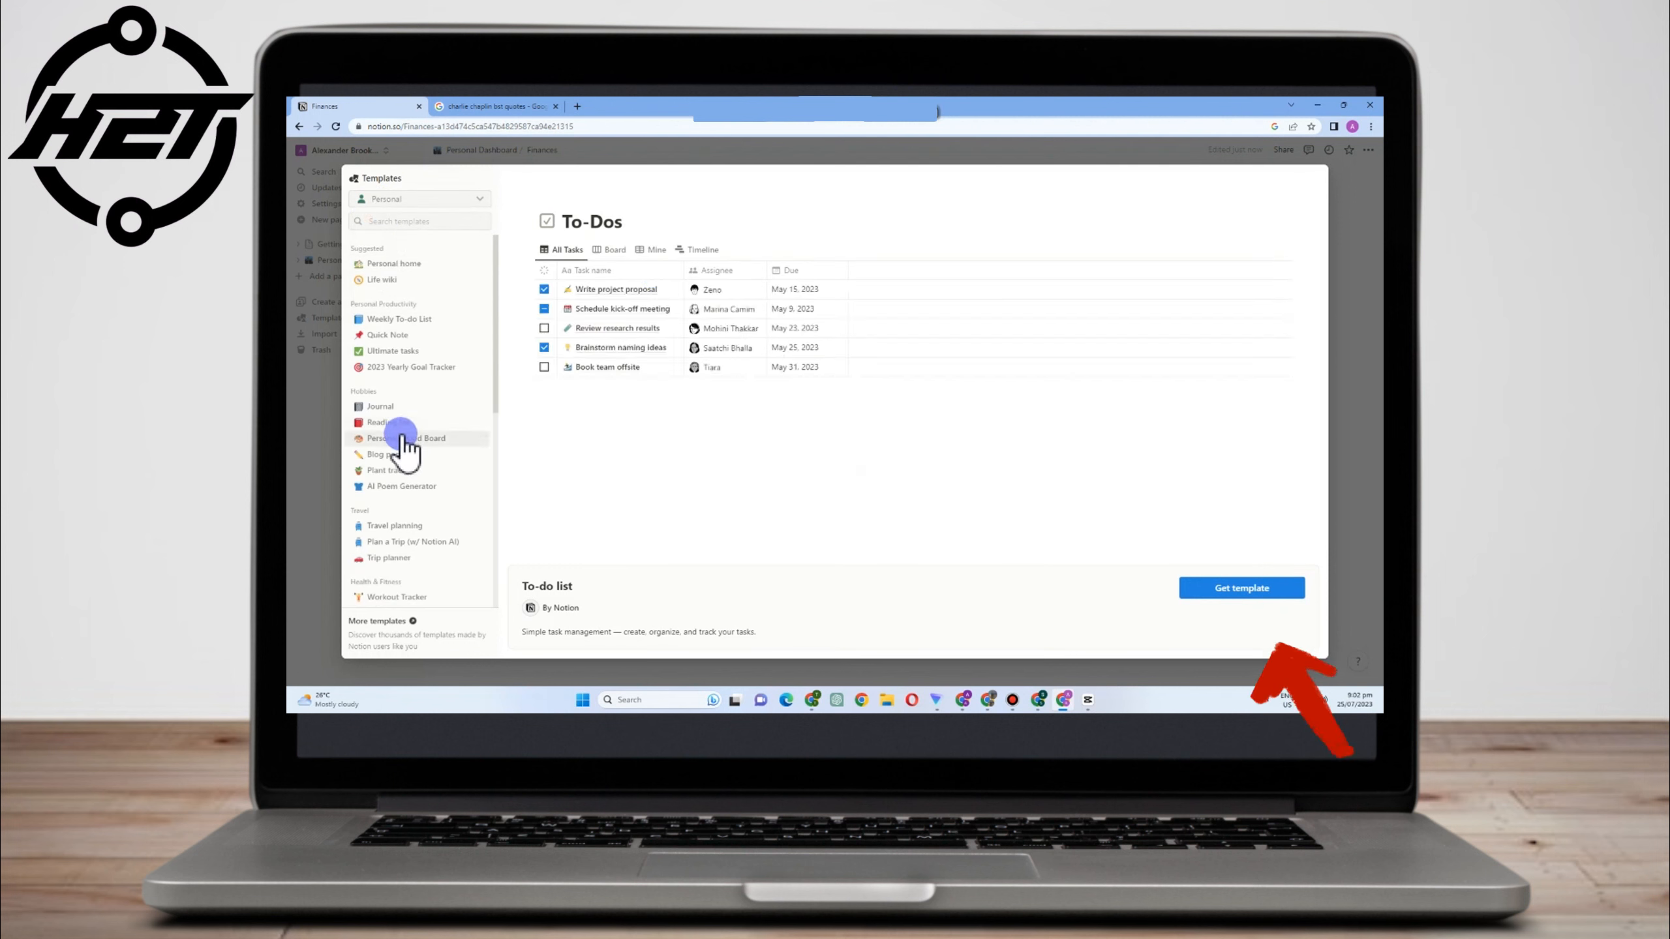
scroll(399, 448, "down", 5)
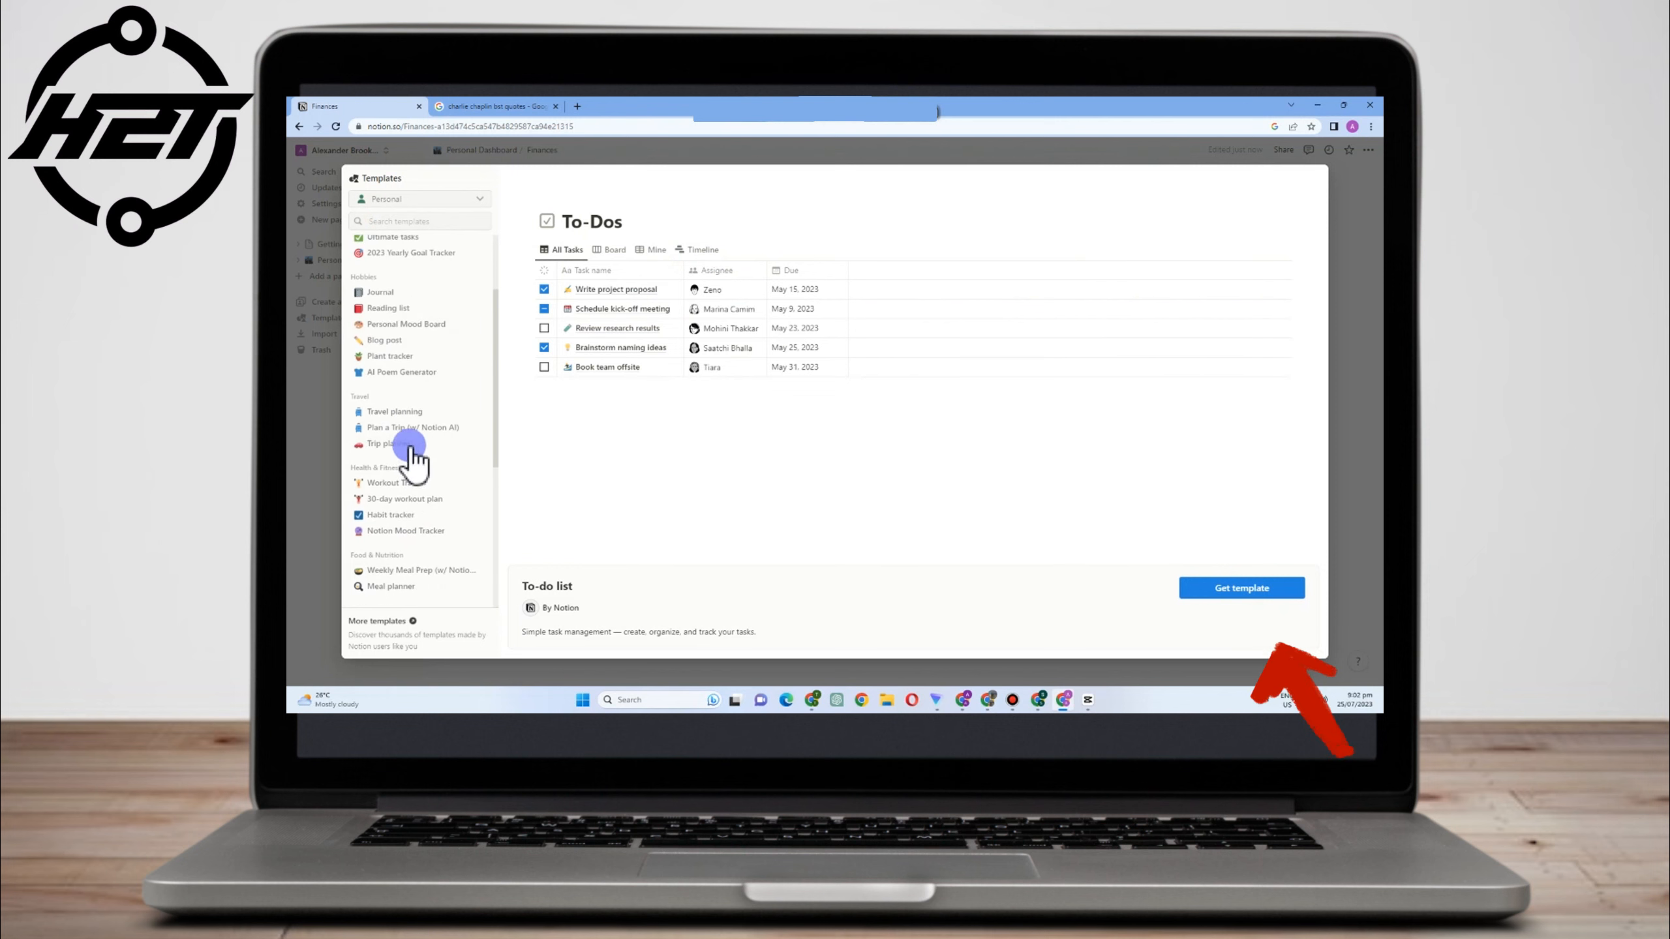
scroll(399, 373, "up", 2)
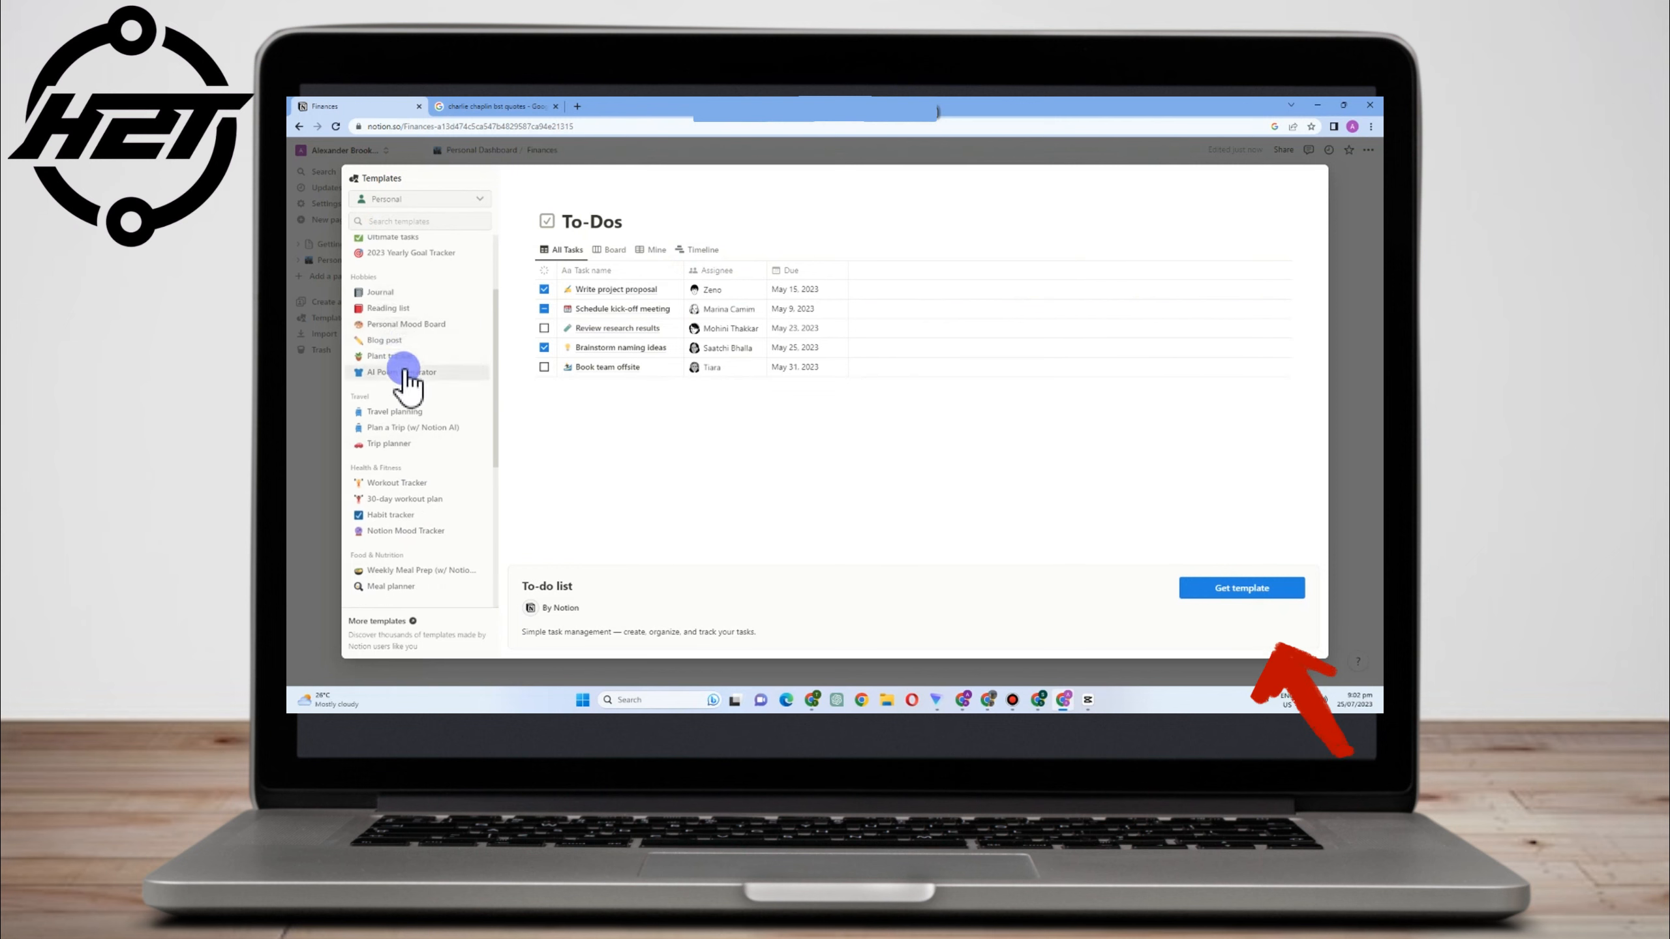
scroll(395, 407, "down", 3)
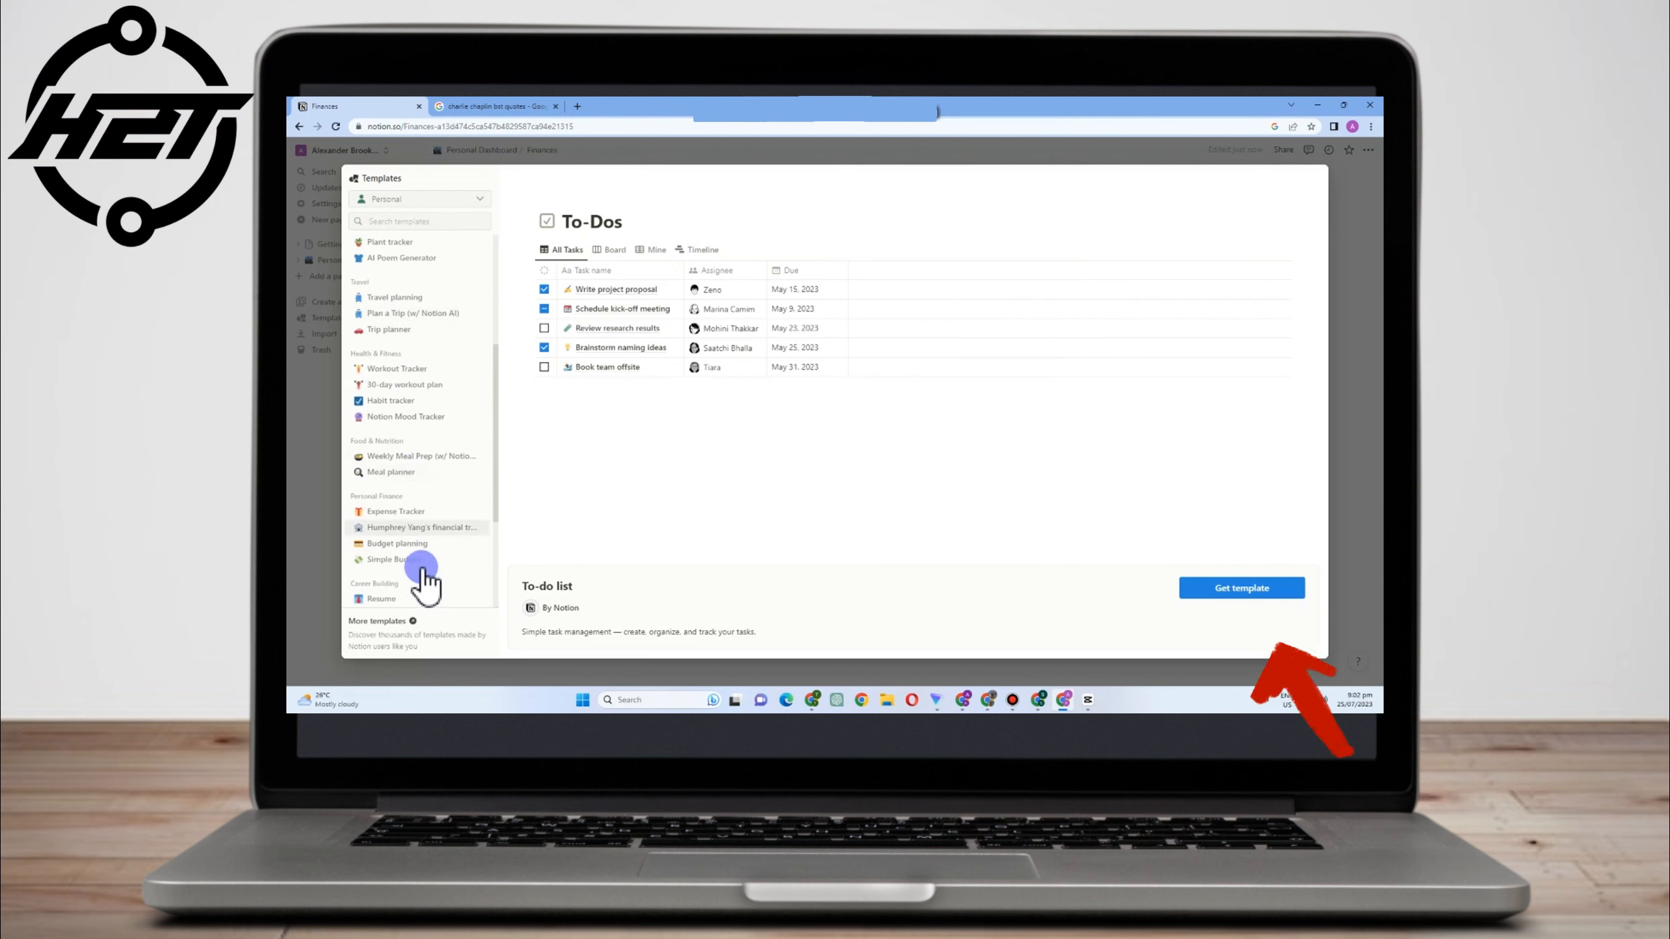
left_click(408, 512)
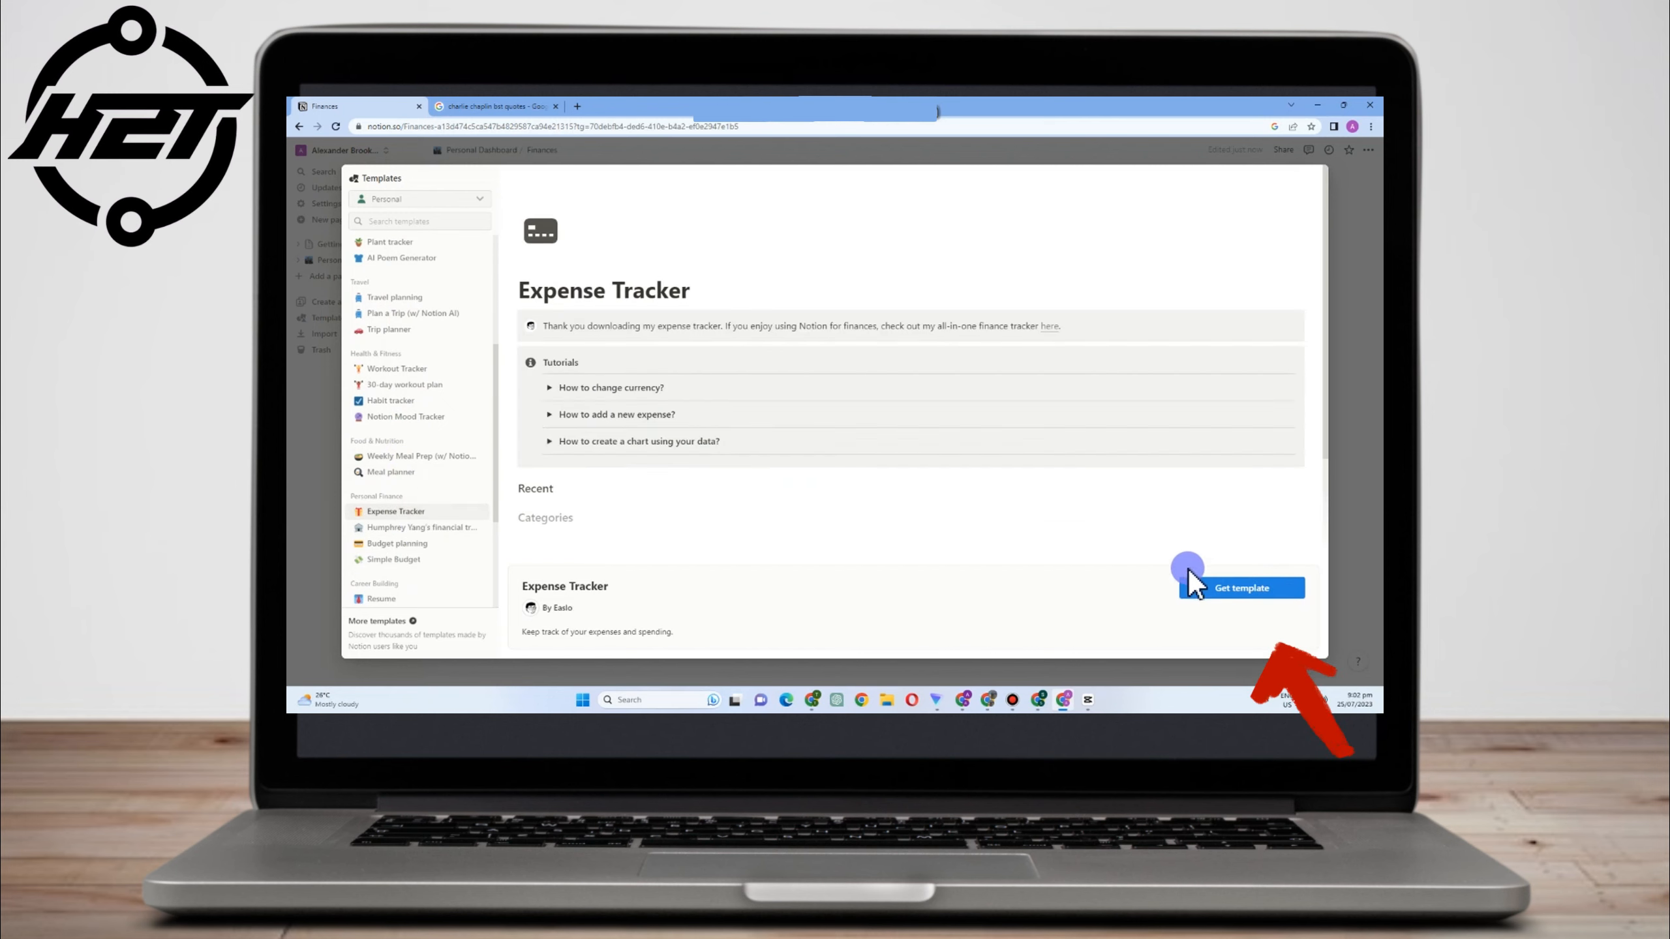
left_click(1234, 589)
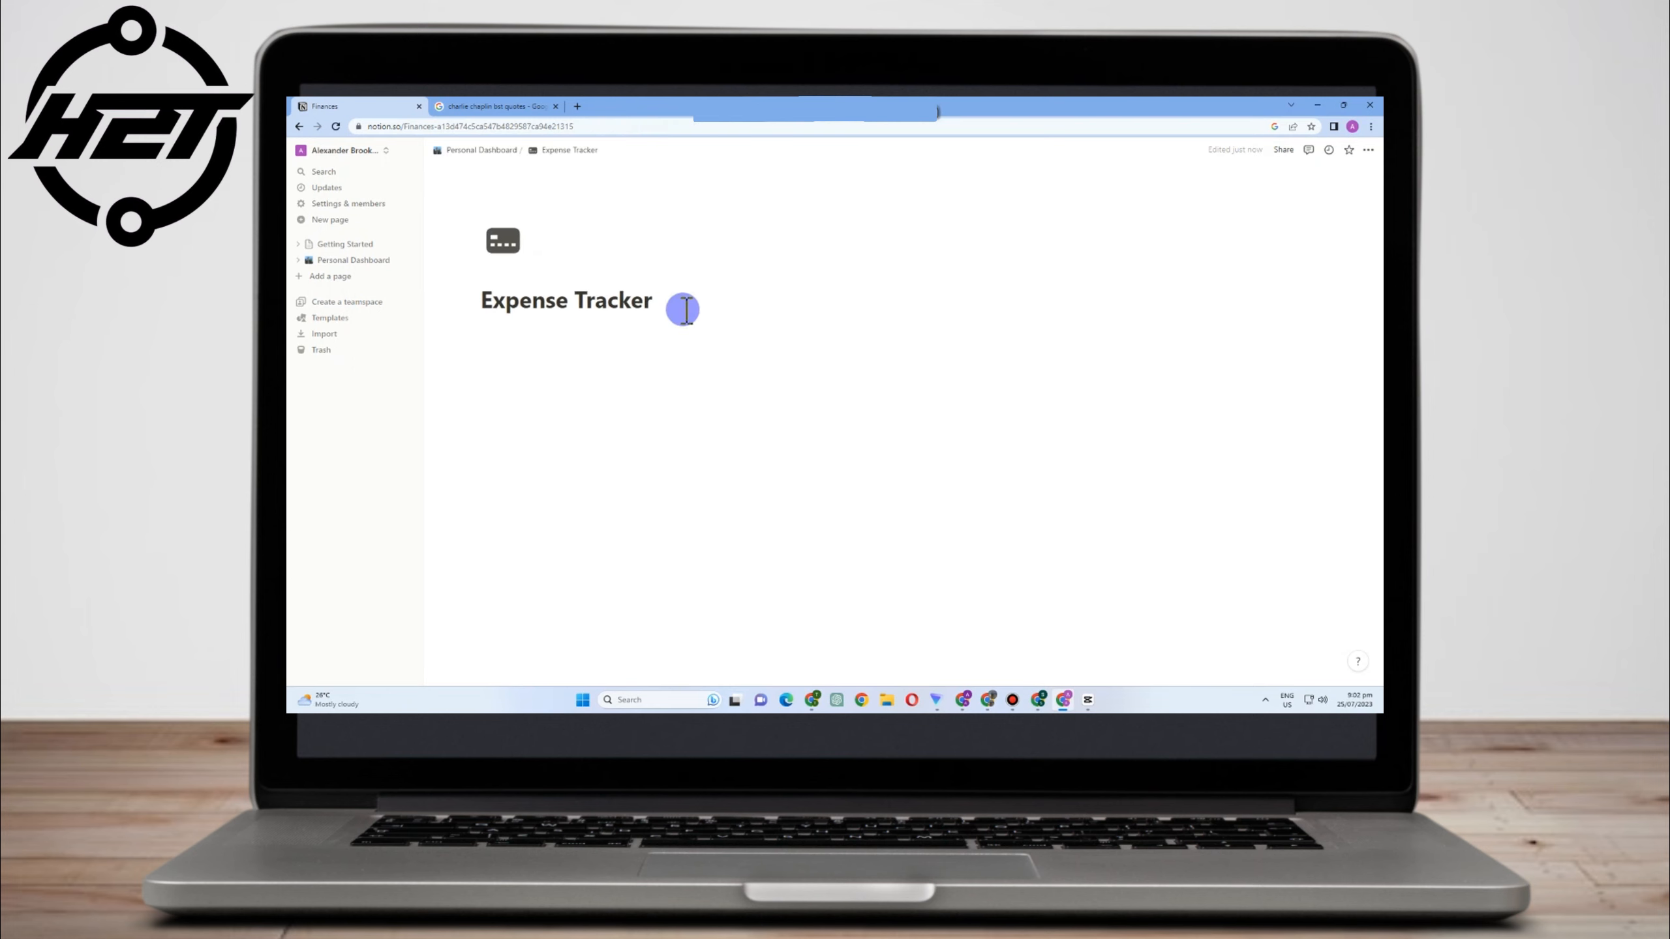
Look over the Expense Tracker page, return to the Personal Dashboard and reopen the tracker below the Personal Finance table
scroll(582, 384, "down", 6)
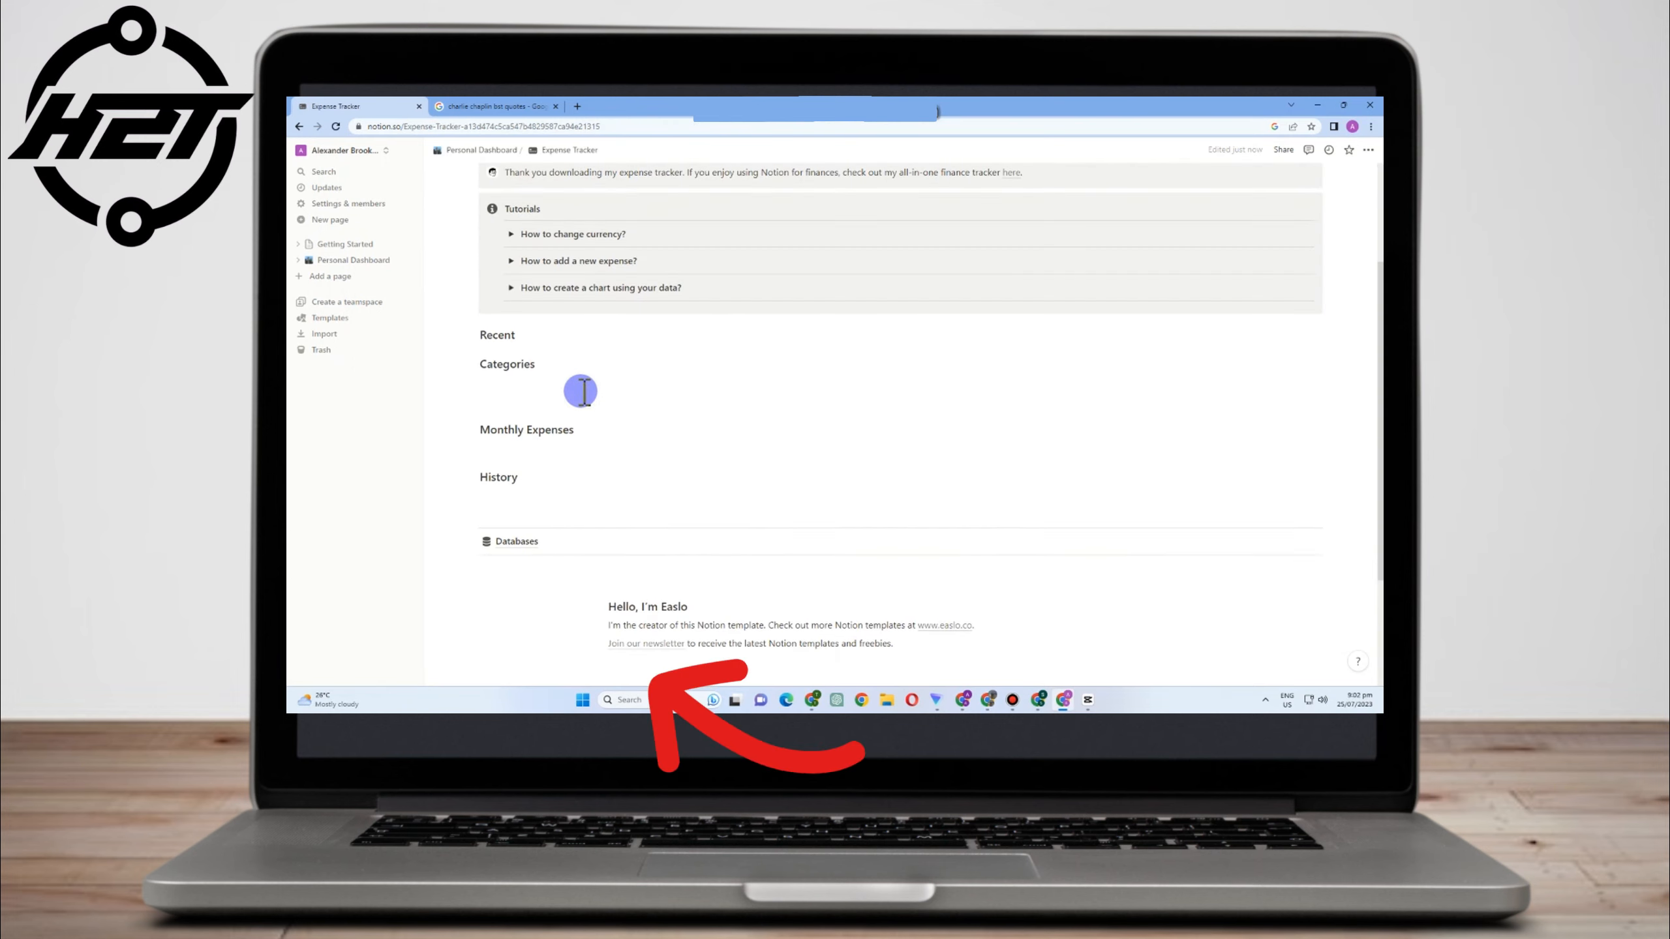
scroll(603, 408, "up", 5)
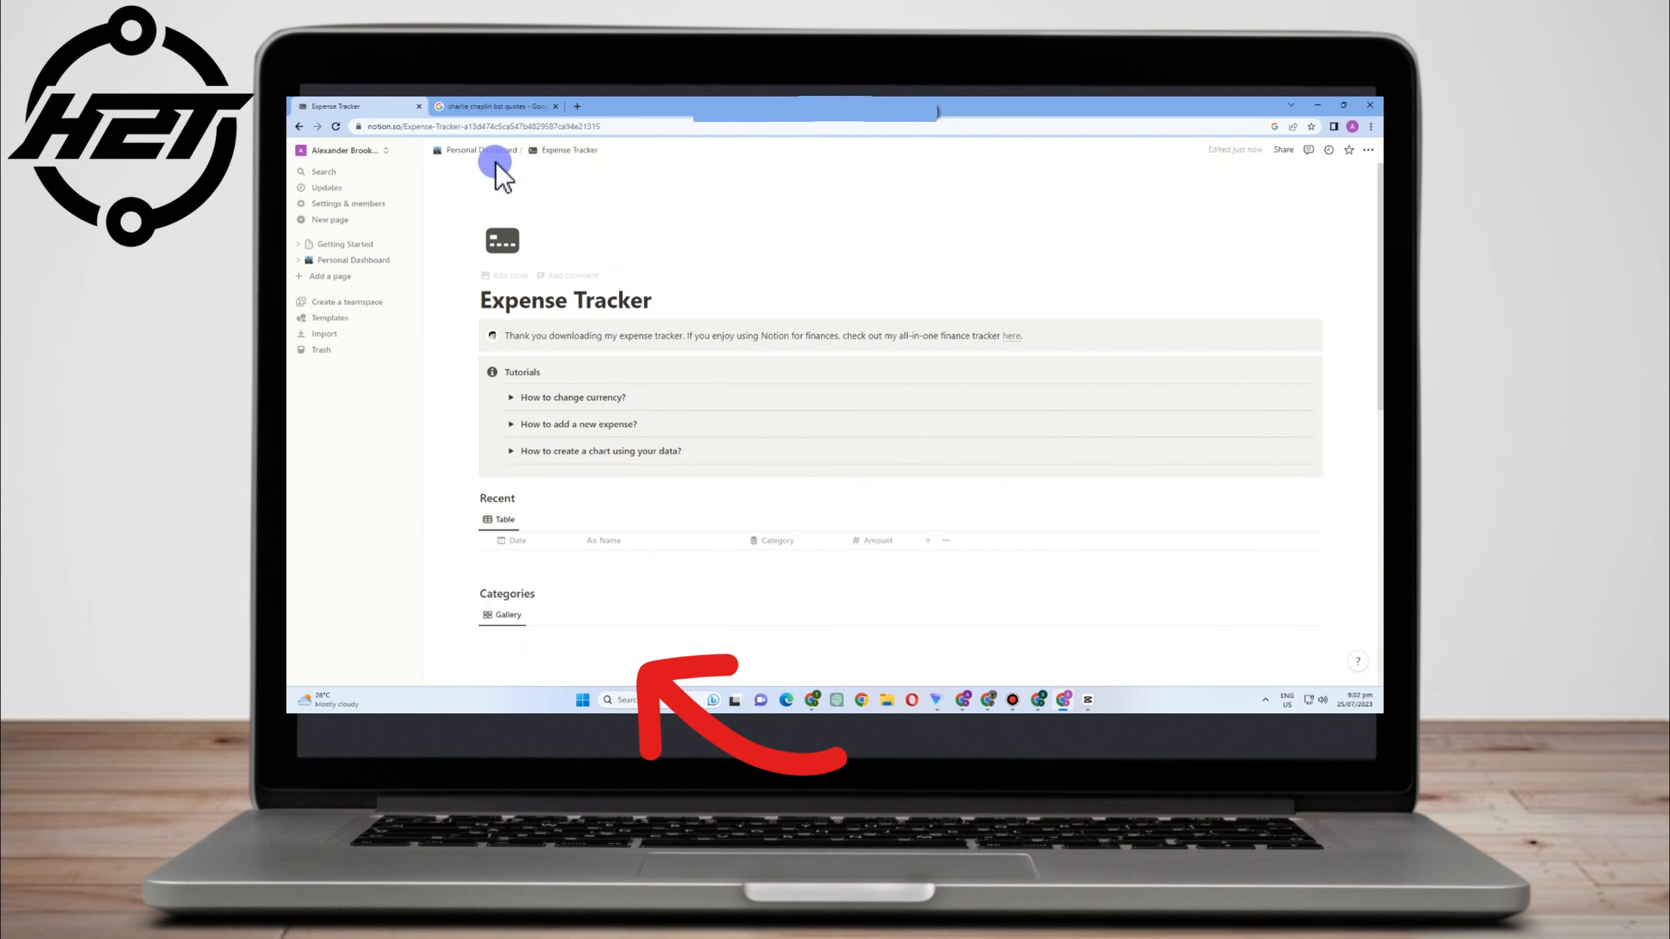
left_click(482, 150)
scroll(689, 527, "down", 8)
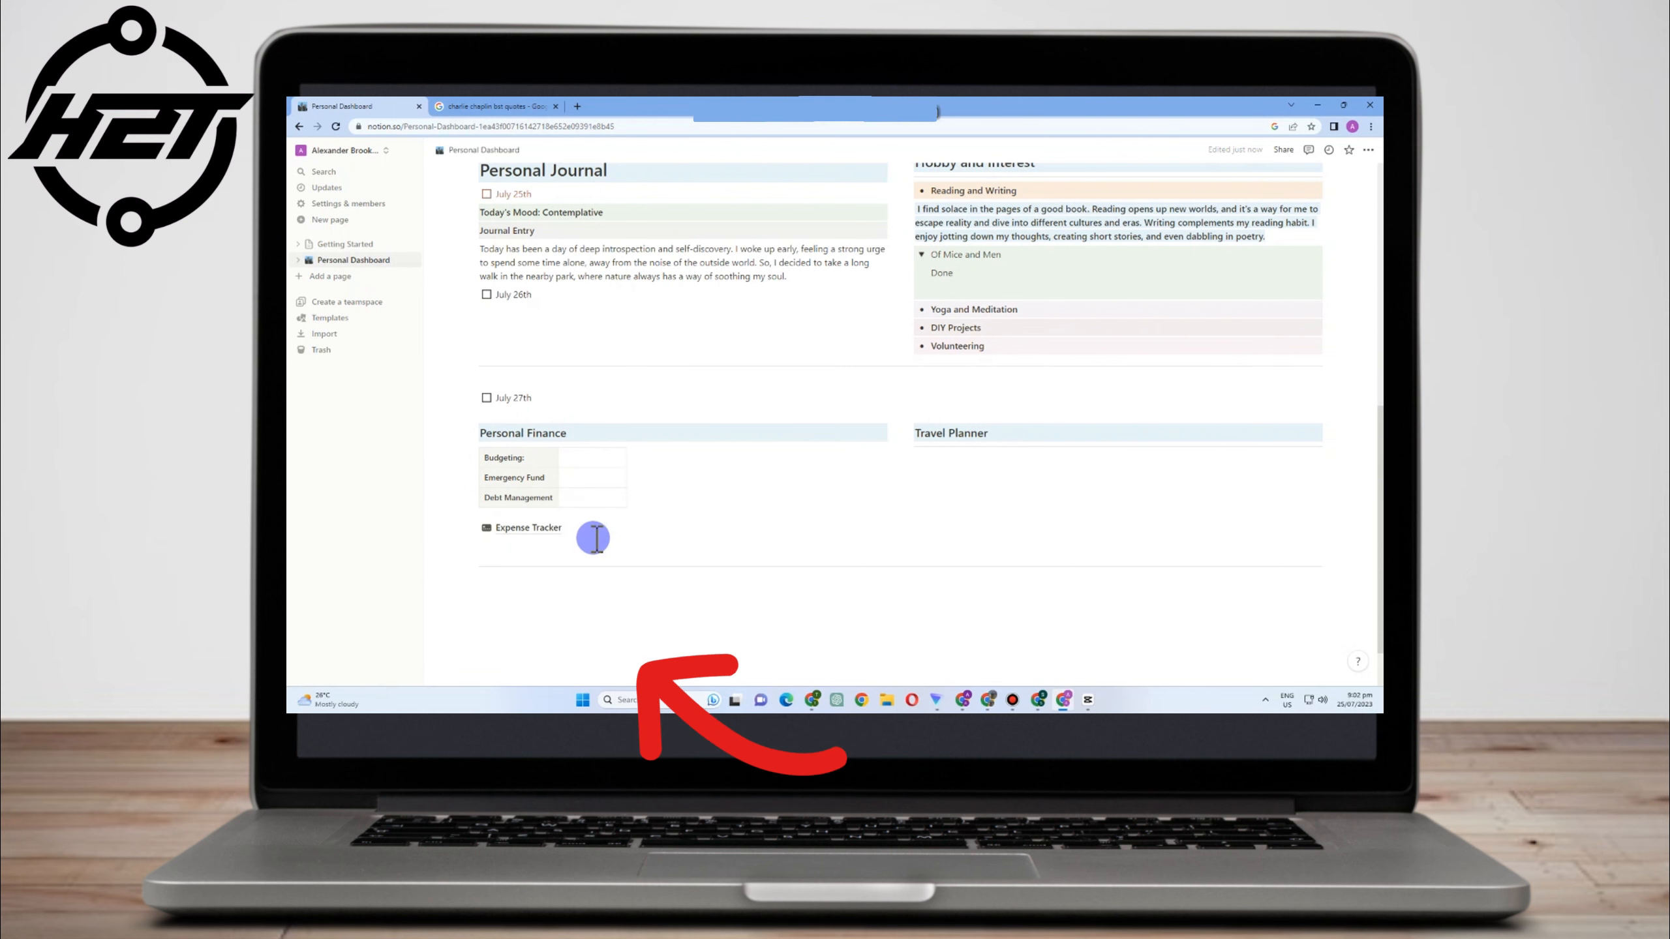
left_click(528, 527)
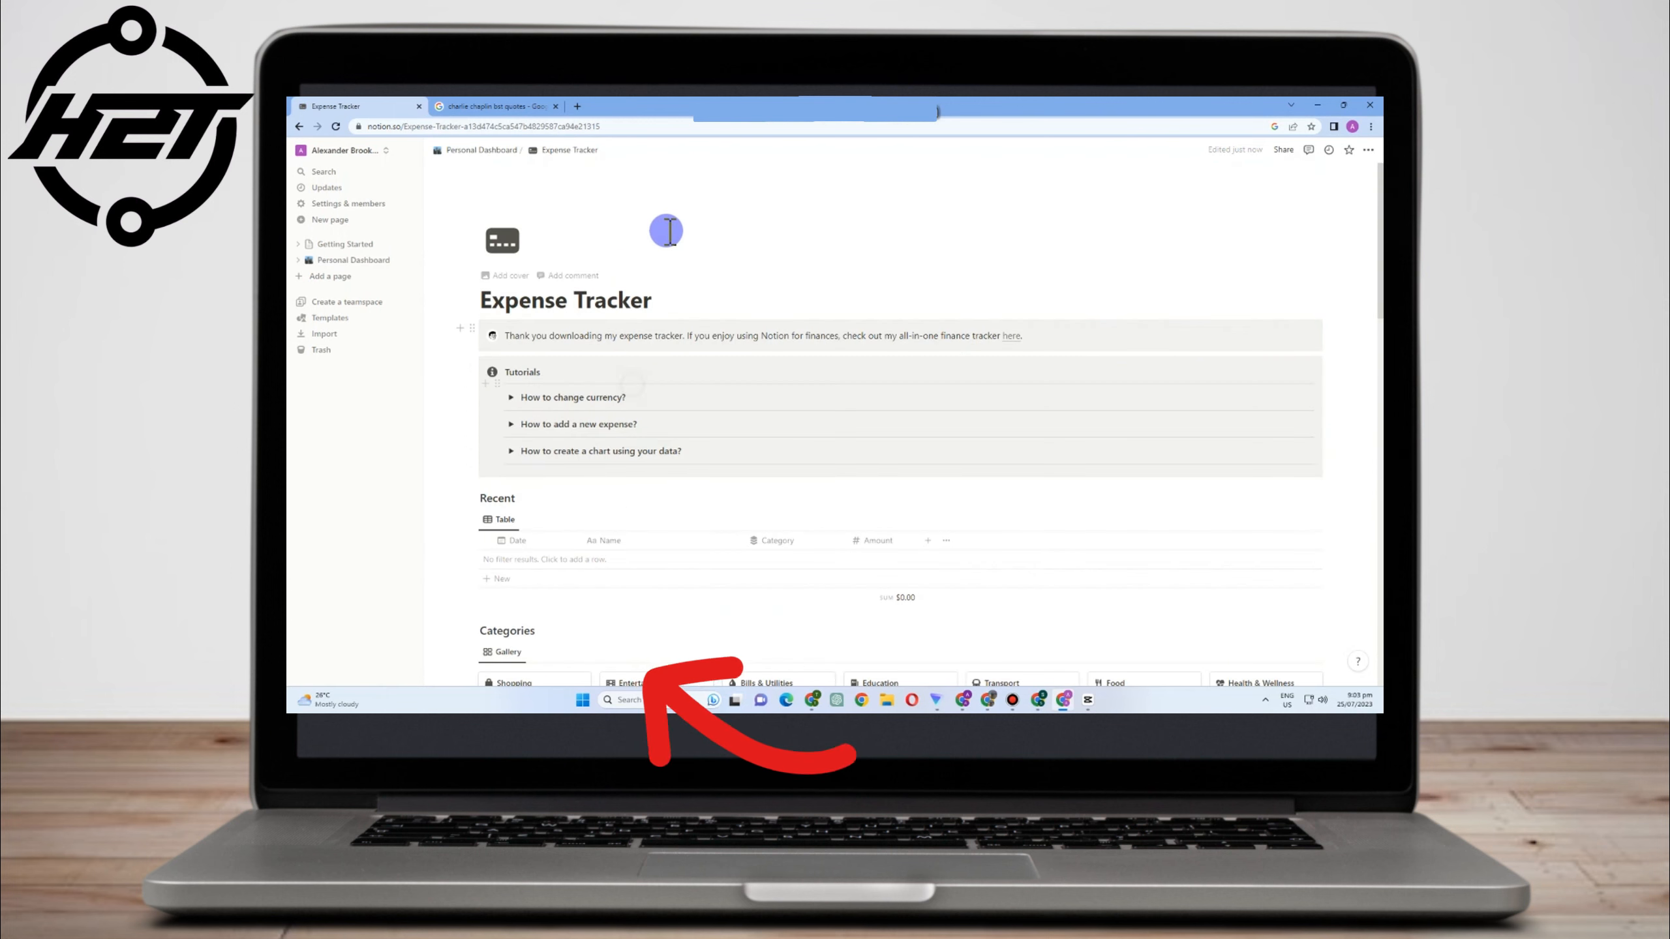
Add a new expense entry to the Recent table, leaving its date, category and amount empty
scroll(568, 495, "down", 3)
left_click(552, 386)
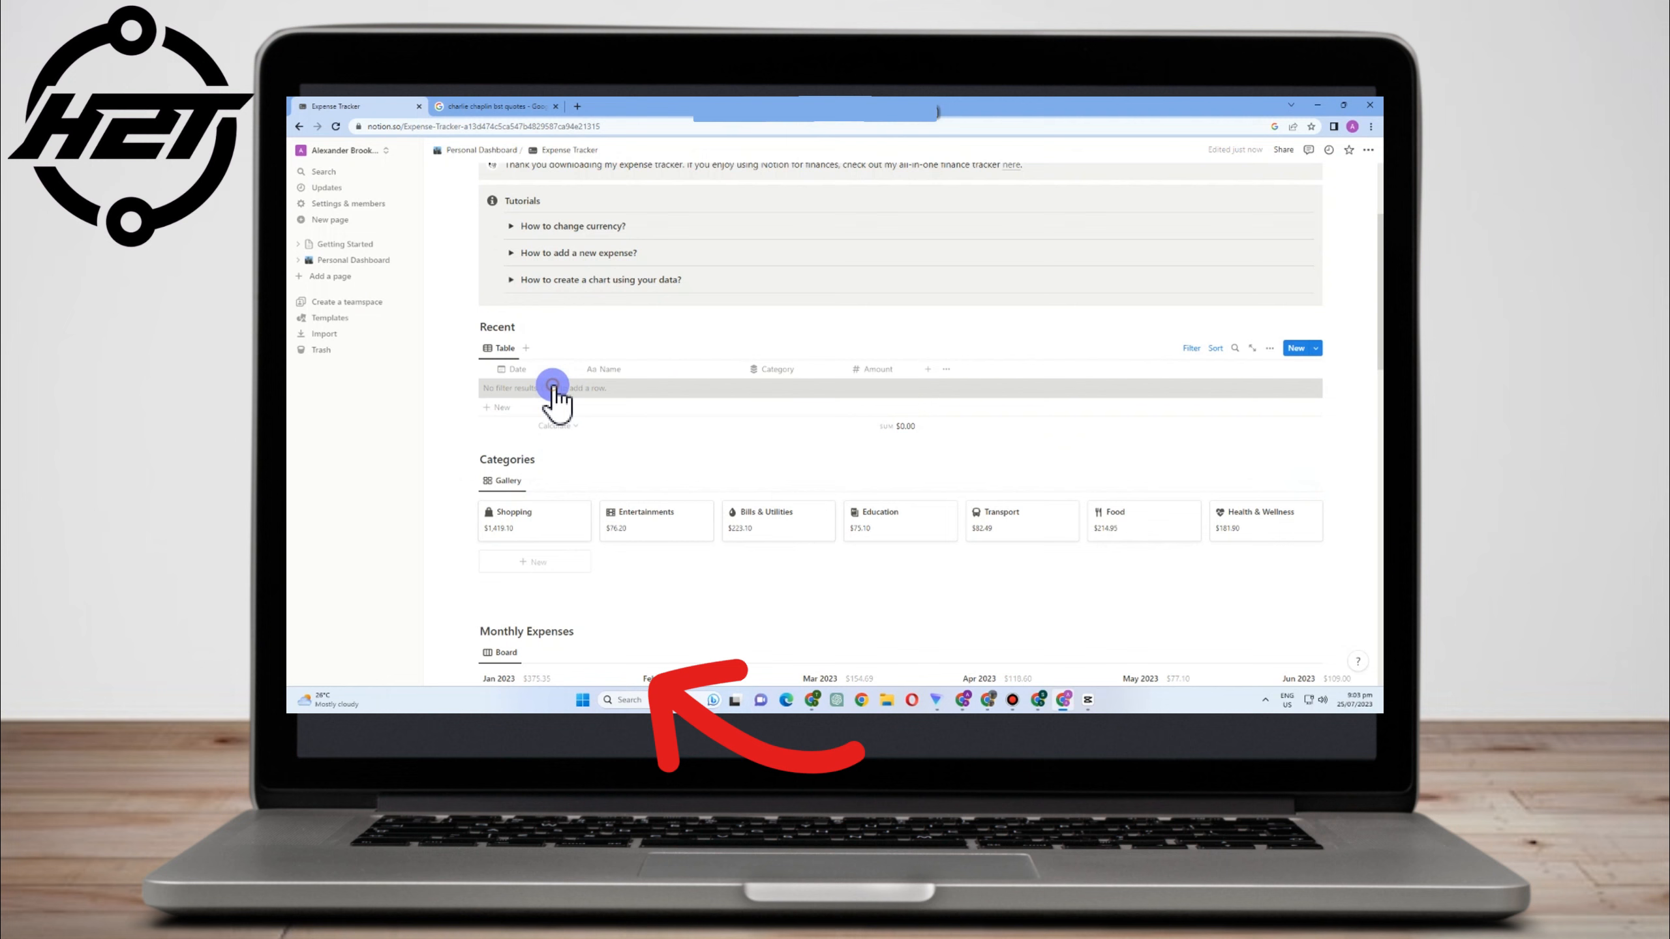
left_click(1296, 348)
left_click(487, 387)
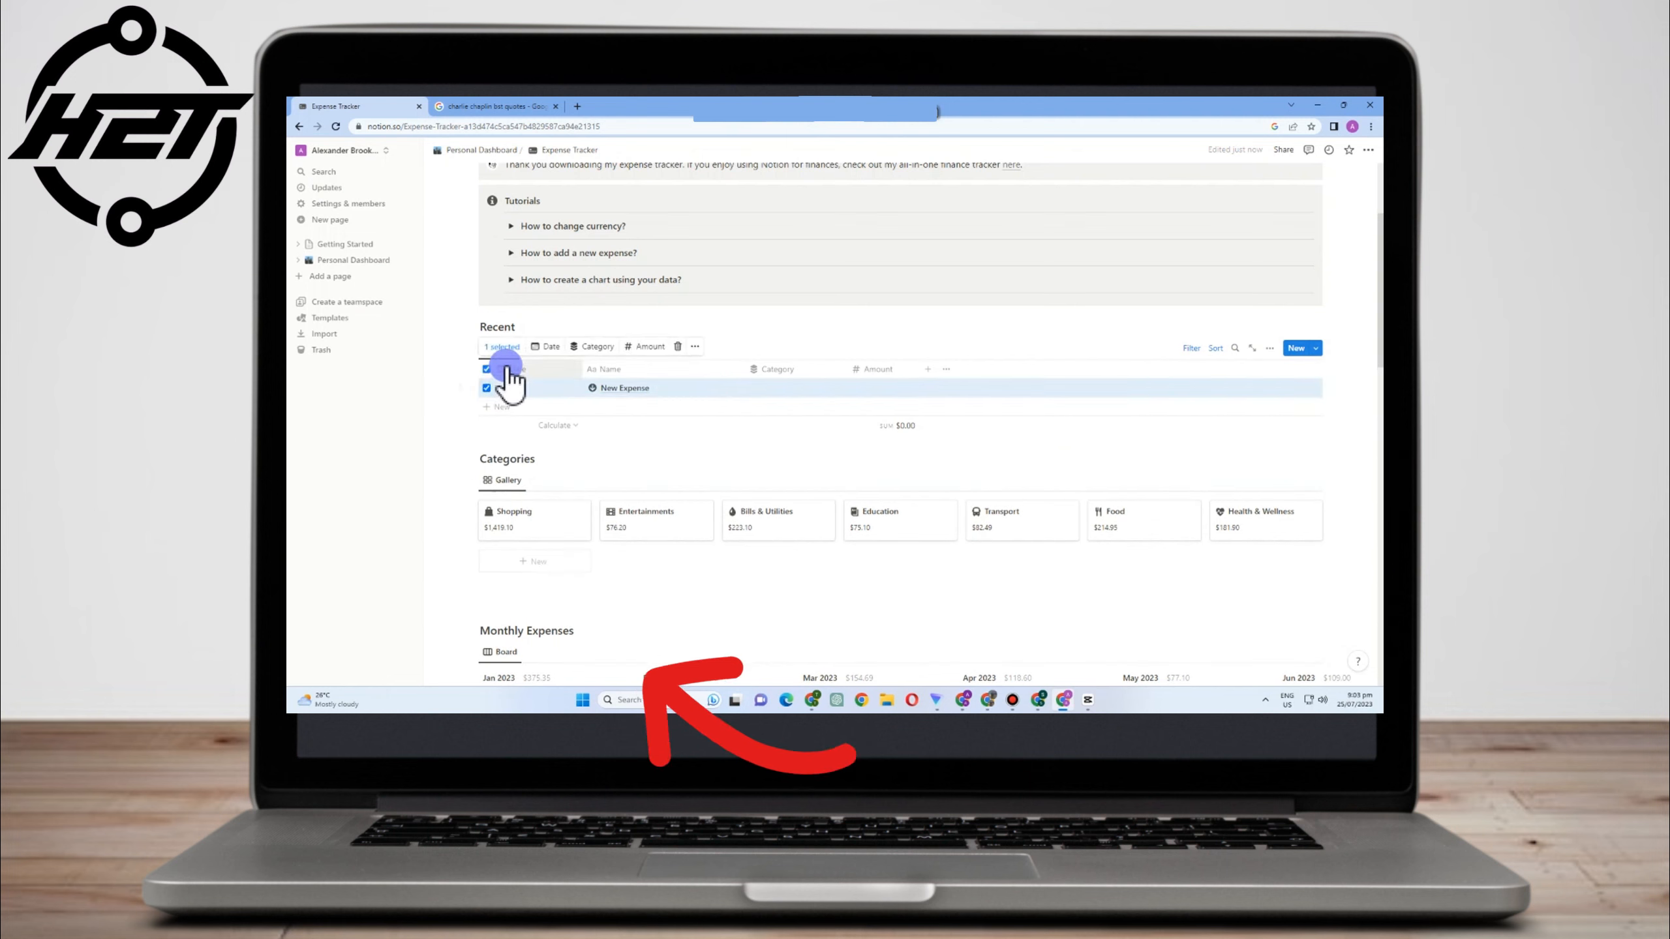
left_click(507, 368)
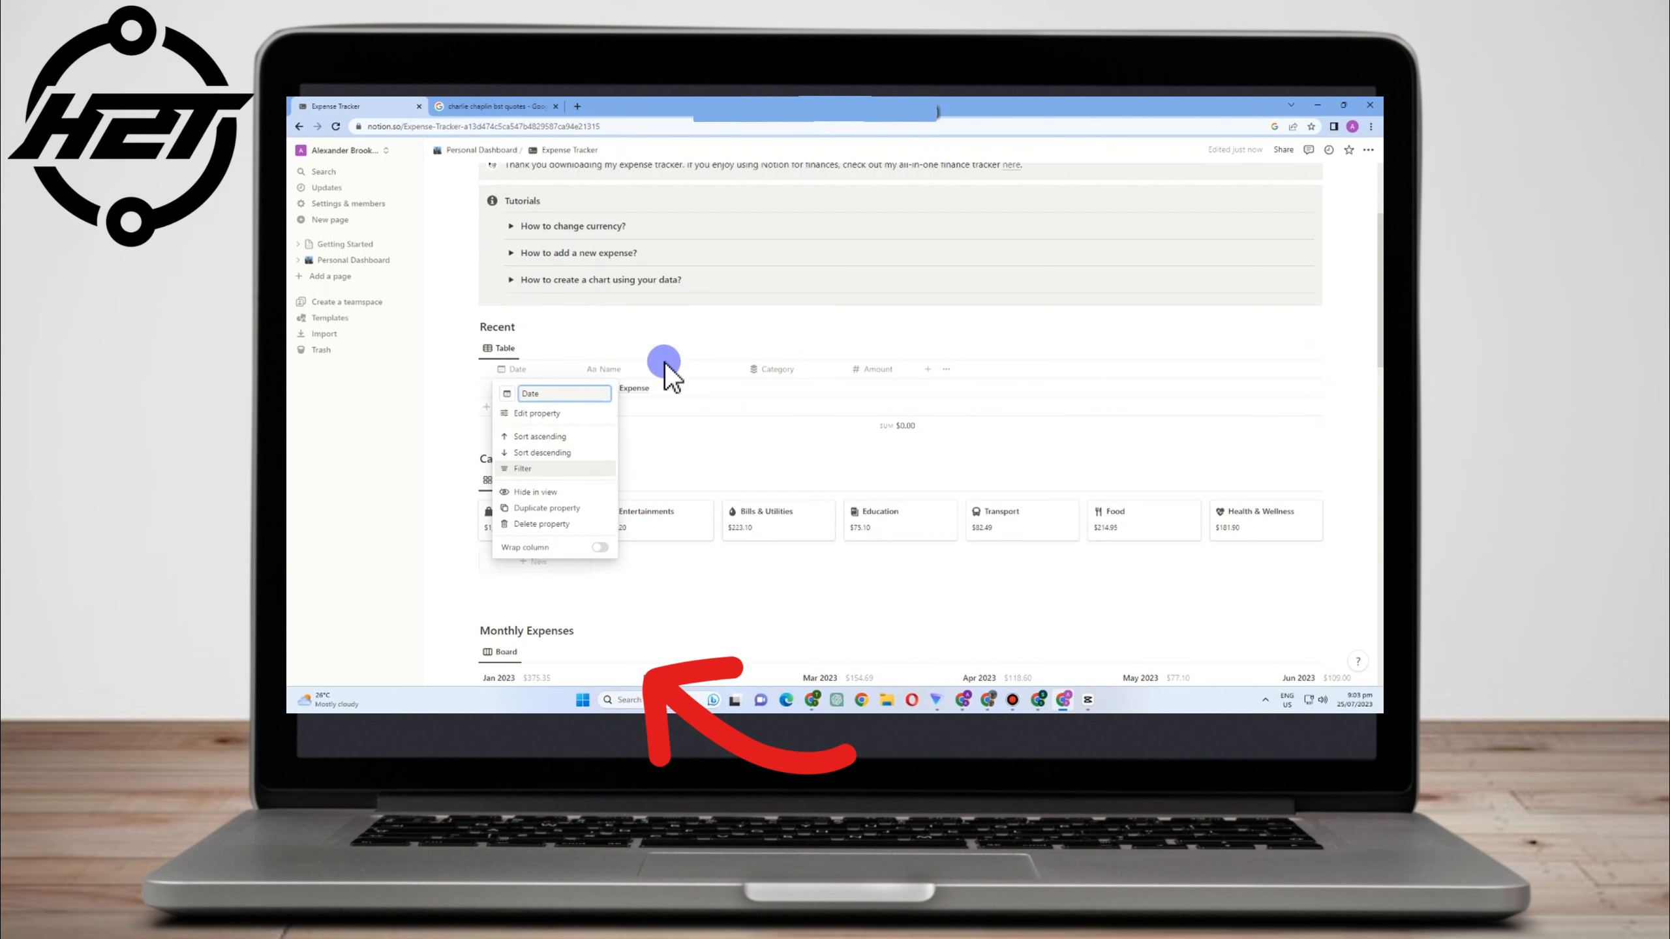
left_click(659, 388)
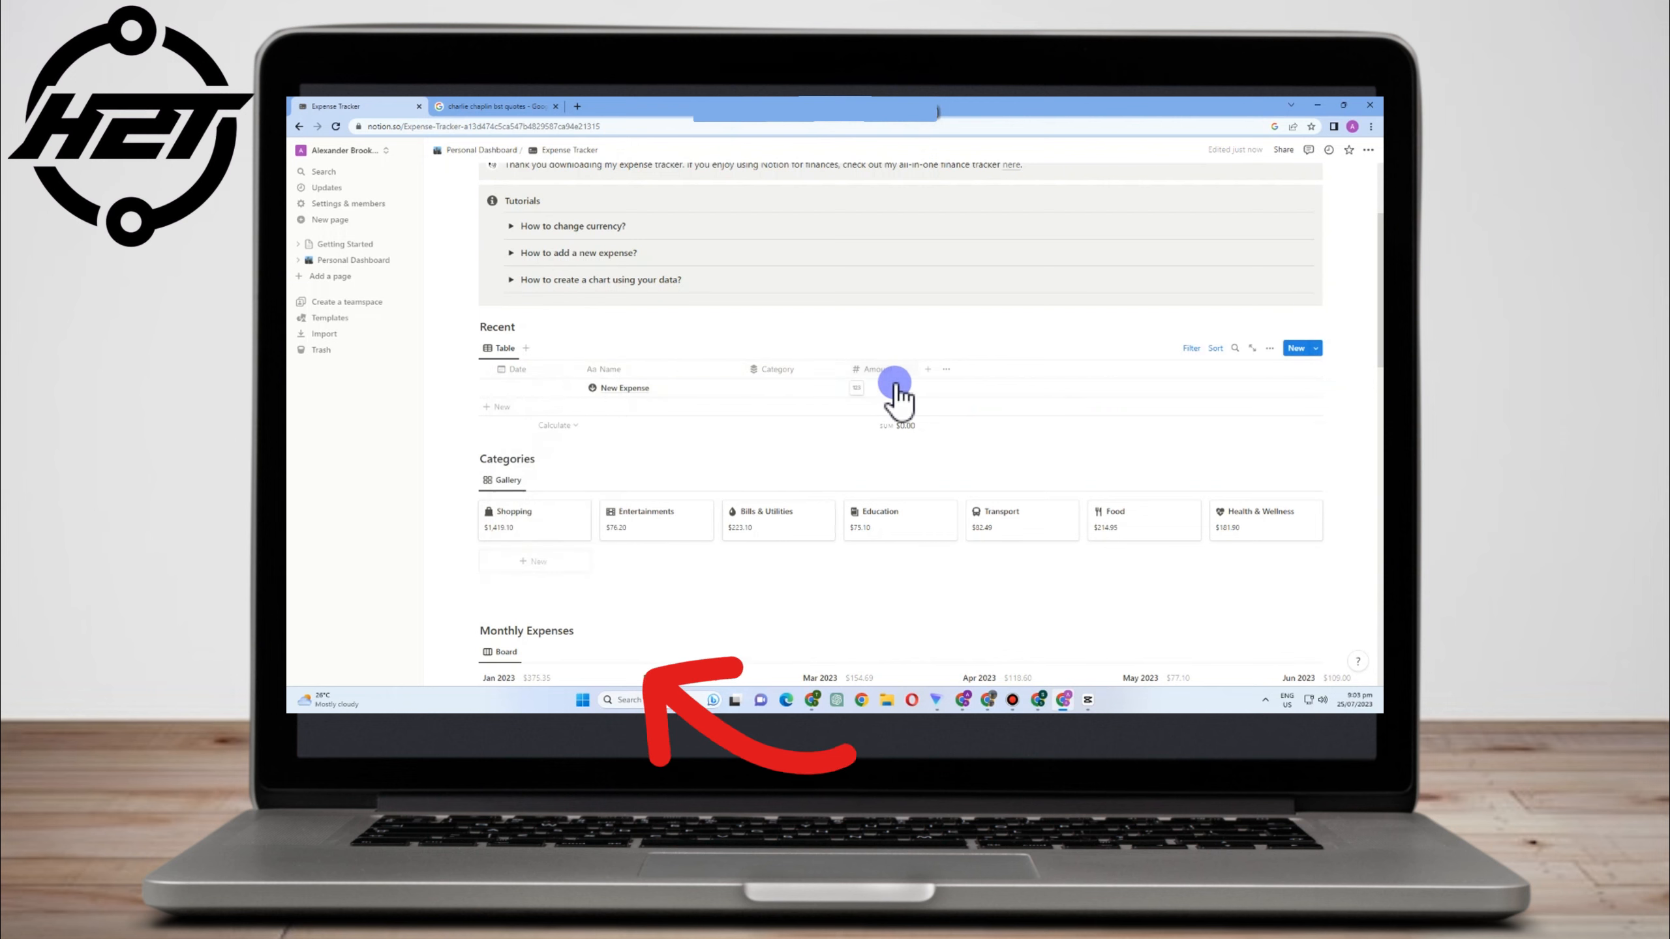
Examine the Categories, Monthly Expenses and History sections, then visit the Personal Dashboard and return to the Expense Tracker
scroll(645, 485, "down", 1)
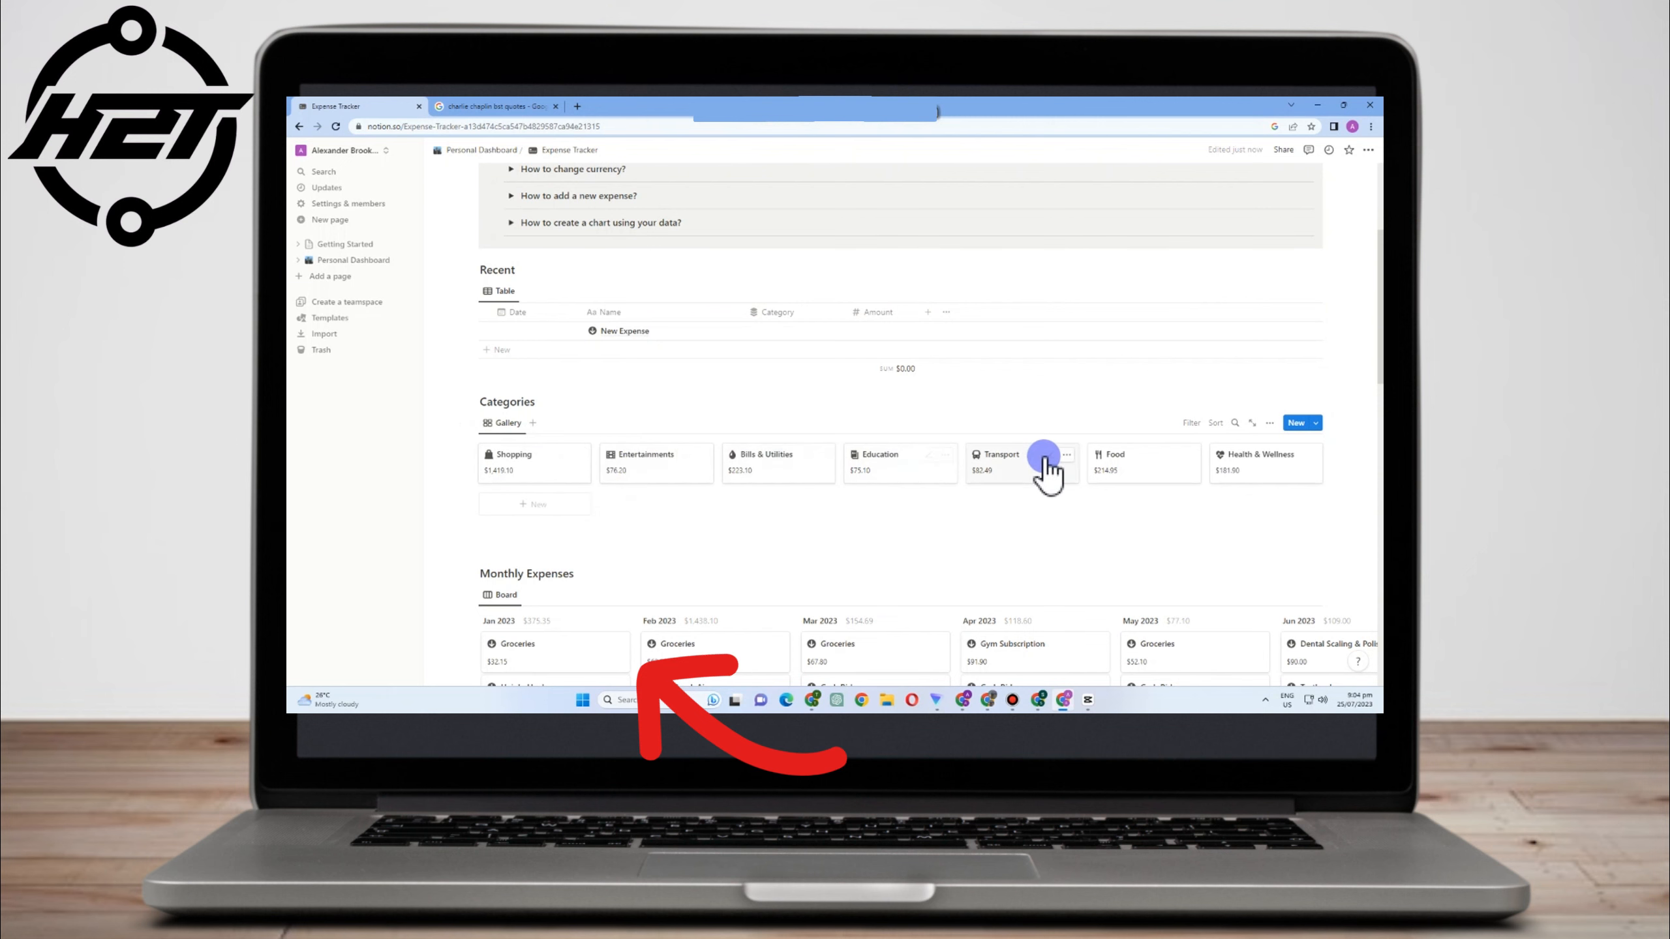
scroll(1259, 477, "down", 4)
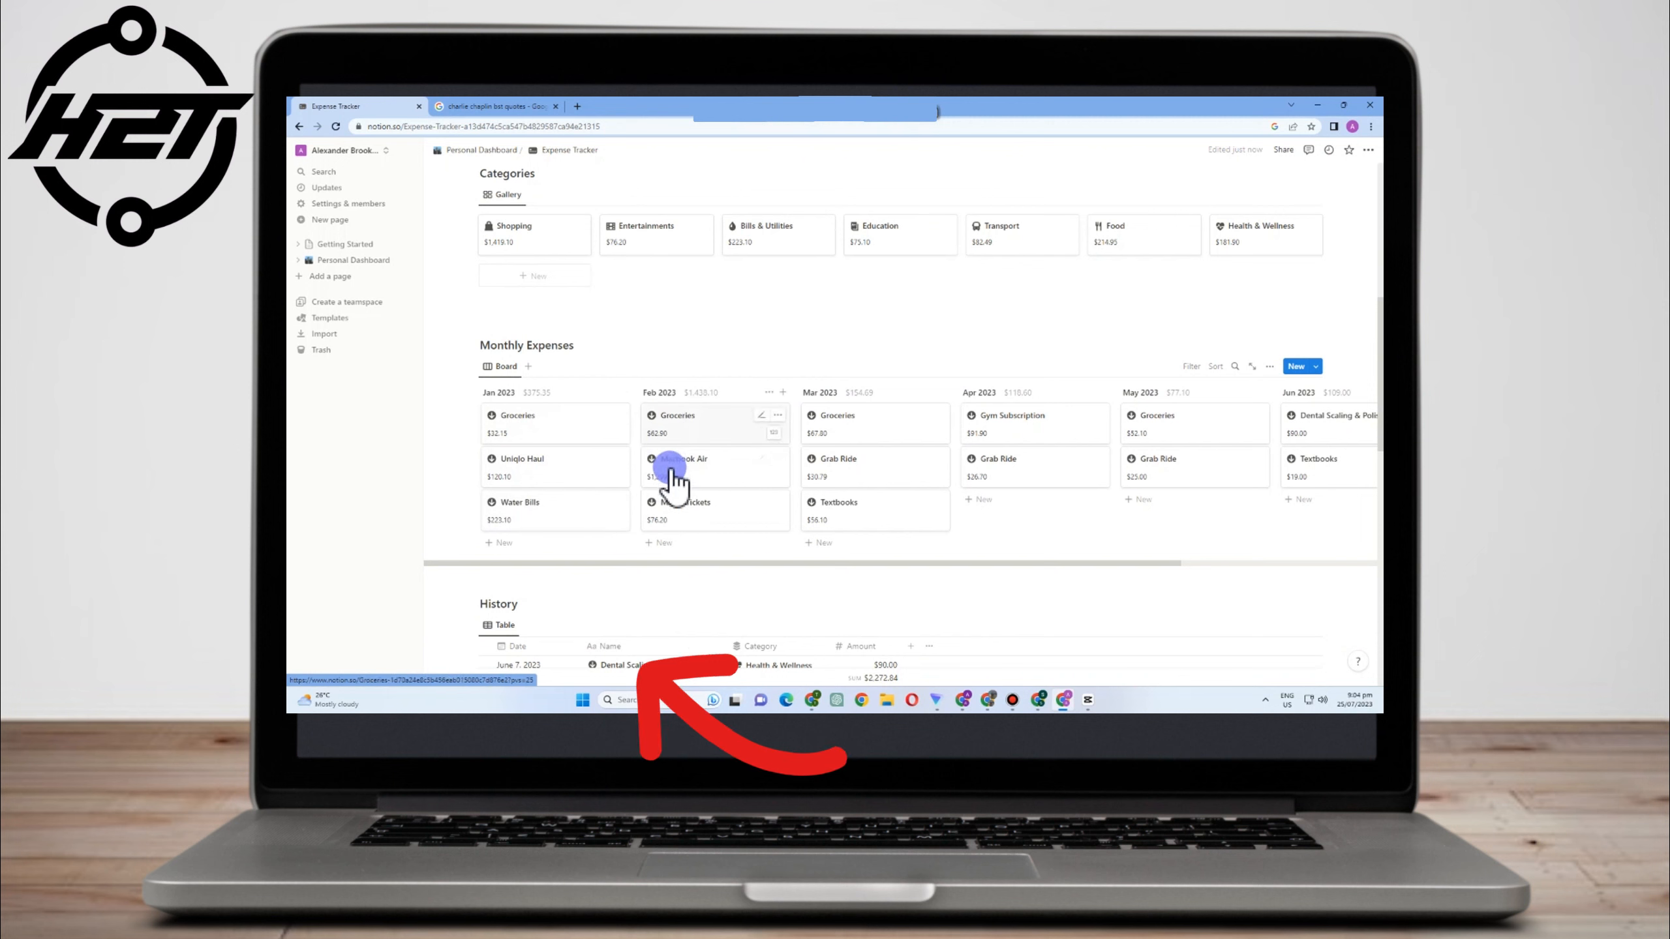
scroll(1278, 495, "down", 4)
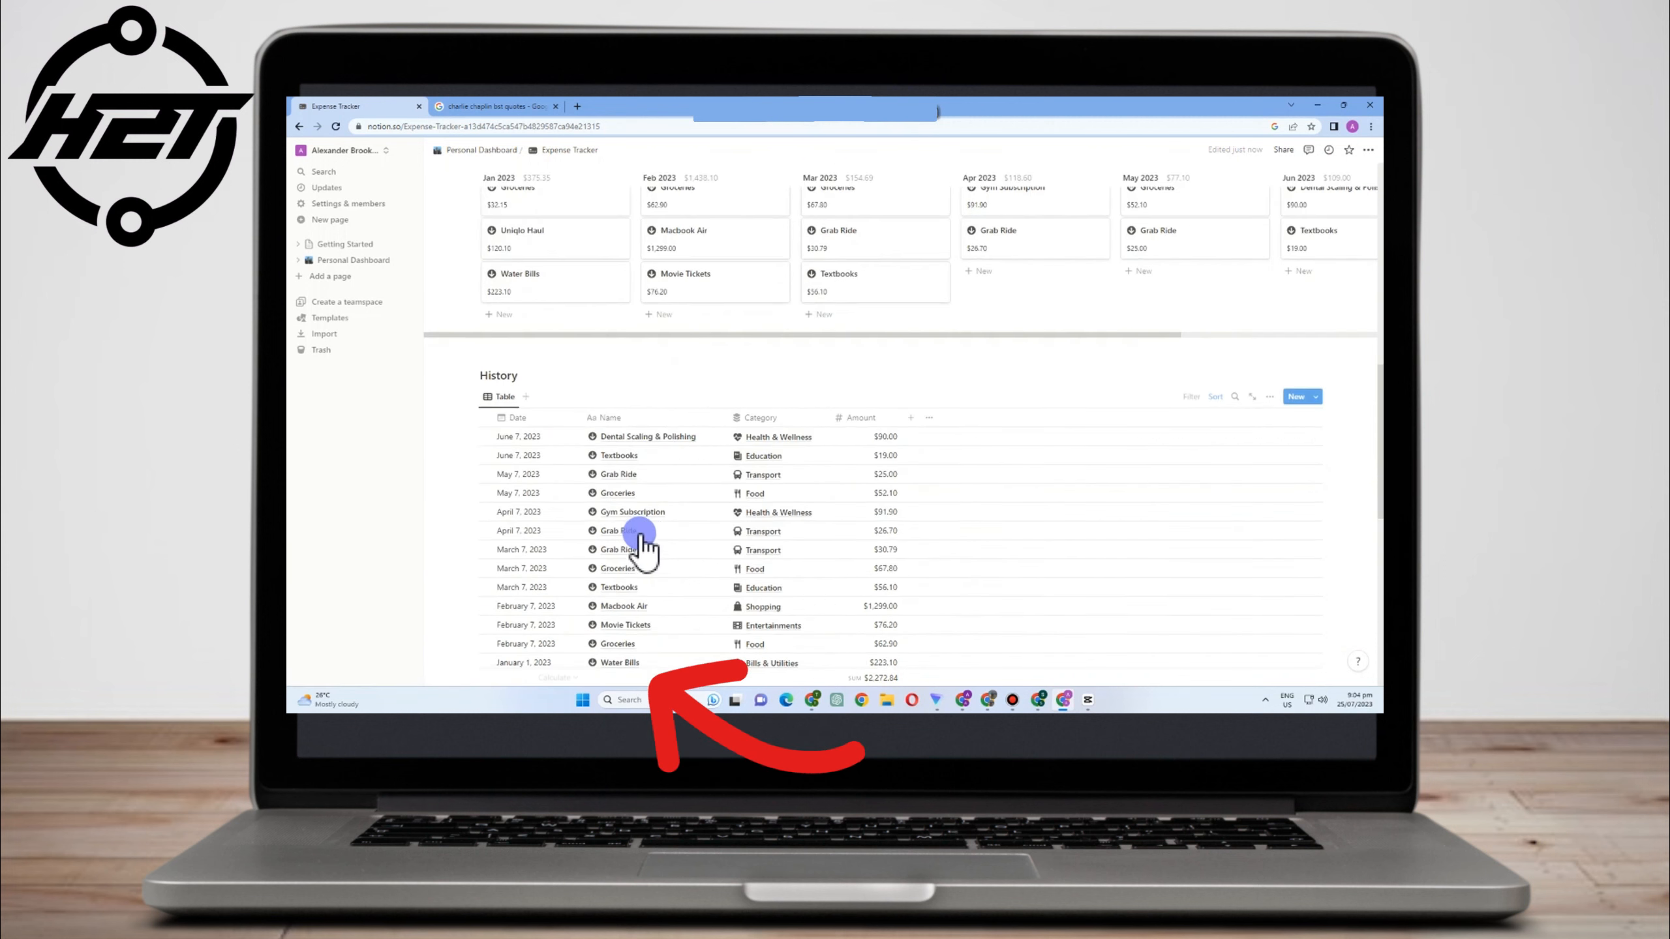
scroll(652, 567, "down", 10)
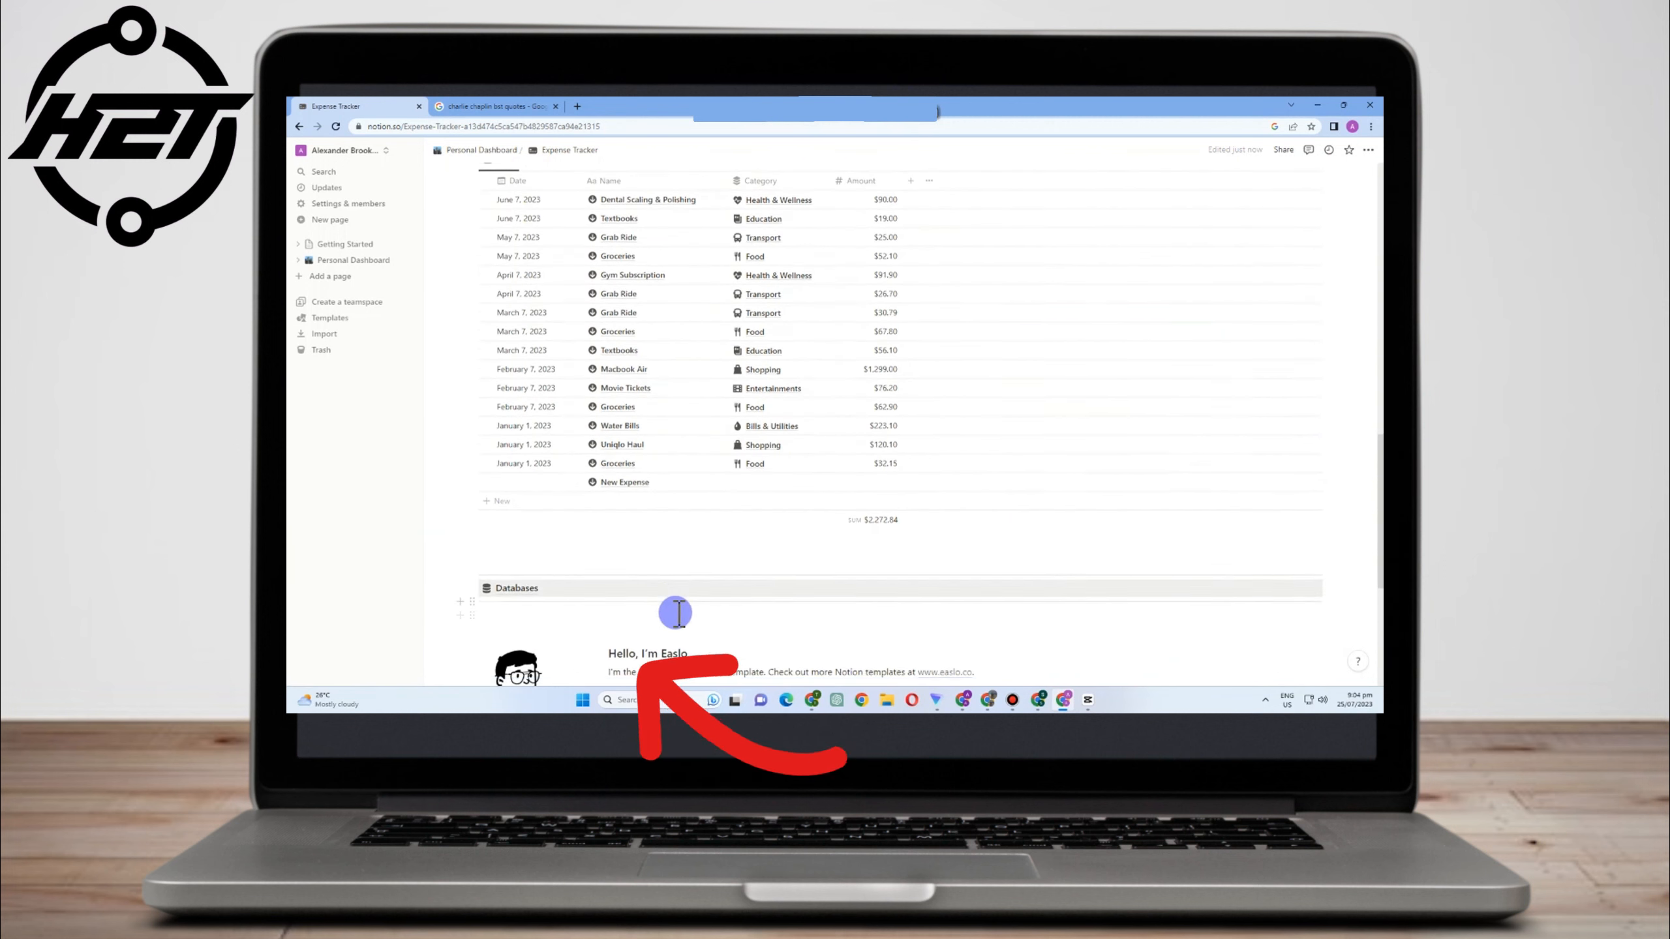
scroll(681, 421, "up", 15)
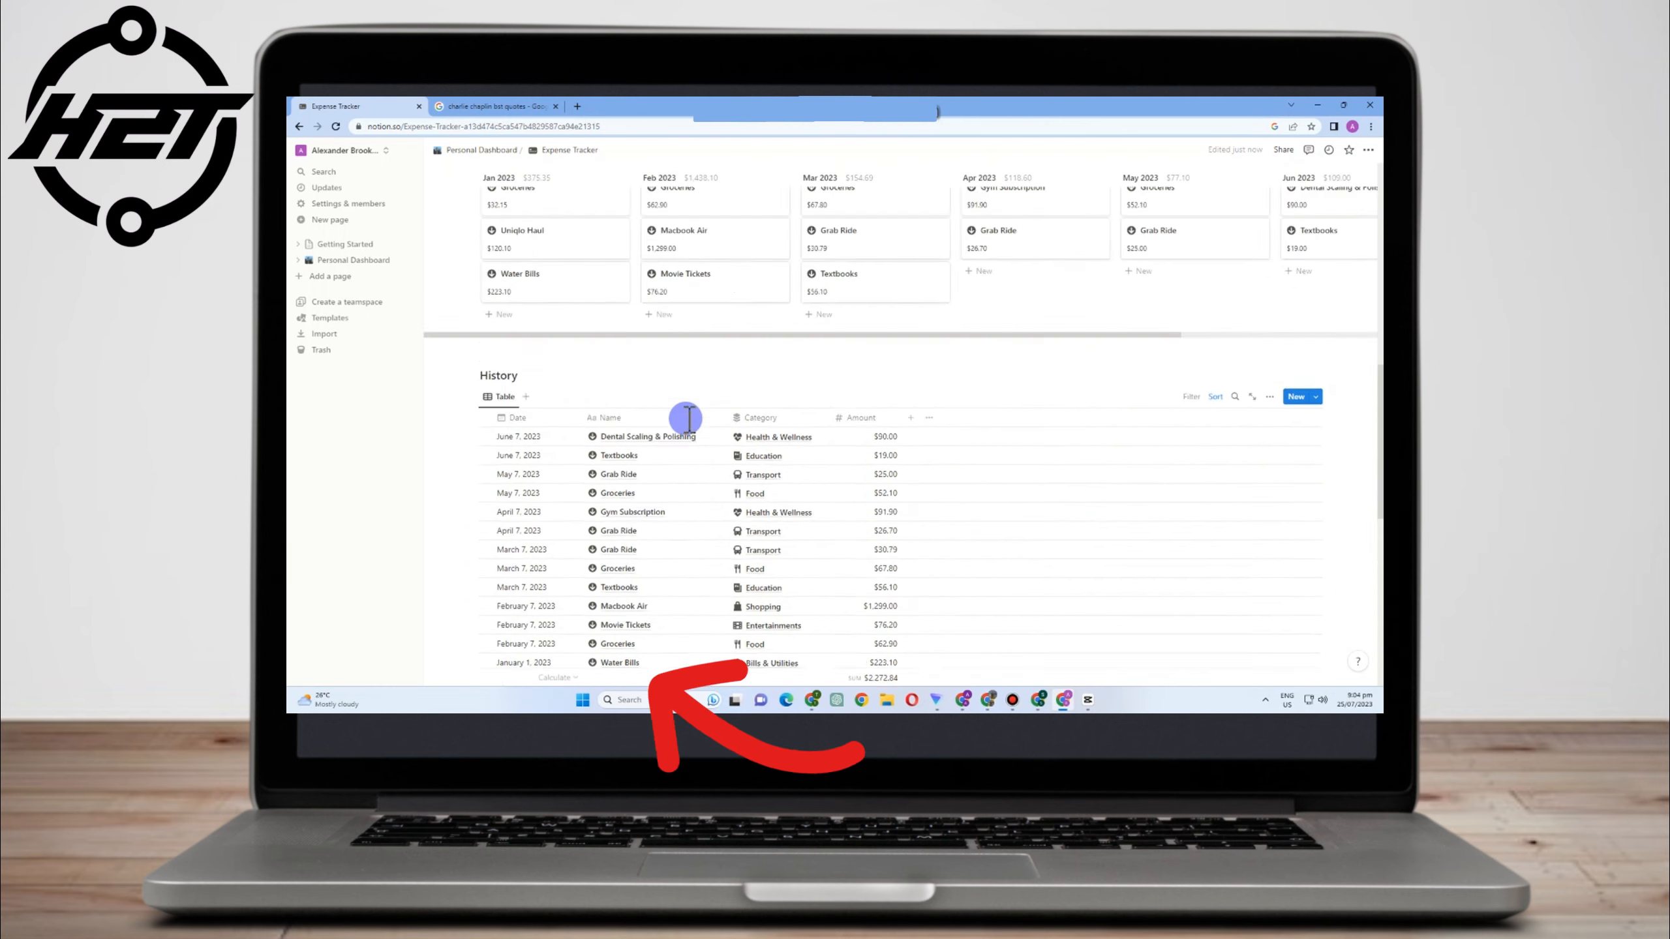
left_click(453, 150)
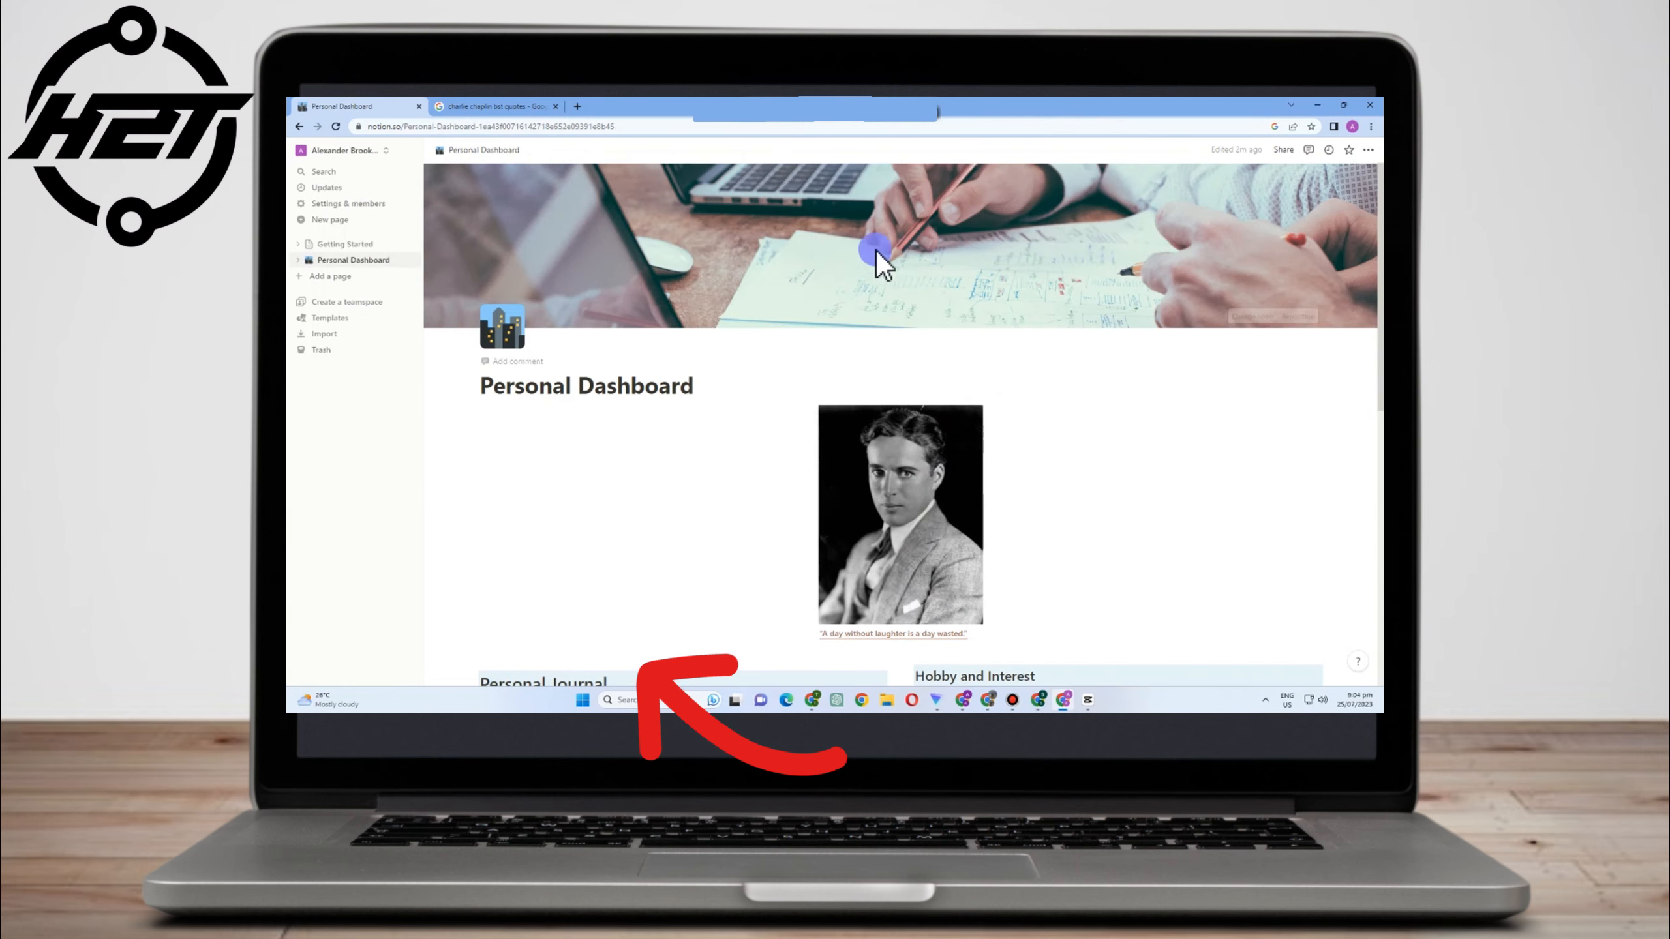
scroll(920, 286, "down", 3)
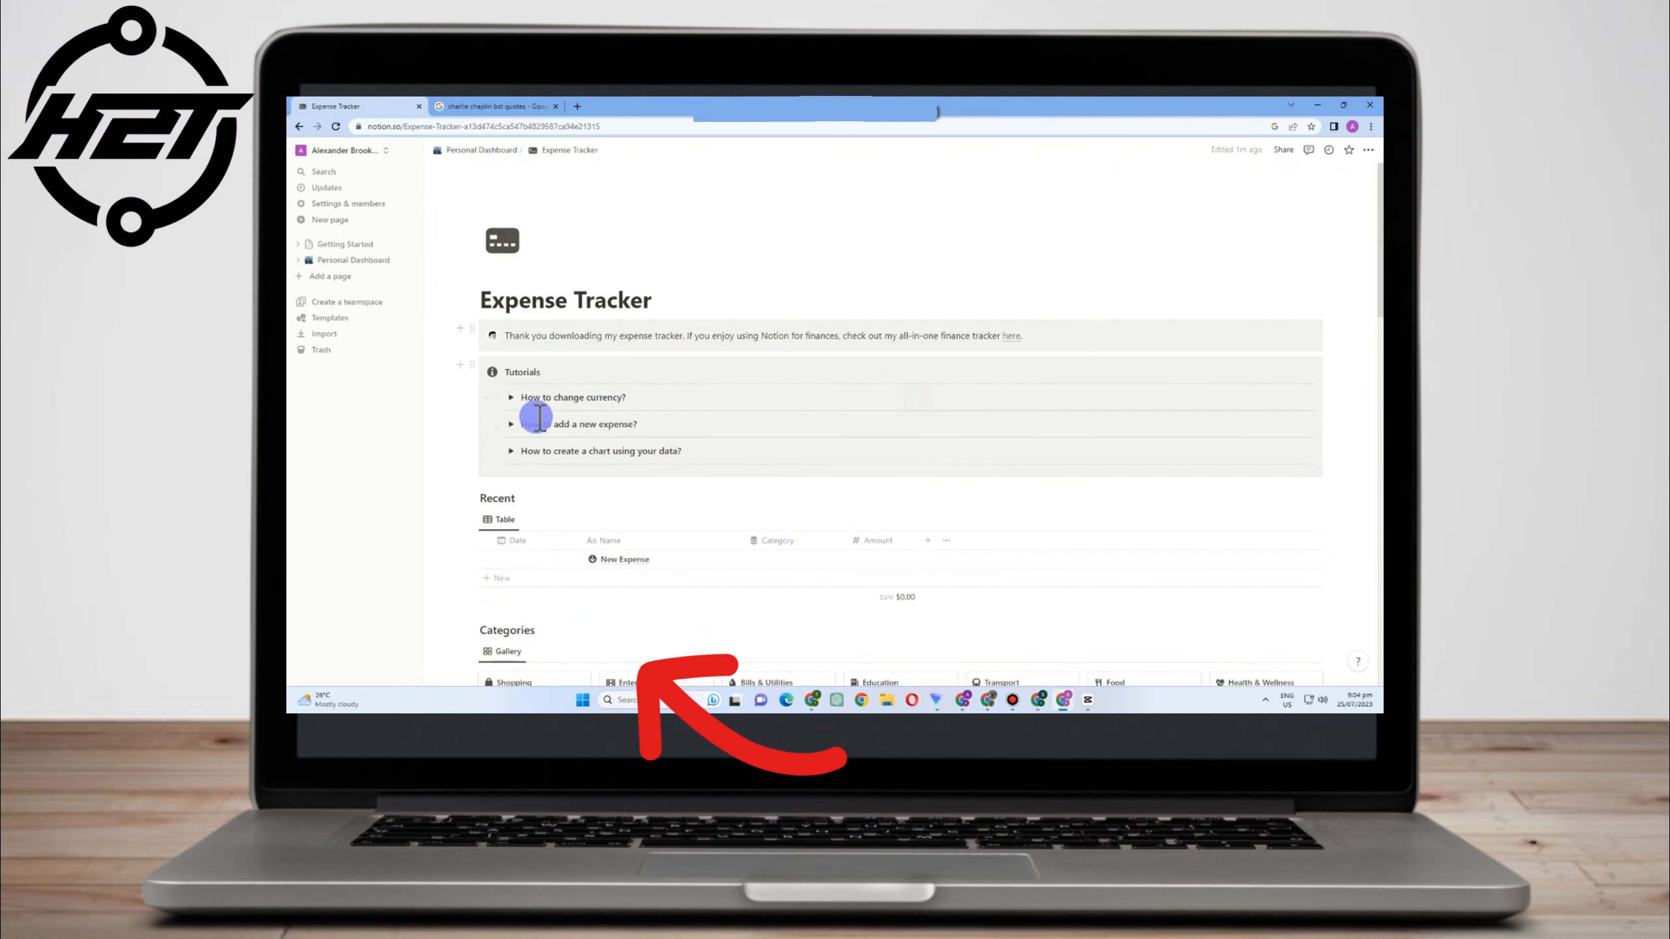
Add a new expense card to each of the Apr 2023, May 2023 and Jun 2023 columns of the Monthly Expenses board
scroll(626, 552, "down", 6)
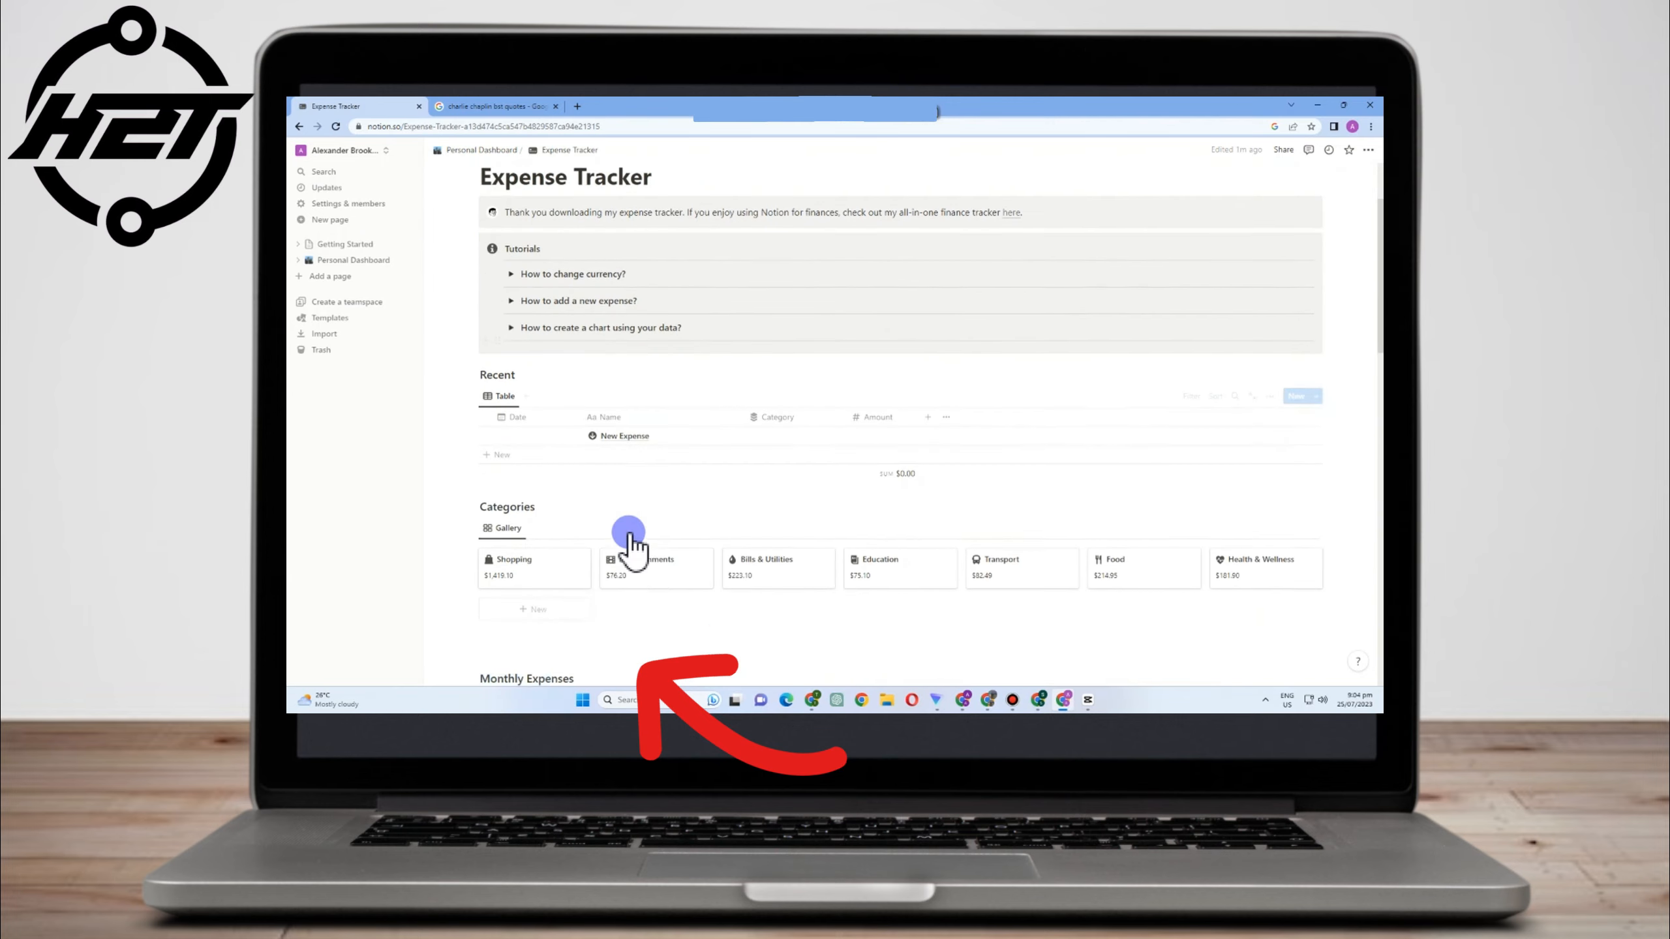
scroll(1084, 520, "down", 1)
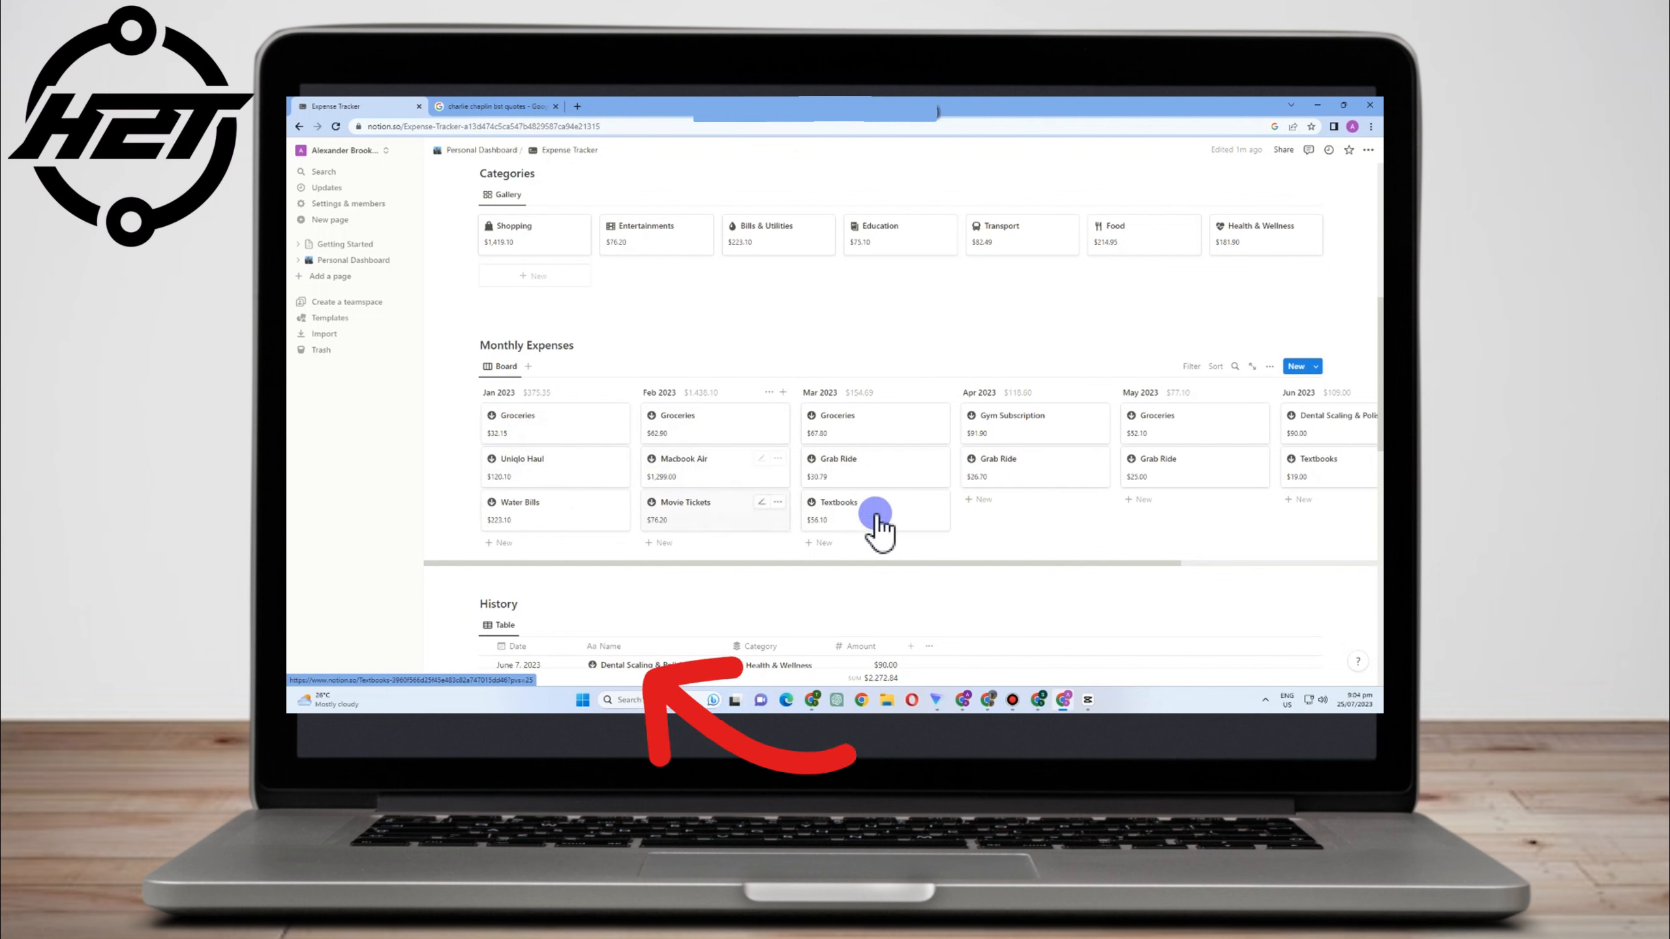
left_click(981, 500)
left_click(1136, 501)
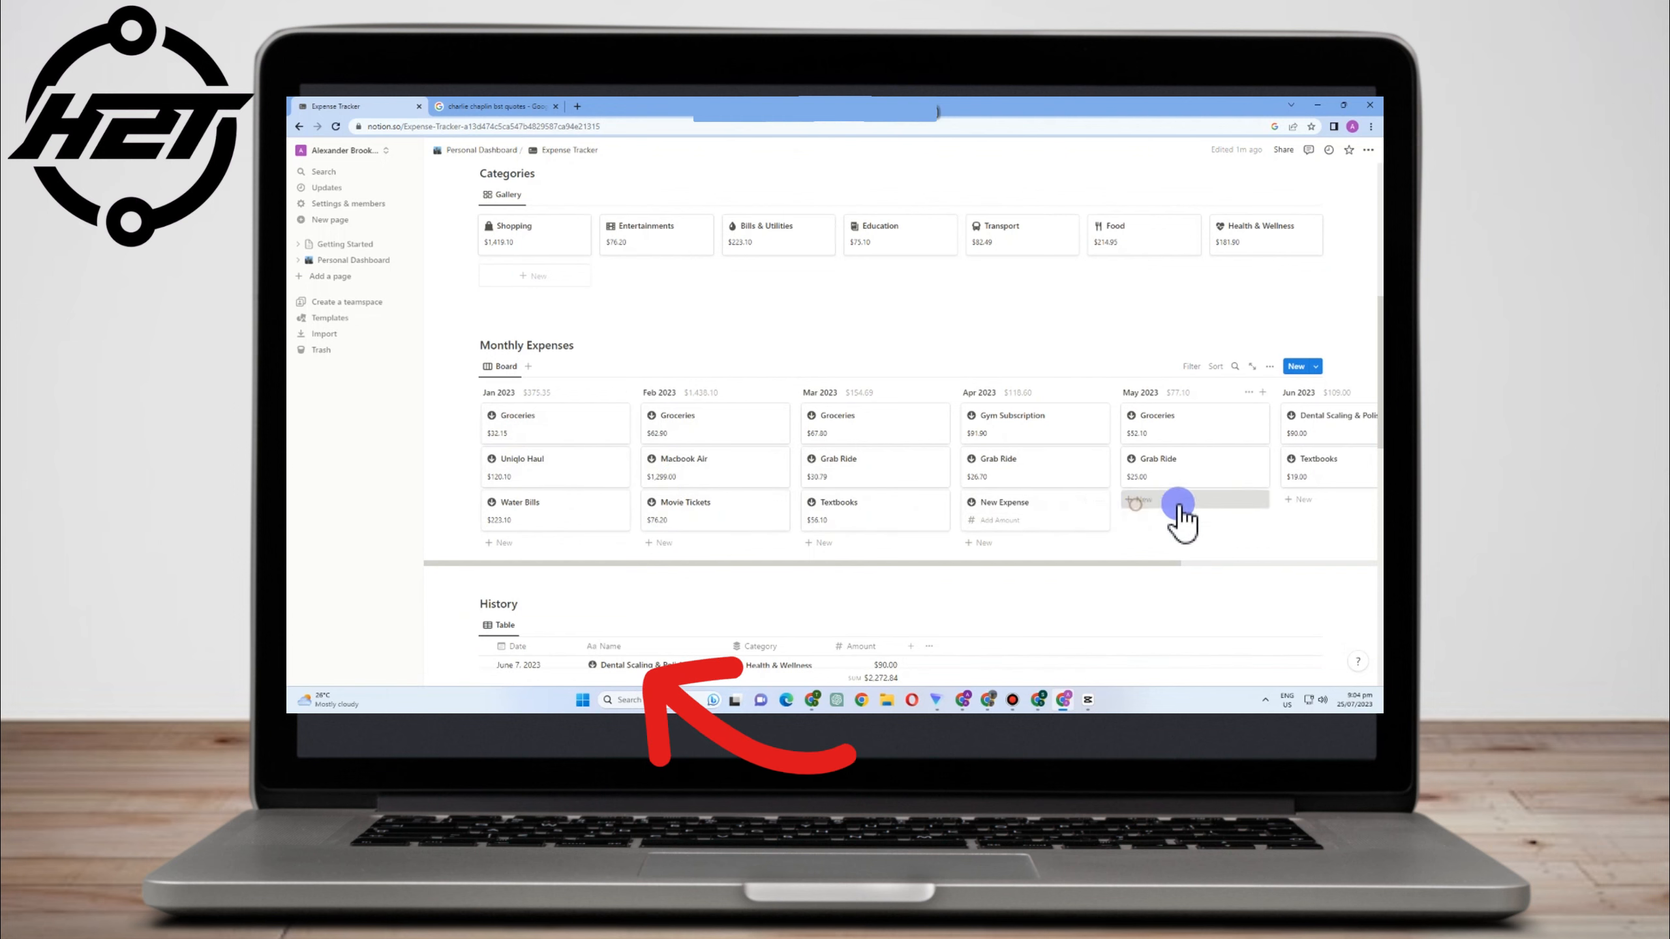
left_click(1299, 499)
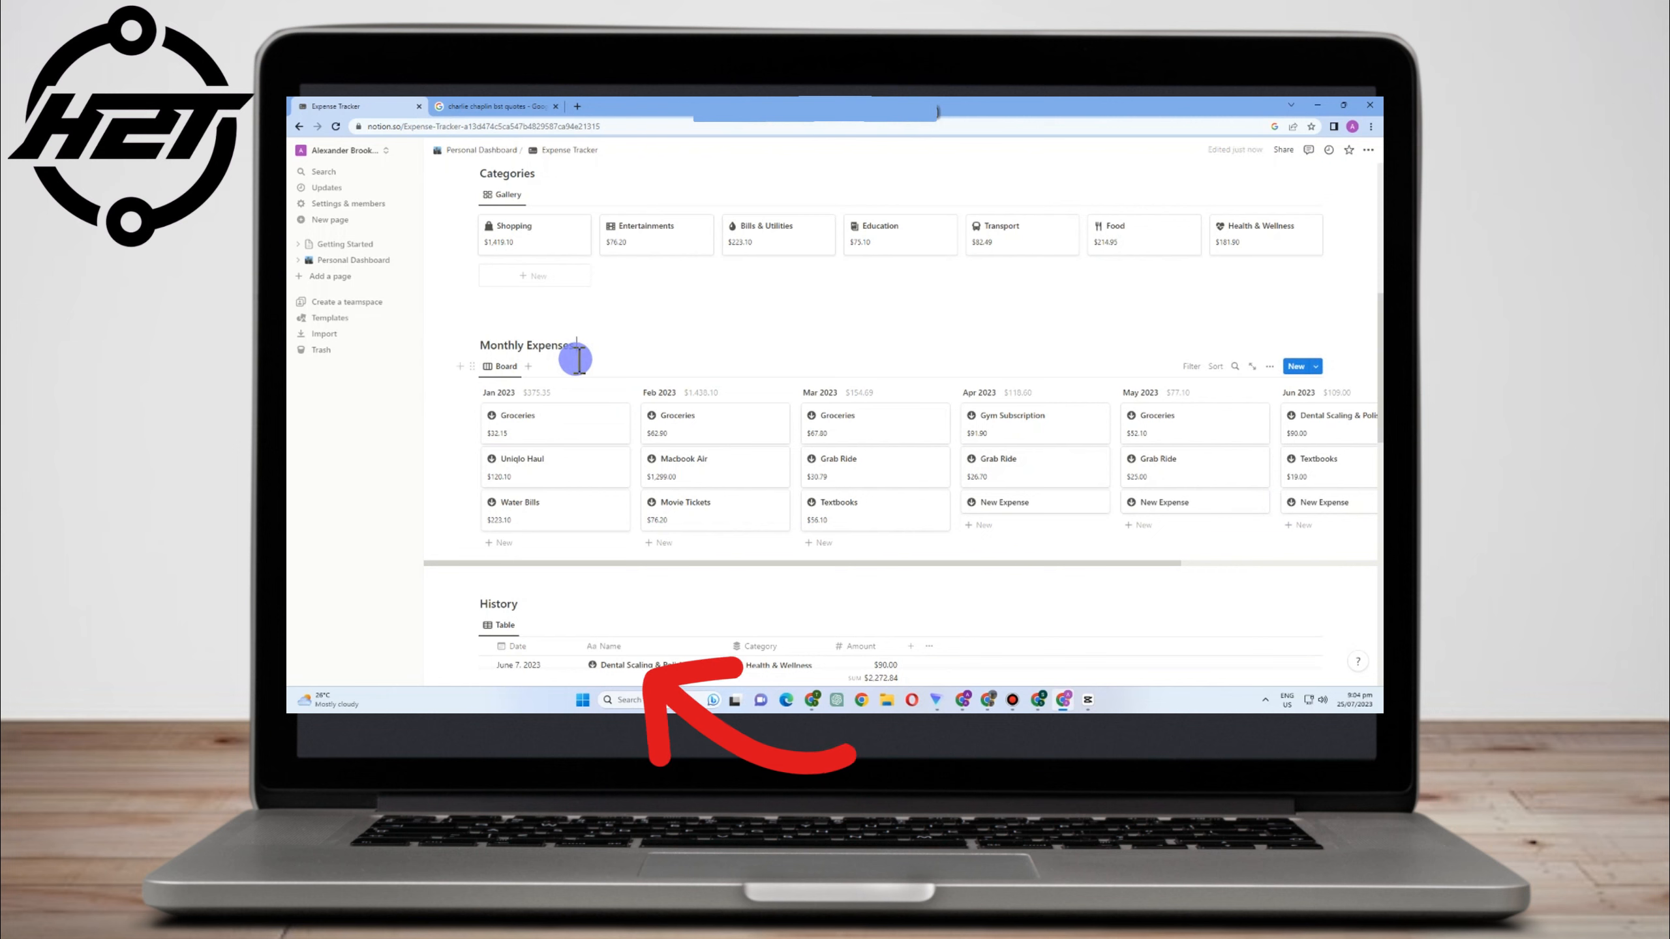
Give the Monthly Expenses heading a green background
left_click(577, 359)
type("/gre")
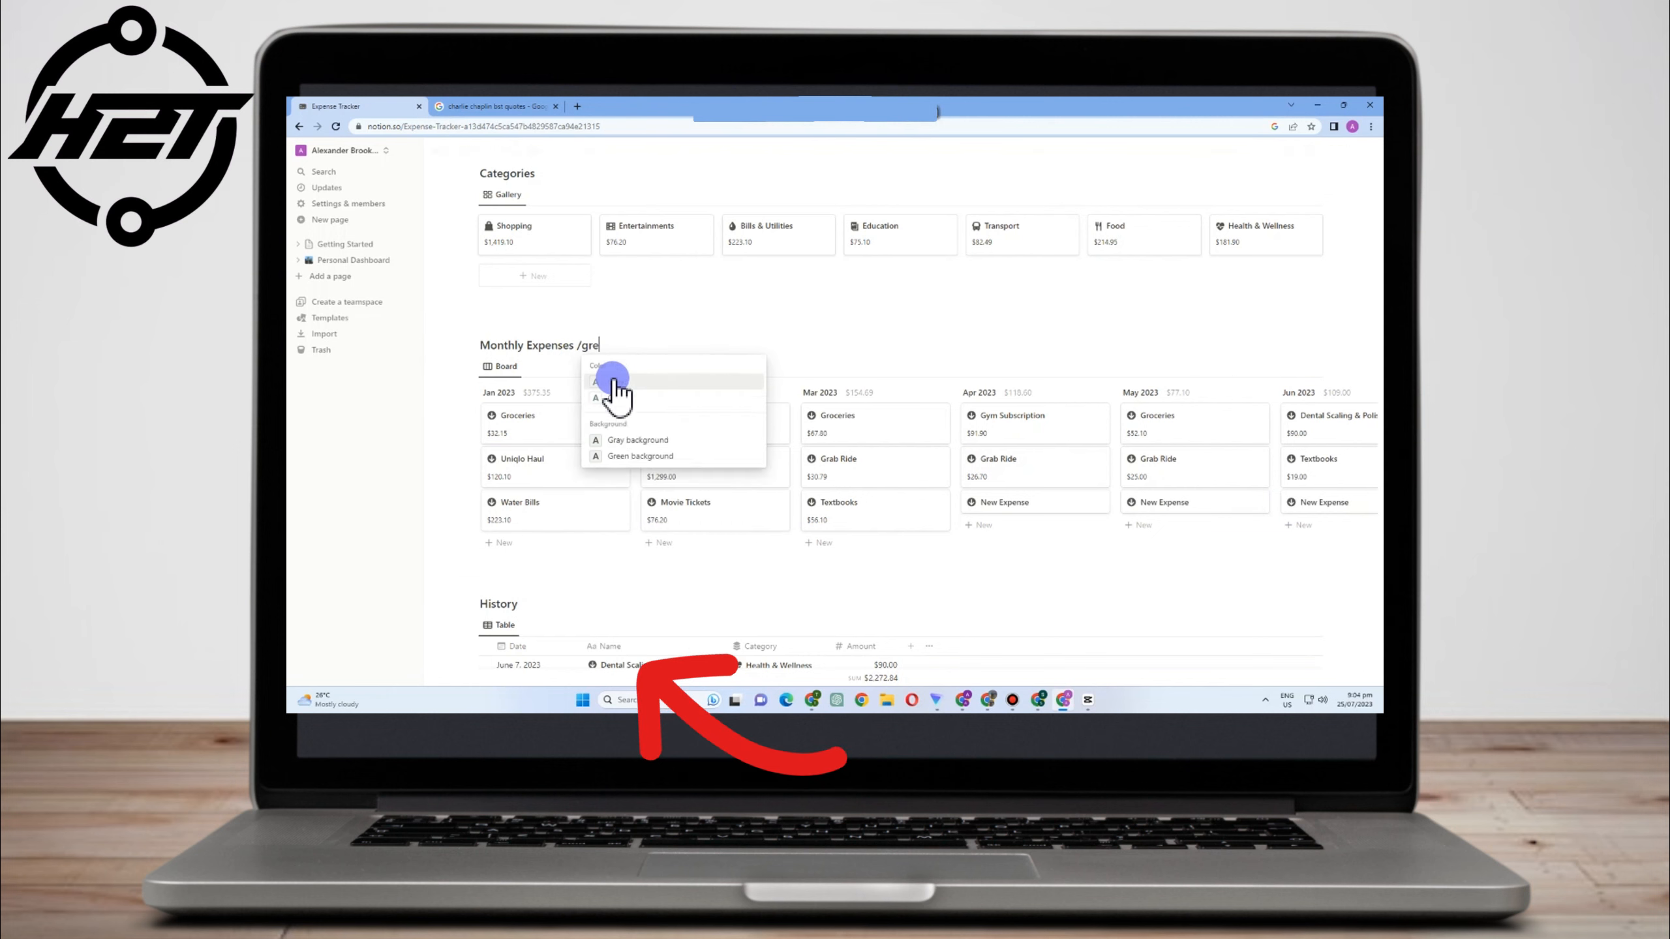
type("e")
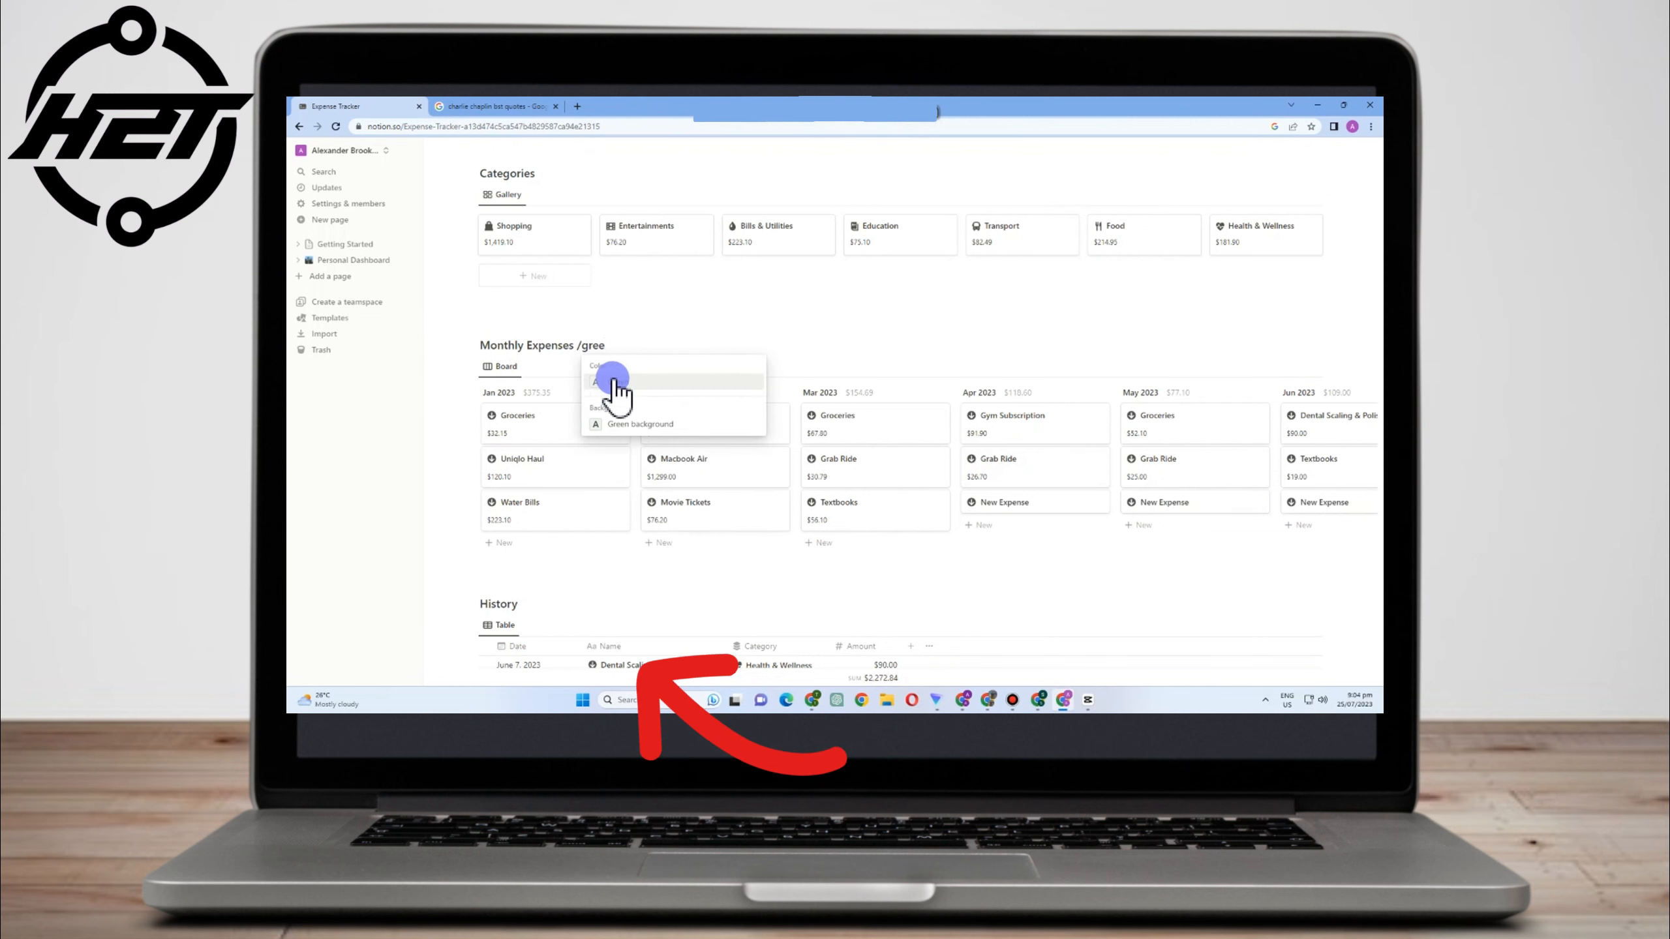
left_click(651, 424)
Give the Categories heading a purple background
scroll(558, 194, "up", 2)
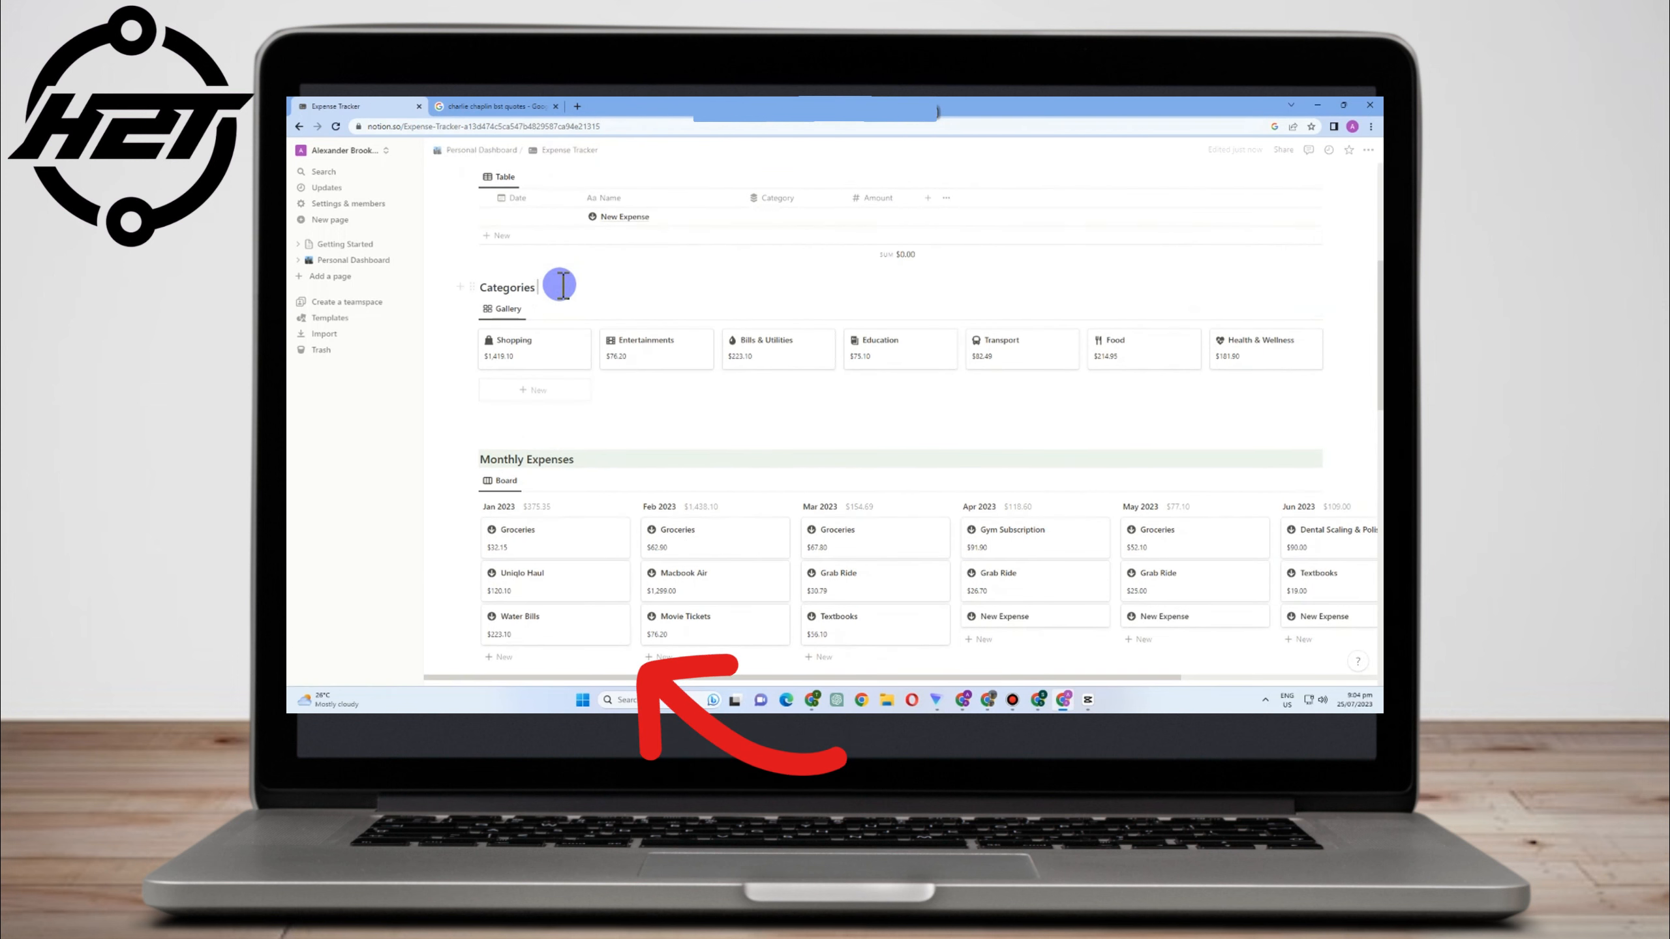
type("/purp")
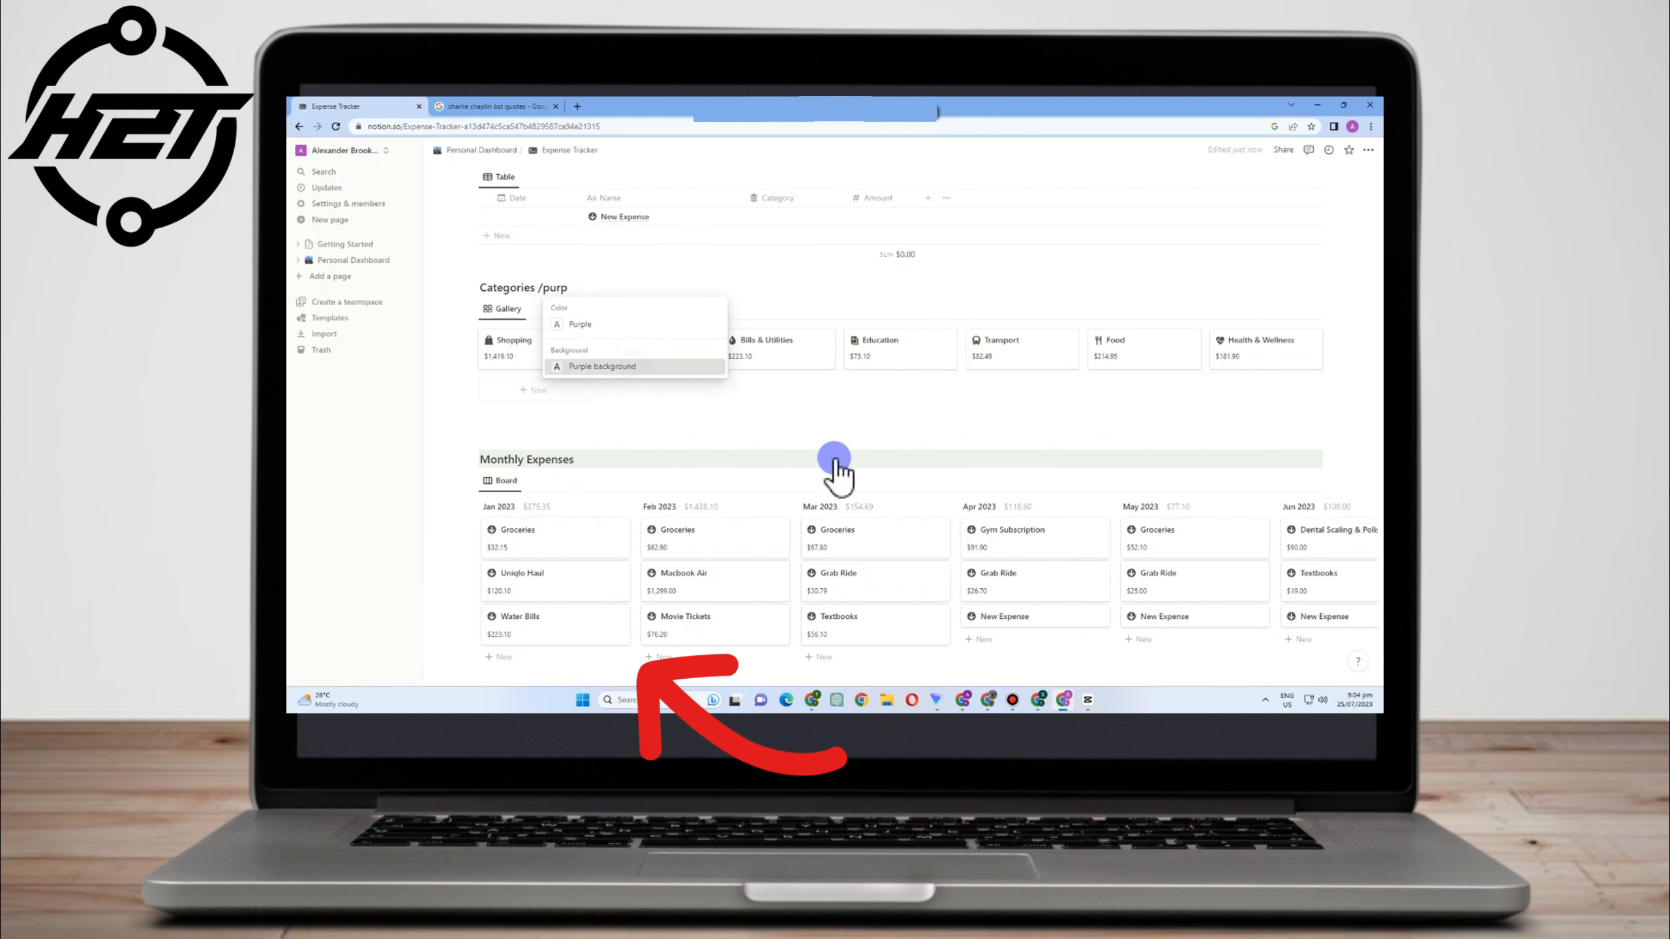
left_click(700, 367)
Give the History heading an orange background and view the table beneath it
scroll(719, 394, "down", 3)
scroll(888, 456, "down", 3)
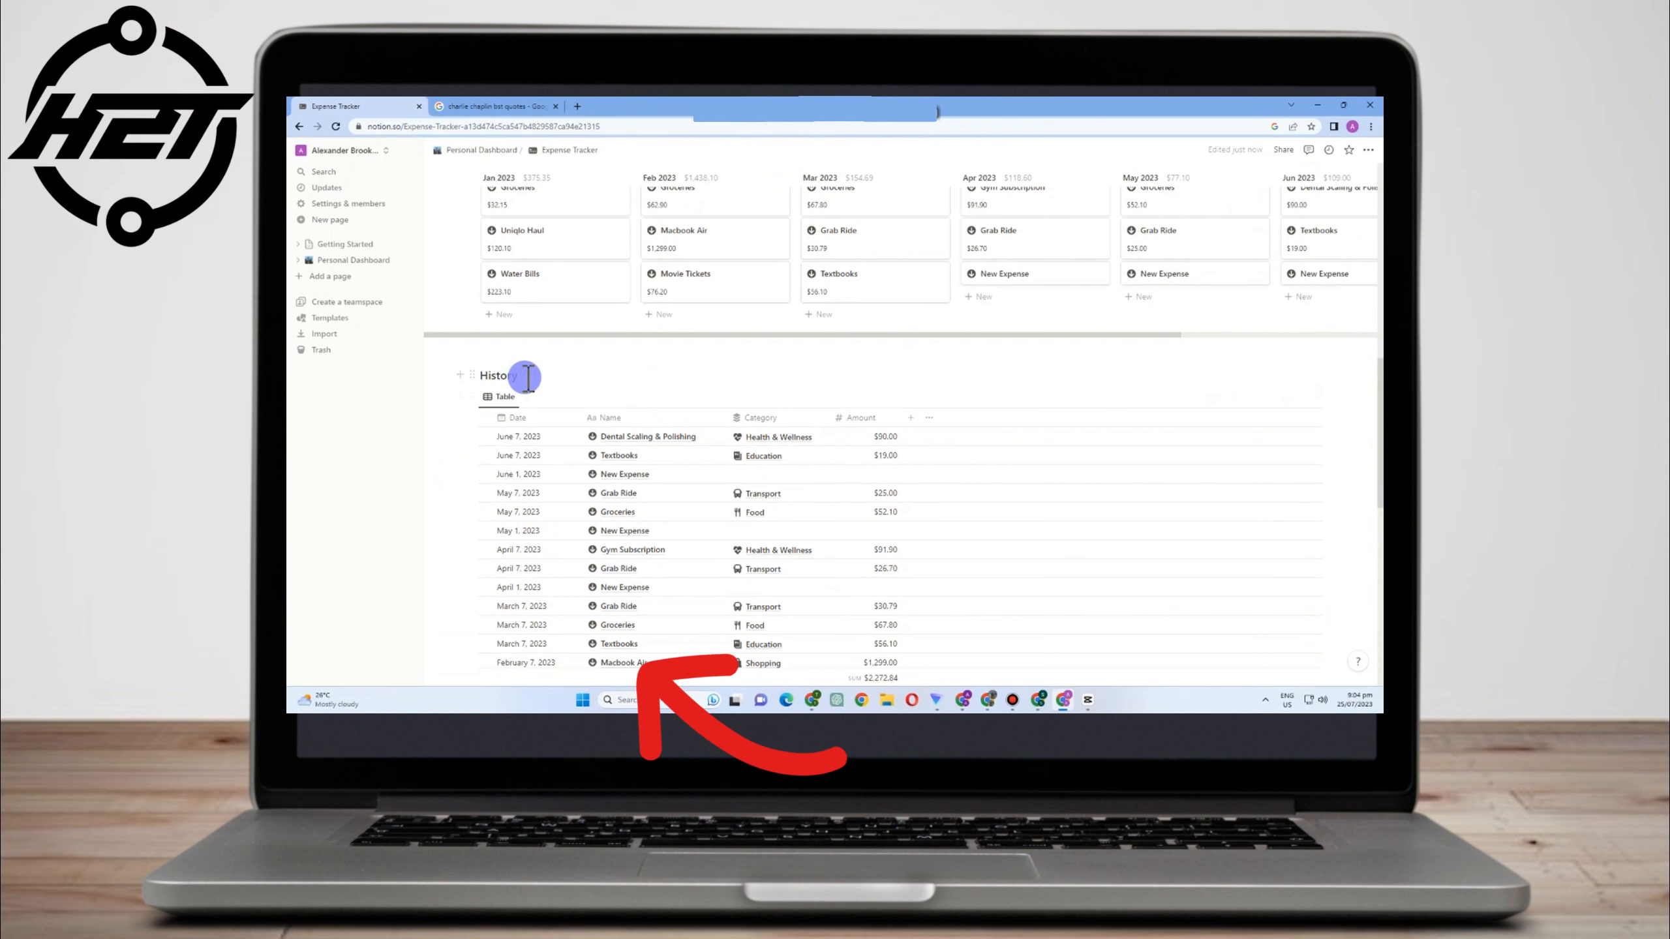
left_click(526, 377)
type("/")
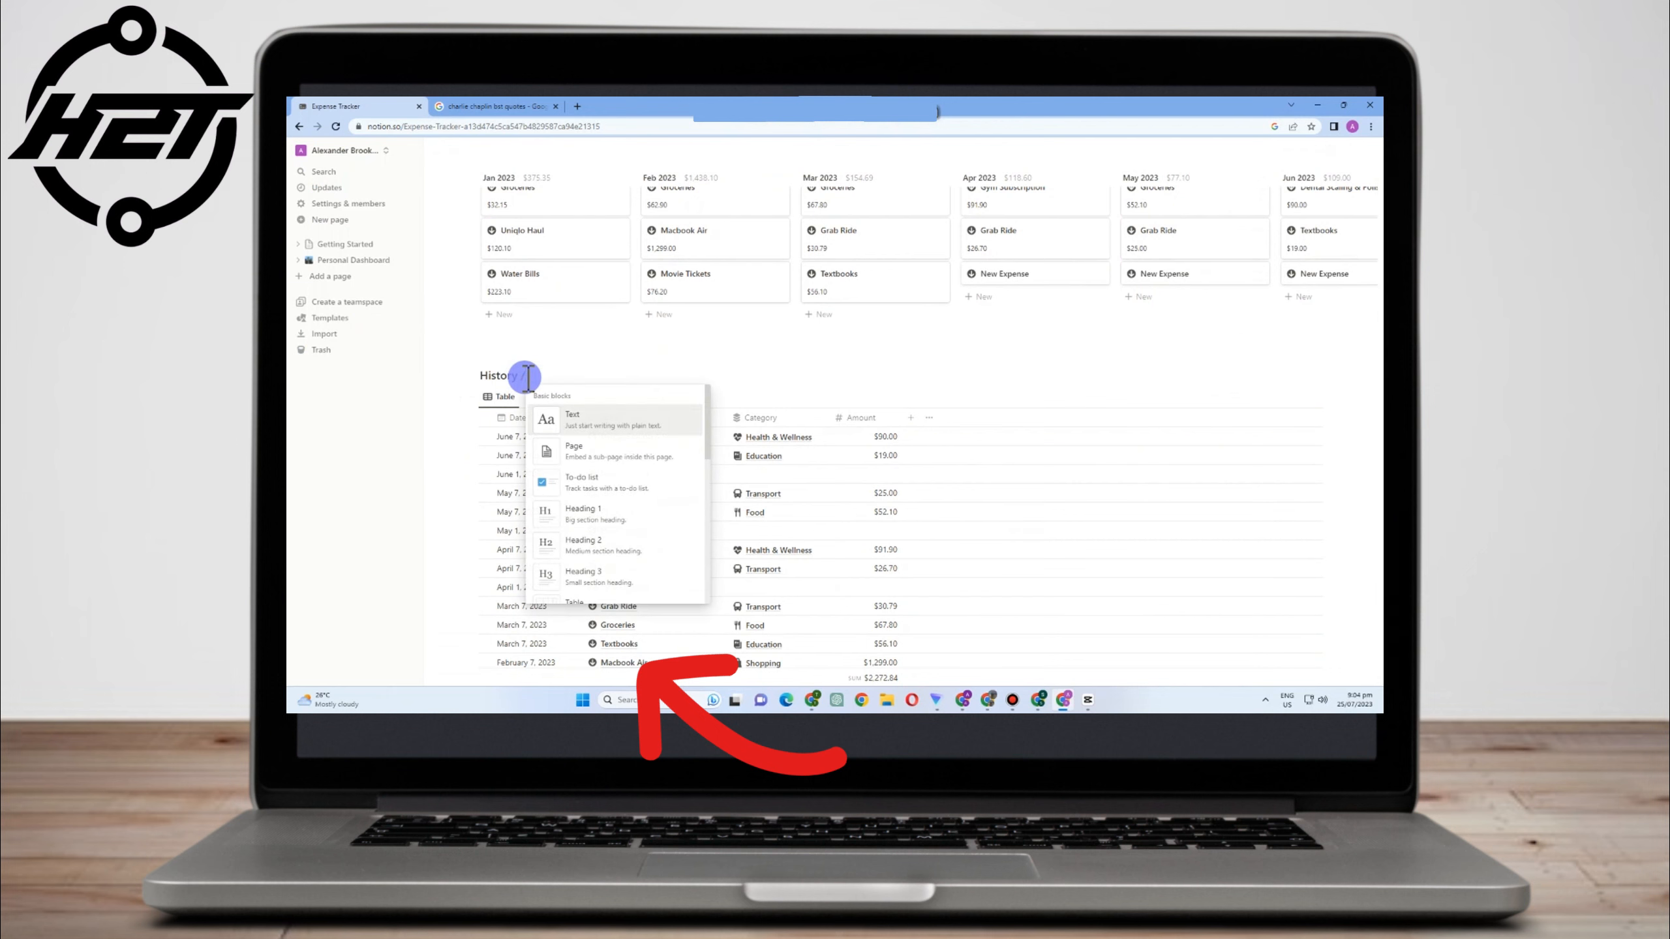
type("orang")
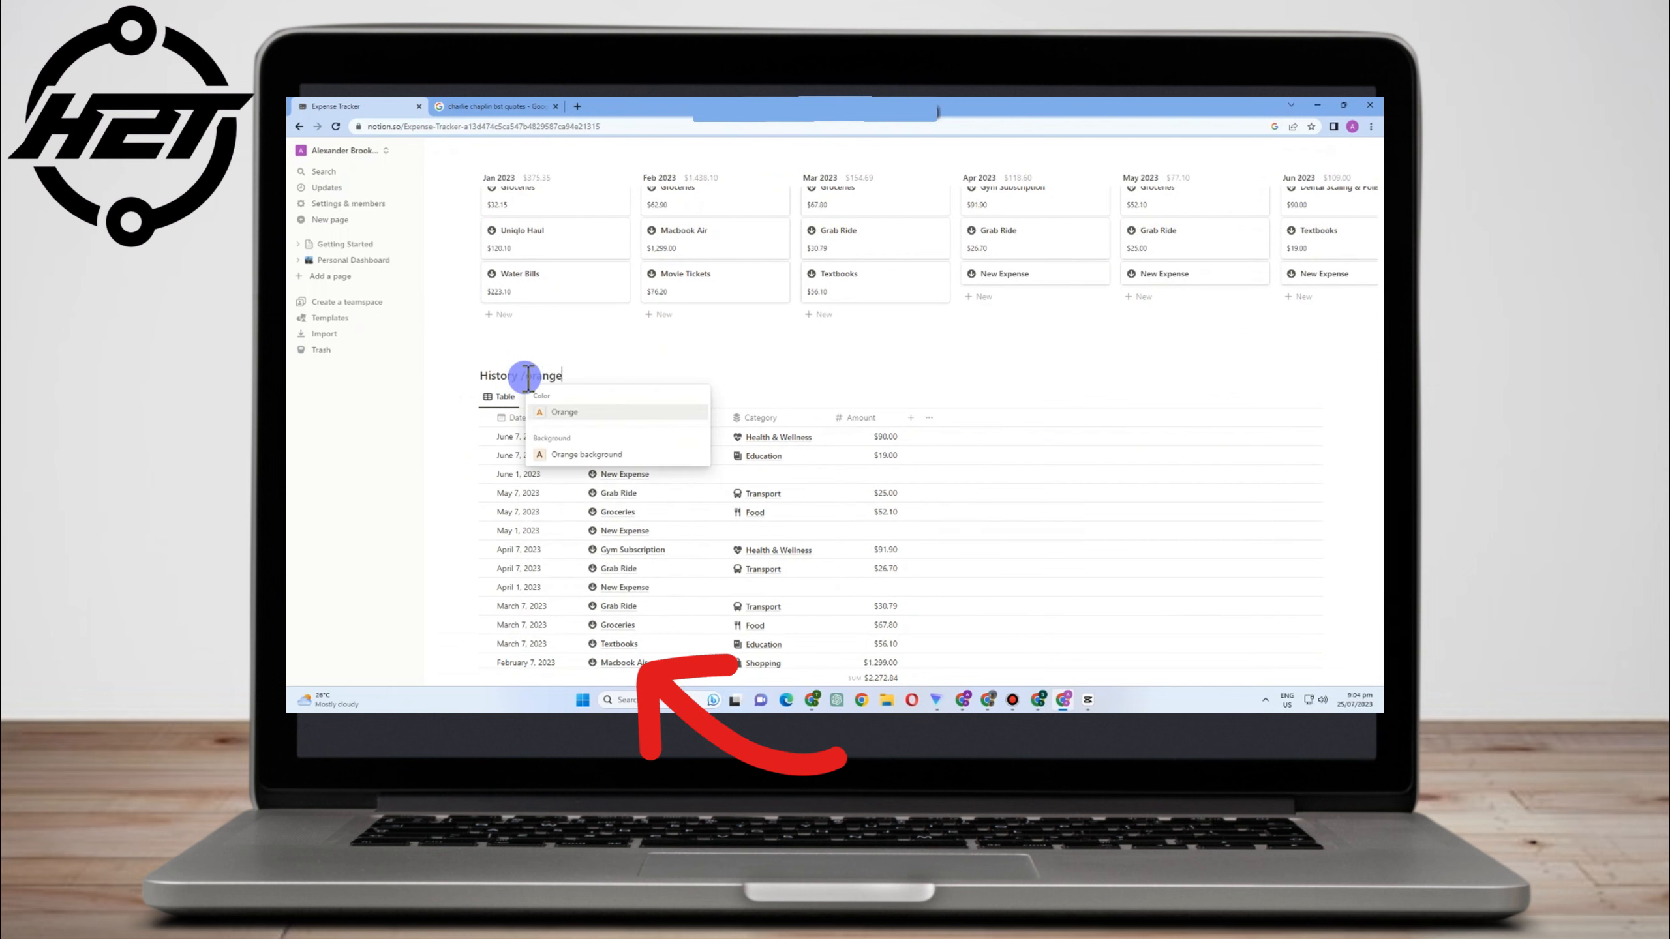
type("e")
left_click(571, 455)
scroll(1028, 523, "down", 2)
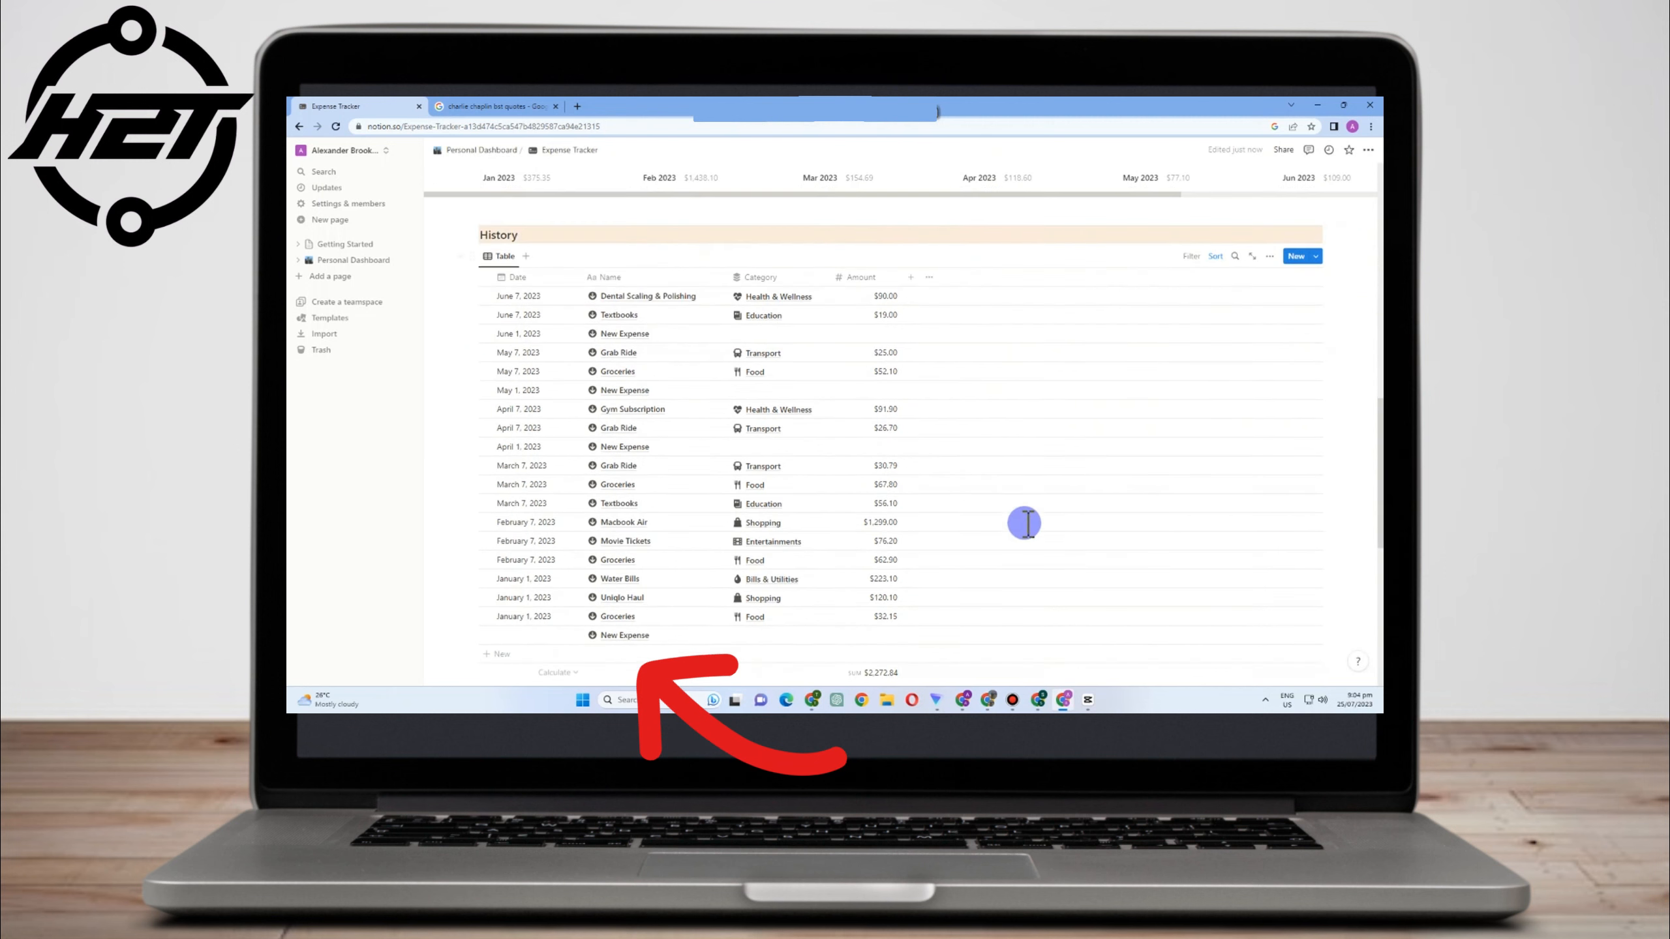
Return to the Personal Dashboard page and add an empty to-do item beneath the Travel Planner heading
scroll(1027, 523, "down", 8)
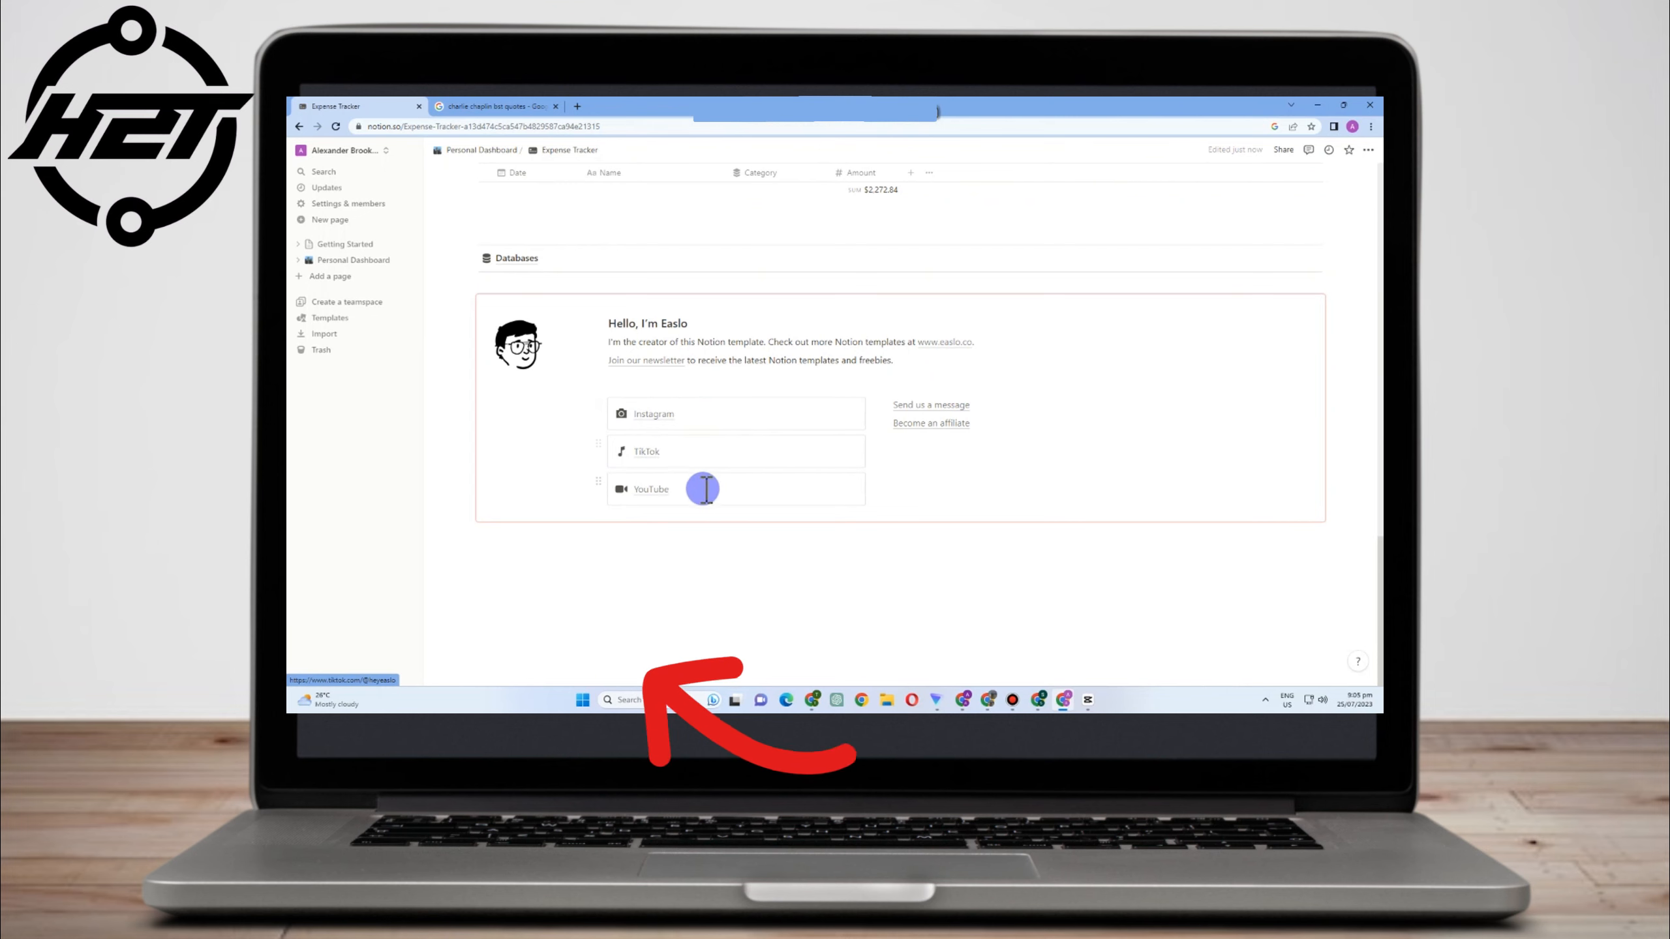
scroll(723, 460, "up", 10)
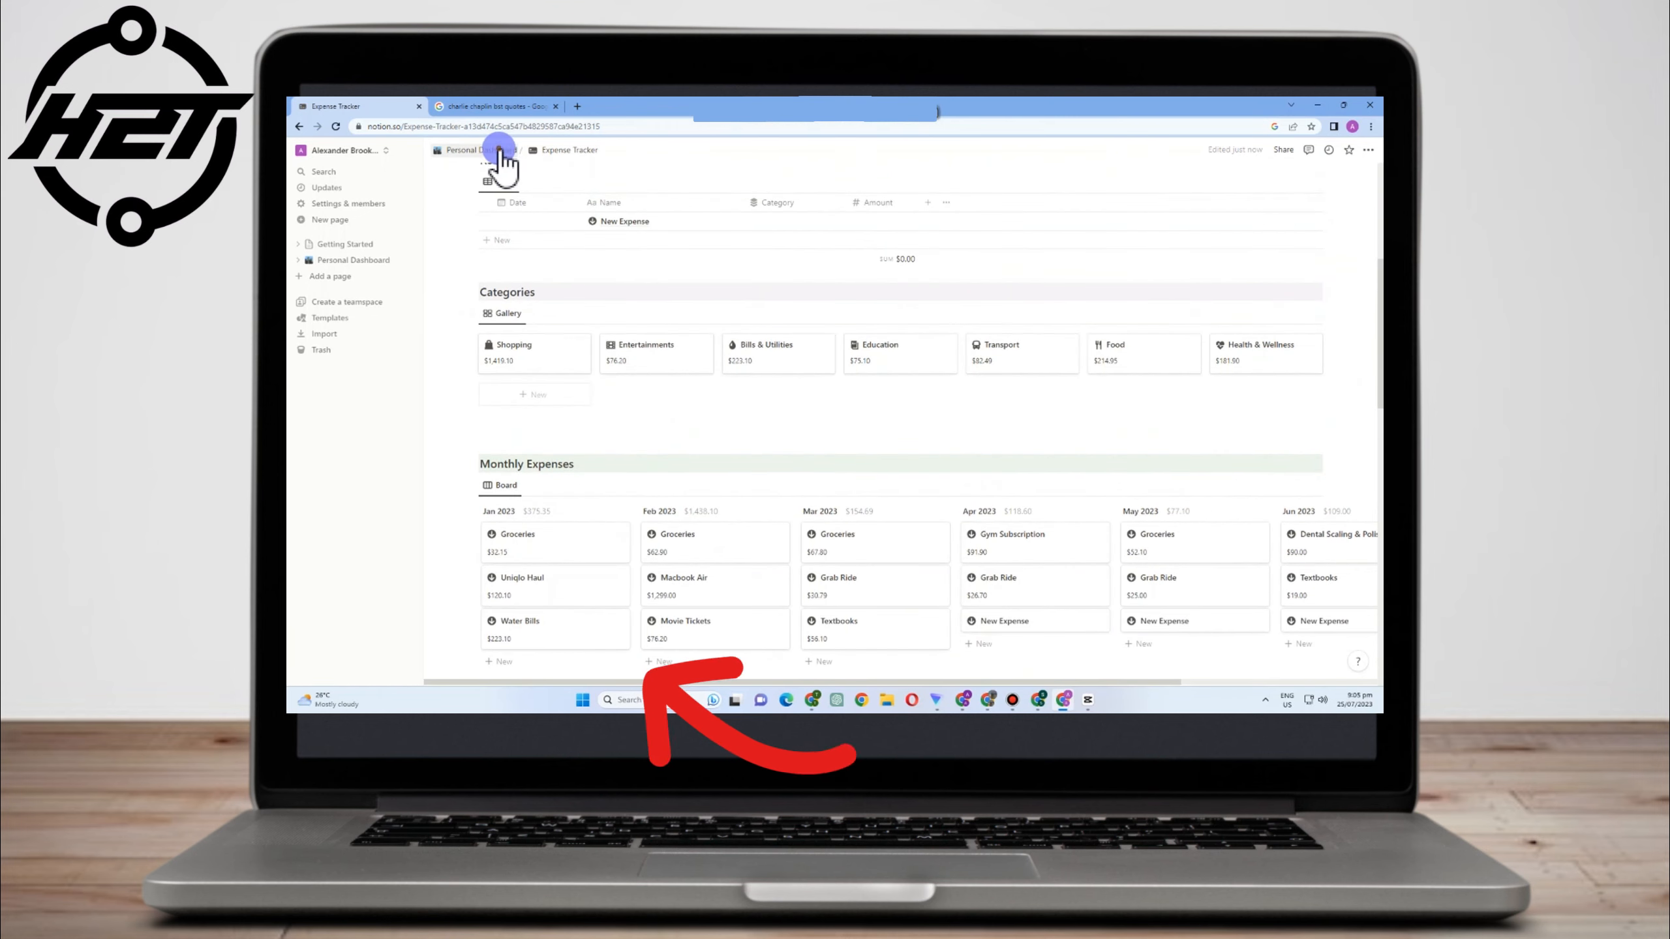
left_click(498, 151)
scroll(881, 439, "down", 6)
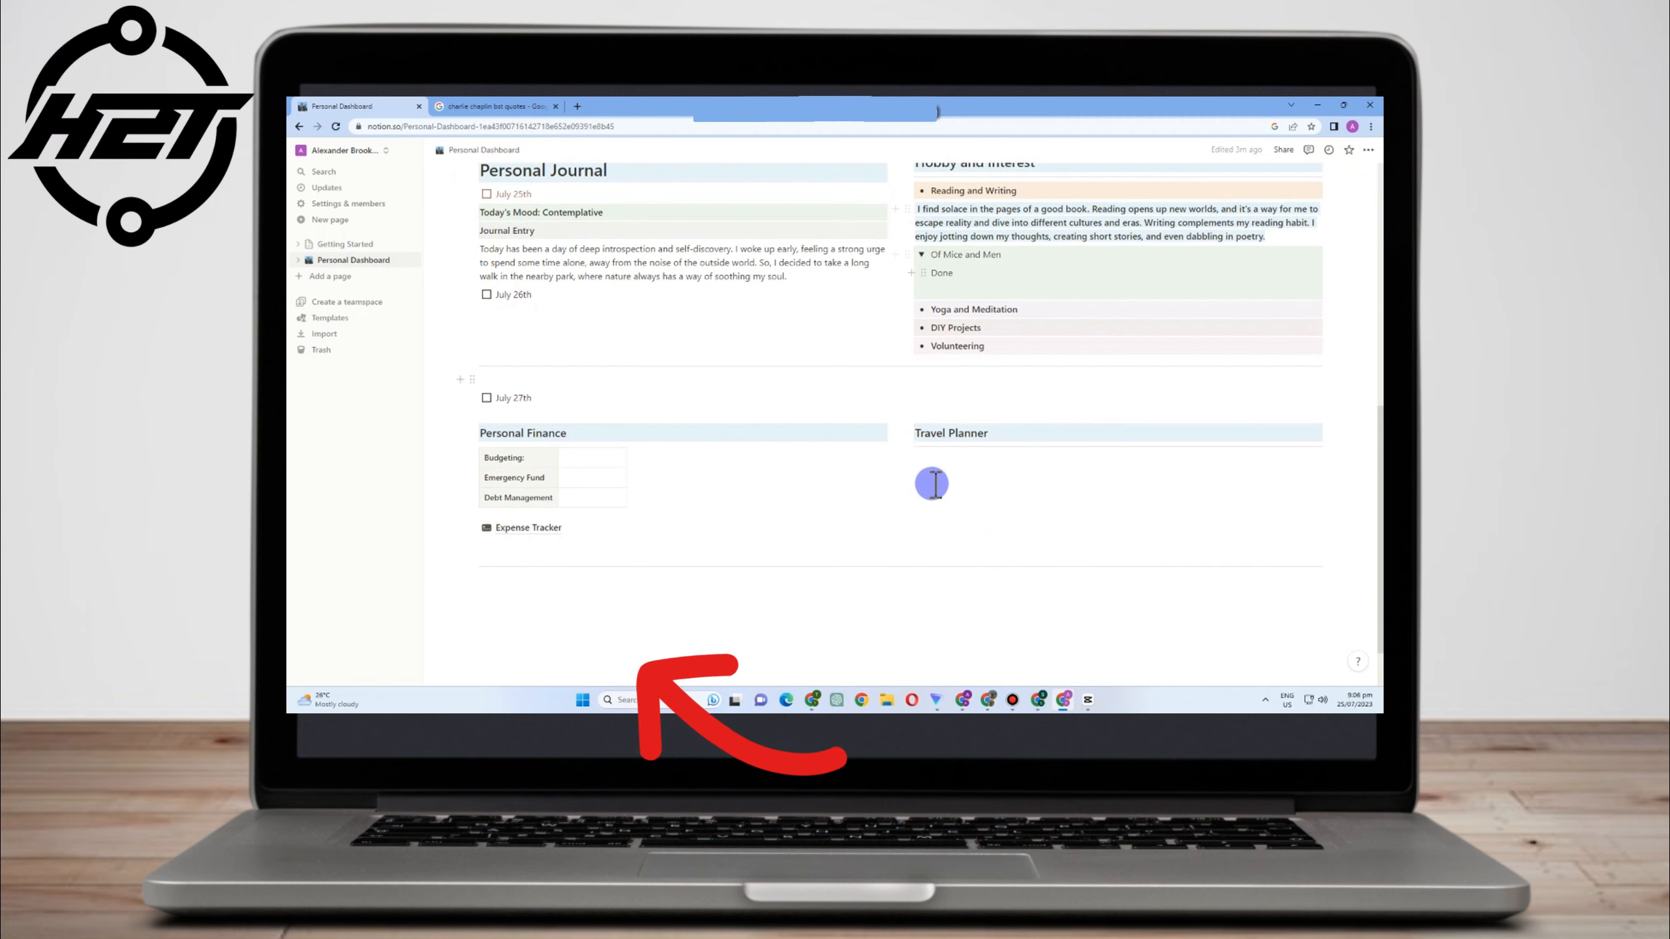
left_click(931, 460)
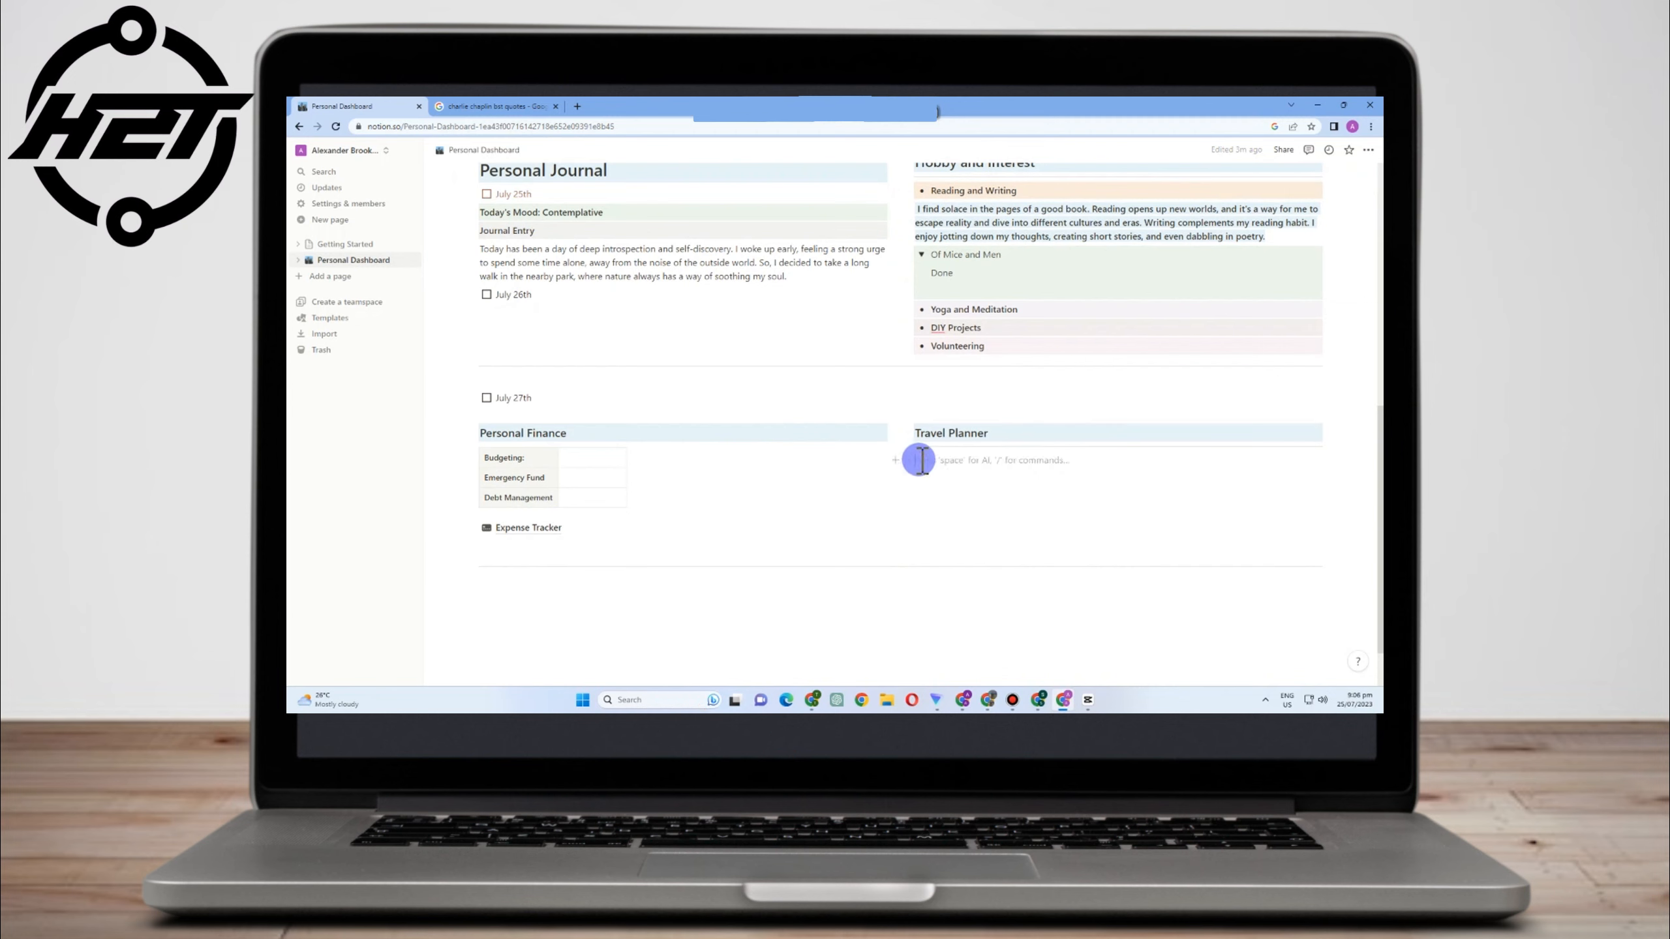
left_click(897, 459)
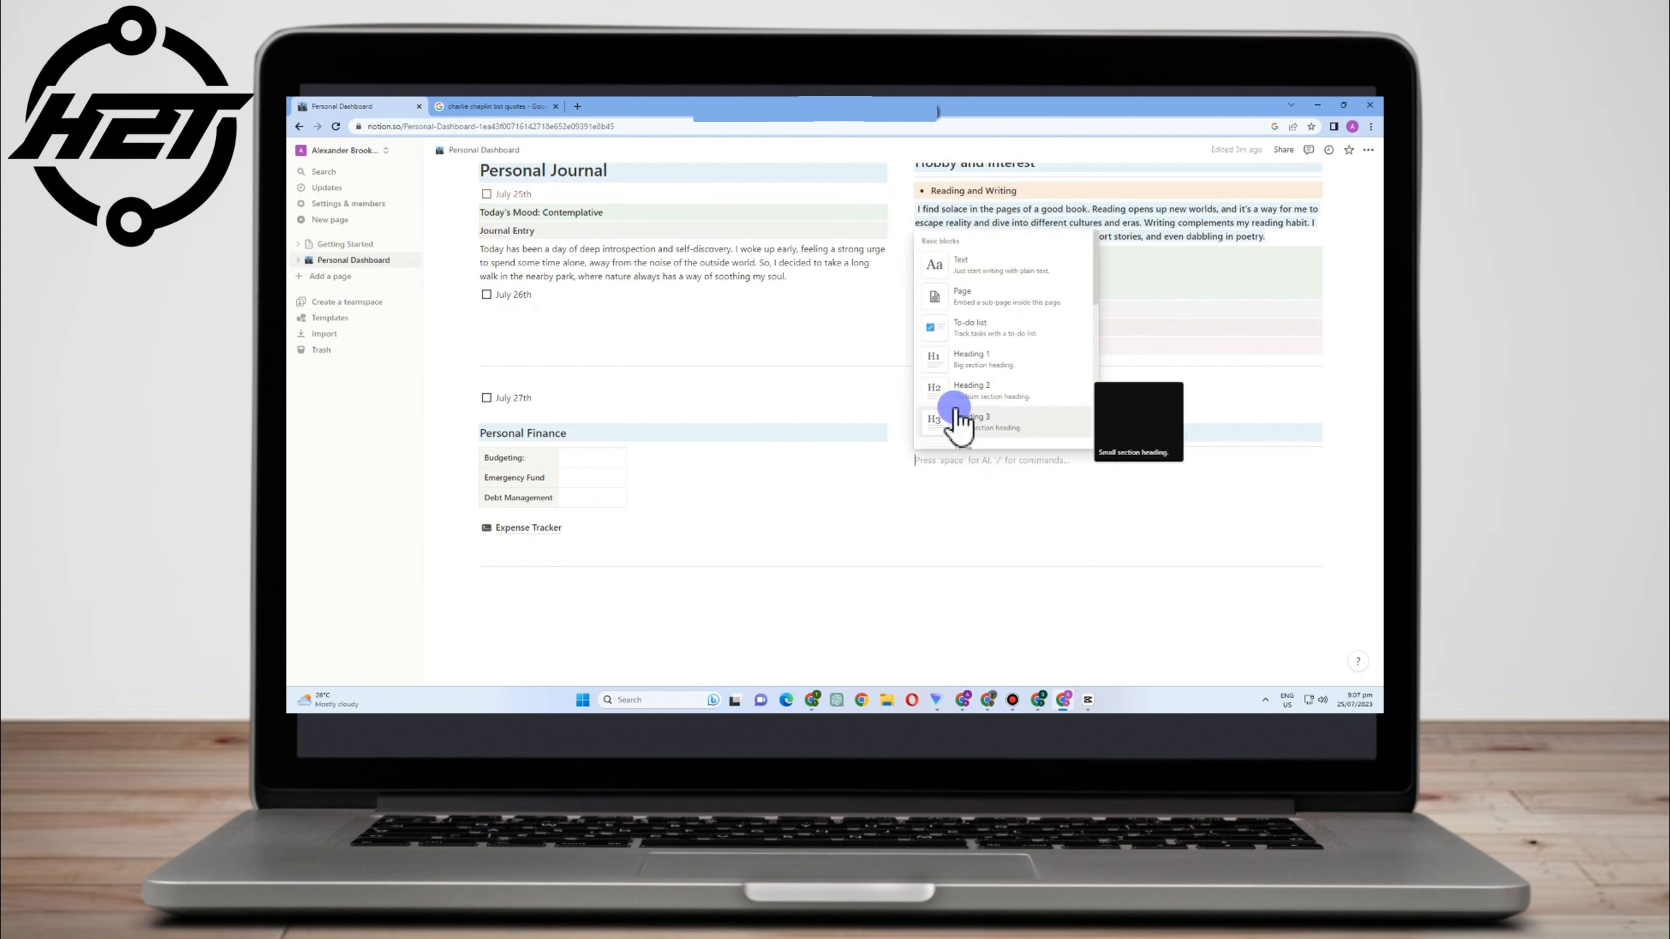
left_click(1012, 326)
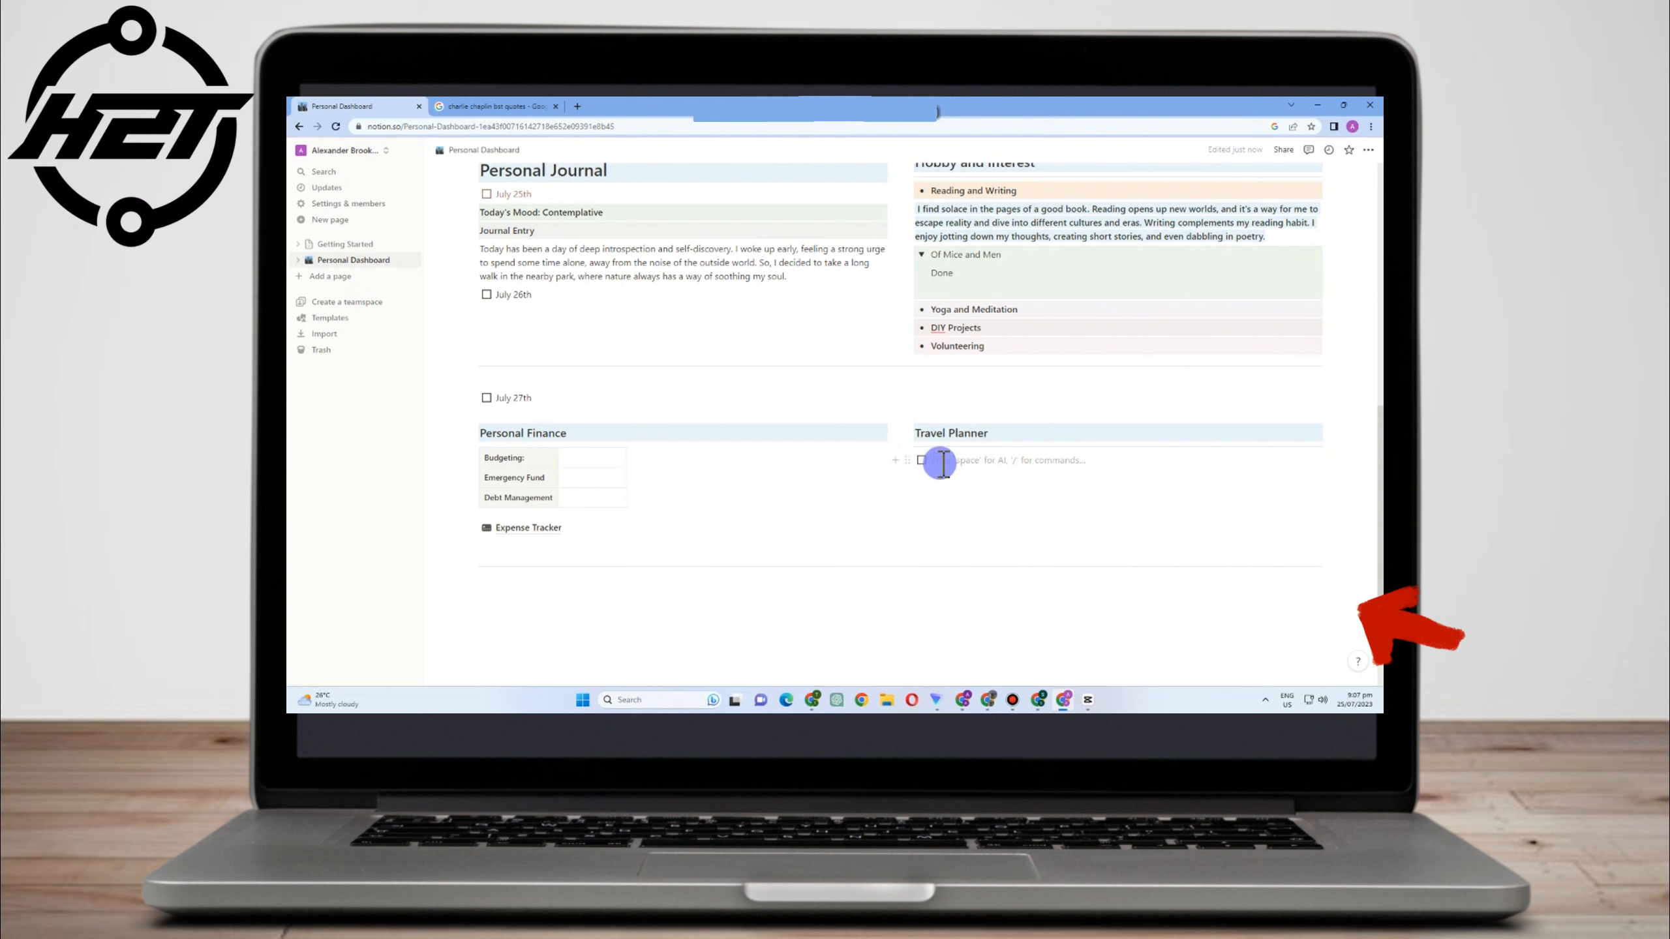
Add a numbered list beneath the to-do item: Destination and Dates, Transportation, Accommodation, Itinerary, Budget and Expenses, Health and Safety
type("/")
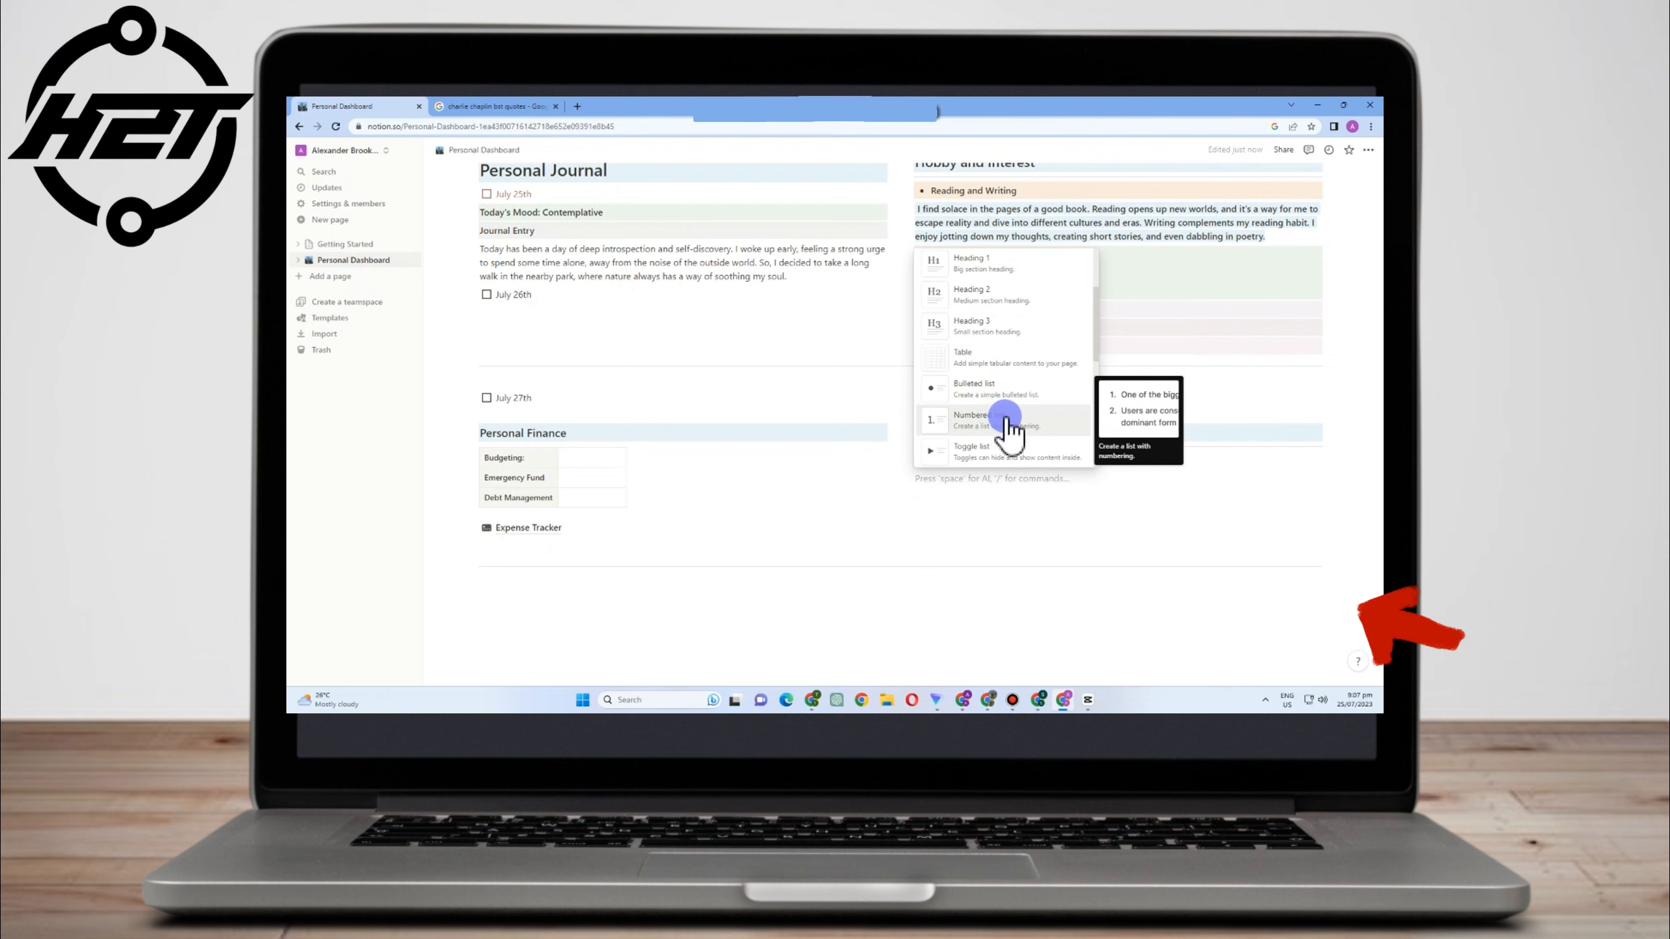
scroll(999, 424, "down", 3)
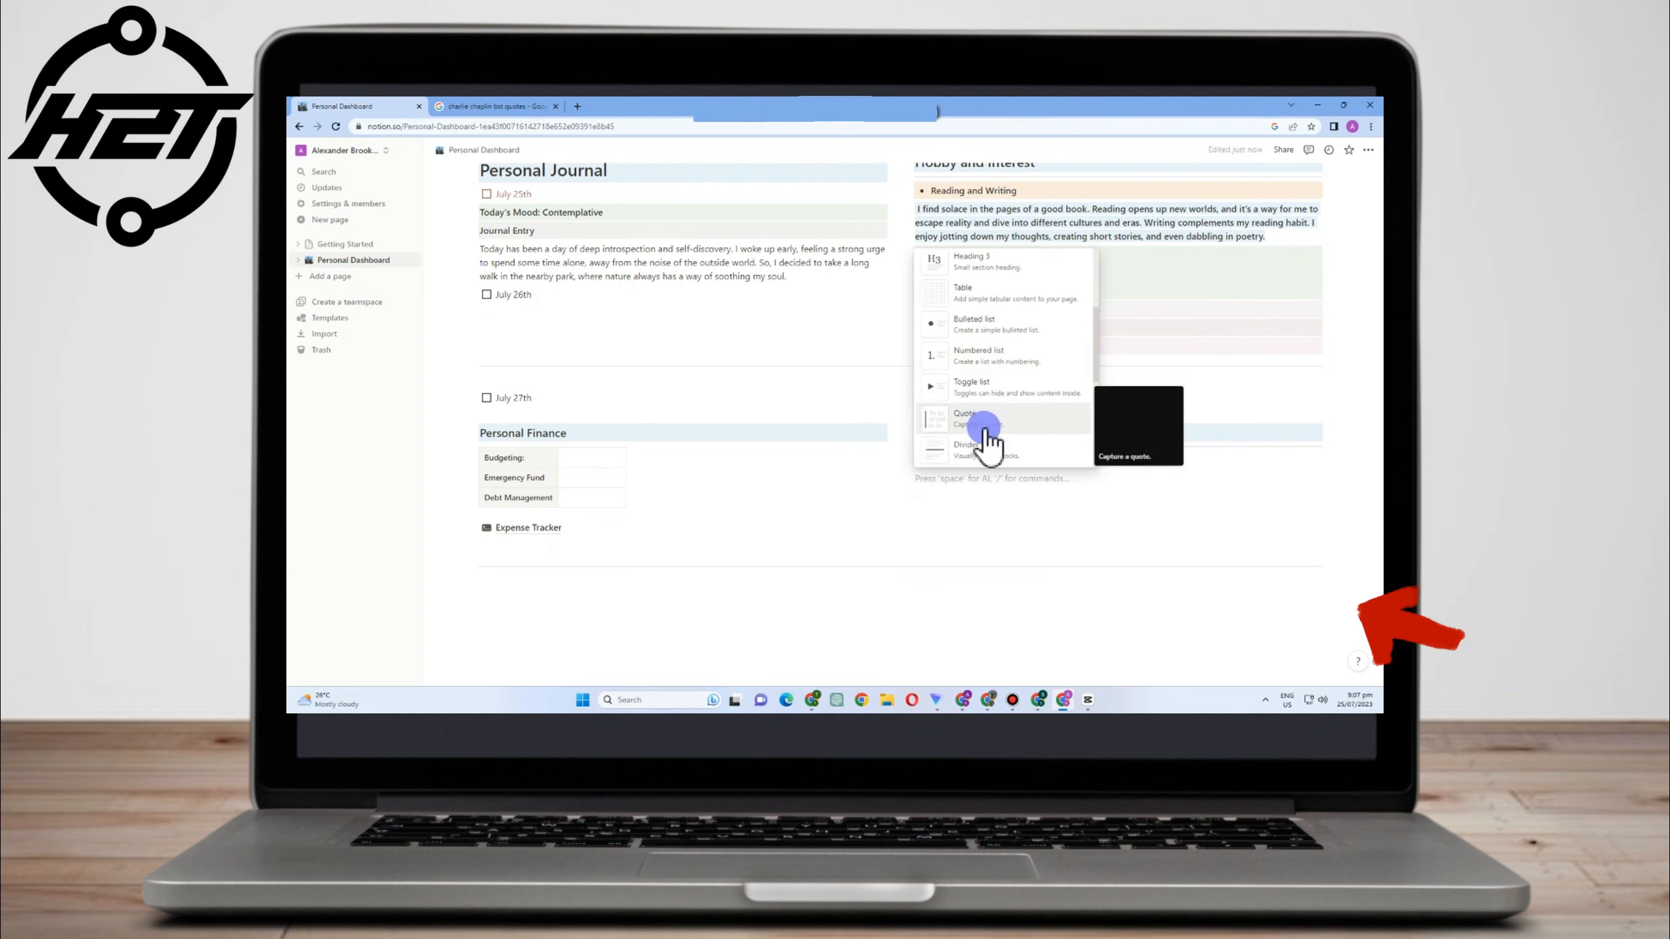
scroll(986, 411, "down", 2)
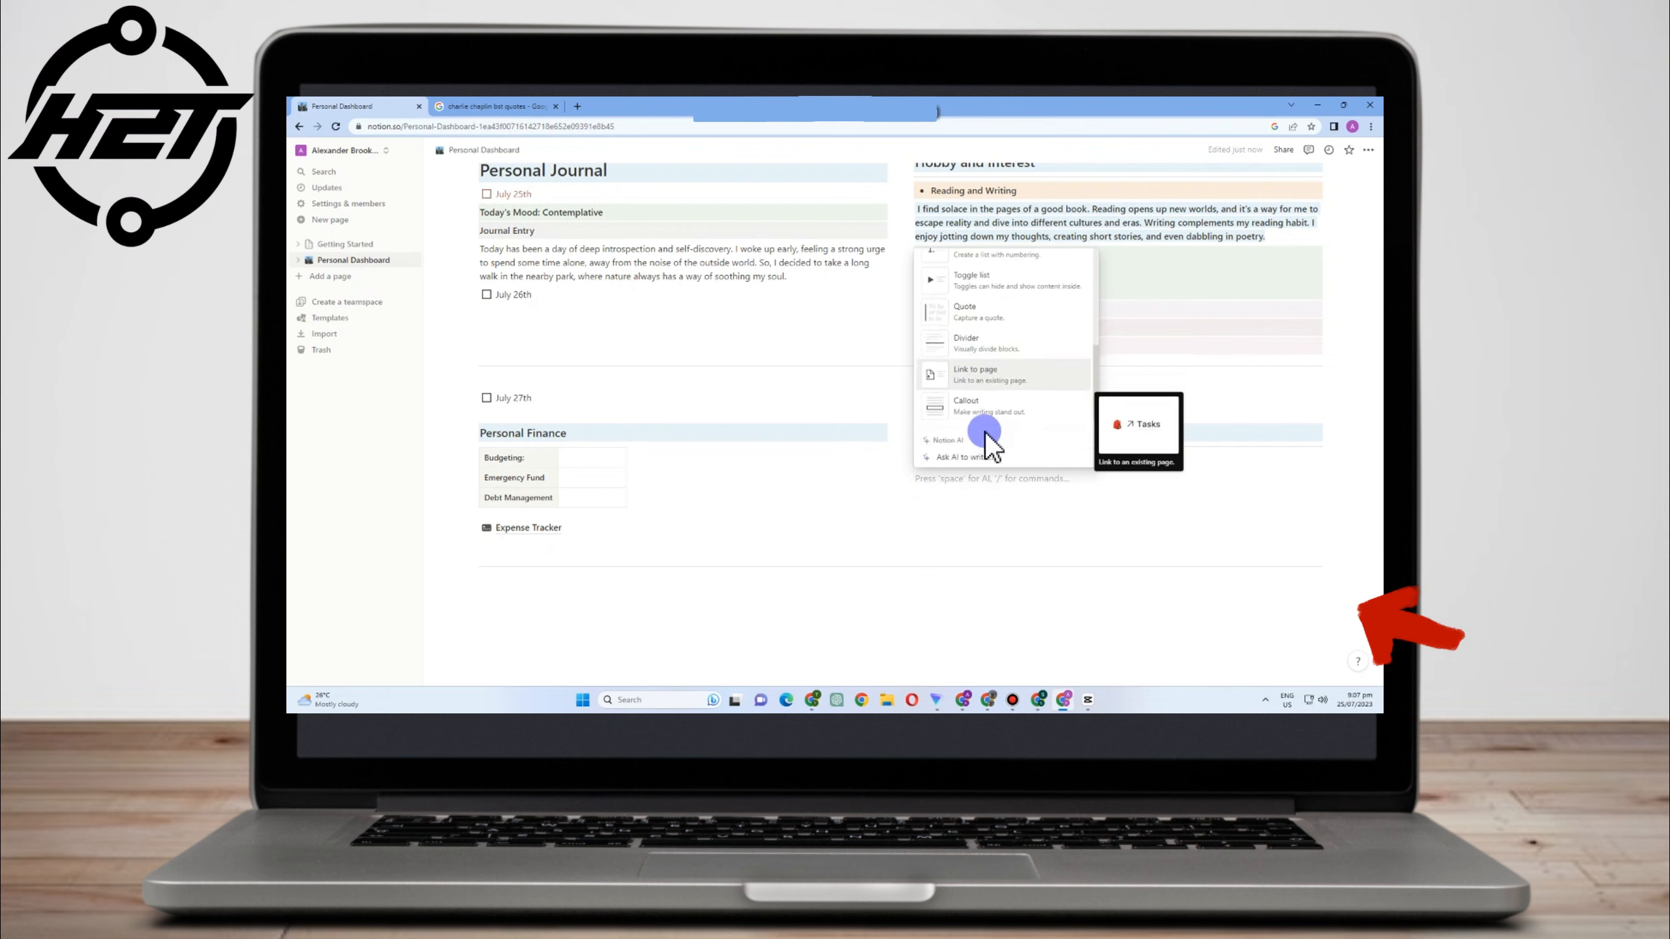
scroll(993, 438, "up", 2)
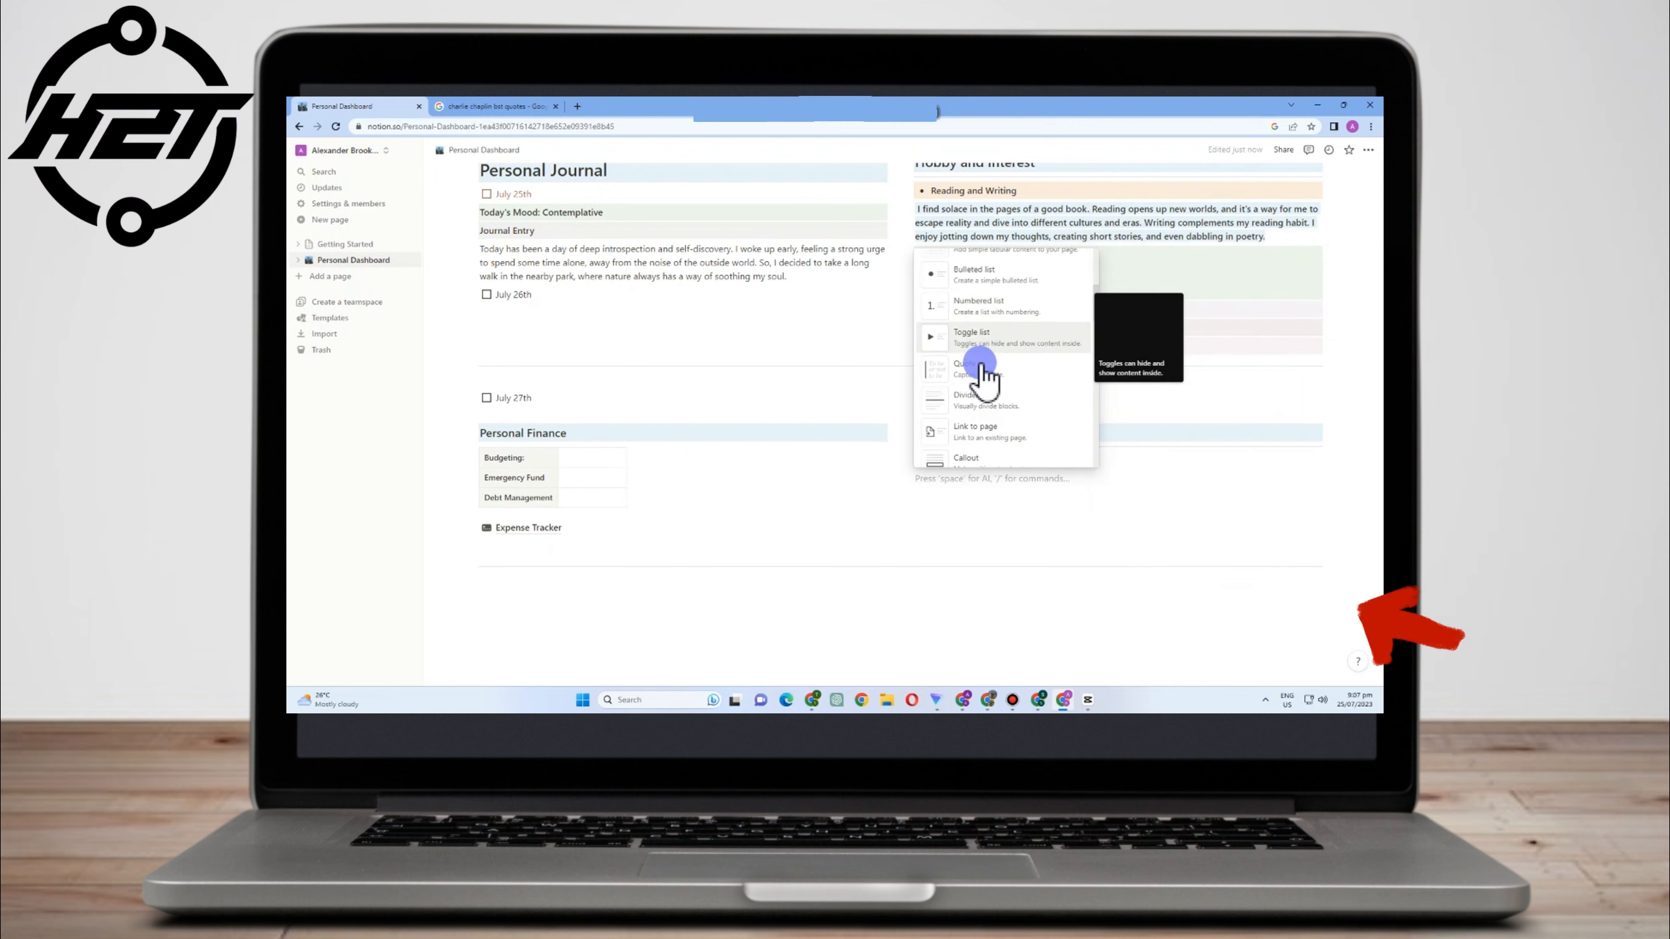
left_click(986, 306)
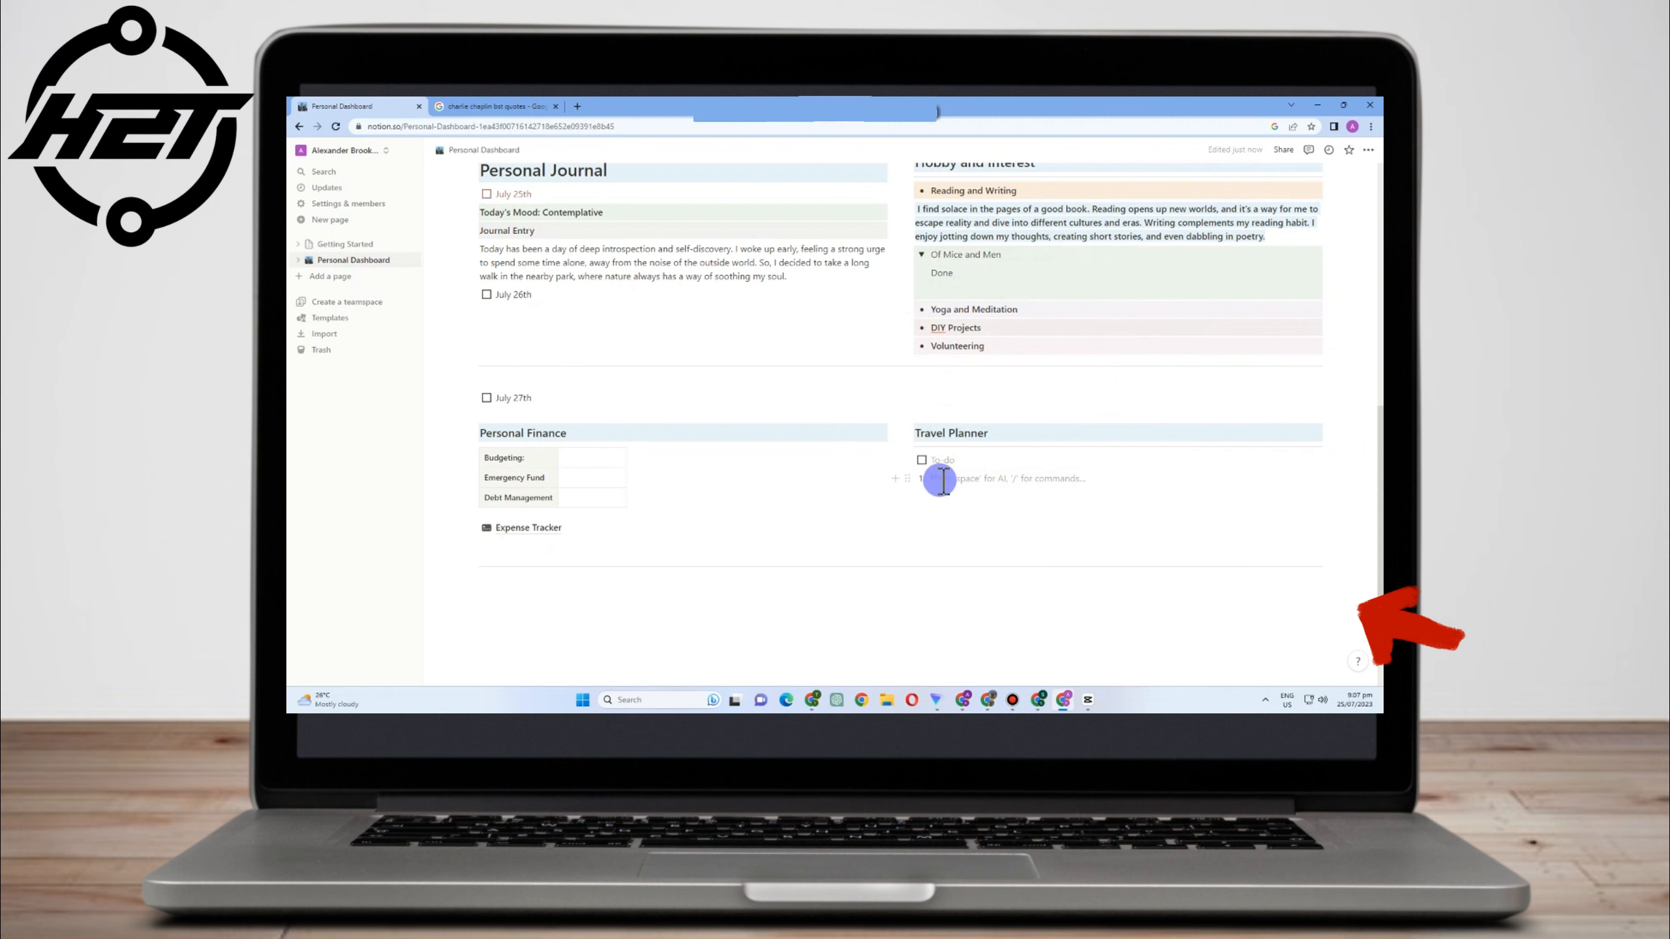
type("Destination and Dates Transportation Accommodation Itinerary Budget and Expenses Health and Safety")
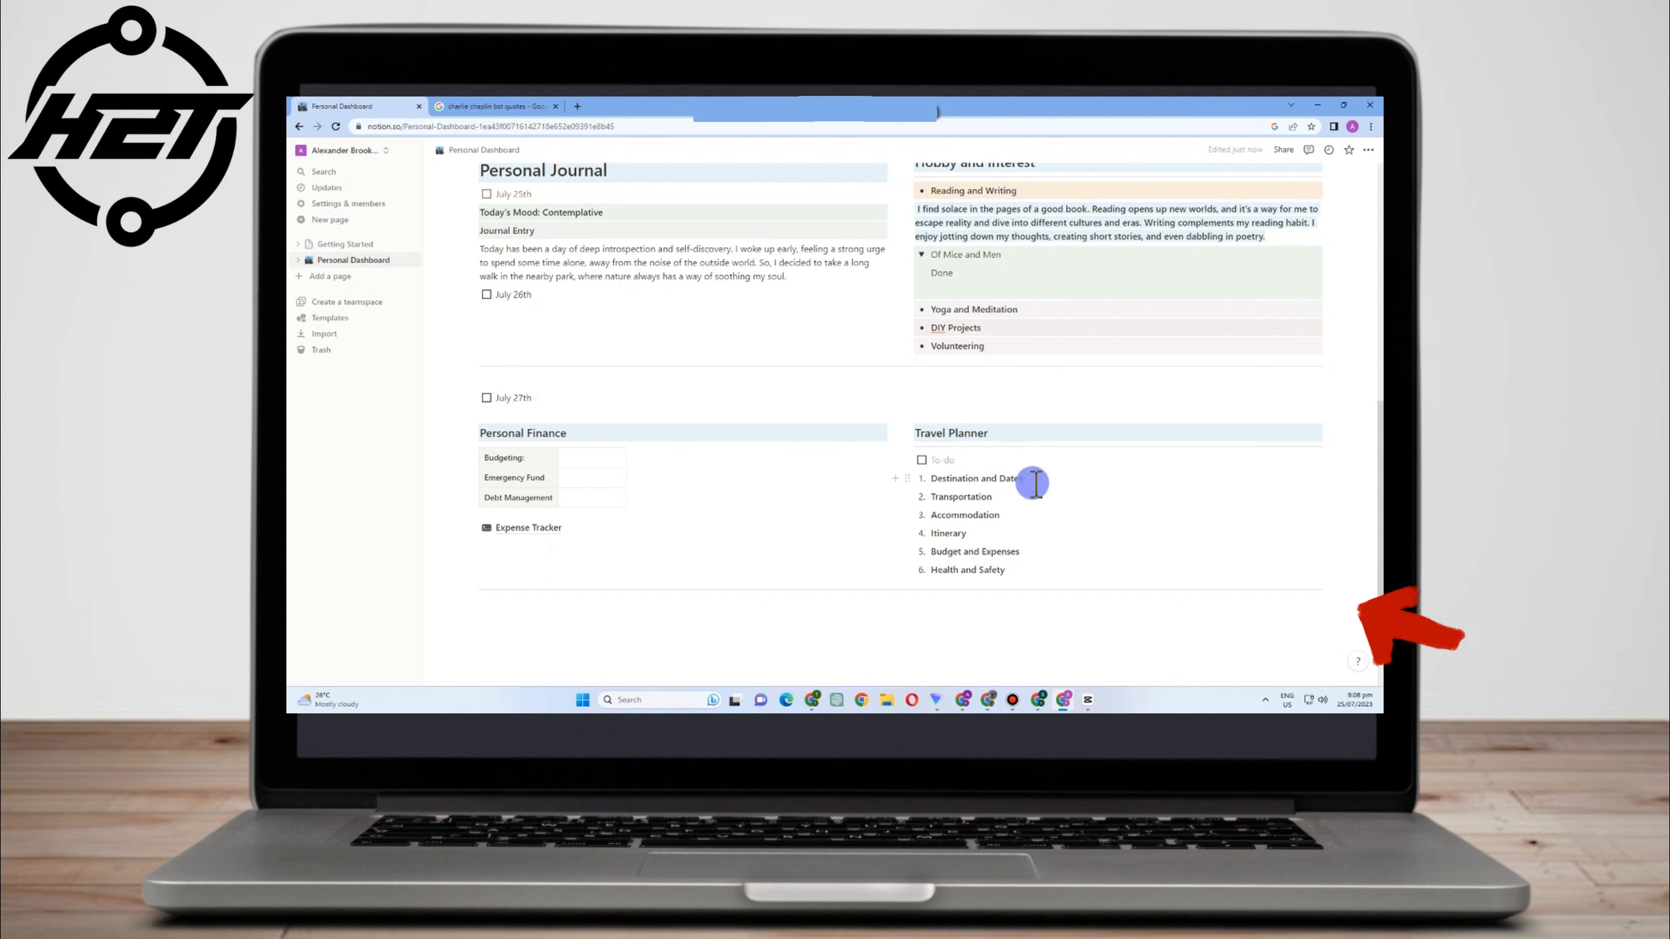
Below item 1, write "Start by specifying the destination of your trip and the dates of travel. This will serve as the foundation for your entire travel plan."
type("/")
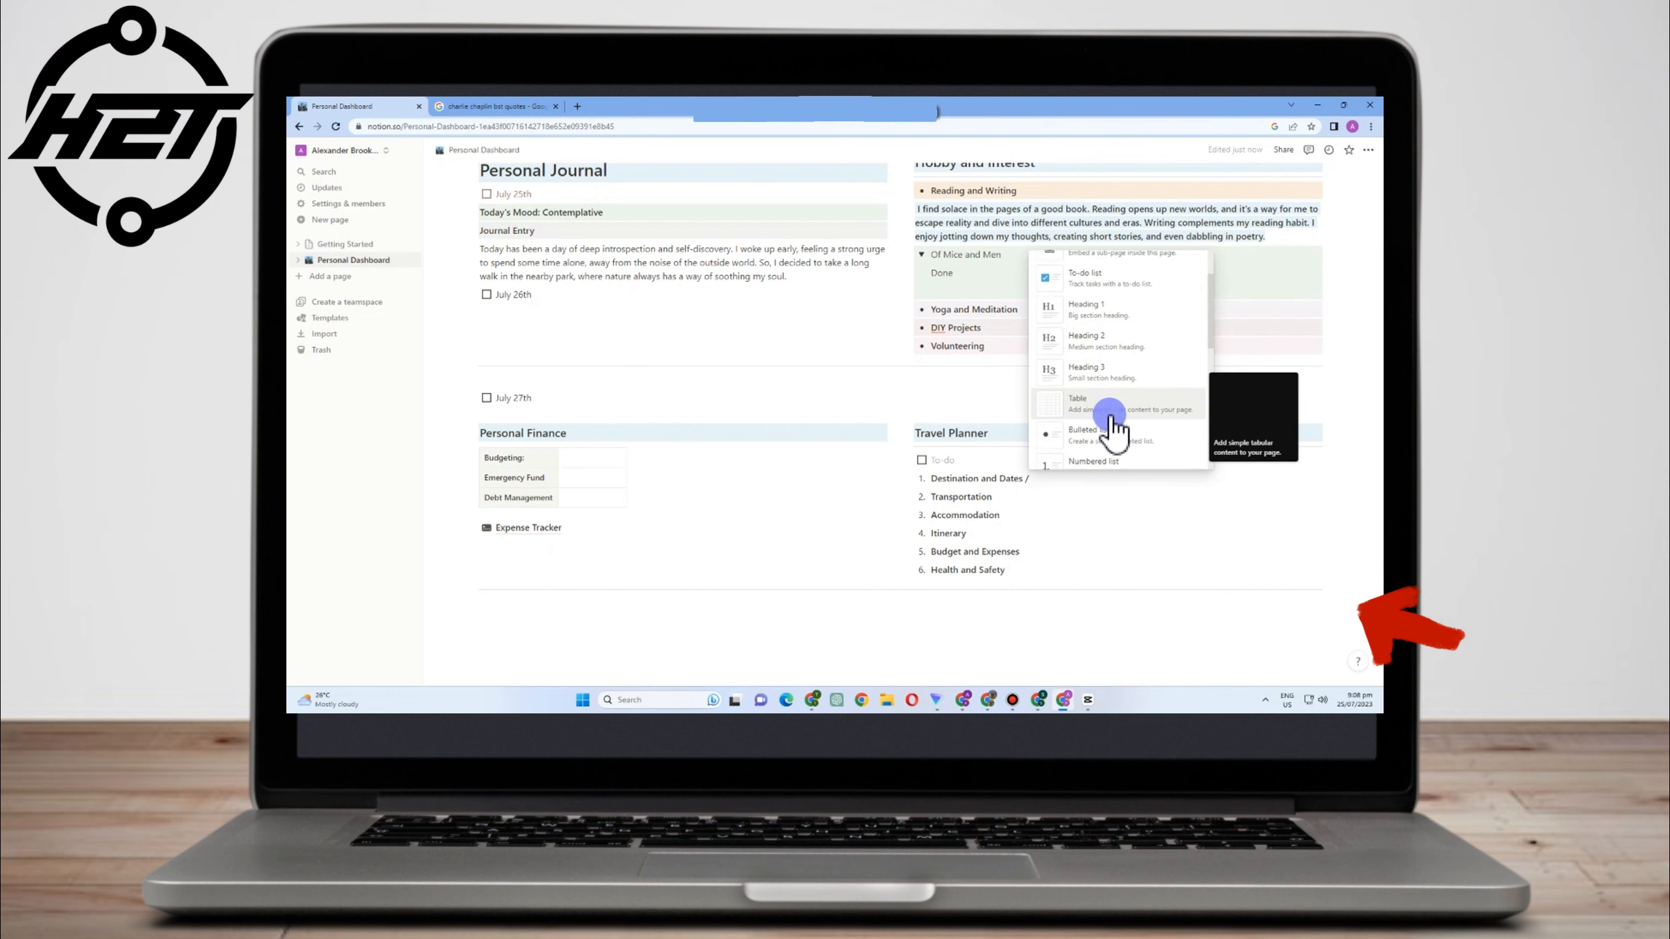
left_click(1110, 288)
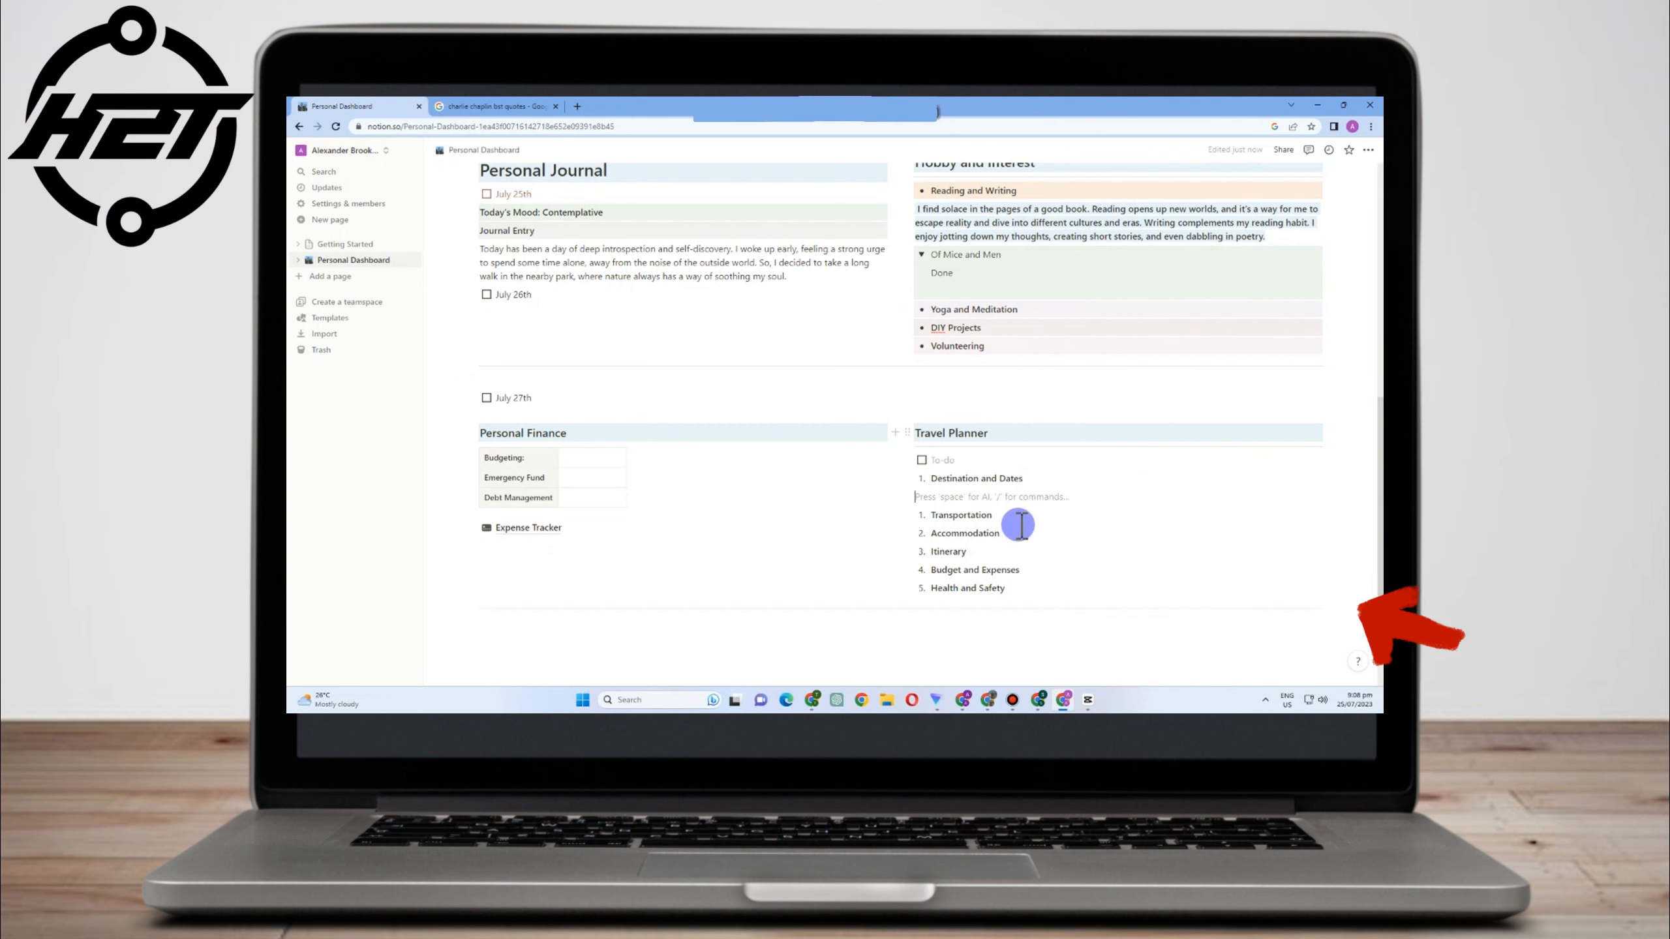
type("Start by specifying the destination of your trip and the dates of travel. This will serve as the foundation for your entire travel plan.")
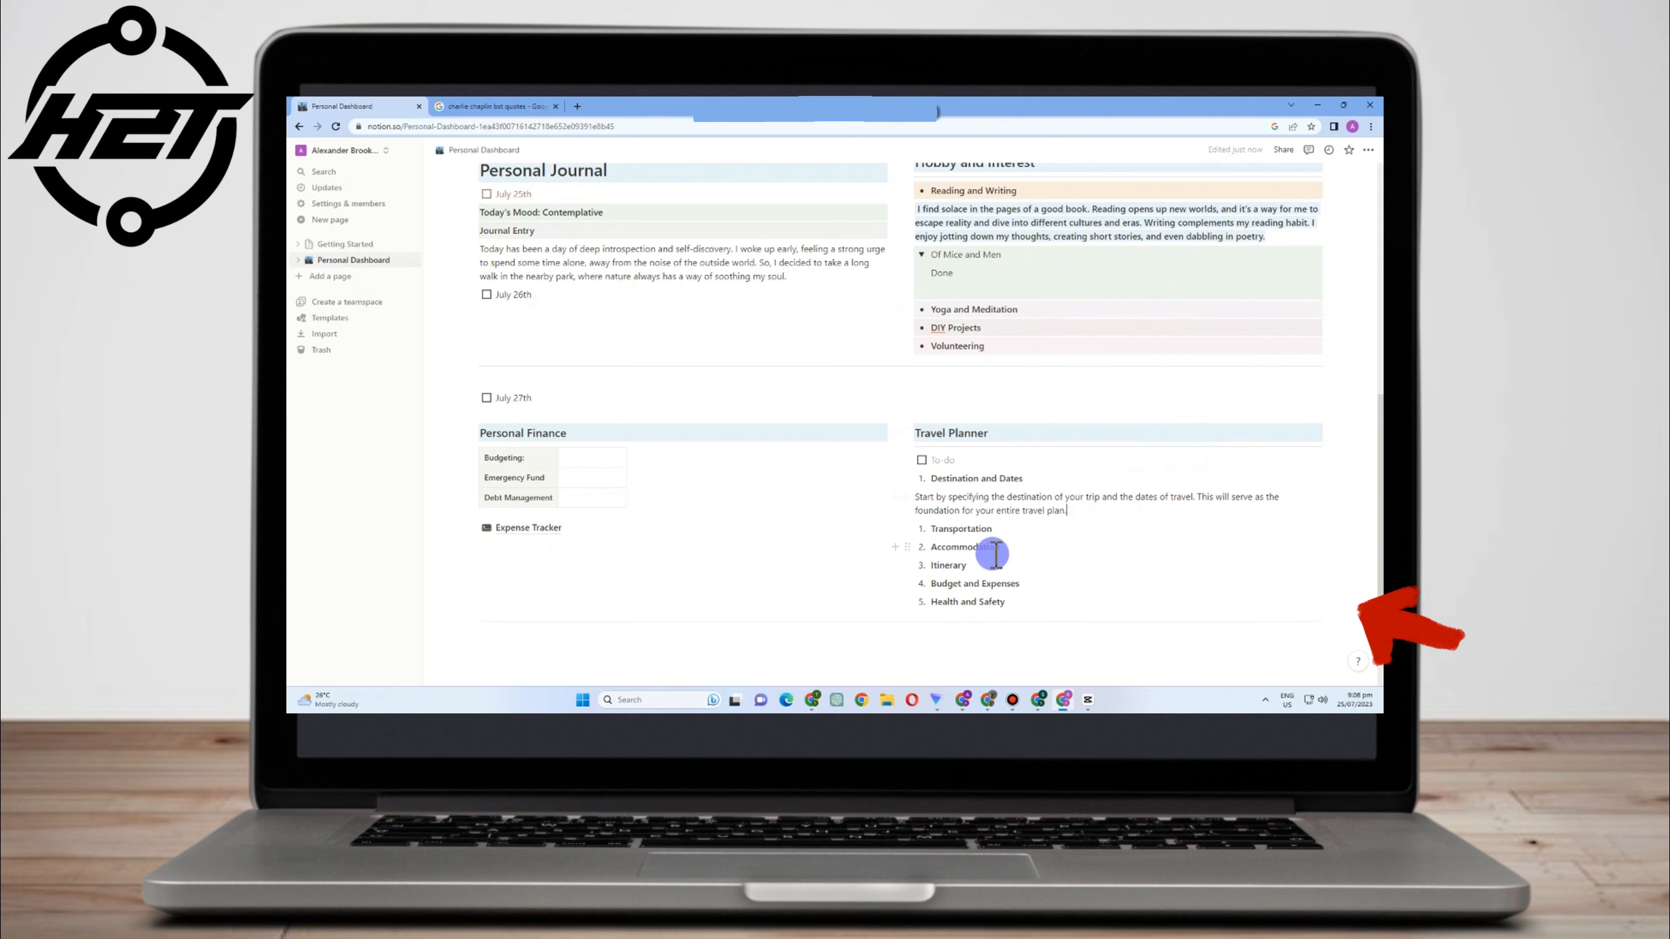
Give the description paragraph under Destination and Dates a pink background
type("/")
key("Escape")
type("/pi")
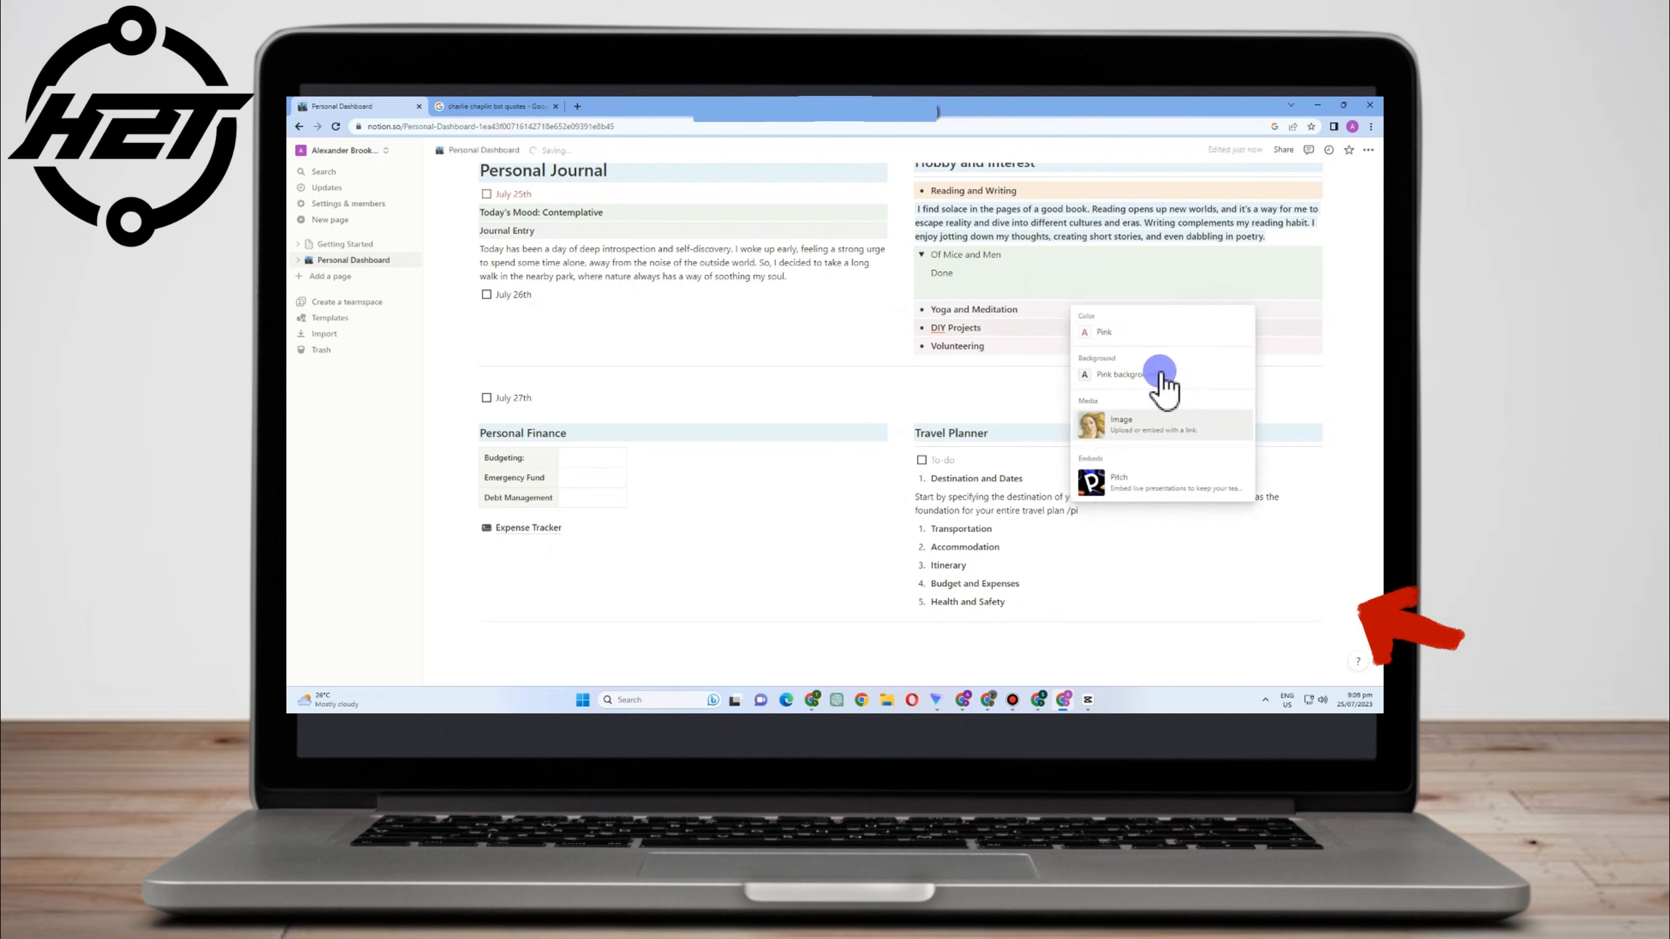
left_click(1158, 375)
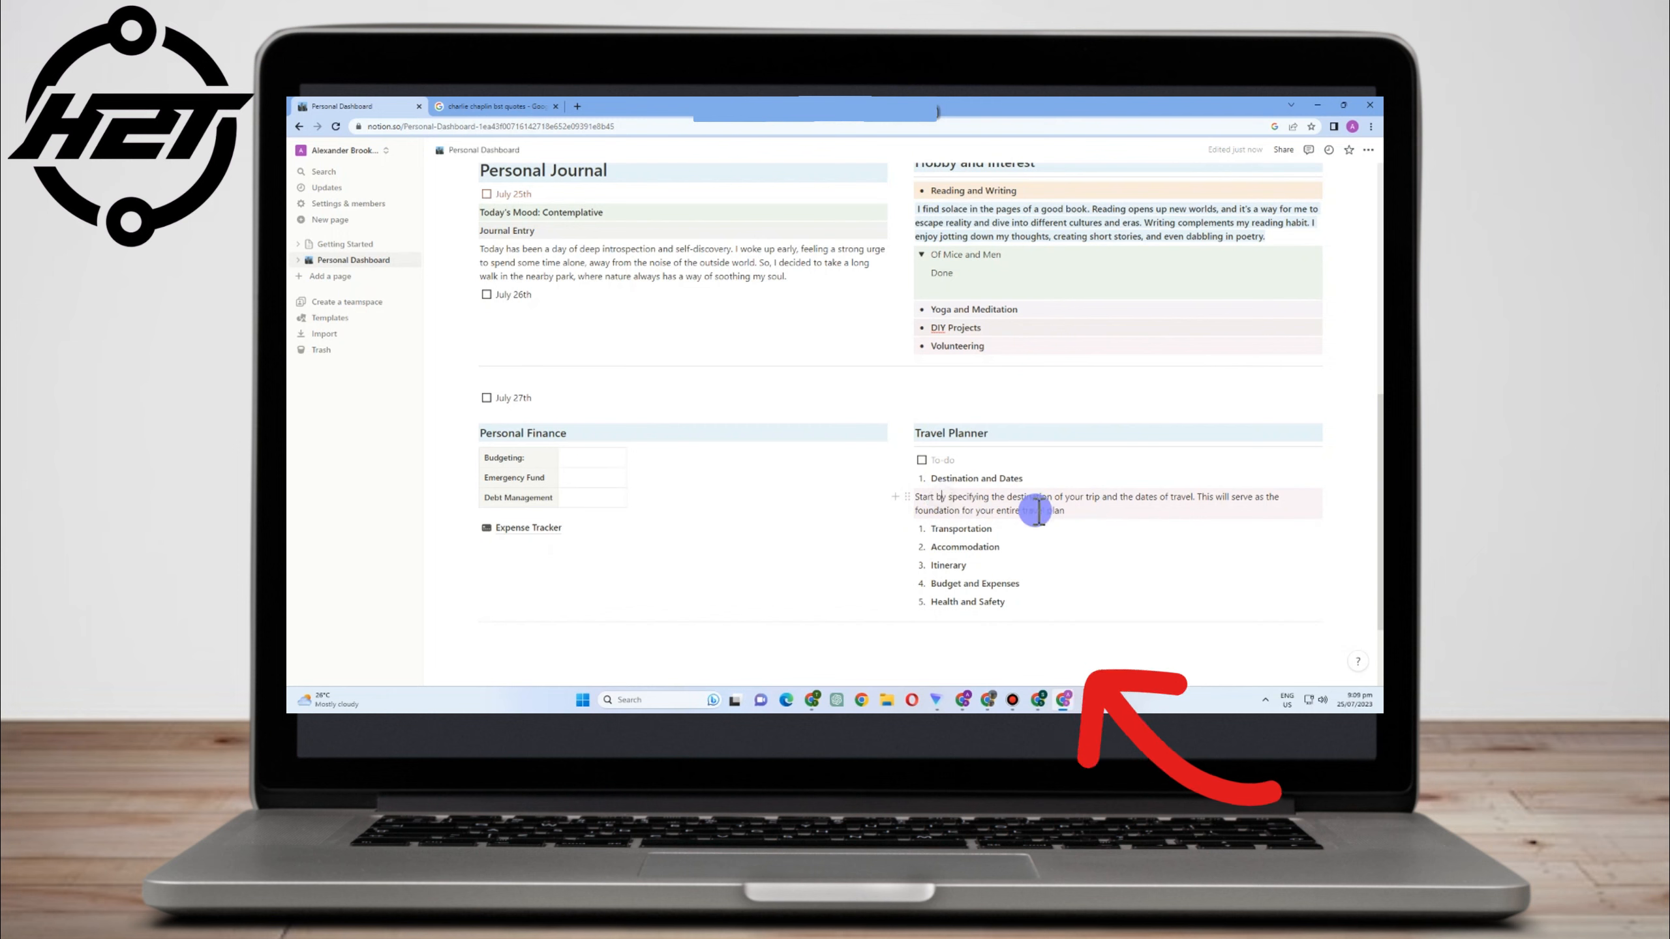
left_click(906, 499)
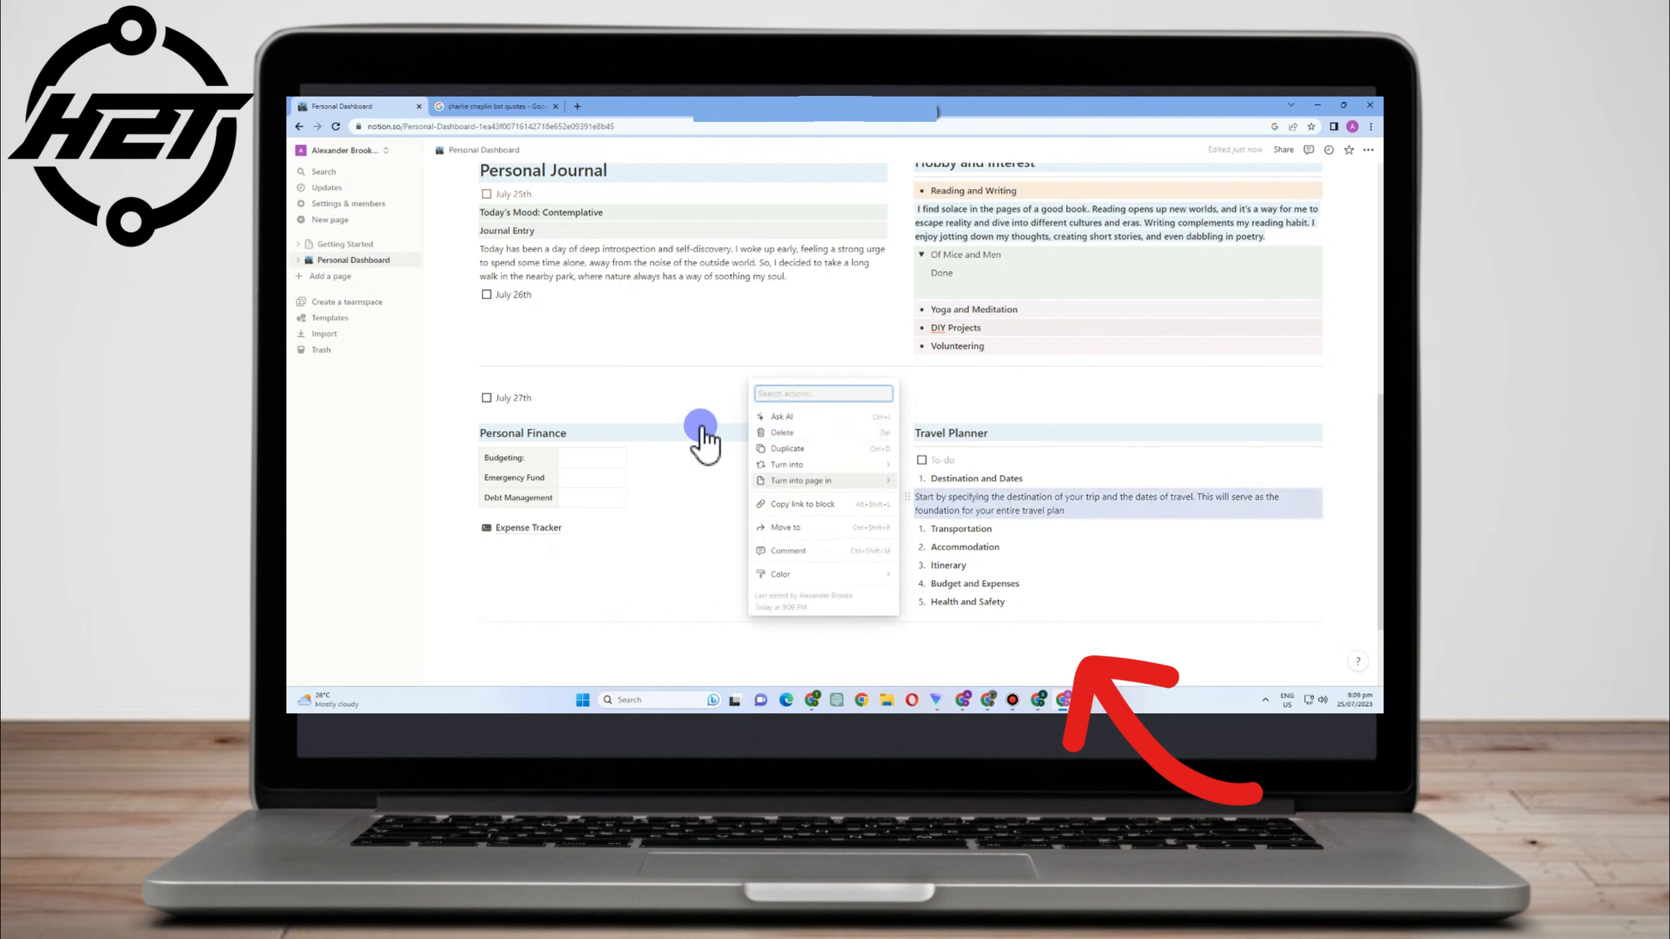
left_click(801, 481)
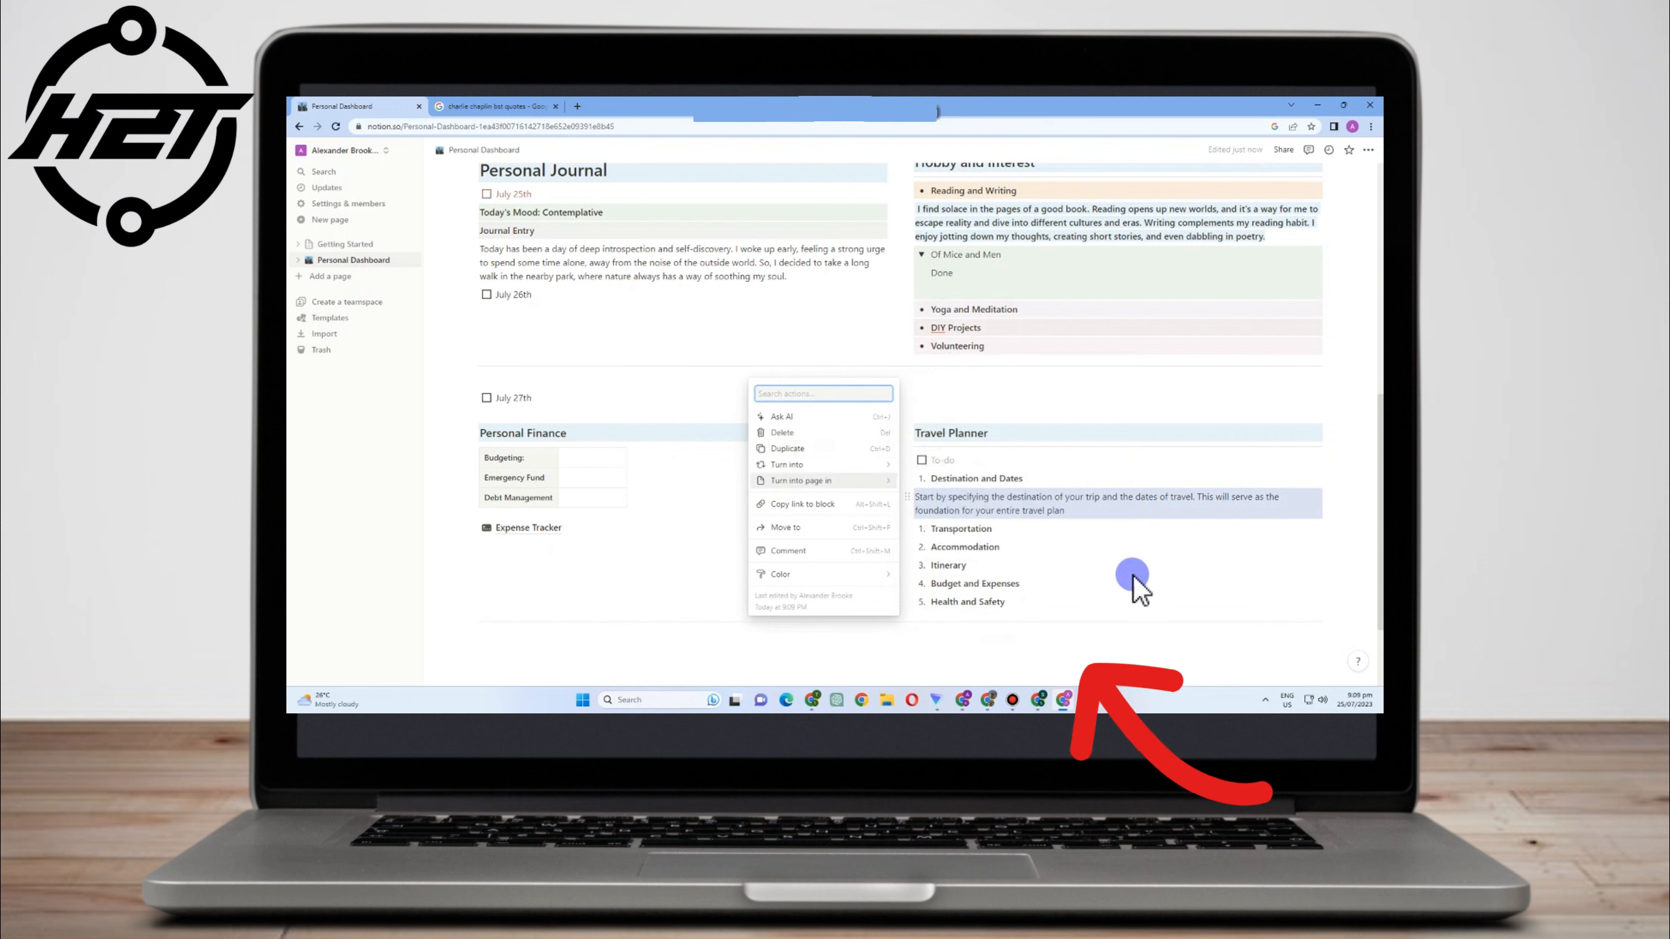
left_click(1266, 434)
left_click(1165, 567)
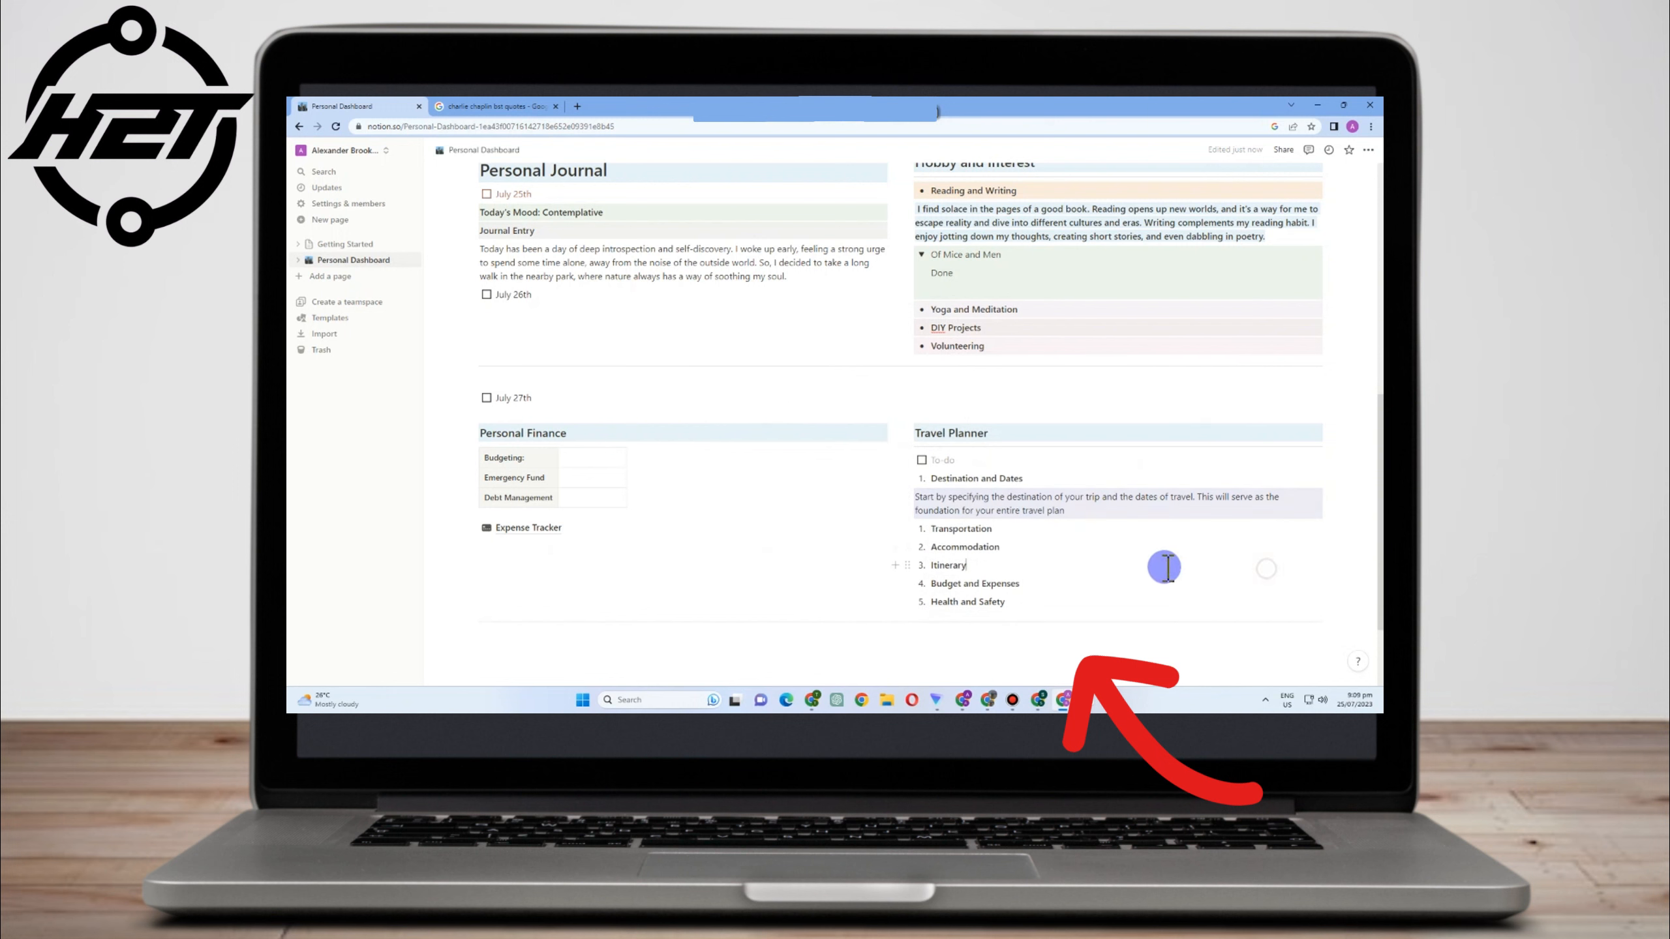
Insert a divider beneath the Transportation item and remove it again
left_click(1008, 530)
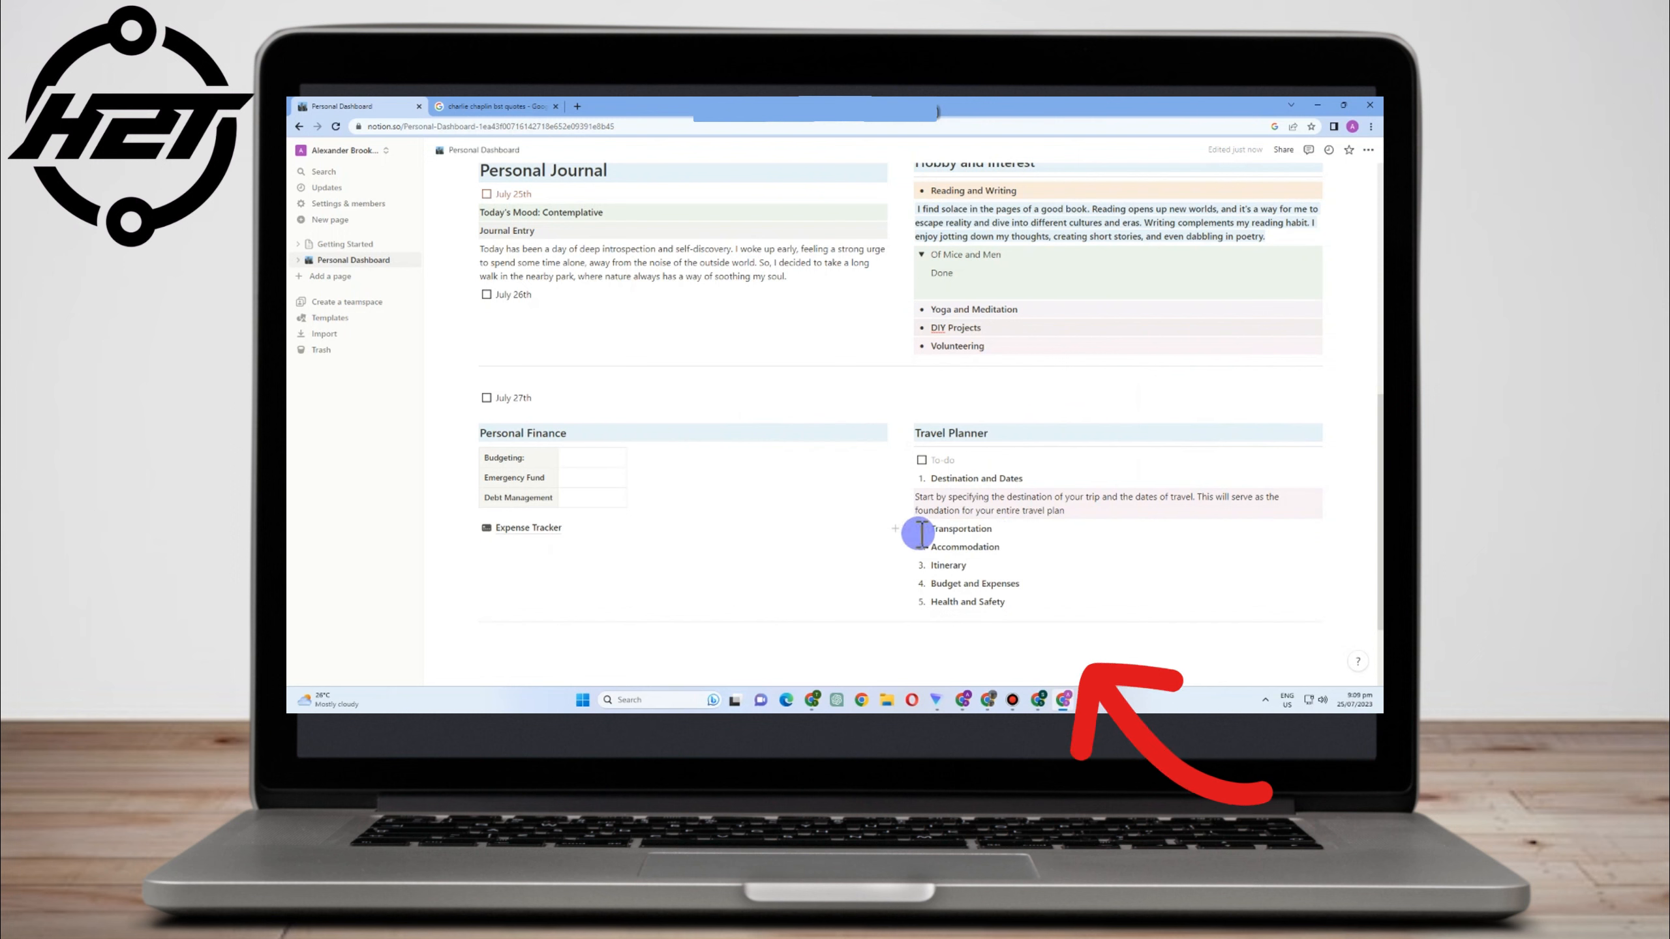
left_click(897, 532)
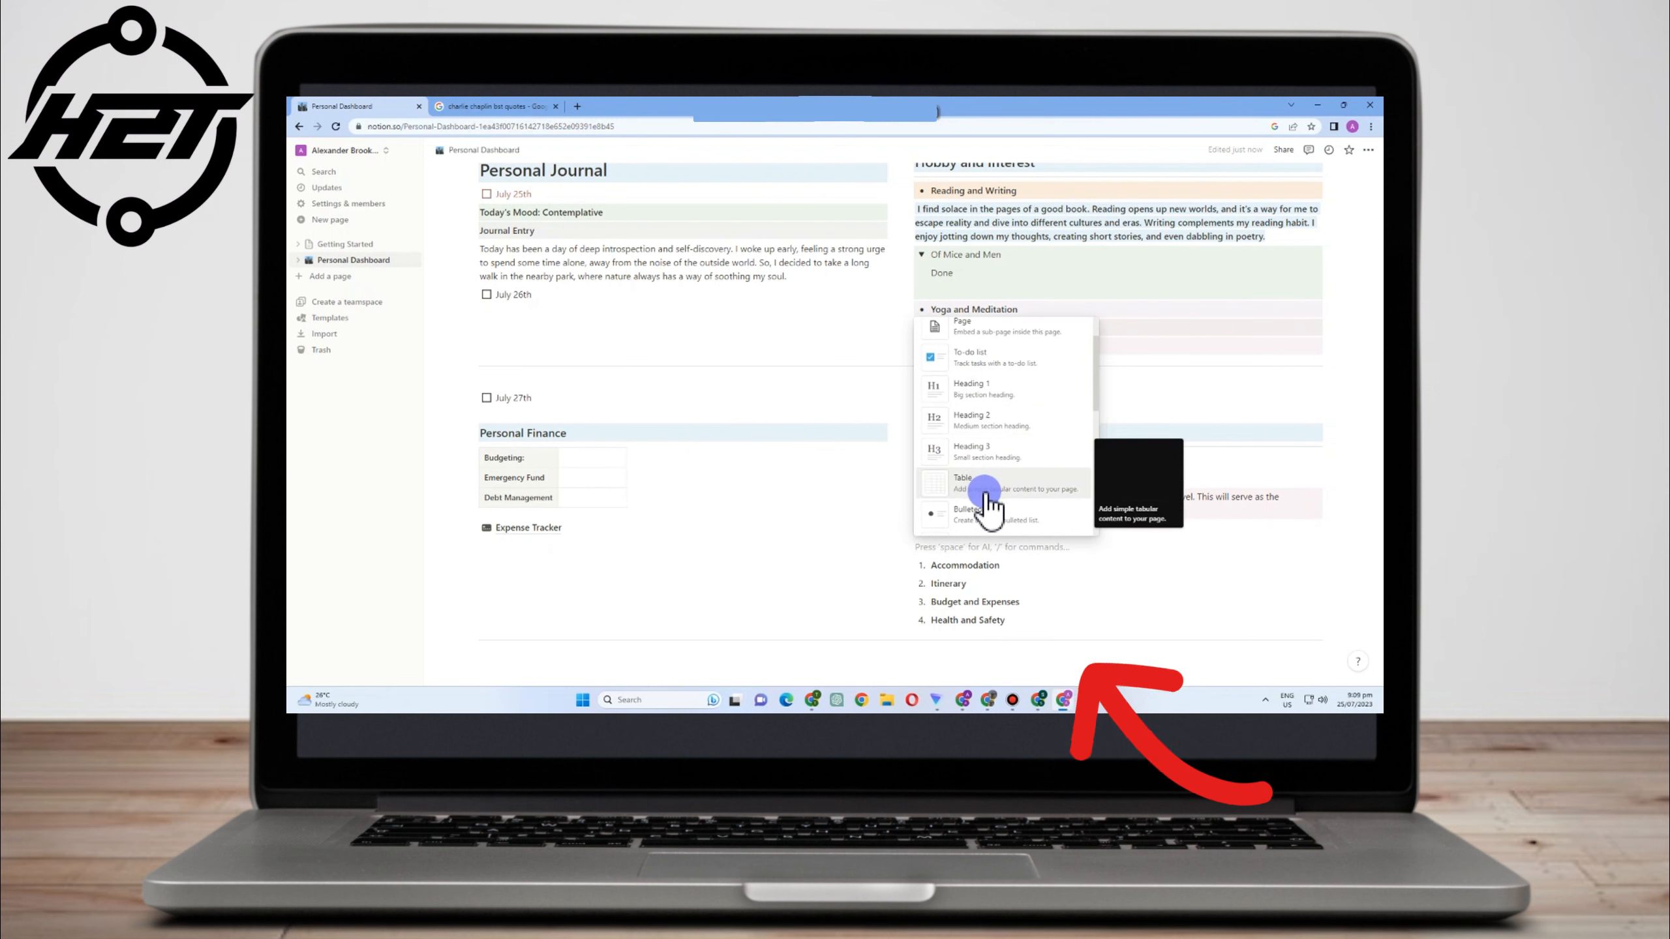
scroll(992, 496, "down", 2)
scroll(993, 500, "down", 2)
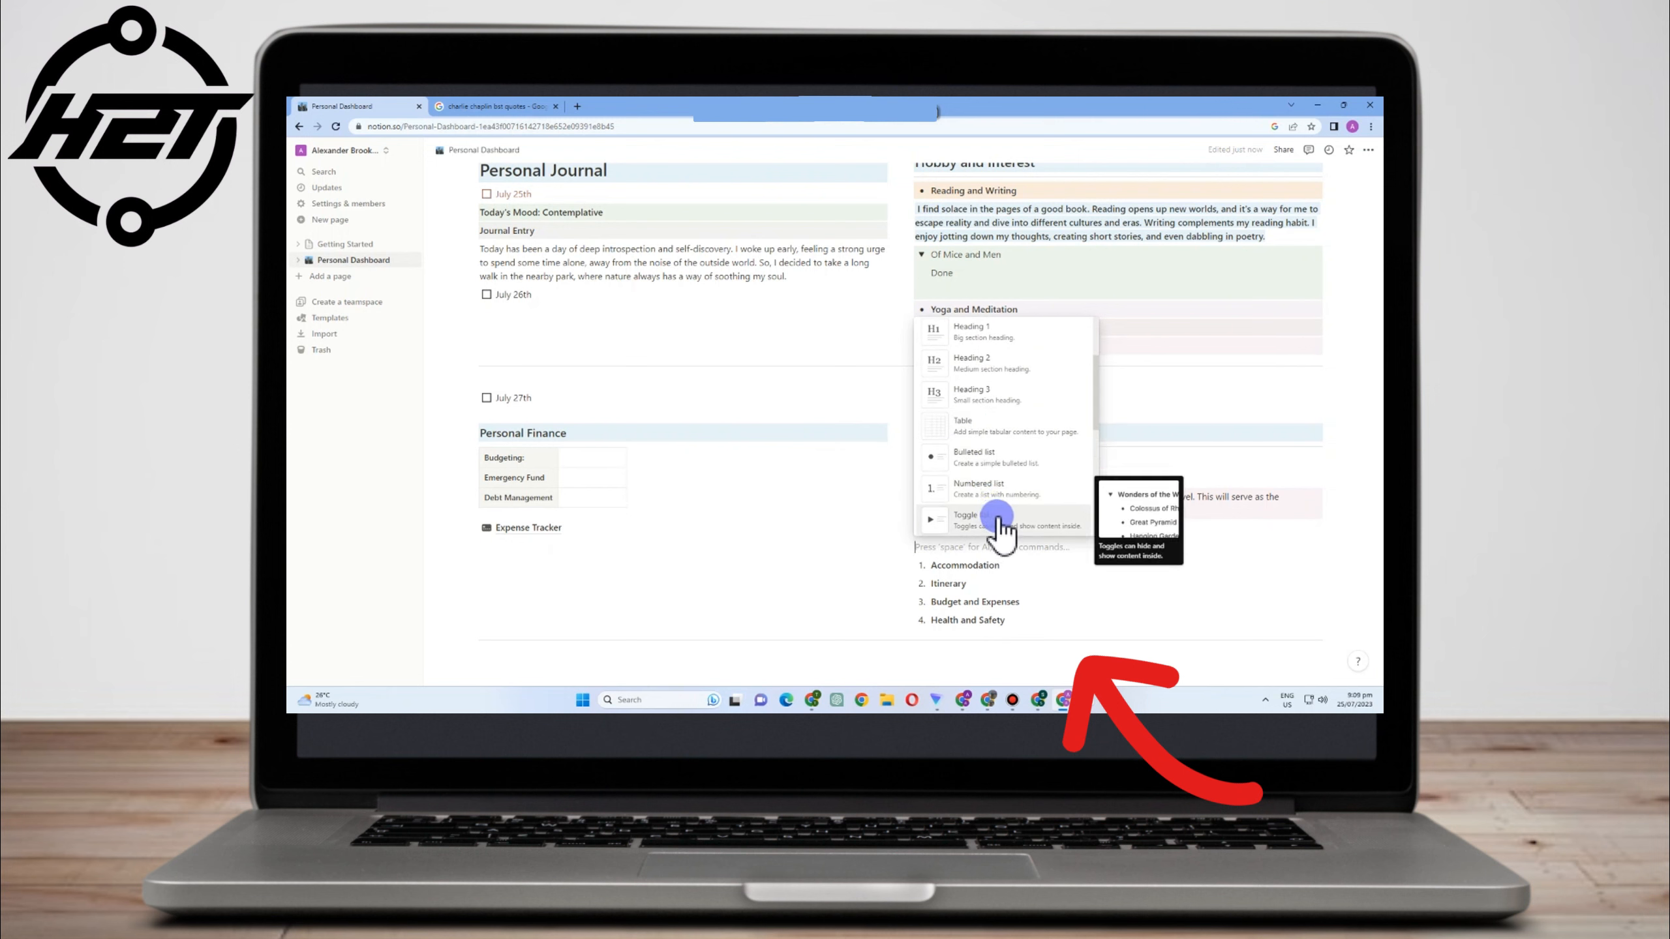
scroll(1005, 521, "down", 1)
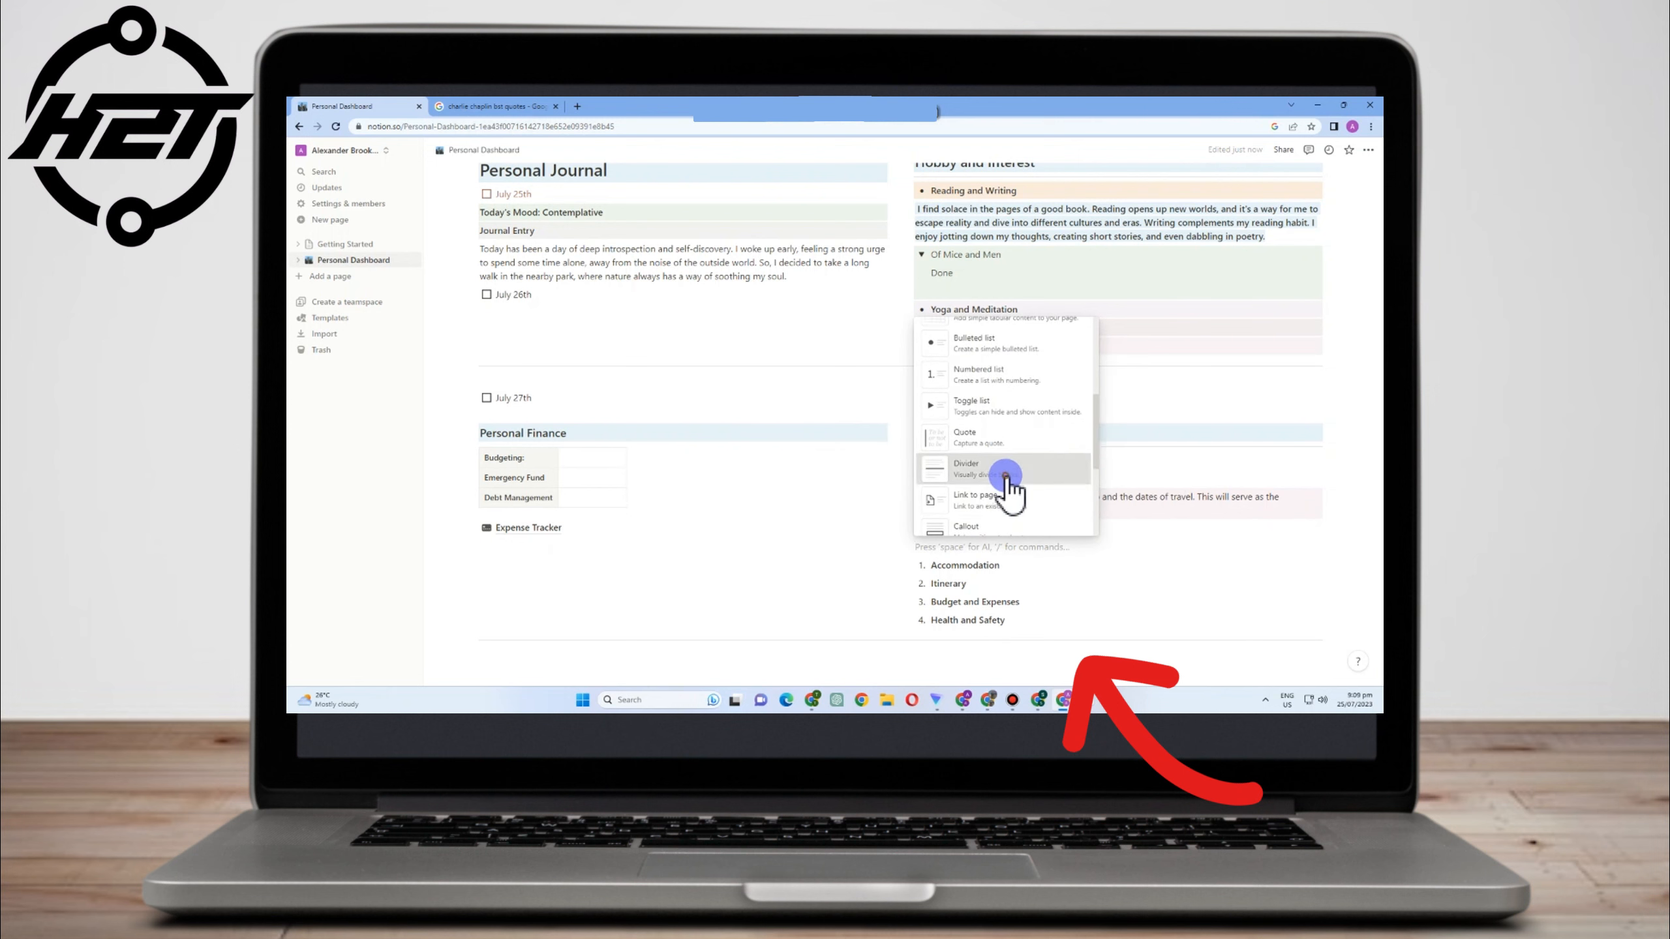
left_click(1002, 478)
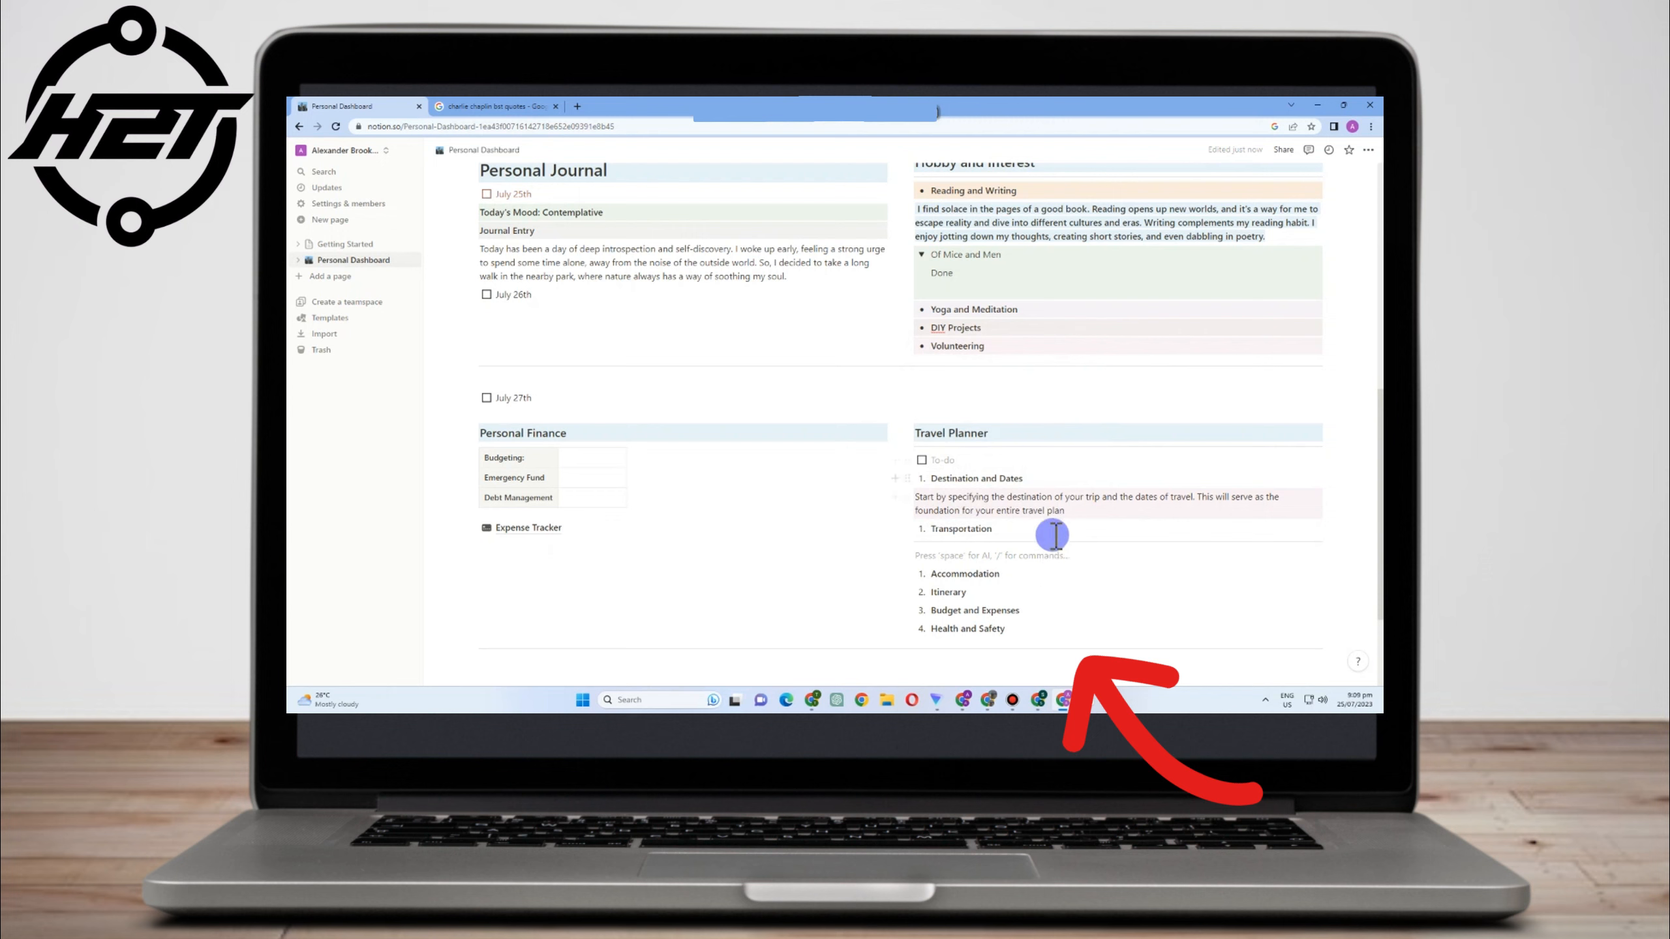
left_click(1001, 536)
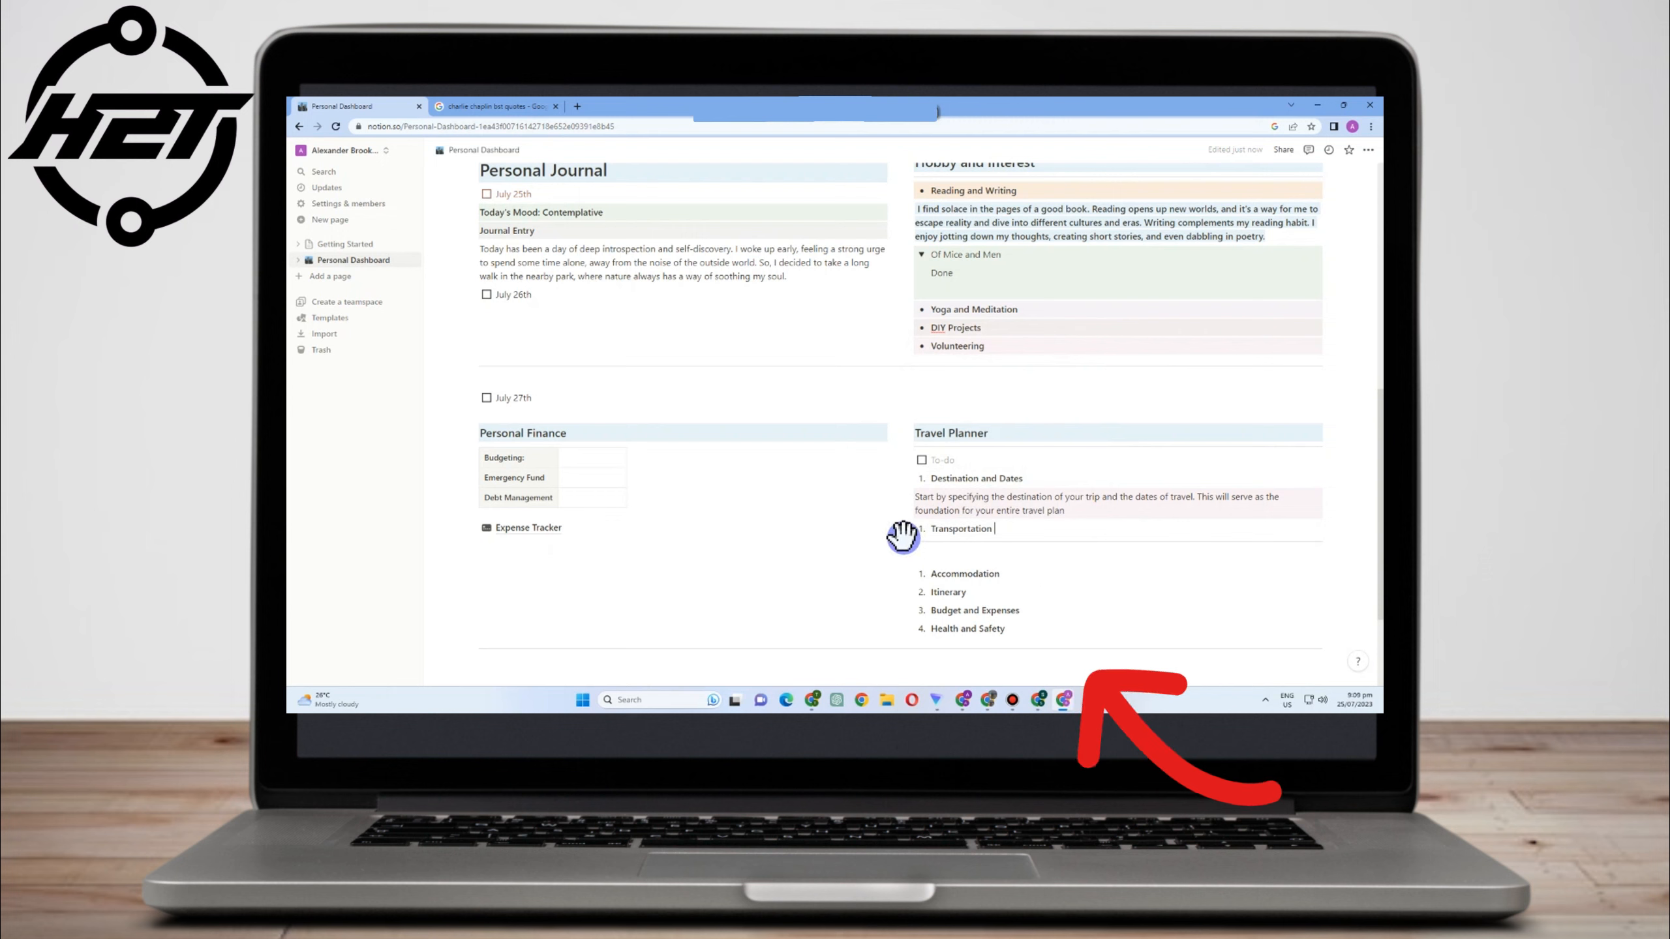
key("BackSpace")
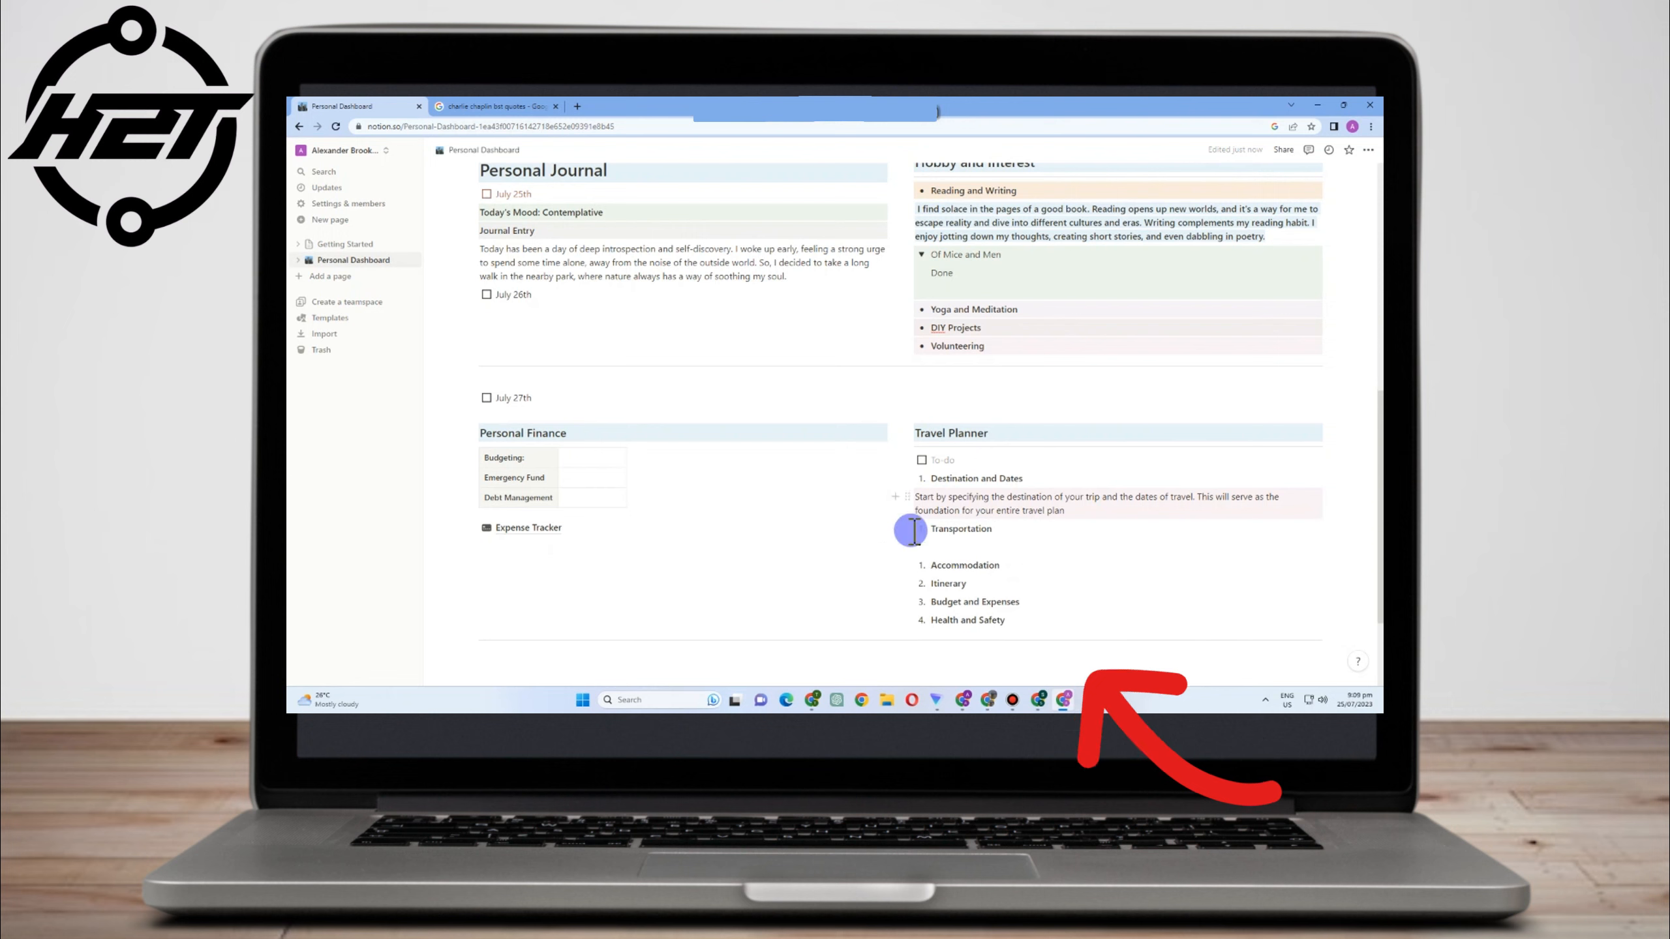
Try an empty numbered list item directly beneath Transportation and clear it again
left_click(887, 529)
scroll(981, 527, "down", 3)
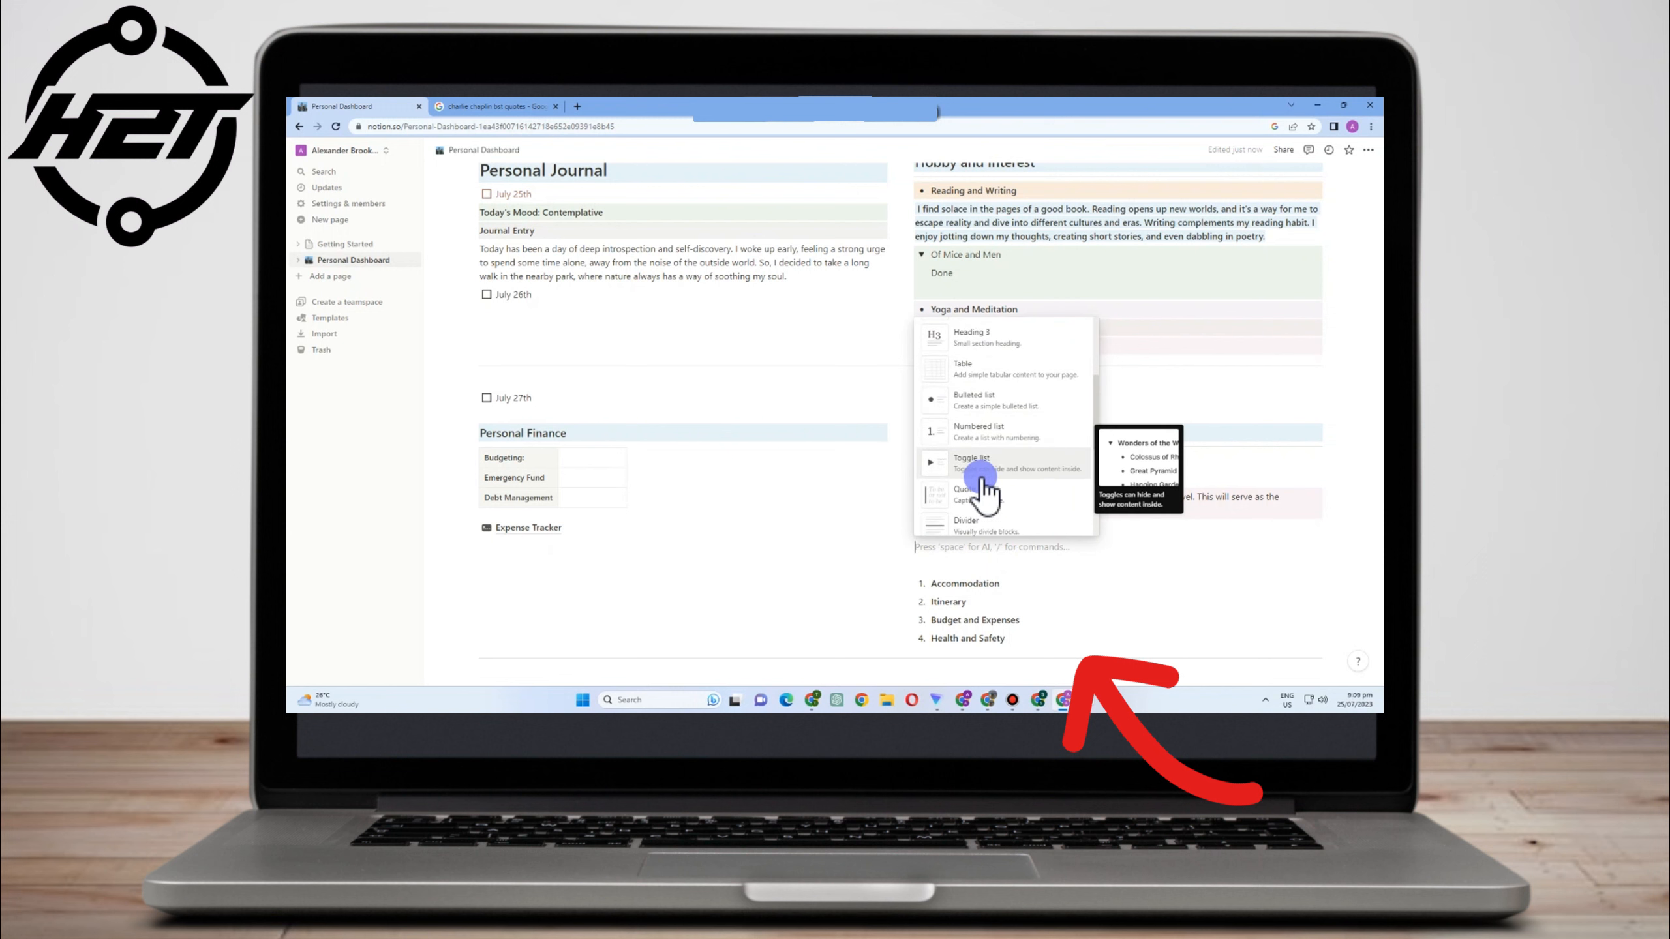
left_click(999, 432)
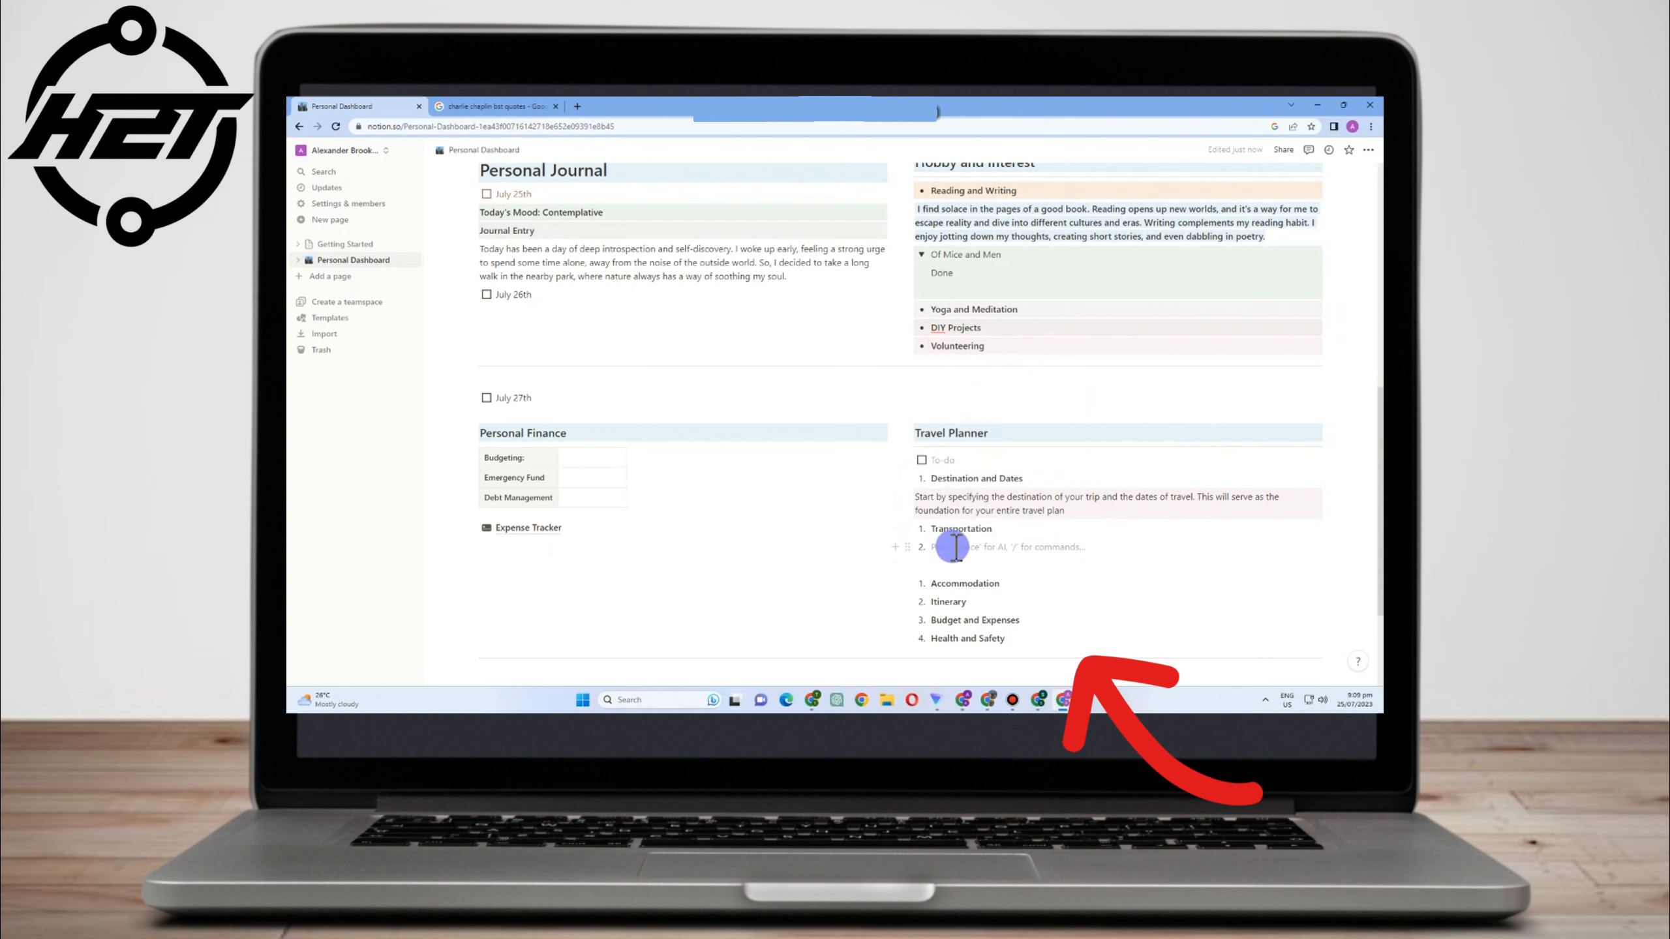
key("BackSpace")
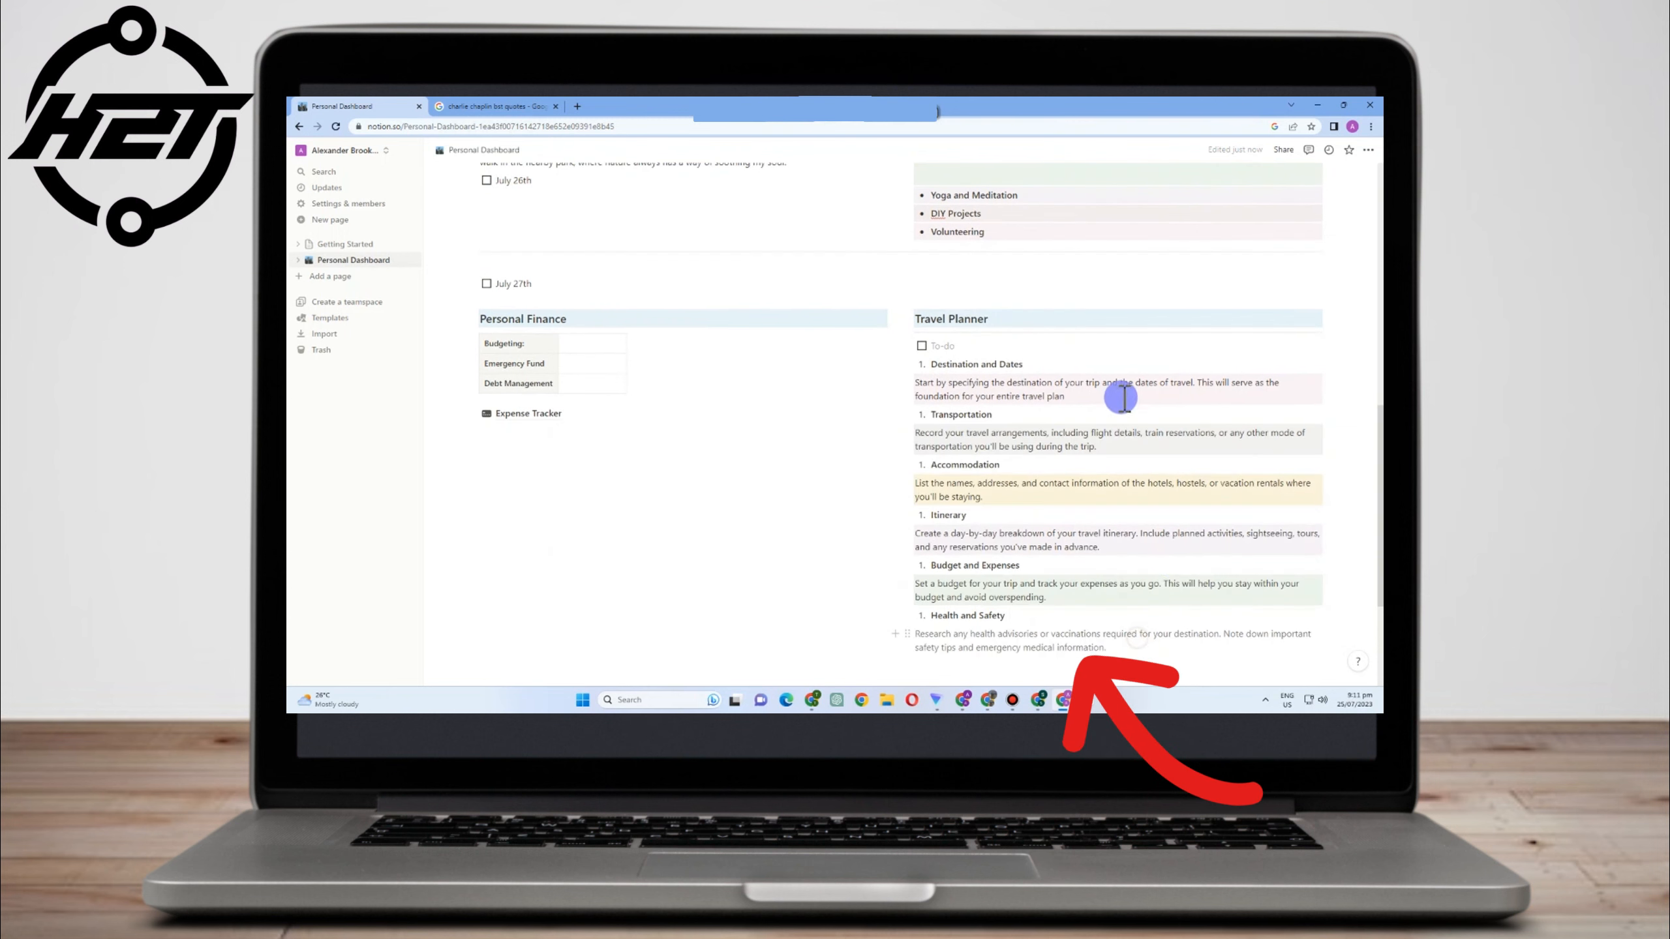
Give the description paragraph under Health and Safety in the Travel Planner a blue background
scroll(1118, 440, "up", 5)
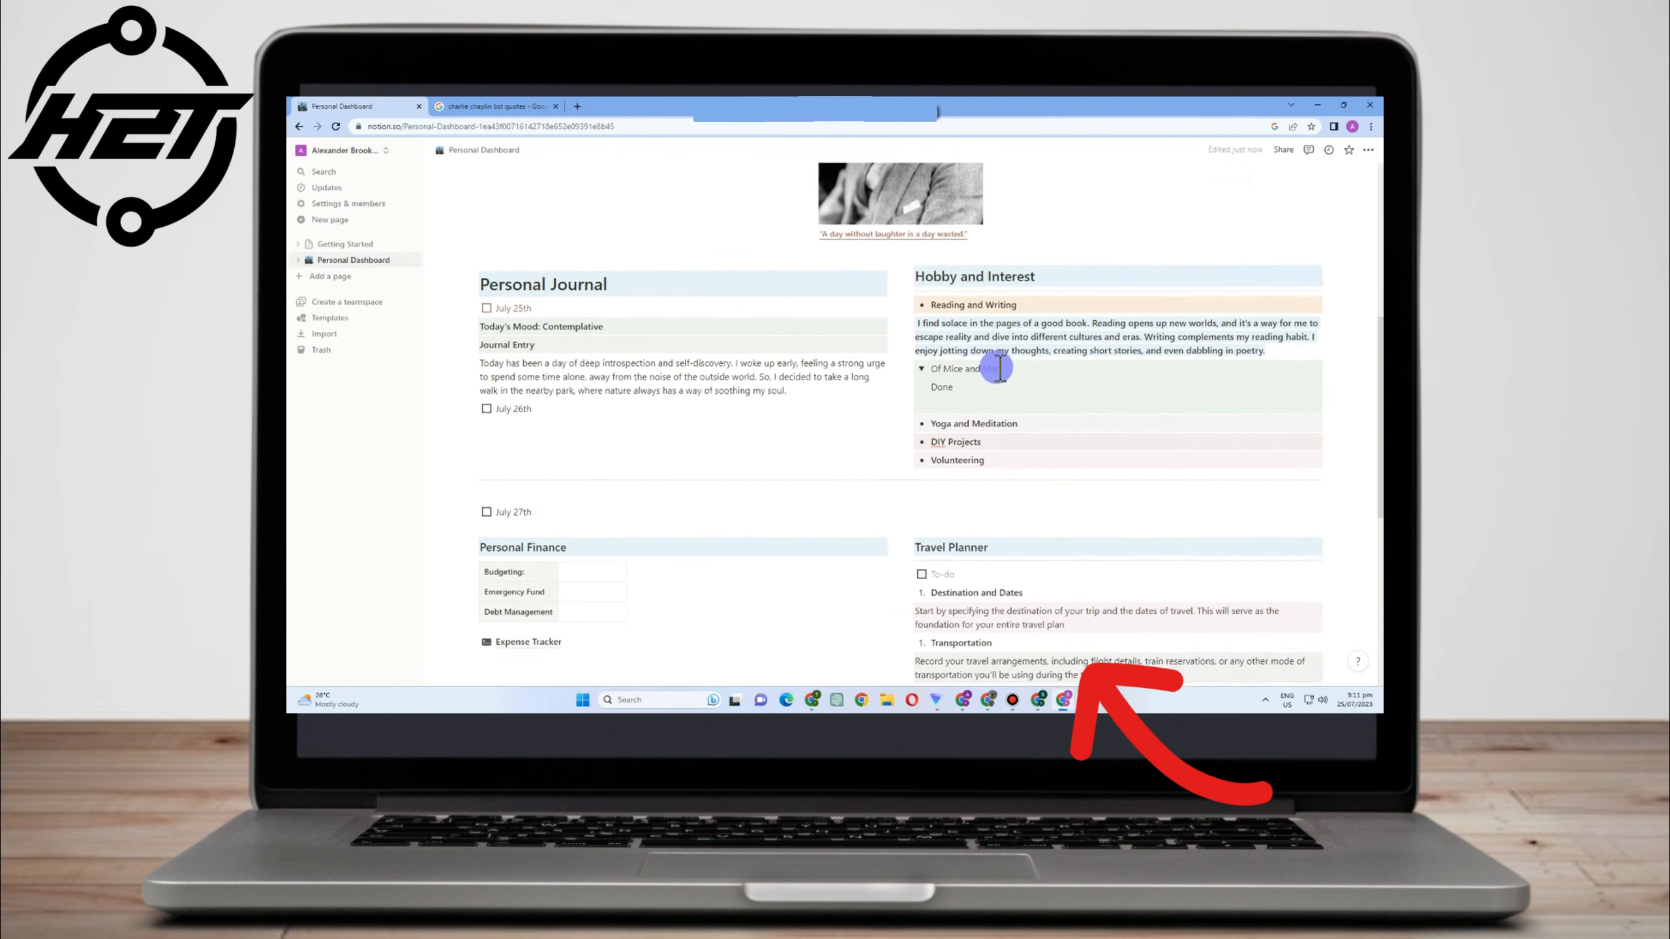
scroll(962, 361, "down", 5)
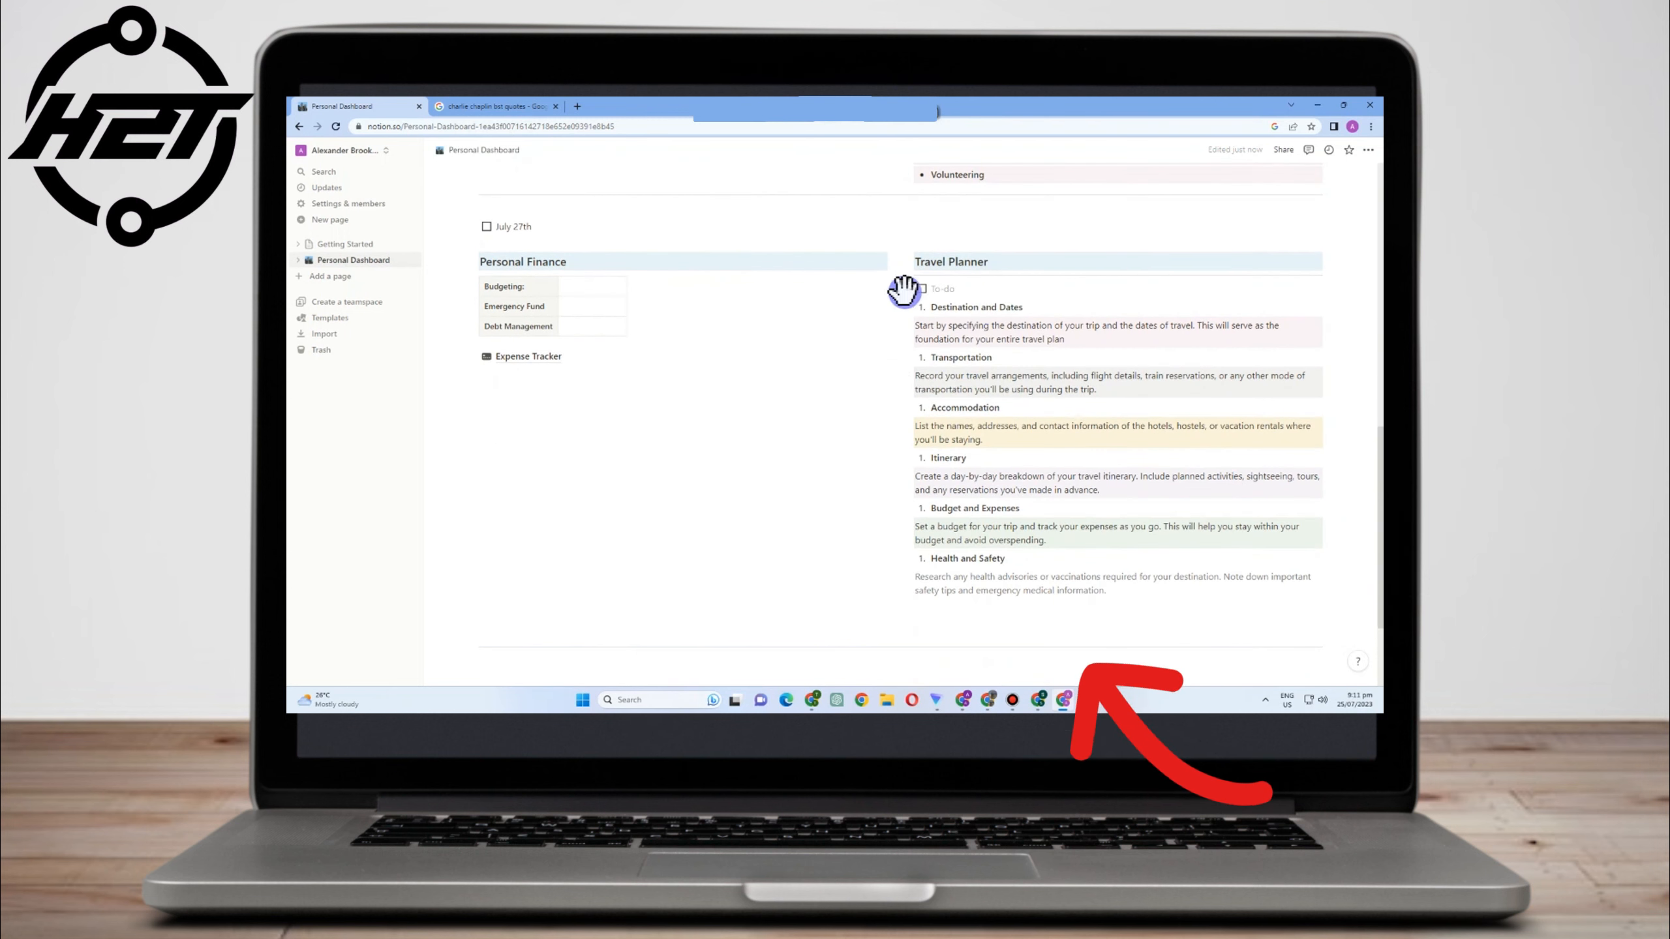
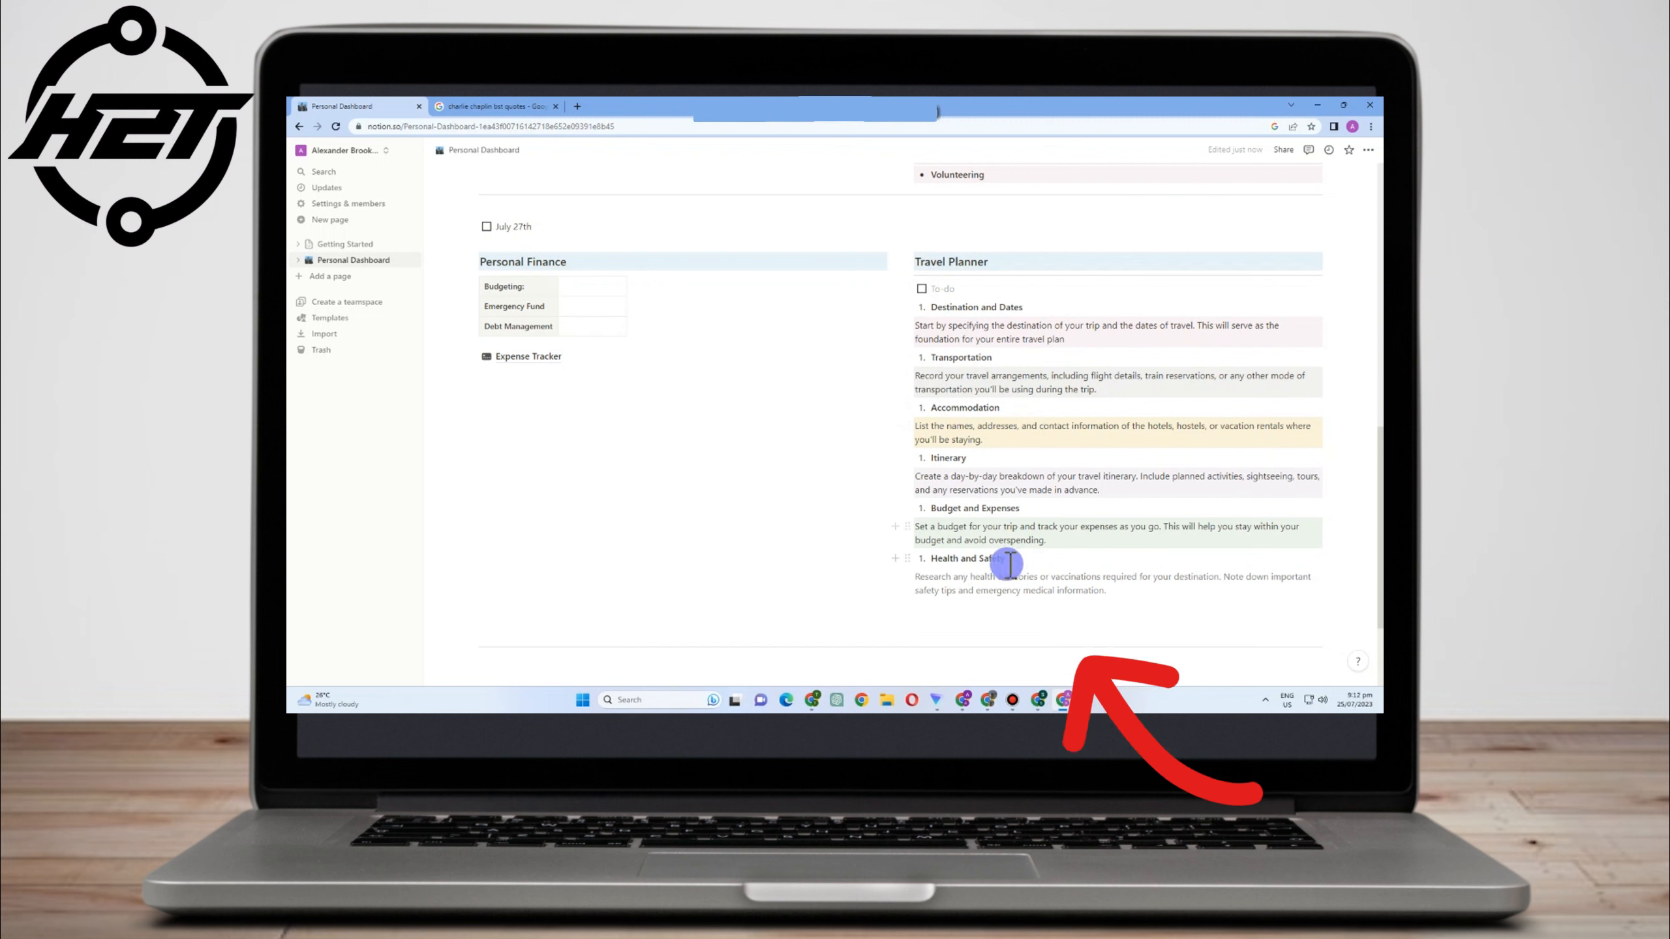
left_click(1095, 598)
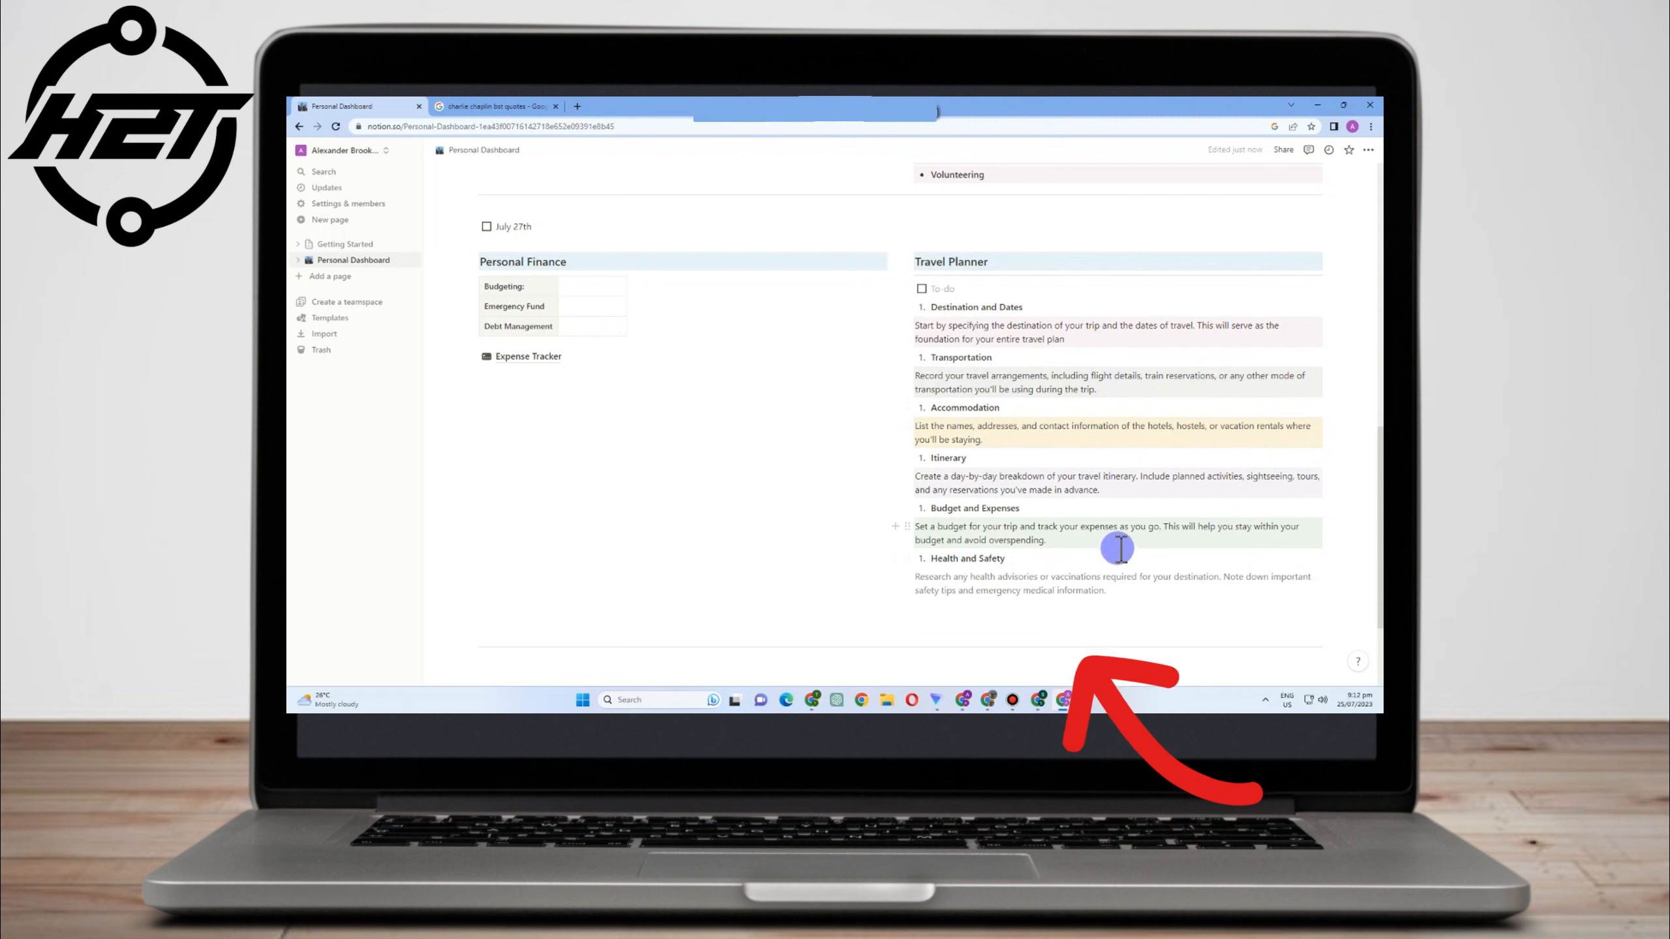
type("/b")
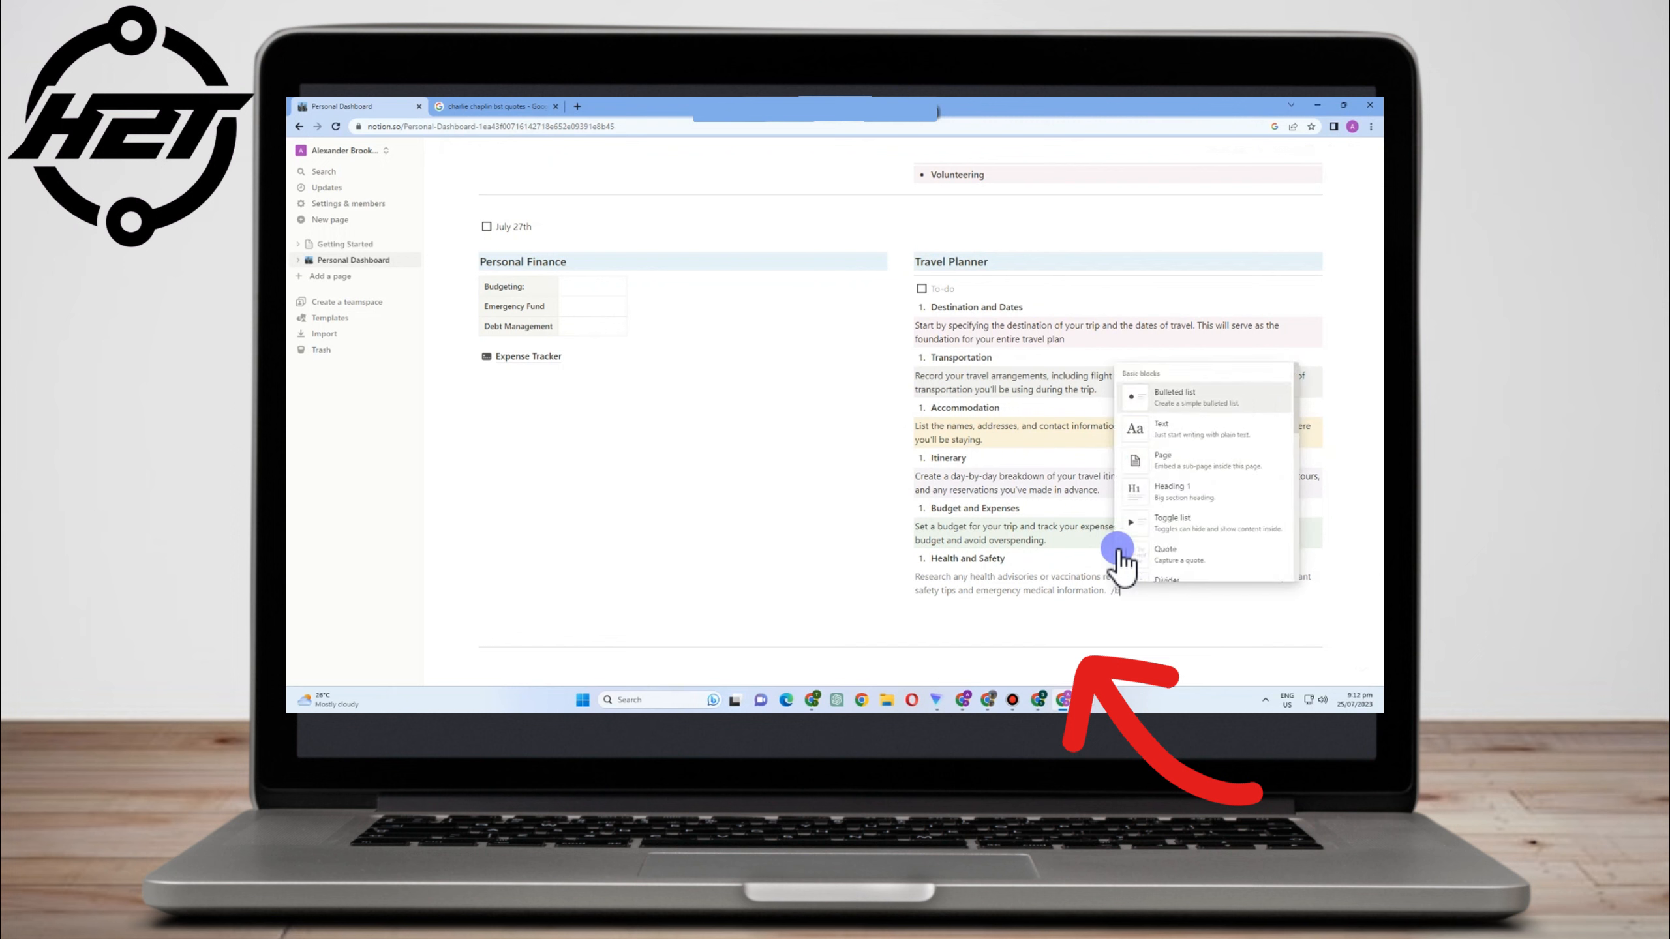
type("l")
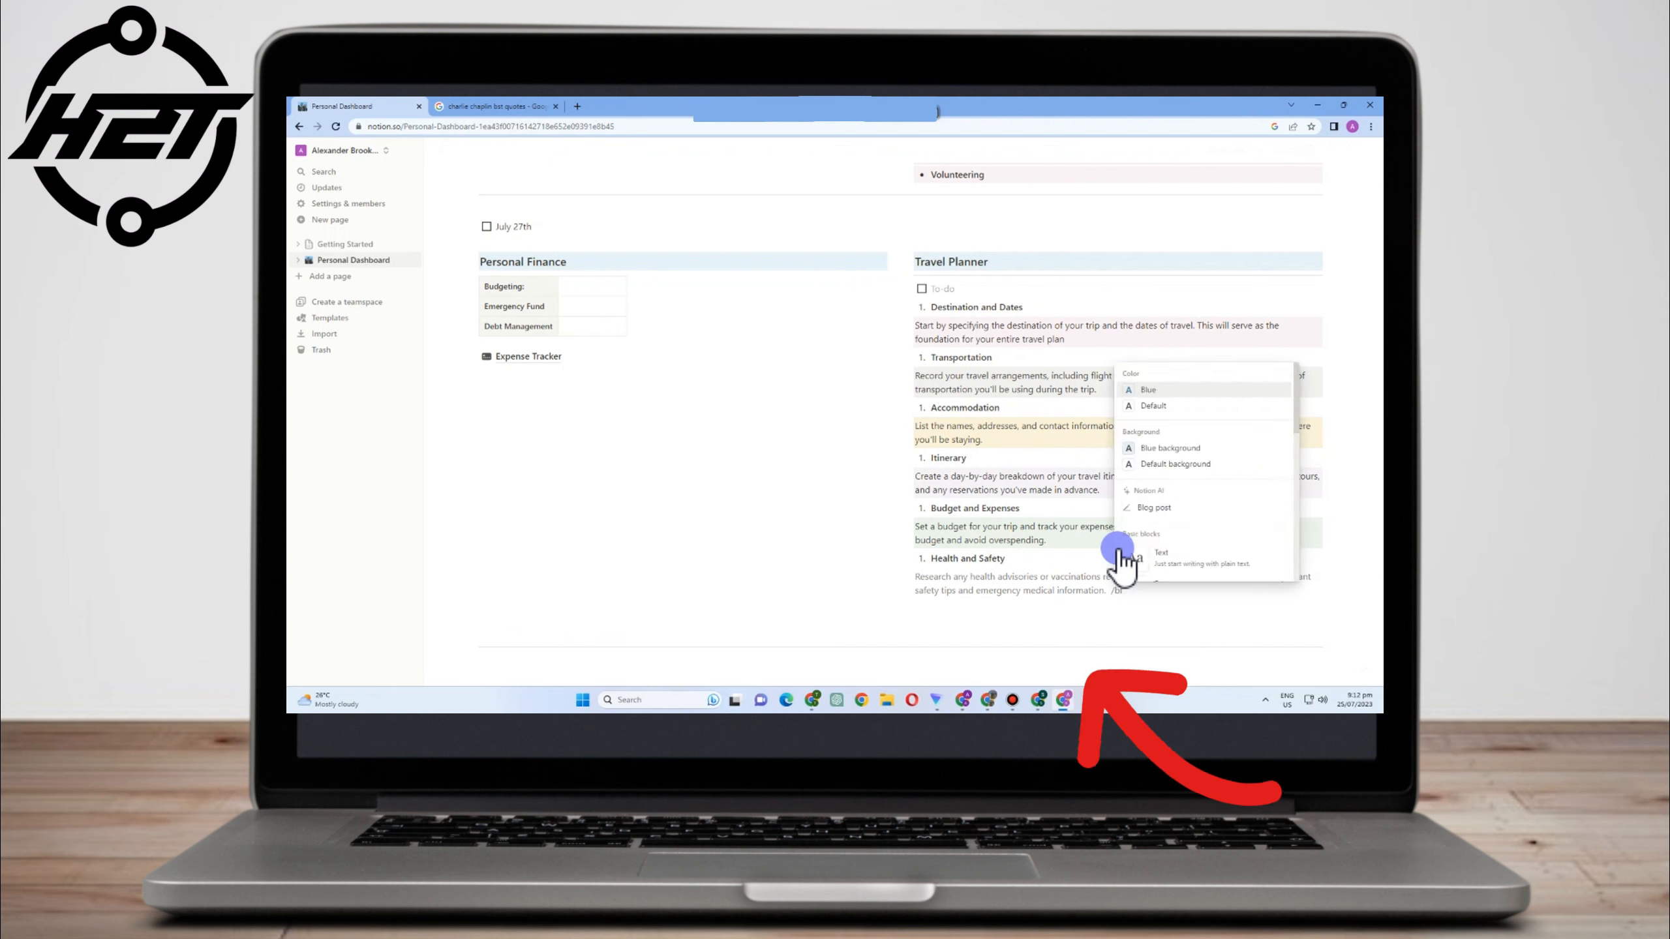
left_click(1170, 448)
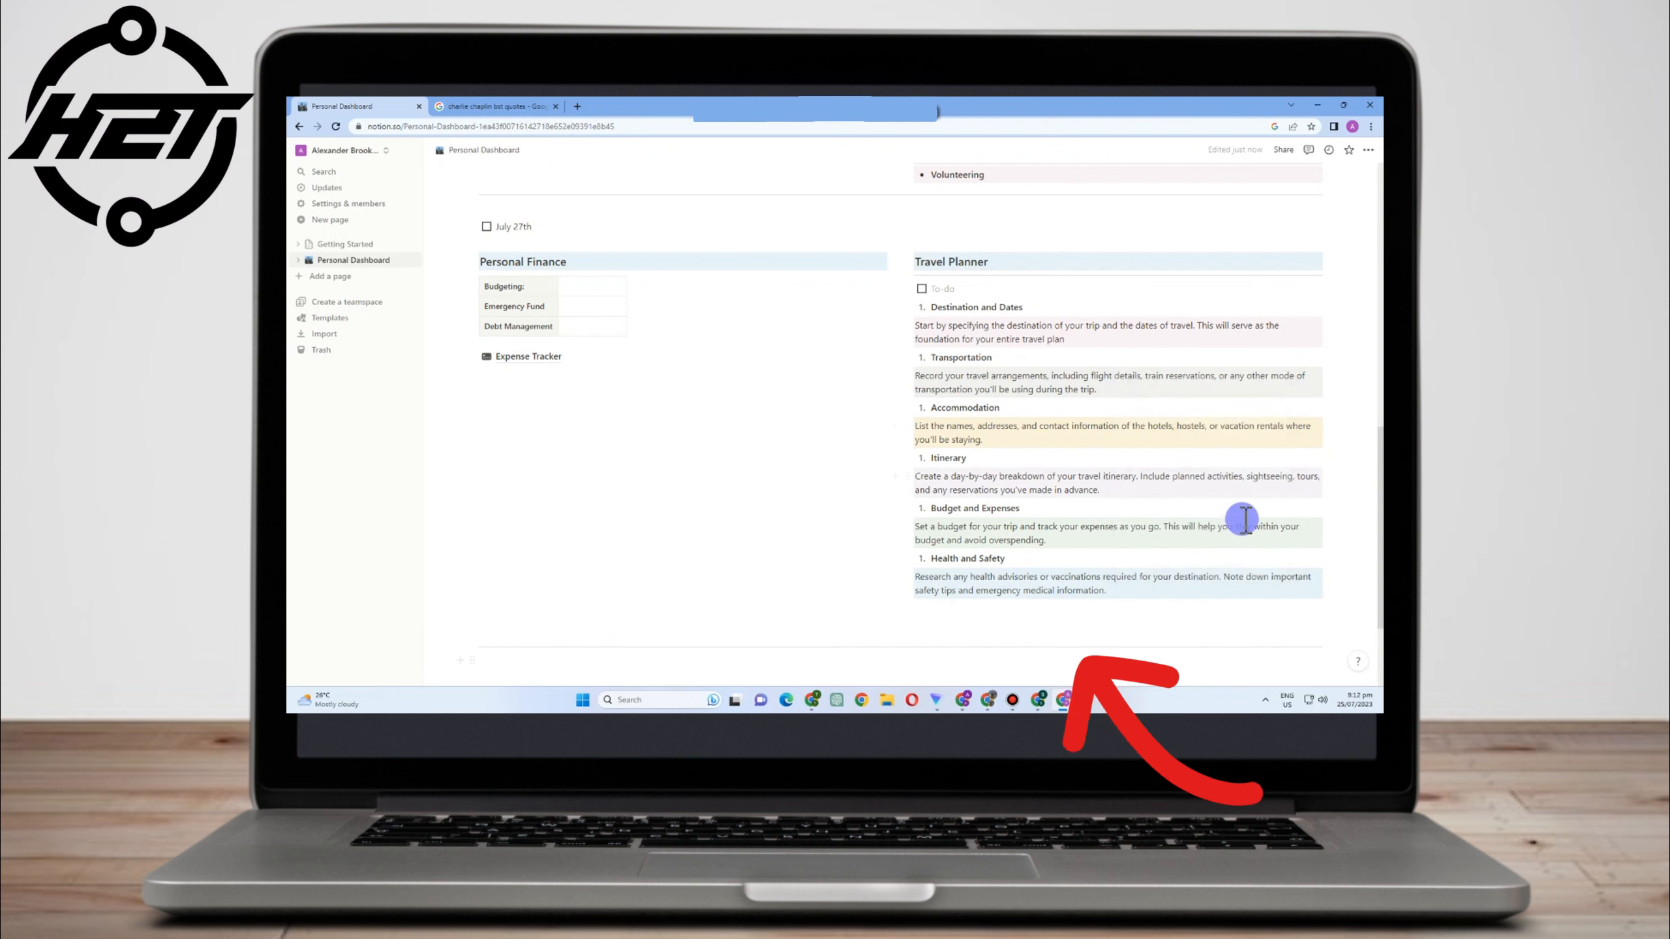
Insert an empty quote block below the divider at the end of the Personal Dashboard
scroll(1032, 436, "up", 7)
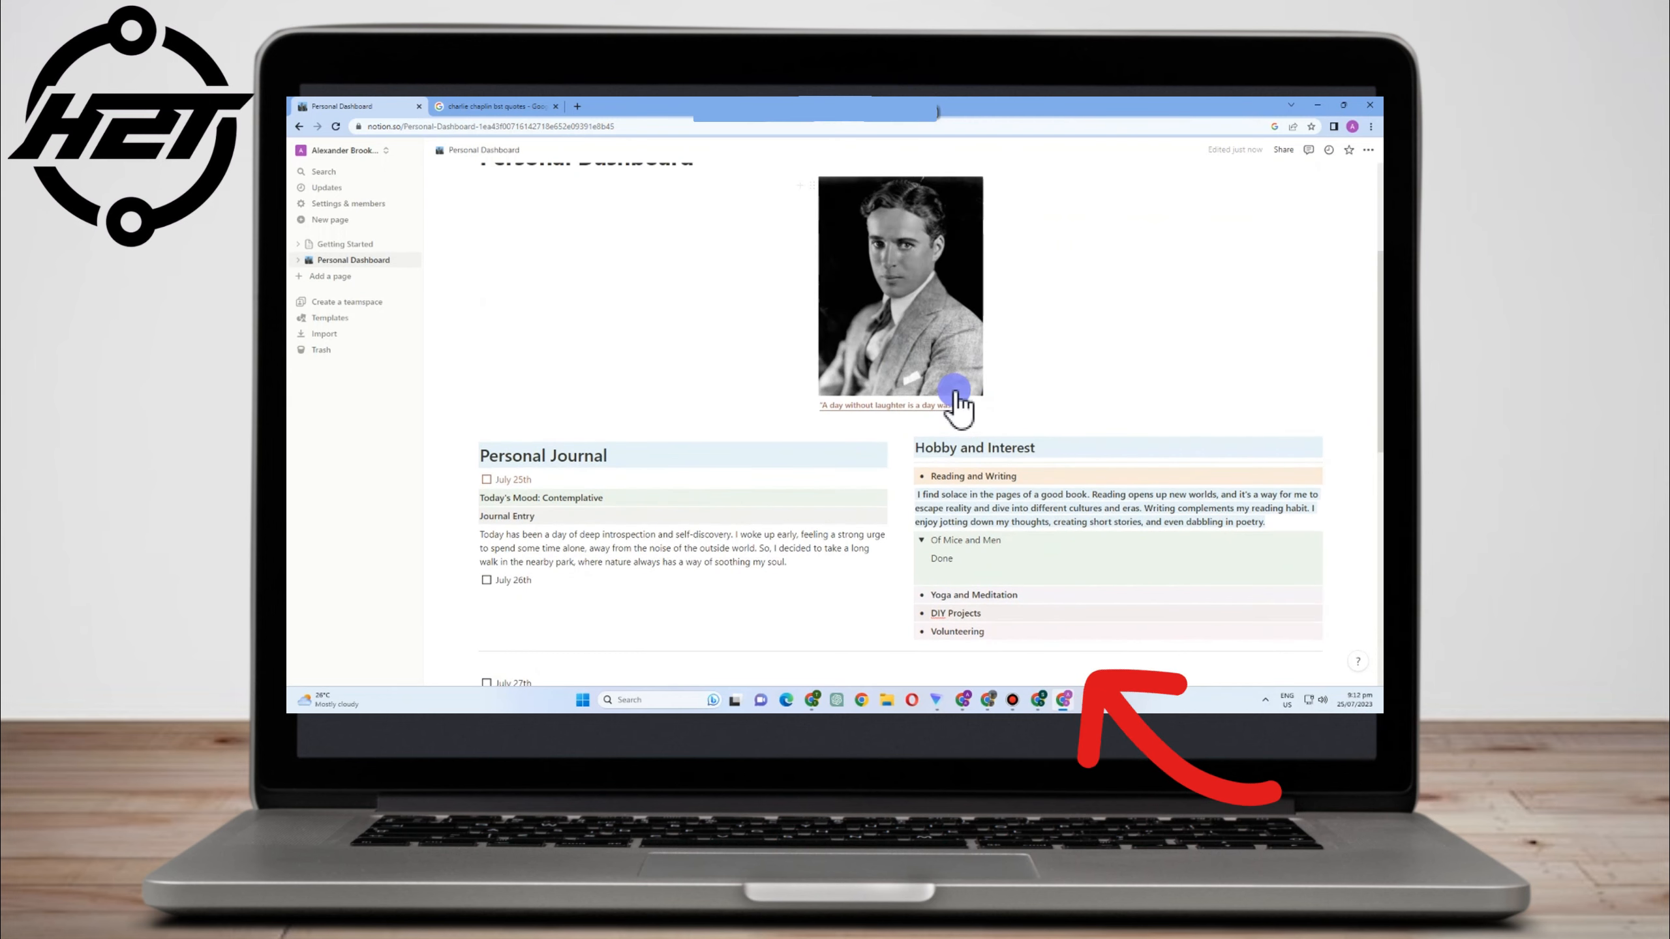
scroll(957, 395, "down", 7)
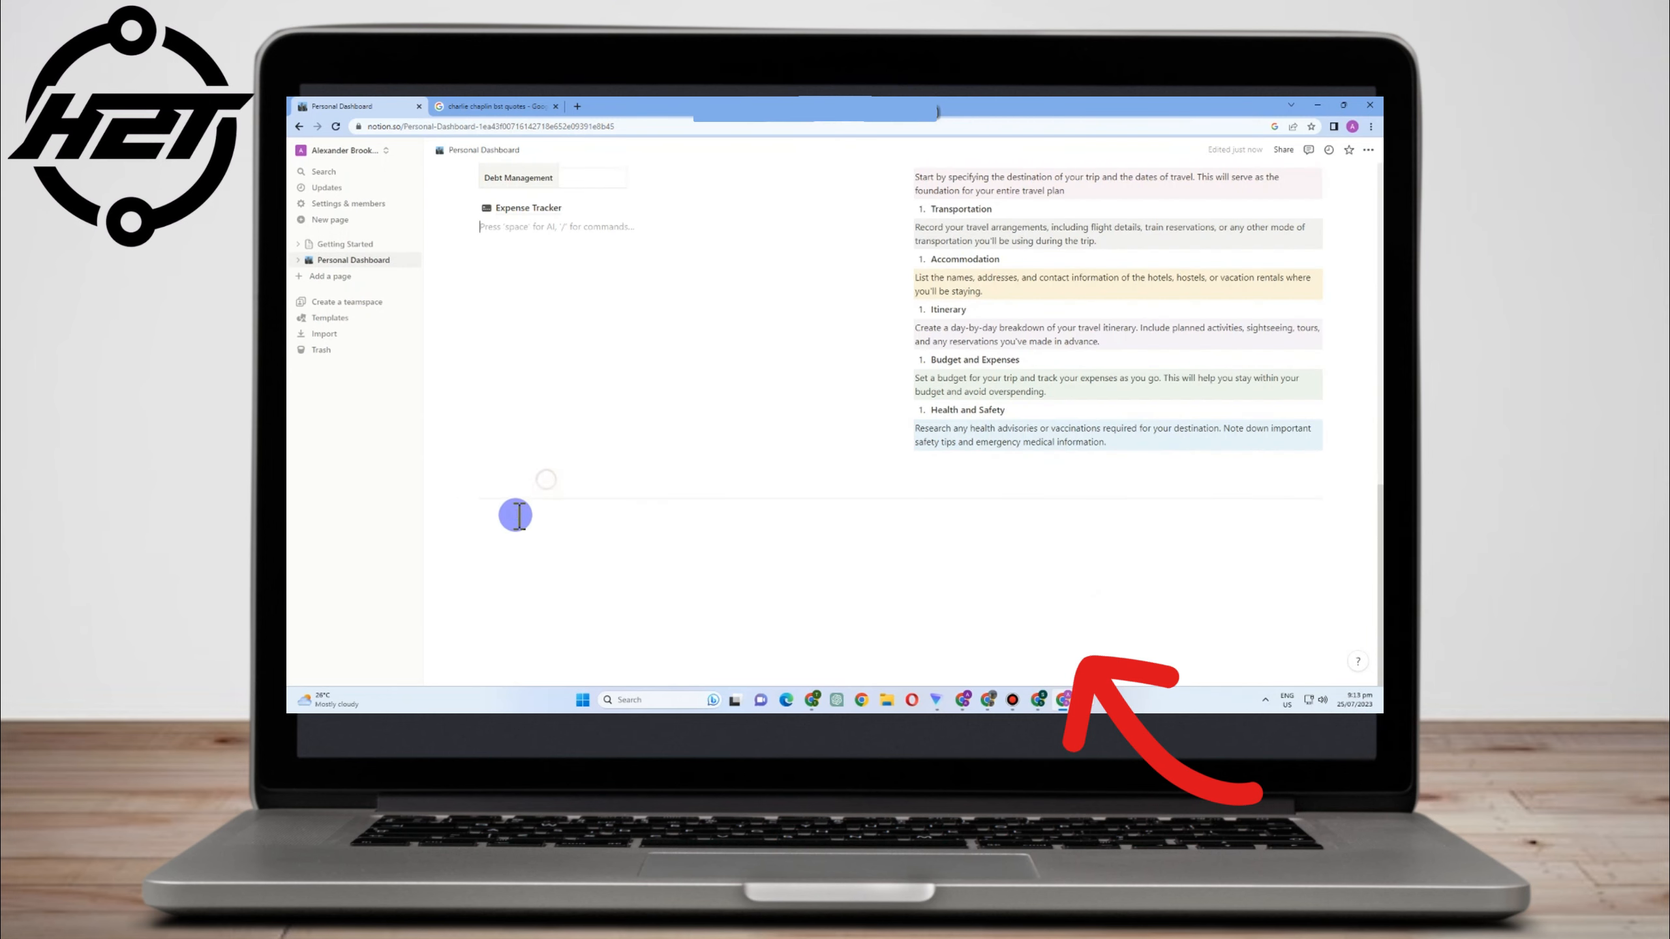
left_click(516, 516)
left_click(462, 512)
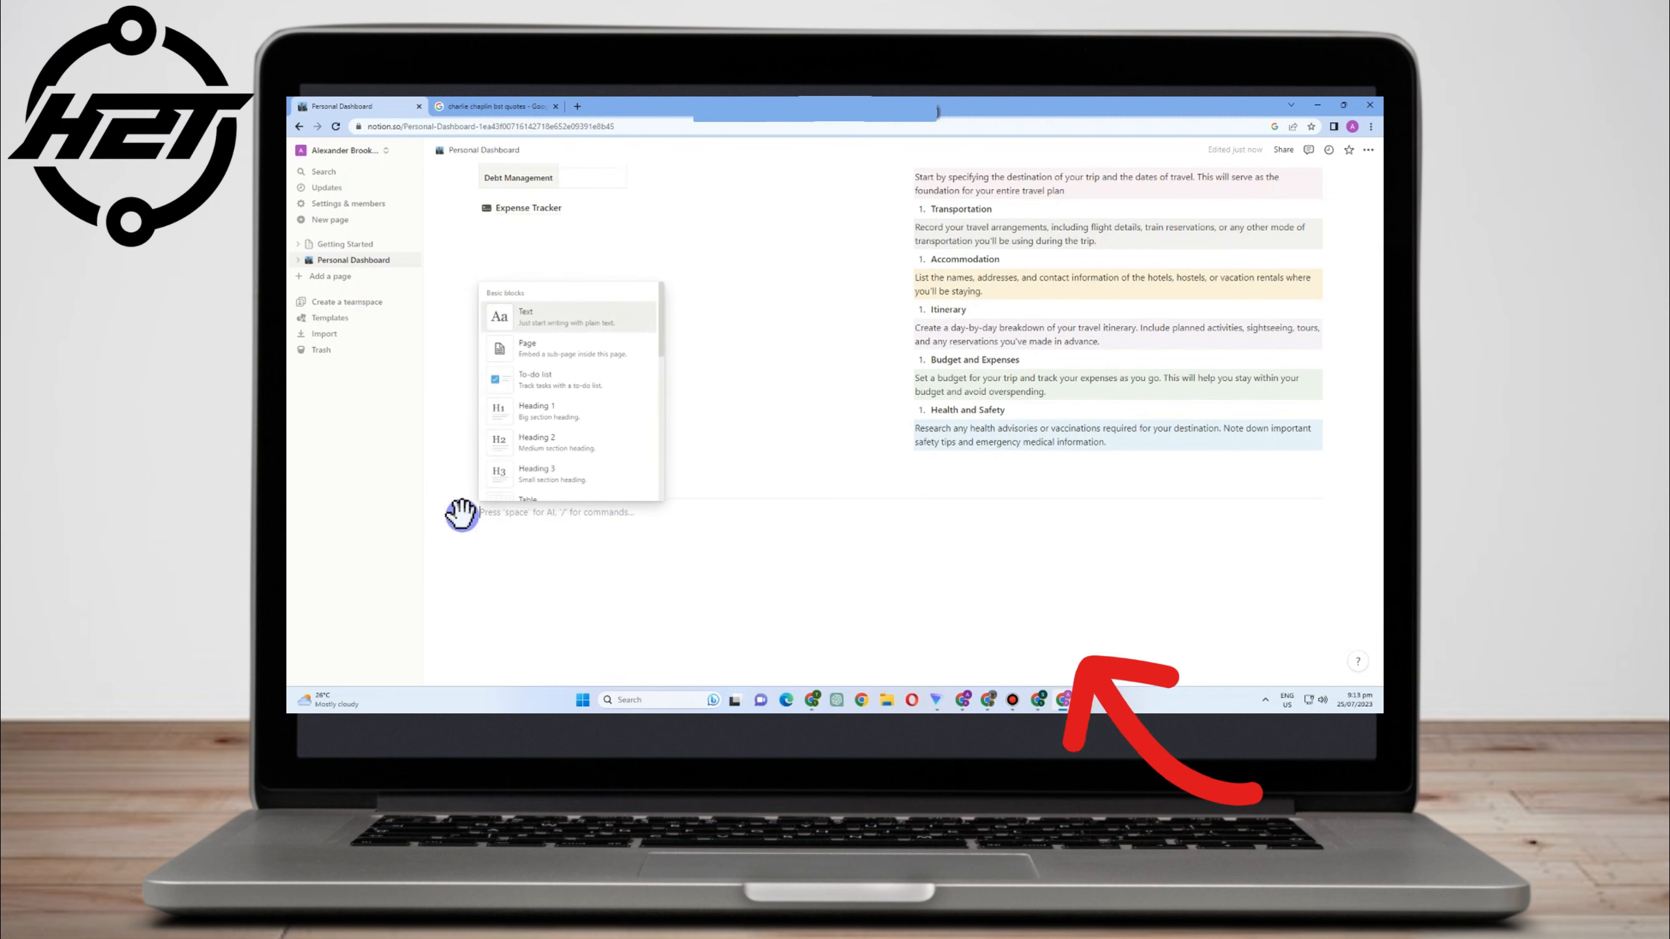
scroll(579, 355, "down", 2)
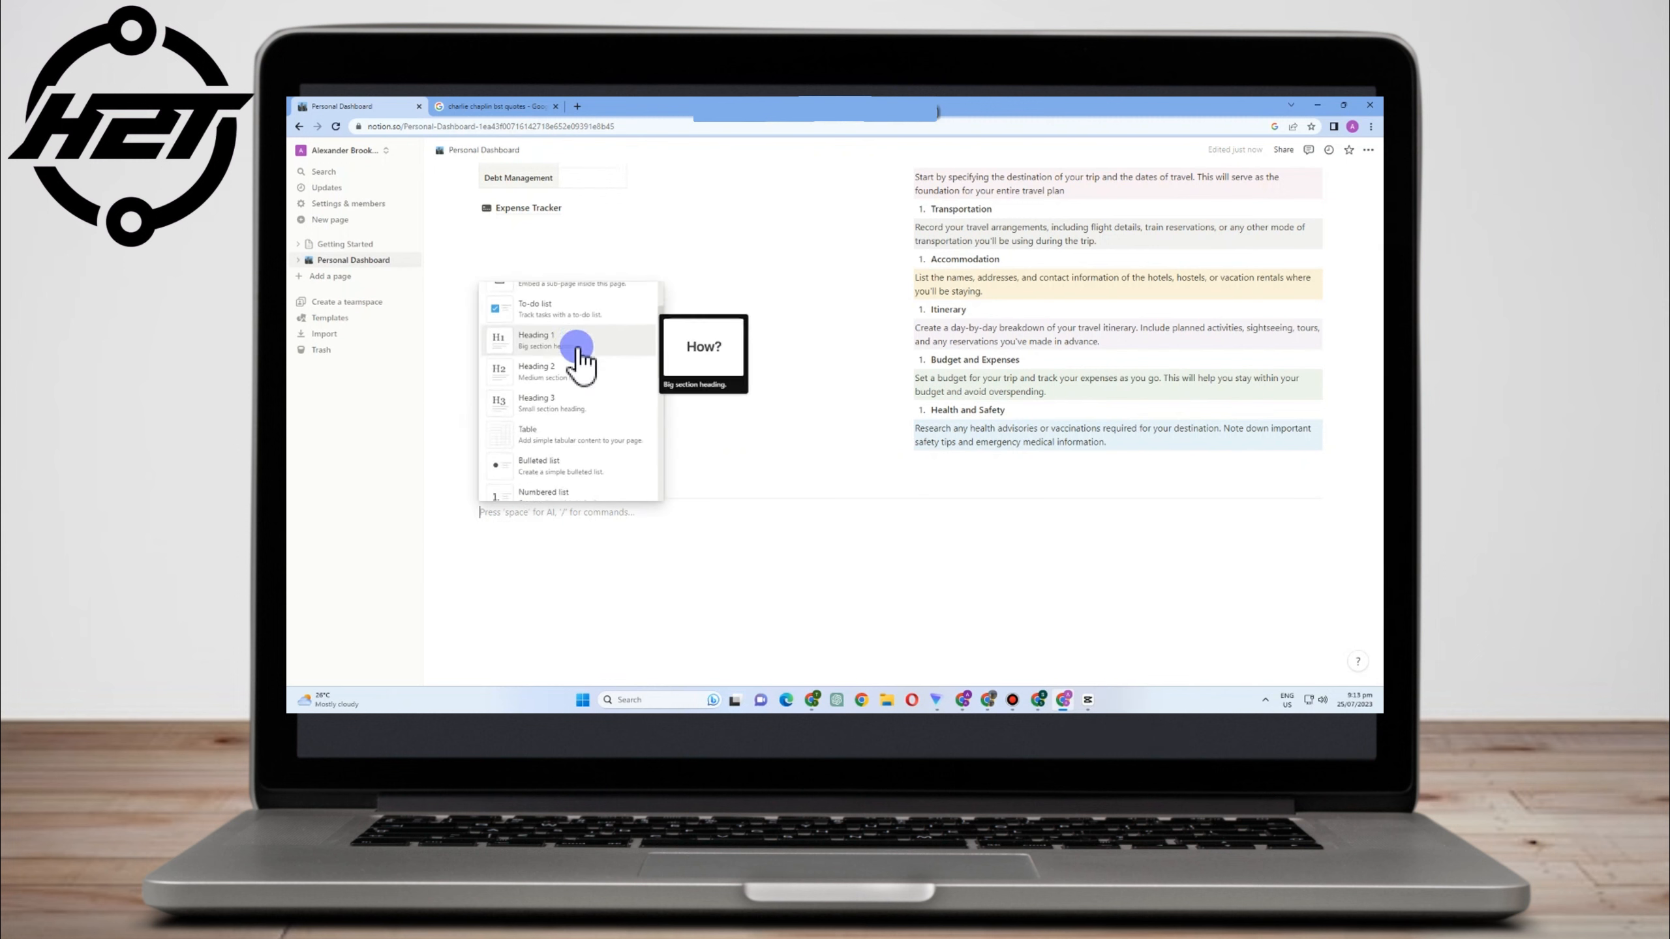
scroll(579, 356, "down", 3)
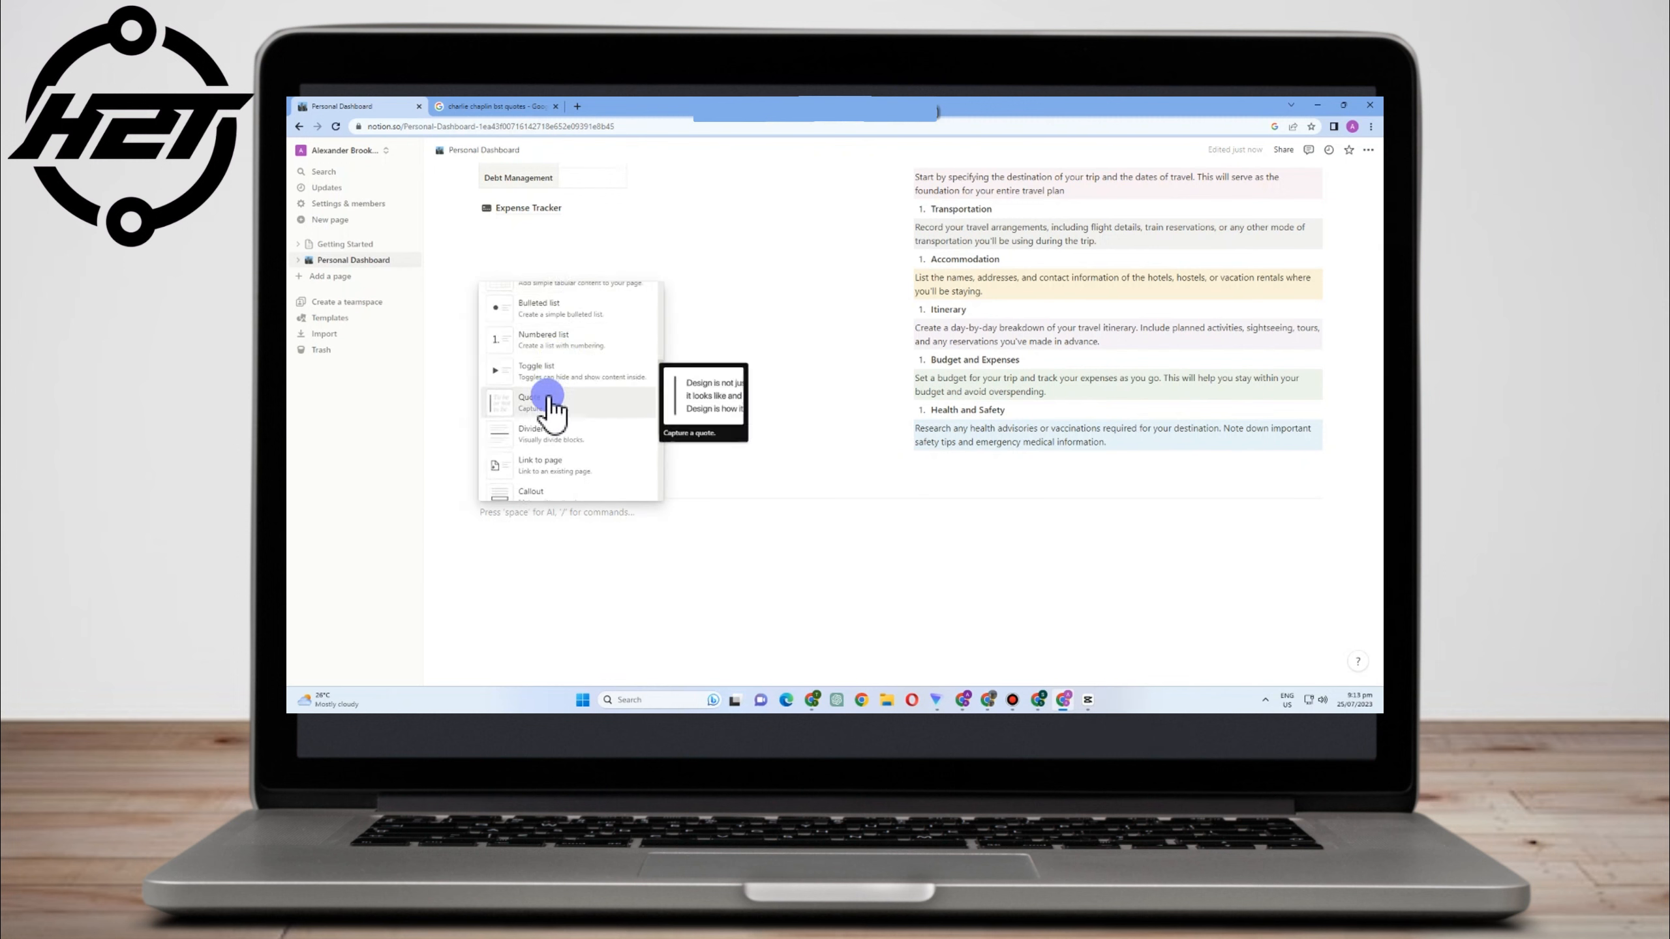
left_click(549, 399)
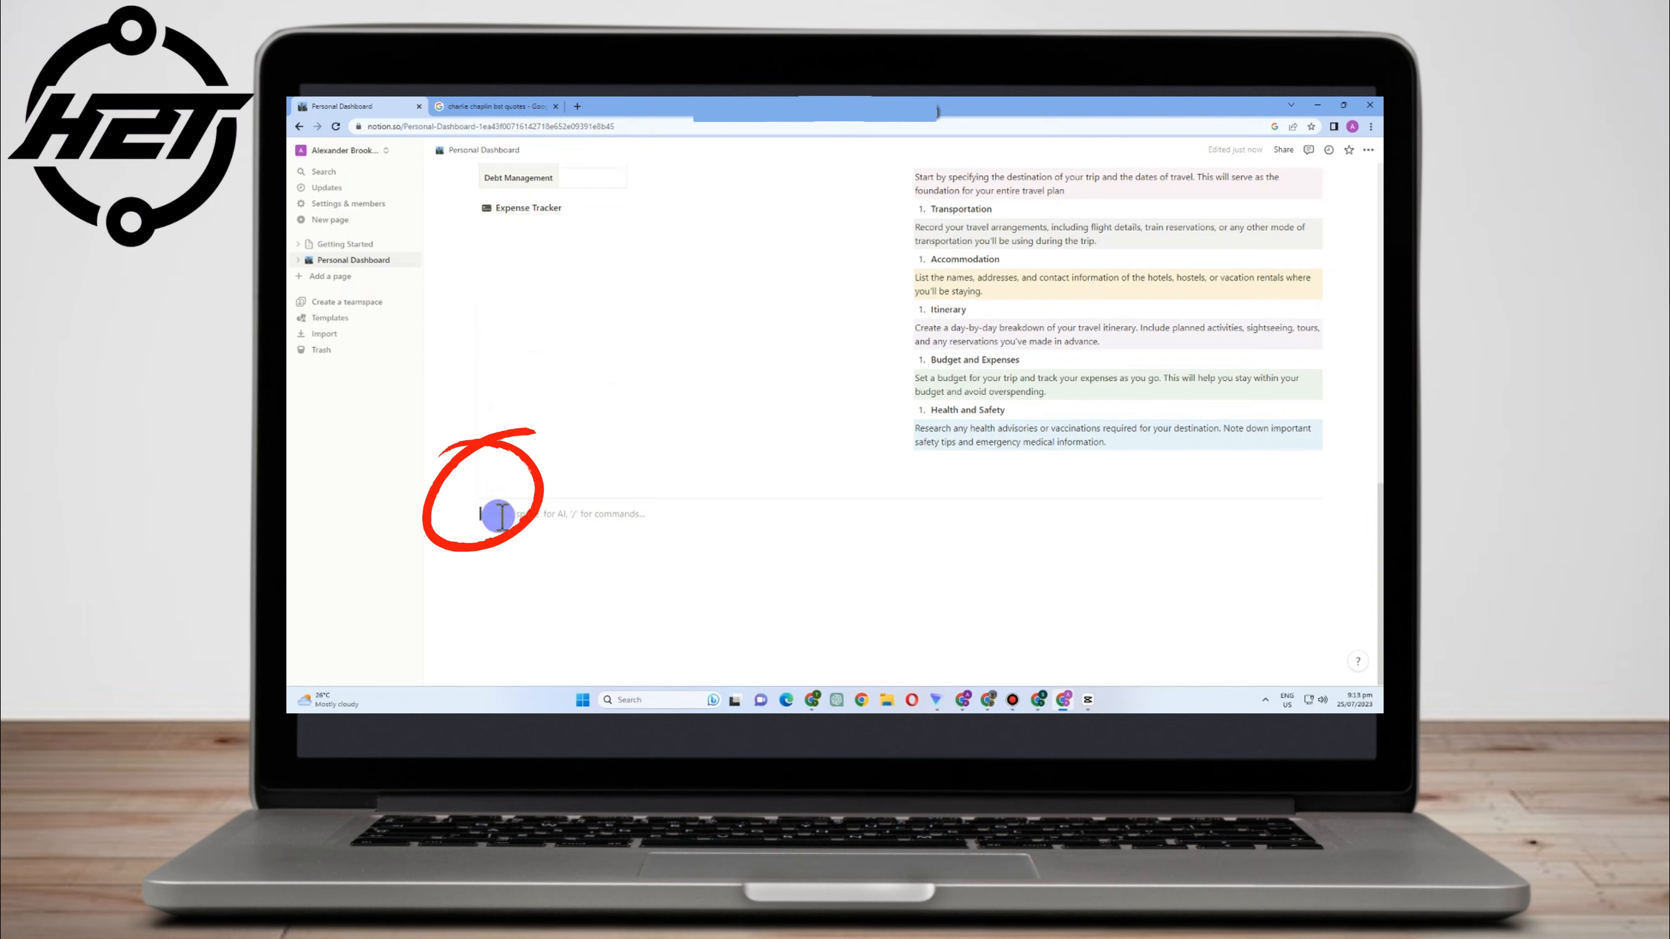
key("Escape")
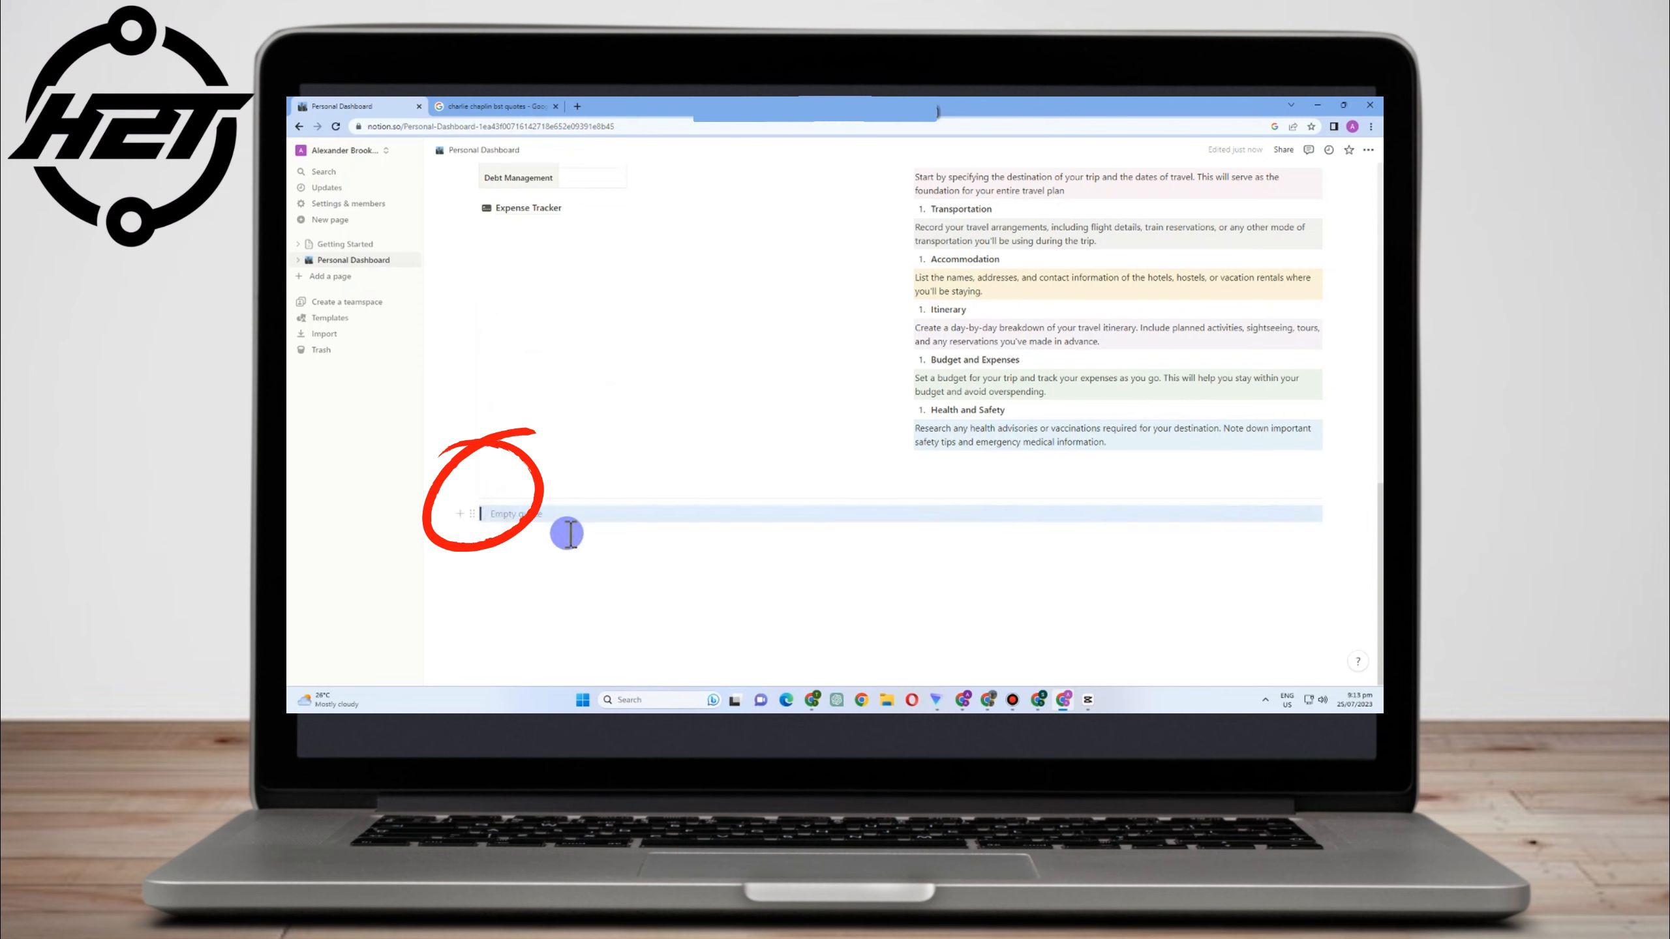
left_click(529, 518)
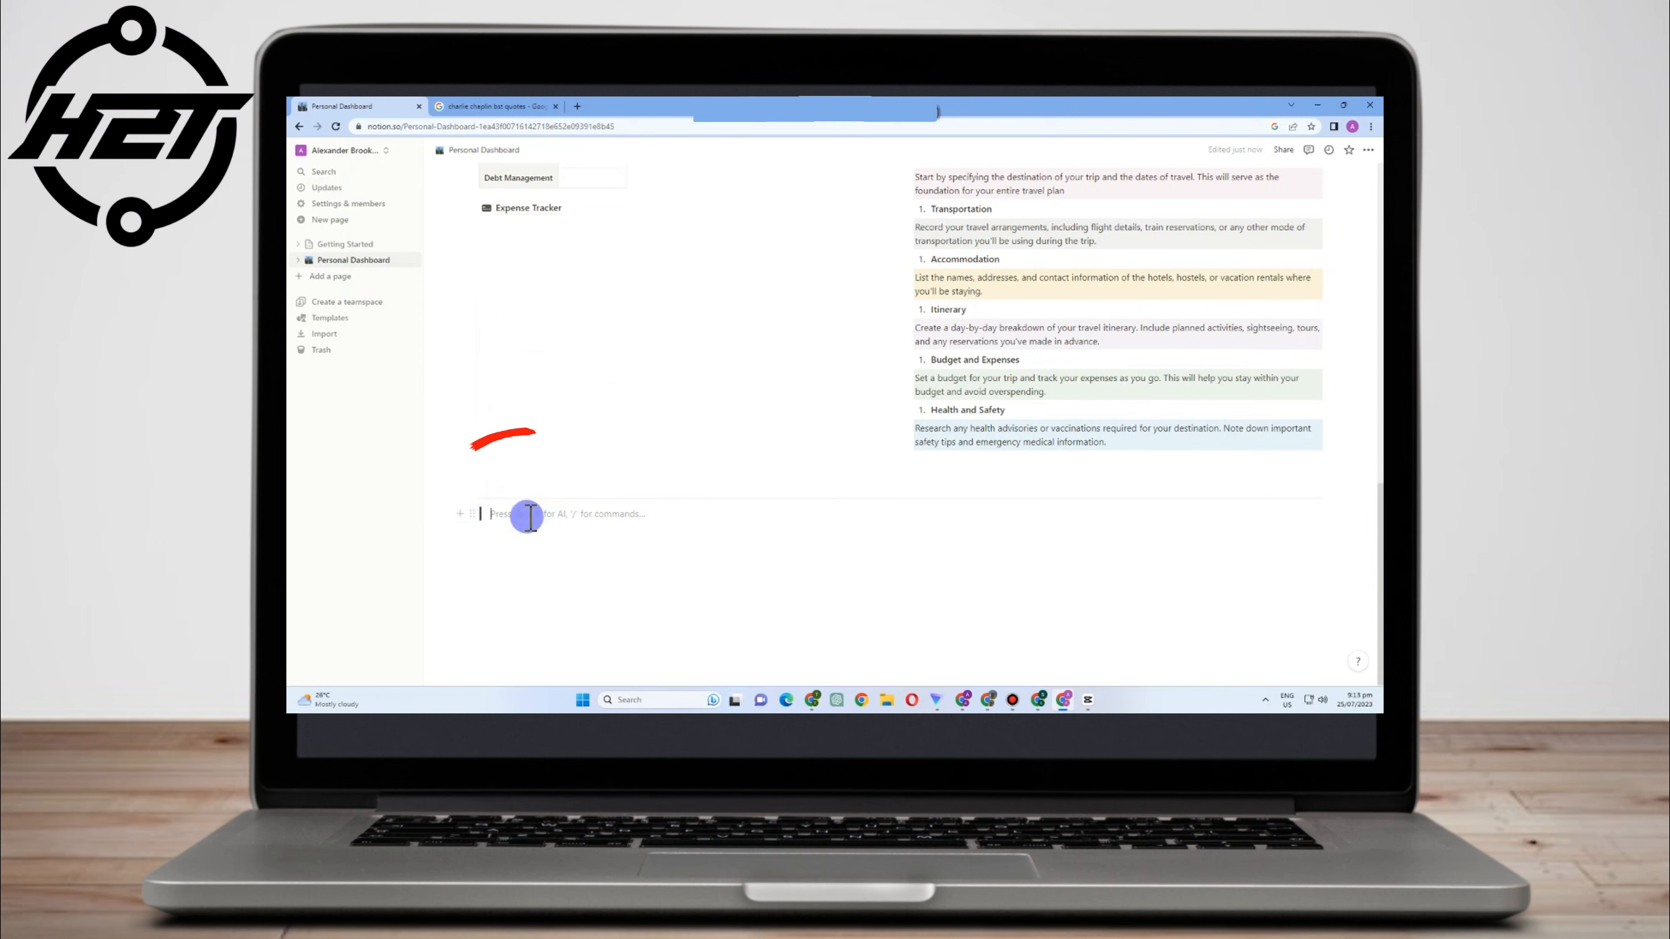
Add a sub-page beneath the quote block and title it "FAVORITE QUOTES"
left_click(463, 517)
left_click(547, 379)
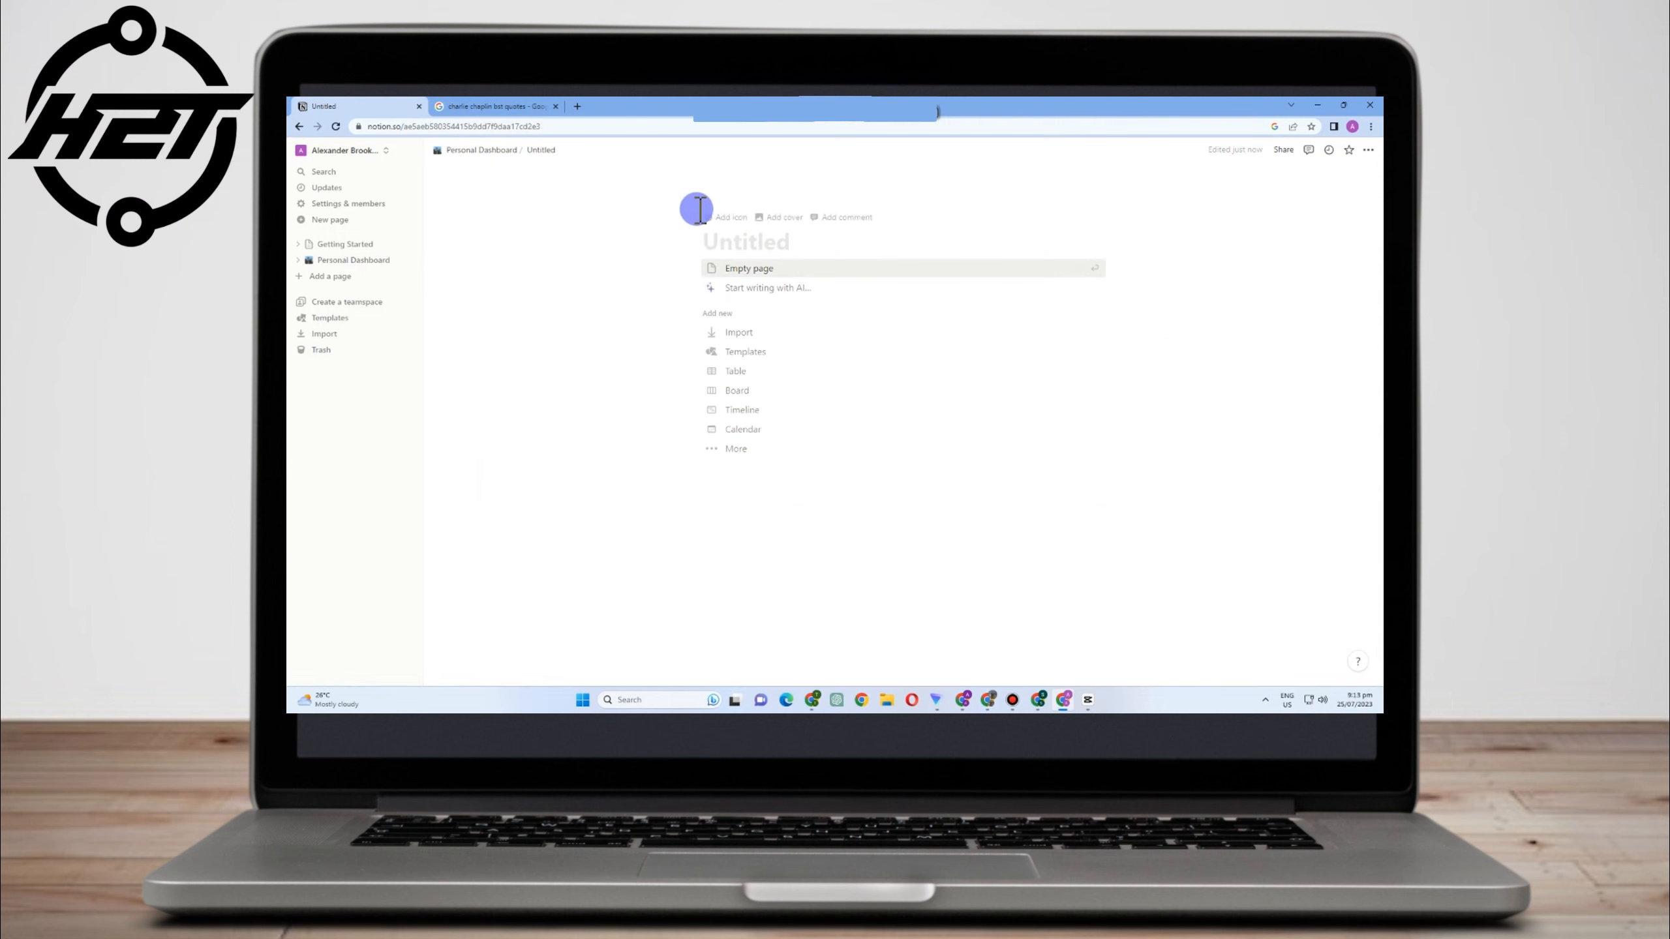
type("FAV")
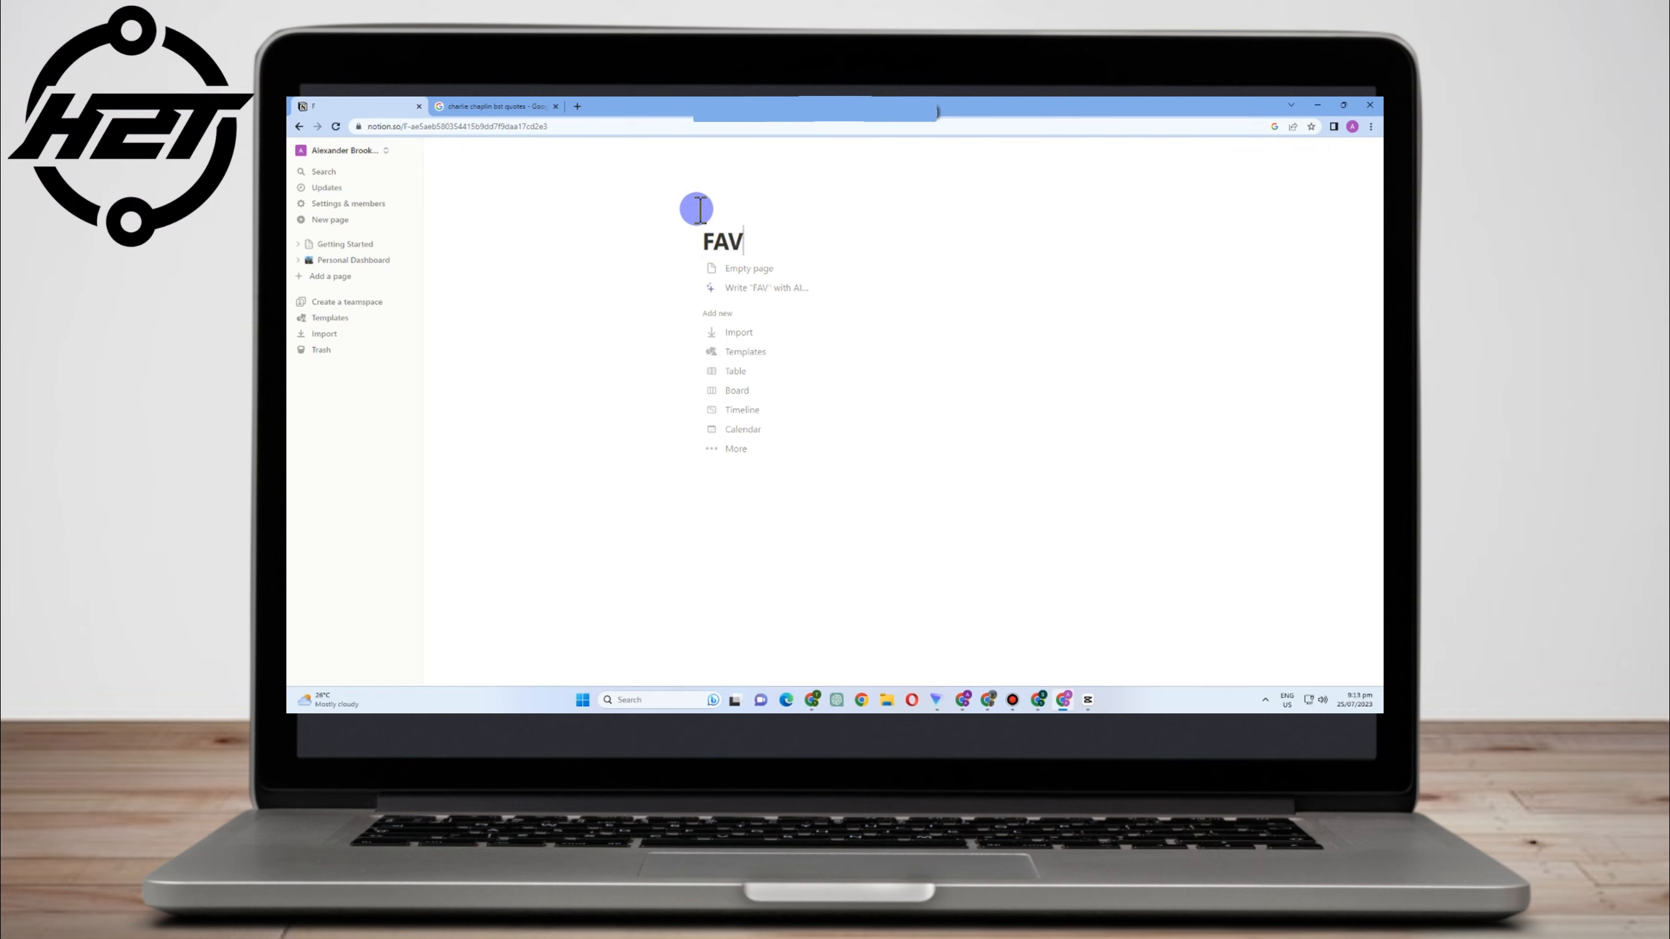
type("ORITE")
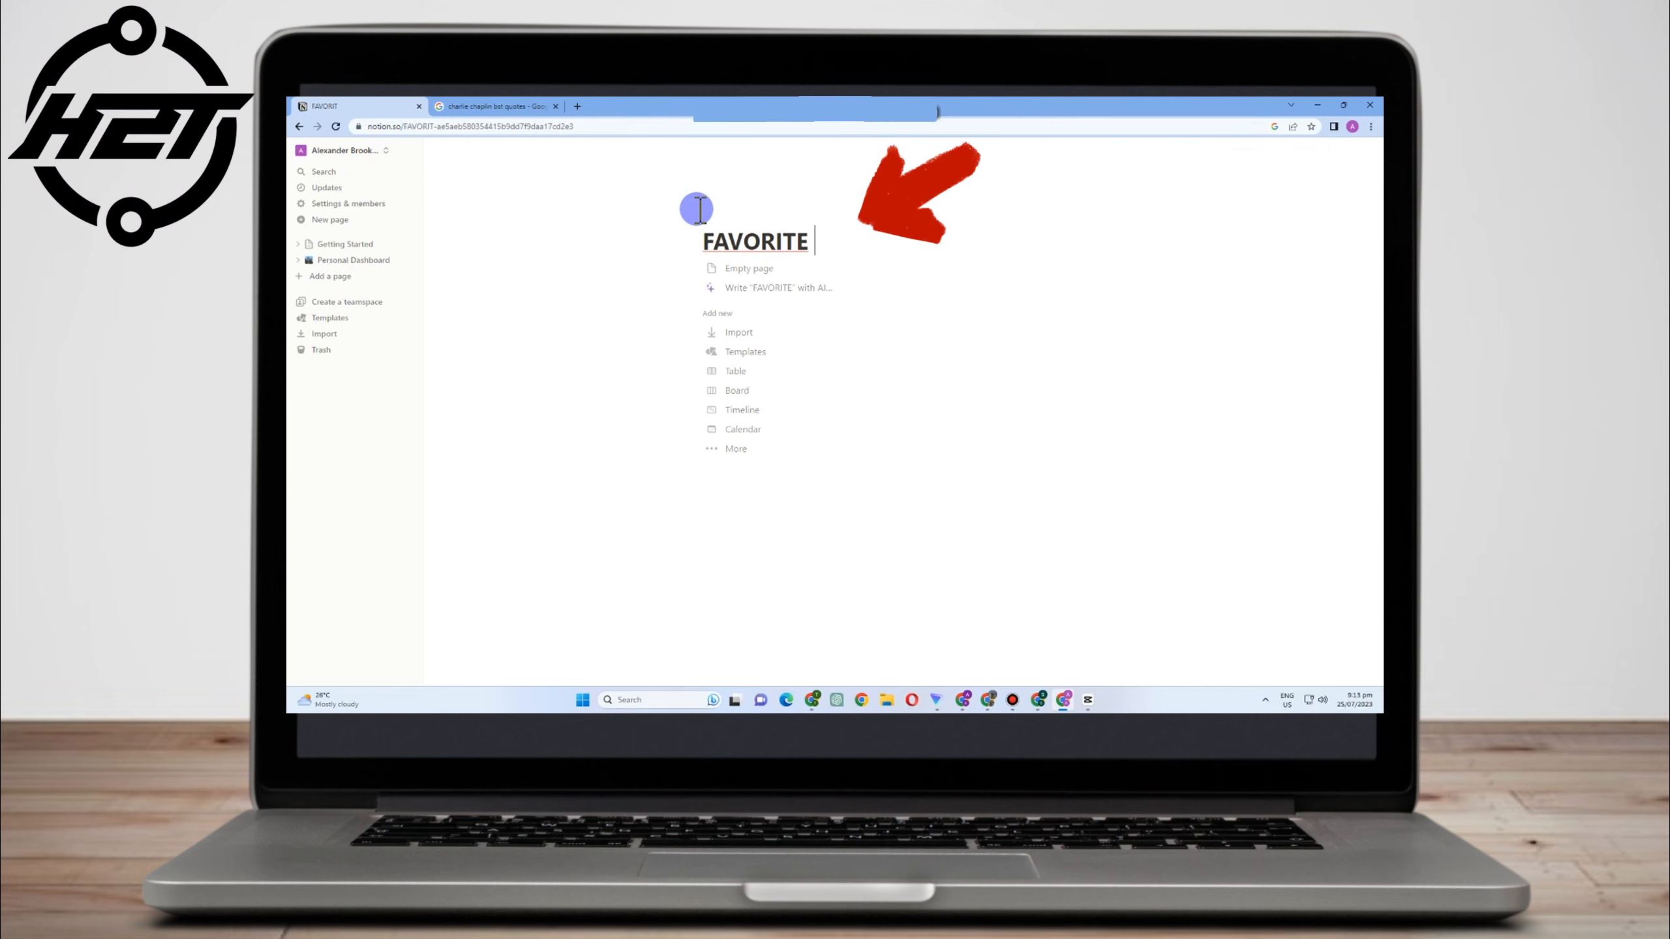
type(" QUOTES")
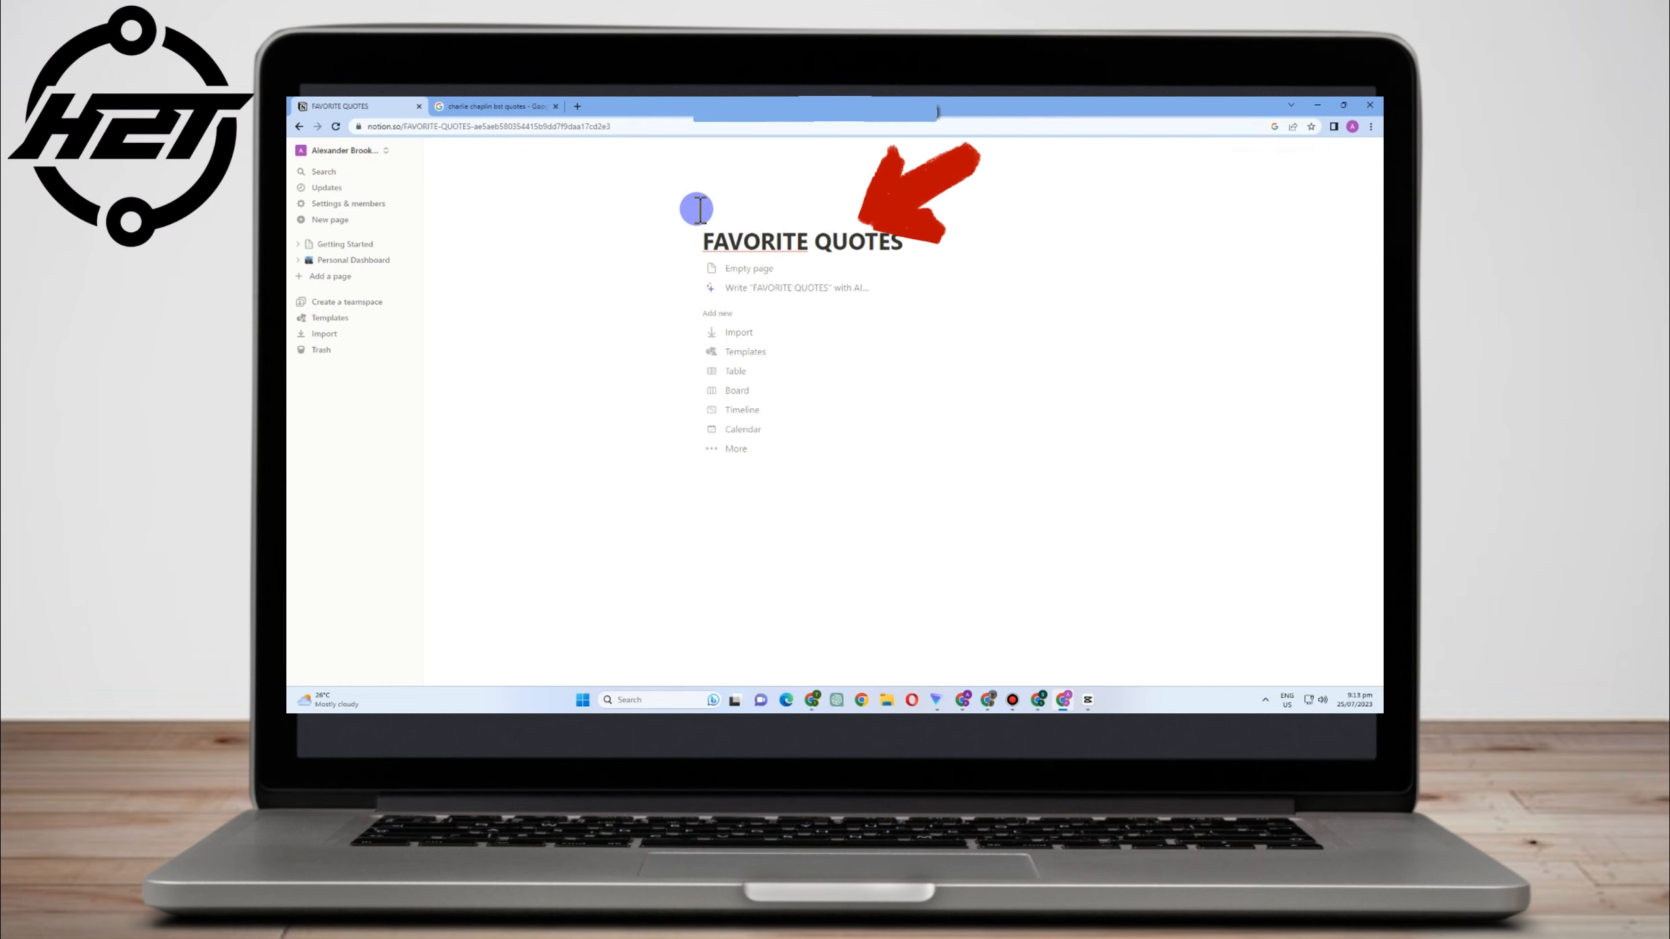
right_click(797, 239)
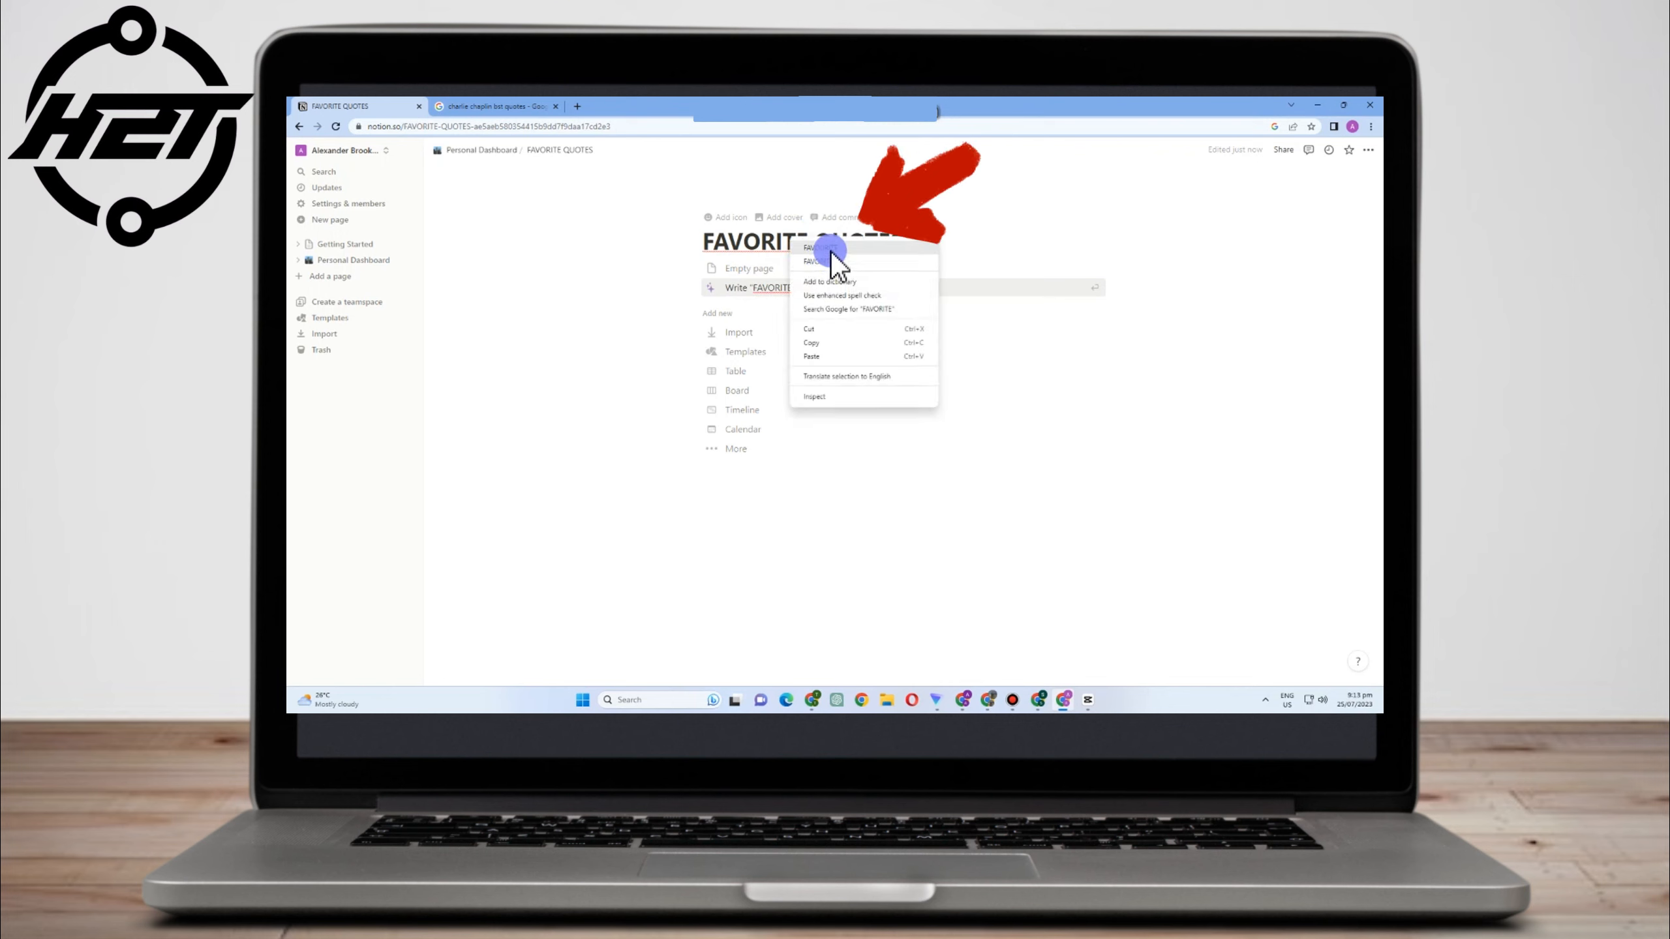
key("Escape")
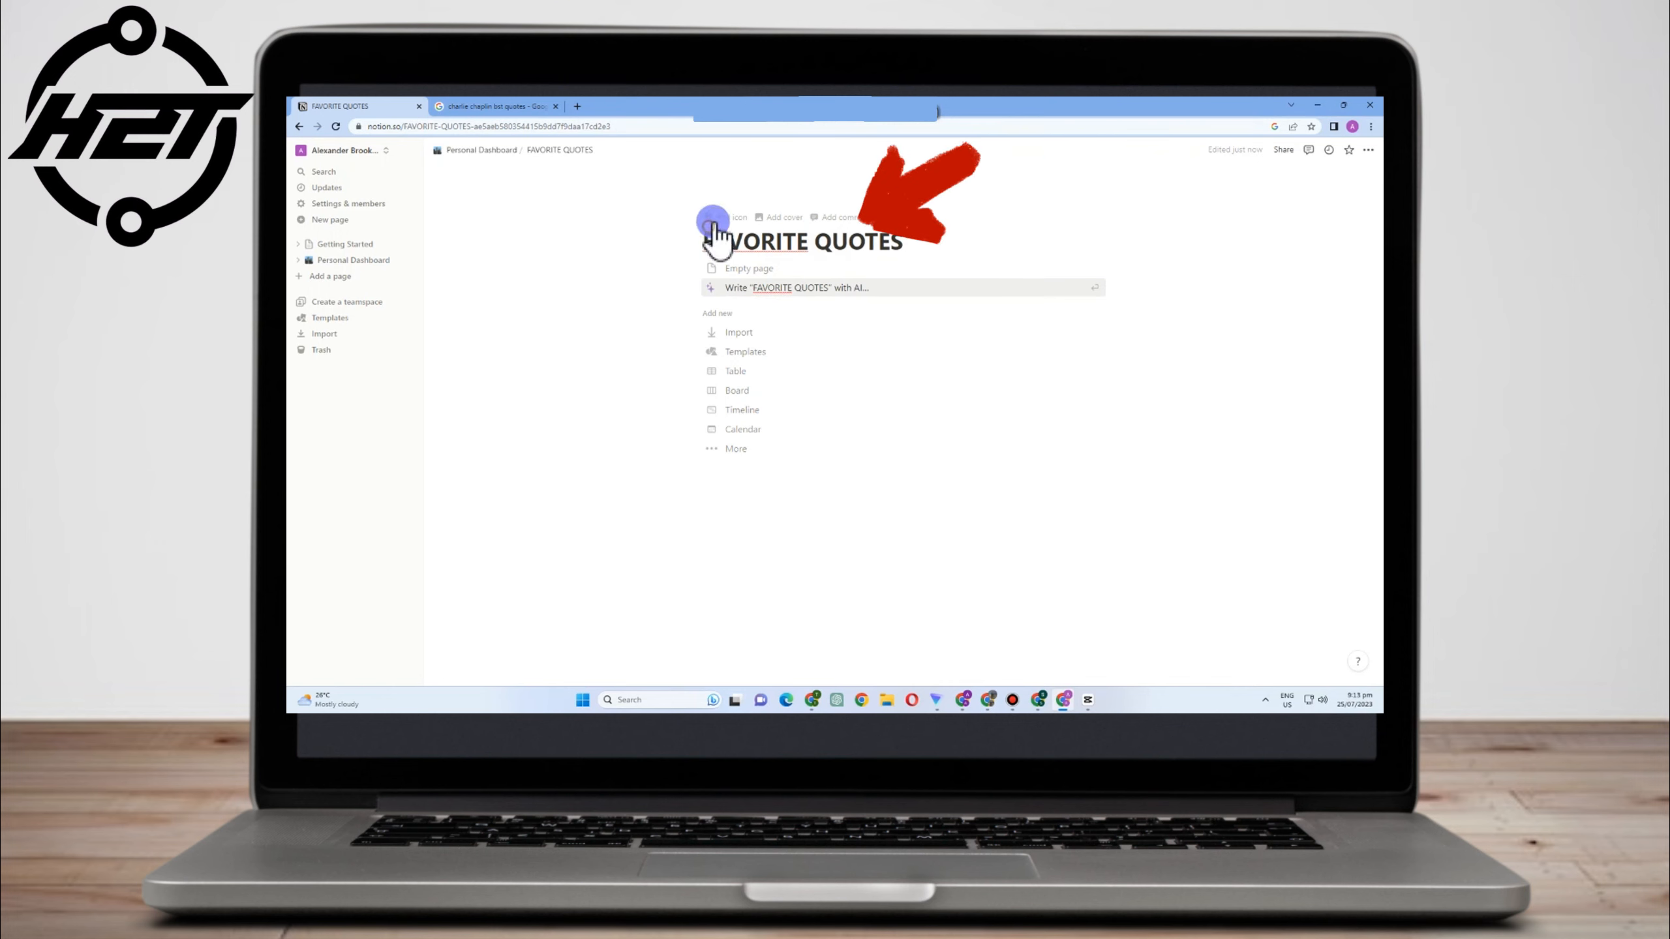
Find emojis matching "note" and set the yellow notebook as the FAVORITE QUOTES page icon
left_click(713, 220)
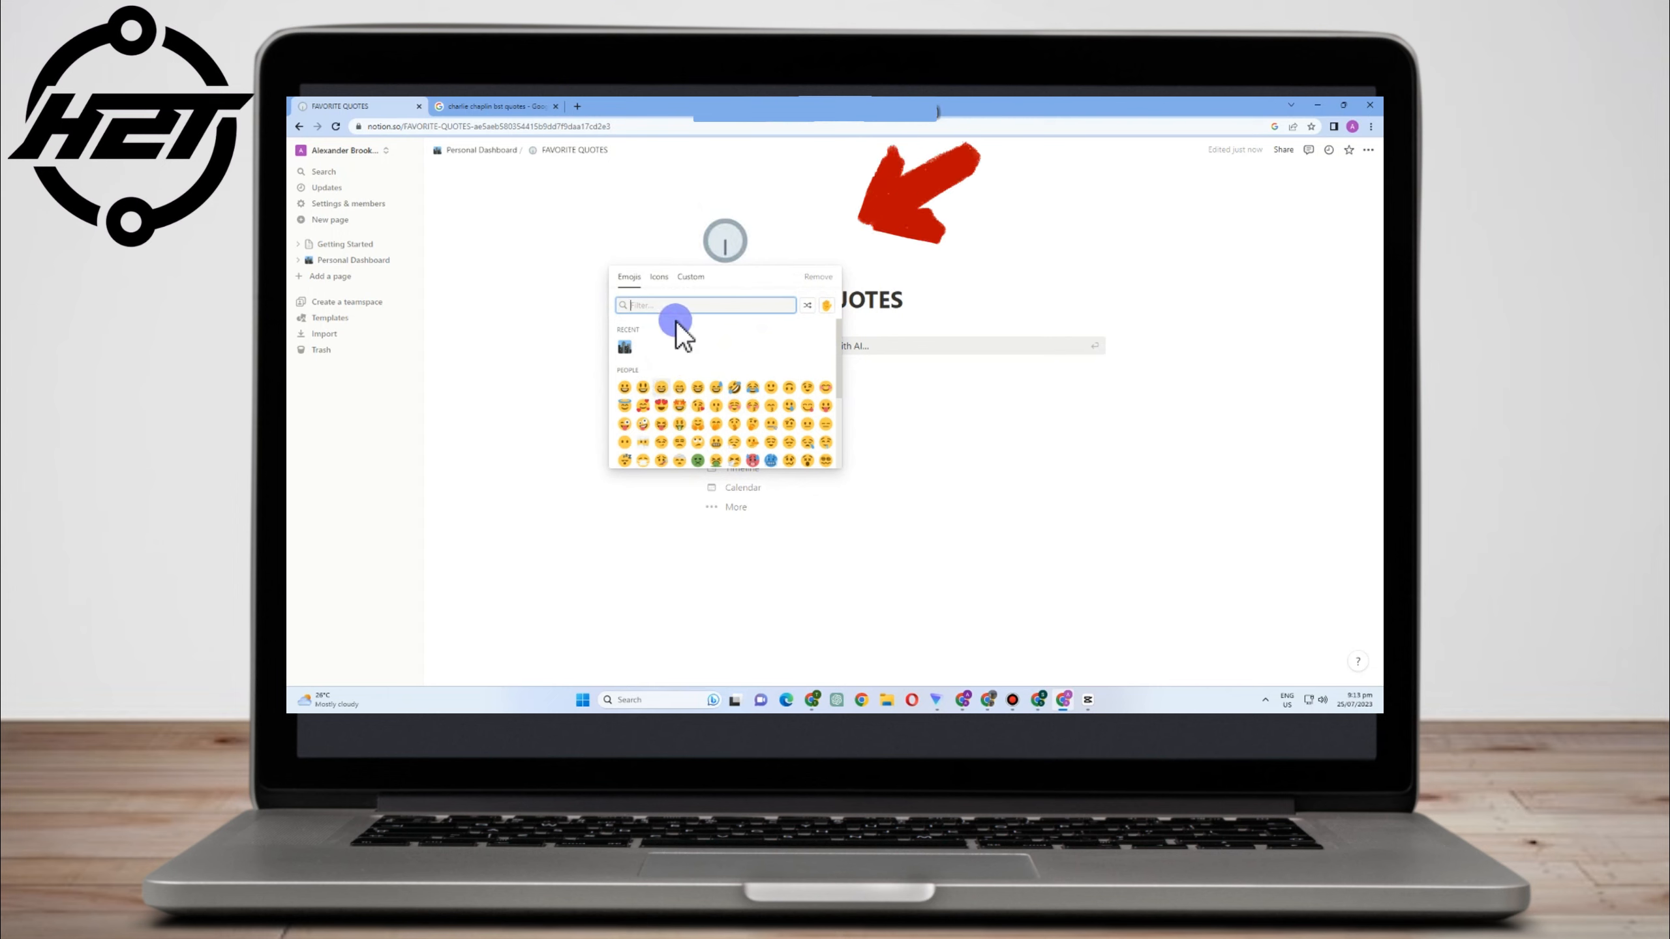
type("quote")
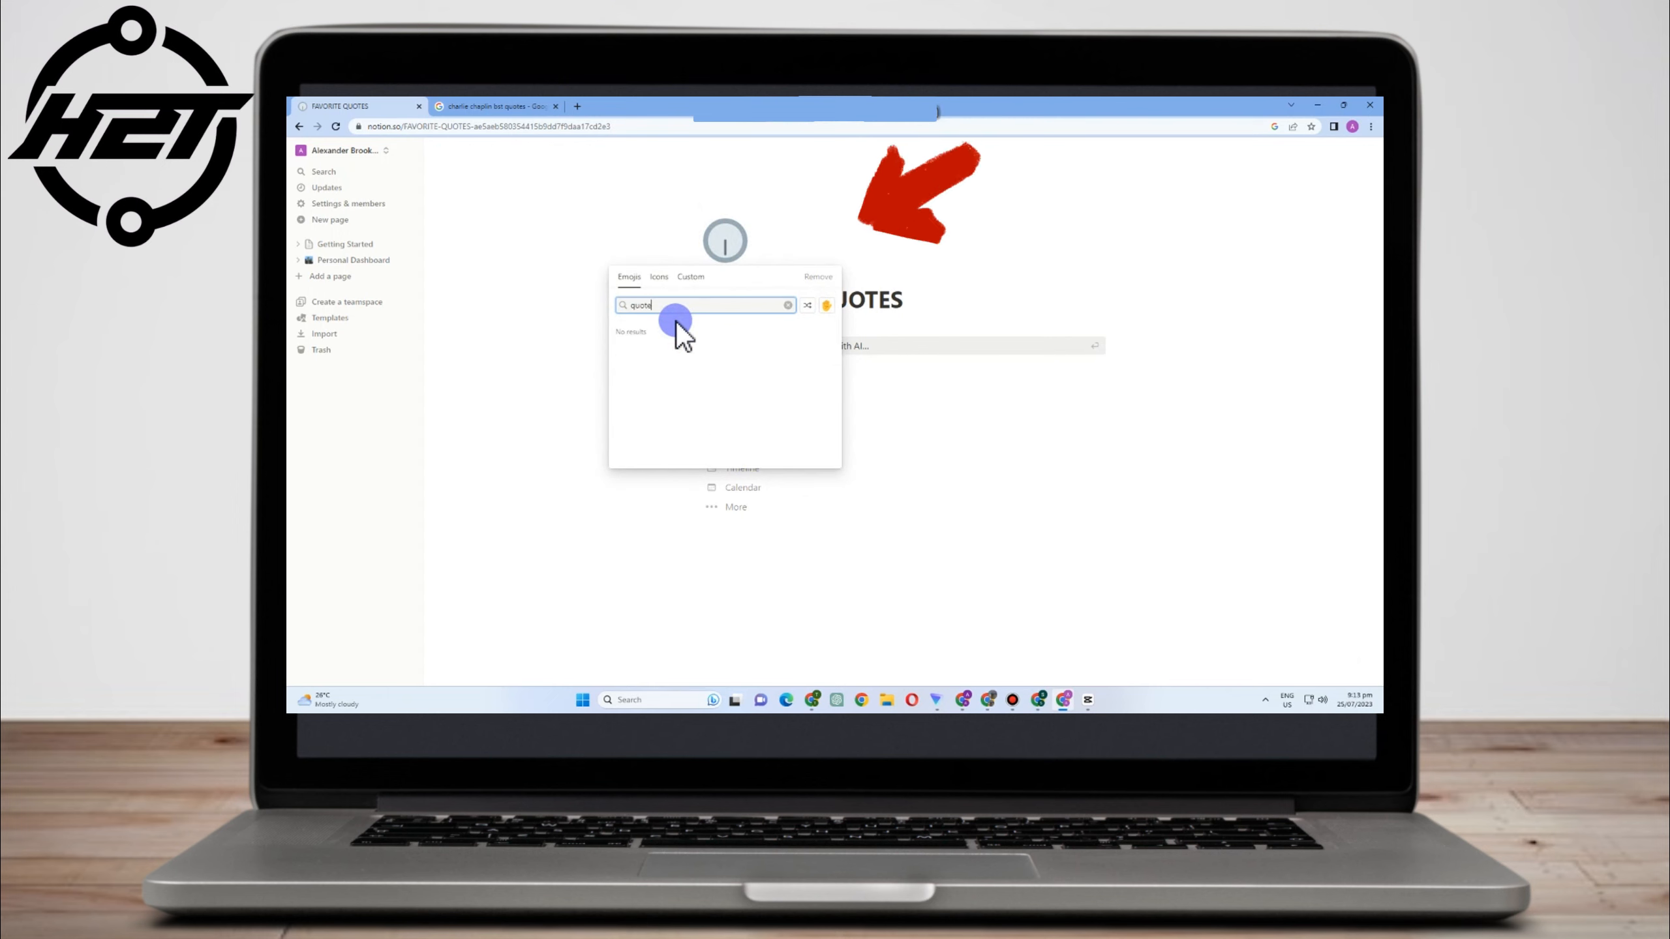
key("BackSpace")
key("BackSpace")
type("note")
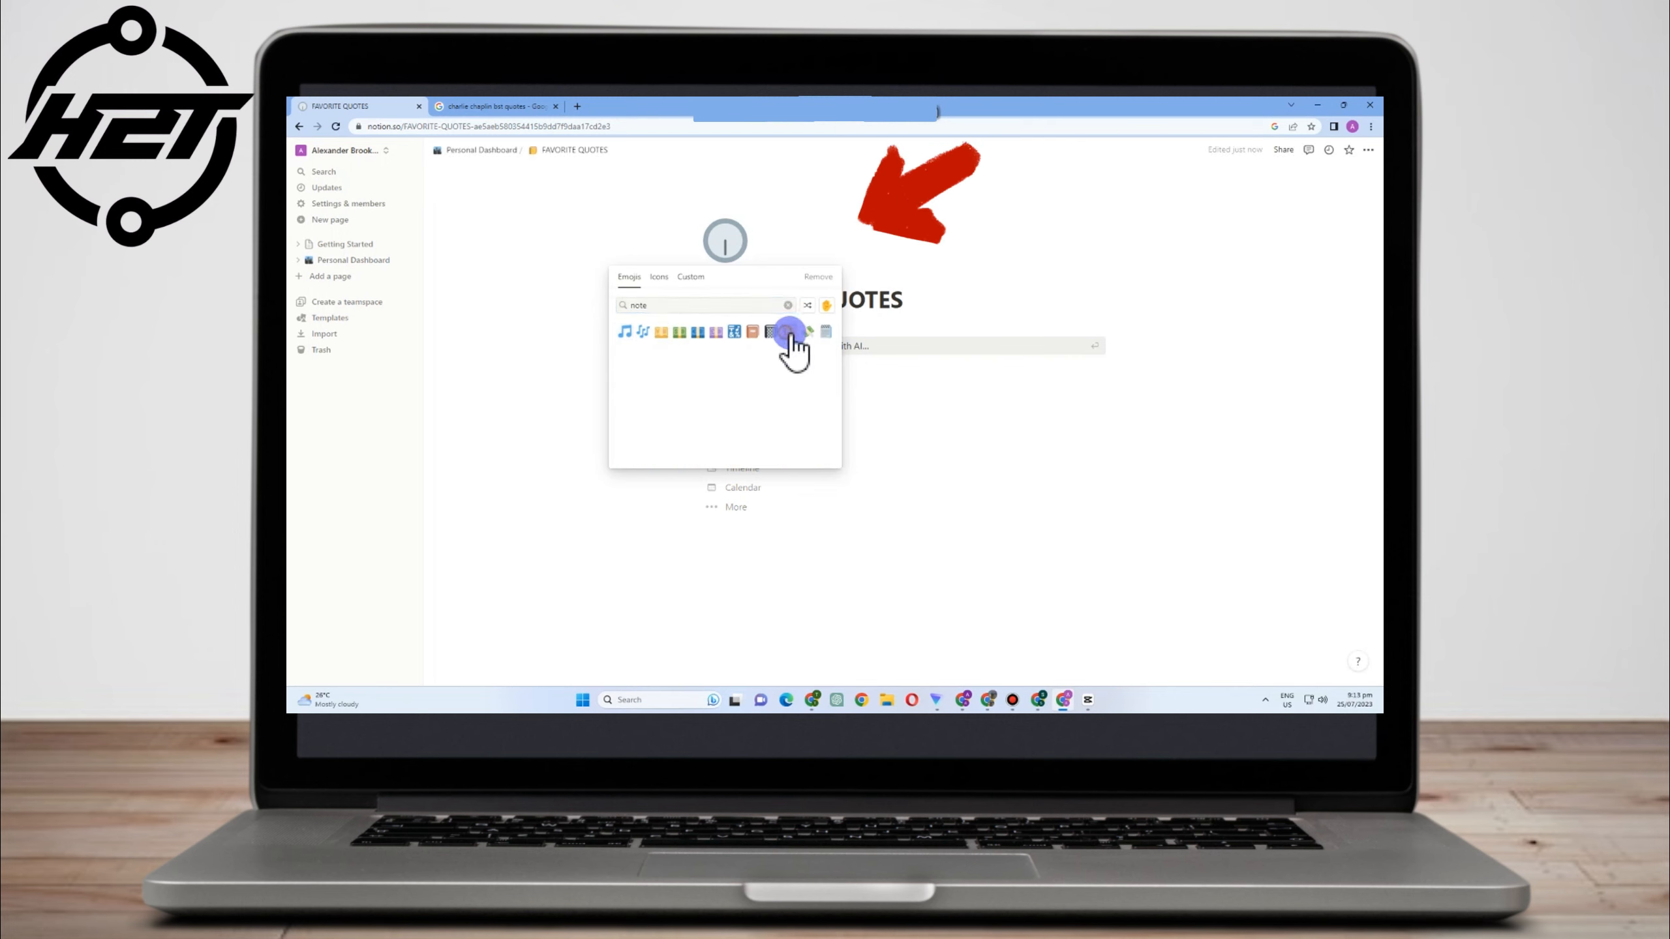
left_click(789, 331)
Give the page an Unsplash cover showing gold rings, black straps and a lipstick on a white background
left_click(745, 278)
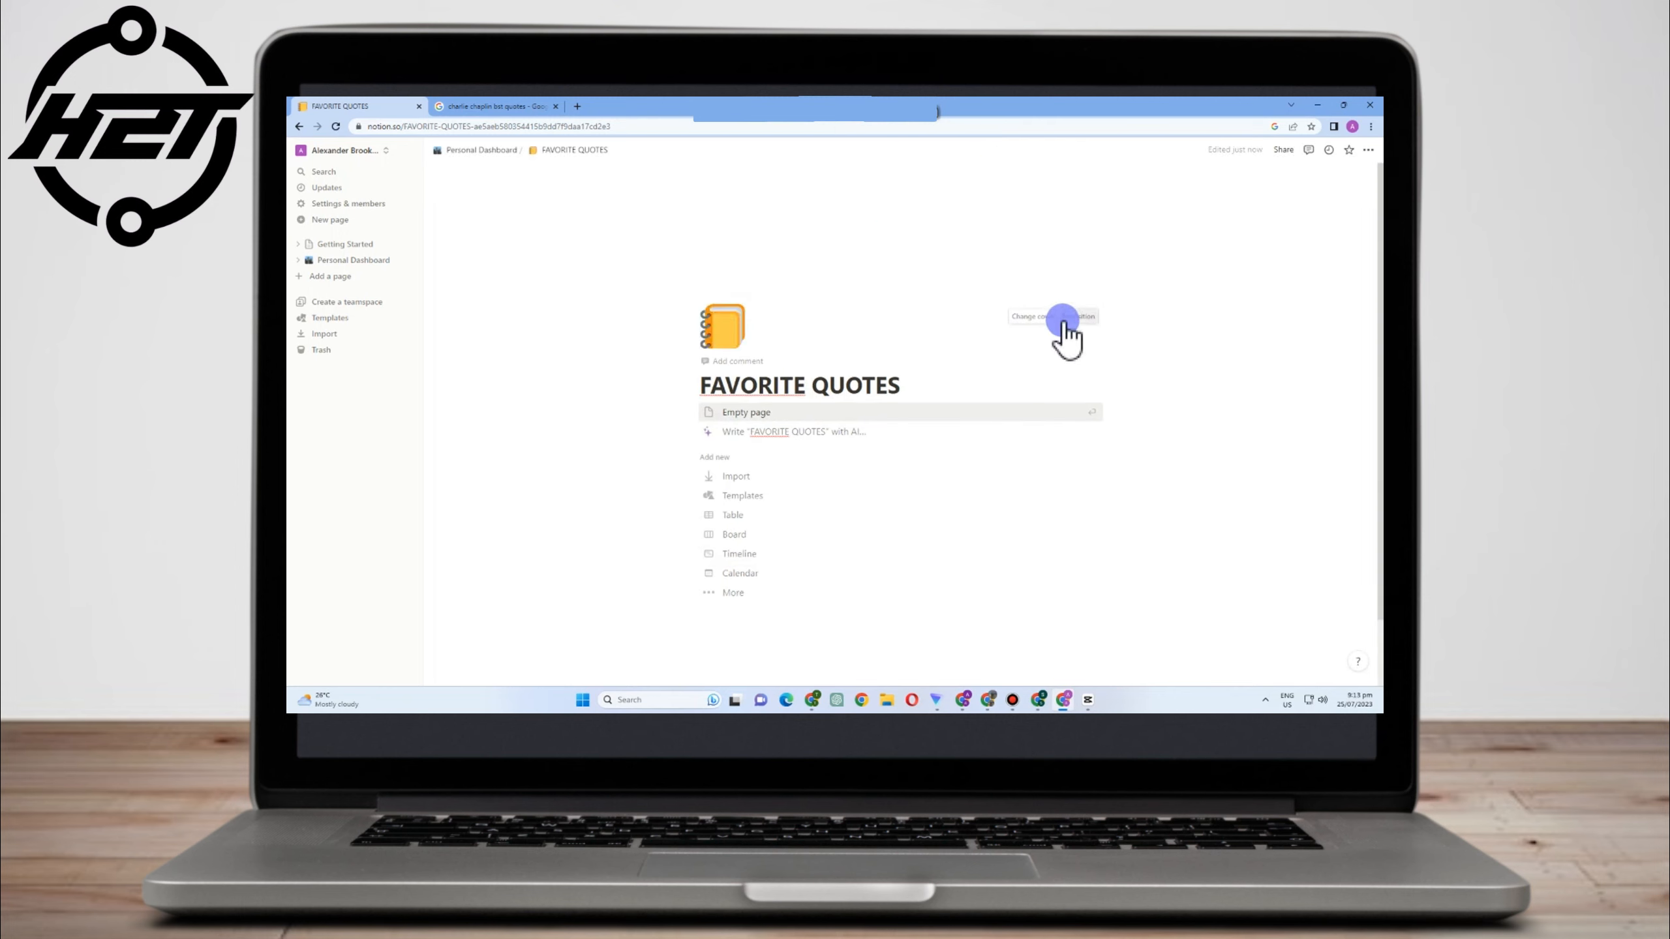
left_click(1043, 321)
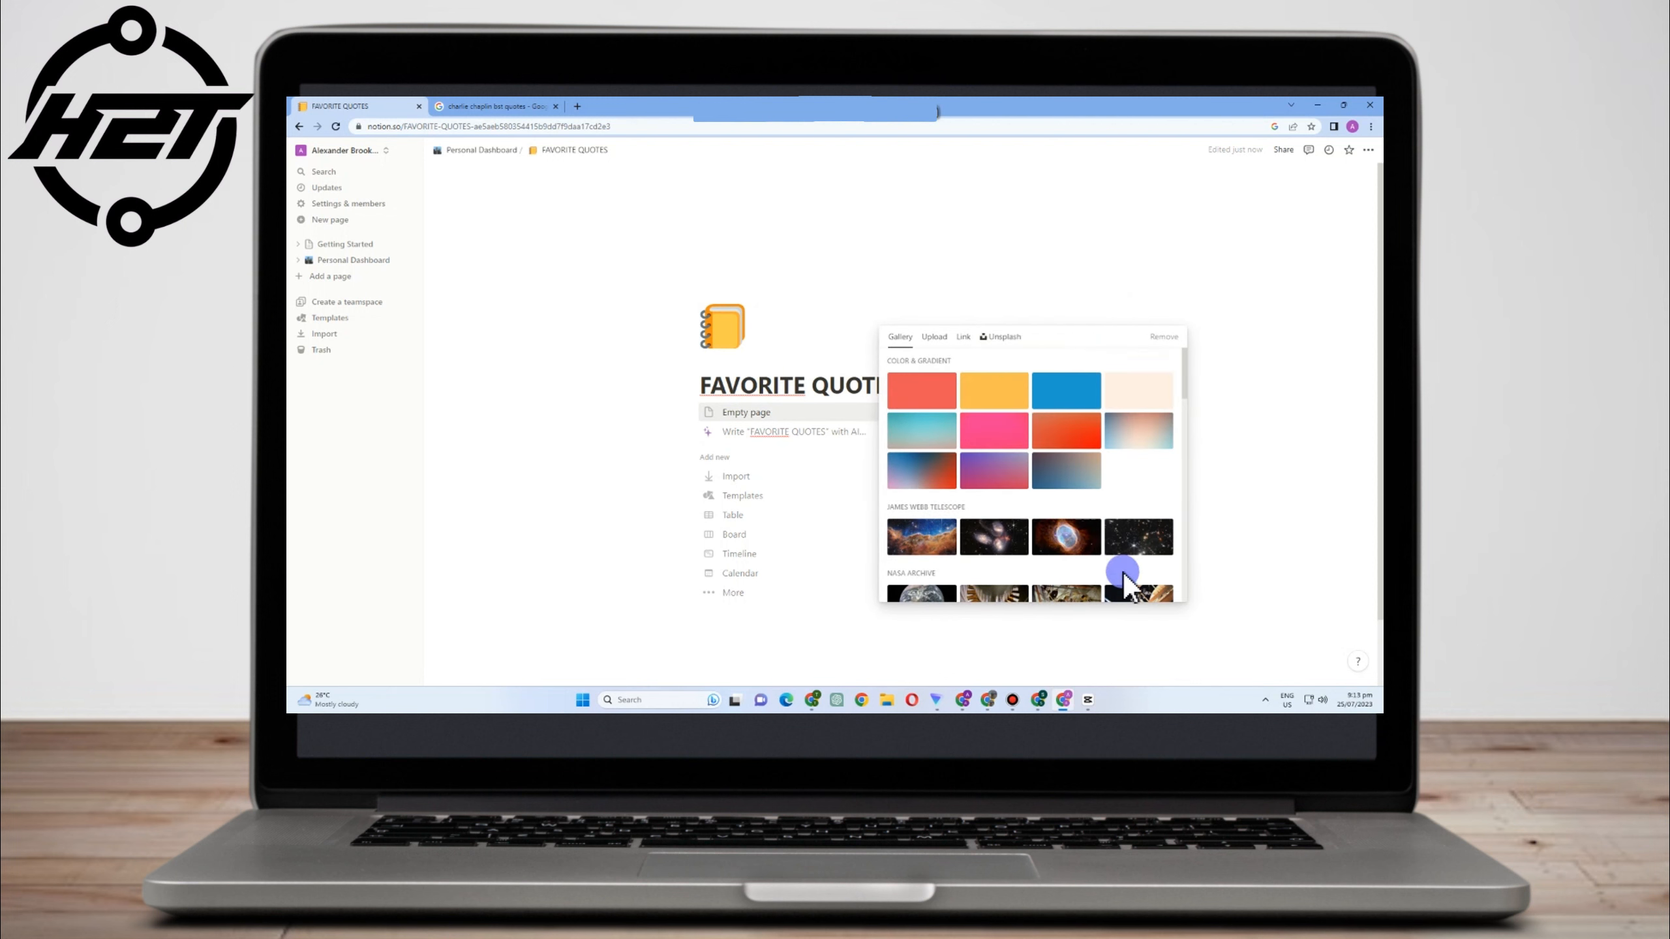
left_click(1001, 337)
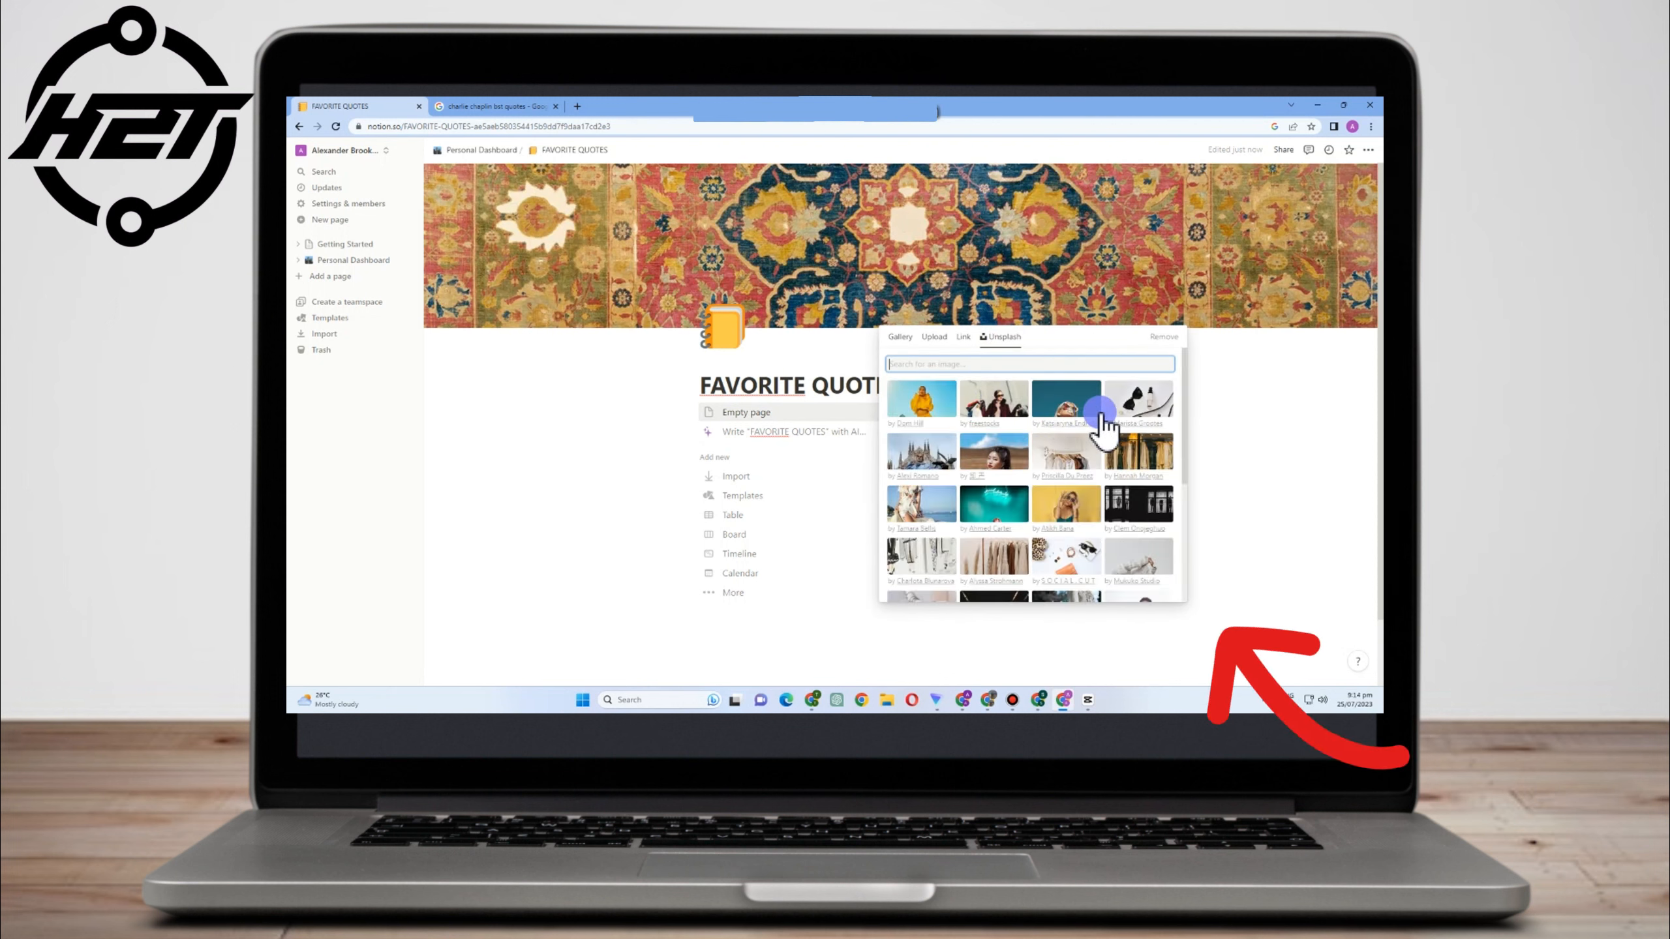
left_click(820, 354)
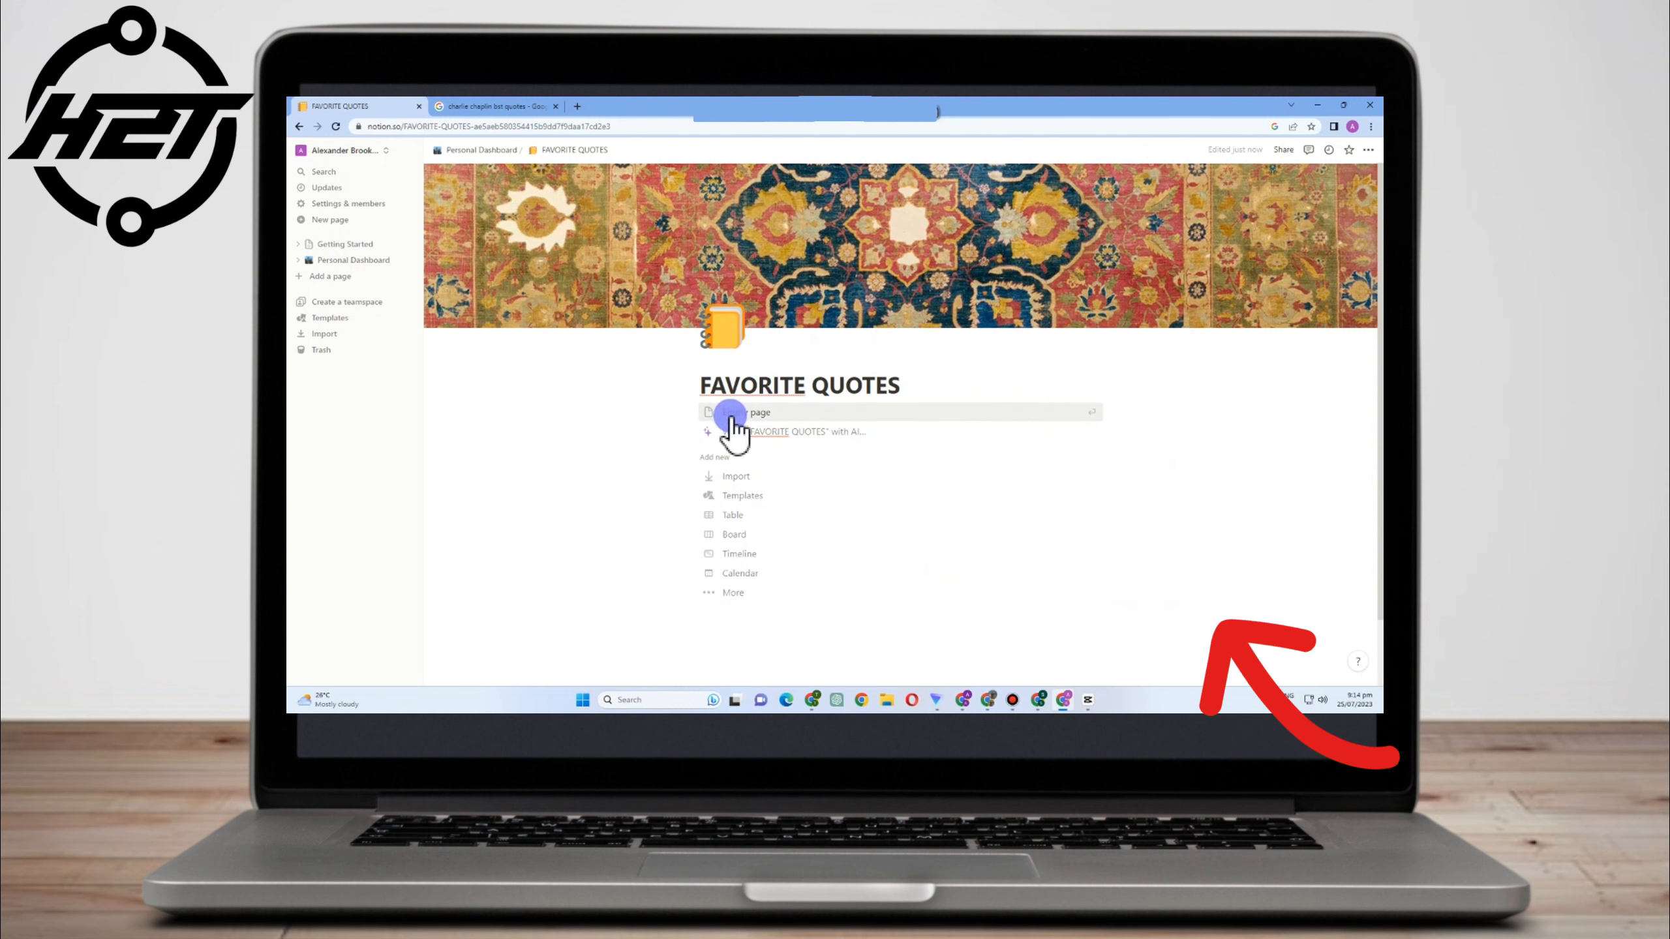
Apply Notion's Reading list template from the Hobbies category to the FAVORITE QUOTES page
left_click(748, 499)
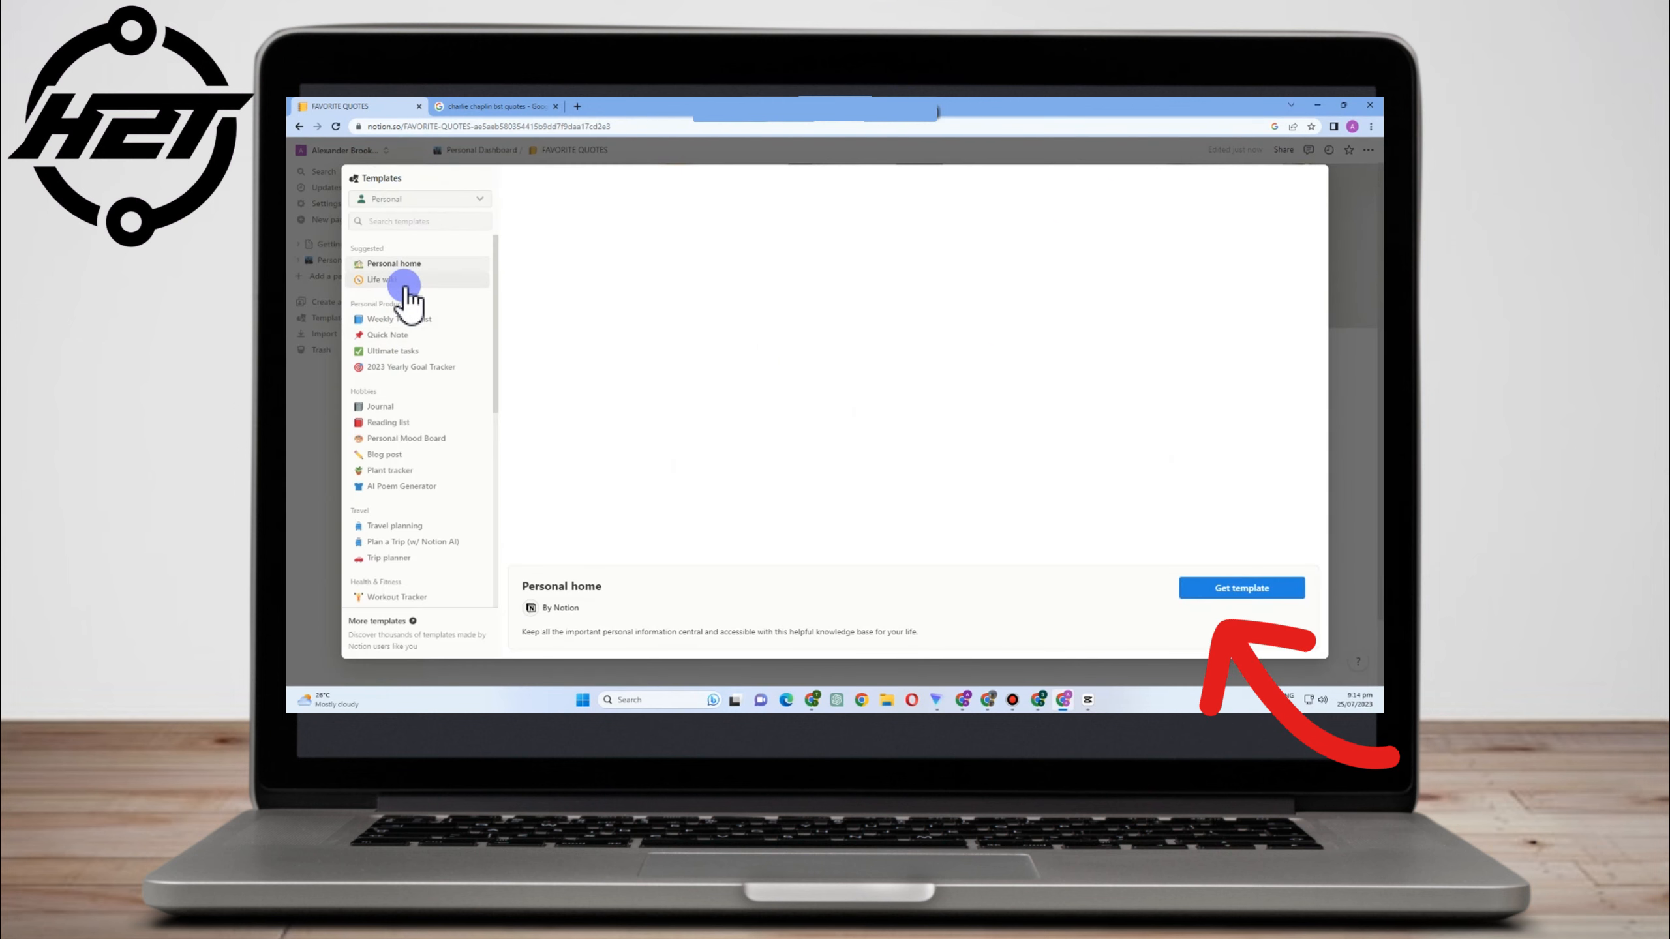
left_click(405, 421)
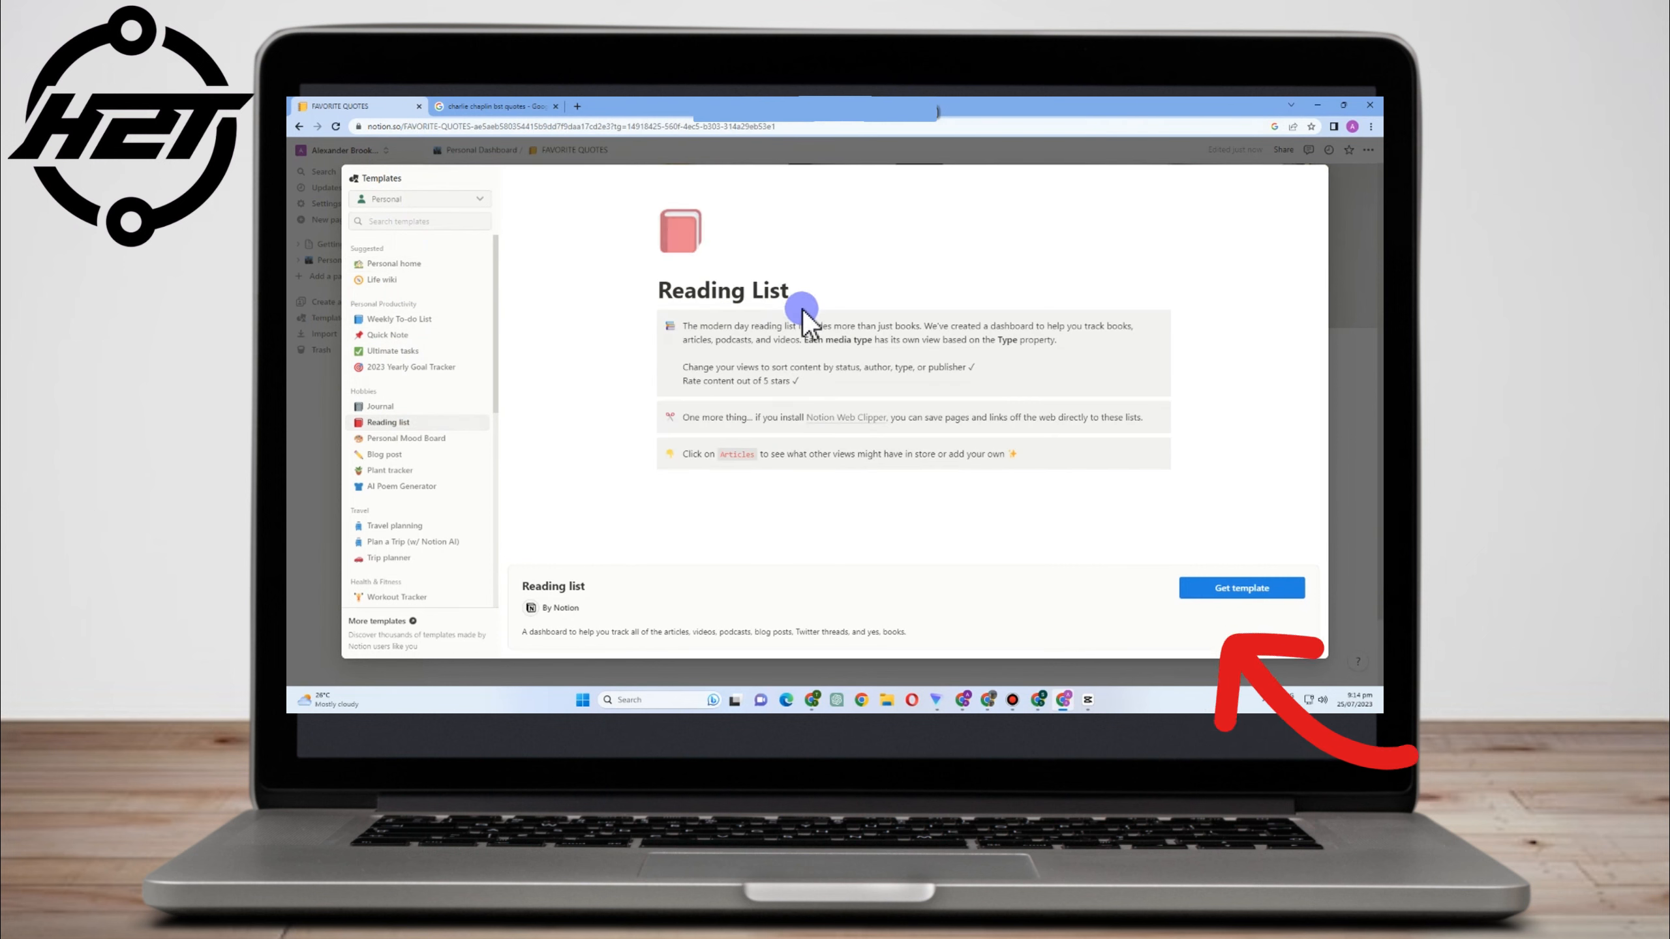
left_click(1266, 589)
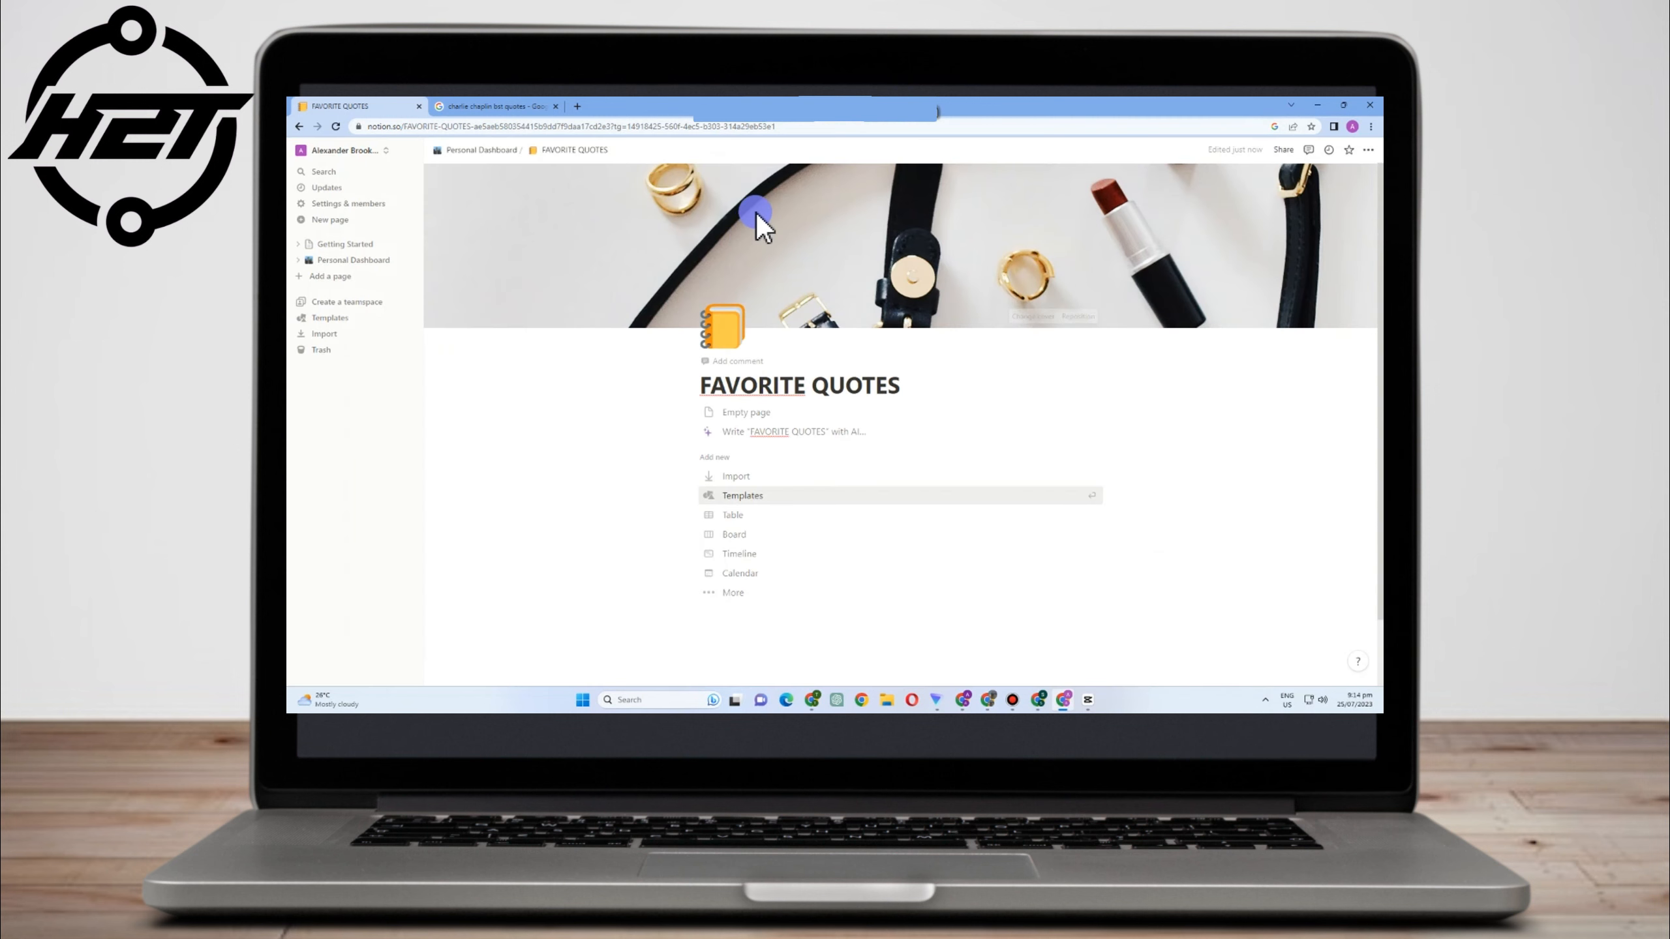
Look over the QUOTES page, from the quote callouts to the Articles view of the Media gallery
scroll(703, 490, "down", 2)
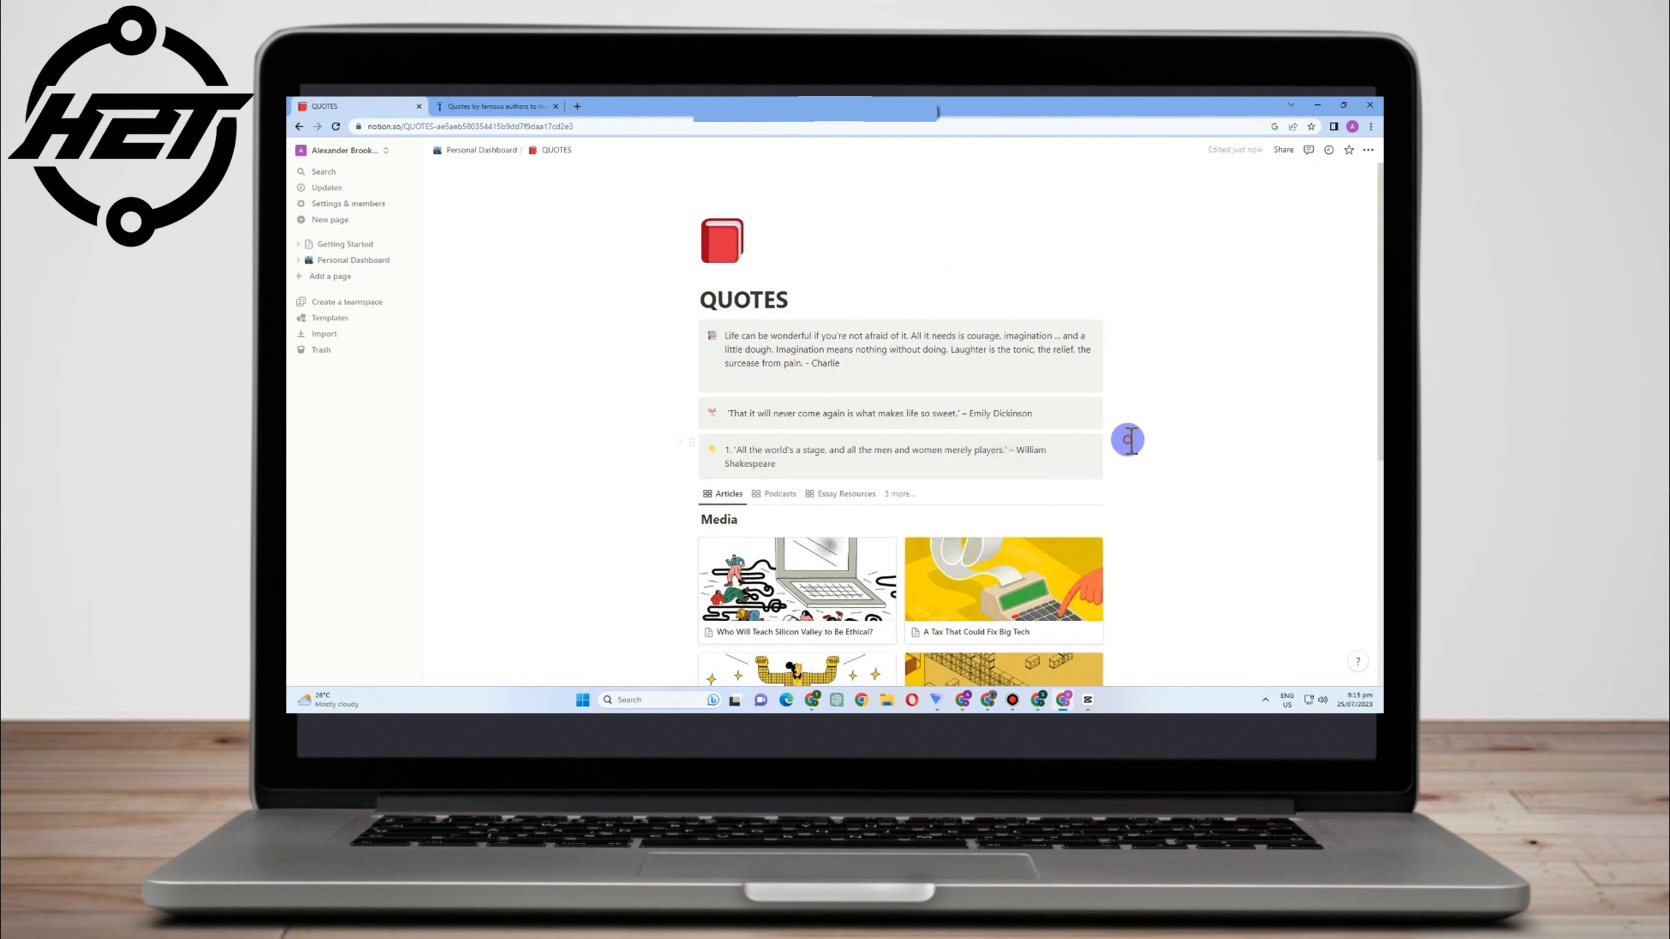
scroll(920, 395, "down", 2)
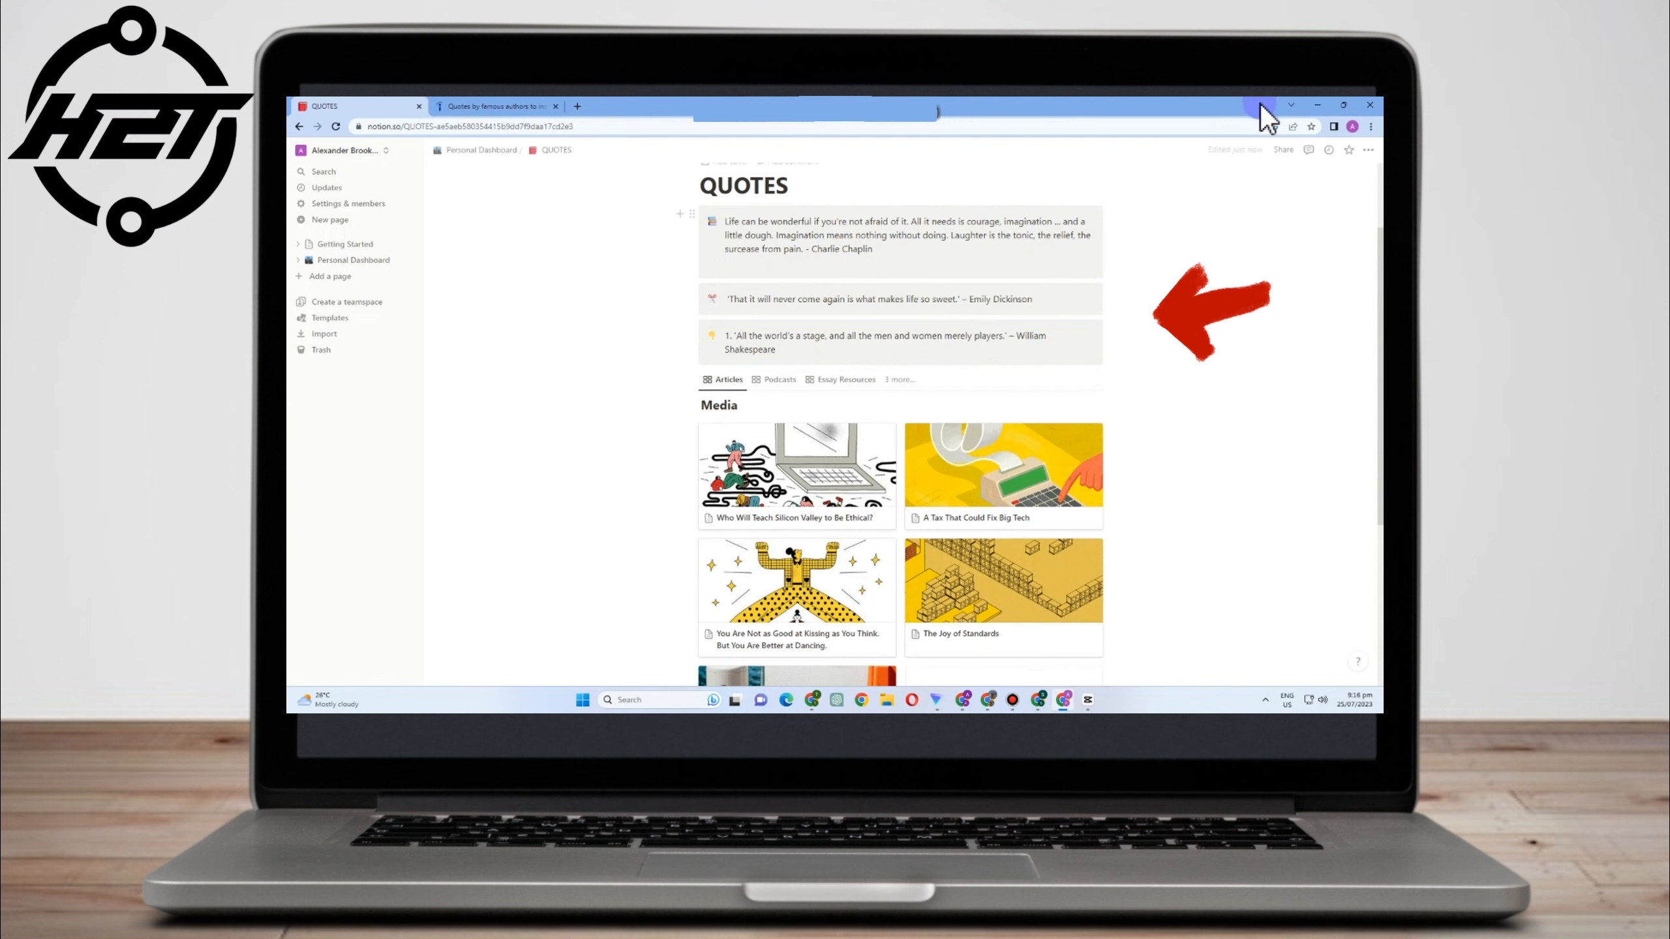
scroll(790, 404, "down", 1)
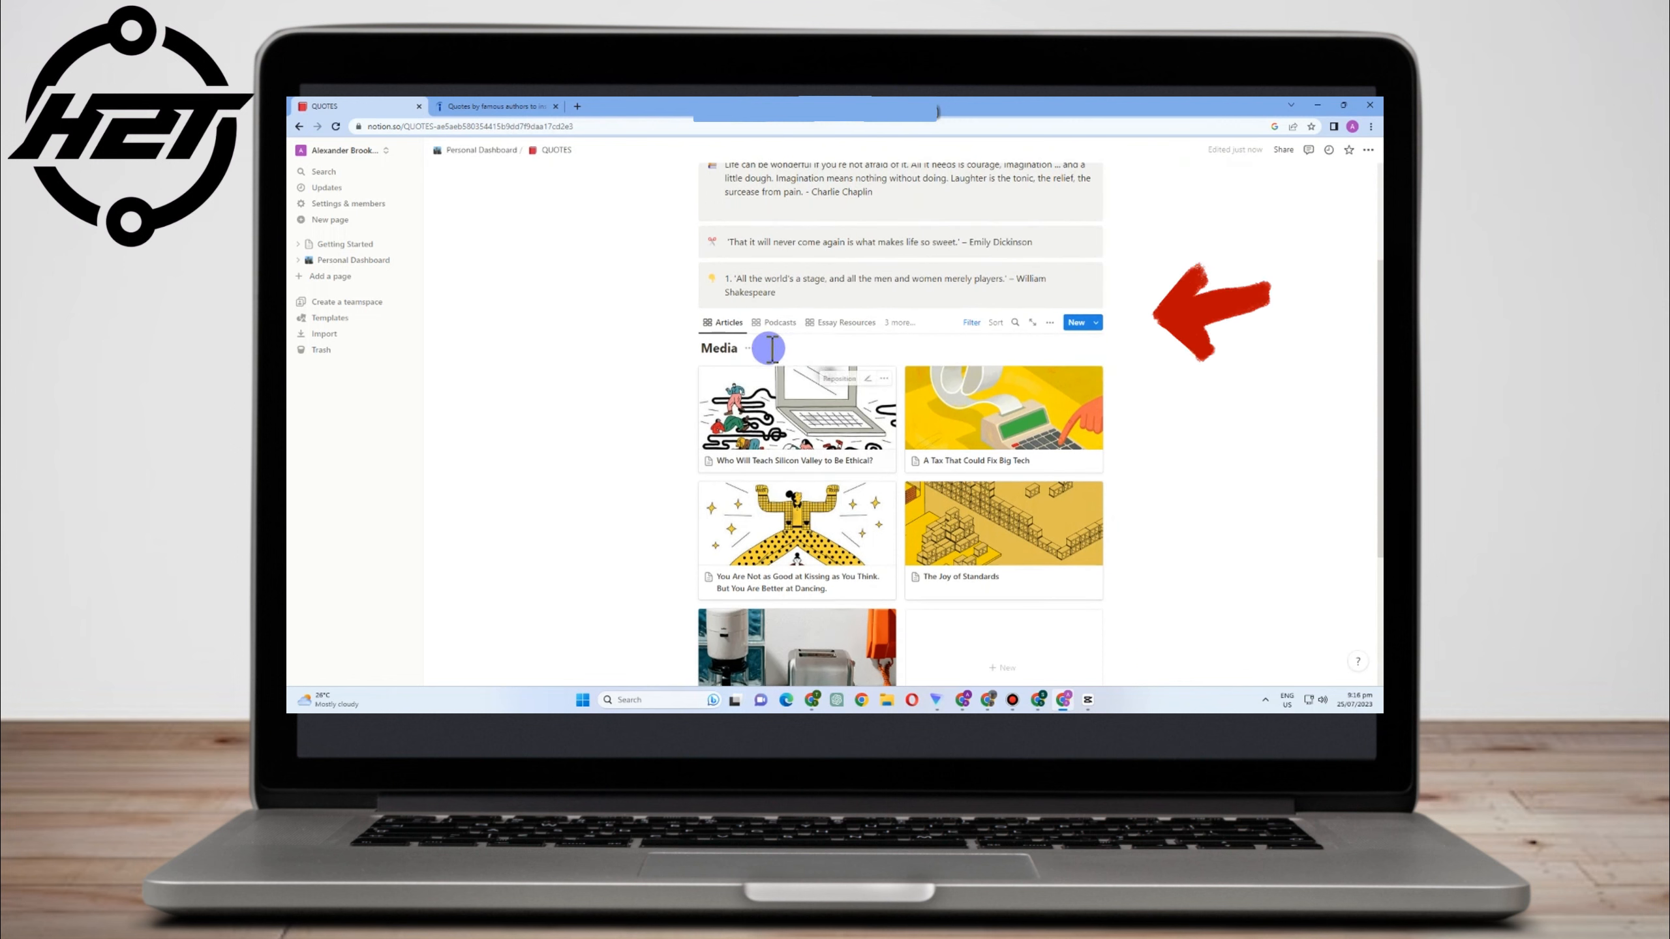
scroll(947, 559, "down", 1)
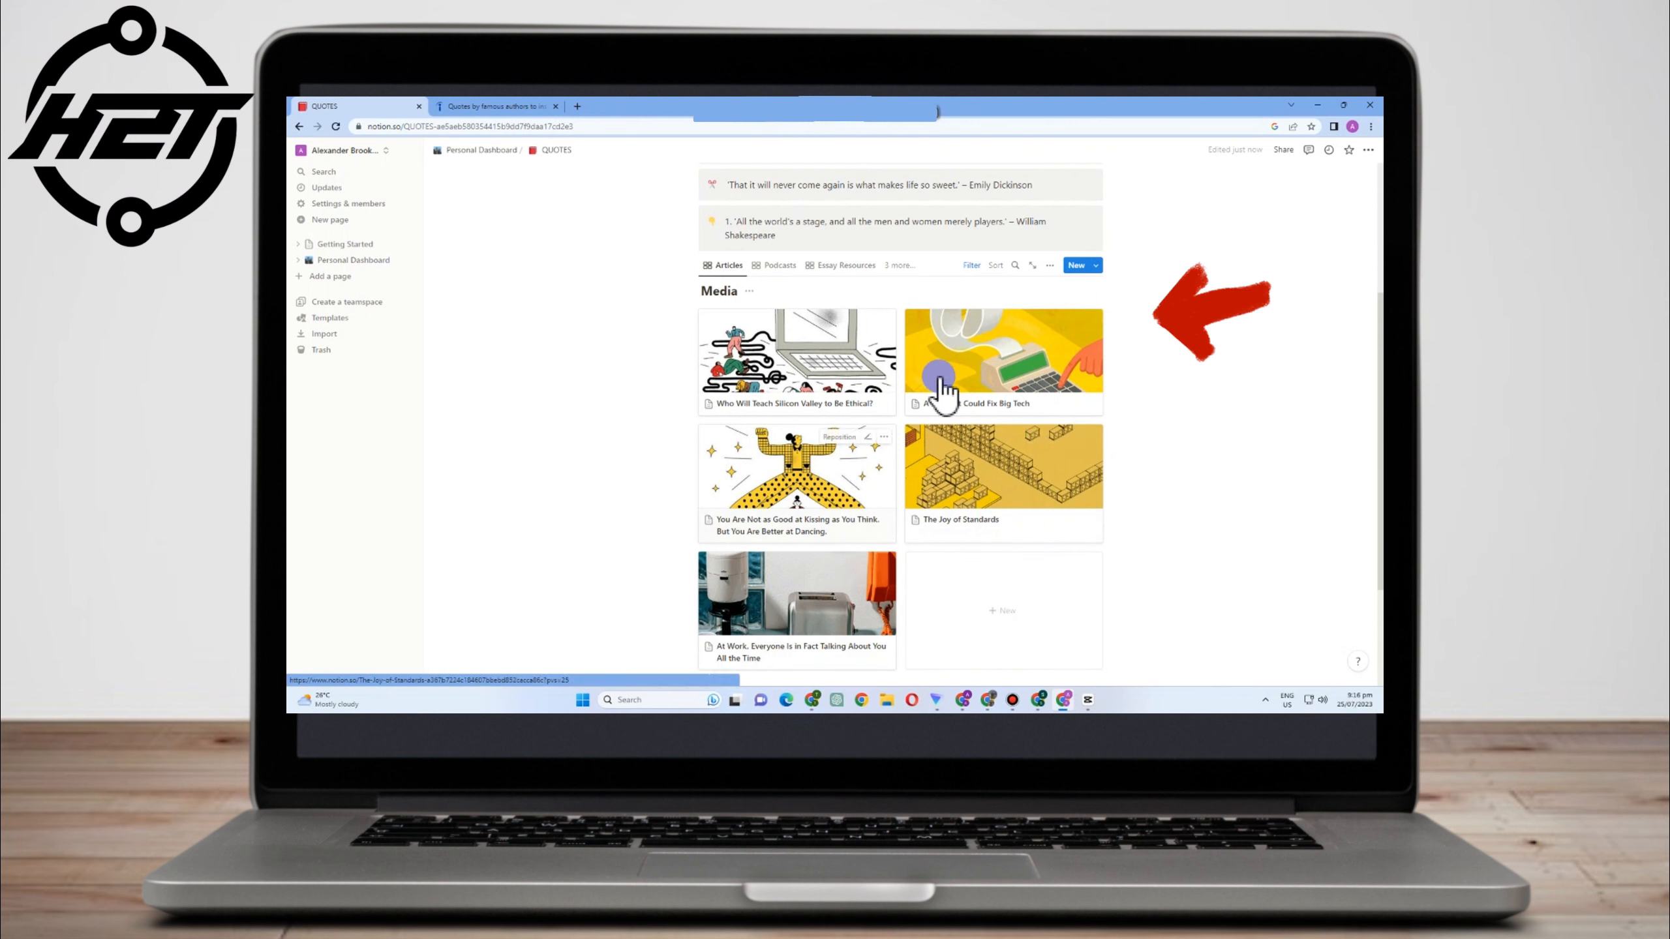
Show the Podcasts view of the Media gallery and look through its list of other views
left_click(779, 265)
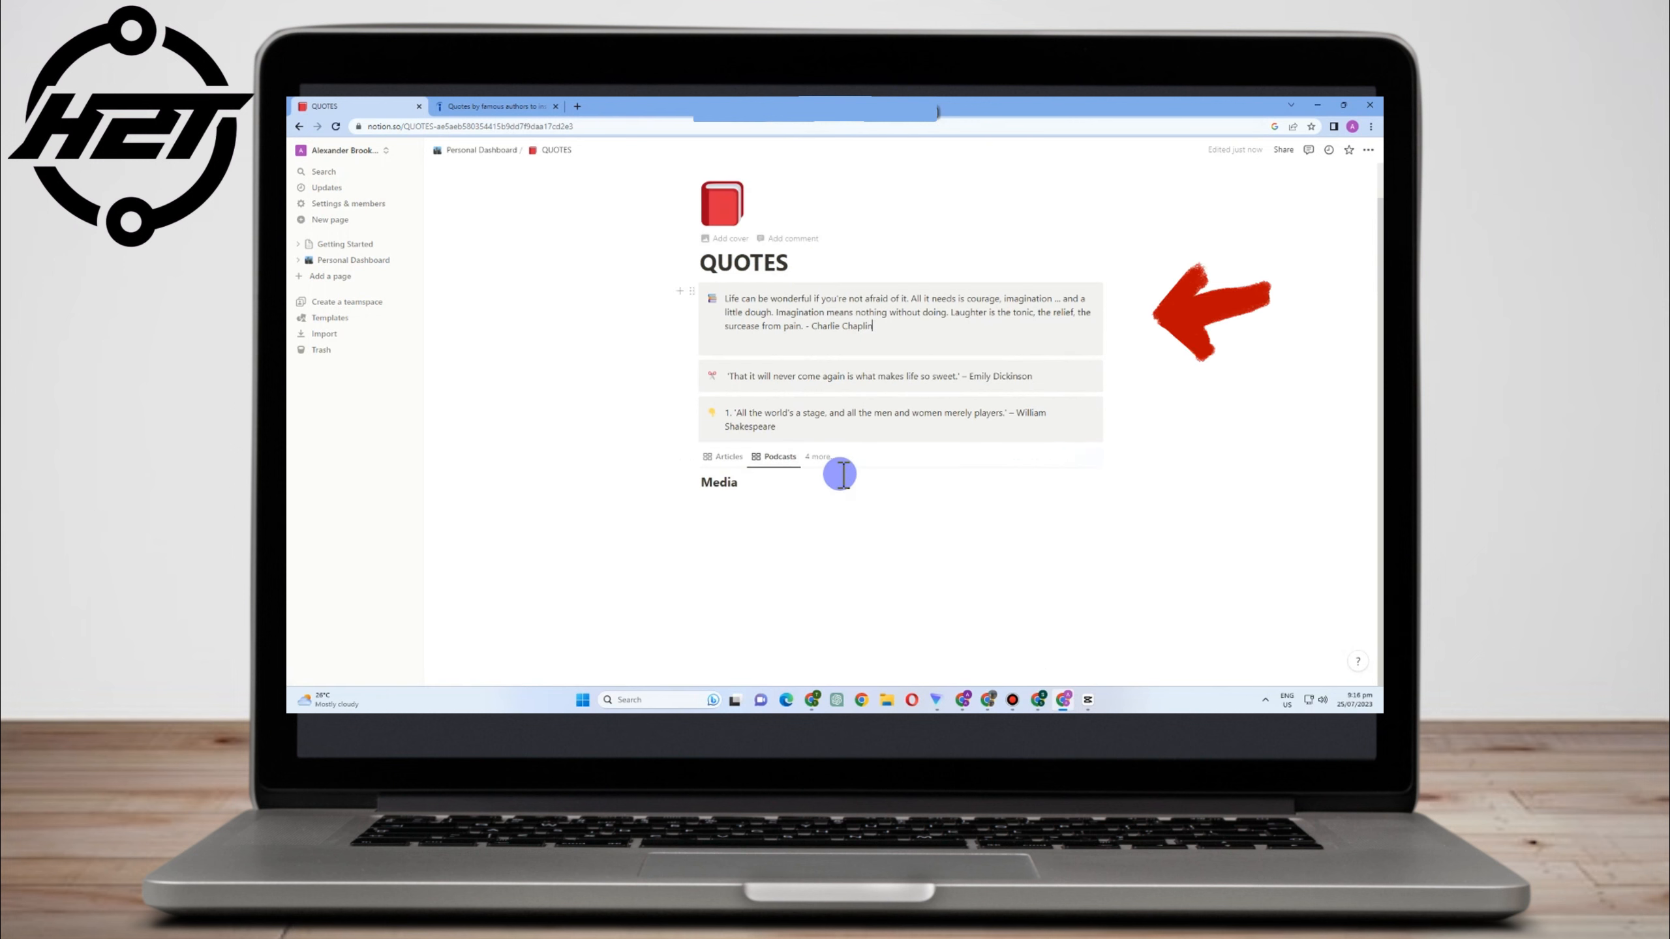
left_click(827, 455)
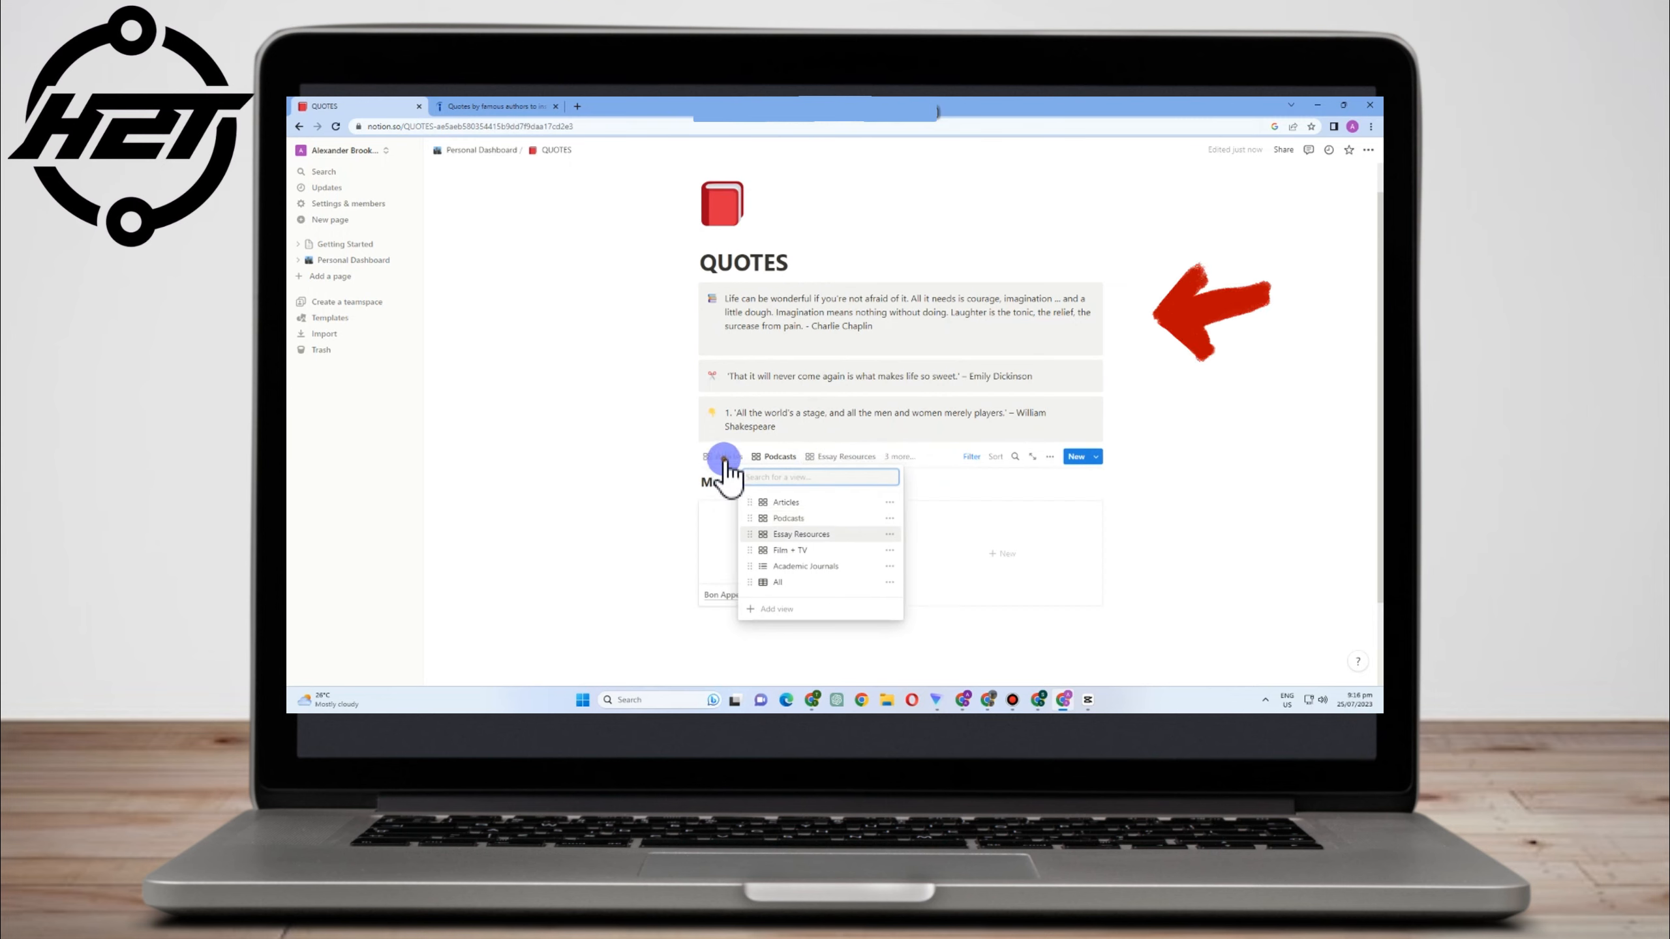
left_click(774, 461)
scroll(743, 517, "down", 2)
scroll(941, 586, "up", 2)
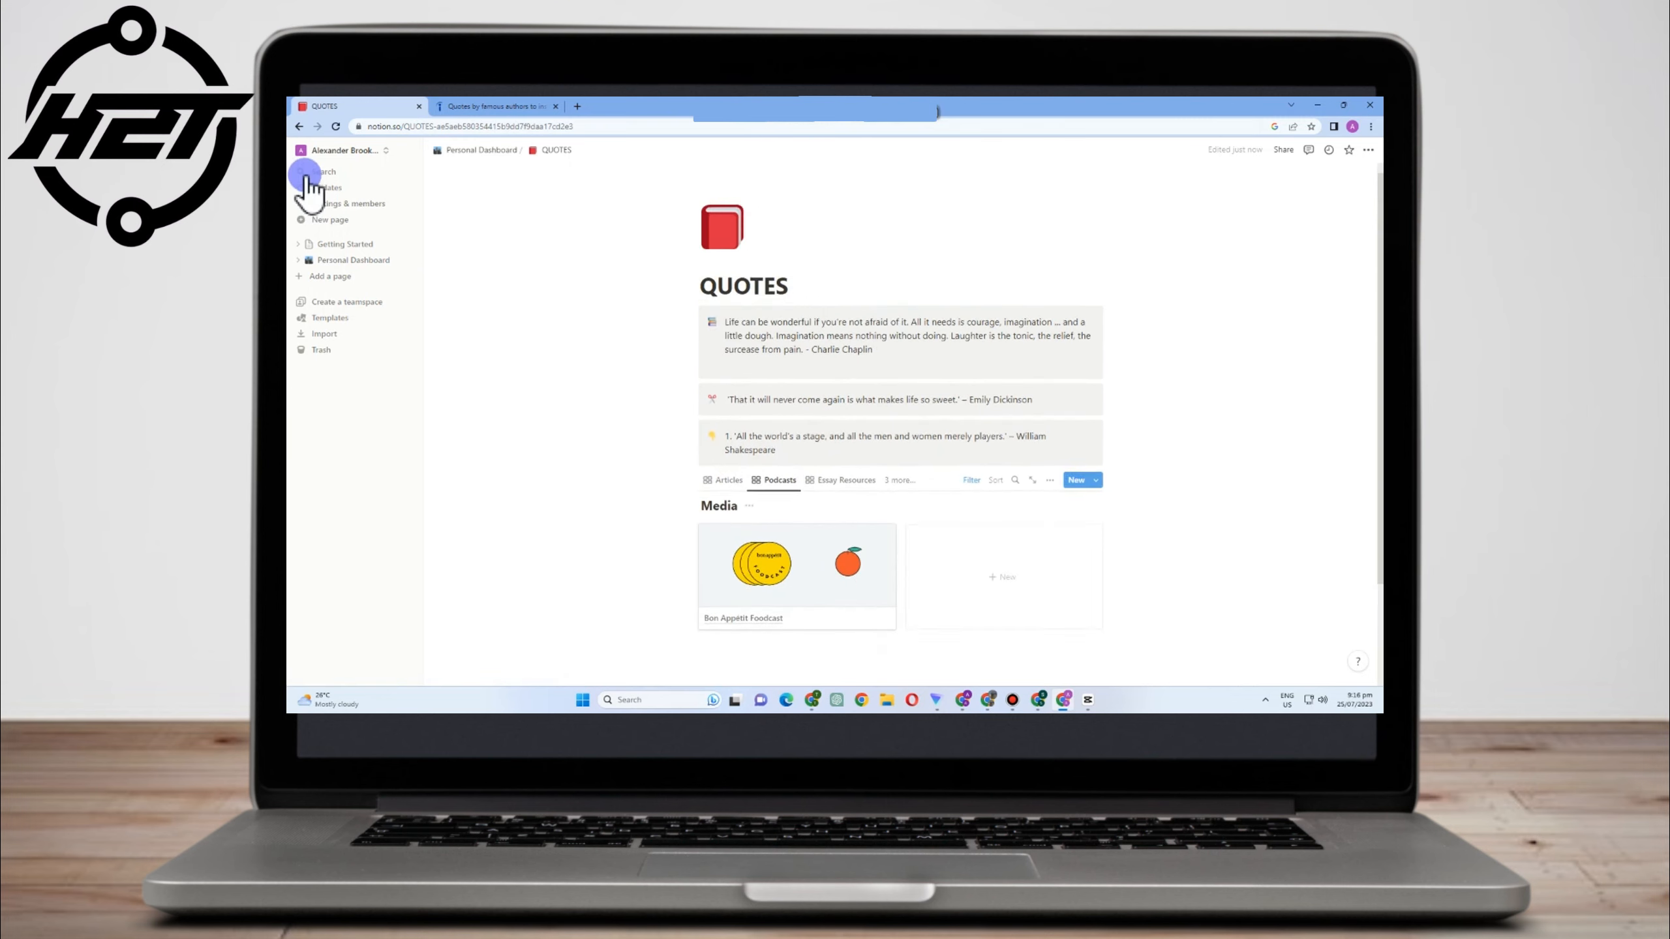
Return to the Personal Dashboard page and find the QUOTES page link near its end
left_click(497, 148)
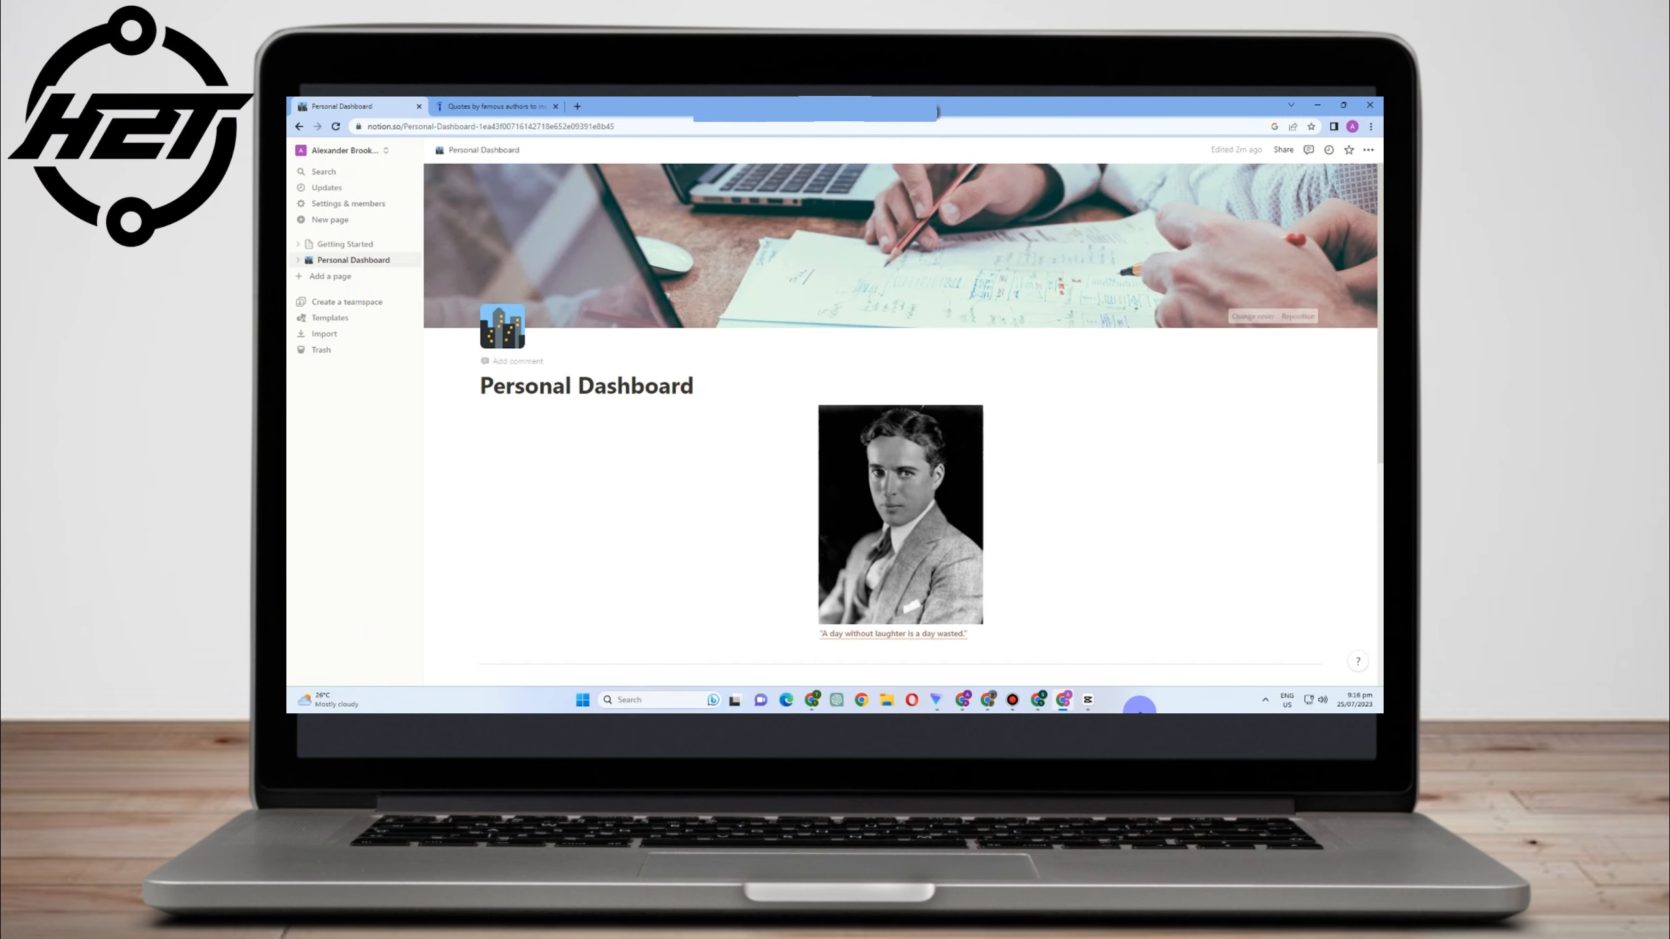
scroll(692, 472, "down", 2)
scroll(873, 454, "down", 3)
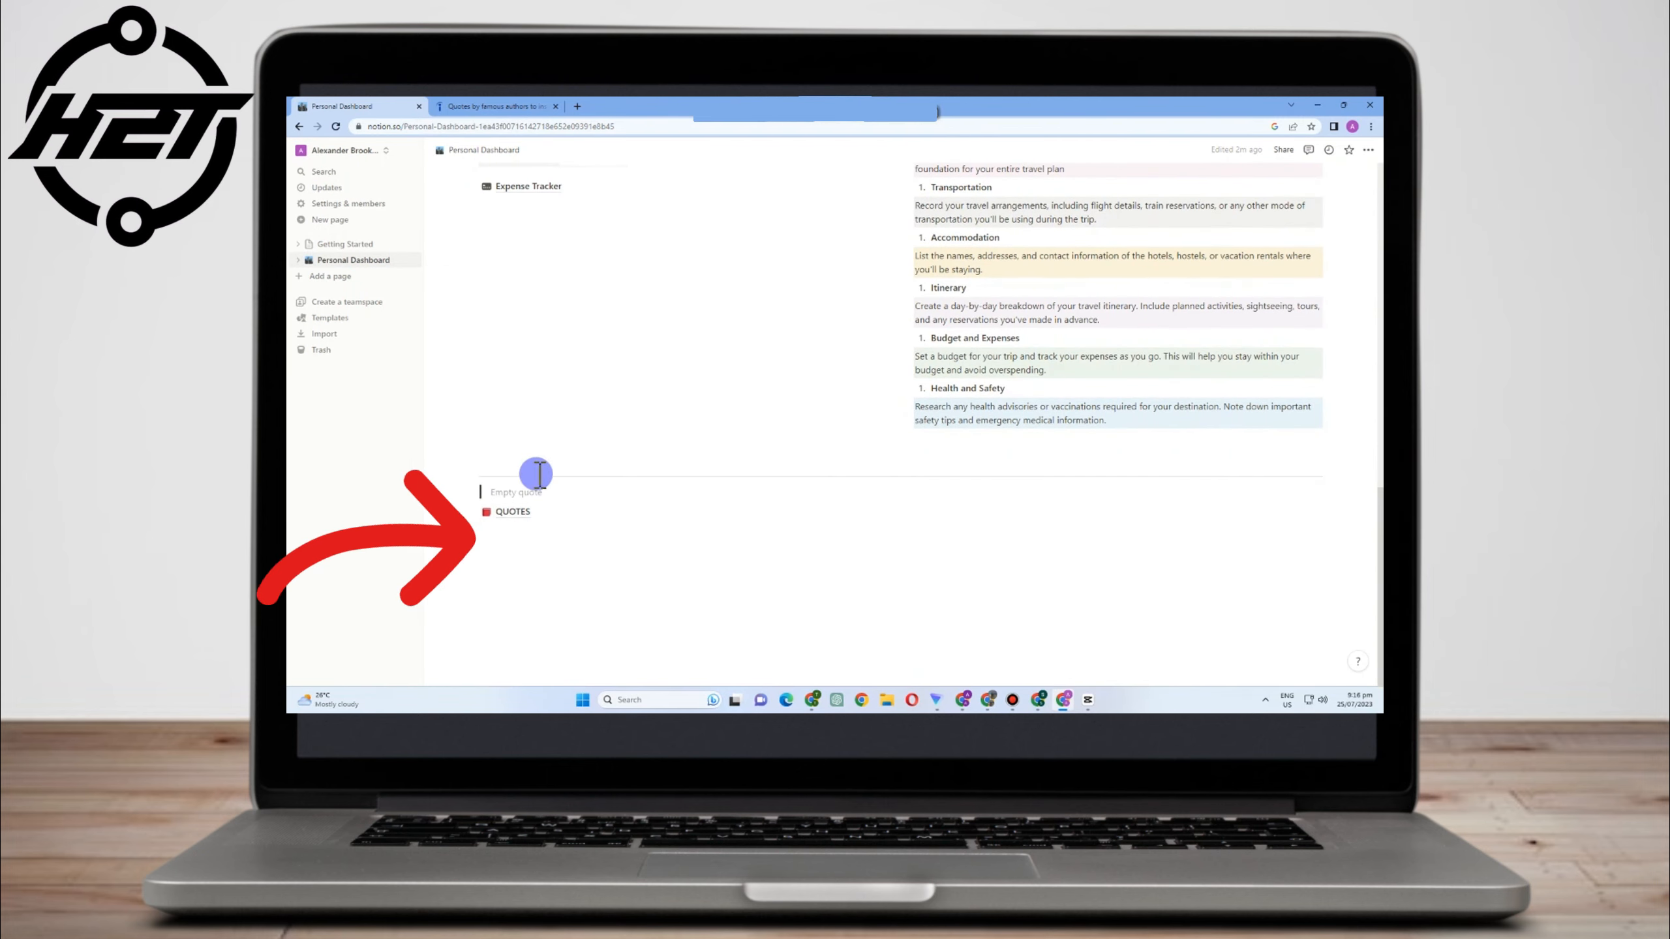
left_click(472, 512)
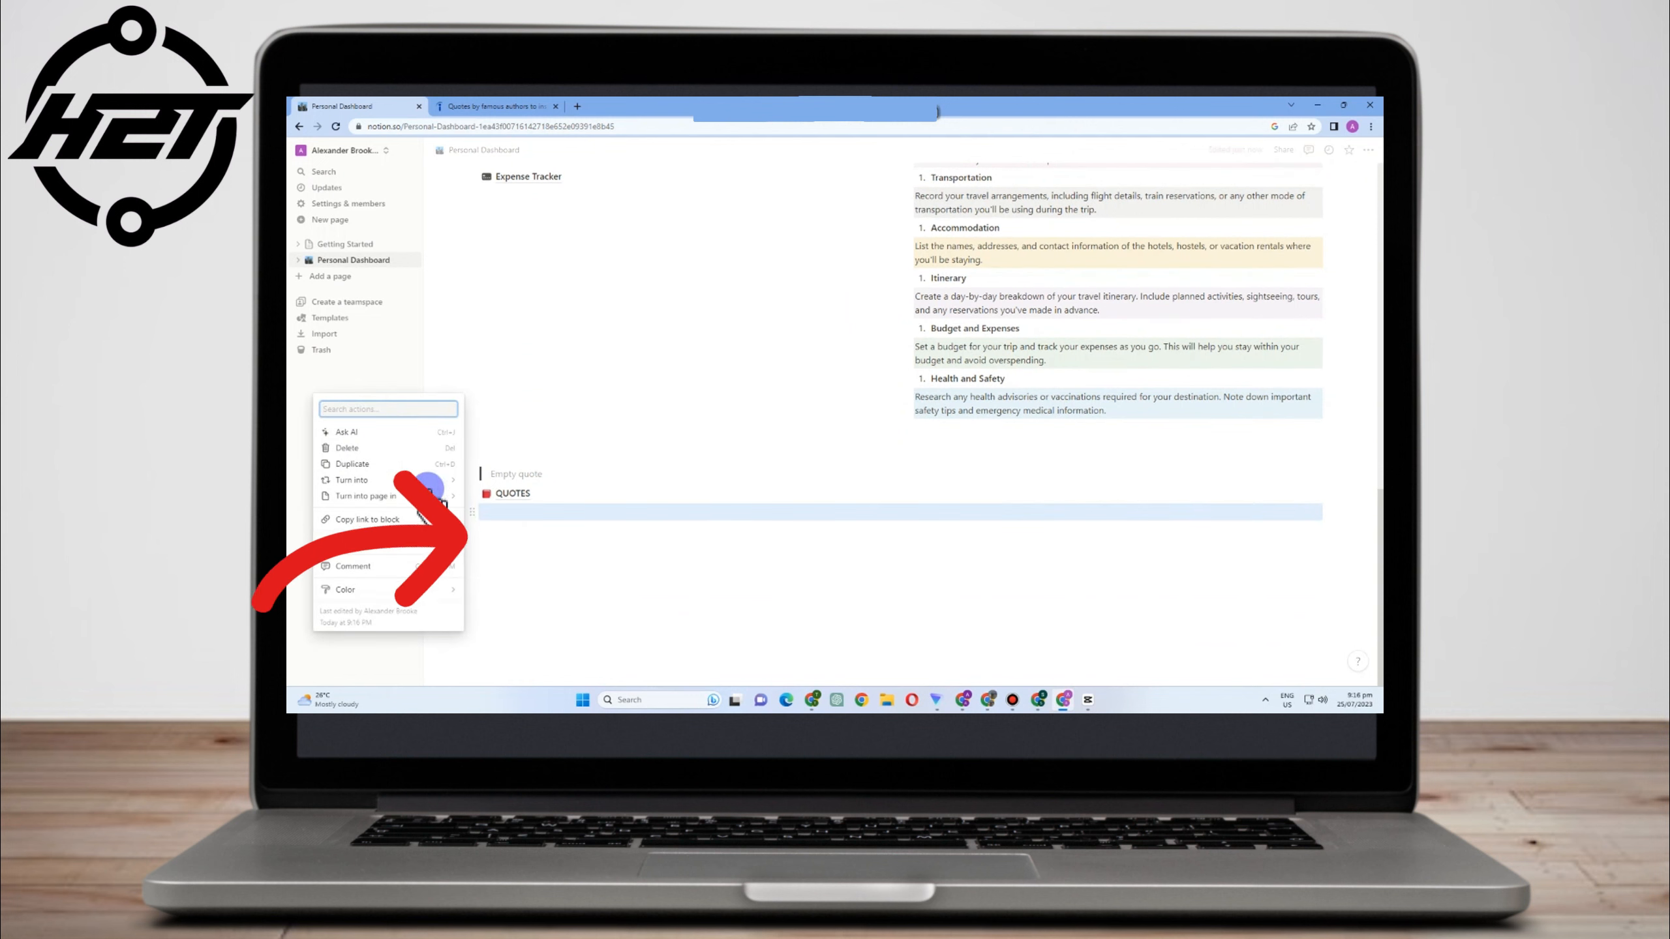
mouse_move(434, 496)
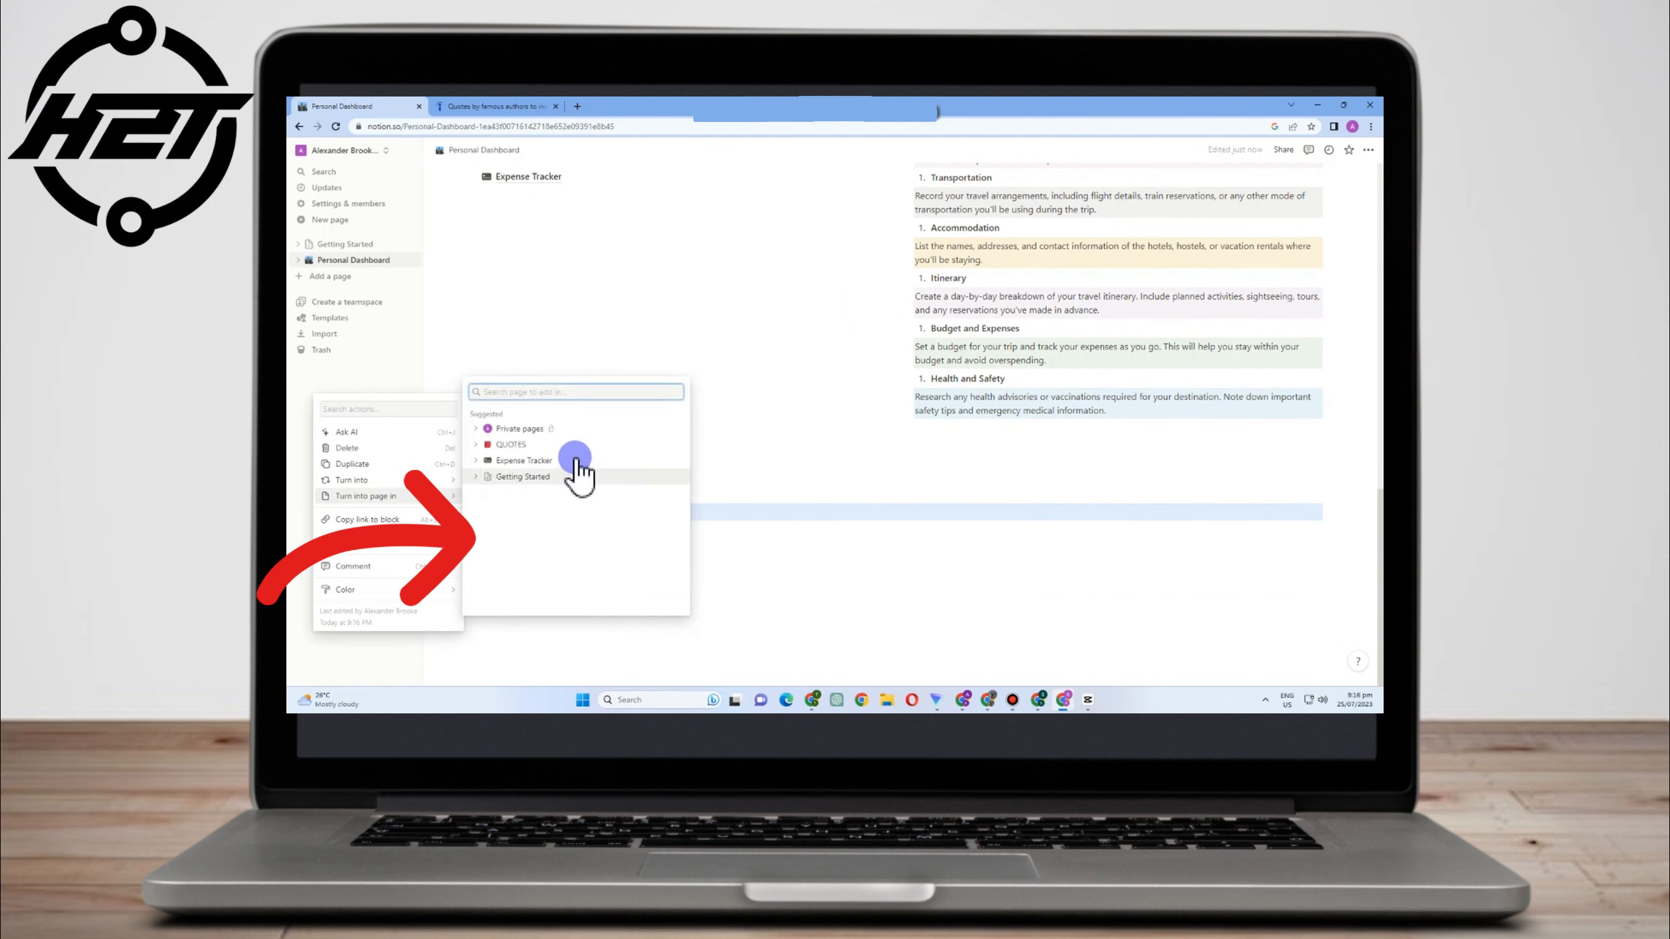
left_click(559, 445)
left_click(346, 432)
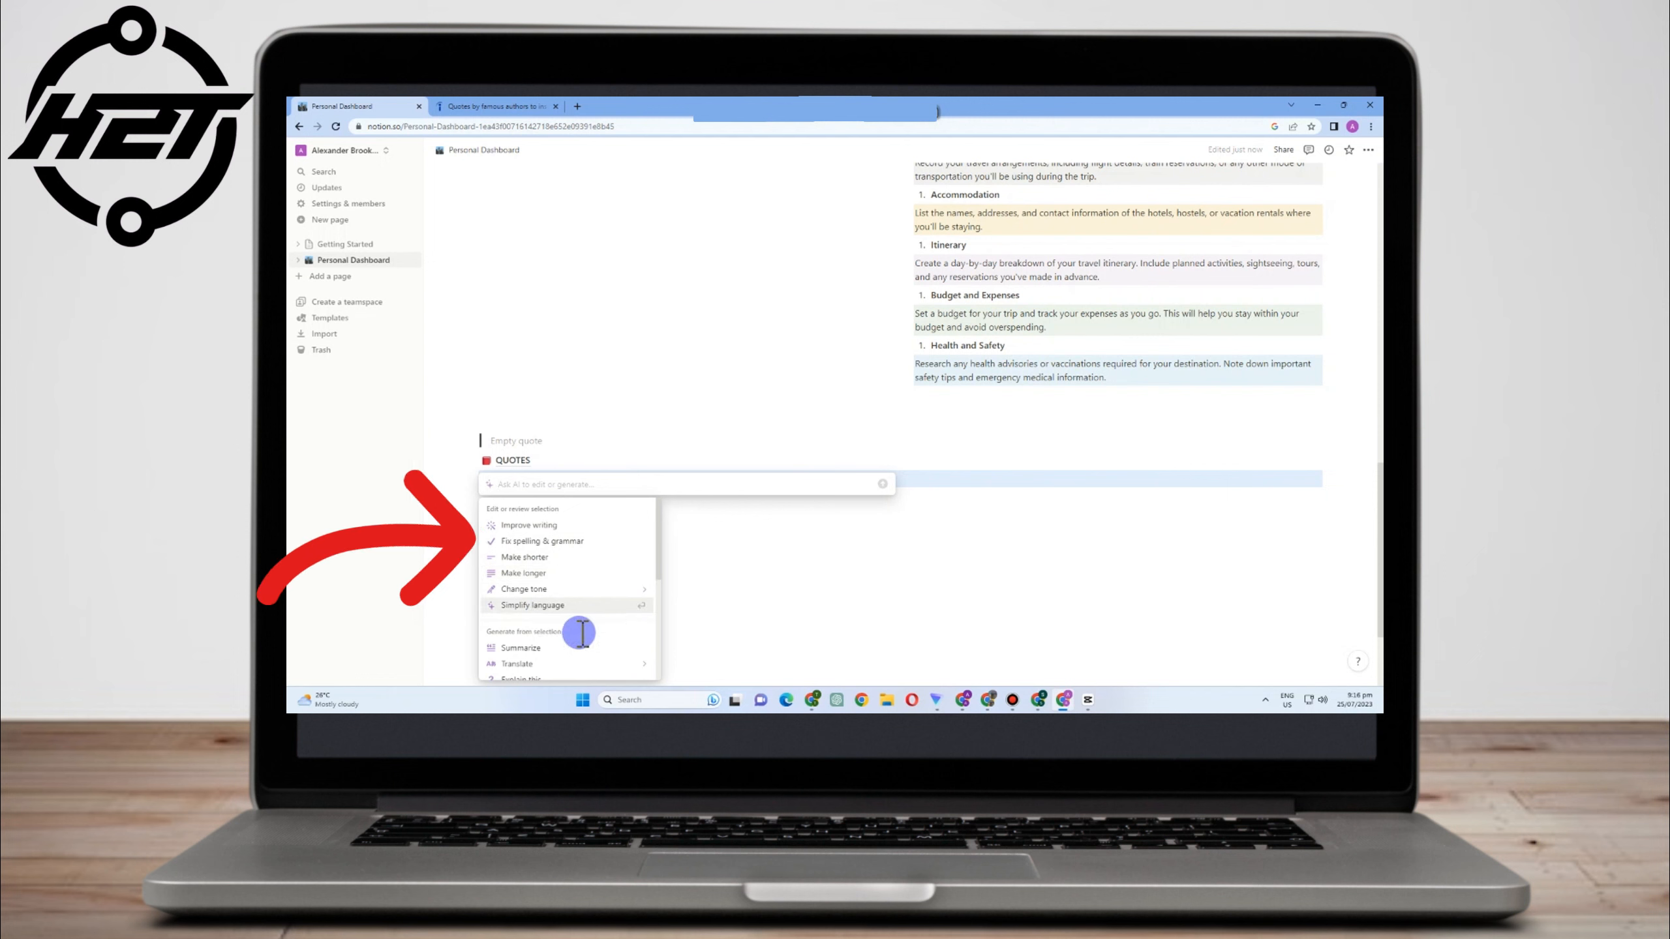
scroll(559, 592, "down", 2)
left_click(749, 569)
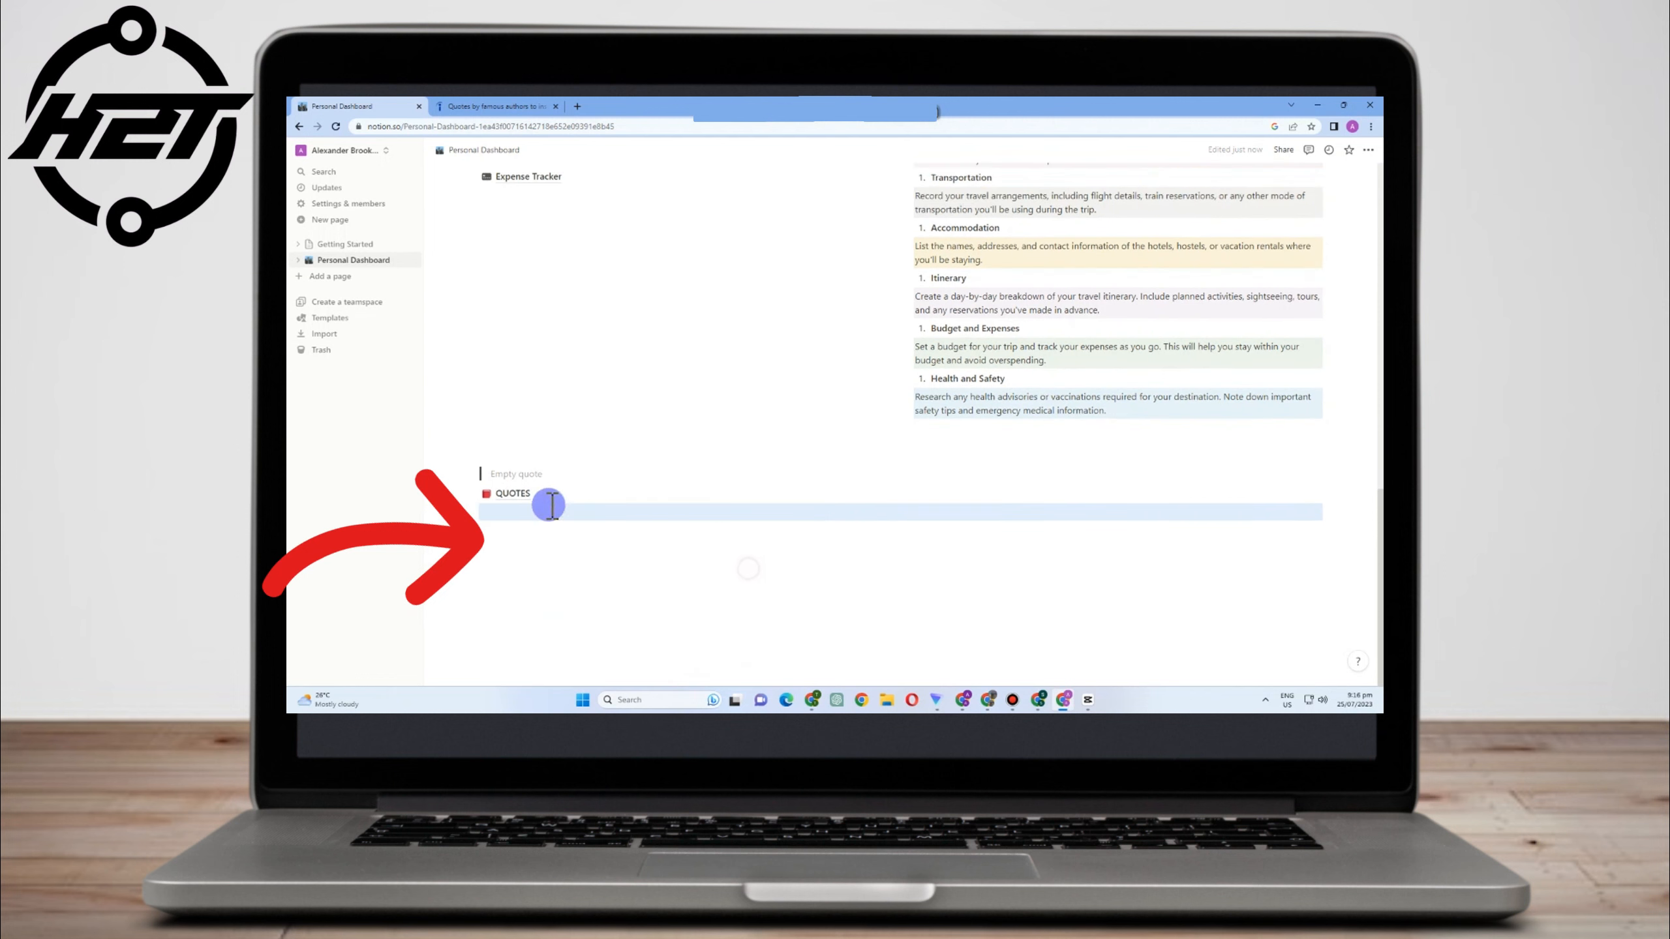
Insert a simple table directly below the QUOTES page link on the Personal Dashboard
left_click(455, 514)
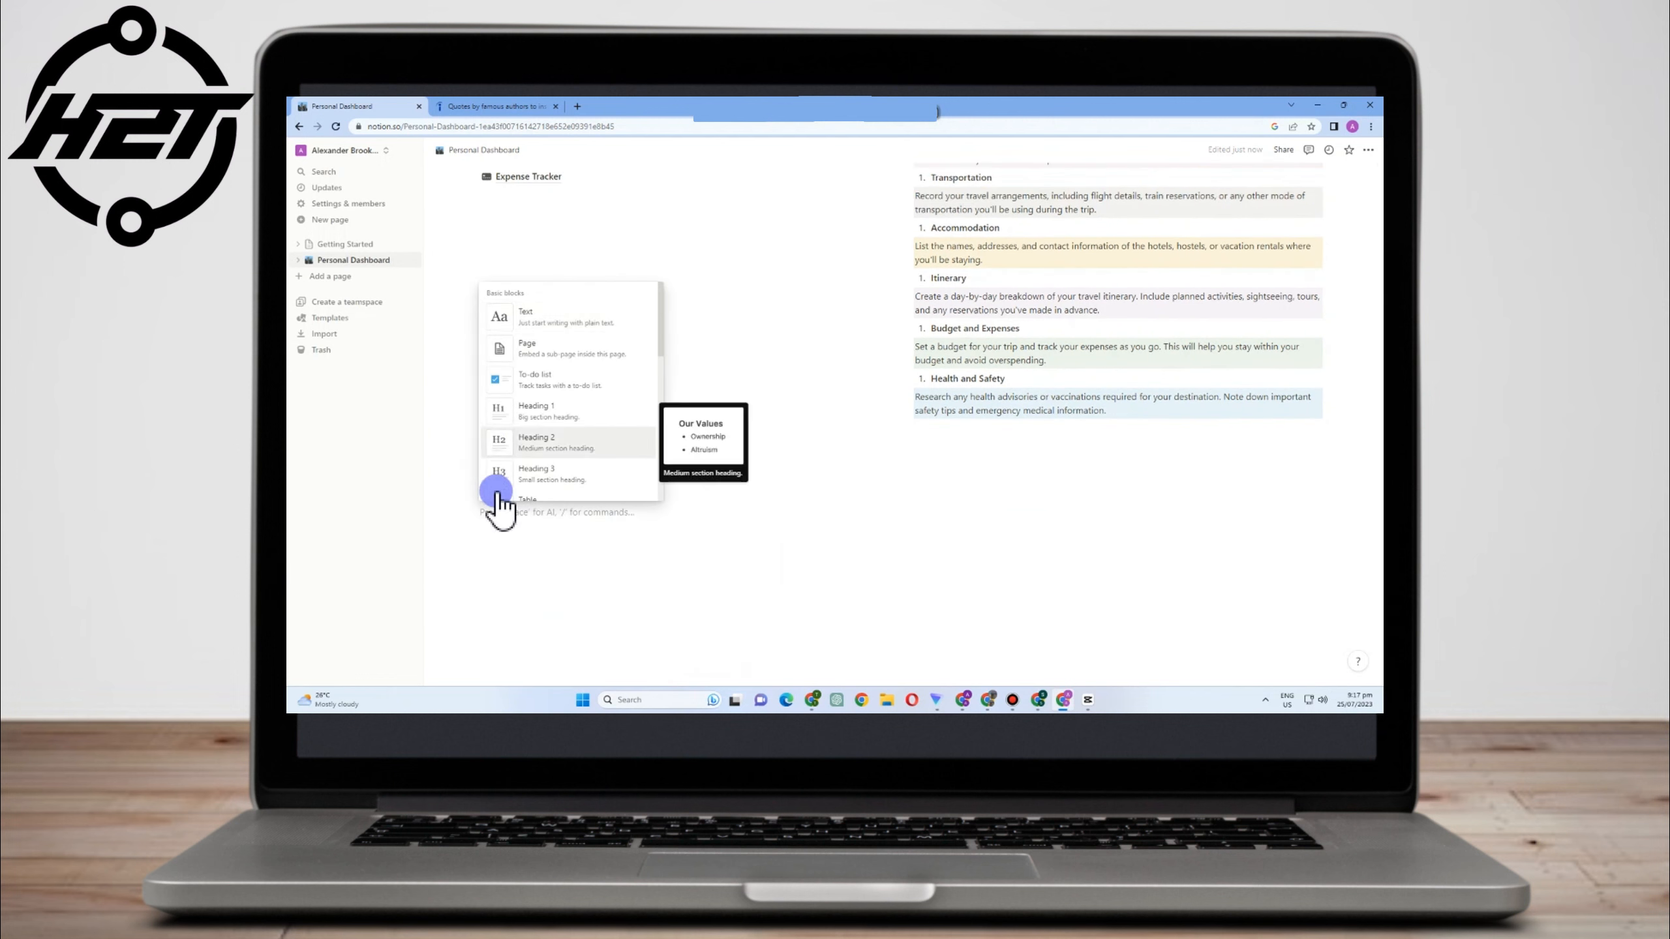
scroll(526, 461, "down", 1)
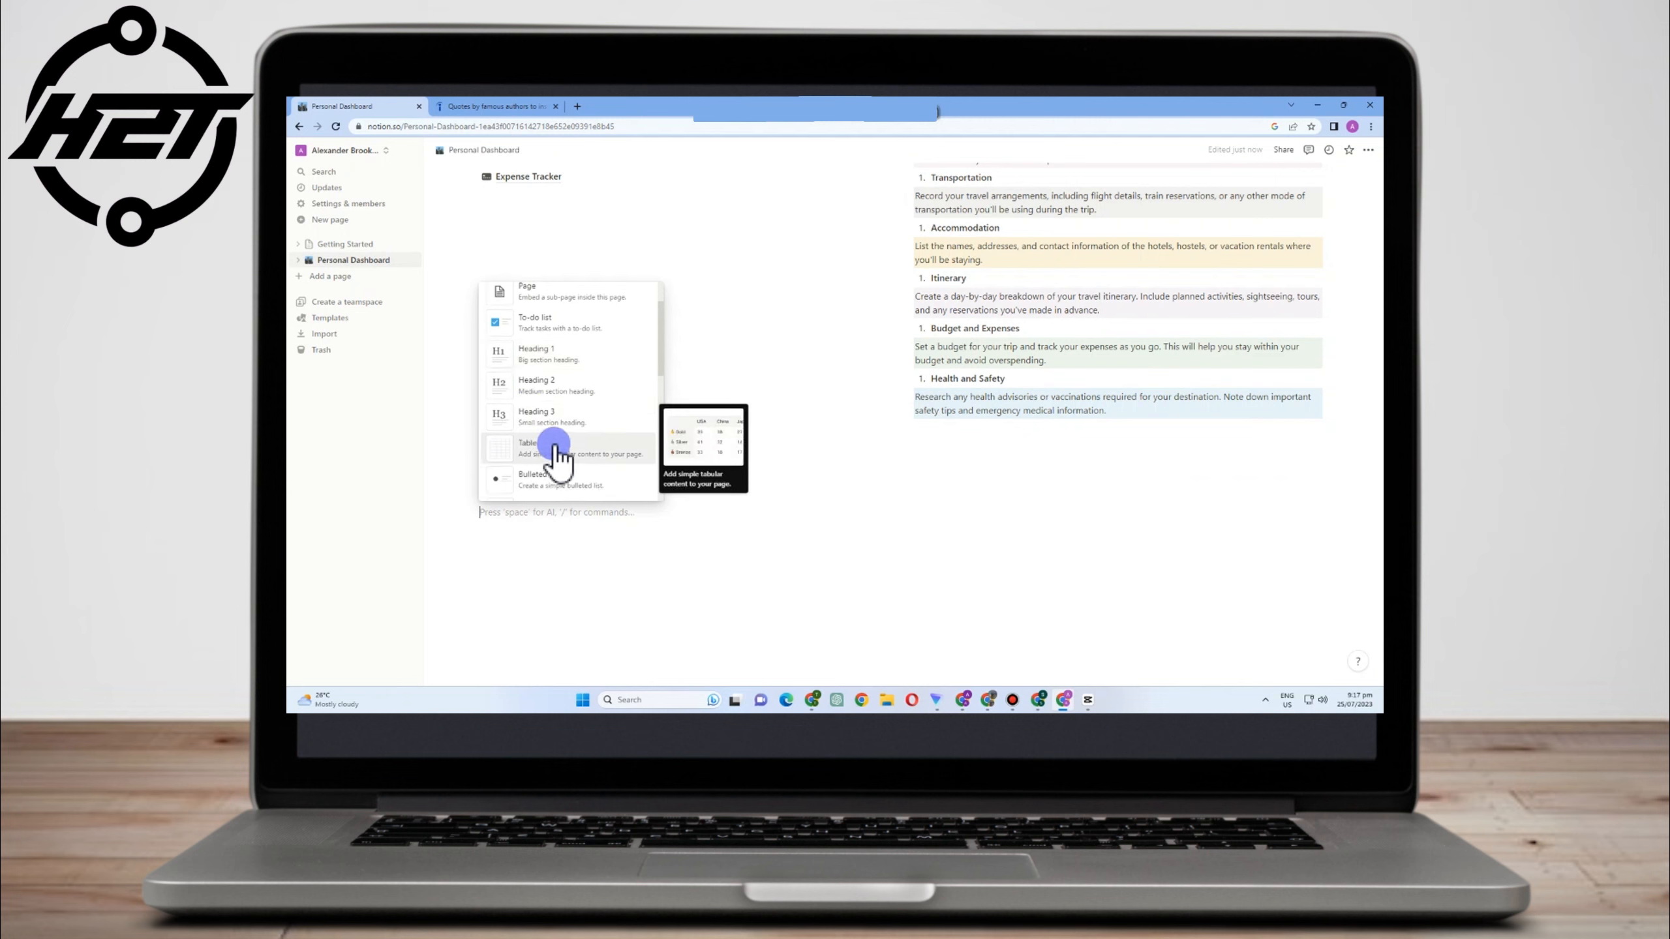
key("Return")
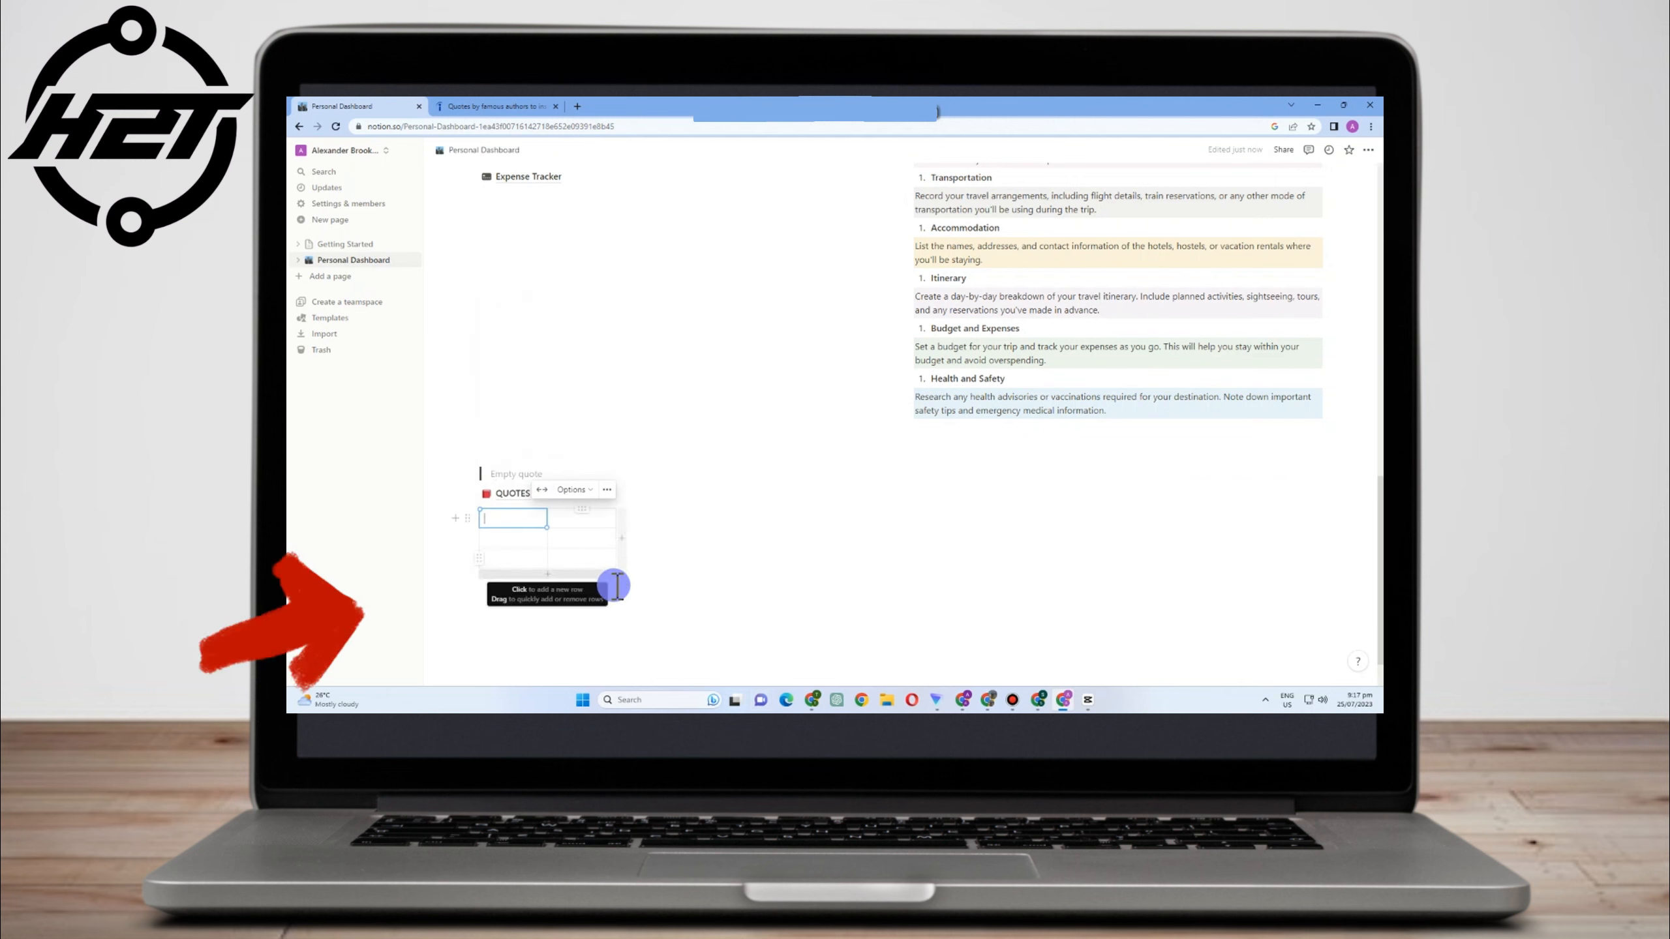
left_click(748, 528)
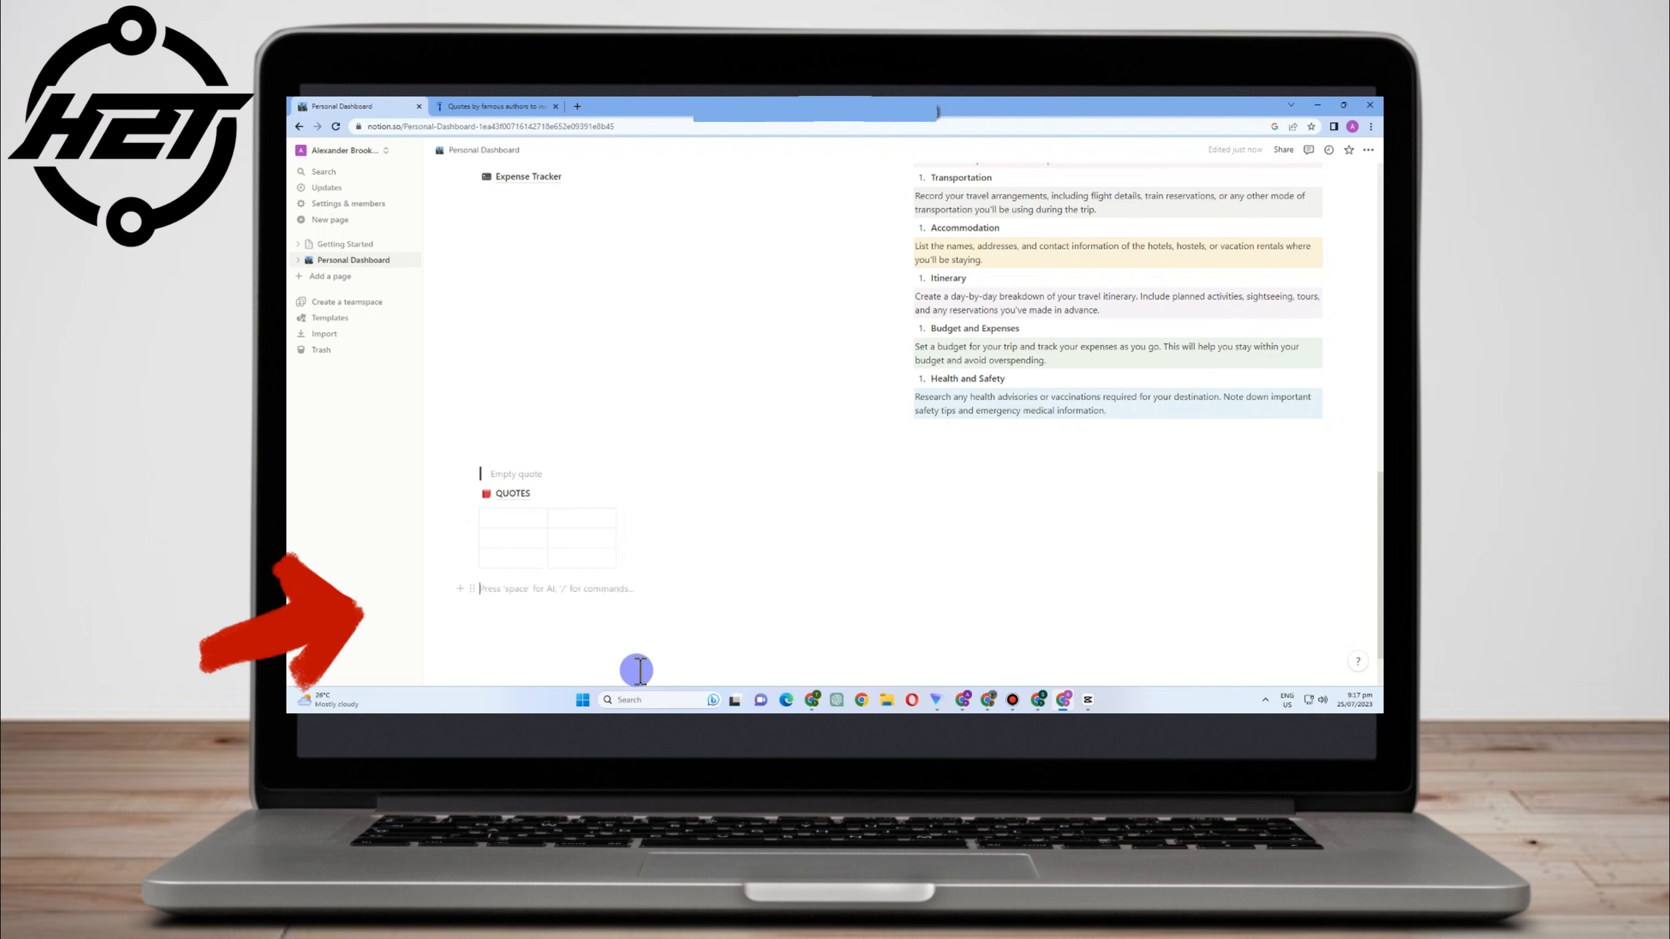
left_click(458, 589)
type("we")
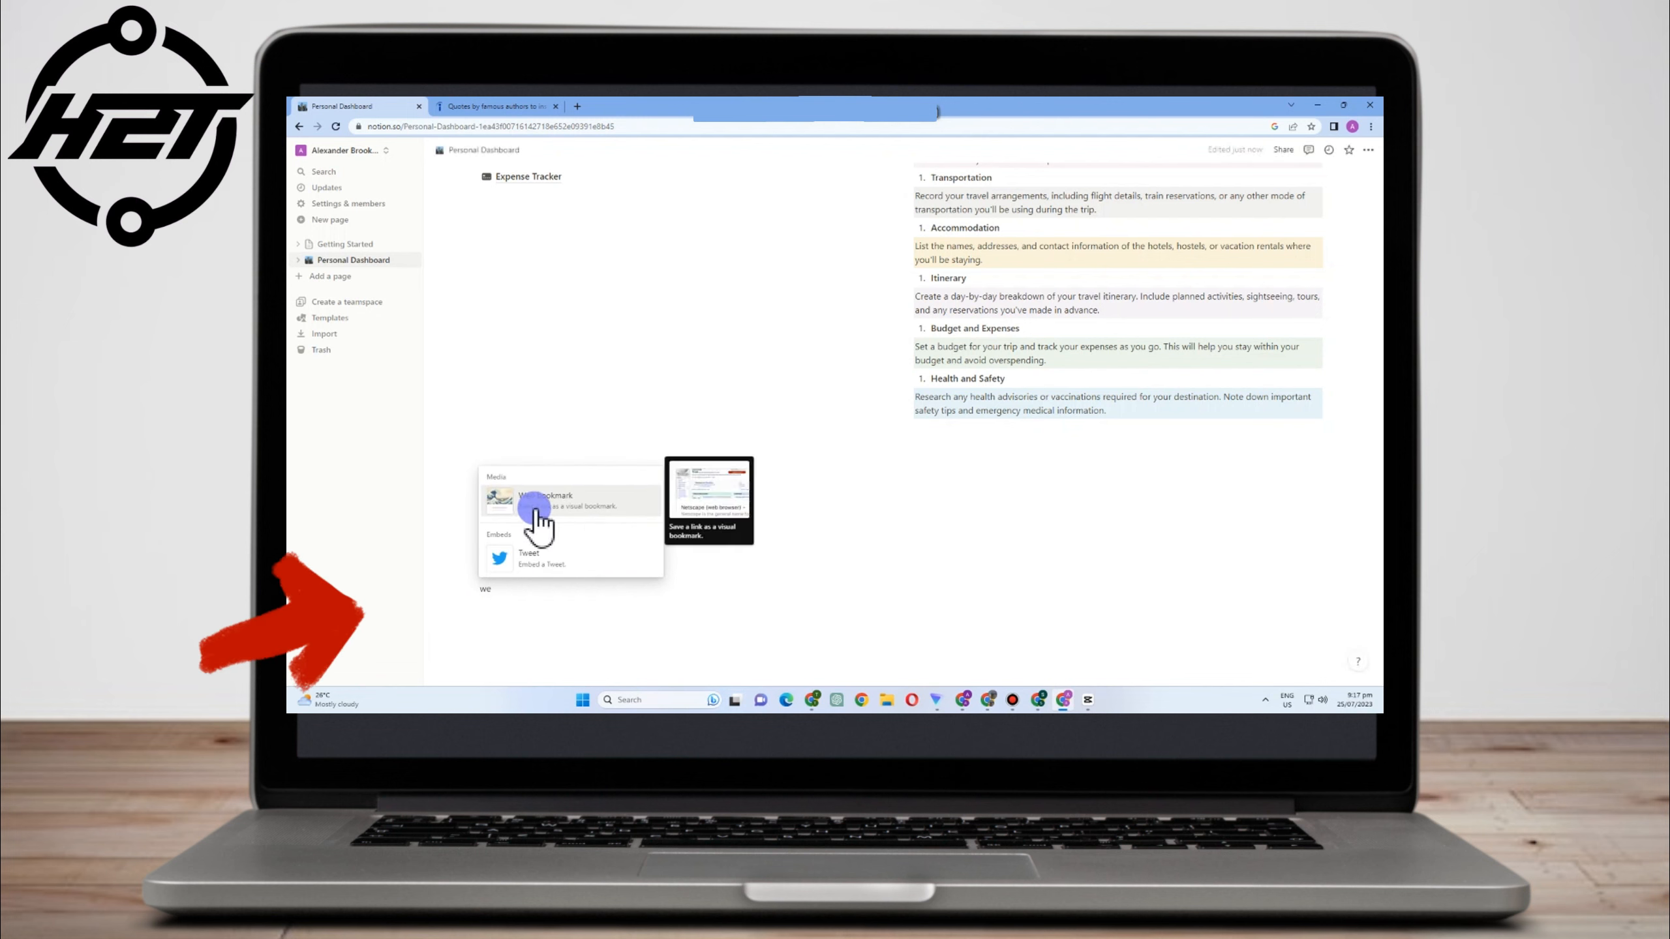
left_click(534, 511)
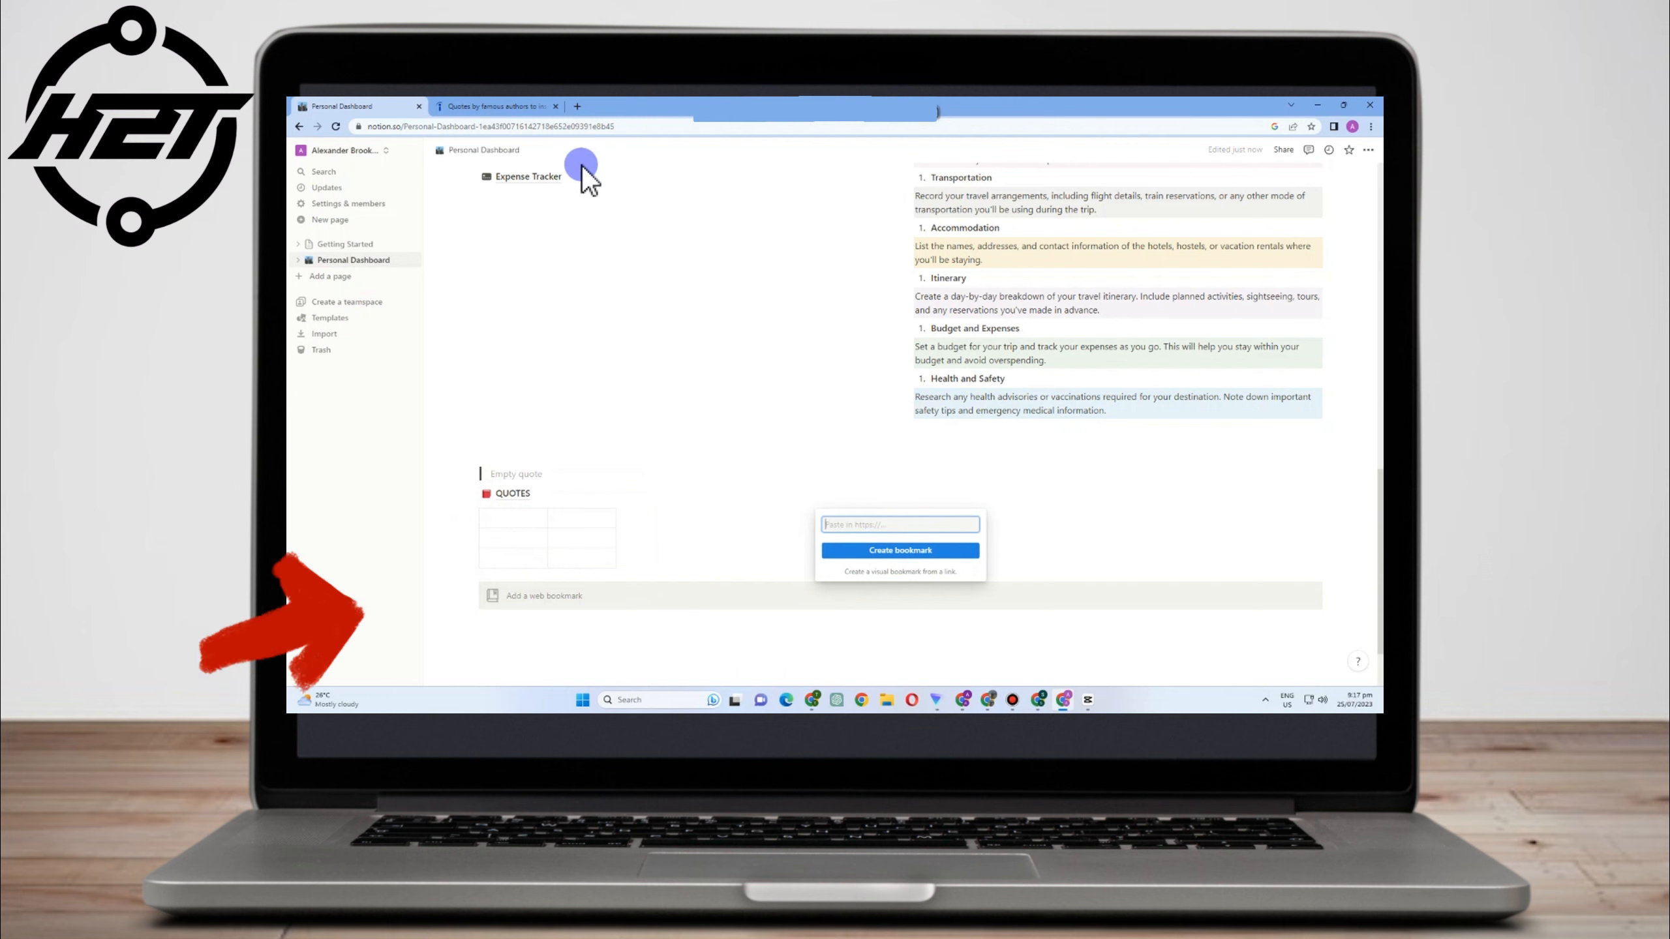
type("https://giove.isti.cnr.it/demo/eread/Libri/sad/OfMiceAndMen.pdf")
left_click(917, 551)
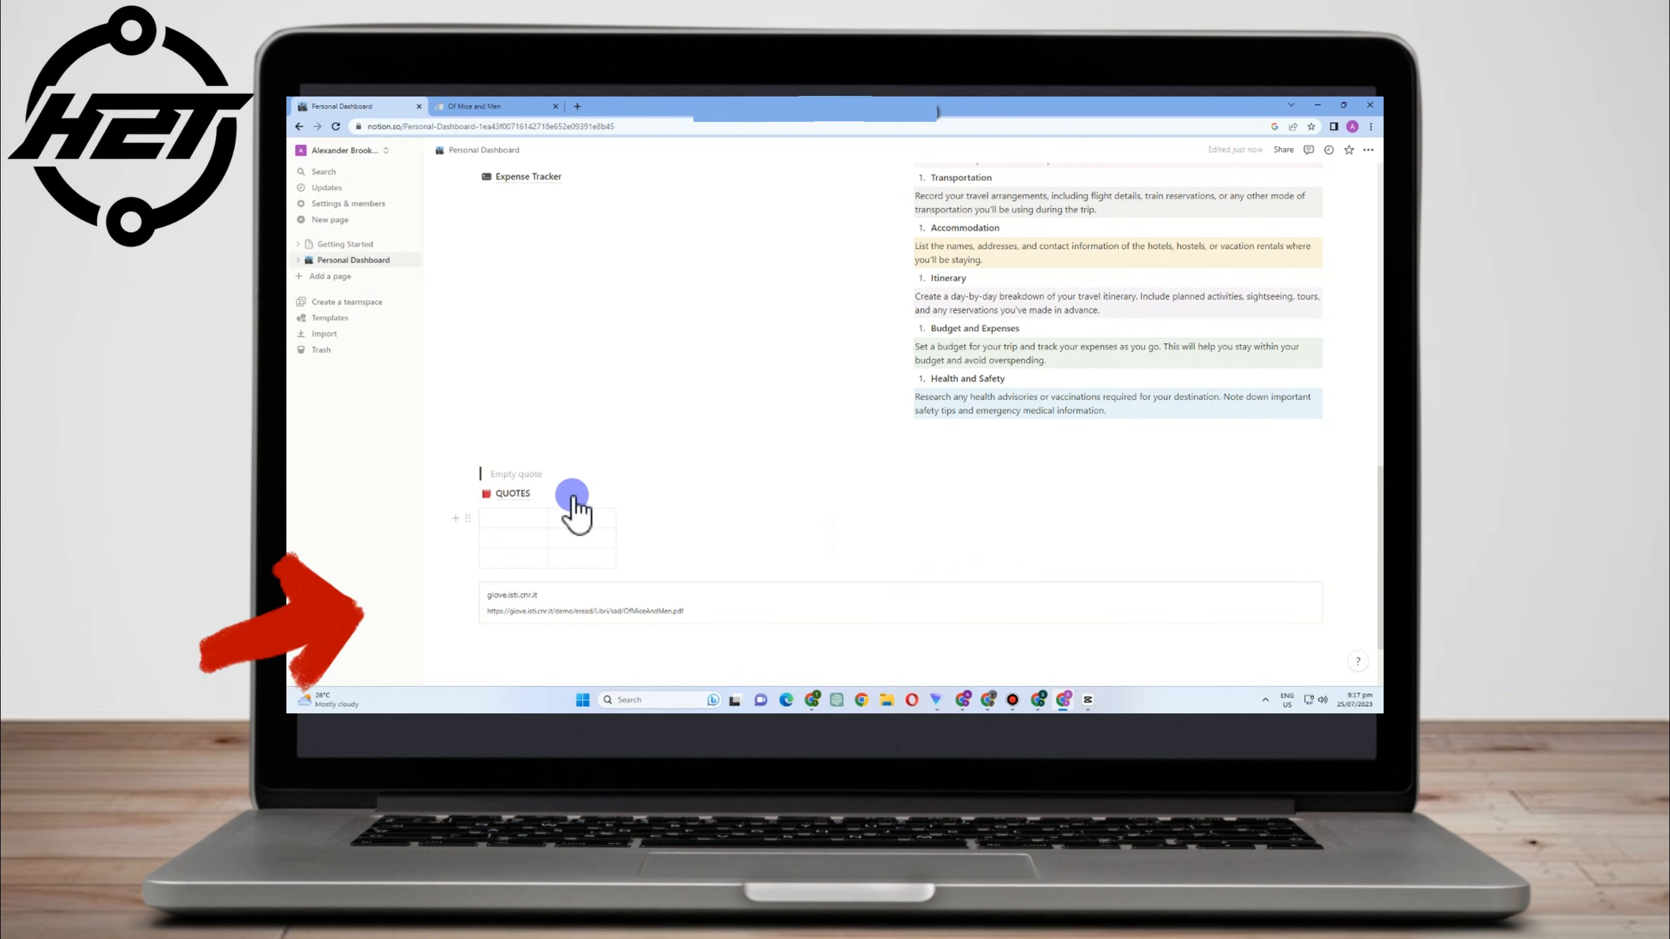
Give the Of Mice and Men bookmark block an orange background
scroll(566, 563, "down", 1)
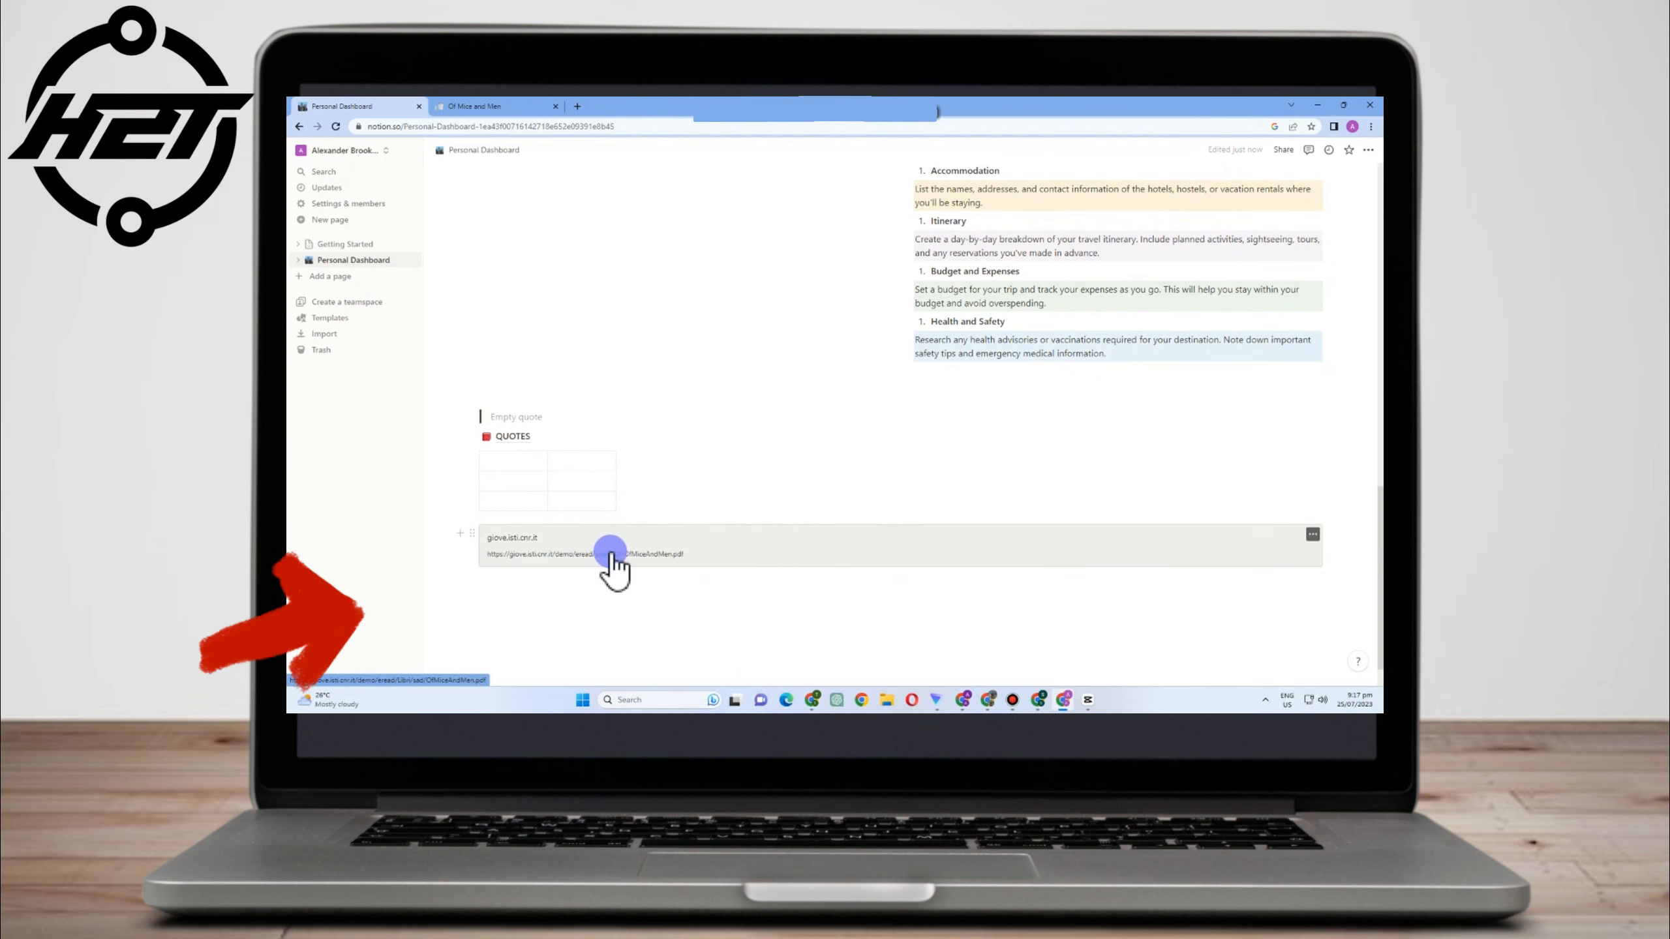
left_click(1312, 534)
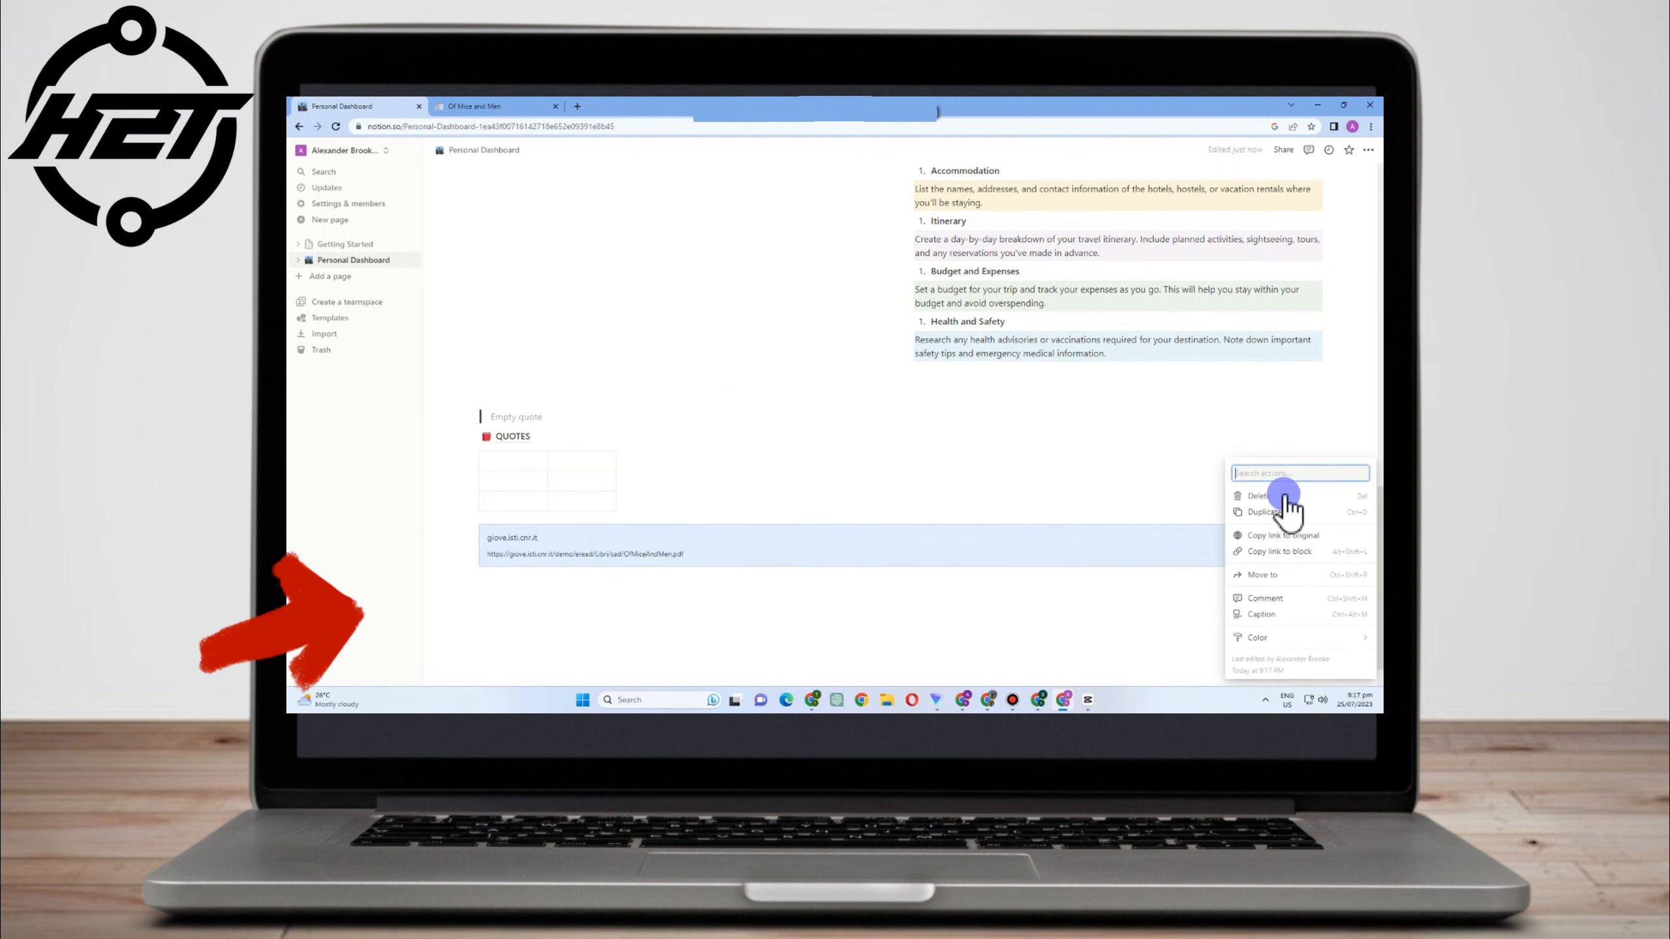
mouse_move(1259, 637)
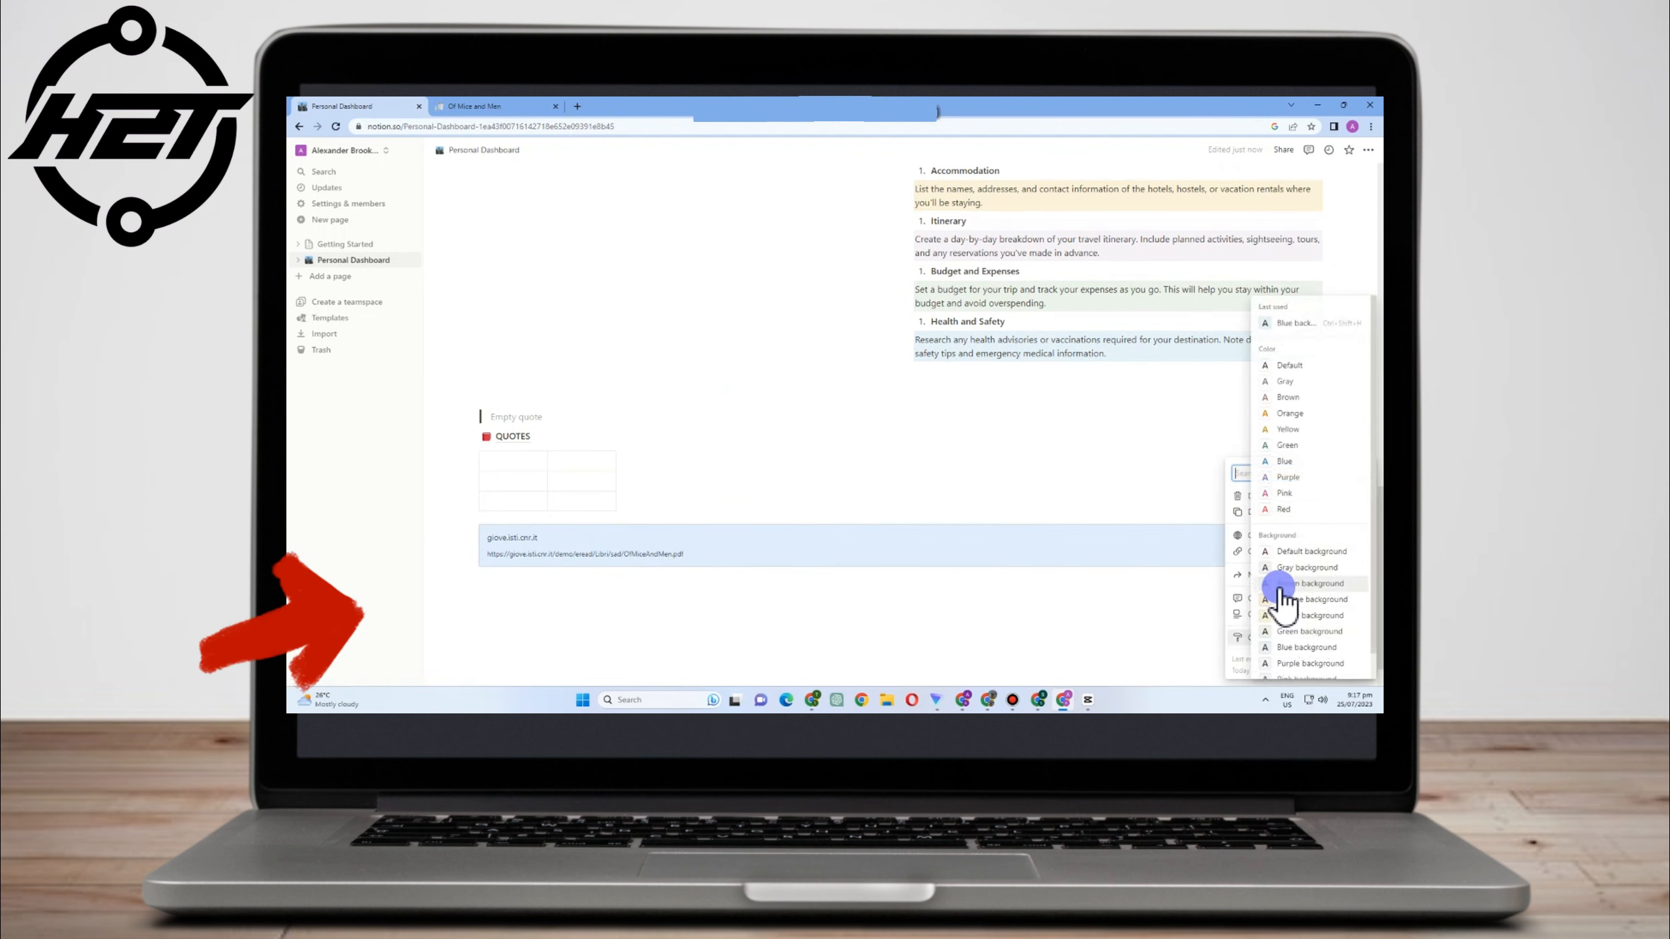
left_click(1281, 596)
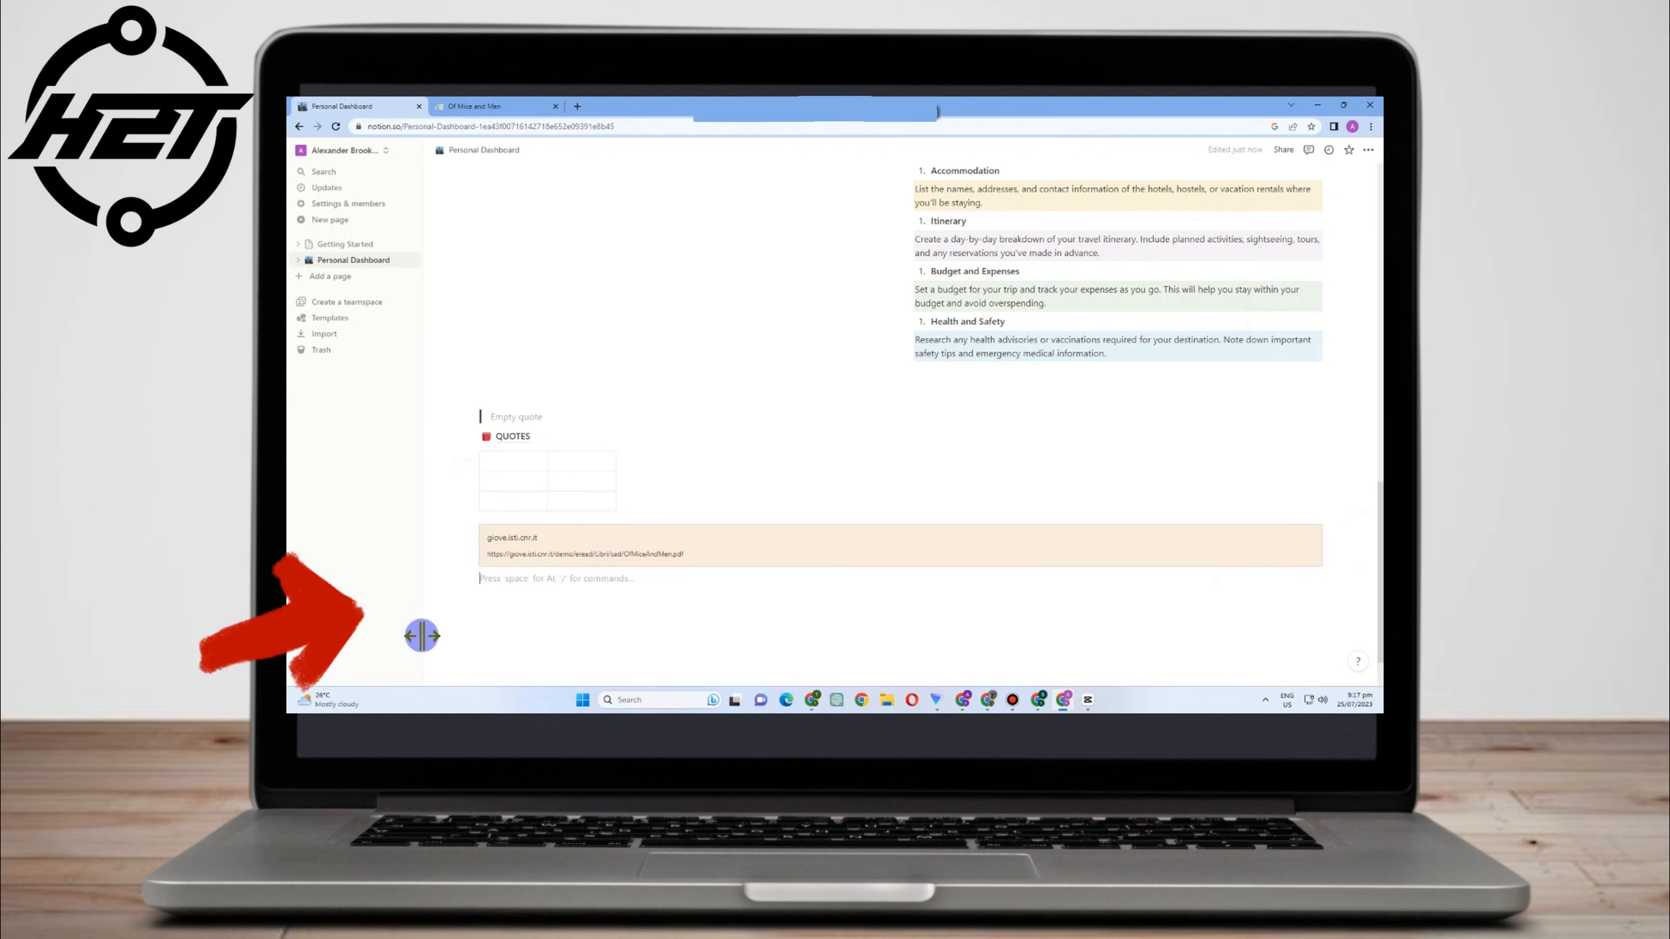
Embed the YouTube video "Best Of Charlie Chaplin II in Color" by its link in a video block below the bookmark
left_click(463, 579)
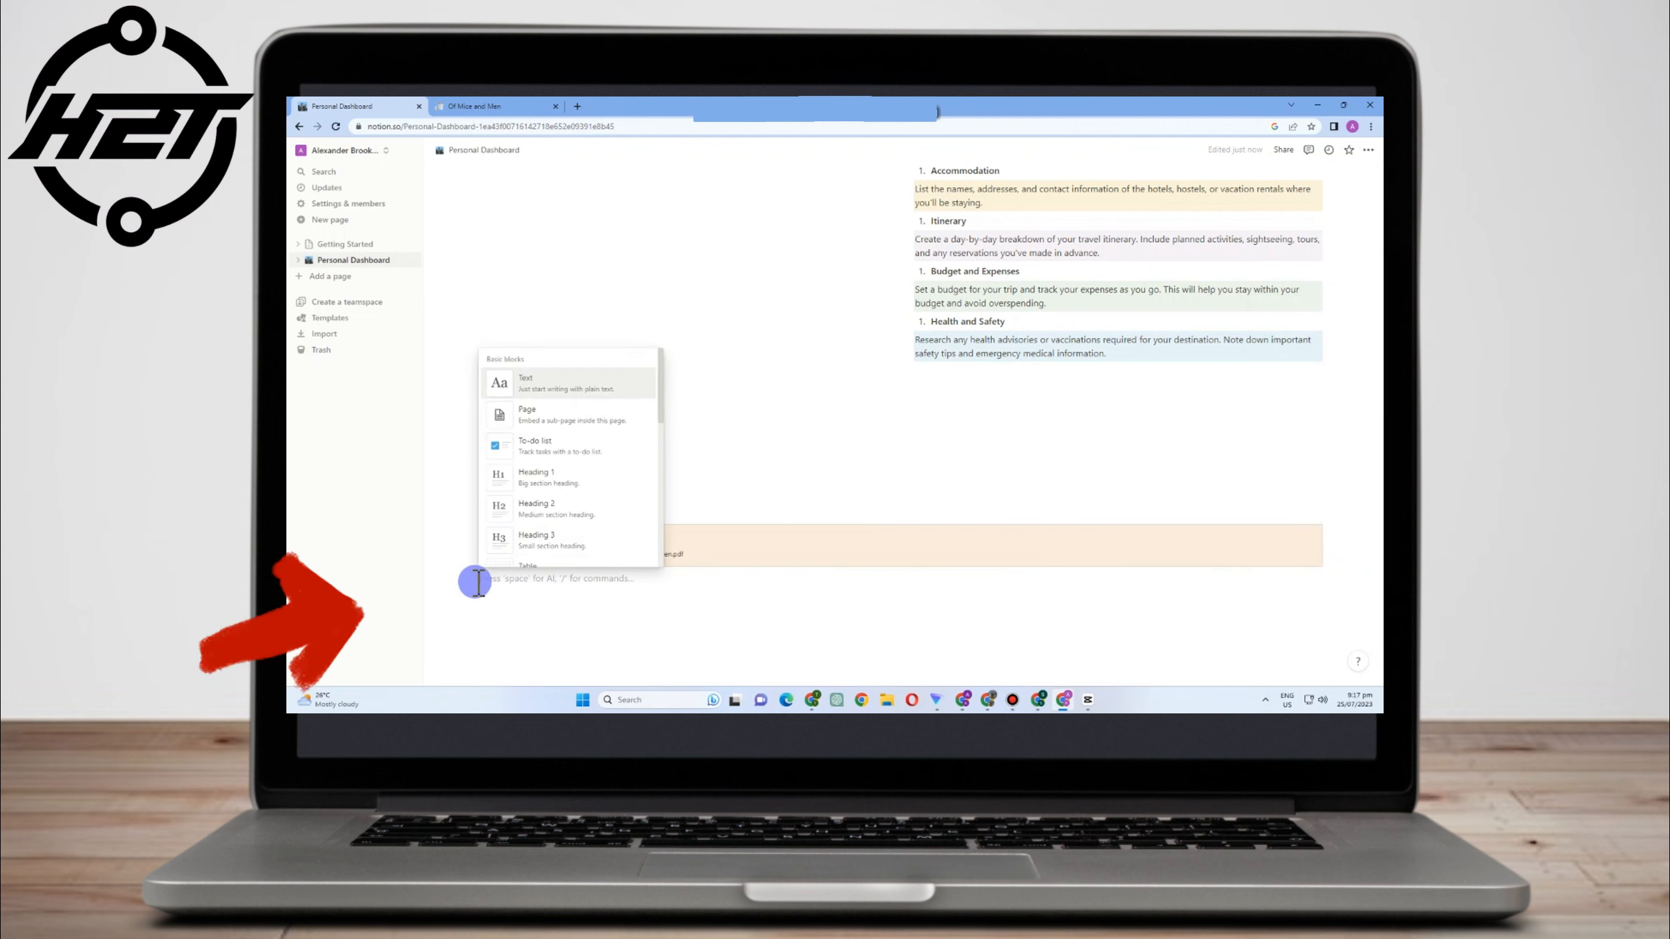
scroll(548, 499, "down", 5)
scroll(549, 499, "down", 8)
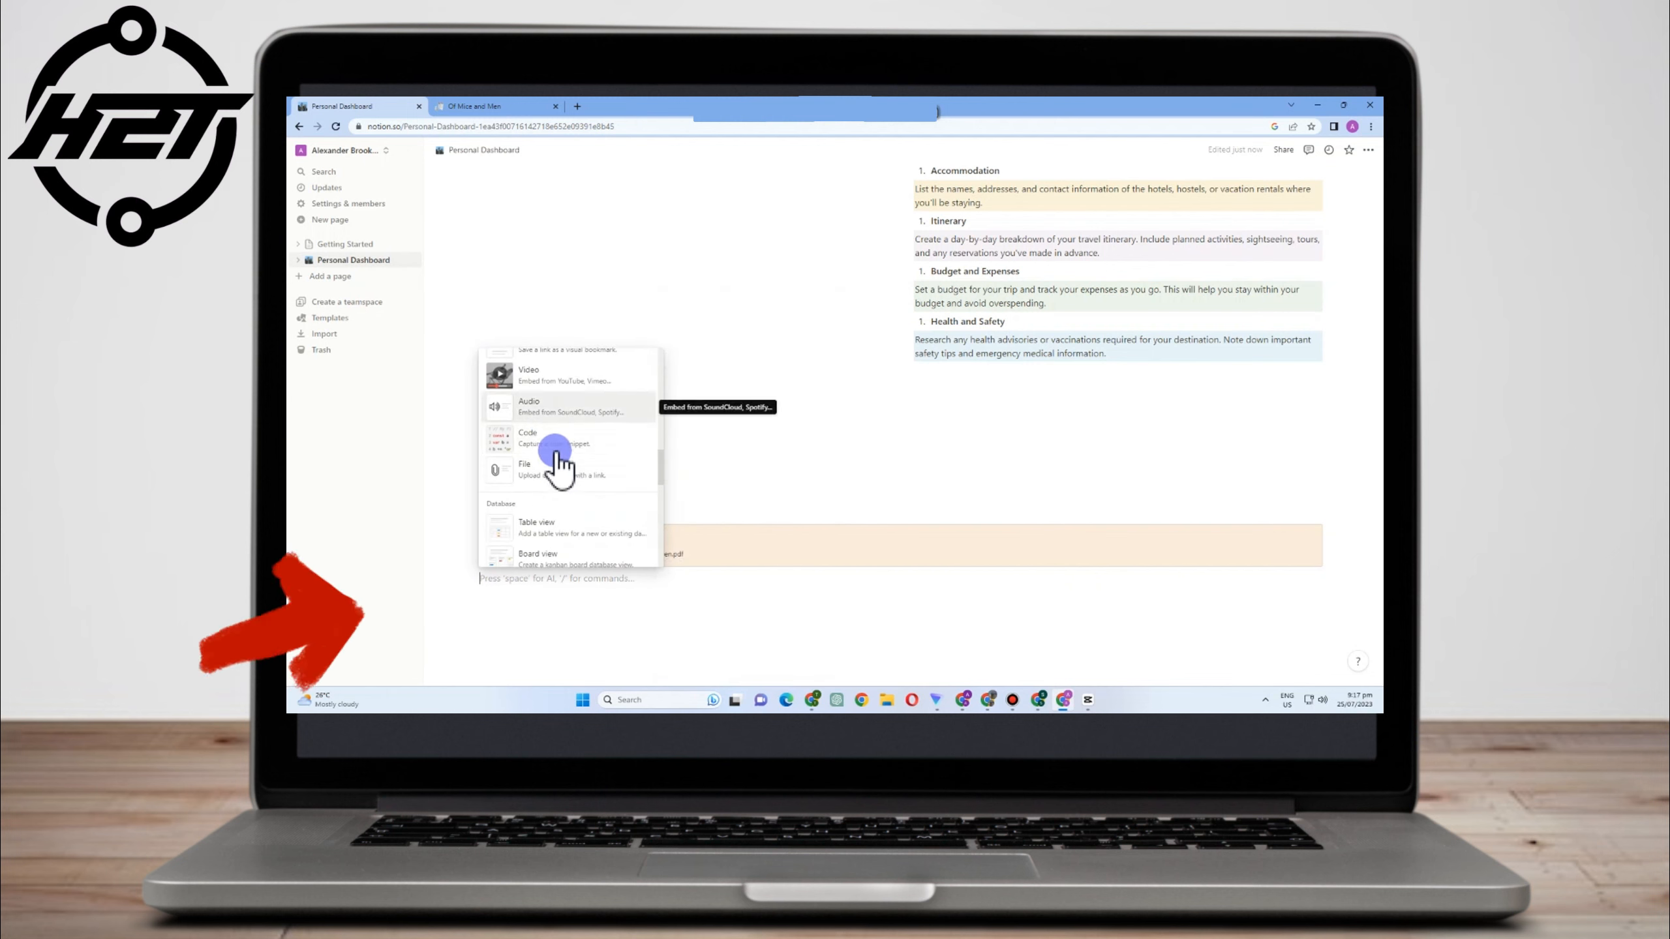
left_click(547, 384)
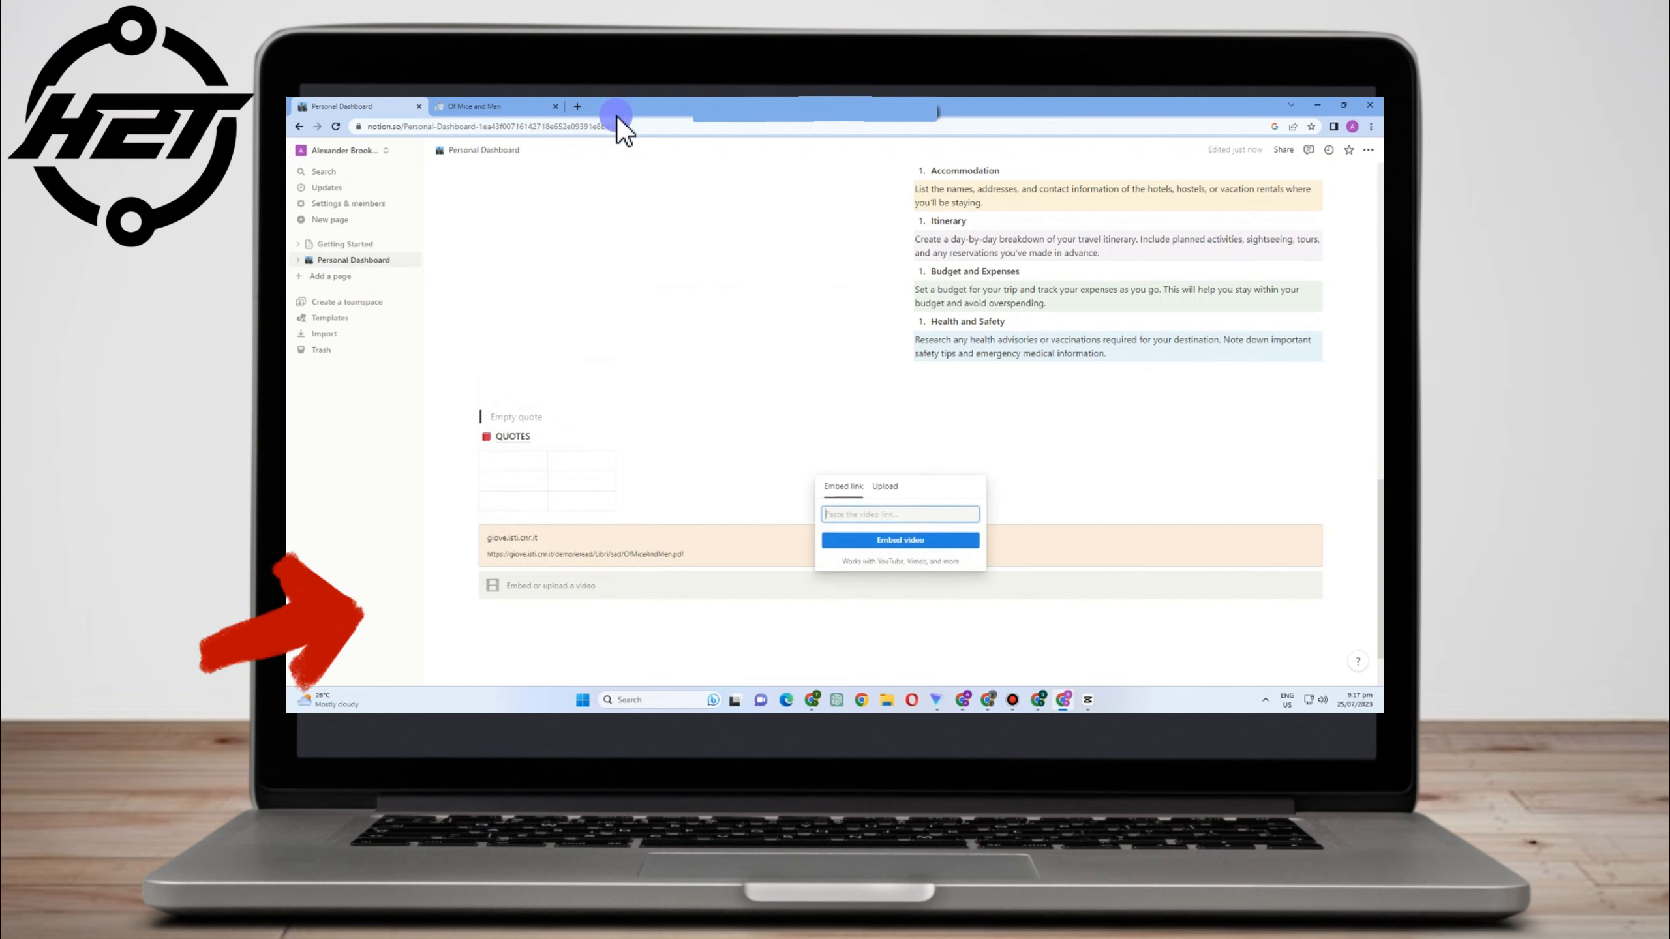
left_click(880, 516)
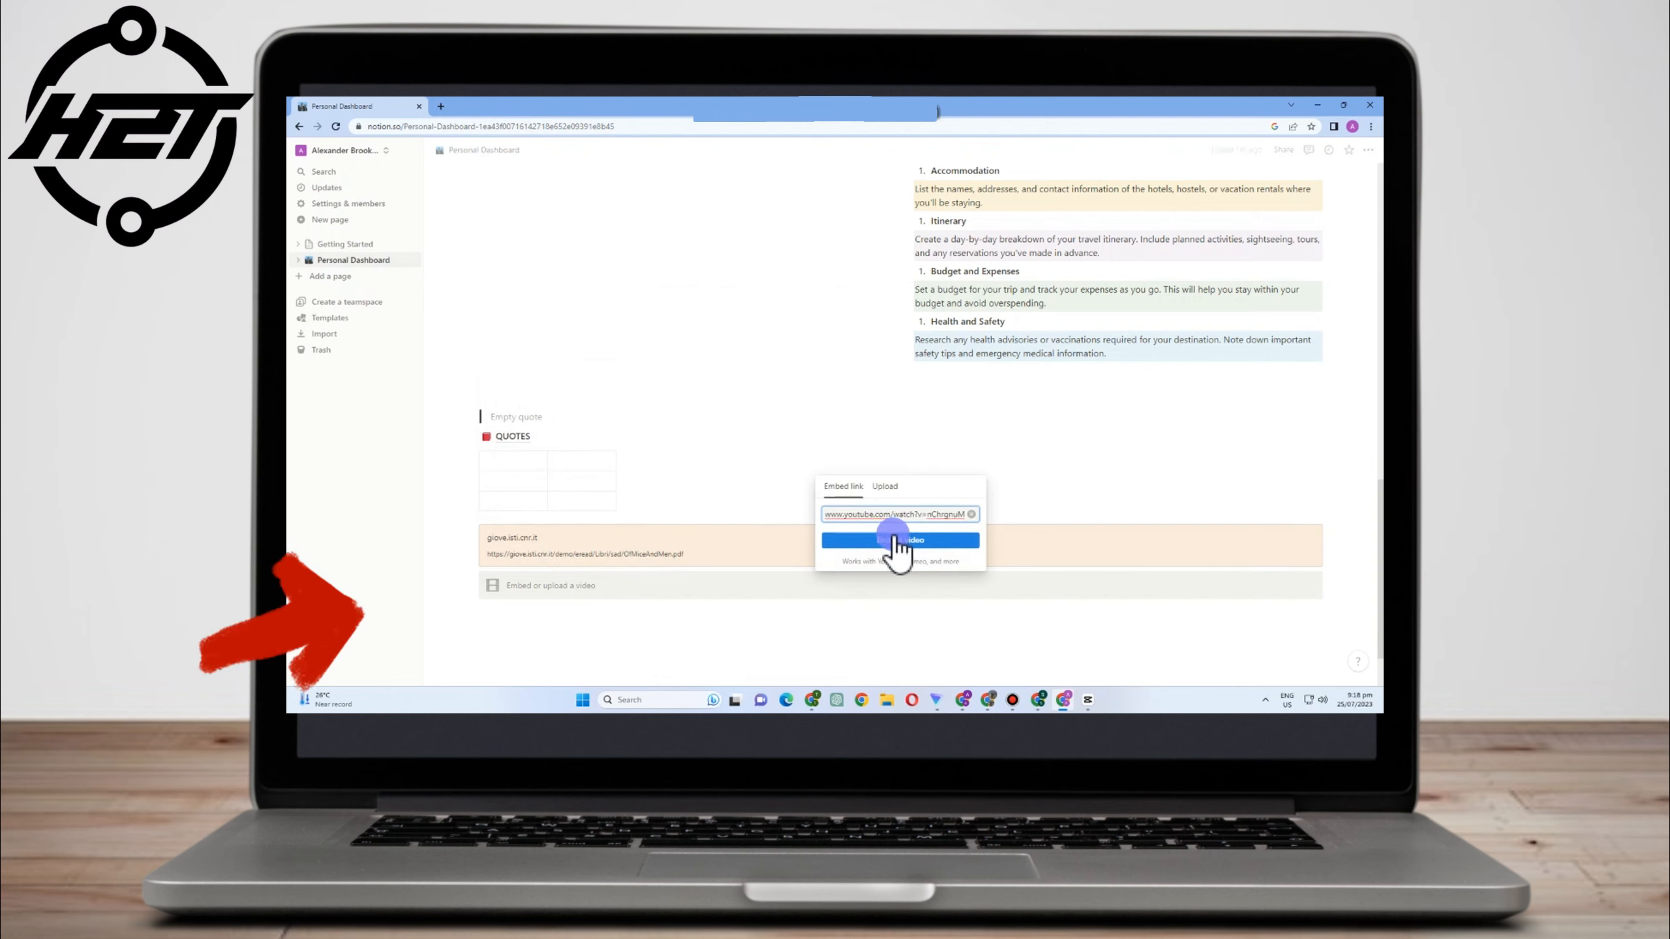
left_click(895, 540)
Look over the embedded Charlie Chaplin video together with the bookmark, table and QUOTES link above it
scroll(610, 534, "down", 2)
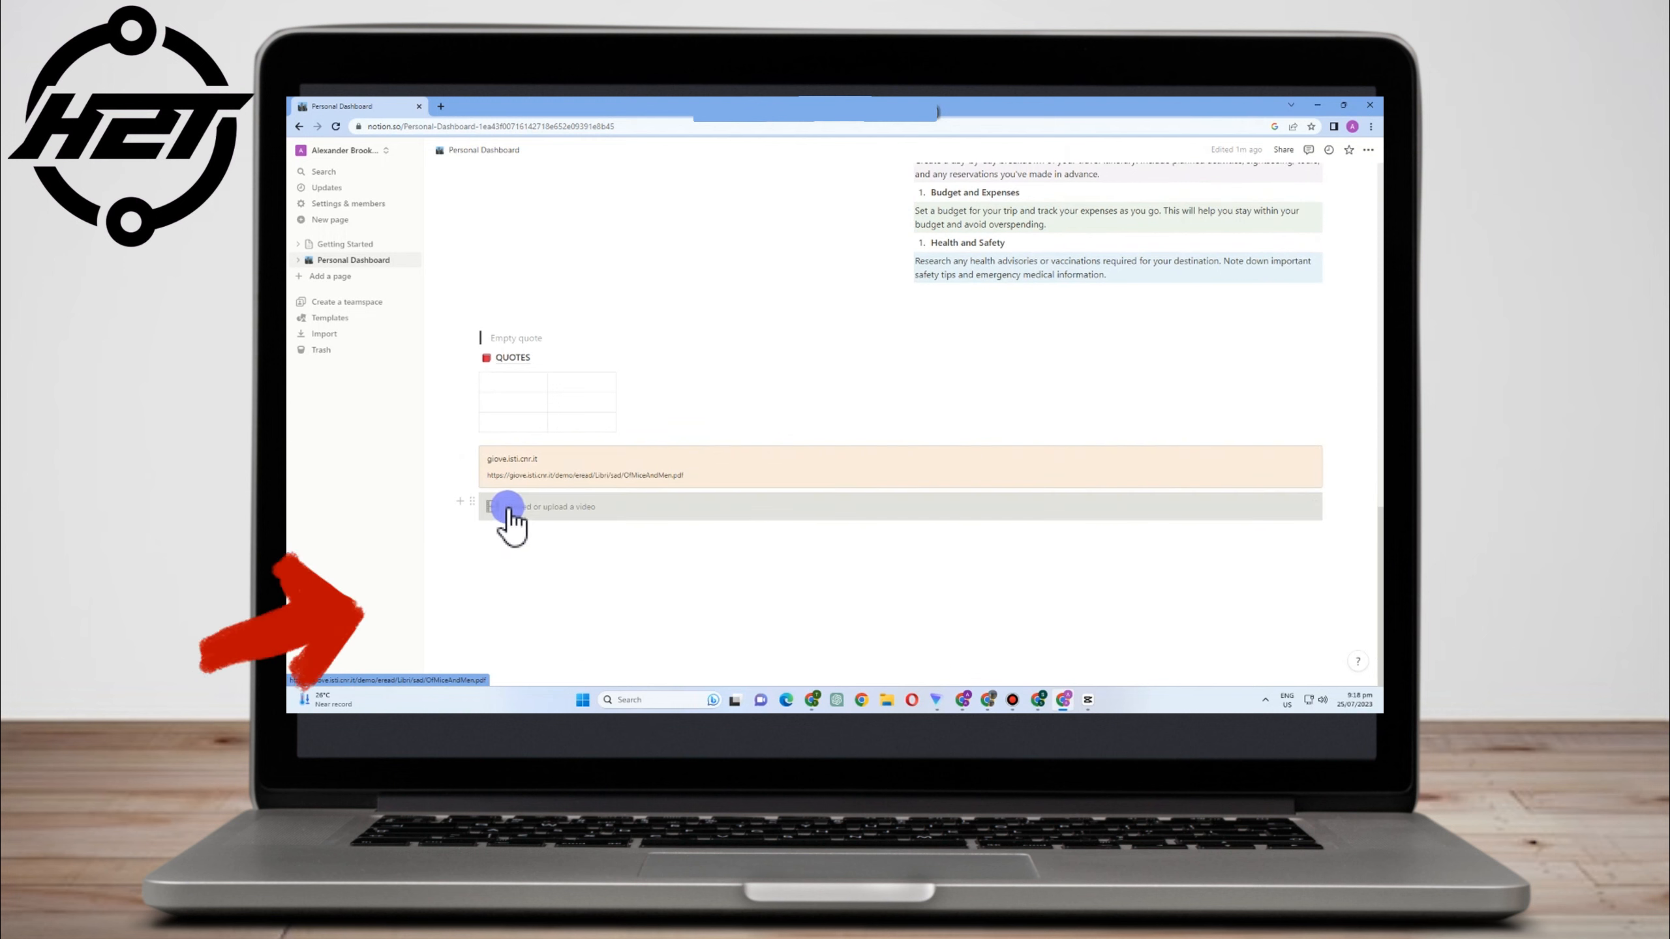
scroll(753, 559, "down", 5)
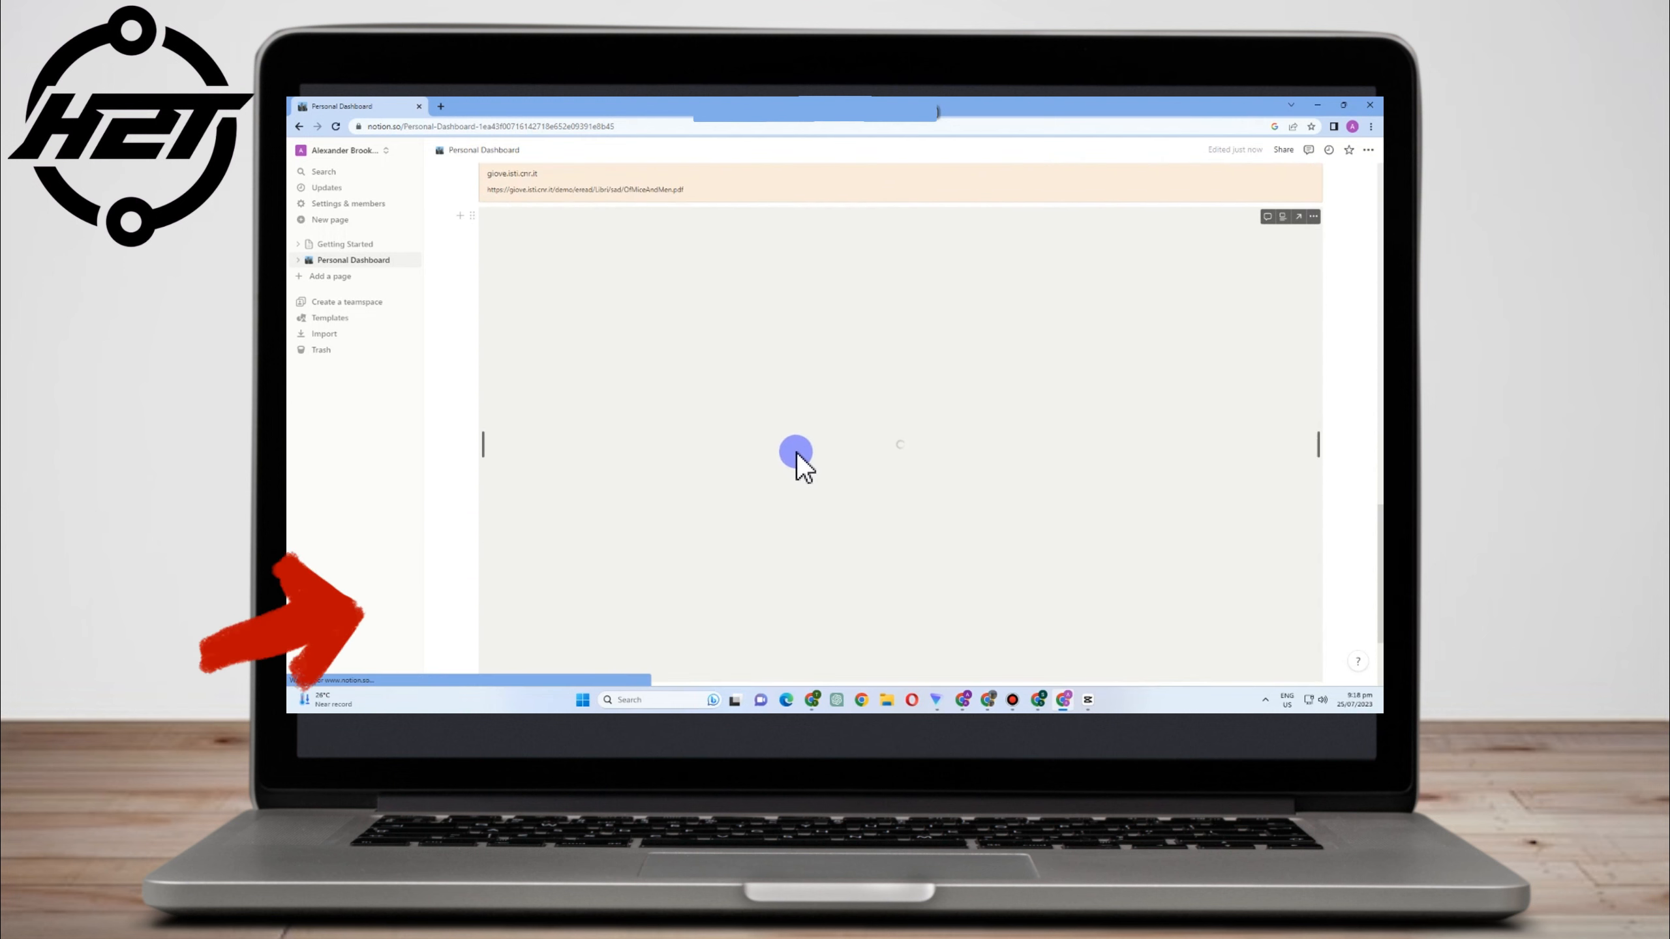
scroll(1144, 474, "down", 3)
scroll(926, 520, "up", 5)
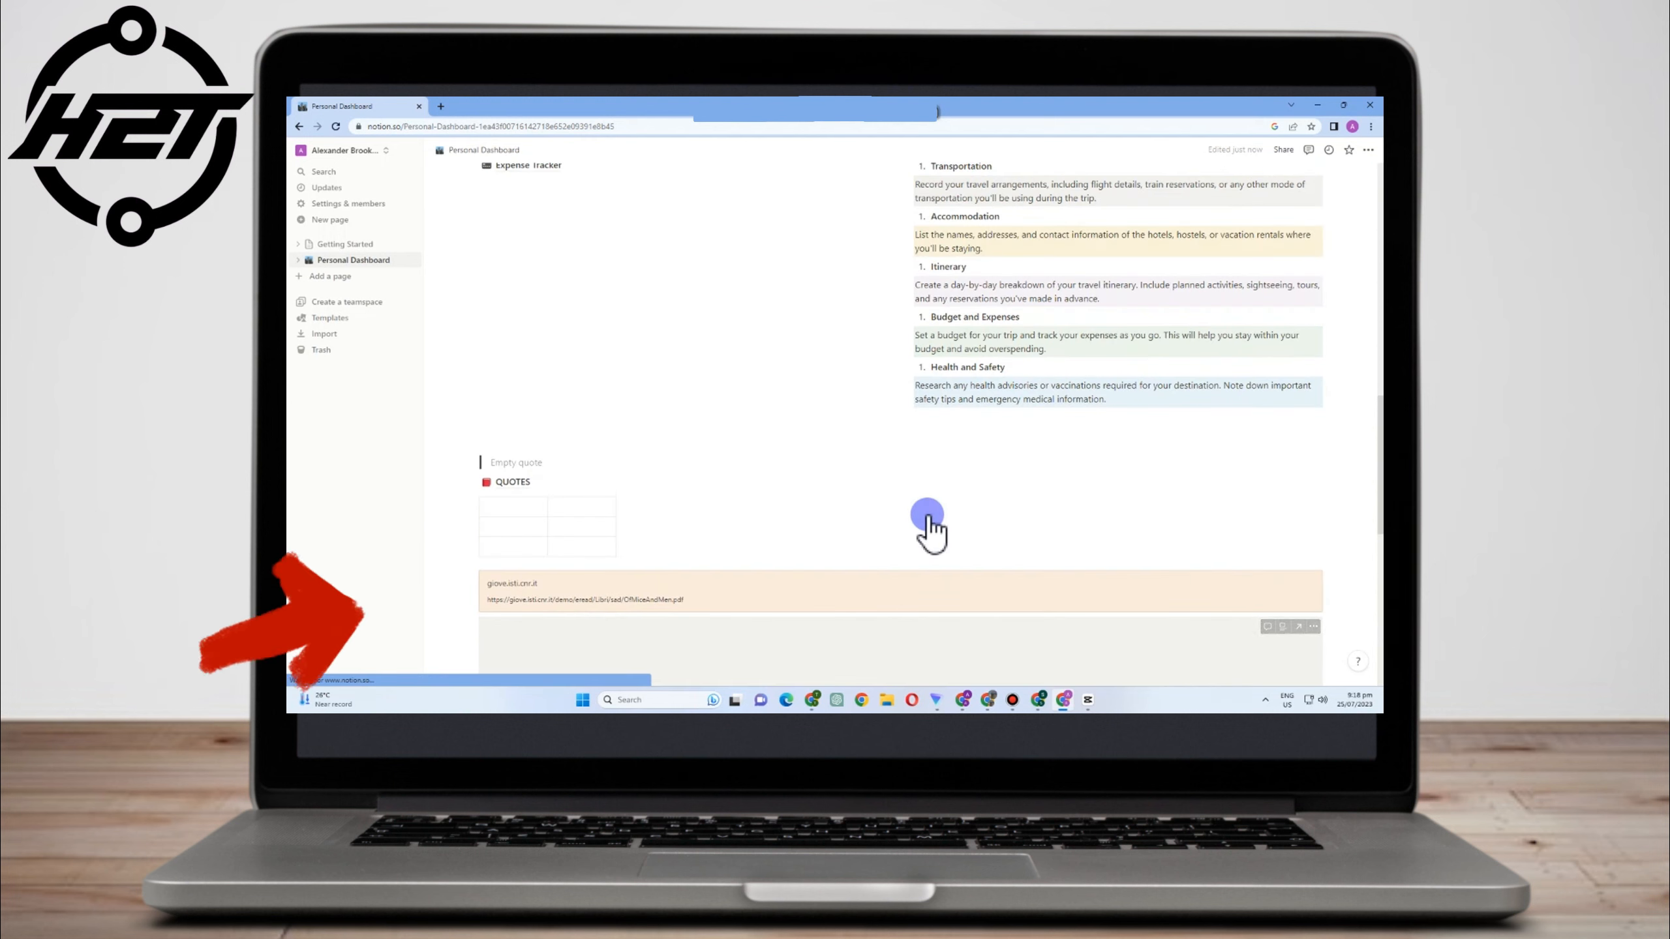
scroll(894, 532, "down", 5)
scroll(855, 434, "up", 2)
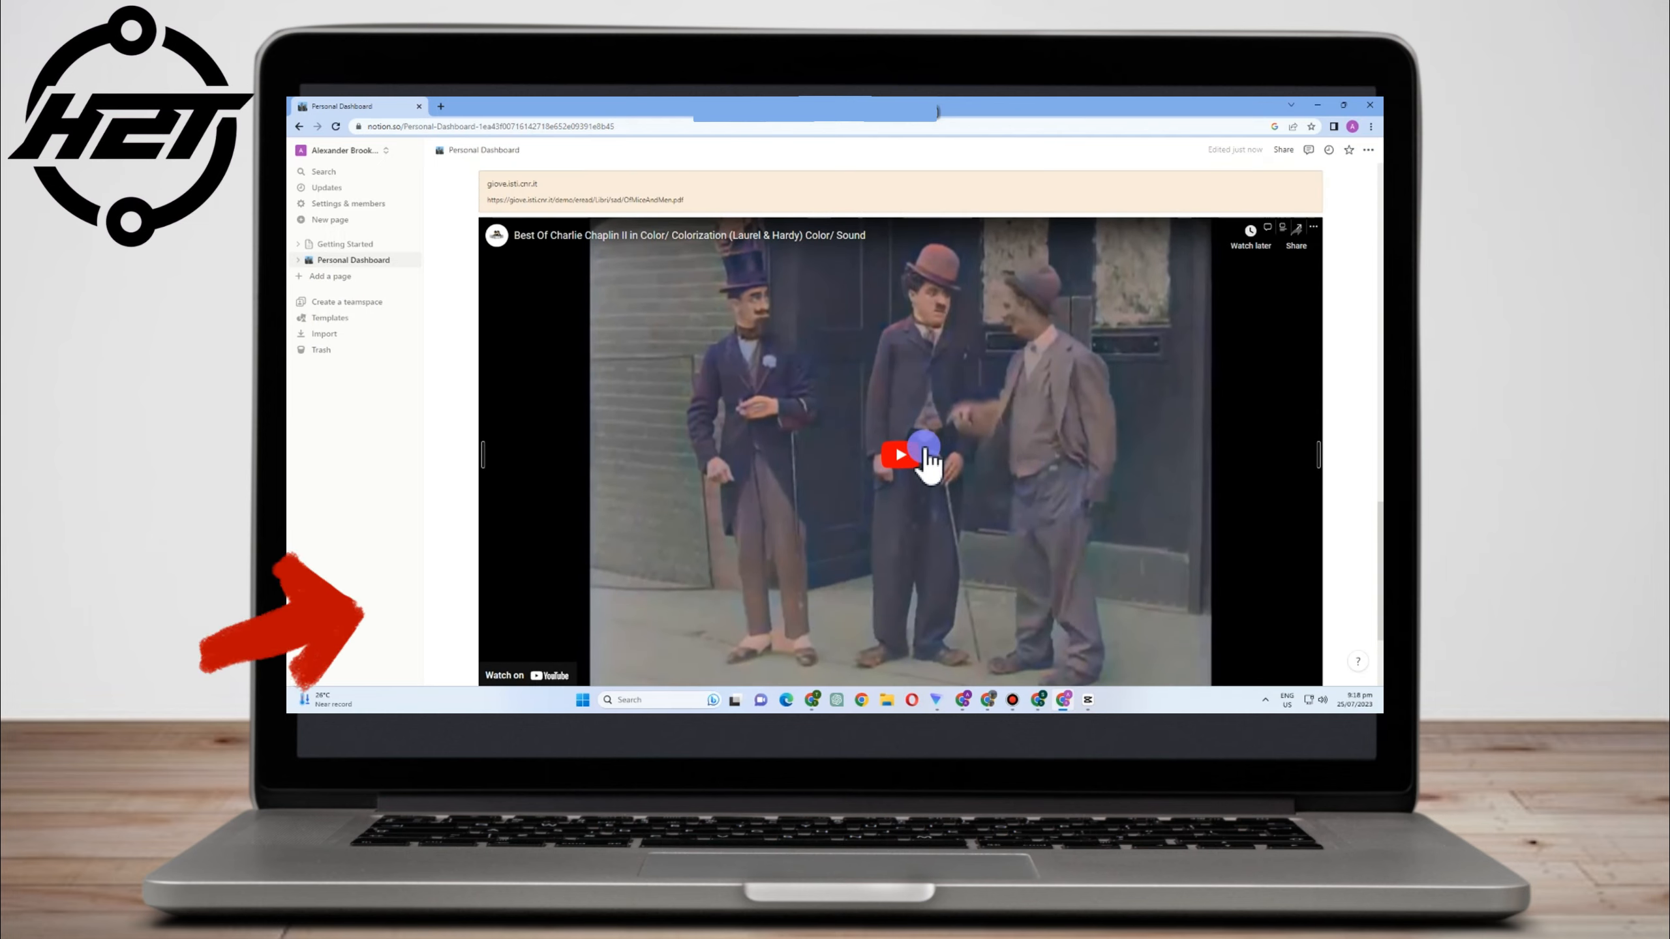
scroll(1058, 460, "up", 3)
scroll(1025, 368, "up", 3)
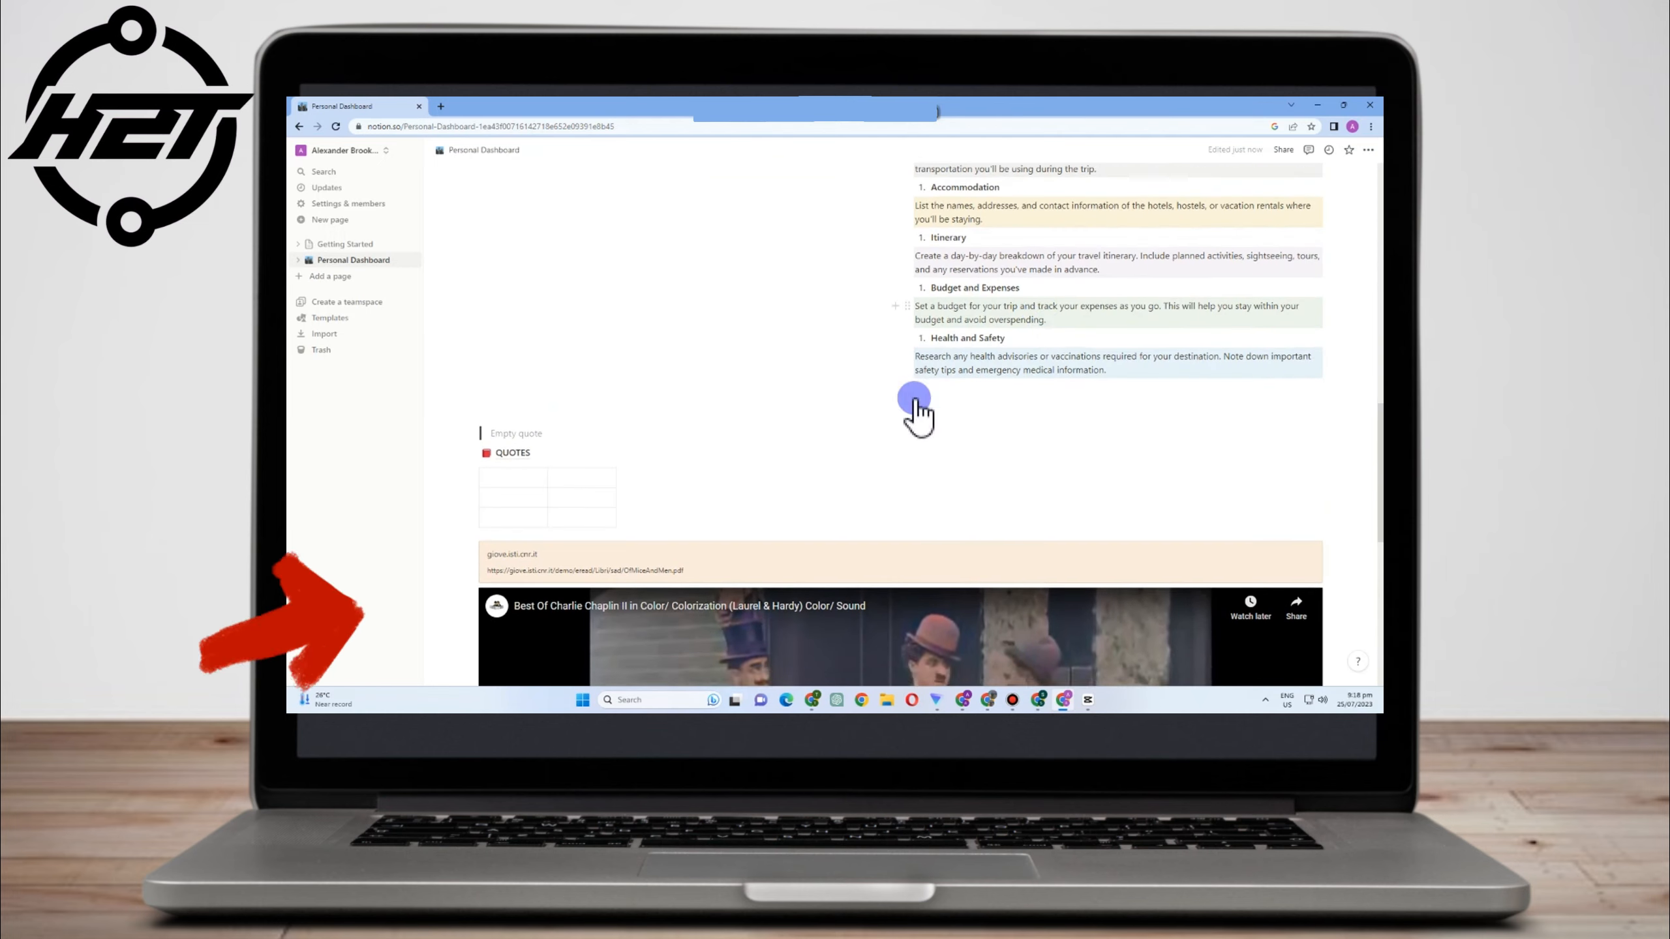
Browse the block types available for the empty line below the embedded video, through to the media blocks
scroll(913, 402, "down", 7)
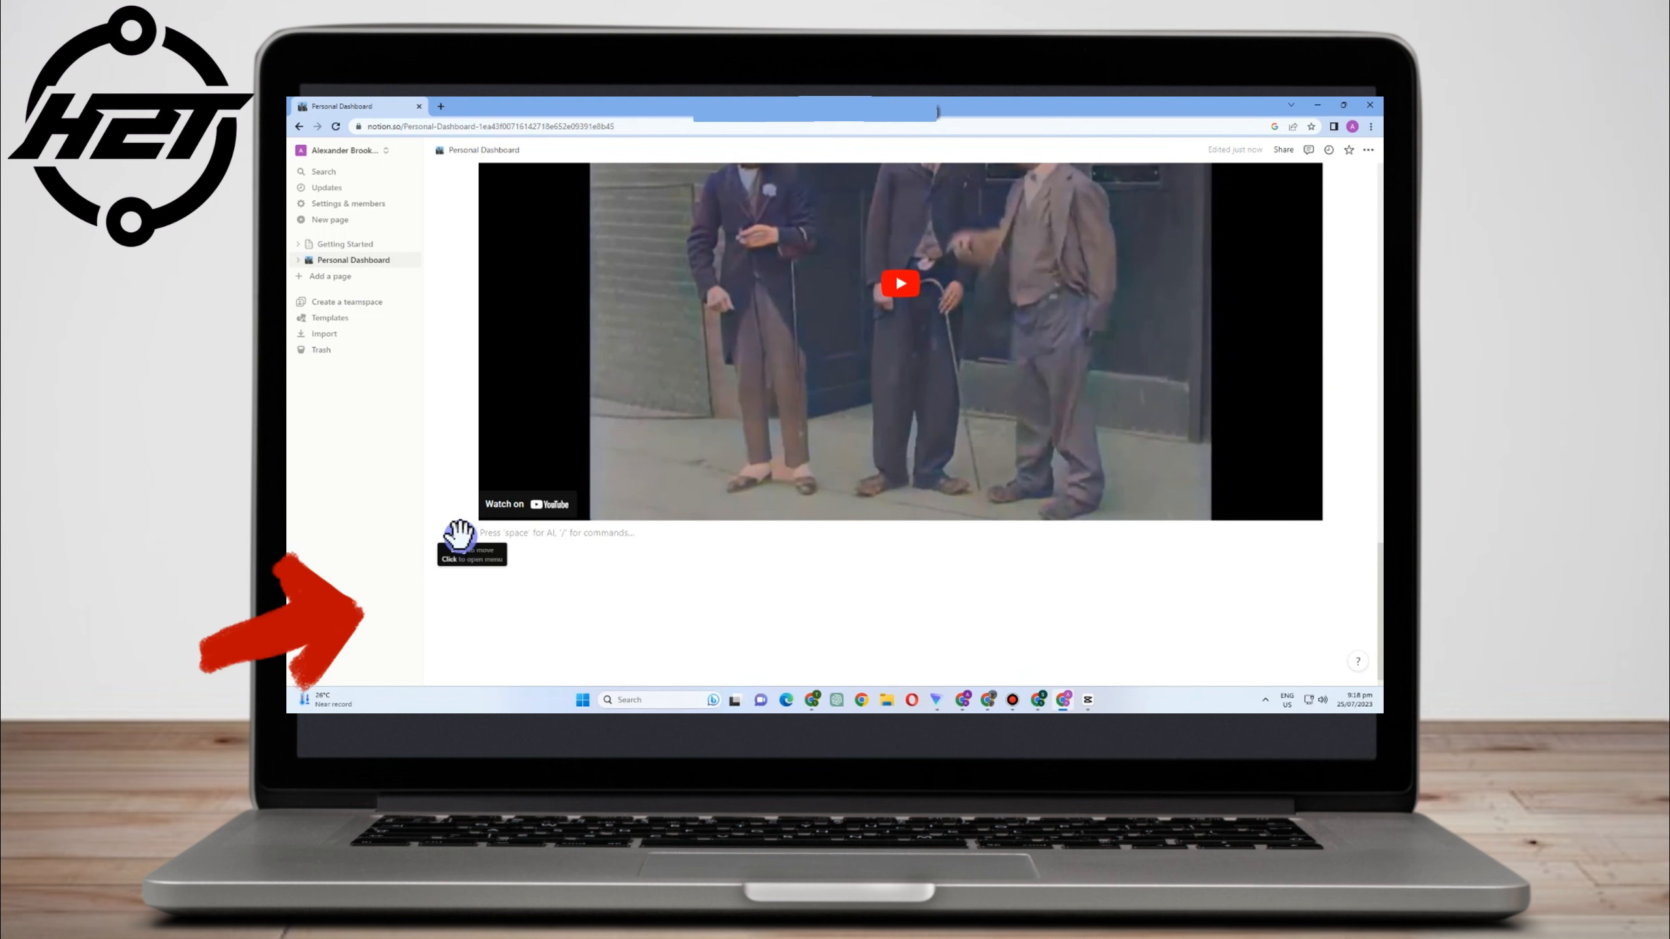
left_click(458, 534)
scroll(626, 447, "down", 5)
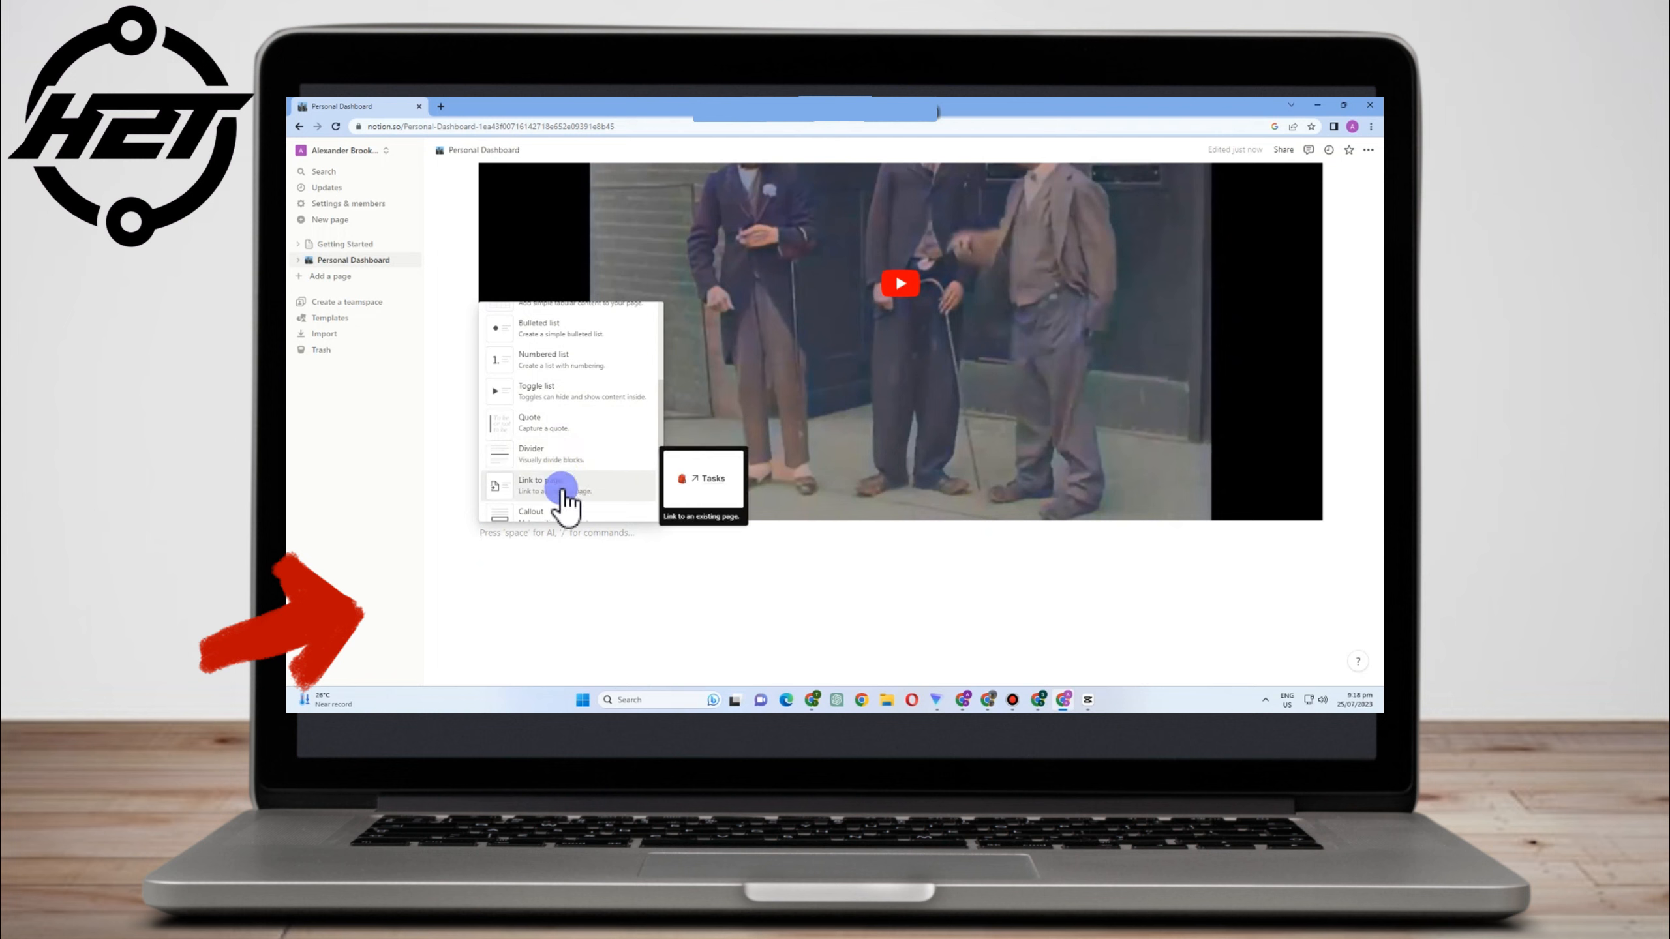
scroll(559, 490, "down", 3)
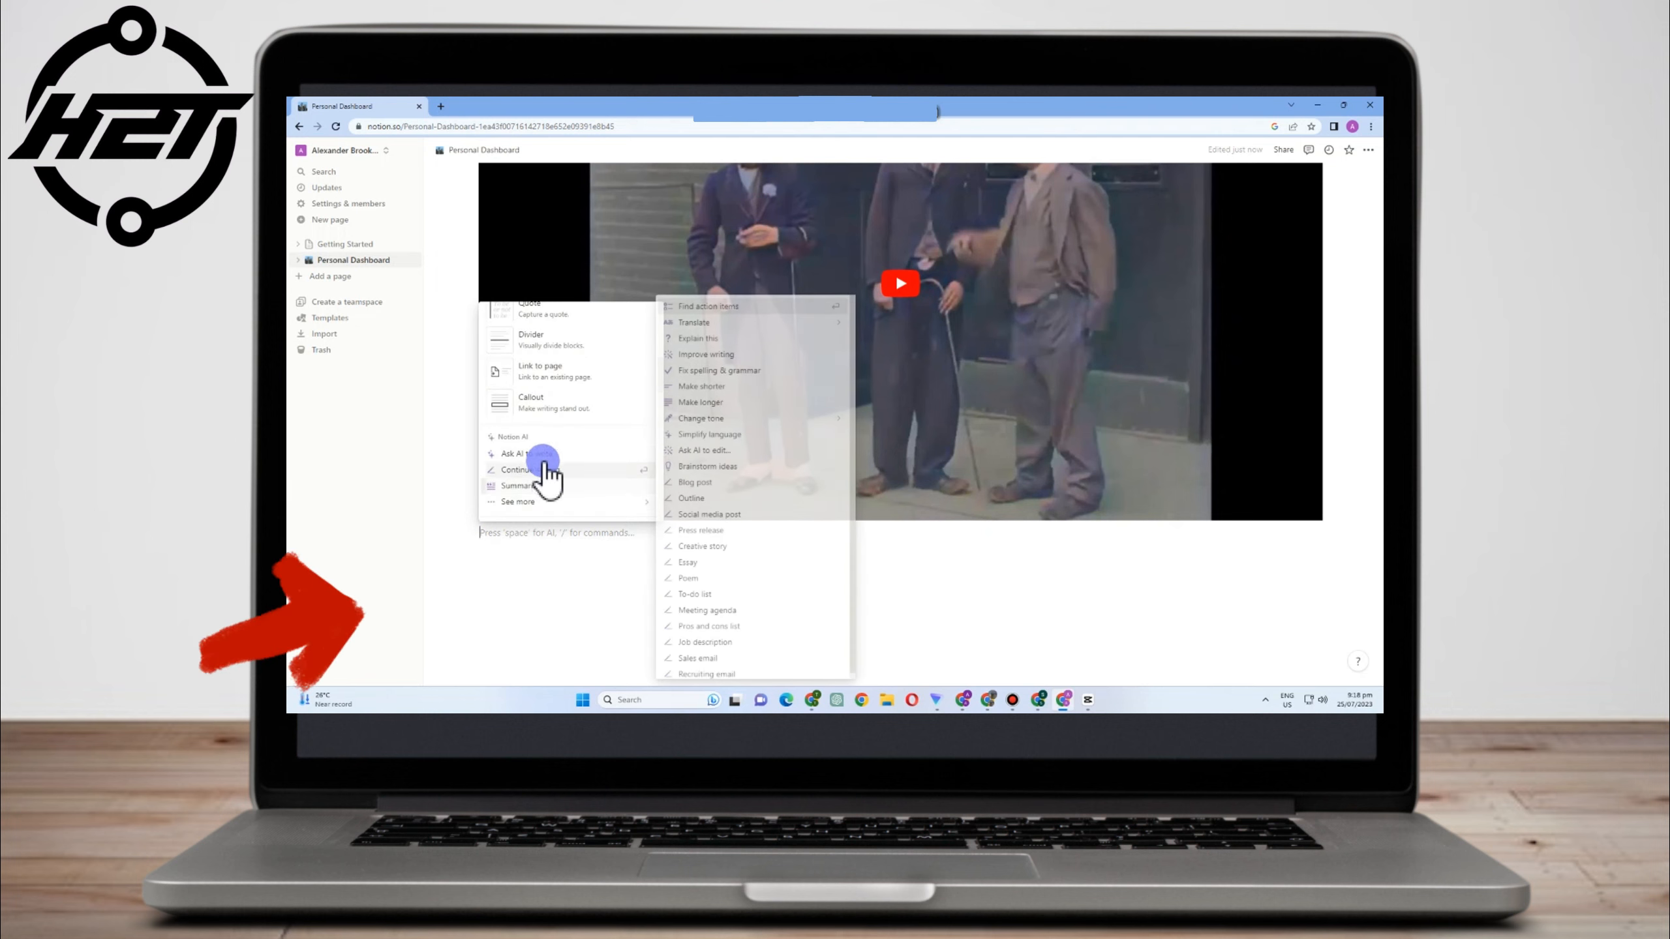
scroll(538, 486, "down", 3)
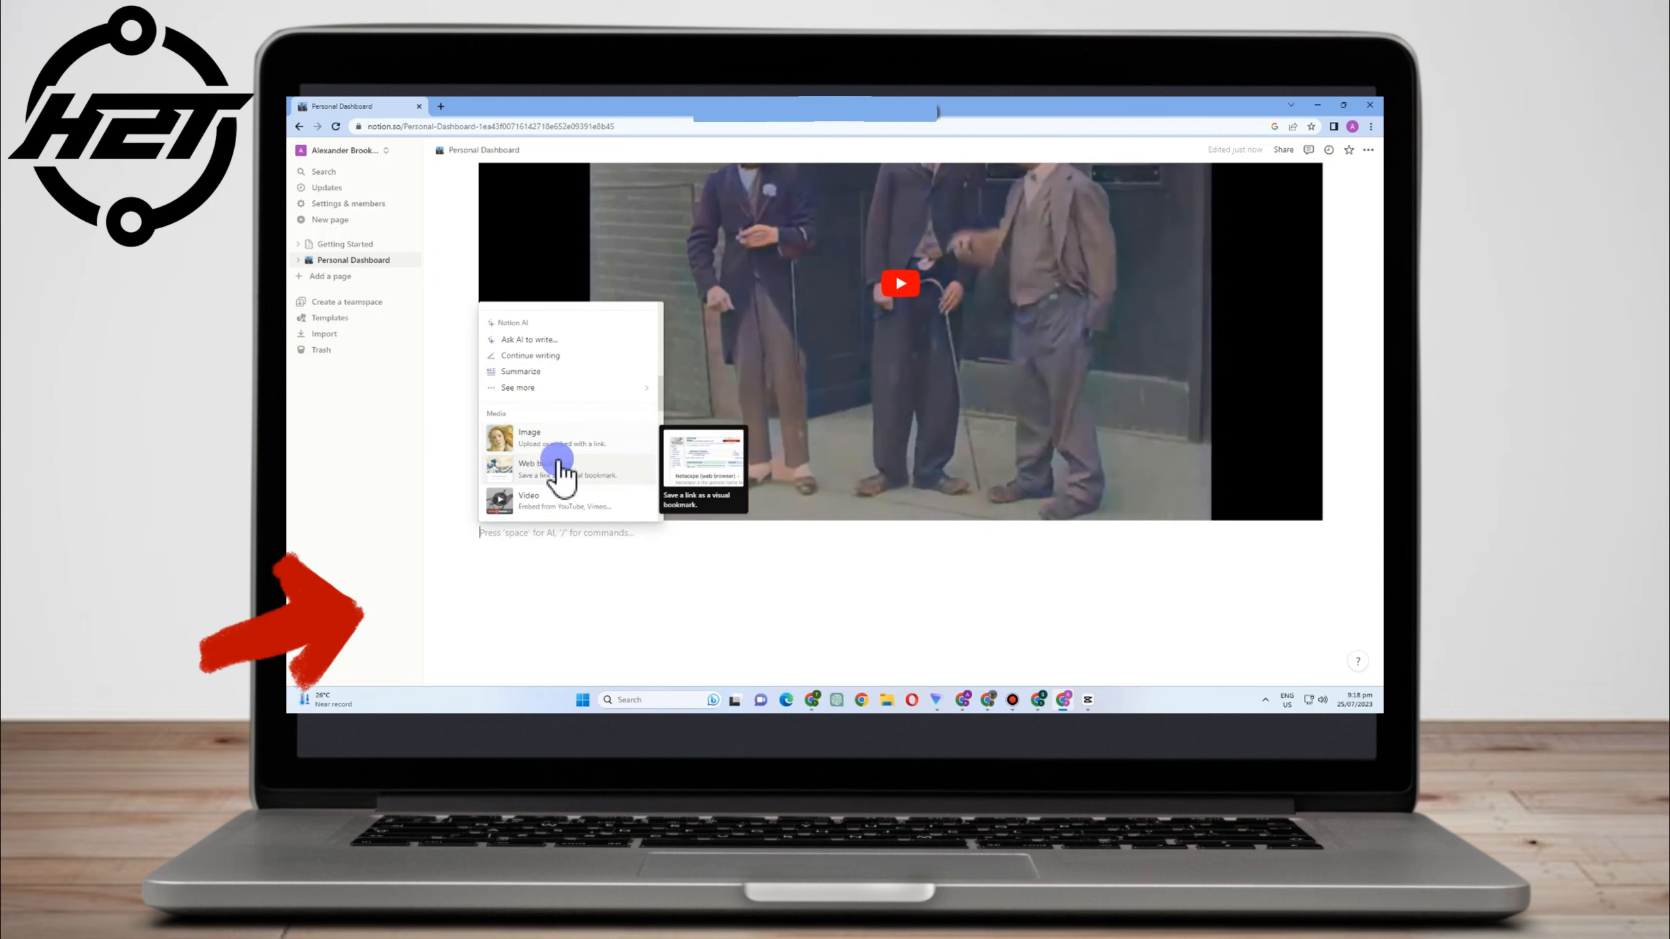
scroll(559, 460, "down", 2)
scroll(562, 500, "down", 2)
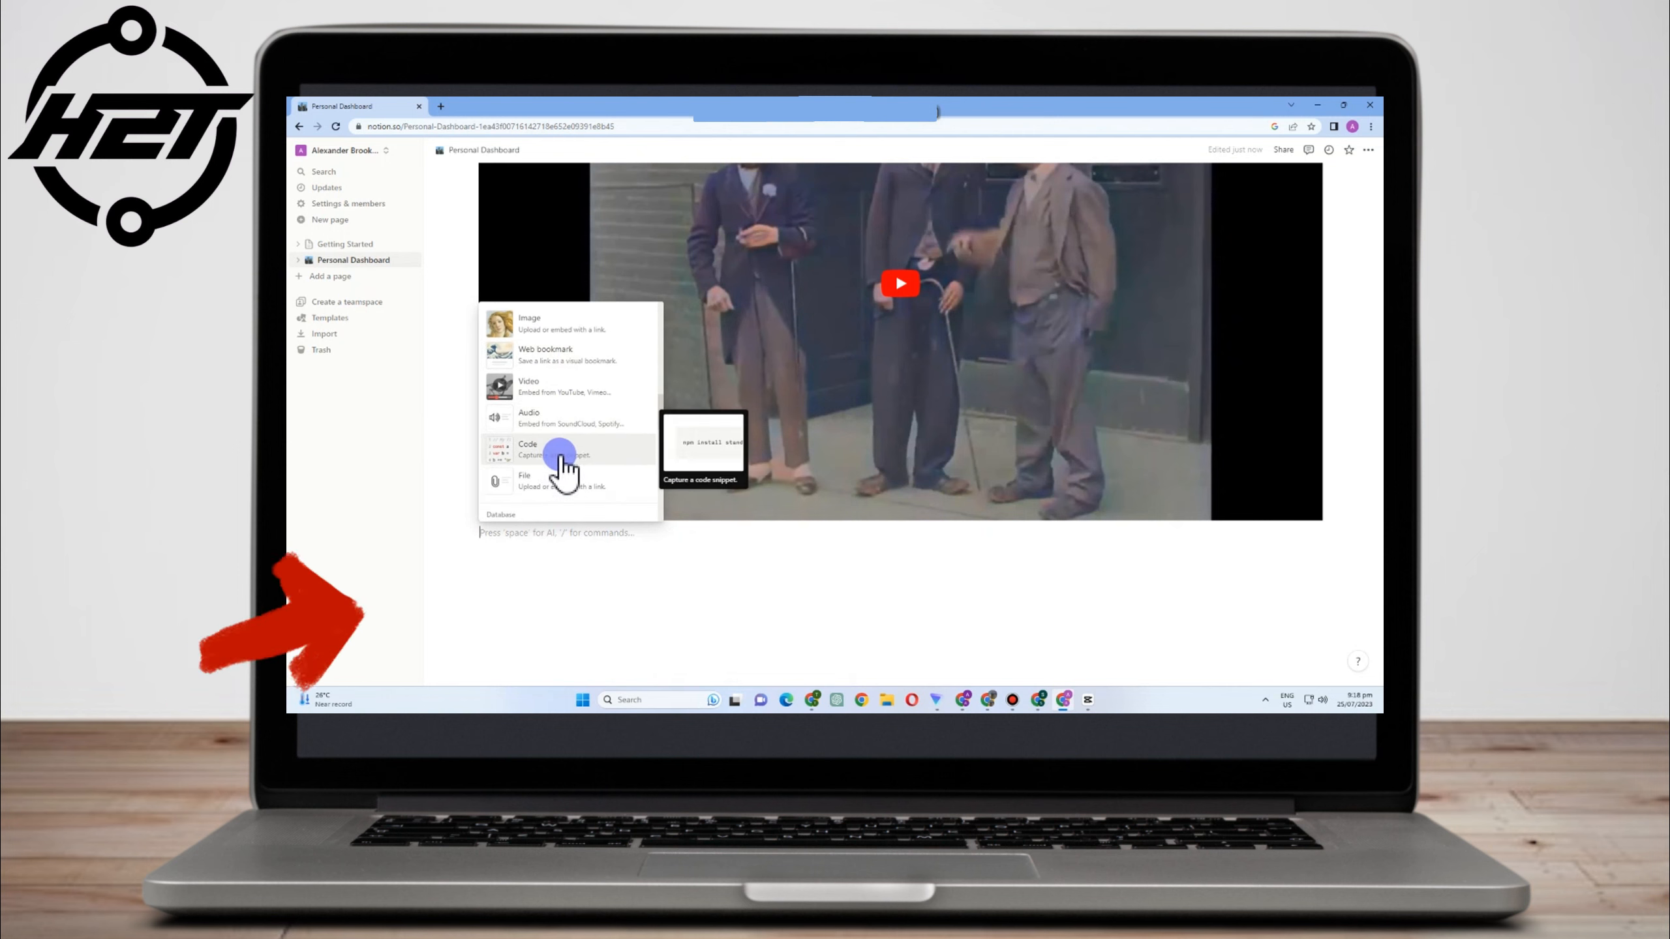